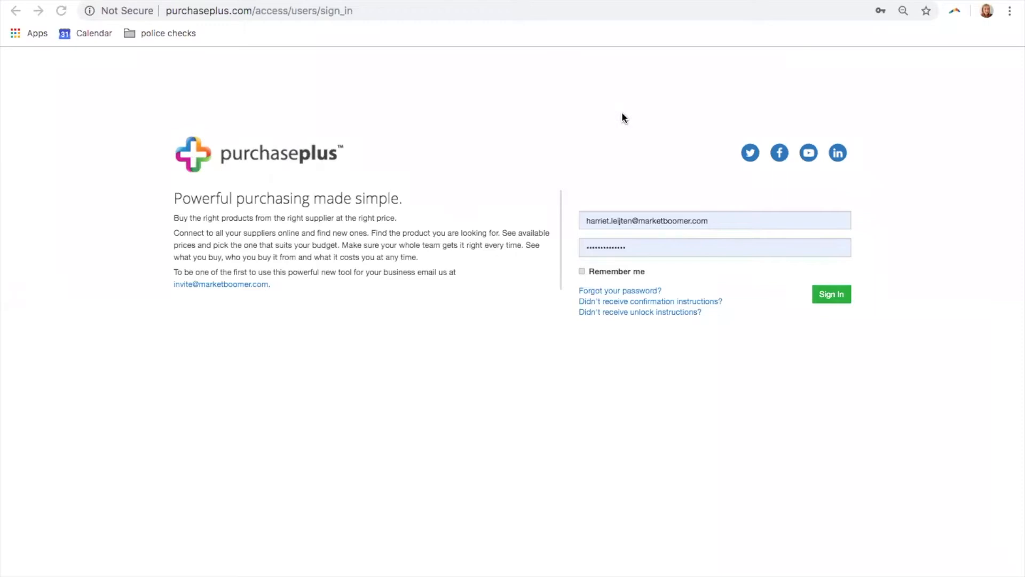
# Enlarge the sign-in page and sign in with the prefilled credentials
pyautogui.press('super+equal')
pyautogui.press('super+equal')
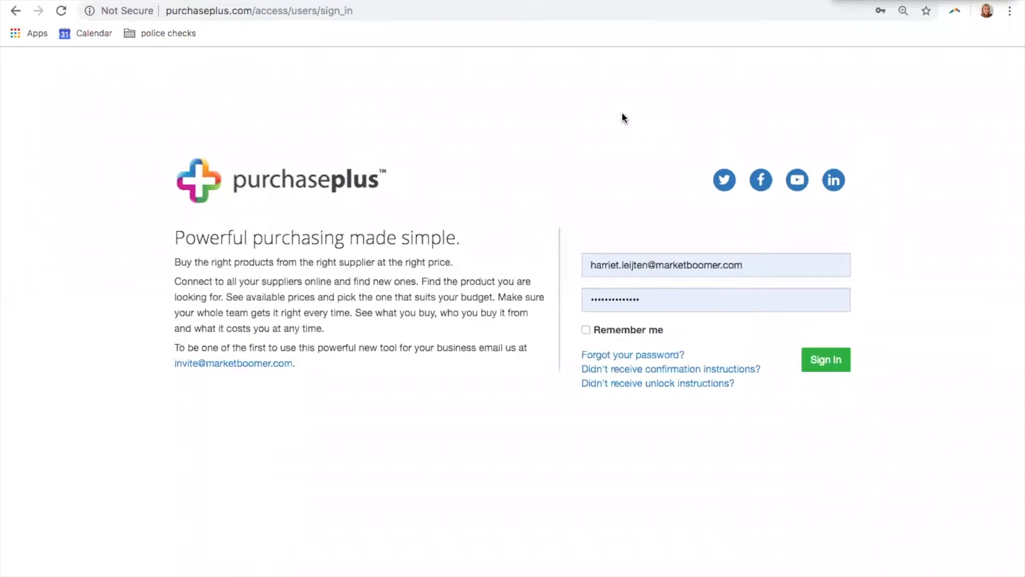
pyautogui.click(834, 360)
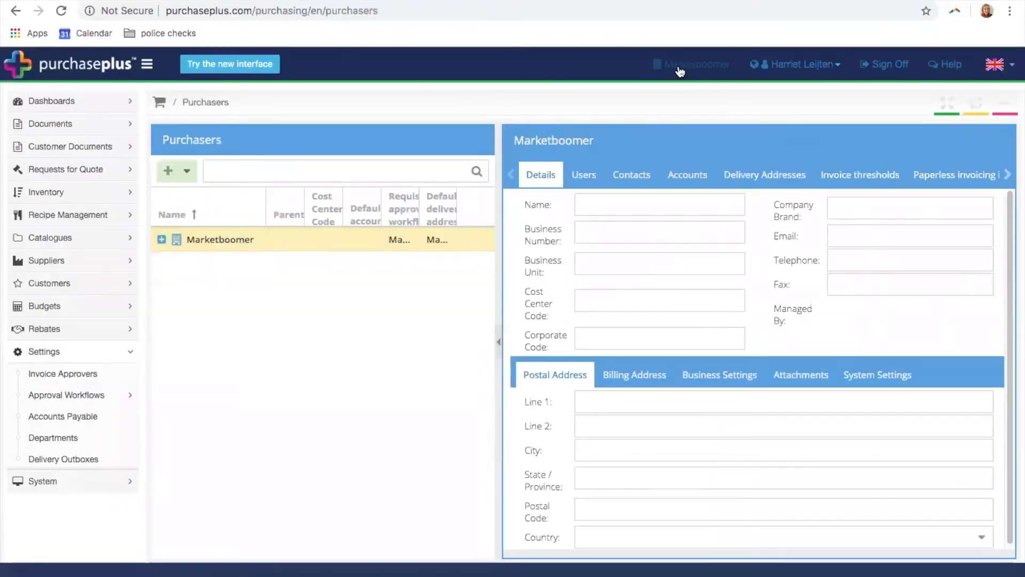
# Search the organisation units for "est acc" and switch to Test Account
pyautogui.click(680, 70)
pyautogui.click(560, 234)
pyautogui.write('est acc')
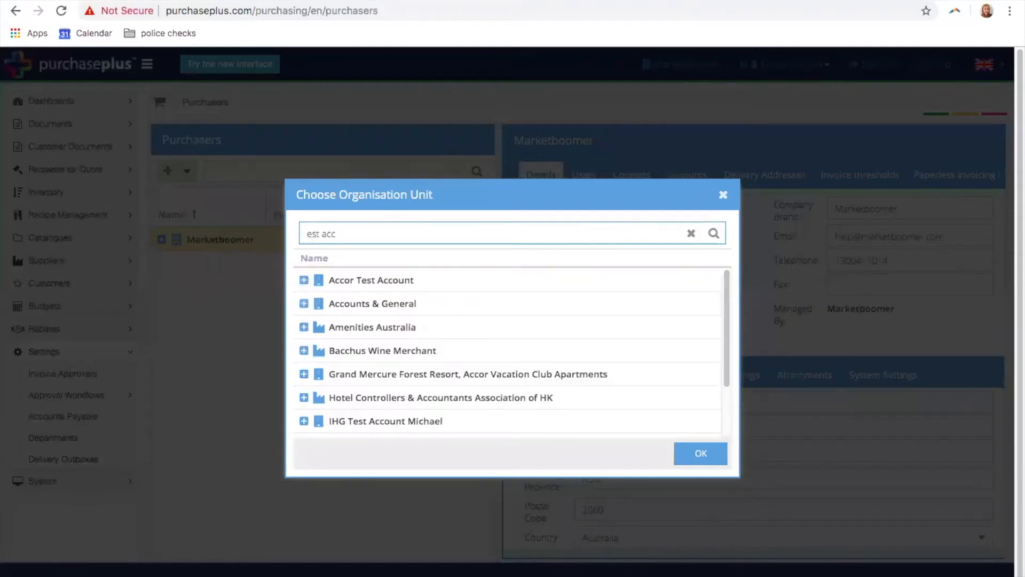
pyautogui.scroll(-3, 404, 373)
pyautogui.click(403, 410)
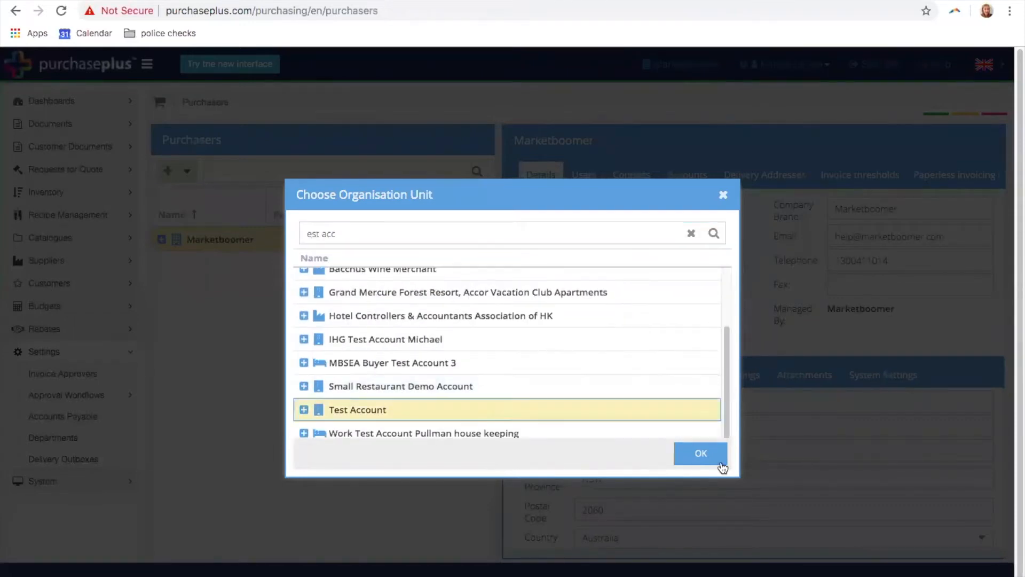
pyautogui.click(700, 458)
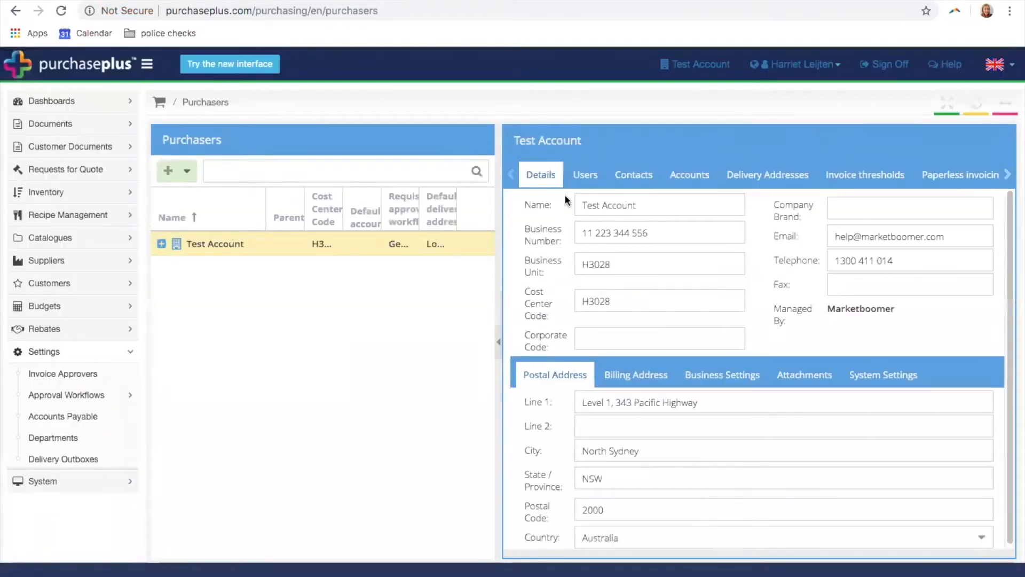
# Open the activity dashboard and review this month's and last month's supplier and product figures
pyautogui.click(98, 102)
pyautogui.click(74, 130)
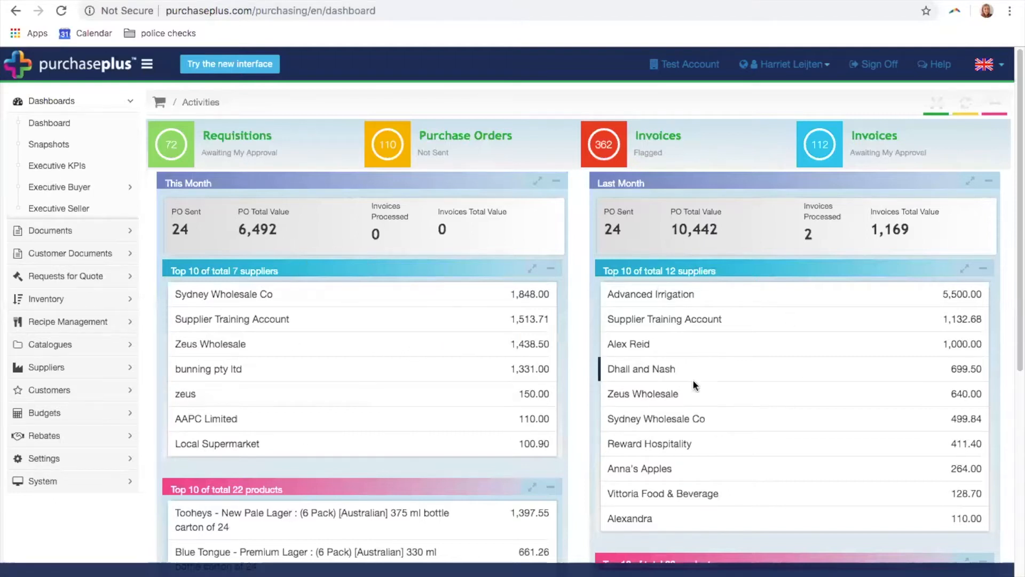
pyautogui.scroll(-2, 297, 433)
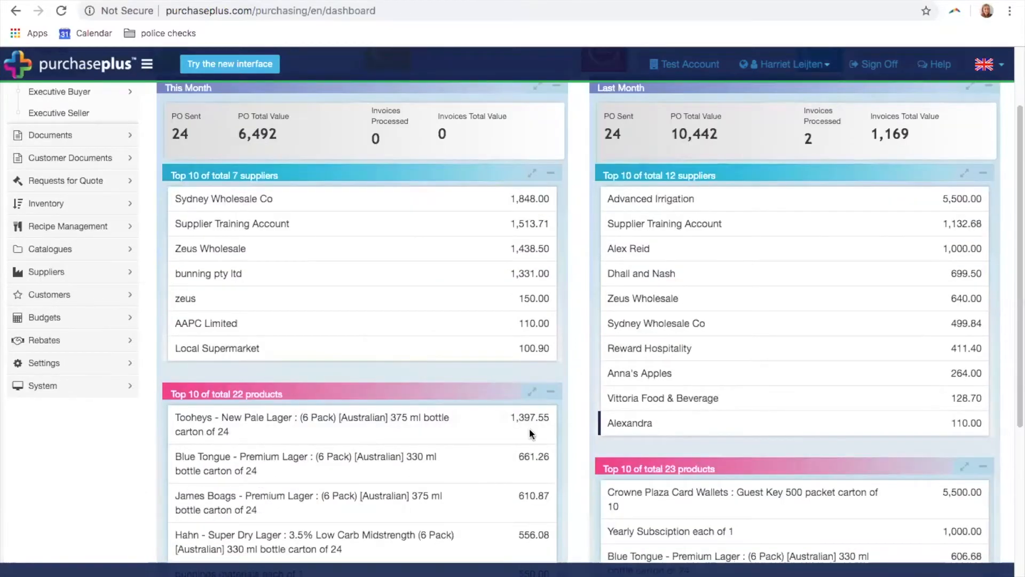
pyautogui.scroll(-5, 325, 468)
pyautogui.scroll(7, 481, 352)
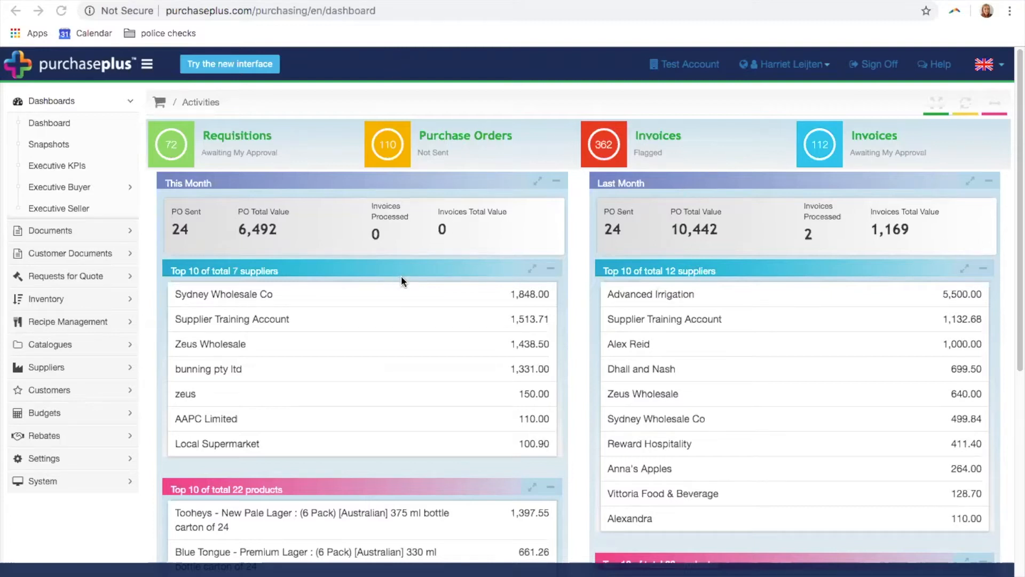
# Open the list of requisitions and narrow its Reference column
pyautogui.click(76, 232)
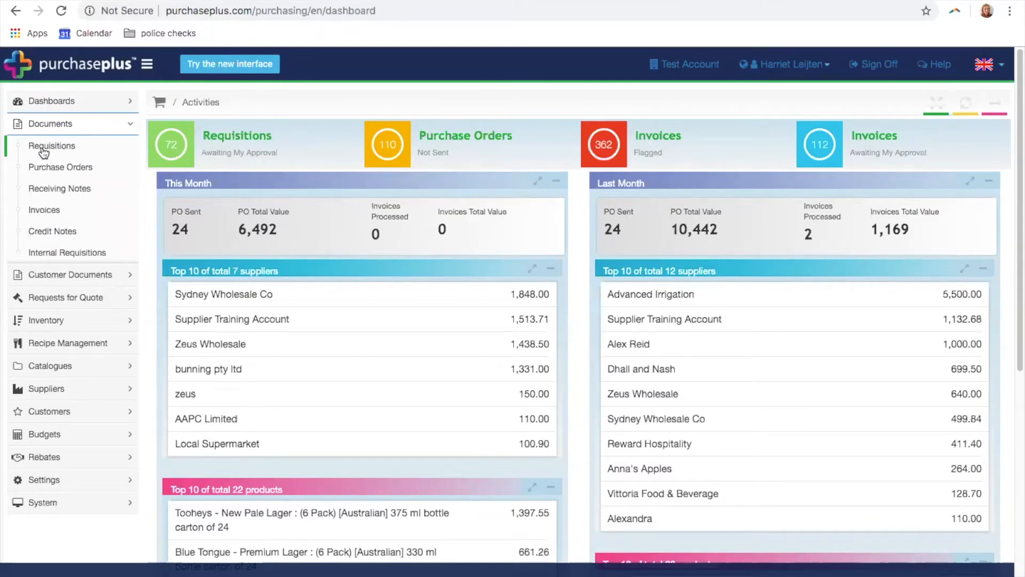
pyautogui.click(52, 149)
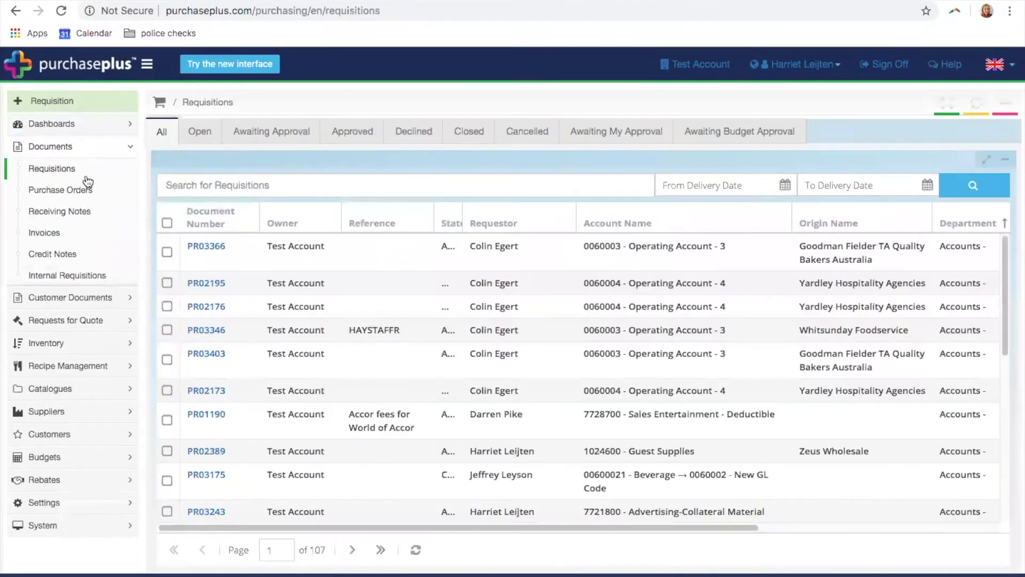
pyautogui.moveTo(430, 218); pyautogui.dragTo(400, 217)
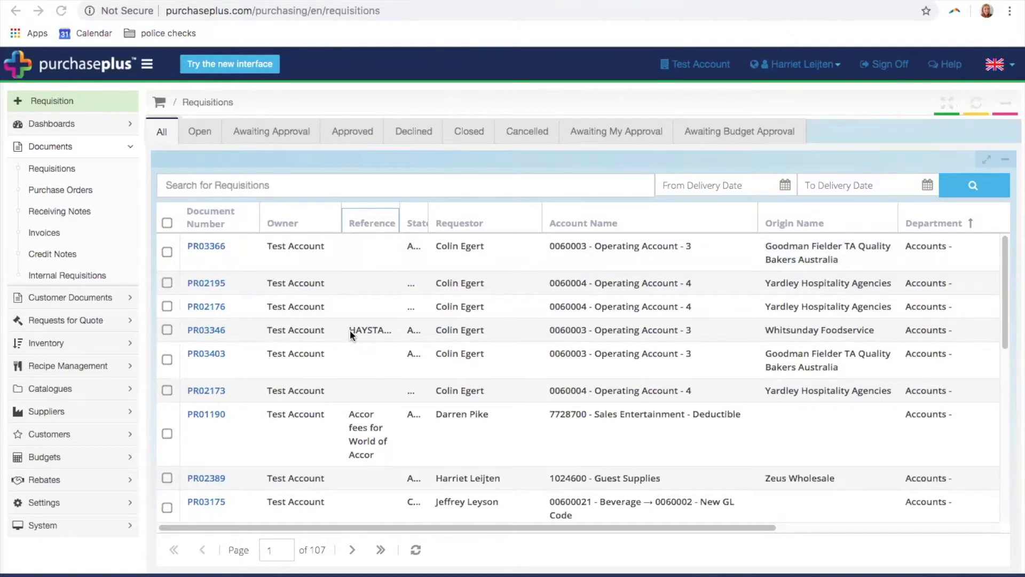
pyautogui.click(421, 222)
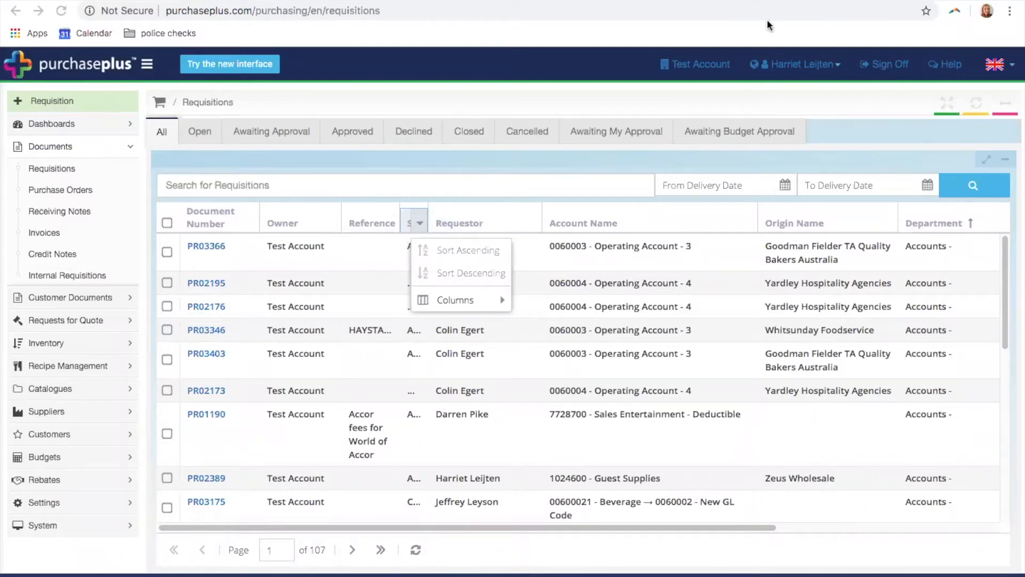
pyautogui.click(554, 184)
pyautogui.click(357, 162)
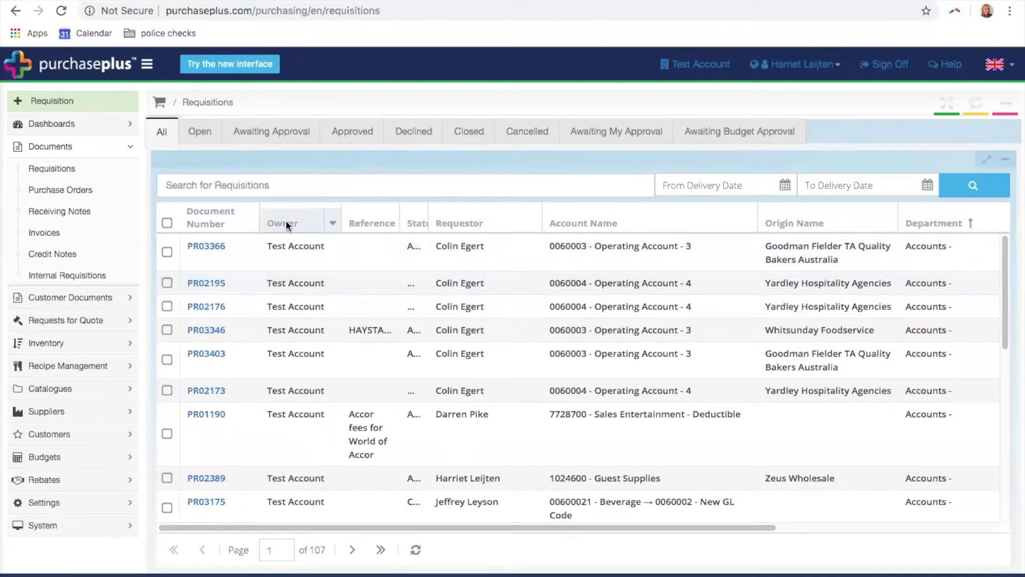
# Reorder the requisition columns so Account Name precedes Requestor and Owner precedes Origin Name, and narrow Account Name
pyautogui.moveTo(290, 219); pyautogui.dragTo(717, 213)
pyautogui.moveTo(512, 208); pyautogui.dragTo(350, 228)
pyautogui.moveTo(563, 208); pyautogui.dragTo(496, 209)
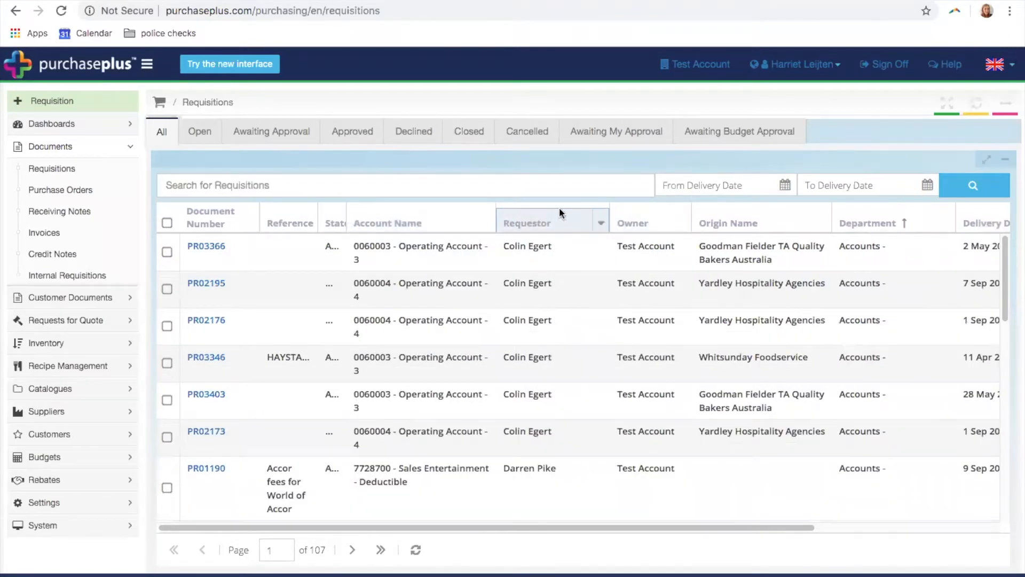
# Hide the Reference, Delivery Date, Requestor and Account Name columns in the requisitions list
pyautogui.click(601, 225)
pyautogui.moveTo(635, 299)
pyautogui.click(739, 323)
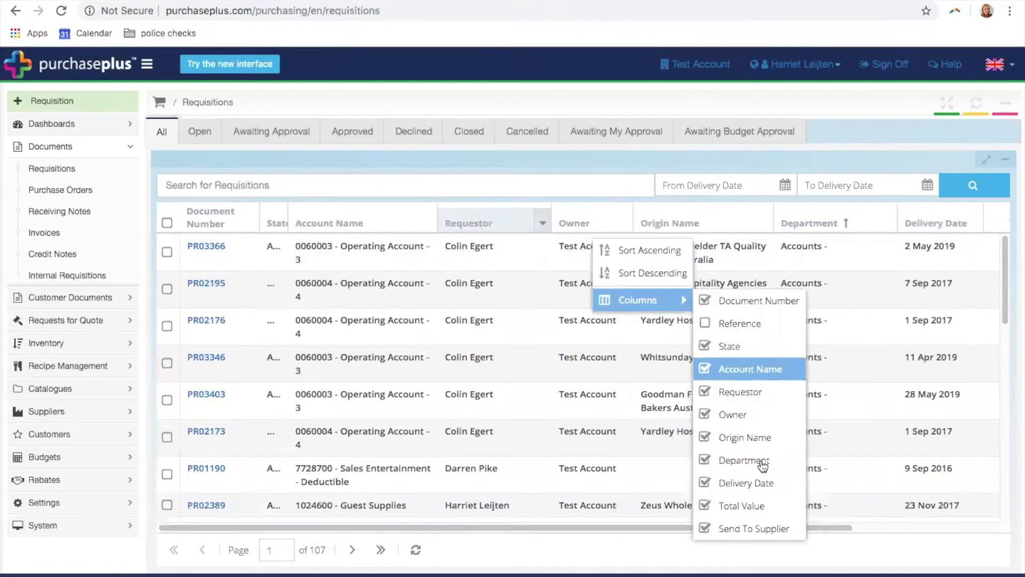
pyautogui.click(754, 476)
pyautogui.click(750, 392)
pyautogui.click(747, 369)
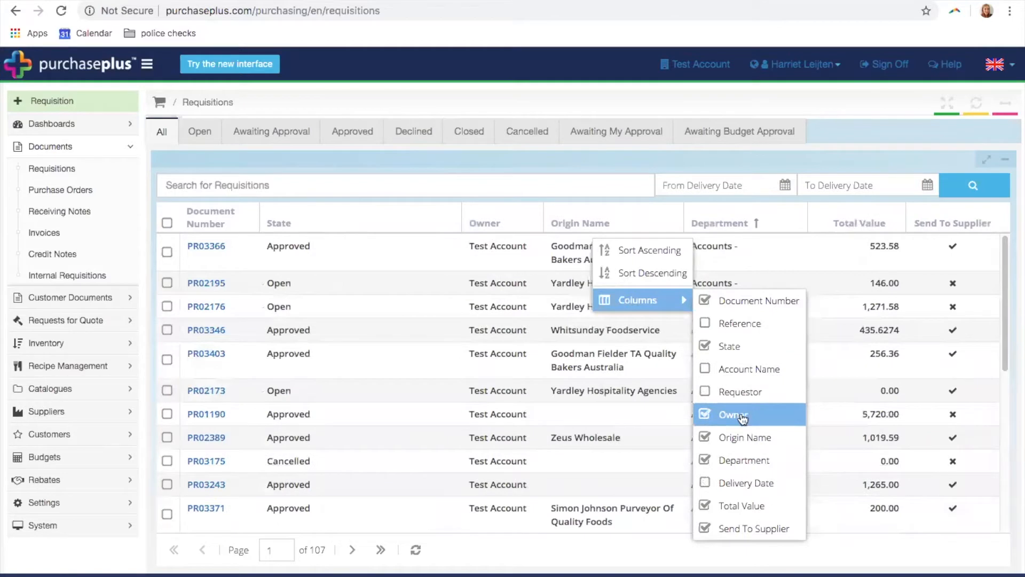
# Show the Reference, Account Name, Requestor and Delivery Date columns again in the requisitions list
pyautogui.click(753, 323)
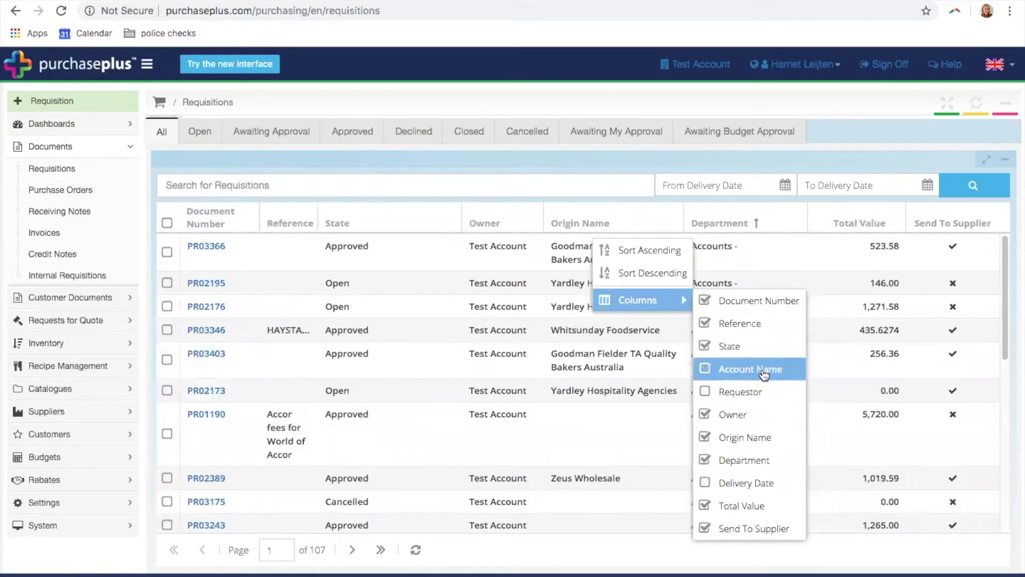
pyautogui.click(761, 369)
pyautogui.click(761, 398)
pyautogui.click(764, 483)
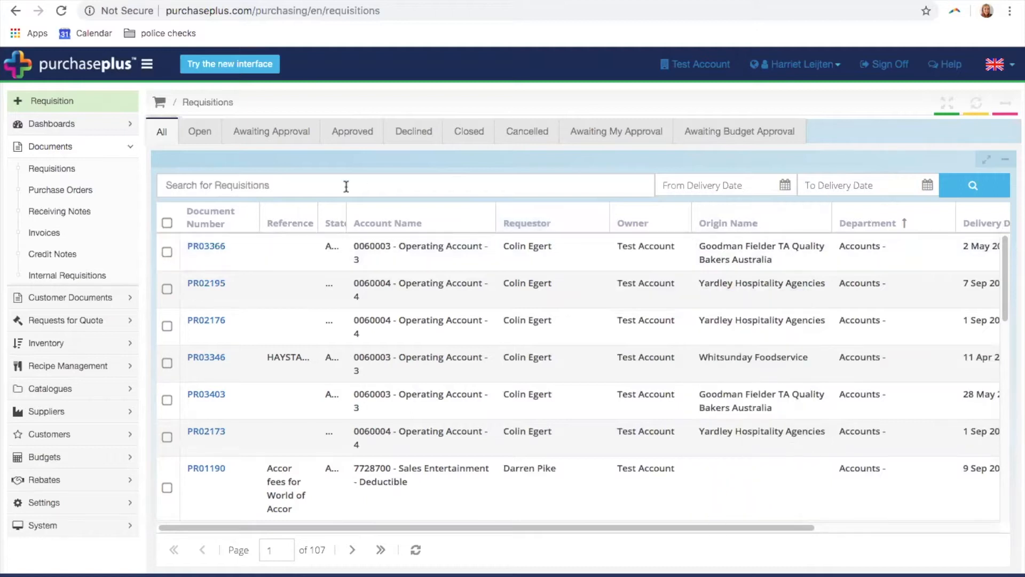
# Widen the State and Account Name columns so their contents fit
pyautogui.moveTo(346, 216); pyautogui.dragTo(384, 211)
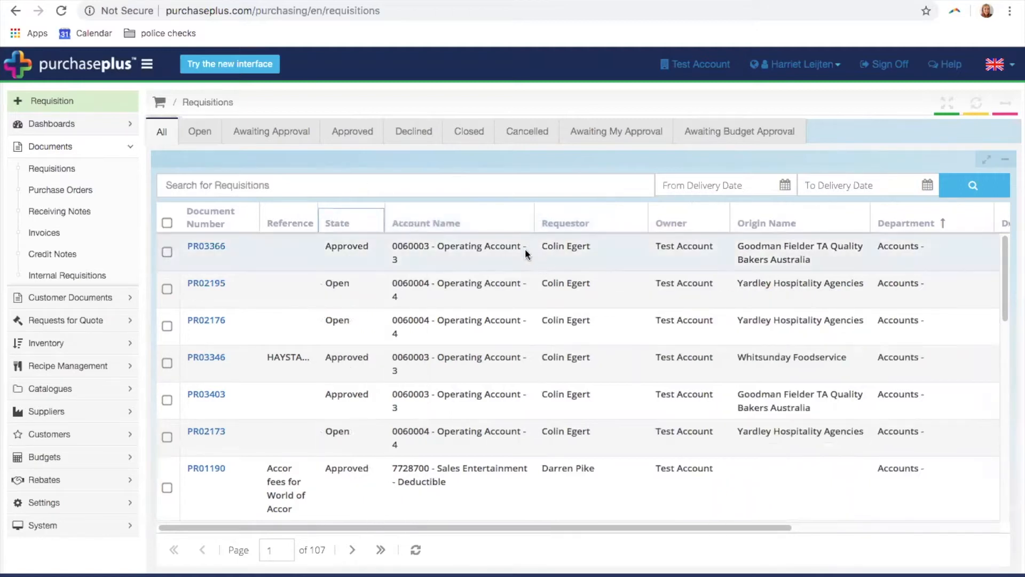
pyautogui.moveTo(535, 216); pyautogui.dragTo(551, 215)
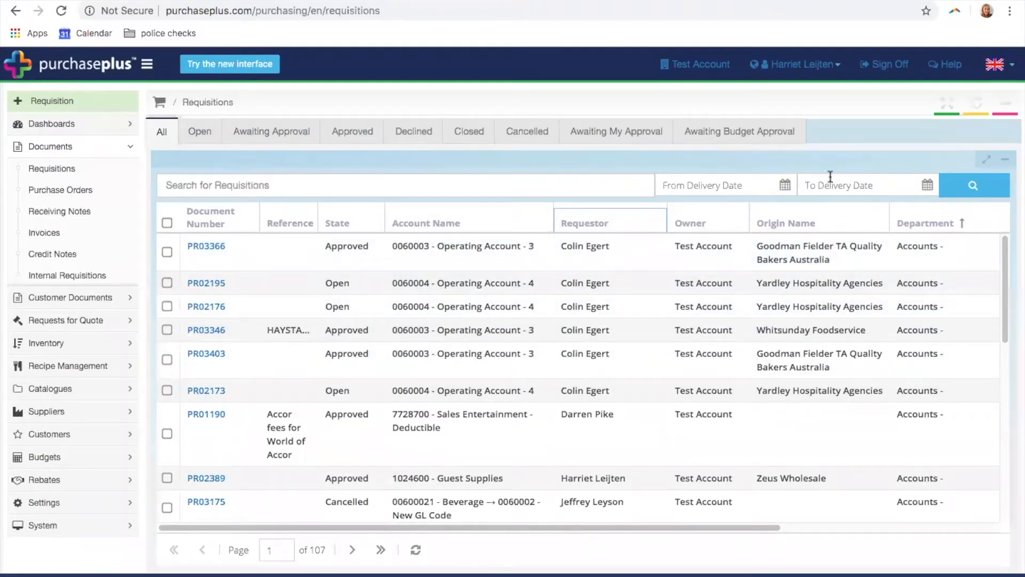
# Search all requisitions by the requestor's first name
pyautogui.click(352, 187)
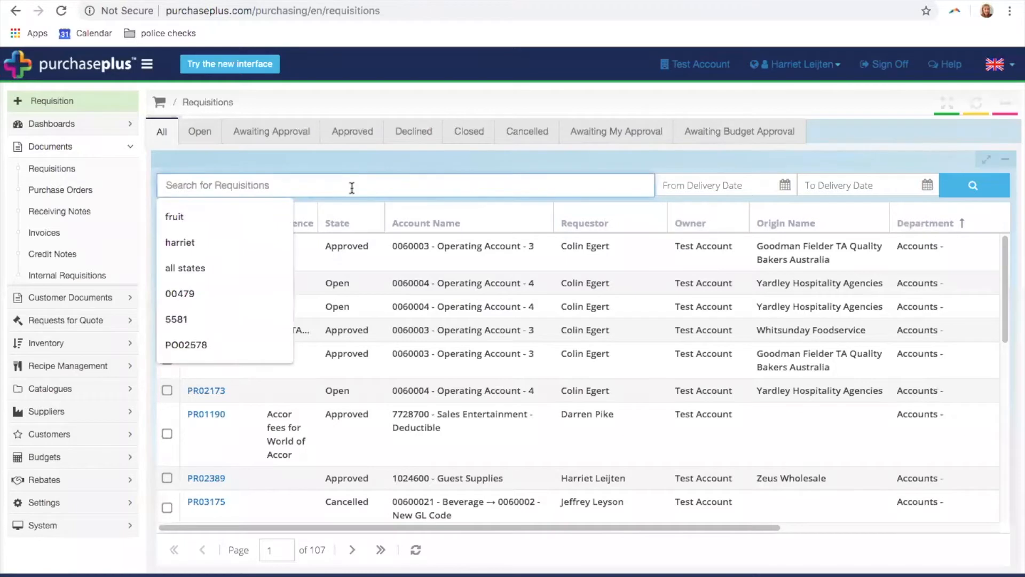
pyautogui.write('harriet')
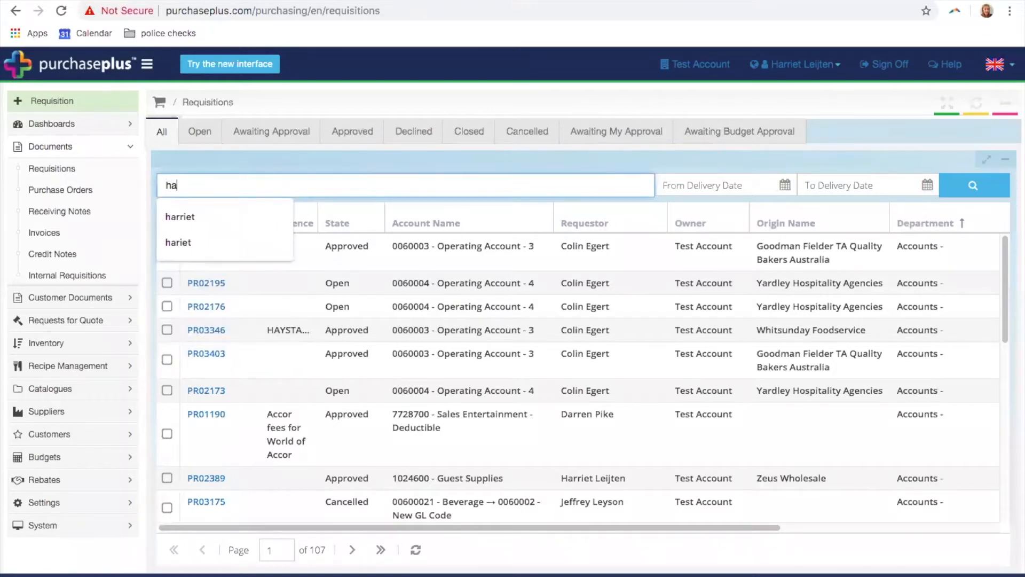
pyautogui.press('Return')
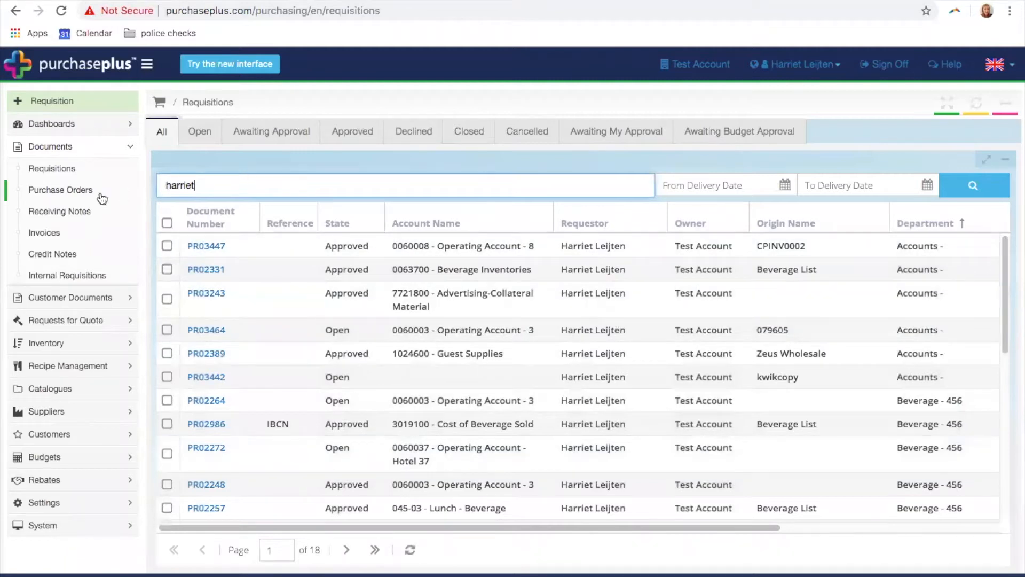
# Replace the search text and look for requisitions containing "unicorn steak"
pyautogui.moveTo(212, 183); pyautogui.dragTo(149, 186)
pyautogui.write('un')
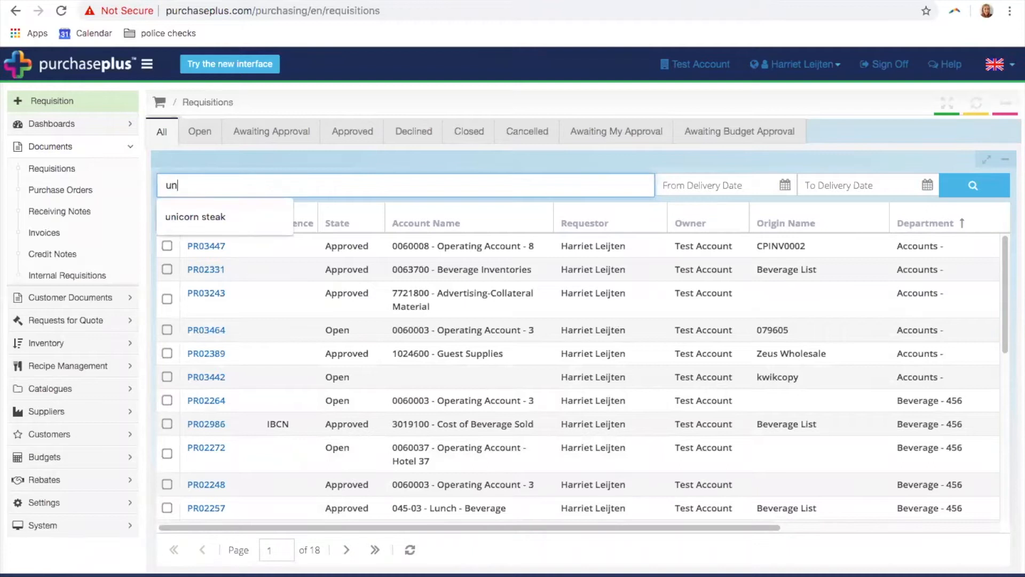
pyautogui.write('icorn steak')
pyautogui.press('Return')
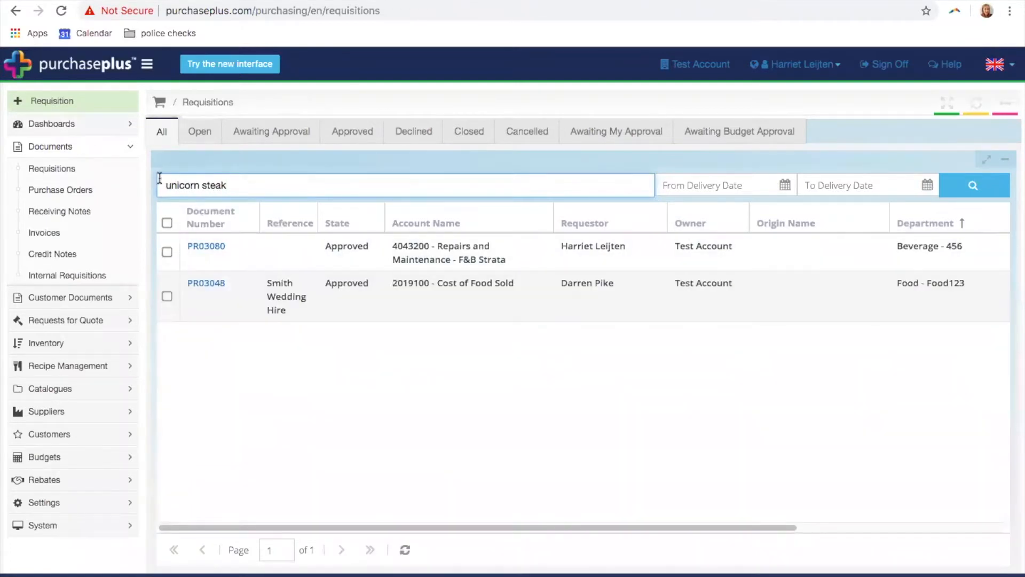
# Open the first requisition from the search results in a new tab, view its lines and return to the requisitions list
pyautogui.rightClick(204, 247)
pyautogui.click(216, 254)
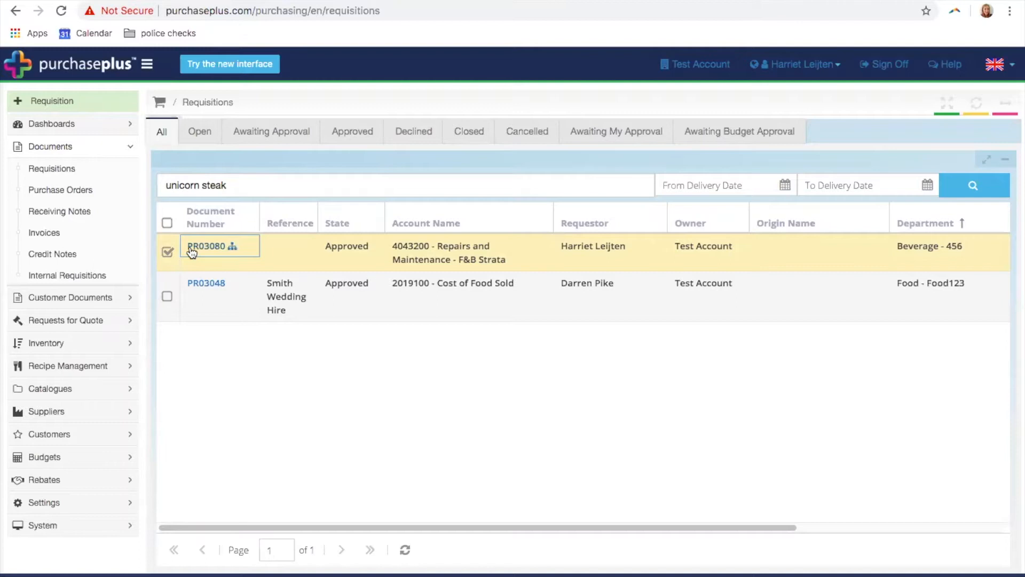
pyautogui.click(427, 1)
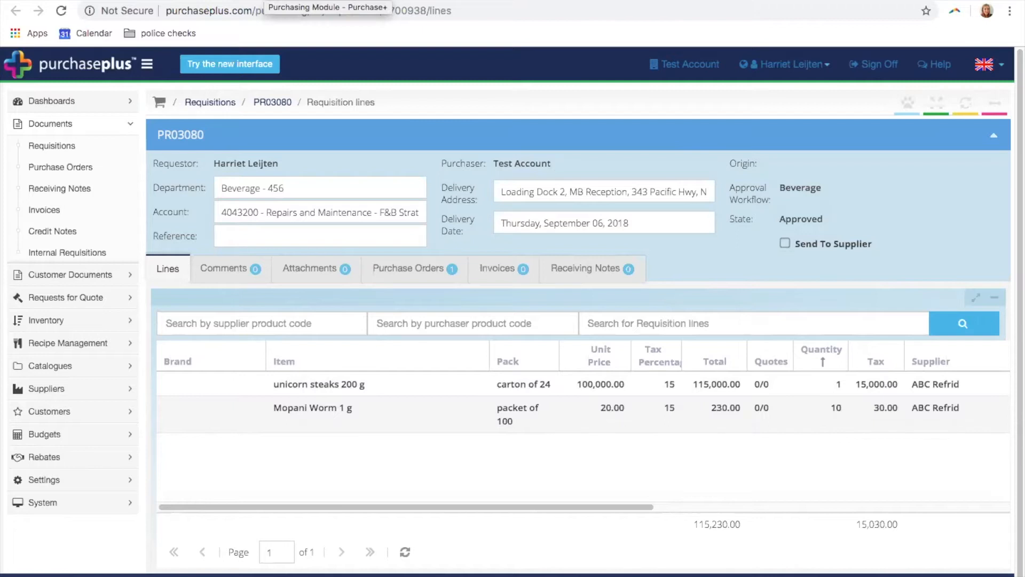
pyautogui.click(267, 0)
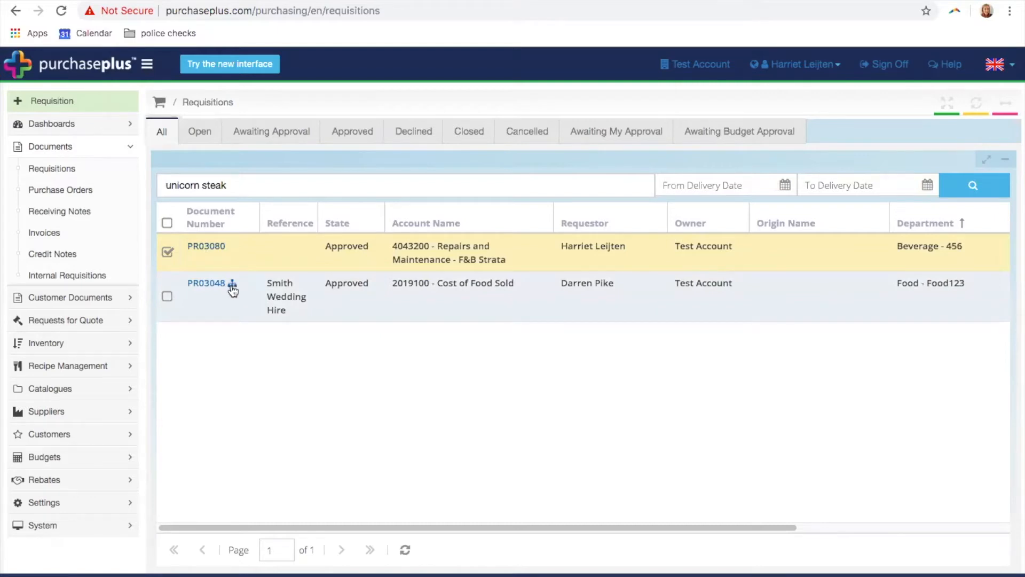
# View the documents related to the second requisition in the results and close the overview
pyautogui.click(232, 284)
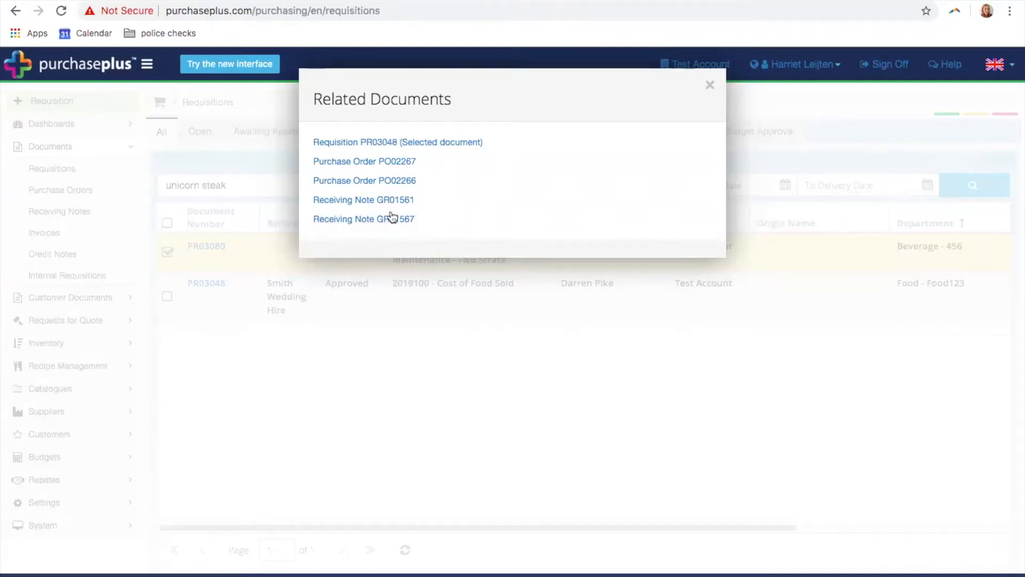
pyautogui.click(712, 88)
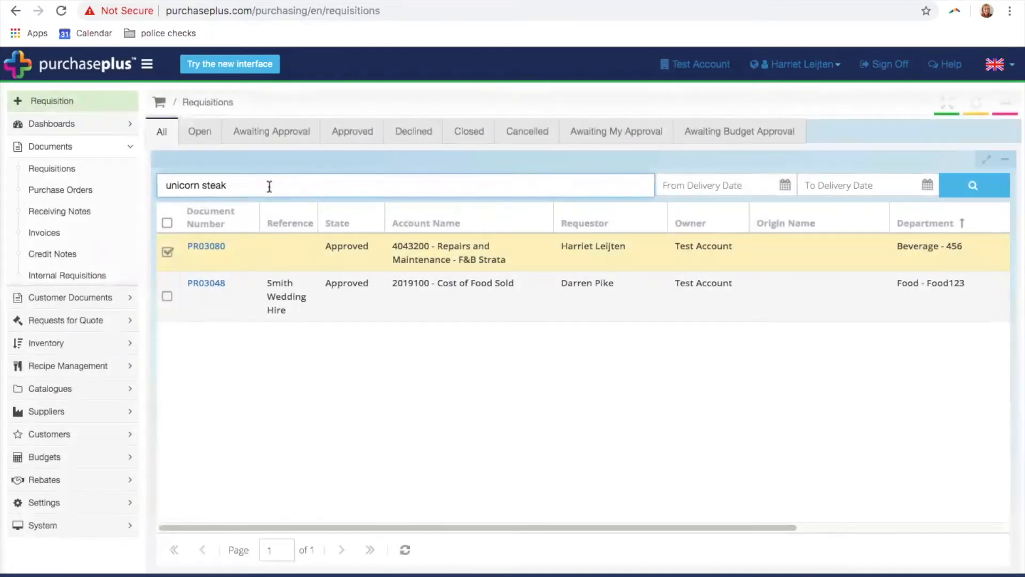
# Clear the "unicorn steak" search and reload the full list of requisitions
pyautogui.press('BackSpace')
pyautogui.press('BackSpace')
pyautogui.press('BackSpace')
pyautogui.press('BackSpace')
pyautogui.press('BackSpace')
pyautogui.press('BackSpace')
pyautogui.press('BackSpace')
pyautogui.press('BackSpace')
pyautogui.press('BackSpace')
pyautogui.press('BackSpace')
pyautogui.press('BackSpace')
pyautogui.press('BackSpace')
pyautogui.press('BackSpace')
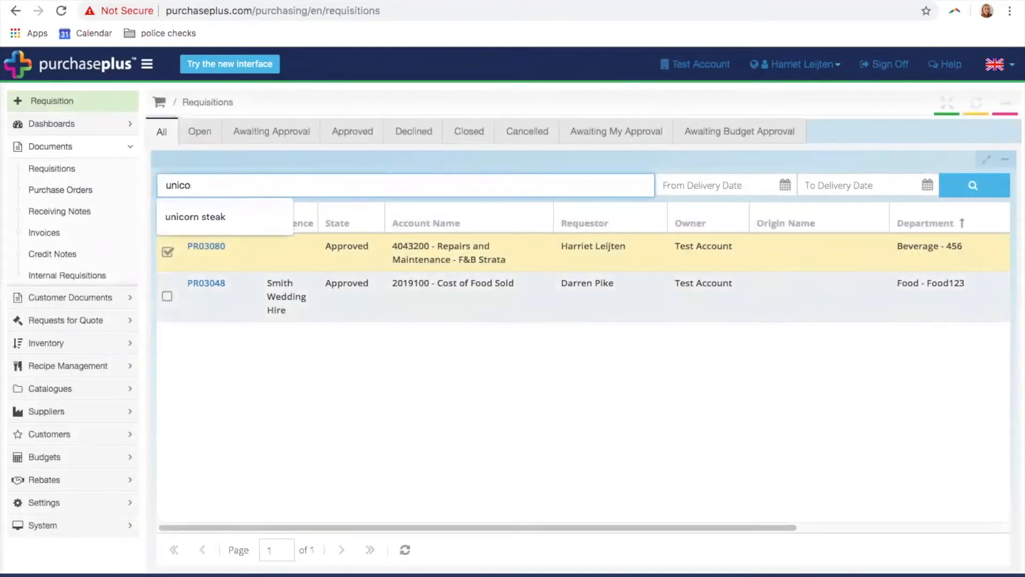
pyautogui.press('Return')
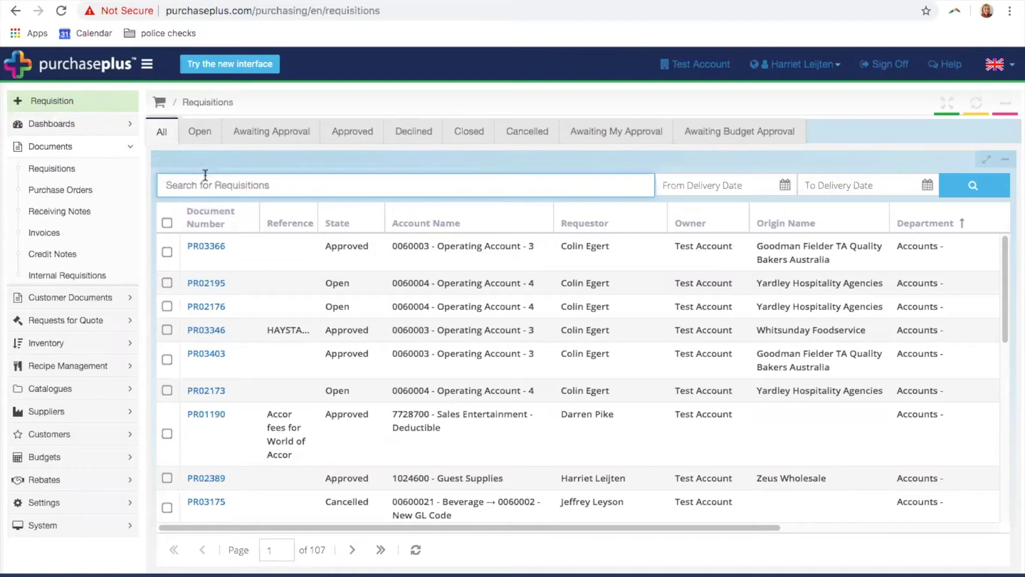
# Start a new requisition, review the available product sources and choose Buy List as the source
pyautogui.click(83, 100)
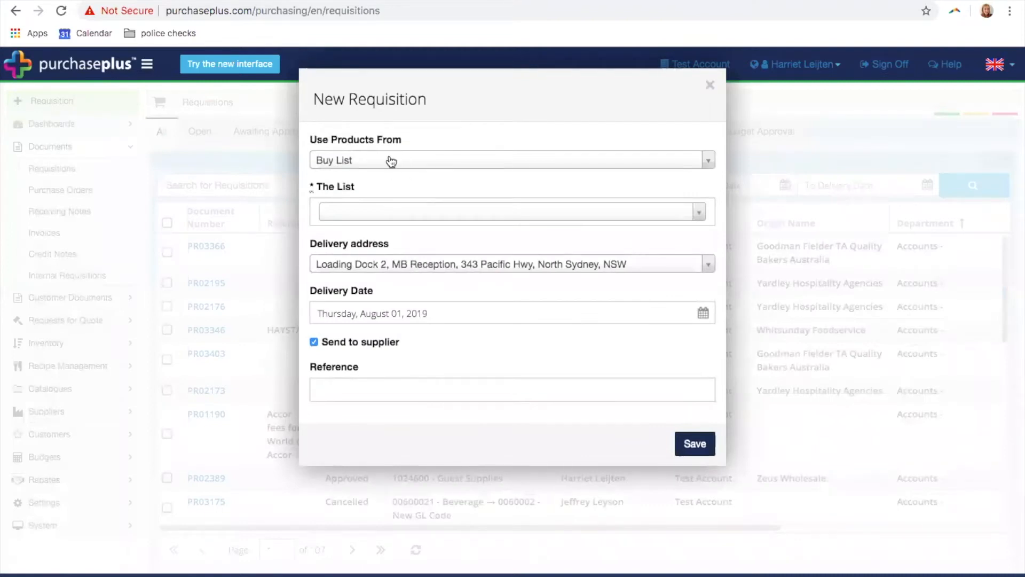
pyautogui.click(496, 165)
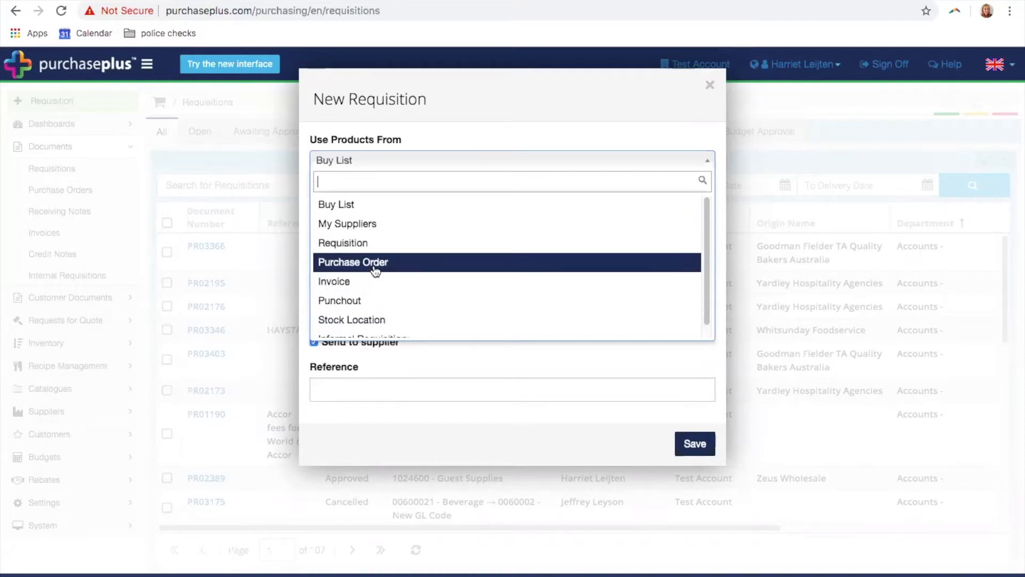
pyautogui.scroll(-1, 377, 278)
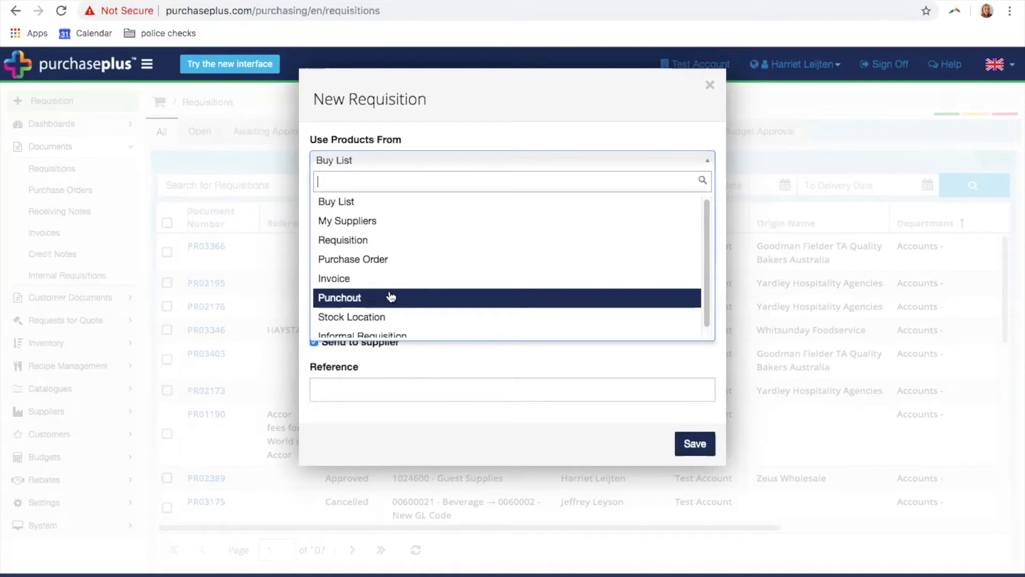
pyautogui.scroll(-1, 391, 296)
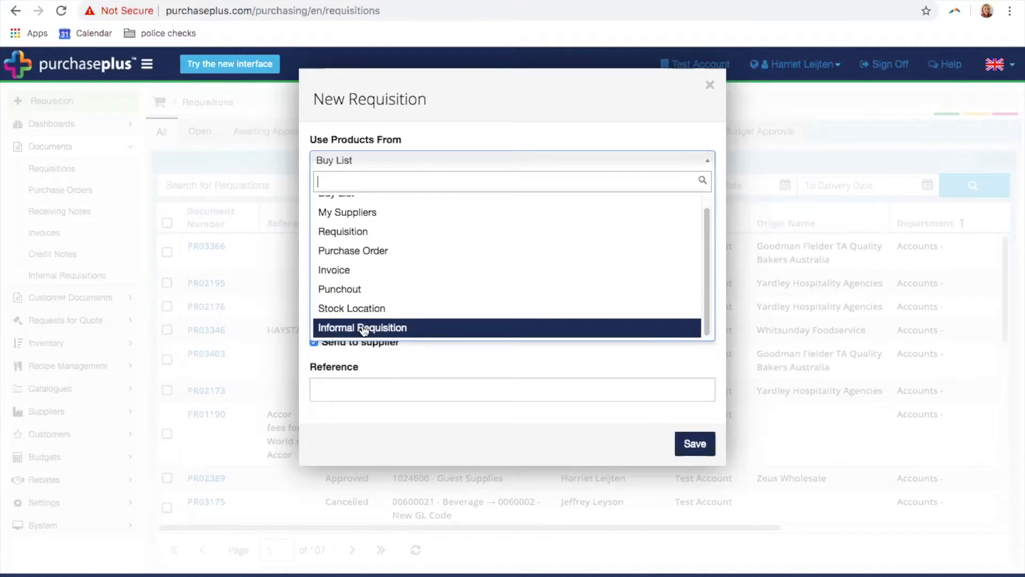
pyautogui.scroll(1, 387, 299)
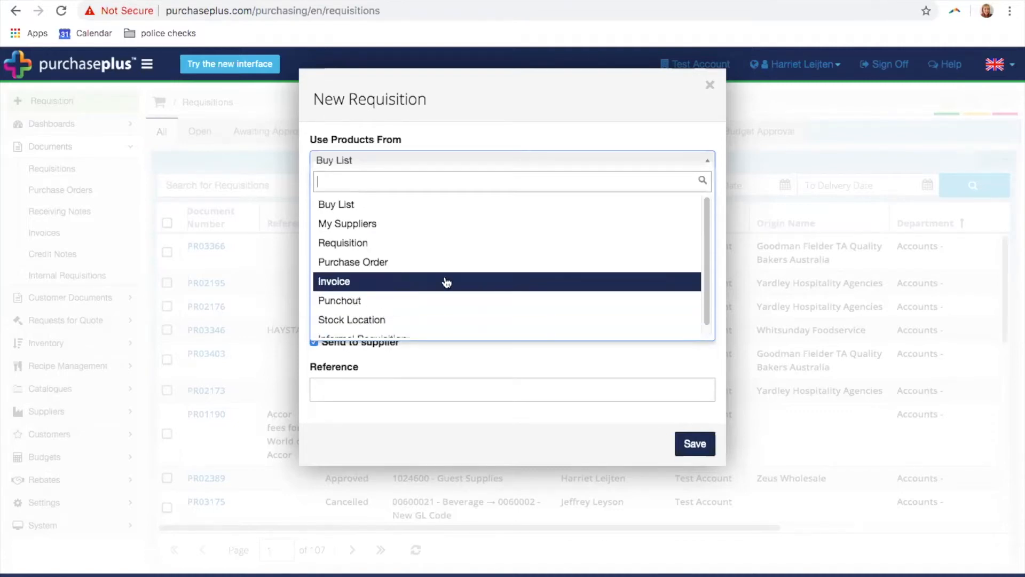
pyautogui.click(378, 208)
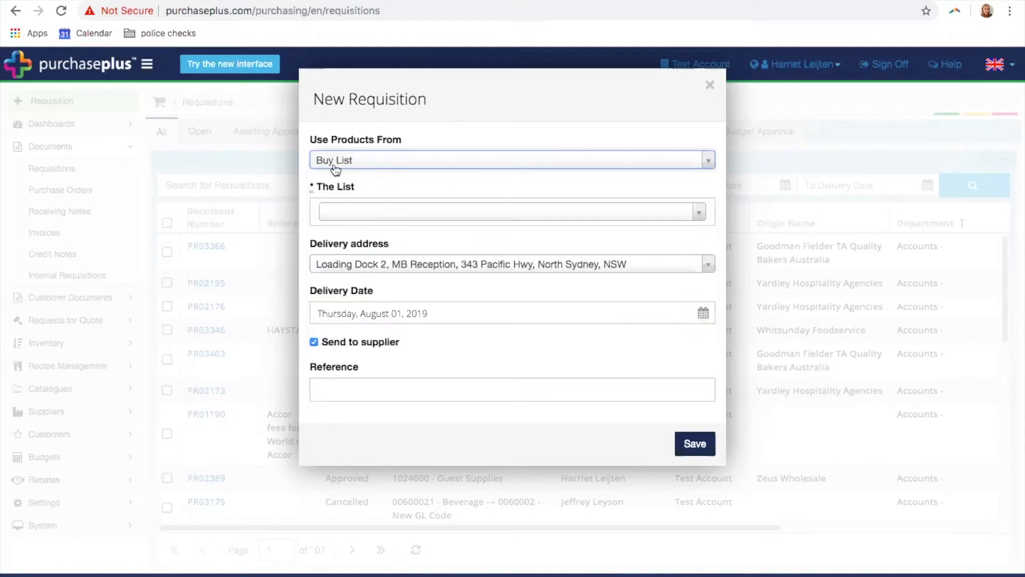
# Choose Beverage List as the buy list and the Marketboomer Loading Dock as the delivery address
pyautogui.click(381, 210)
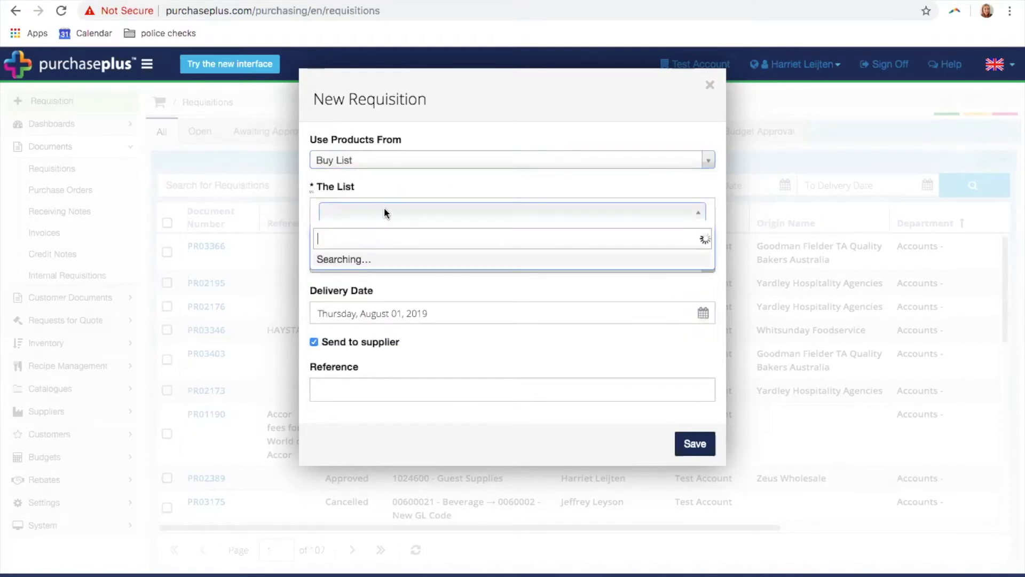
pyautogui.scroll(-3, 404, 361)
pyautogui.scroll(1, 411, 362)
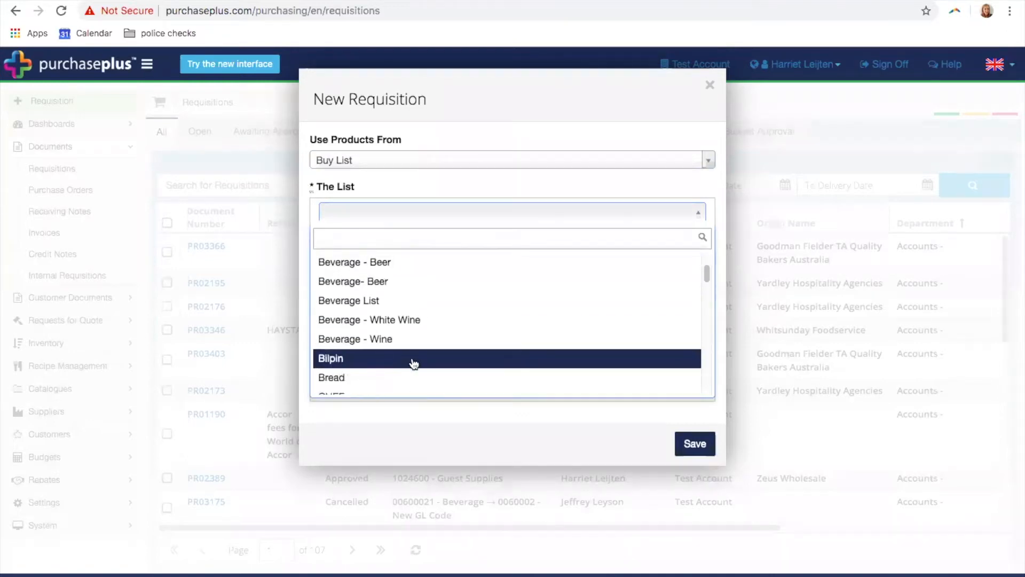
pyautogui.click(363, 291)
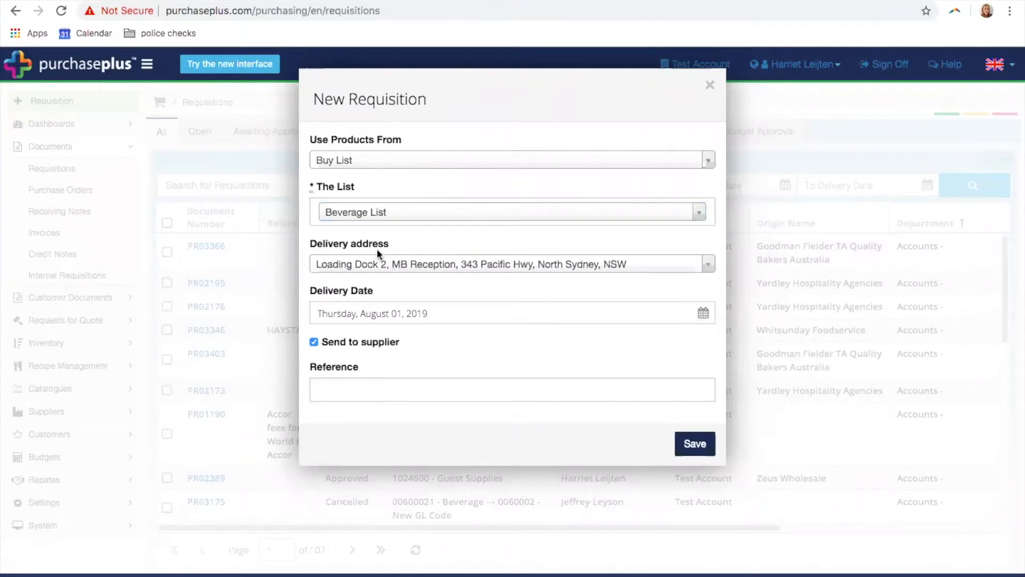
pyautogui.click(437, 271)
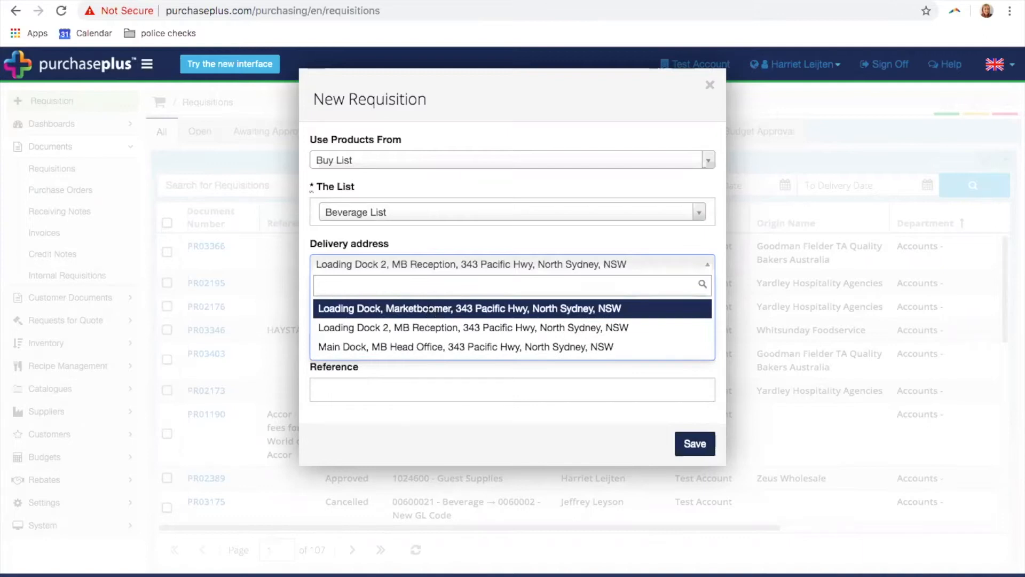
pyautogui.click(430, 308)
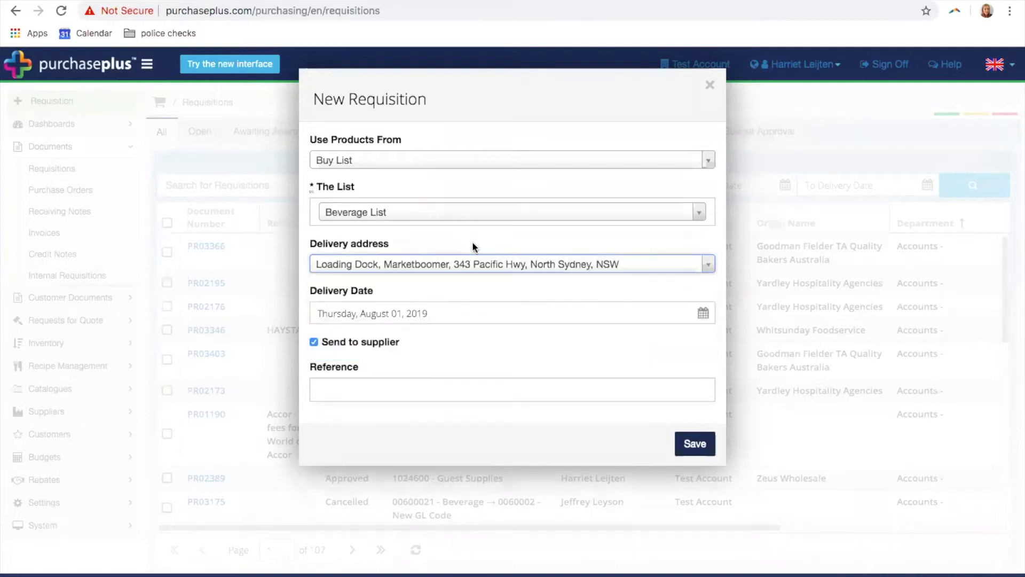
# Set the new requisition's delivery date to Wednesday, July 31, 2019
pyautogui.click(433, 311)
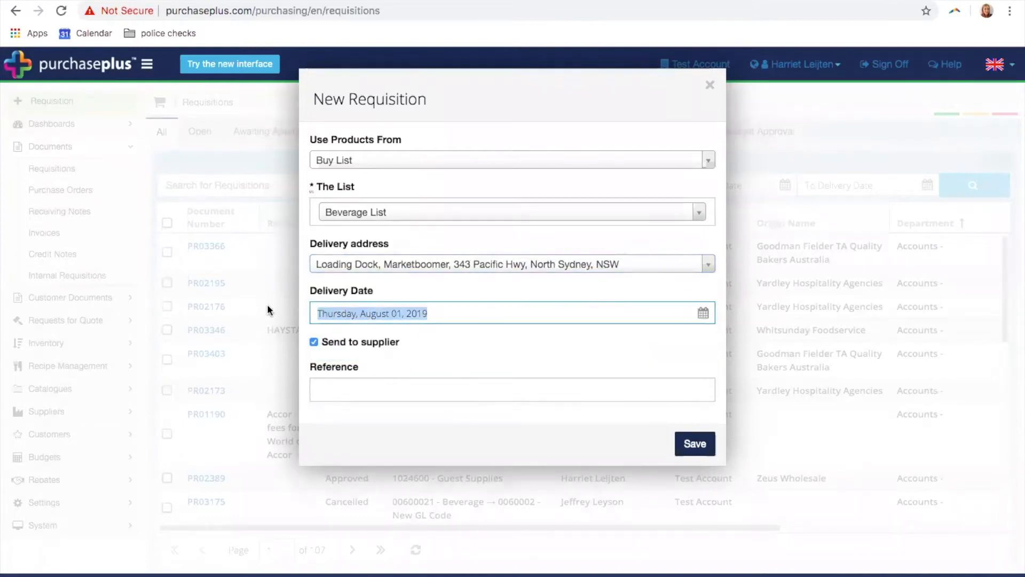
pyautogui.click(532, 317)
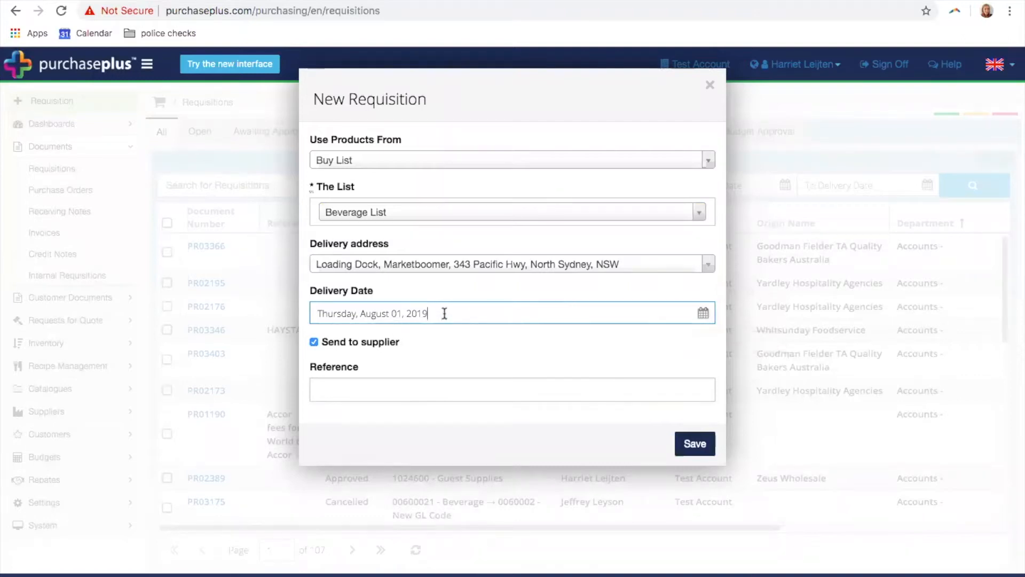
pyautogui.moveTo(444, 313); pyautogui.dragTo(343, 302)
pyautogui.click(401, 313)
pyautogui.moveTo(453, 312); pyautogui.dragTo(345, 312)
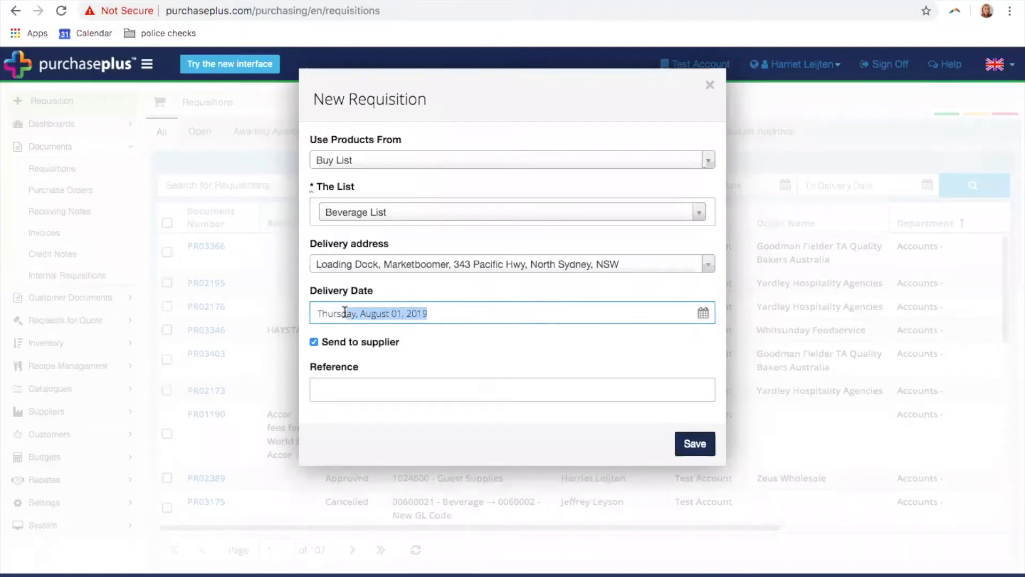
pyautogui.click(435, 314)
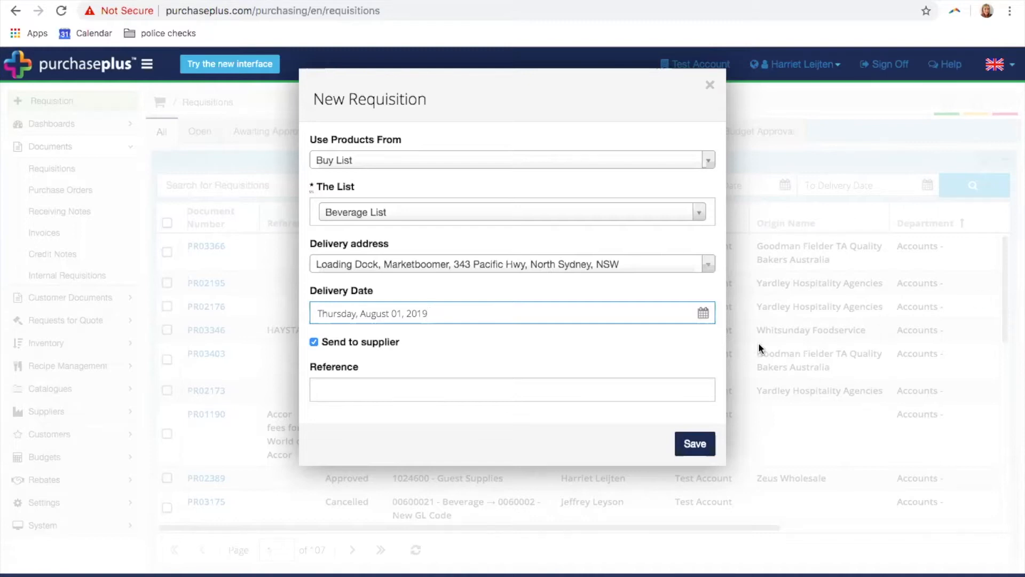
pyautogui.click(697, 318)
pyautogui.click(412, 393)
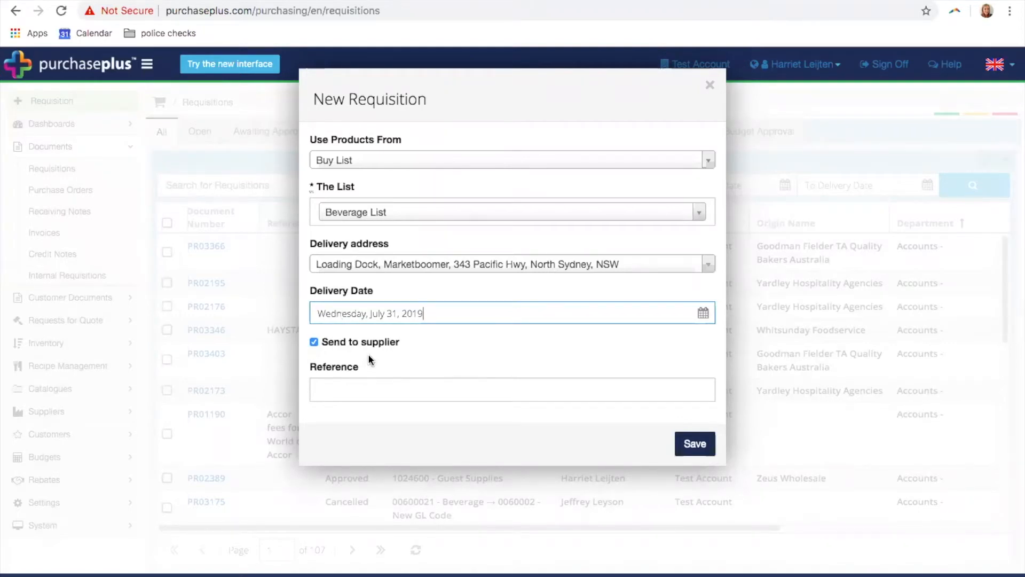
# Turn off the option to send the requisition to the supplier
pyautogui.click(313, 342)
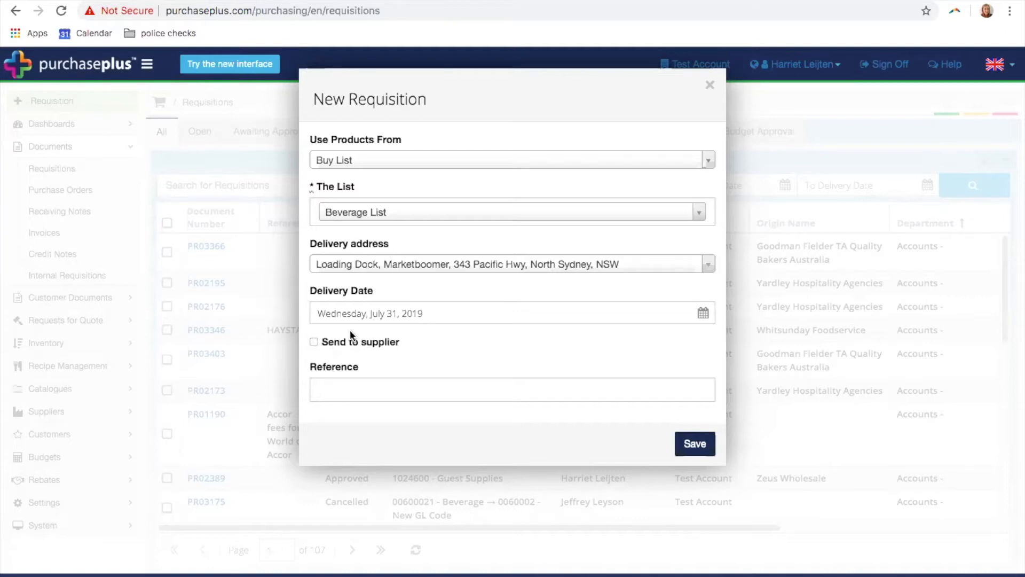
pyautogui.click(314, 341)
pyautogui.click(314, 342)
# Leave the reference blank and save the new requisition
pyautogui.click(396, 387)
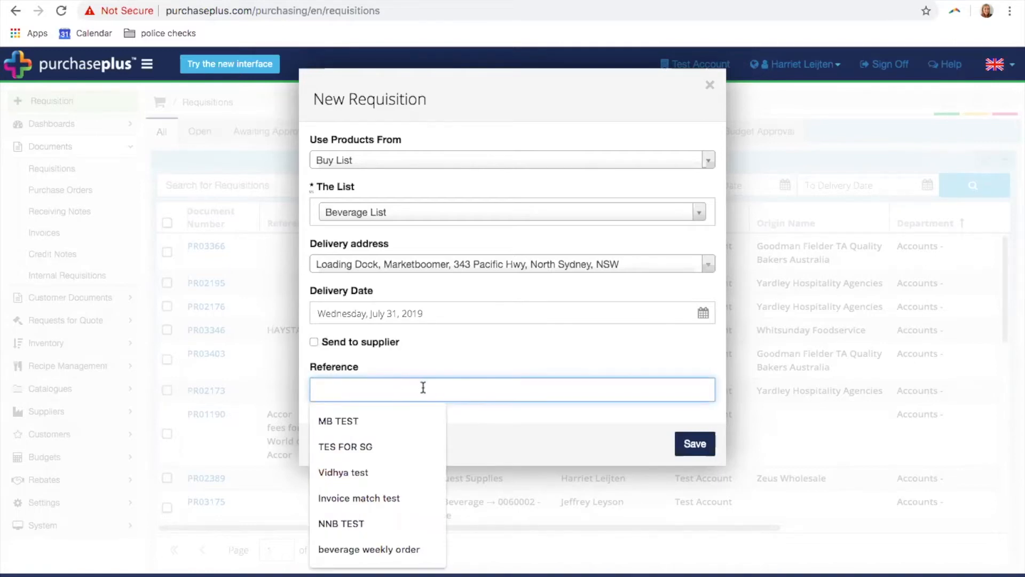
pyautogui.click(455, 369)
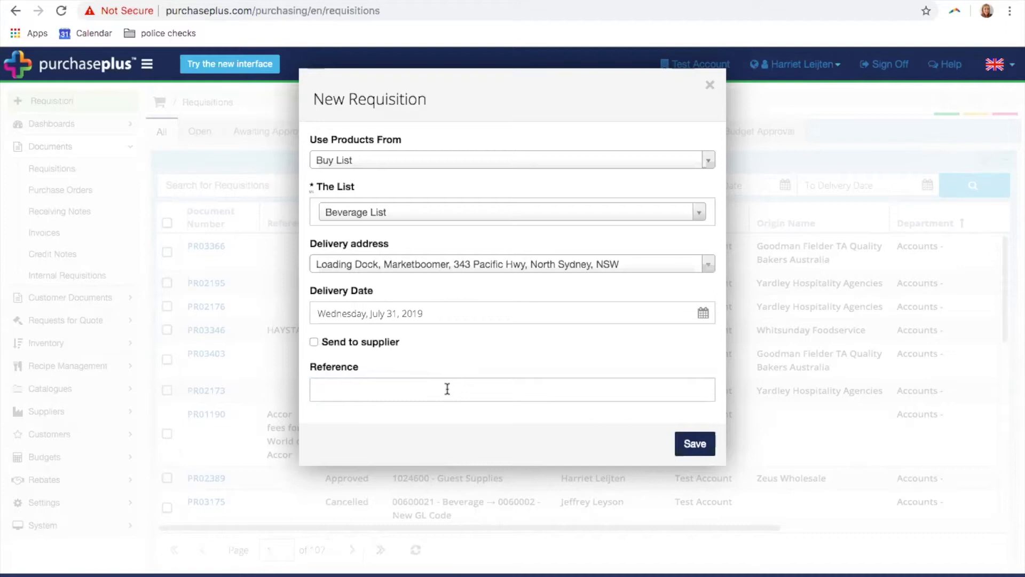
pyautogui.click(448, 388)
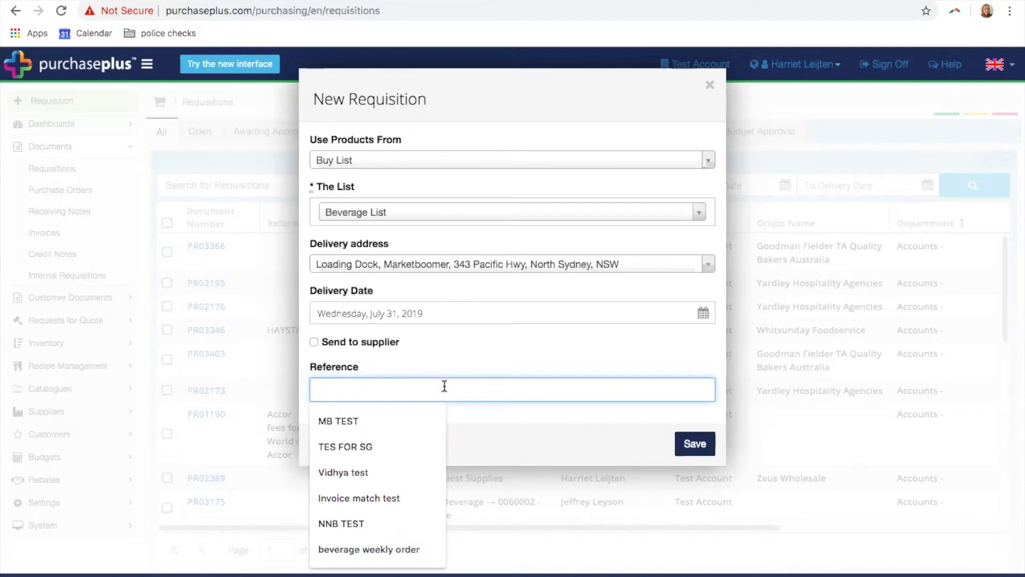
pyautogui.click(466, 362)
pyautogui.click(473, 389)
pyautogui.click(393, 356)
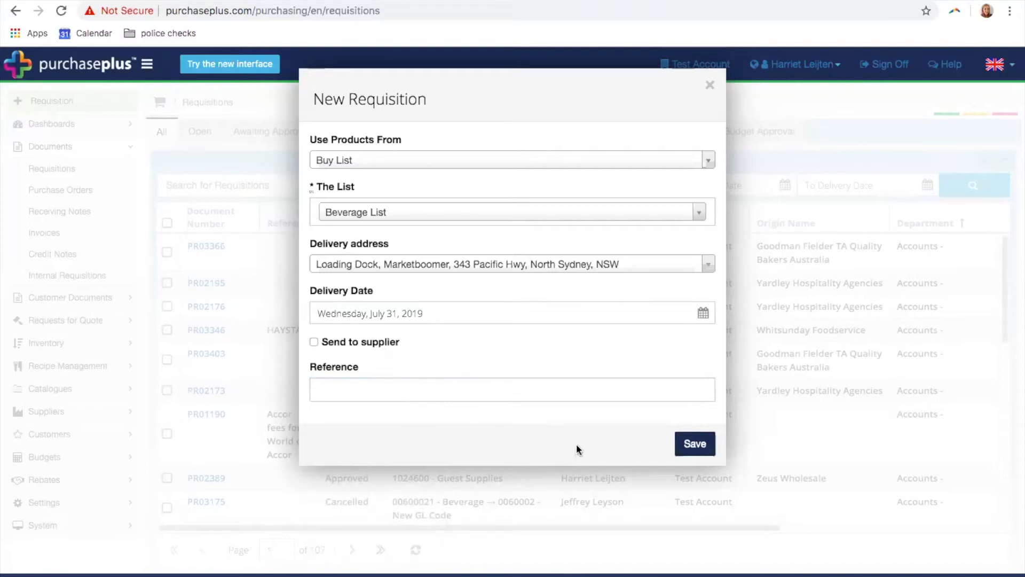
pyautogui.click(697, 451)
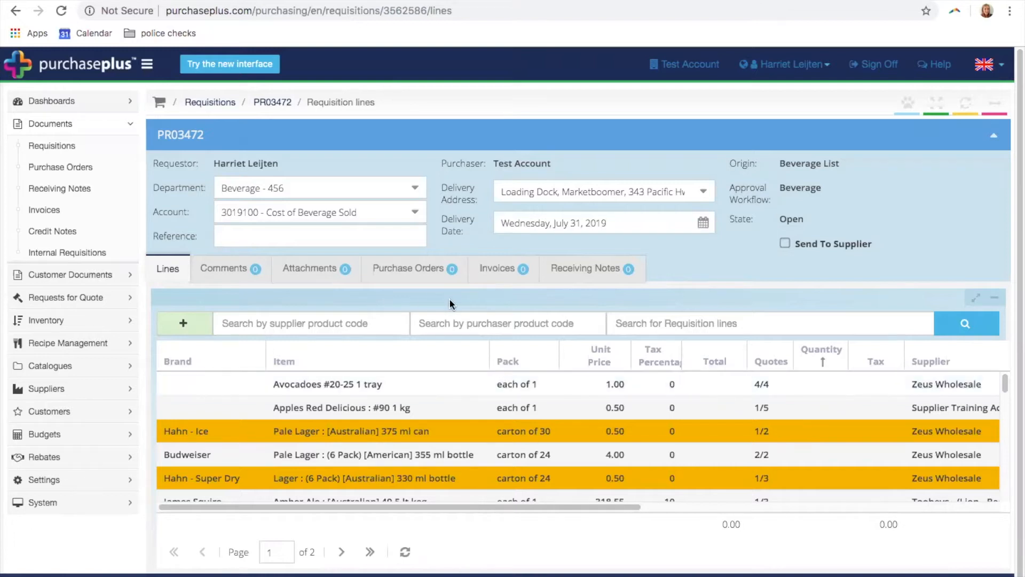
# Set the requisition's department to Beverage → Test Account
pyautogui.moveTo(341, 185); pyautogui.dragTo(156, 186)
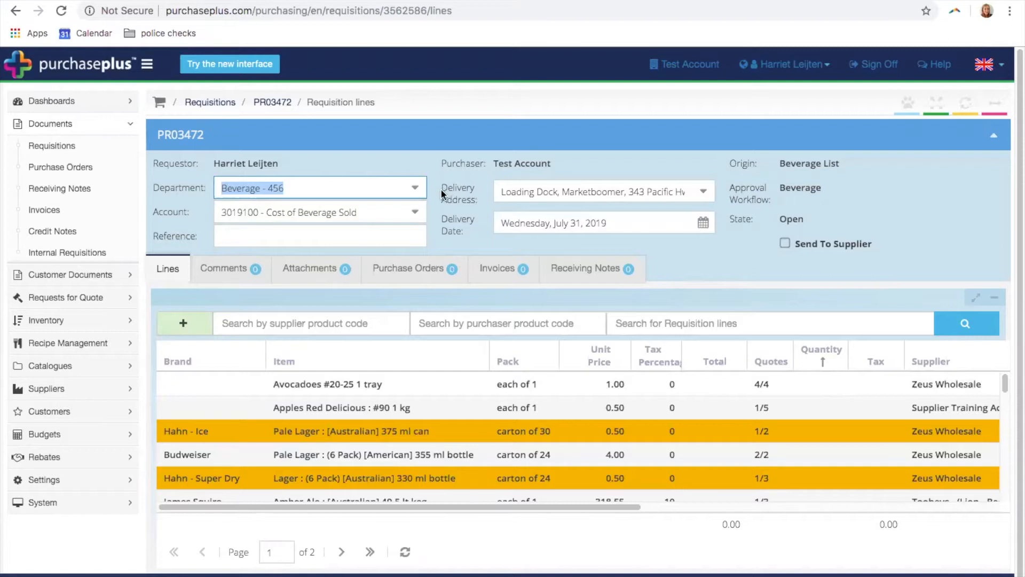
pyautogui.click(407, 195)
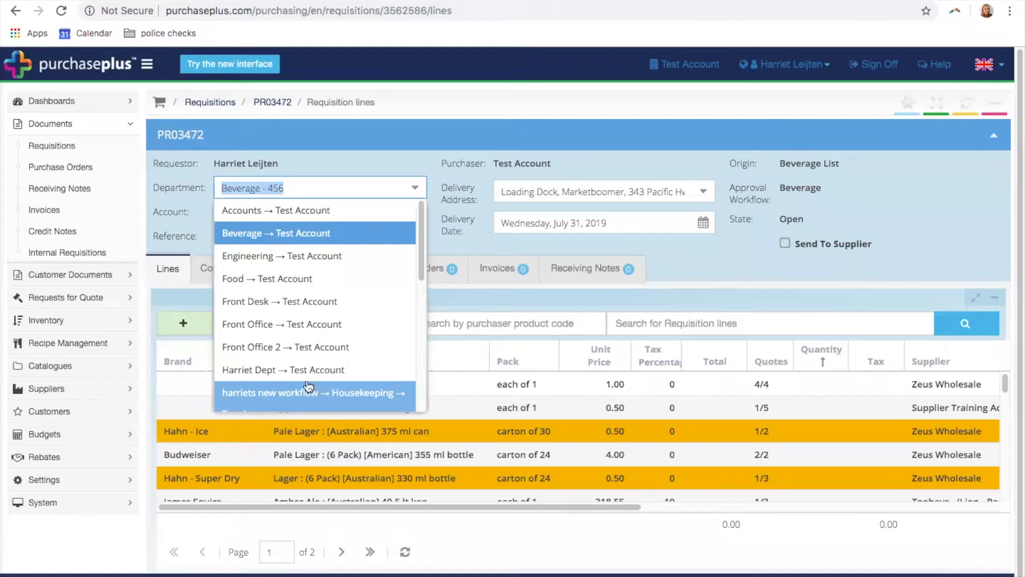
pyautogui.click(338, 232)
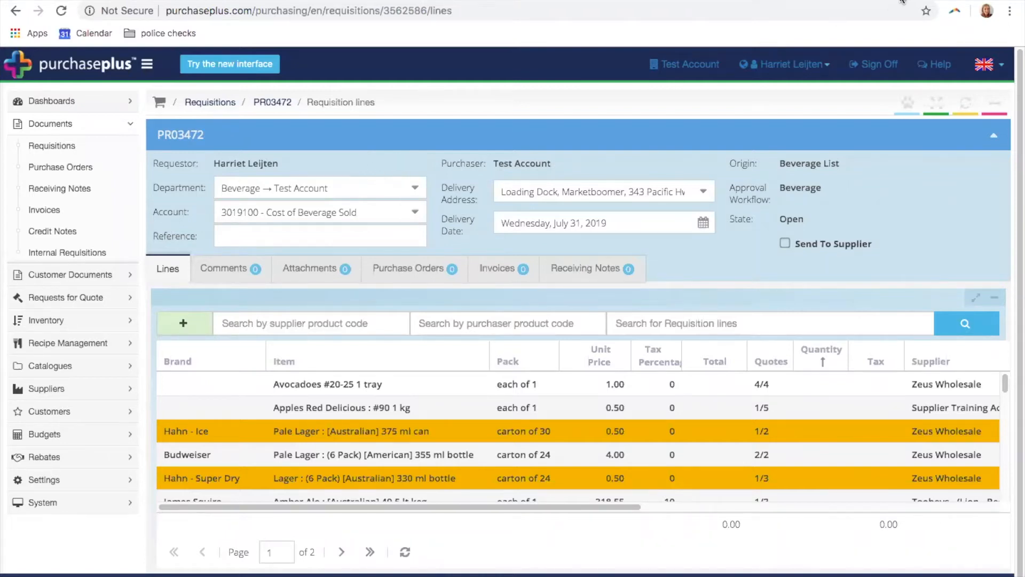
# Switch the requisition's department to Engineering → Test Account and back to Beverage → Test Account
pyautogui.moveTo(340, 188); pyautogui.dragTo(191, 190)
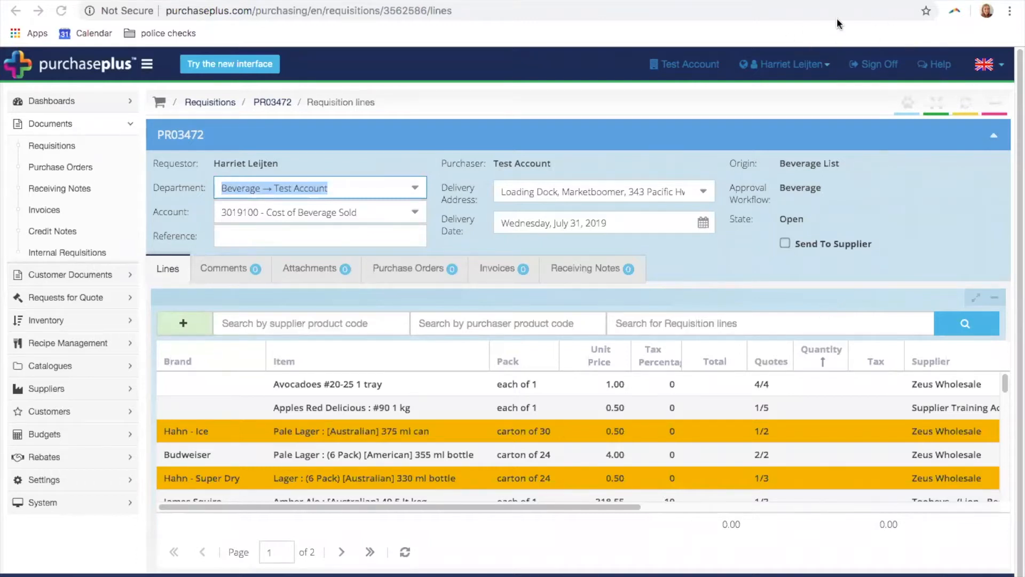
pyautogui.click(414, 188)
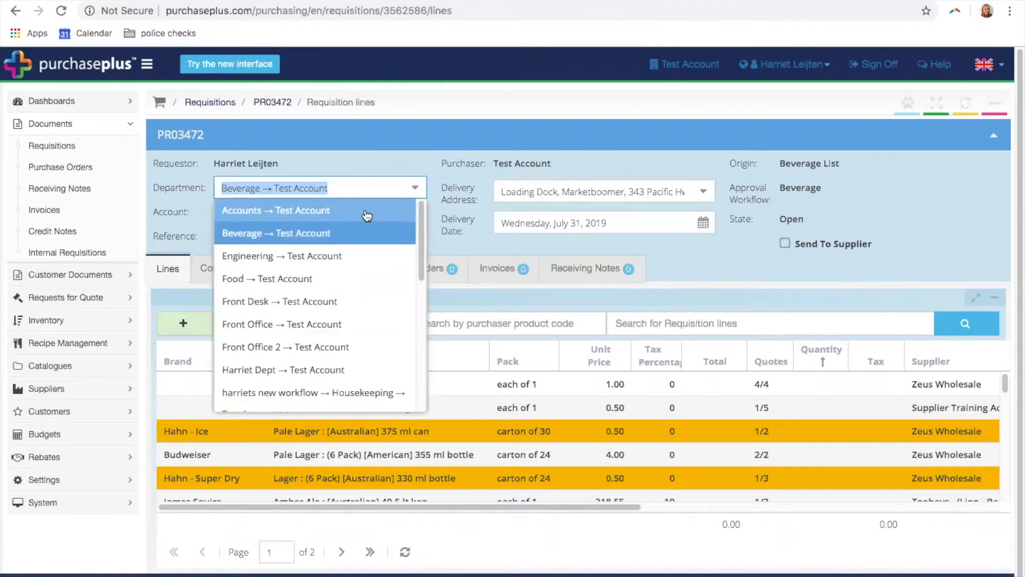
pyautogui.click(259, 257)
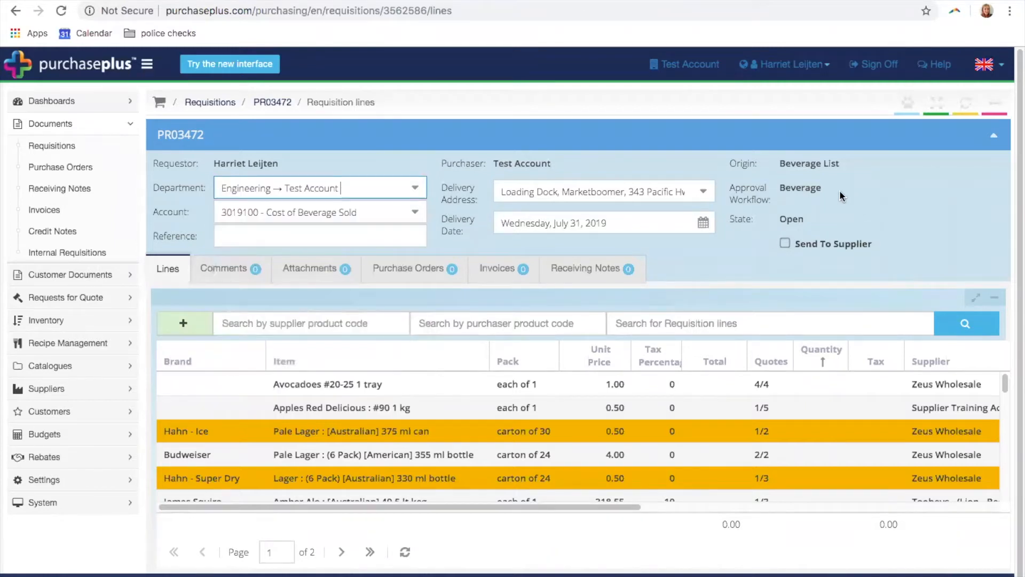
pyautogui.press('Tab')
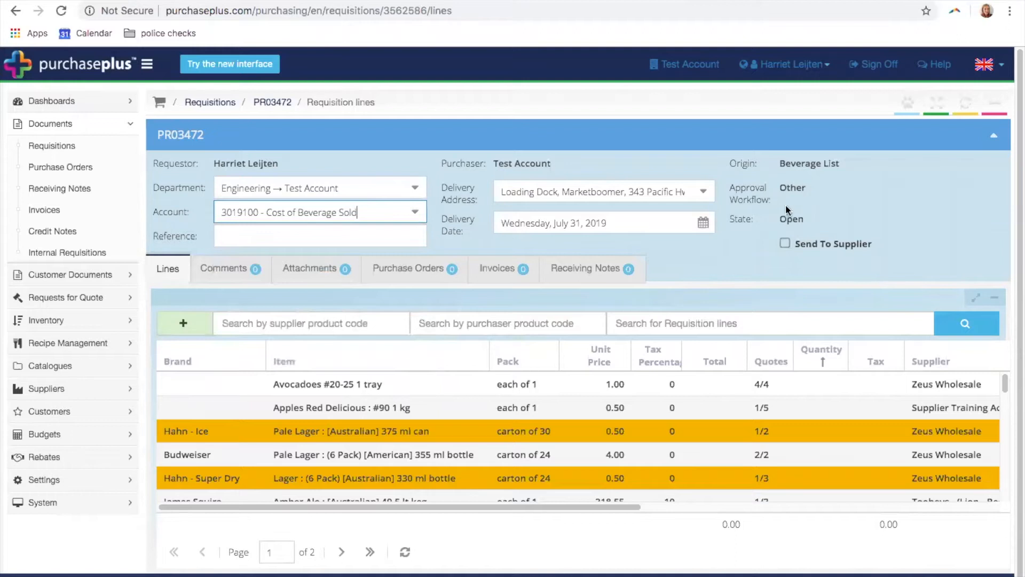
pyautogui.click(412, 190)
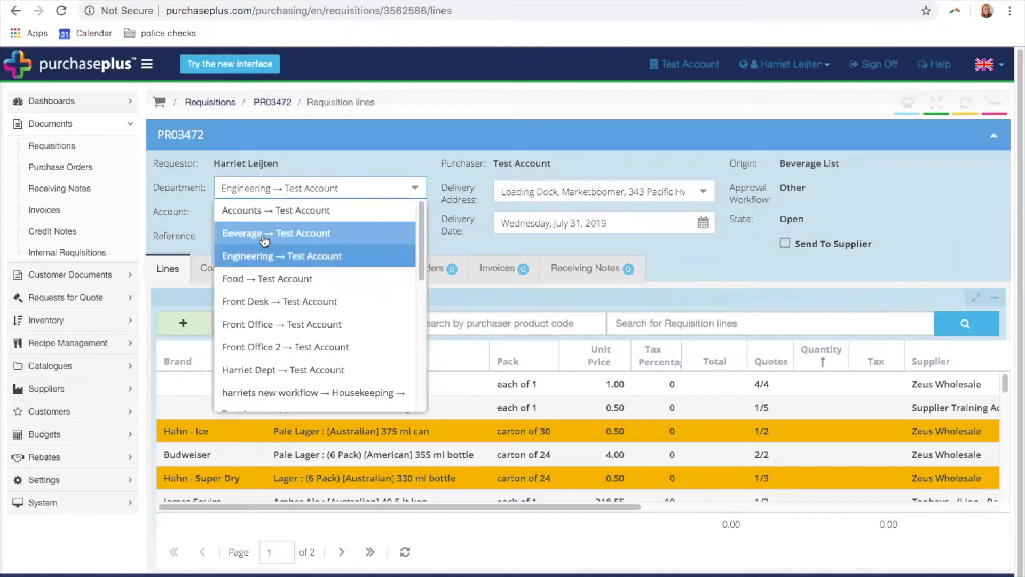
pyautogui.click(264, 235)
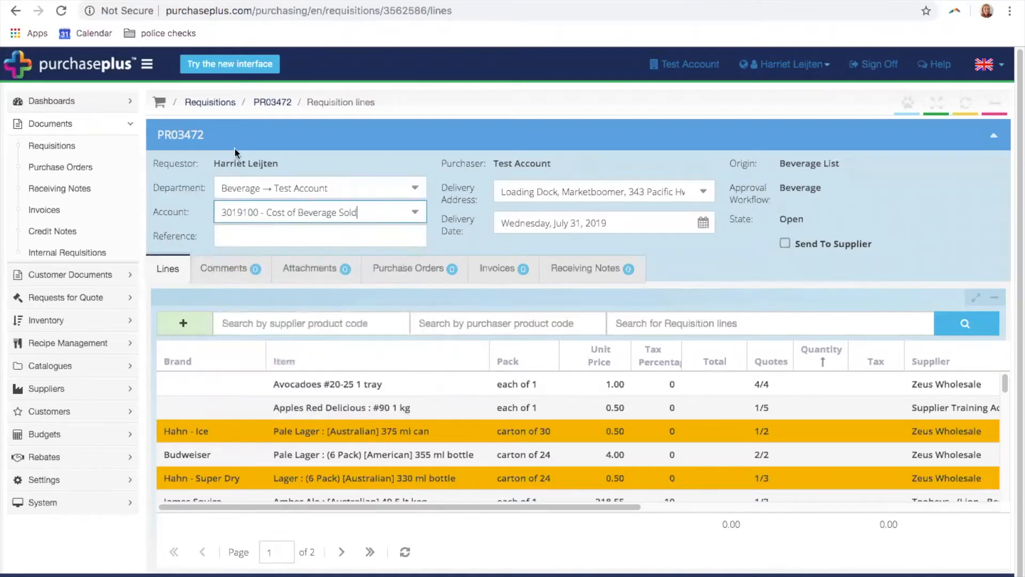
# Look up the operating accounts and set the requisition's account to Operating Account - 7
pyautogui.moveTo(358, 213); pyautogui.dragTo(167, 196)
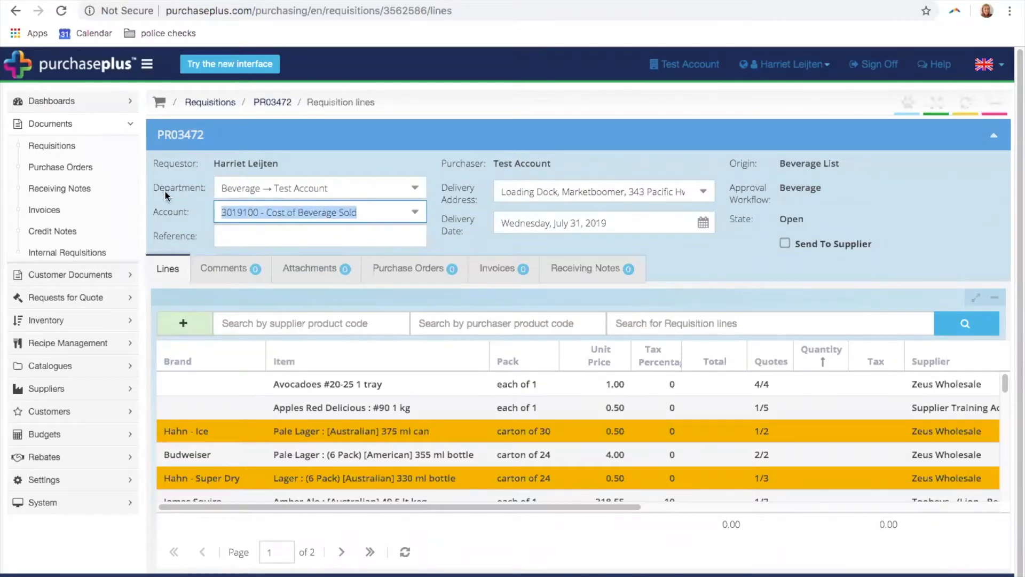
pyautogui.write('oper')
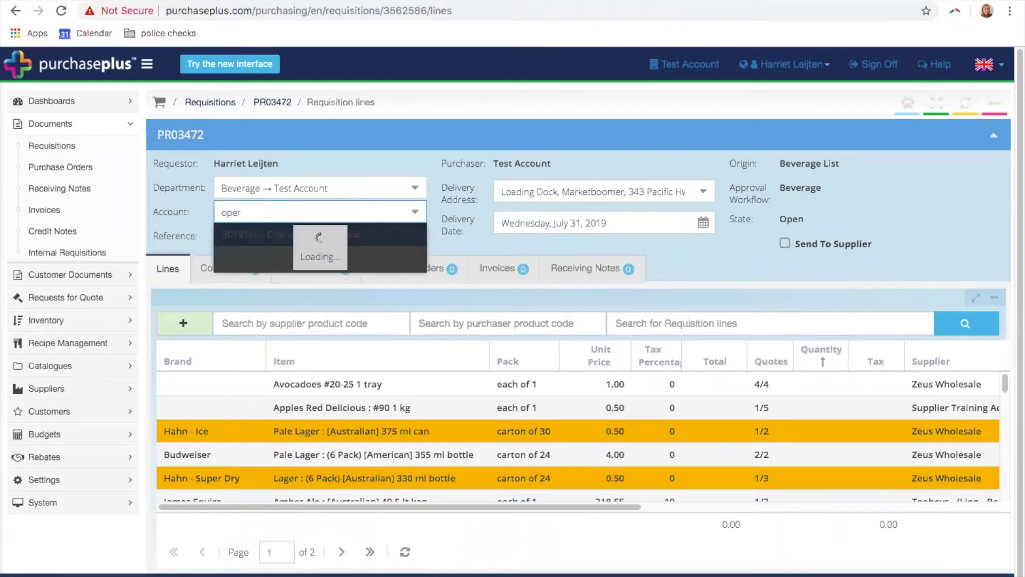
pyautogui.scroll(-10, 278, 387)
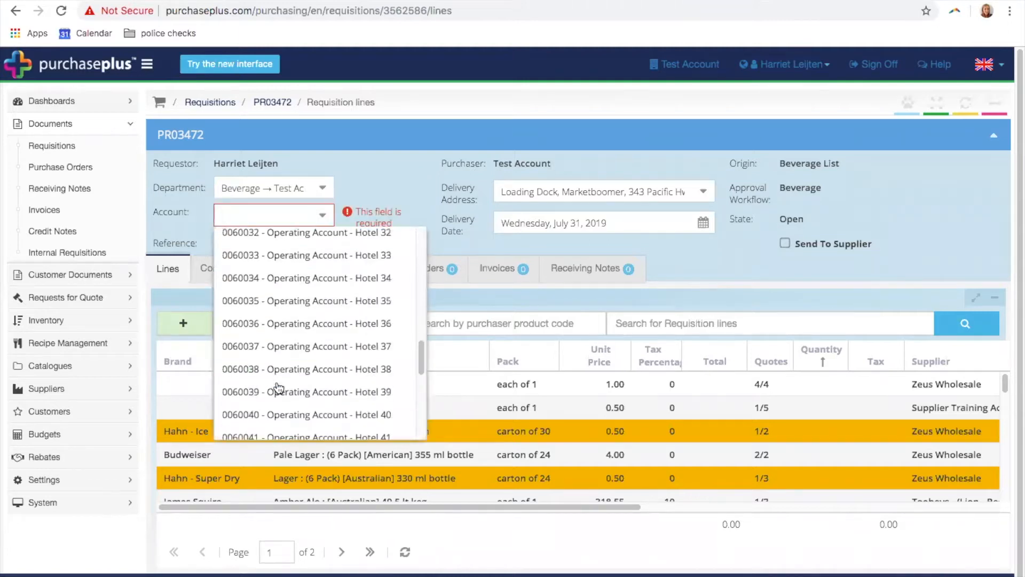
pyautogui.scroll(8, 271, 366)
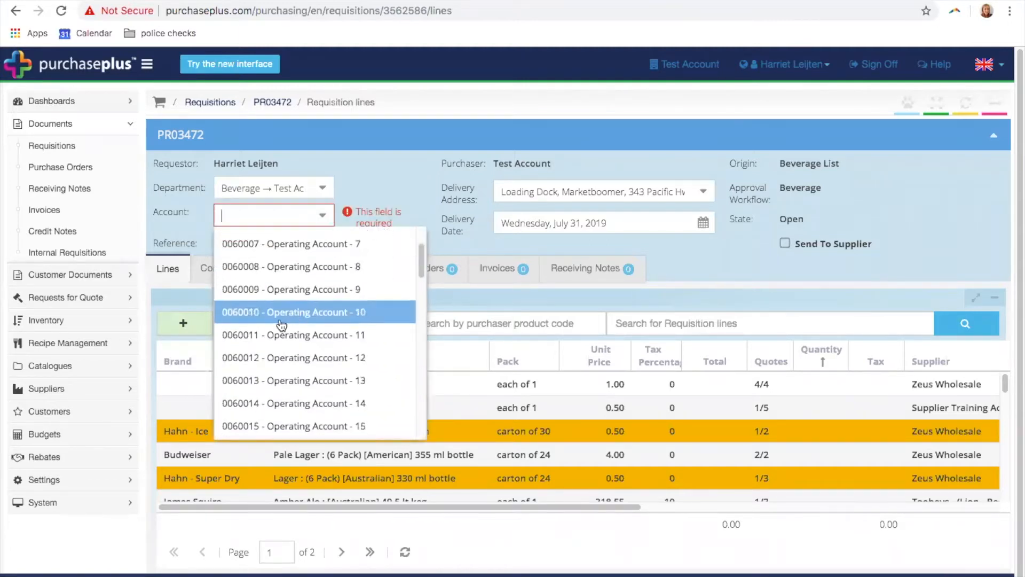
pyautogui.click(276, 249)
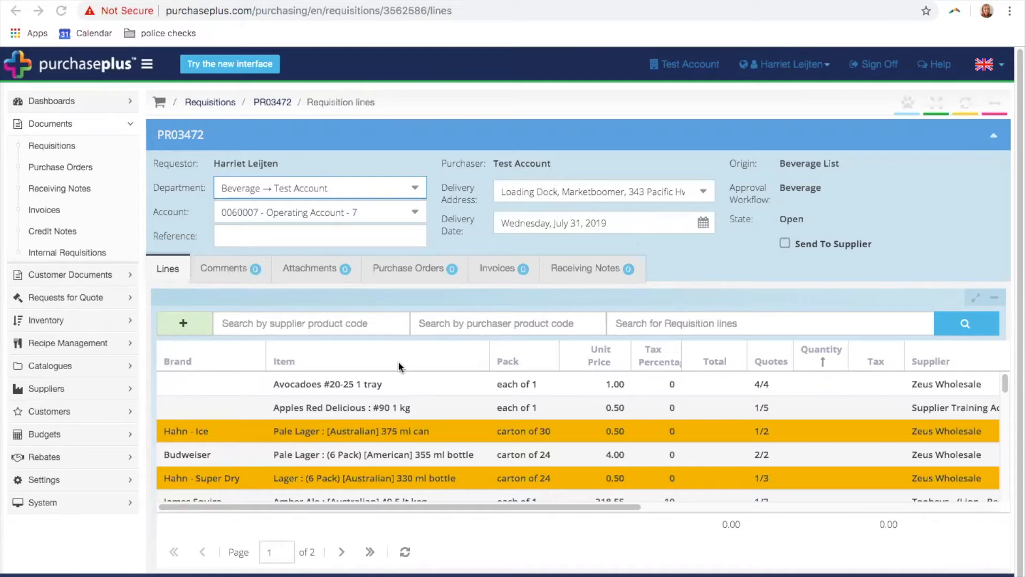
# Look through the requisition lines and slightly widen the Brand column
pyautogui.scroll(-1, 711, 277)
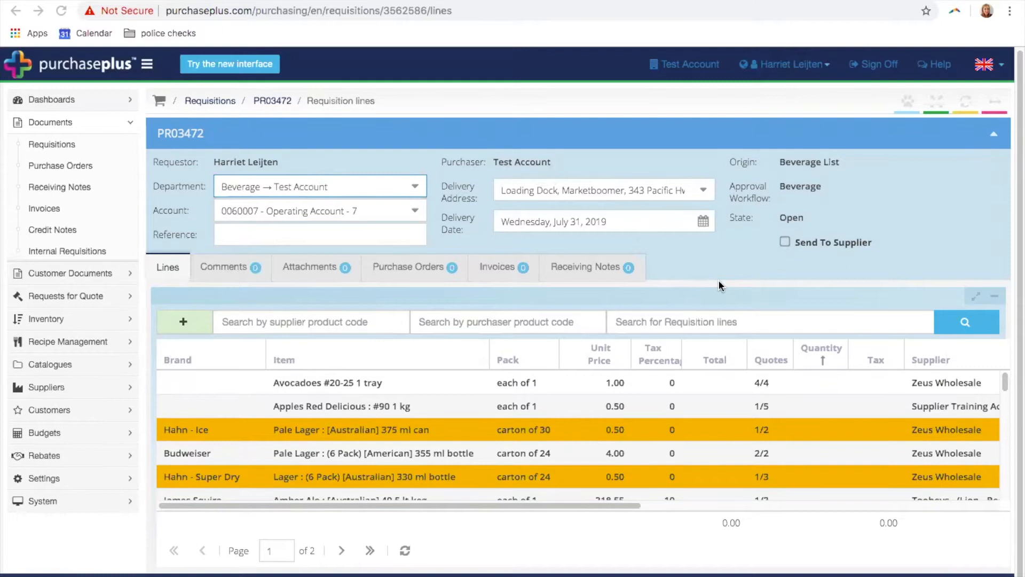
pyautogui.scroll(-5, 547, 453)
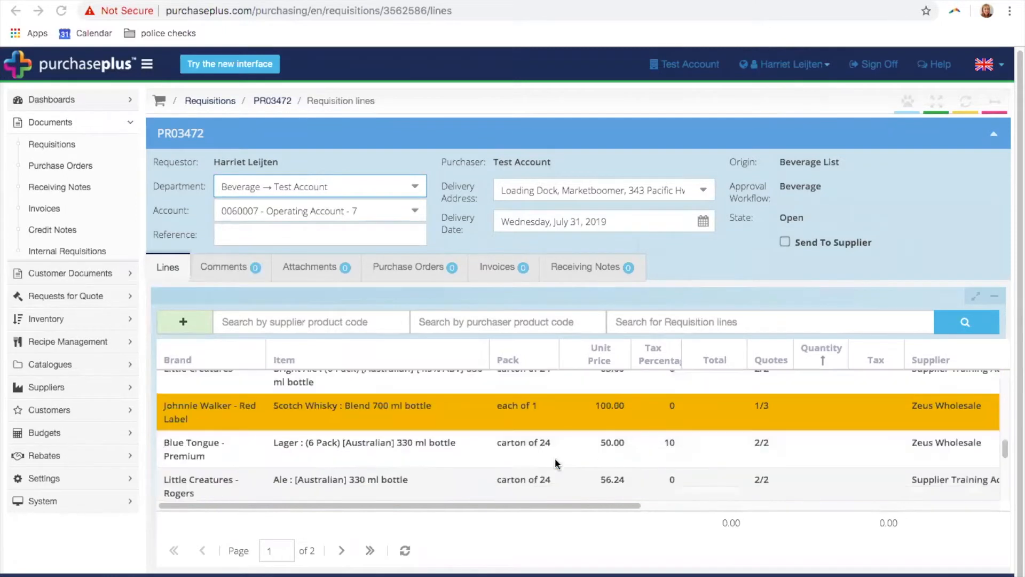
pyautogui.click(264, 348)
pyautogui.moveTo(265, 349); pyautogui.dragTo(278, 349)
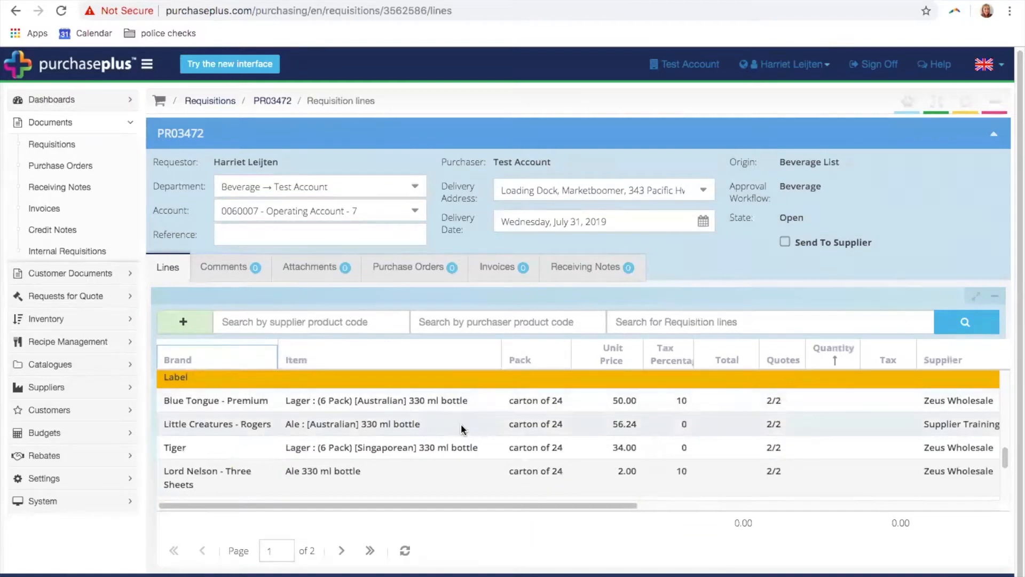
# Enter quantities of 6 for Apples Red Delicious and 1 for the Hahn - Ice pale lager
pyautogui.scroll(10, 460, 424)
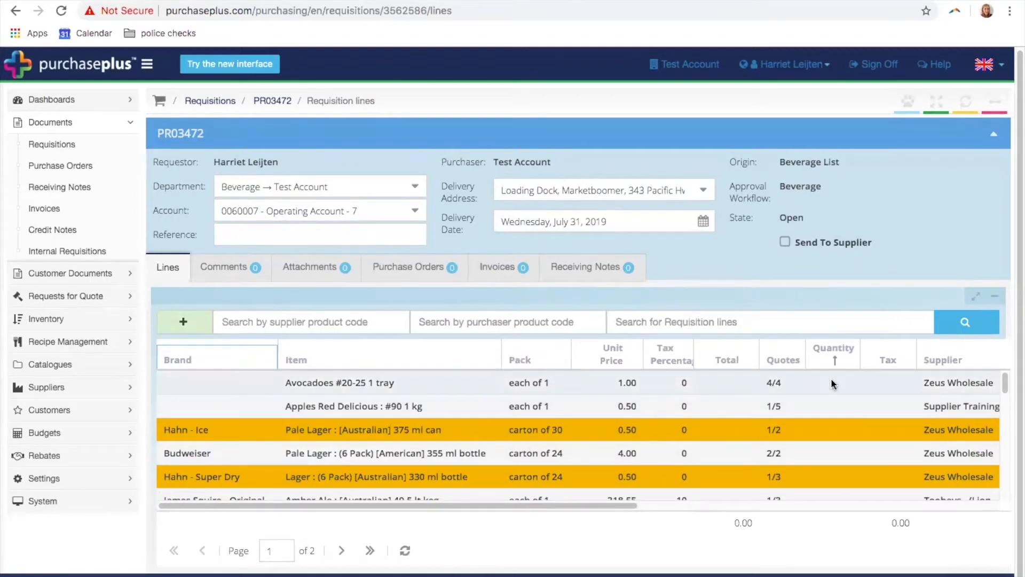
pyautogui.click(827, 409)
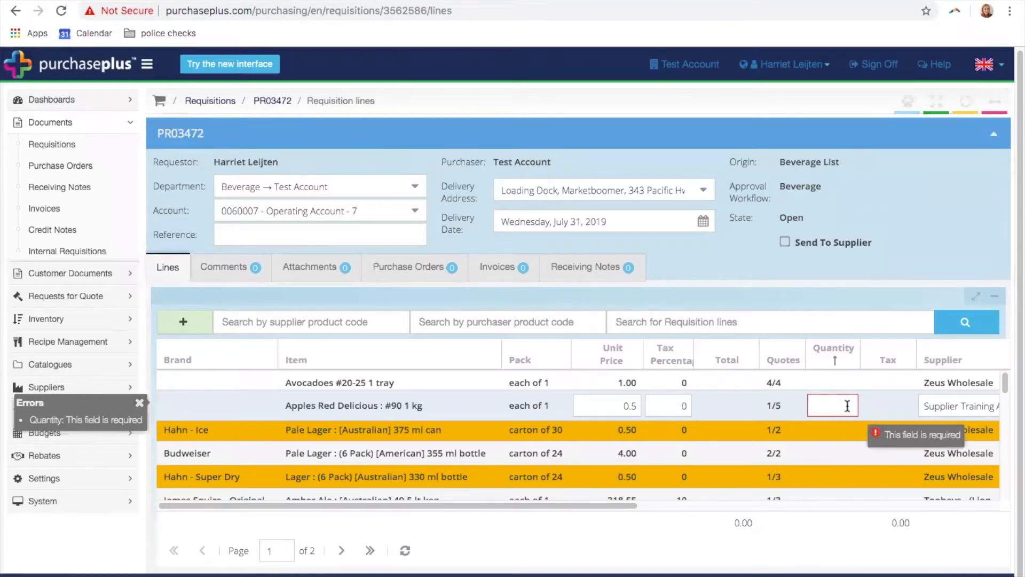
pyautogui.write('6')
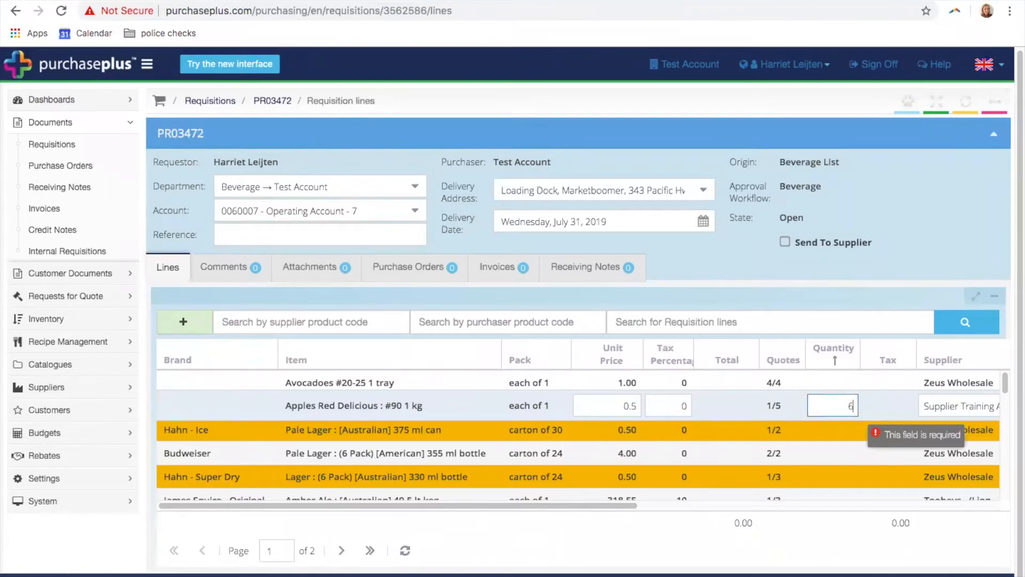
pyautogui.press('Return')
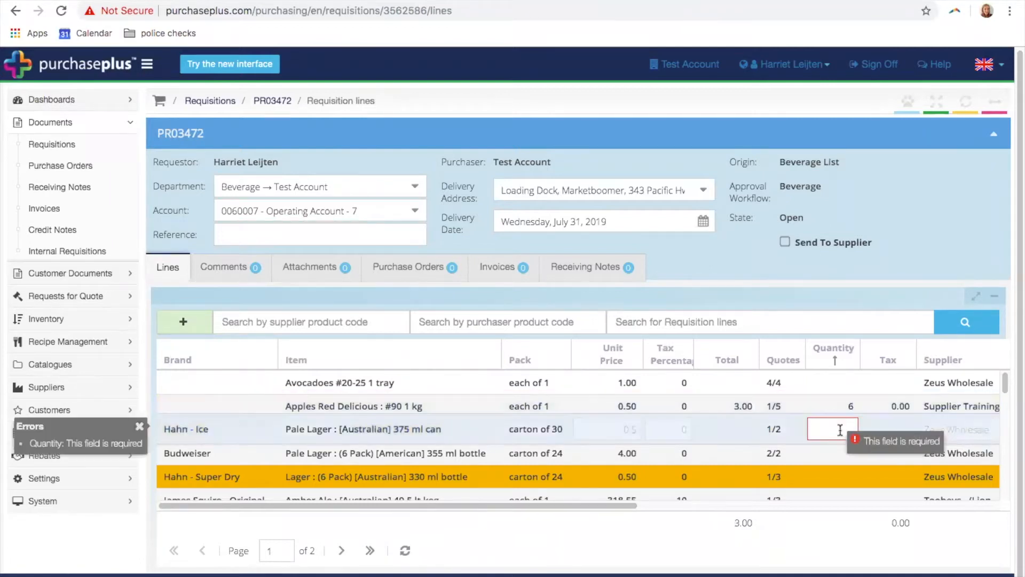
pyautogui.write('1')
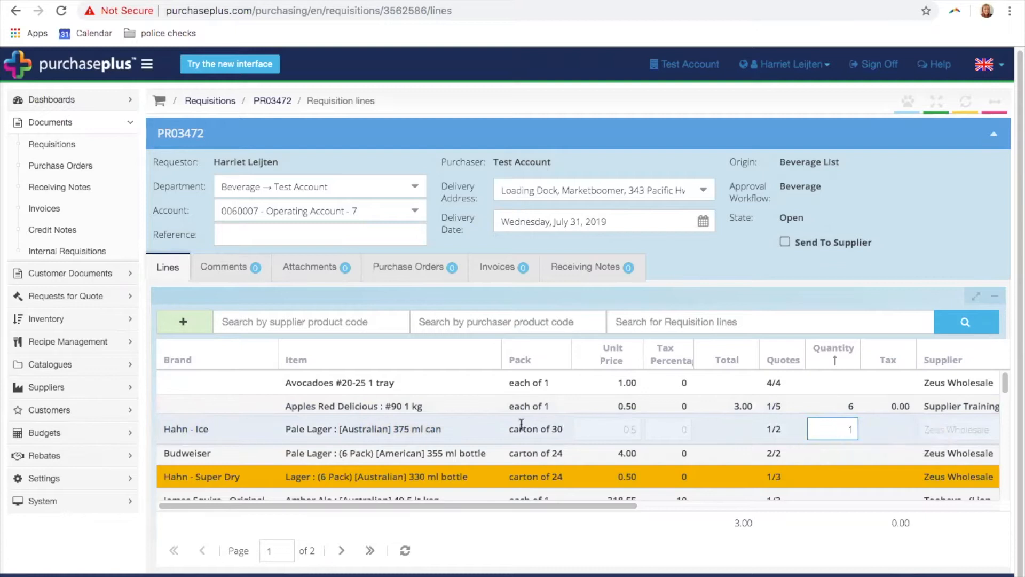
pyautogui.press('Return')
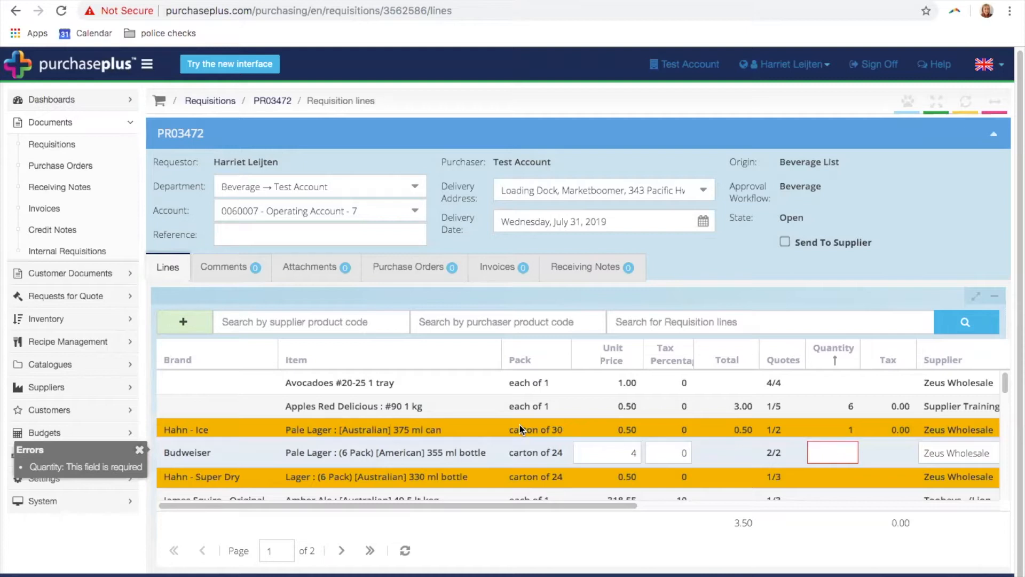
# Enter quantities of 5 for Budweiser, 3 for Hahn - Super Dry 330 ml lager, 2 for James Squire - Original and 9 for Tooheys - New
pyautogui.write('5')
pyautogui.press('Return')
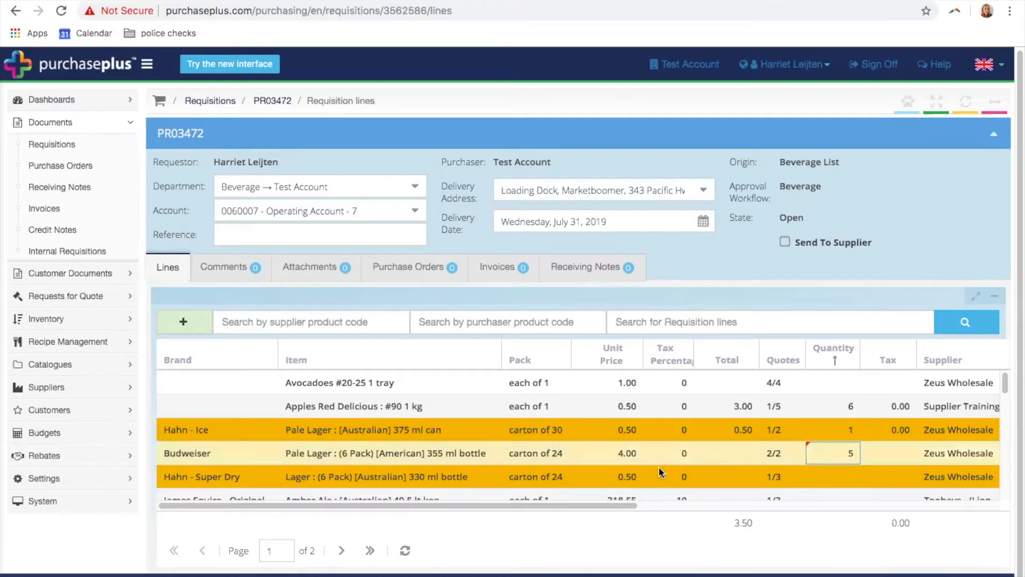
pyautogui.write('3')
pyautogui.press('Return')
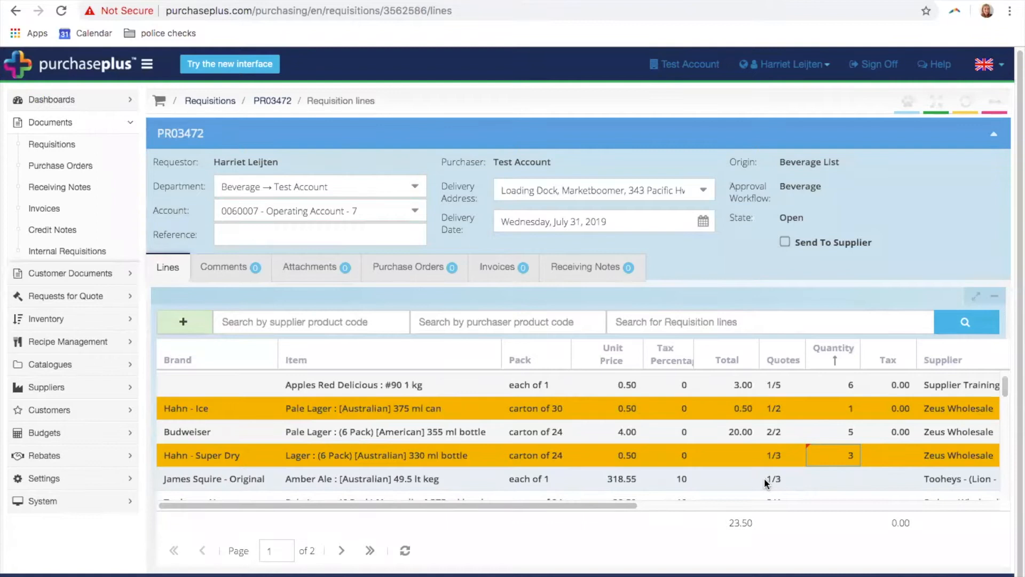
pyautogui.write('2')
pyautogui.press('Return')
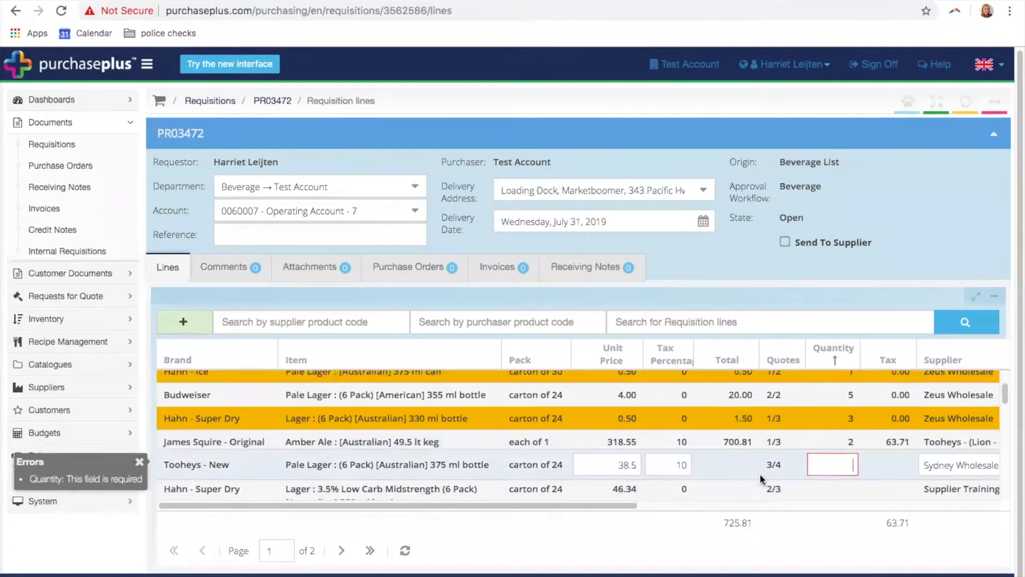
pyautogui.write('9')
pyautogui.press('Return')
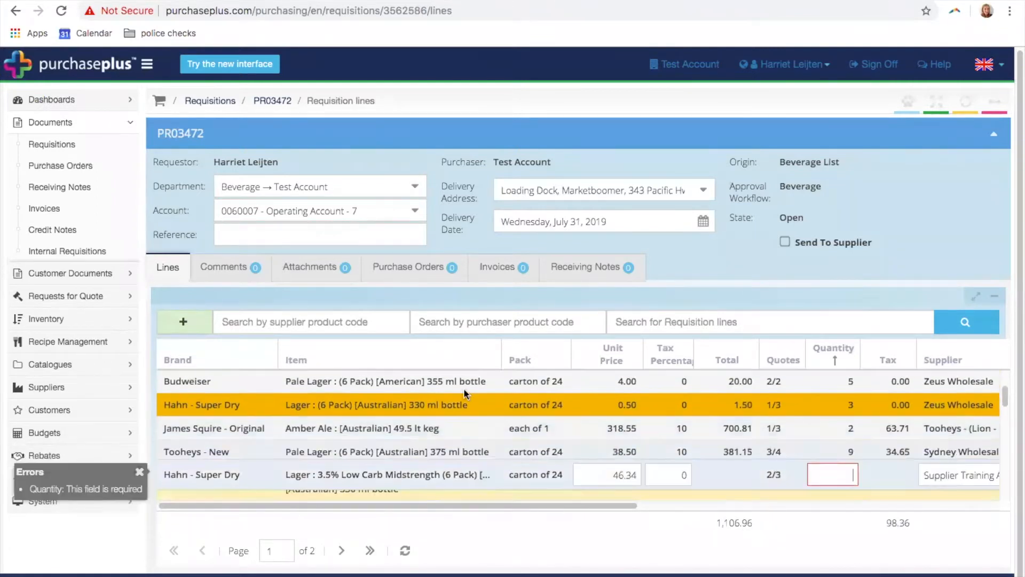
# Narrow the Item and Brand columns of the requisition lines
pyautogui.moveTo(501, 348); pyautogui.dragTo(421, 348)
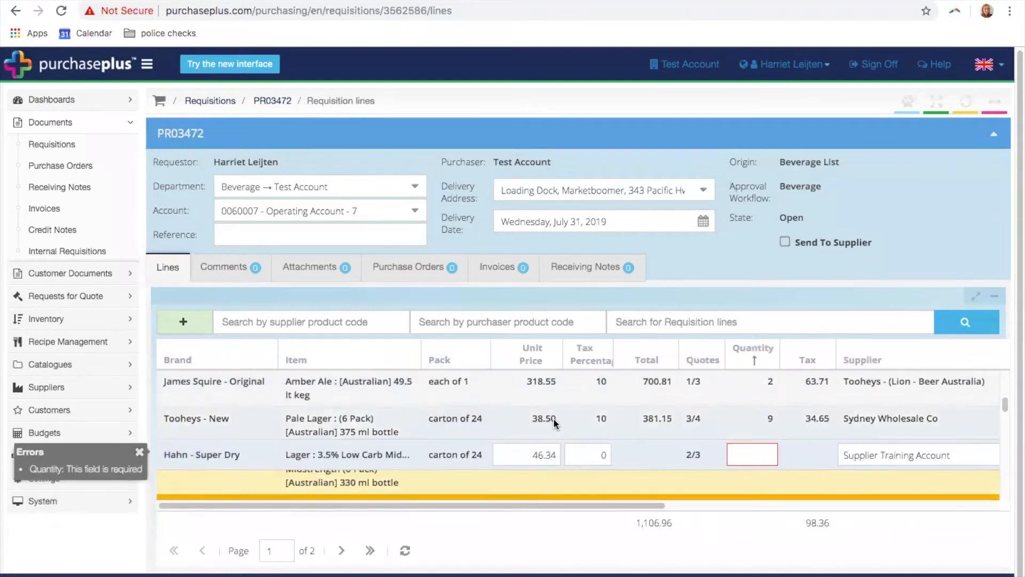
pyautogui.scroll(3, 553, 417)
pyautogui.moveTo(278, 354); pyautogui.dragTo(248, 358)
# Hide the Brand column from the requisition lines and widen the Item column
pyautogui.click(243, 360)
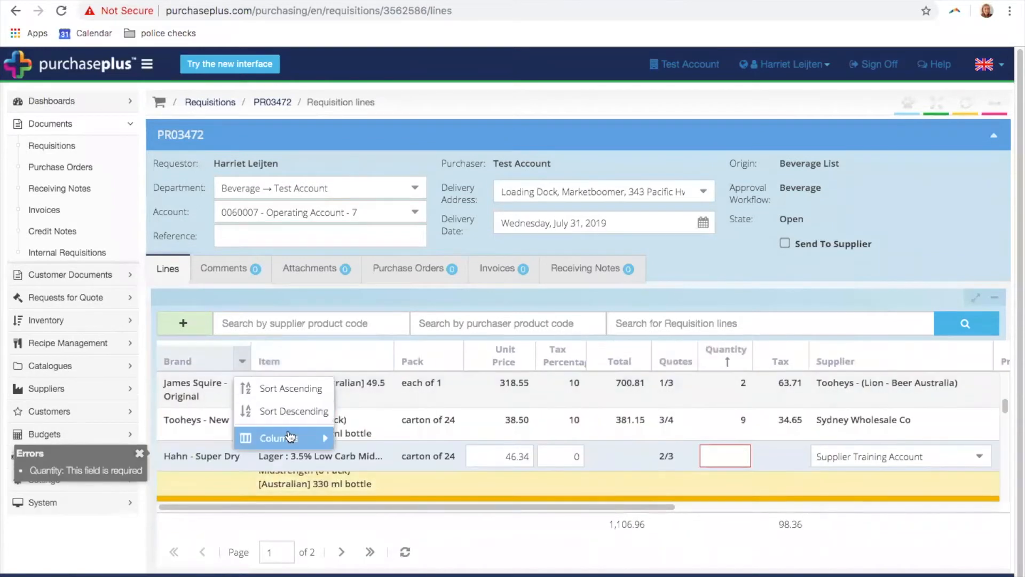
pyautogui.moveTo(280, 437)
pyautogui.click(385, 256)
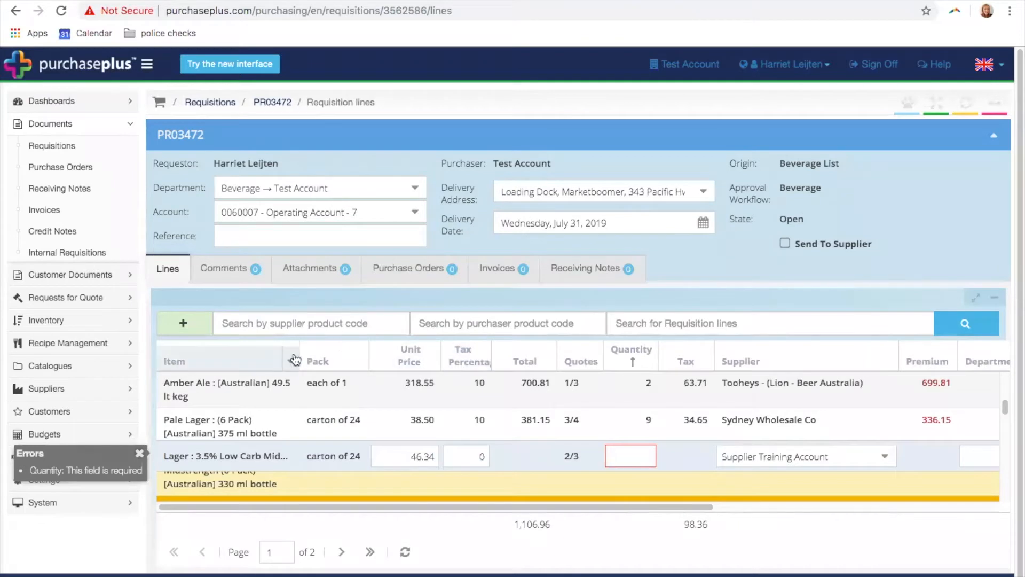
pyautogui.moveTo(299, 353); pyautogui.dragTo(359, 352)
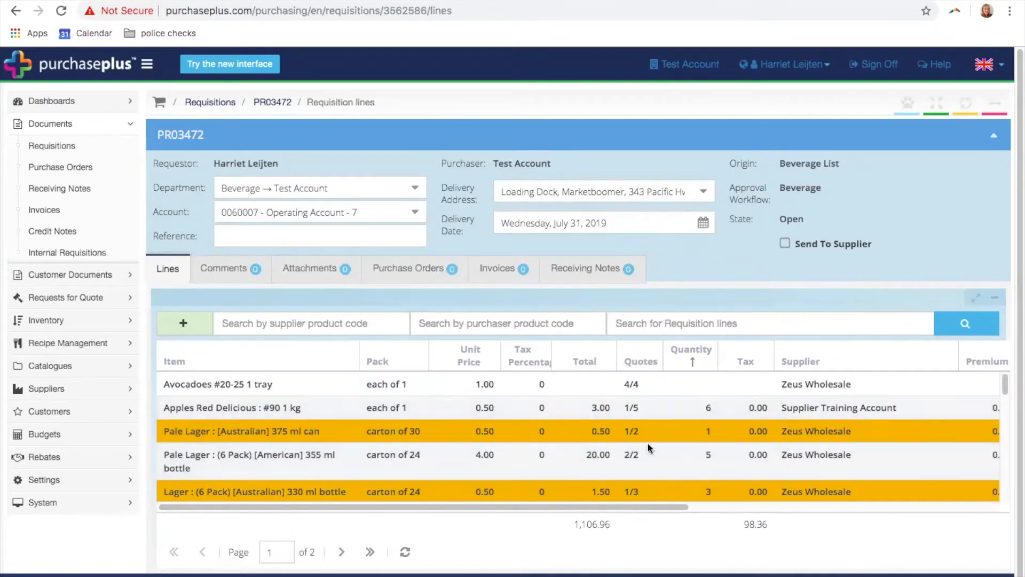
# Set the quantity of the Avocadoes #20-25 1 tray line to 5
pyautogui.click(689, 388)
pyautogui.write('5')
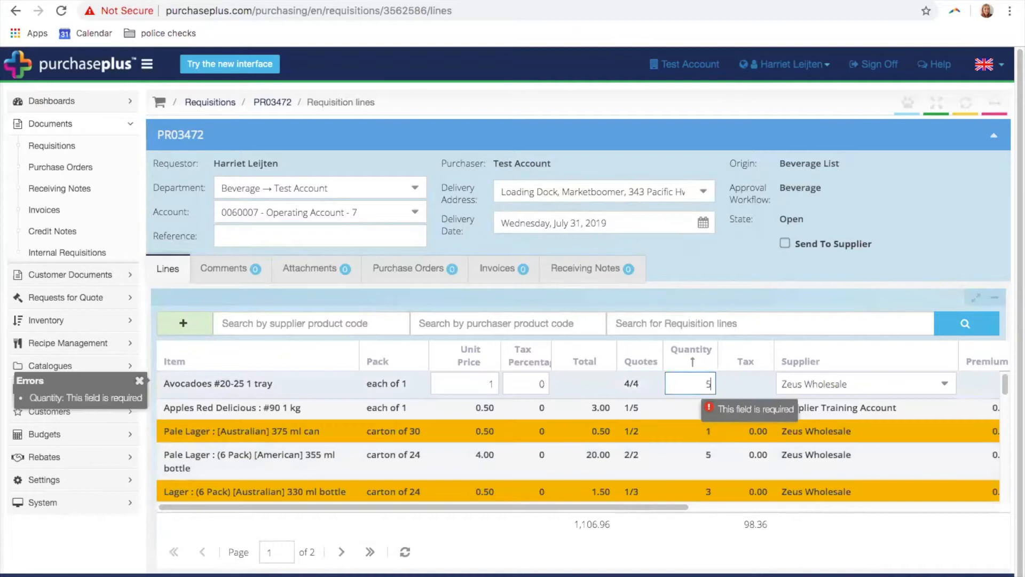
pyautogui.click(675, 395)
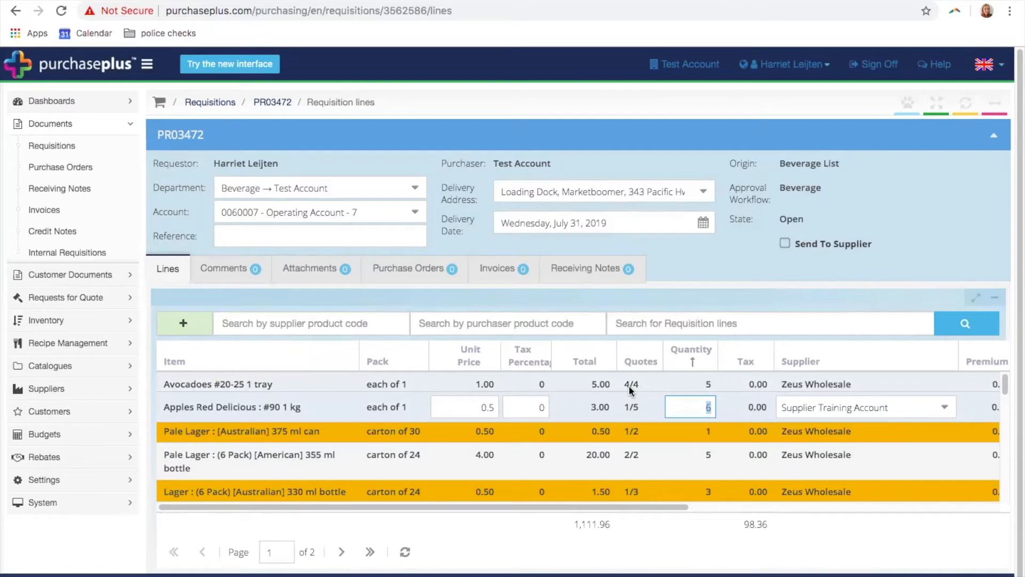
pyautogui.press('Return')
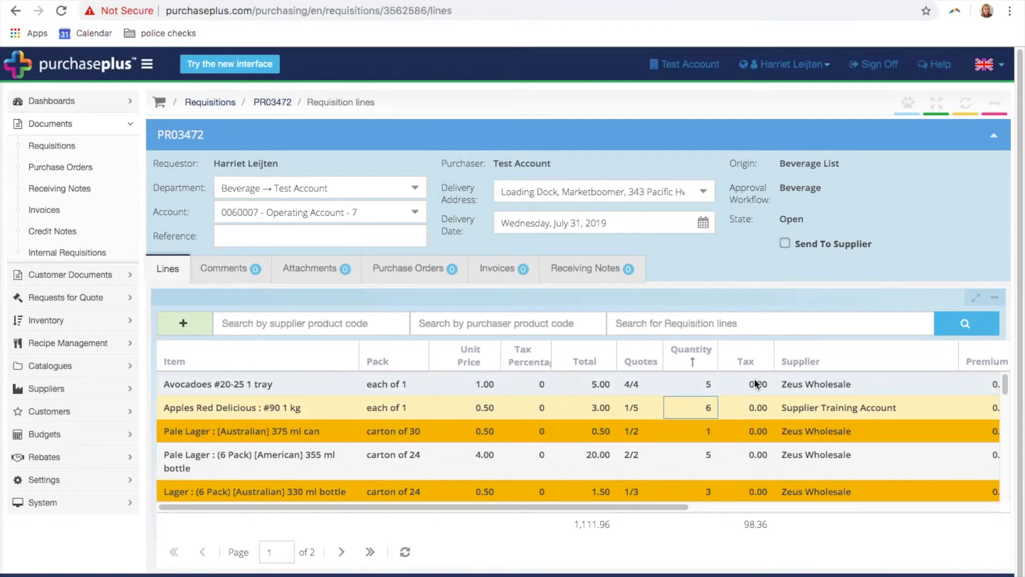
# Change the supplier of the Avocadoes line to Local Supermarket (21.1) and save the line
pyautogui.click(821, 385)
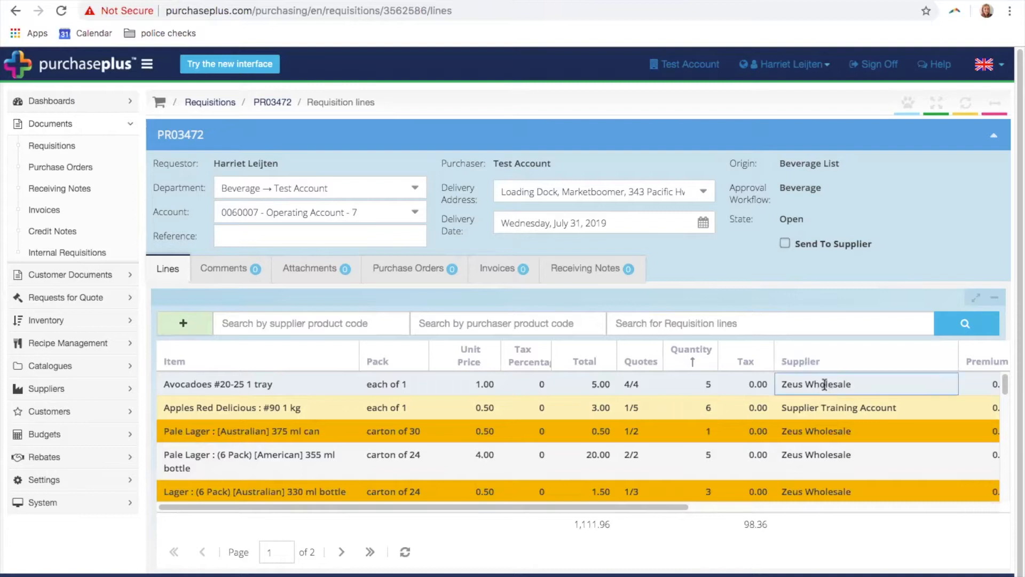
pyautogui.click(945, 386)
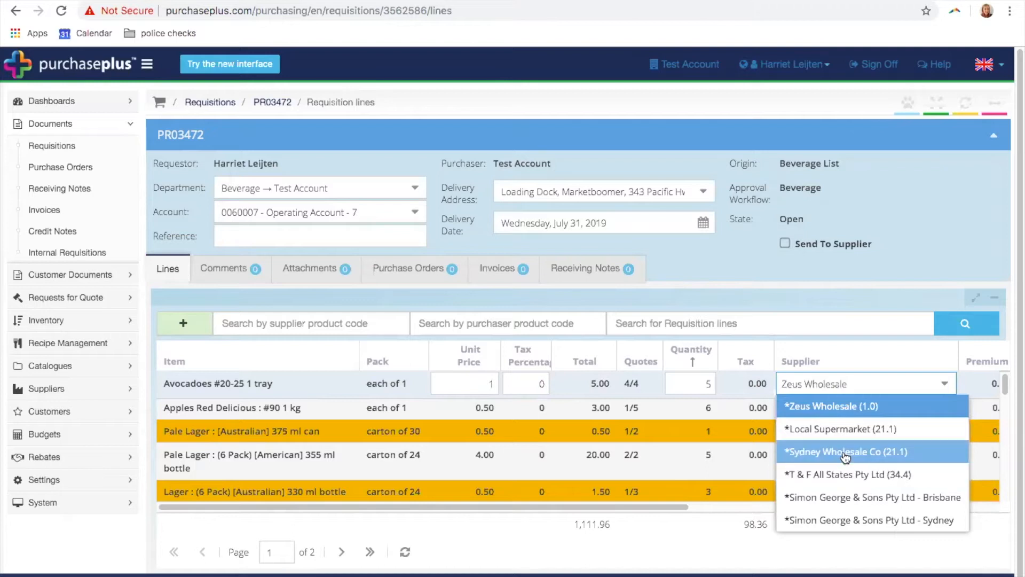
pyautogui.click(844, 431)
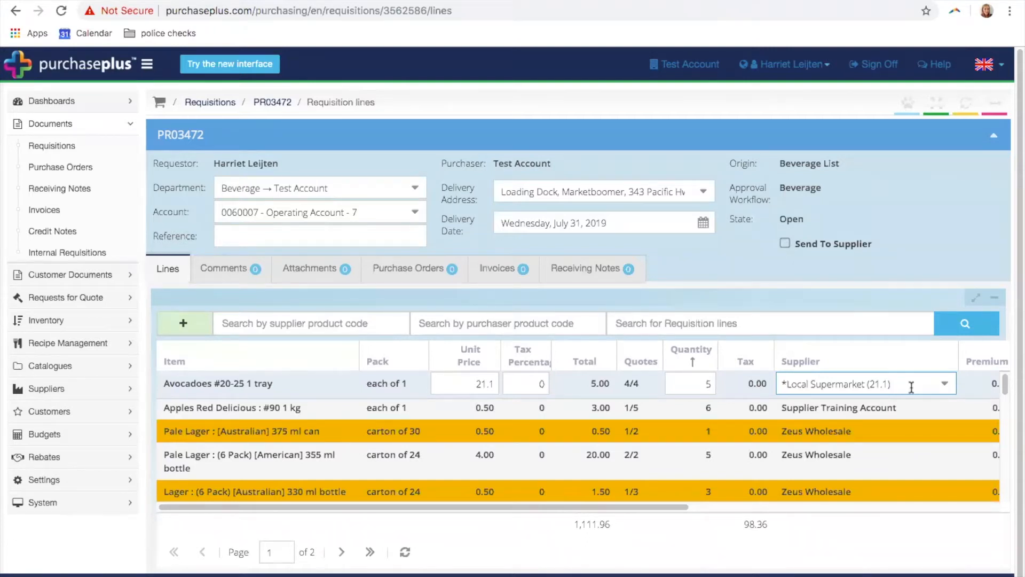
pyautogui.press('Return')
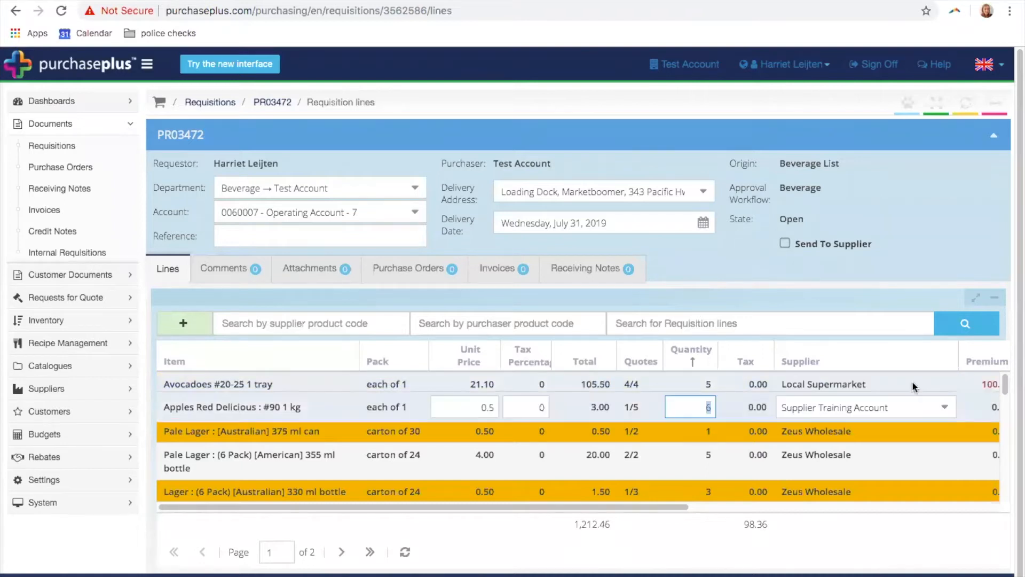
pyautogui.press('Escape')
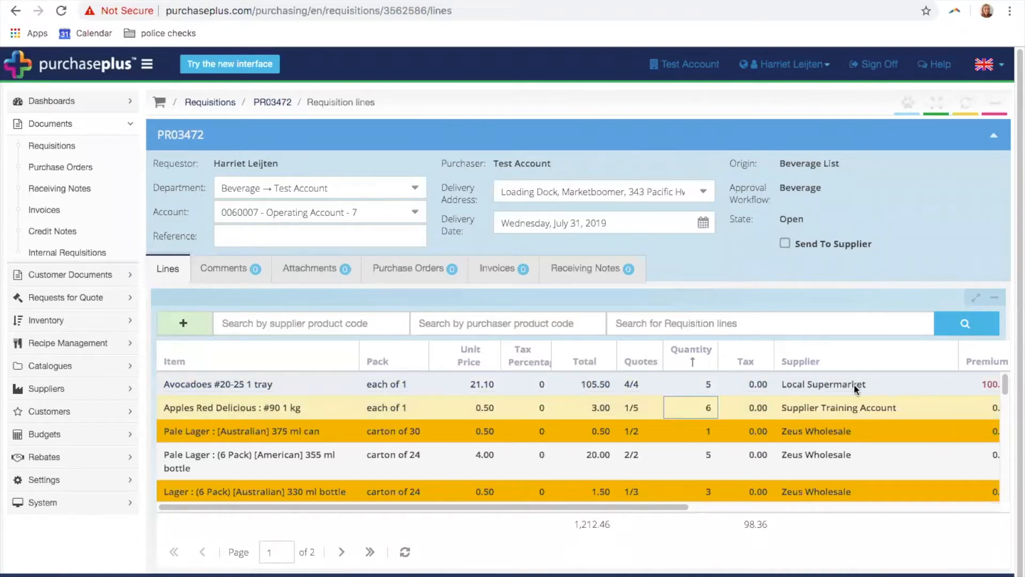
# Narrow the Supplier column so the Premium column fits in view beside the other line details
pyautogui.moveTo(673, 506); pyautogui.dragTo(707, 506)
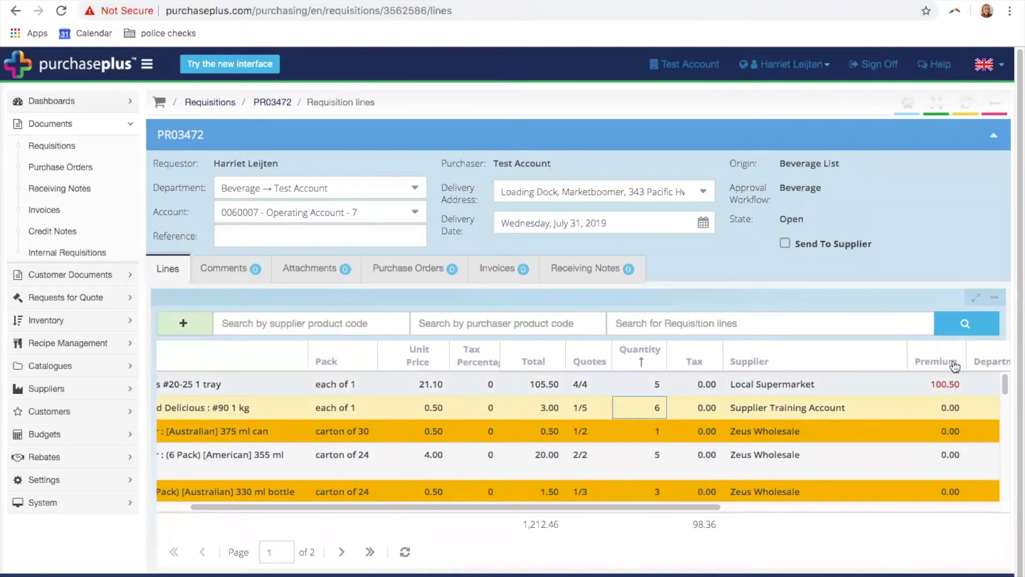
pyautogui.moveTo(906, 356); pyautogui.dragTo(870, 358)
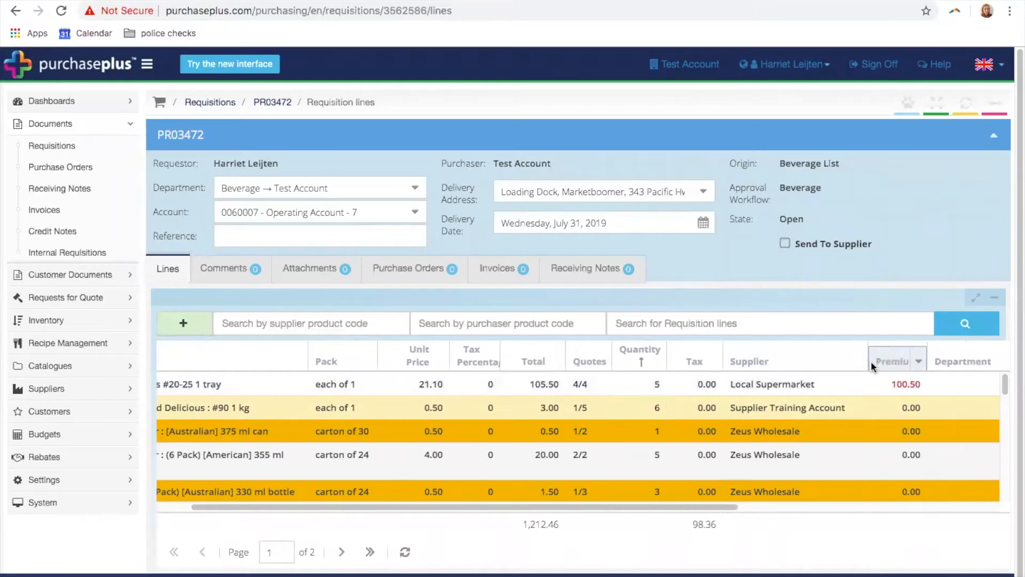
pyautogui.moveTo(718, 508); pyautogui.dragTo(680, 507)
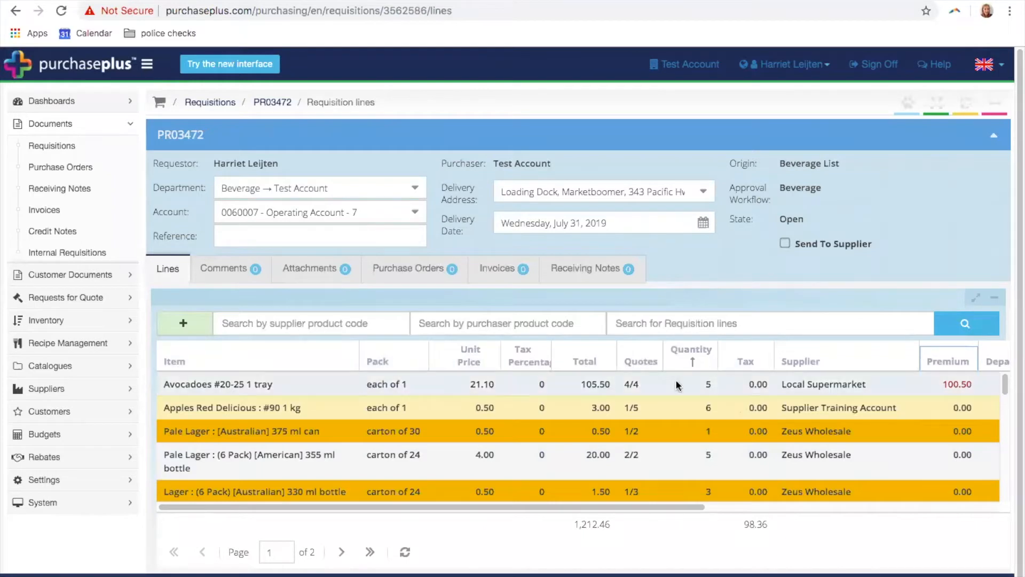
pyautogui.click(314, 410)
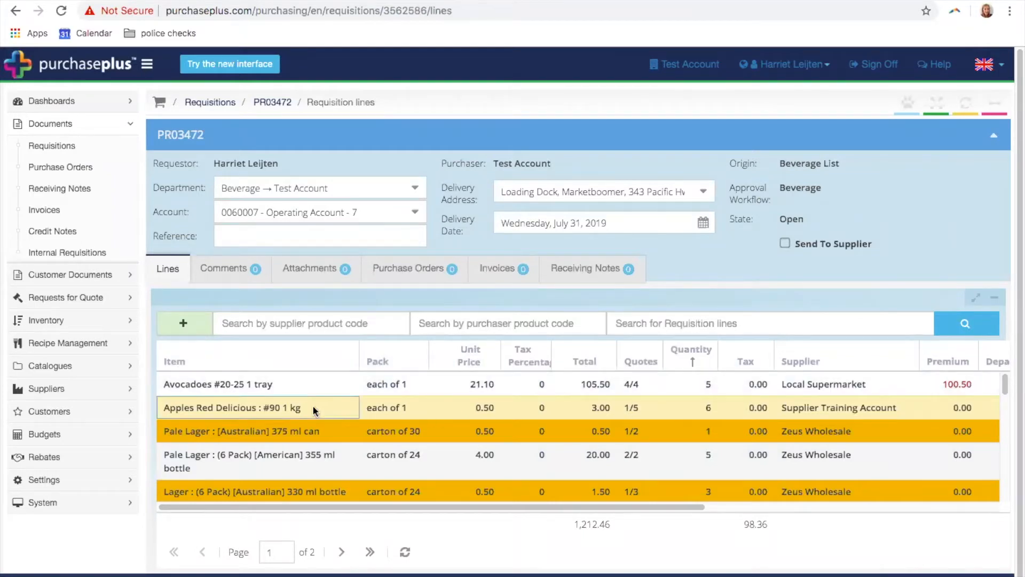
pyautogui.click(313, 410)
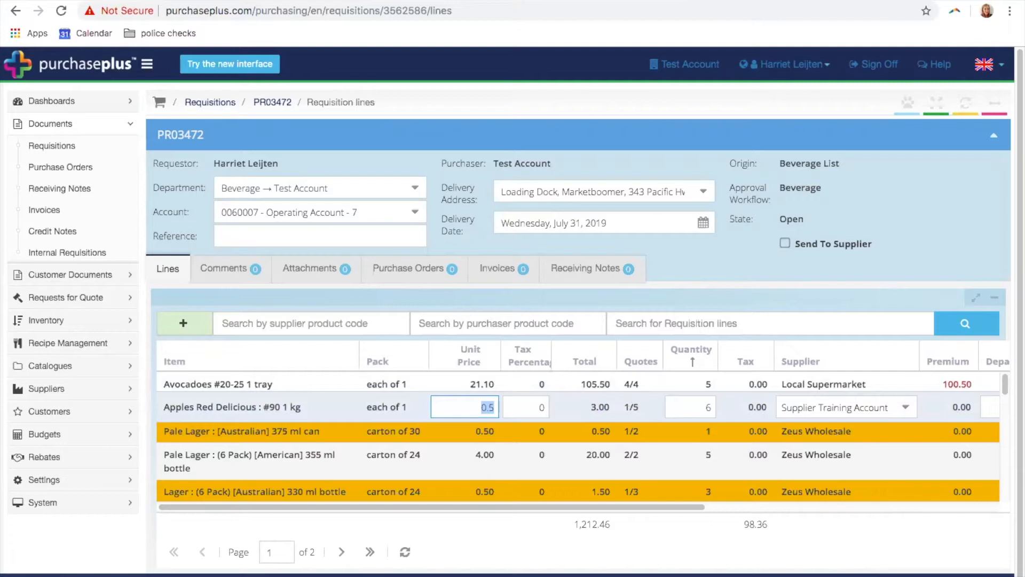
pyautogui.press('Escape')
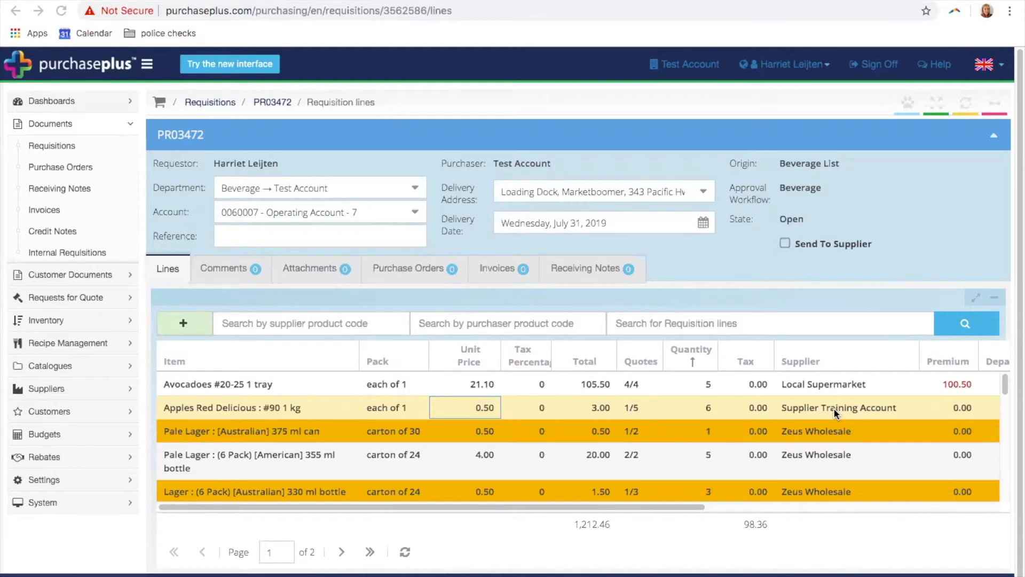
# Choose Supplier Training Account (50.0) as the supplier of the Apples Red Delicious line and save the line
pyautogui.click(853, 408)
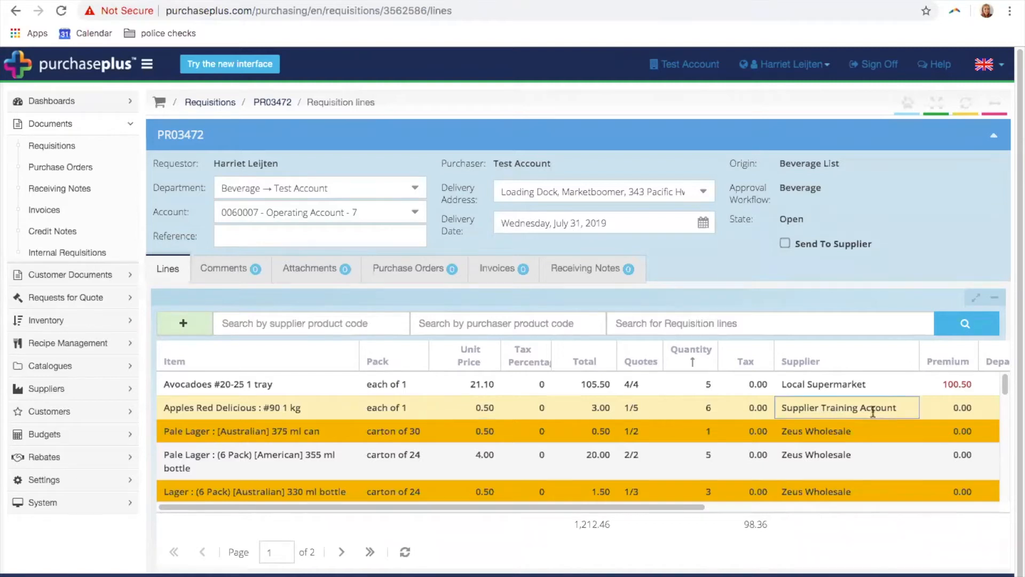
pyautogui.click(908, 409)
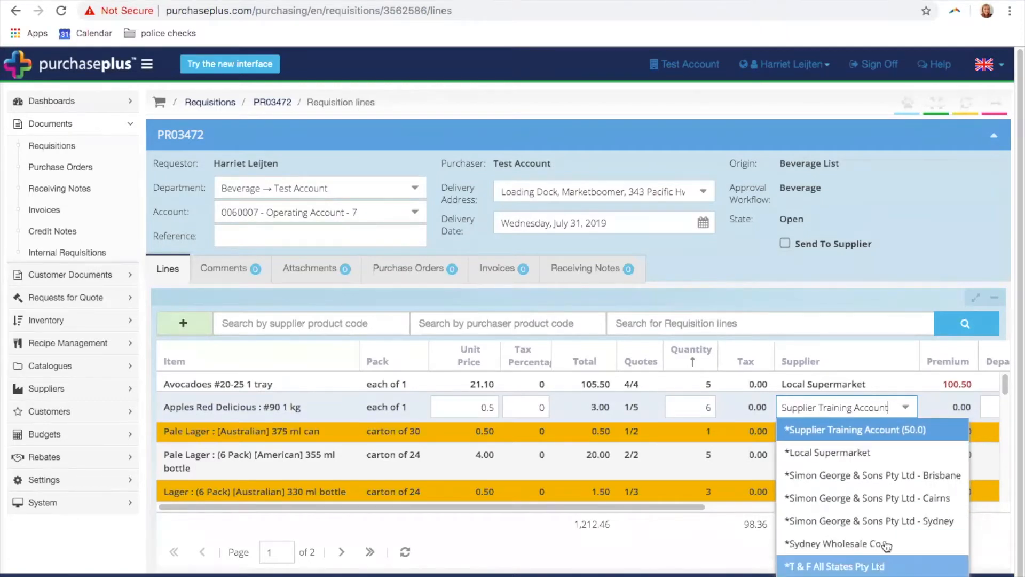
pyautogui.click(922, 424)
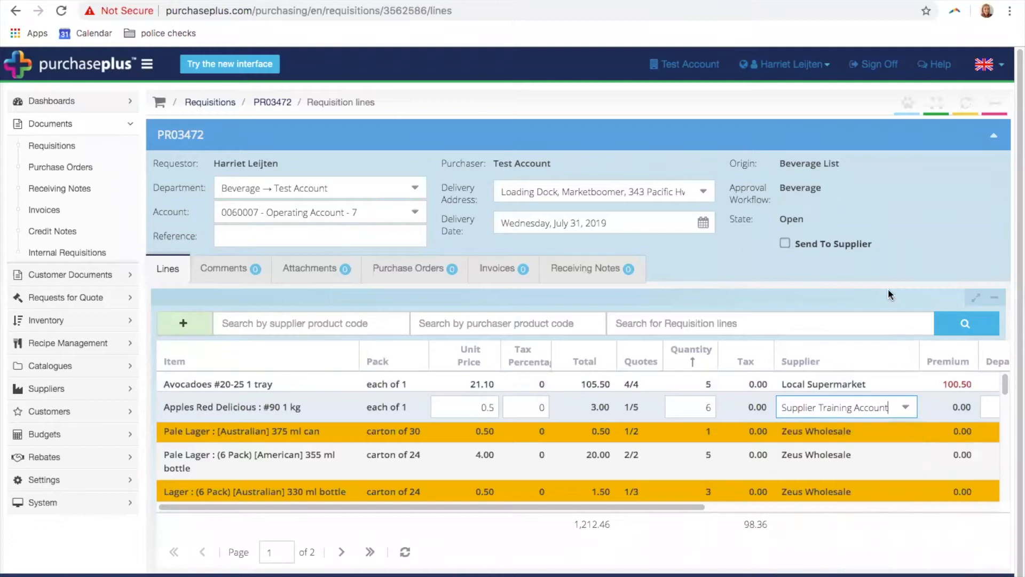
pyautogui.press('Return')
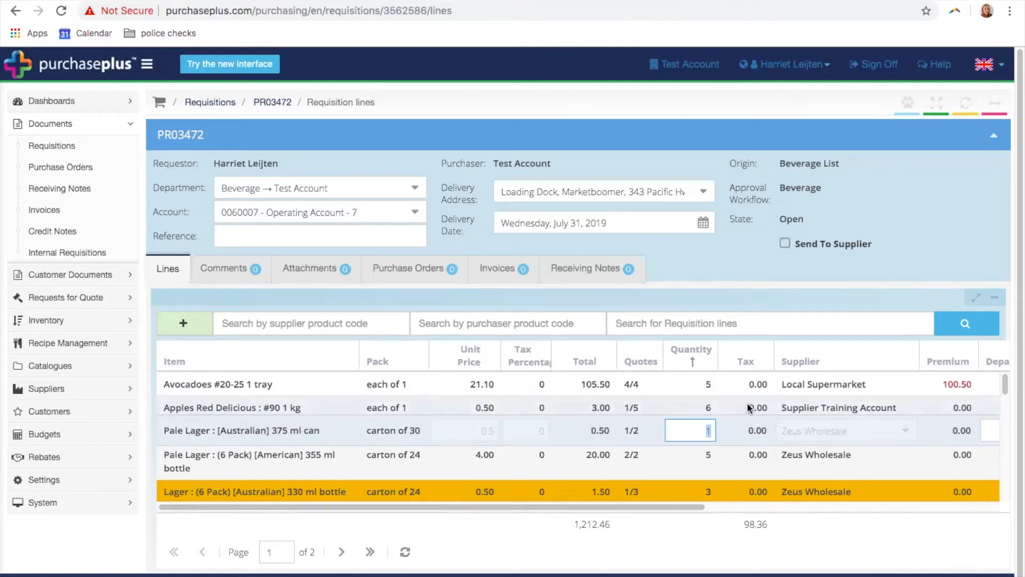
pyautogui.click(724, 422)
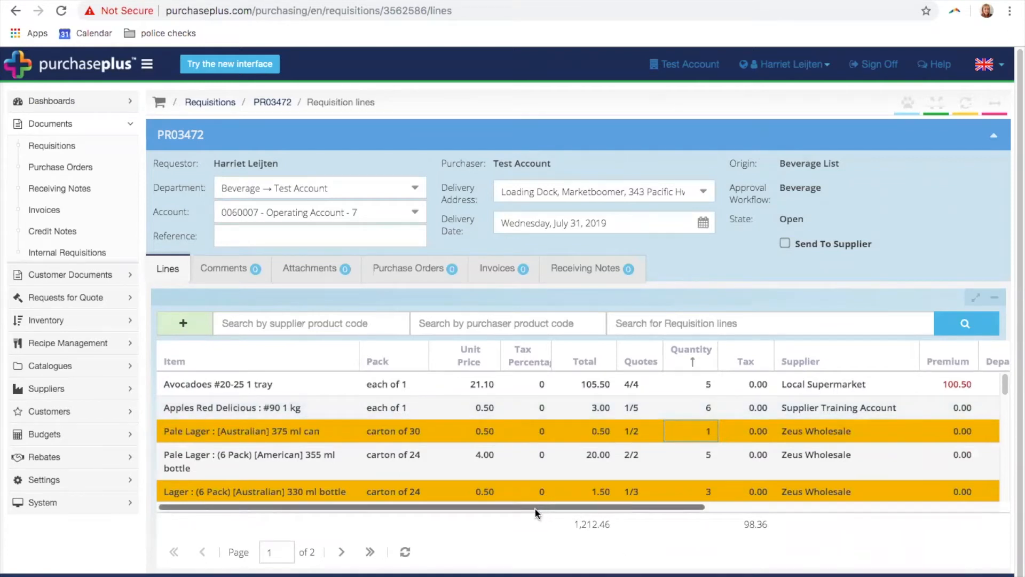
# Examine the columns available for the requisition lines and the department and account set in the requisition header
pyautogui.moveTo(529, 506); pyautogui.dragTo(836, 510)
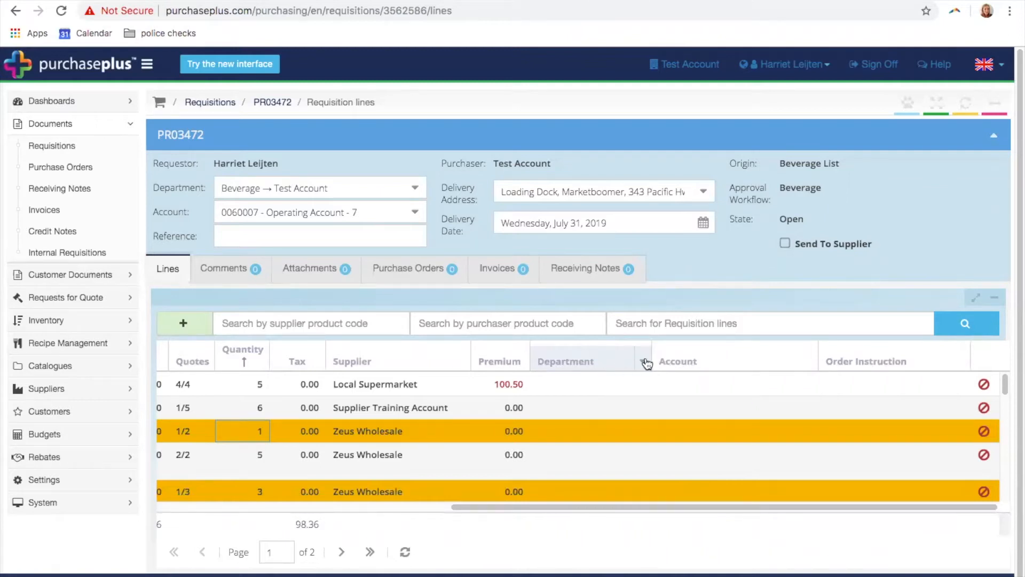
pyautogui.click(521, 361)
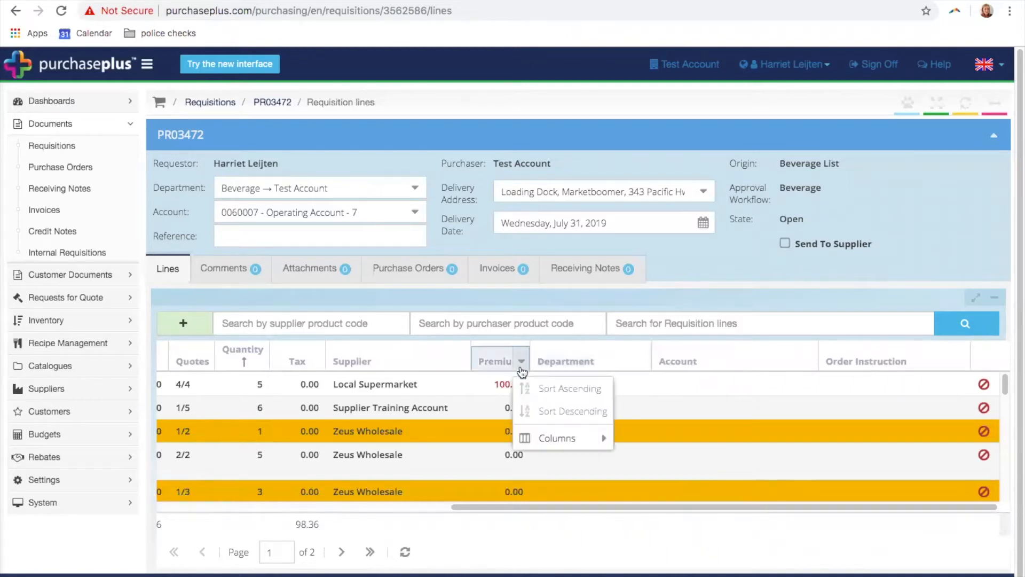
pyautogui.moveTo(558, 444)
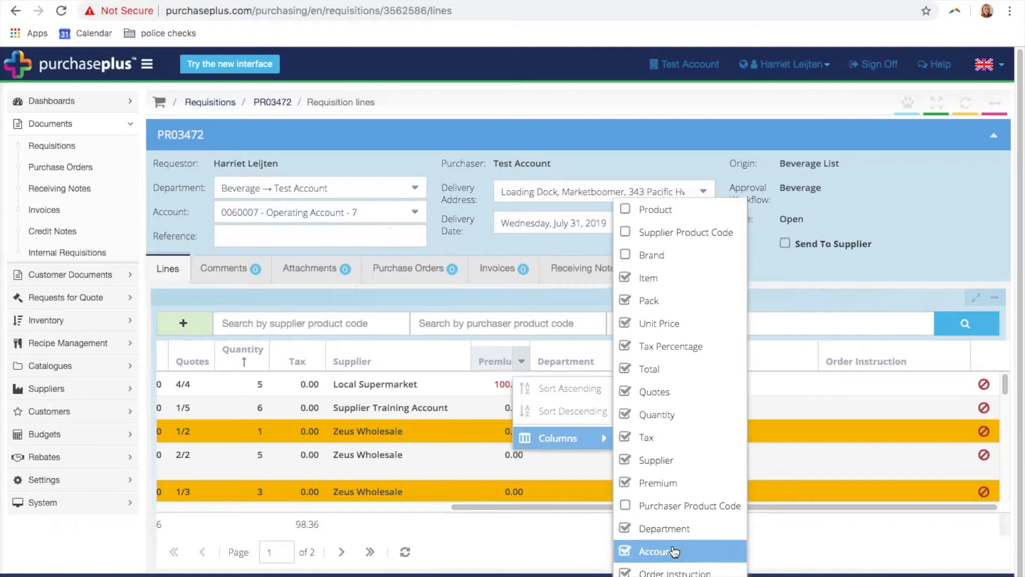
pyautogui.click(874, 284)
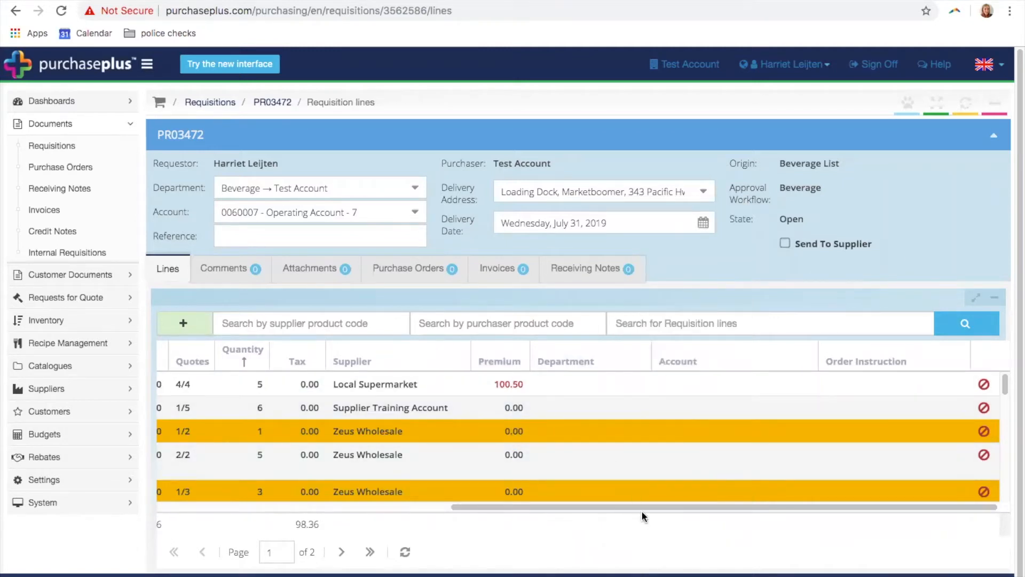
pyautogui.moveTo(638, 506); pyautogui.dragTo(418, 507)
pyautogui.moveTo(460, 533); pyautogui.dragTo(310, 507)
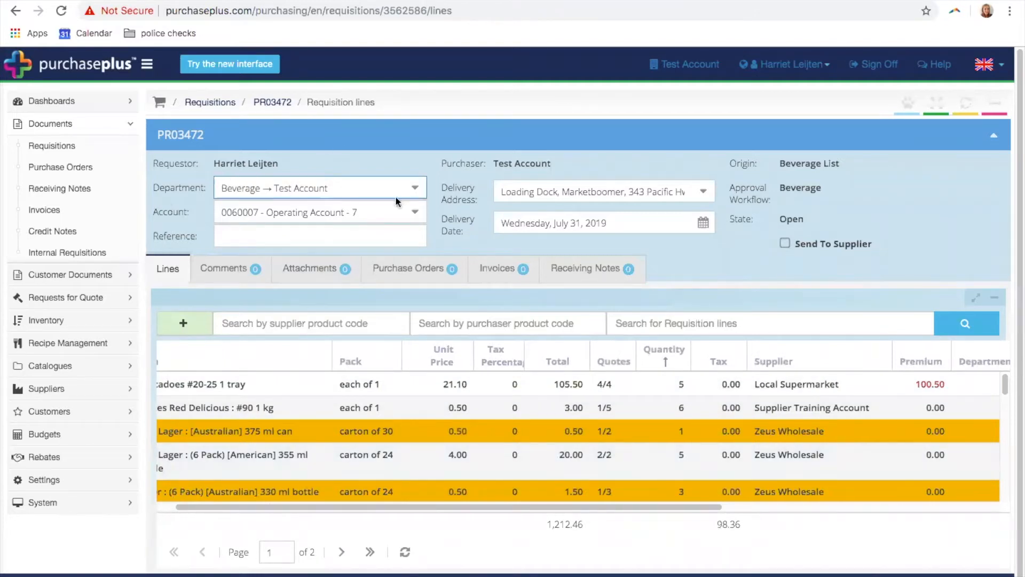
pyautogui.moveTo(354, 213); pyautogui.dragTo(214, 213)
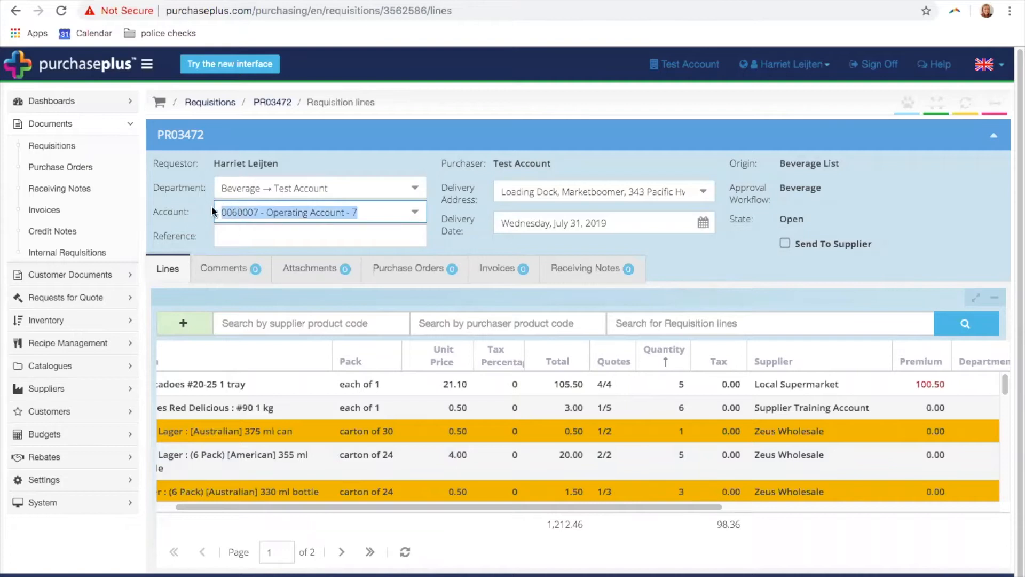
pyautogui.click(455, 246)
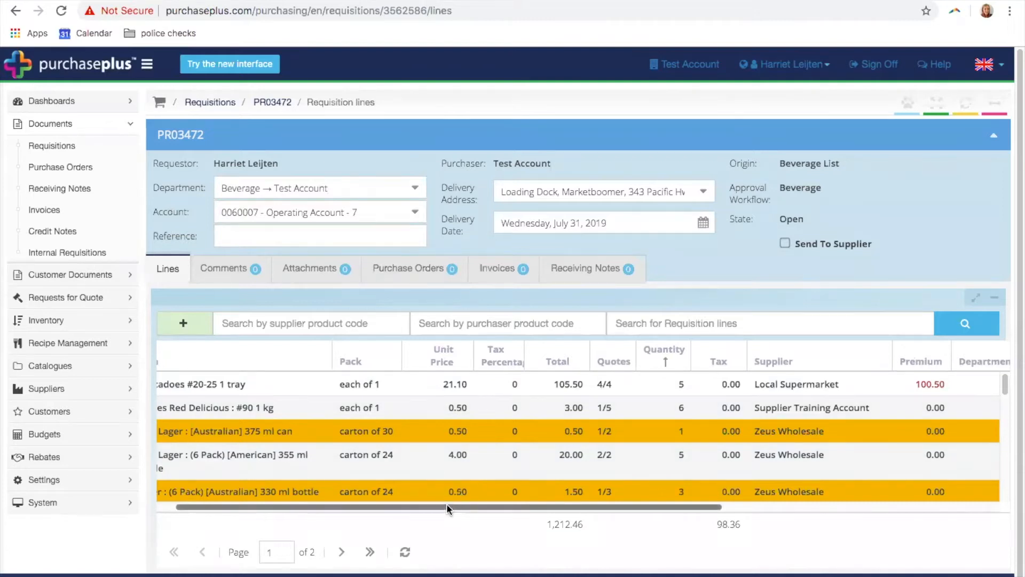
# Set the Apples Red Delicious line's department to Food → Test Account and its account to 0060005 - Operating Account - 5, saving the line
pyautogui.moveTo(407, 506); pyautogui.dragTo(668, 486)
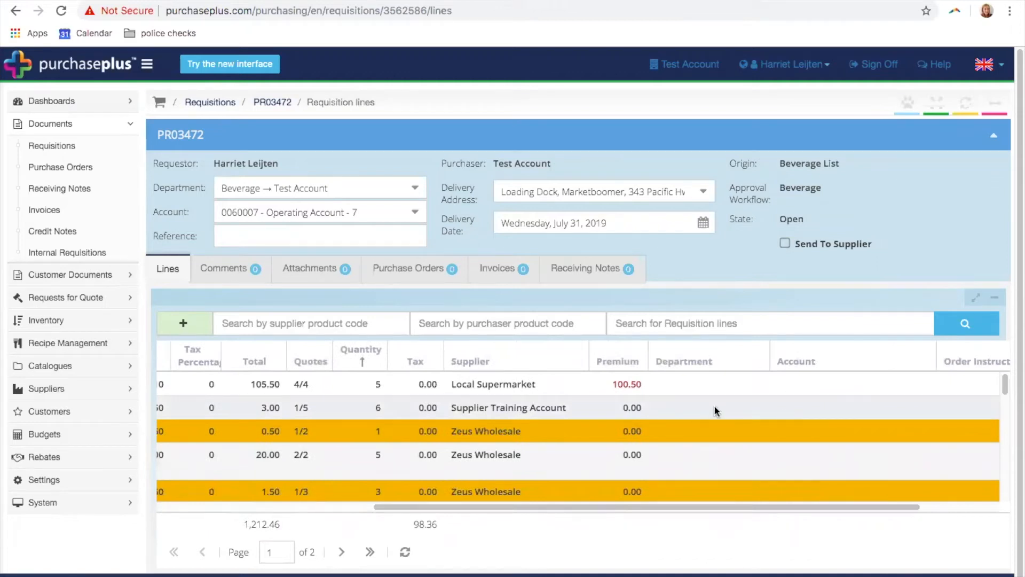
pyautogui.click(750, 415)
pyautogui.click(755, 407)
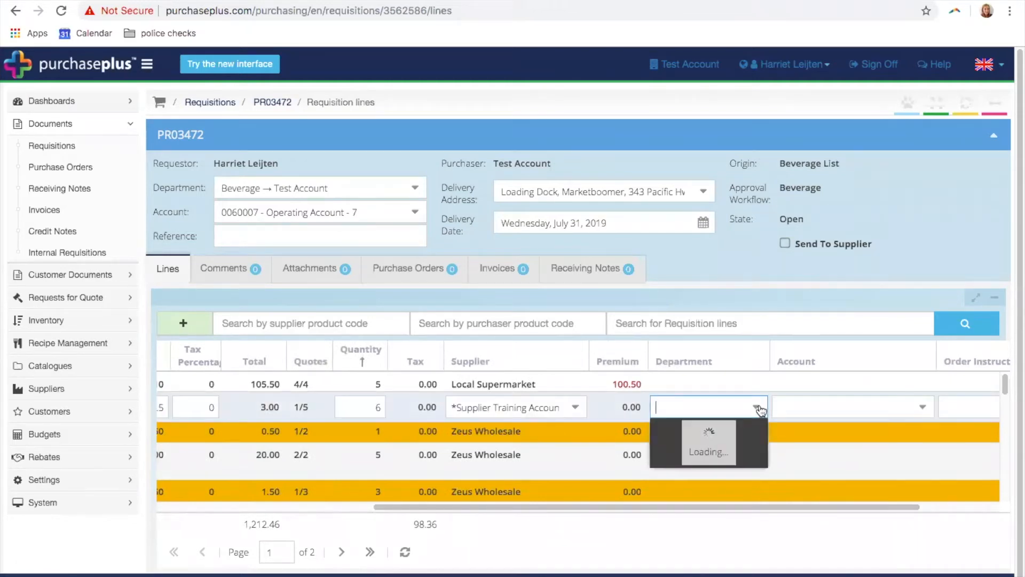
pyautogui.click(732, 326)
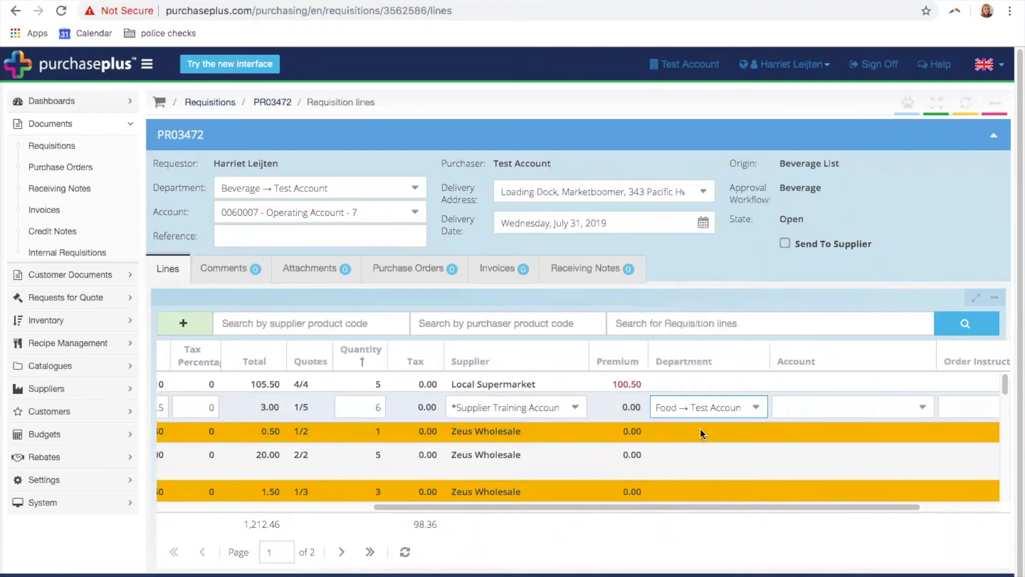
pyautogui.click(923, 409)
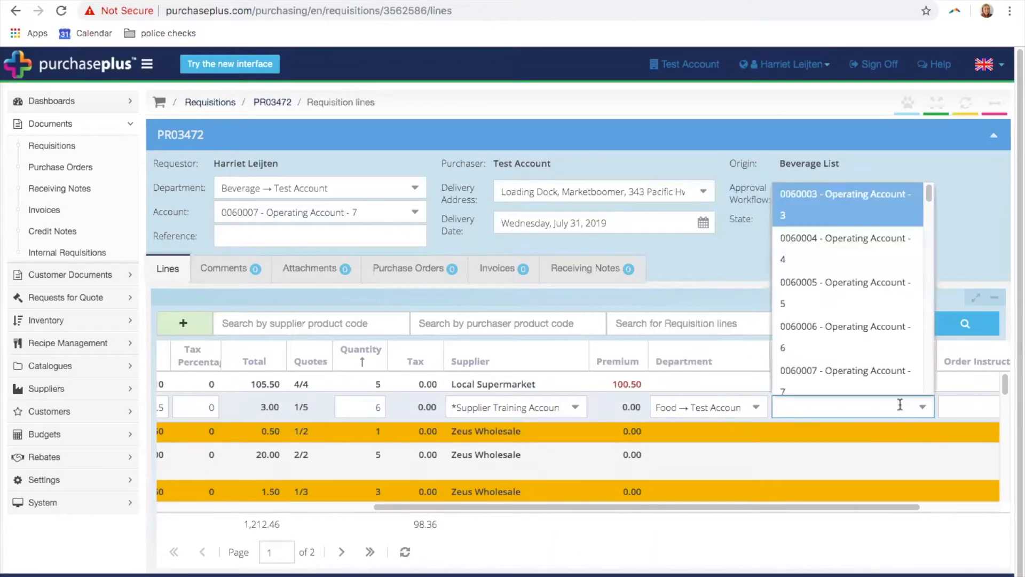
pyautogui.click(856, 295)
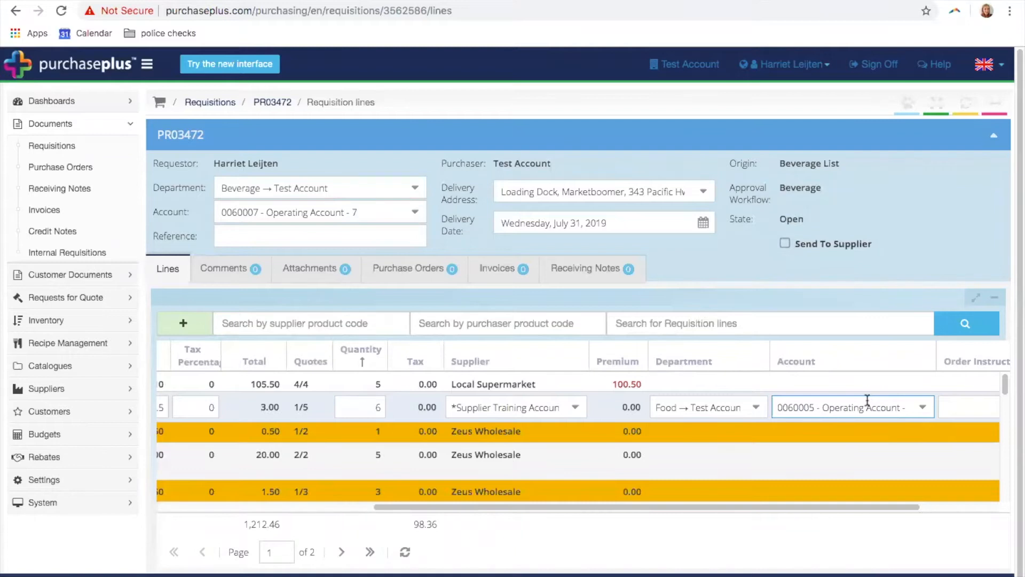
pyautogui.click(865, 430)
pyautogui.moveTo(823, 504); pyautogui.dragTo(364, 233)
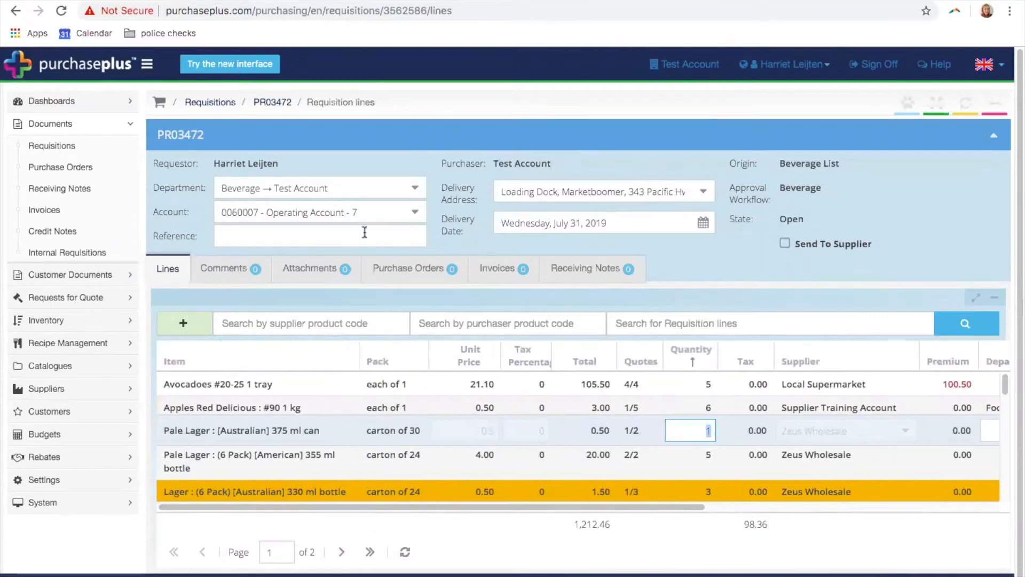
# Add the order instruction "you can type in here anyting you like. this will appear on the PO next to this product" to the Pale Lager can line
pyautogui.moveTo(639, 505); pyautogui.dragTo(879, 442)
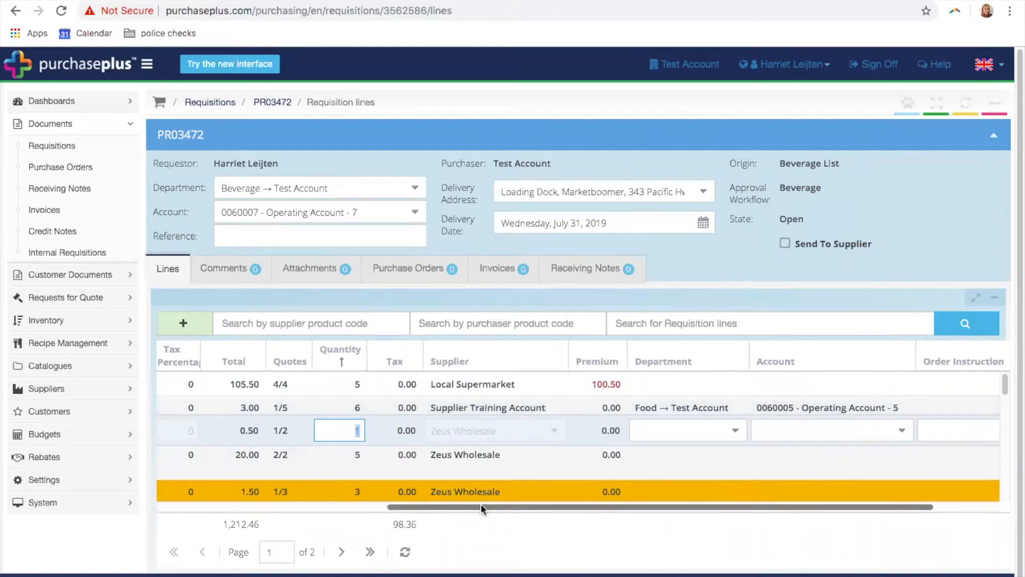
pyautogui.moveTo(455, 505); pyautogui.dragTo(841, 513)
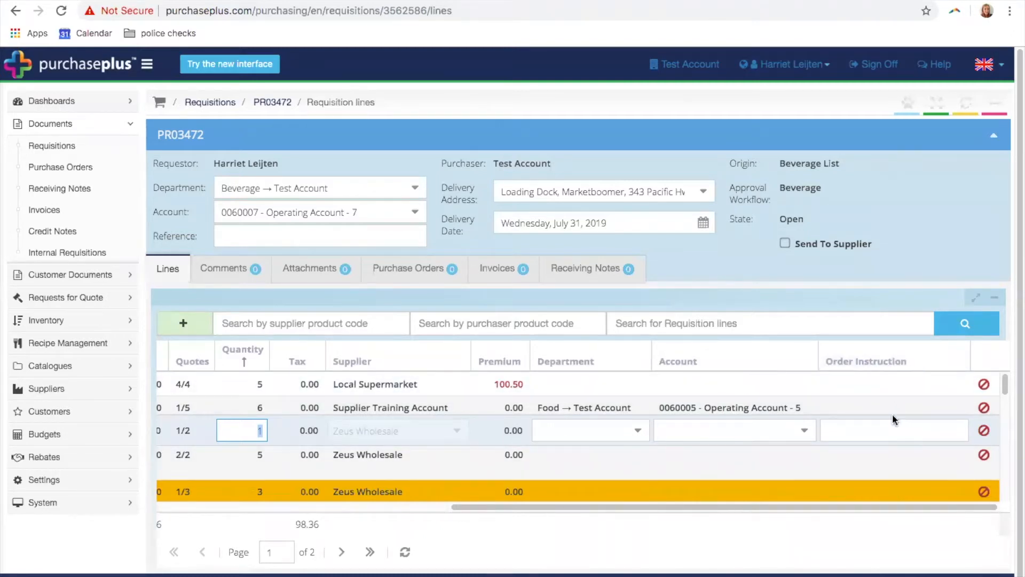
pyautogui.click(878, 431)
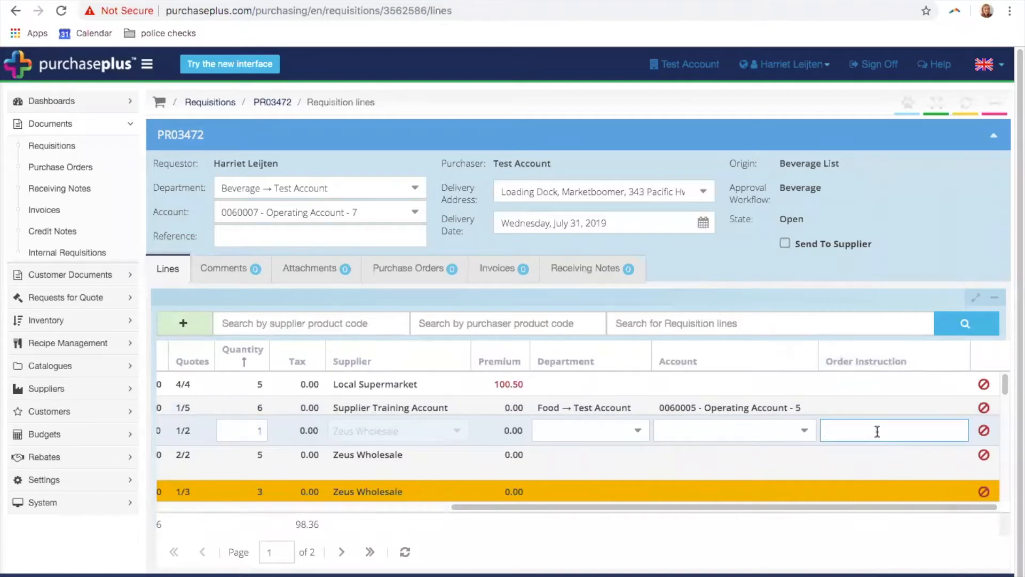
pyautogui.write('you can type in')
pyautogui.write(' here anyting you')
pyautogui.write(' like. this')
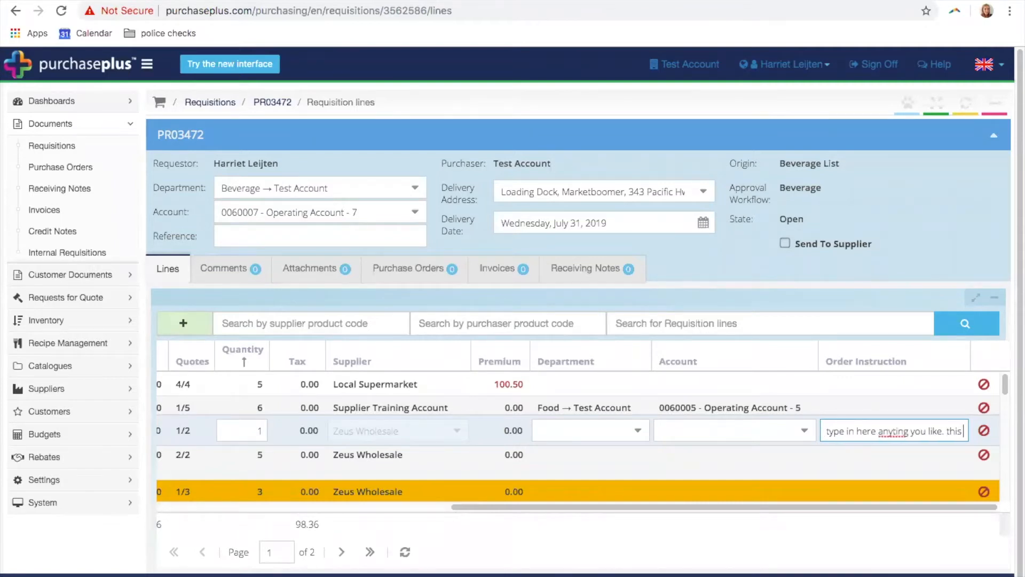
pyautogui.write(' will appear')
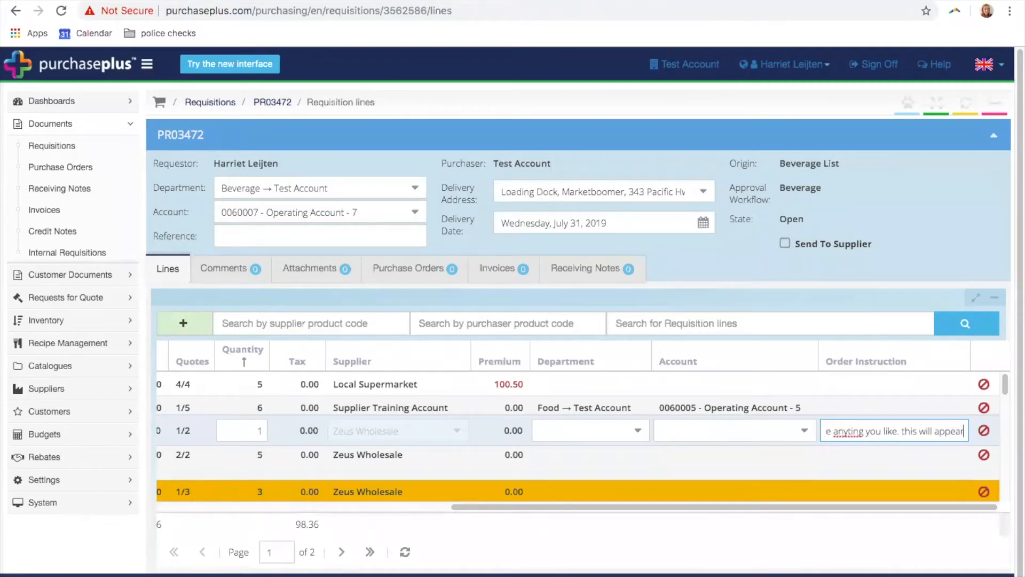
pyautogui.write(' on the PO')
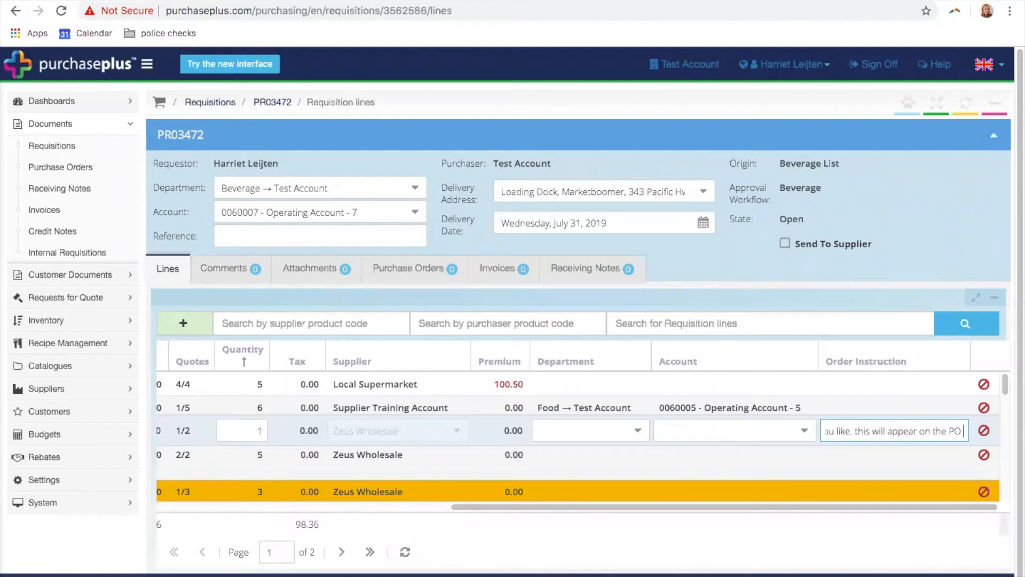
pyautogui.write(' next to this product')
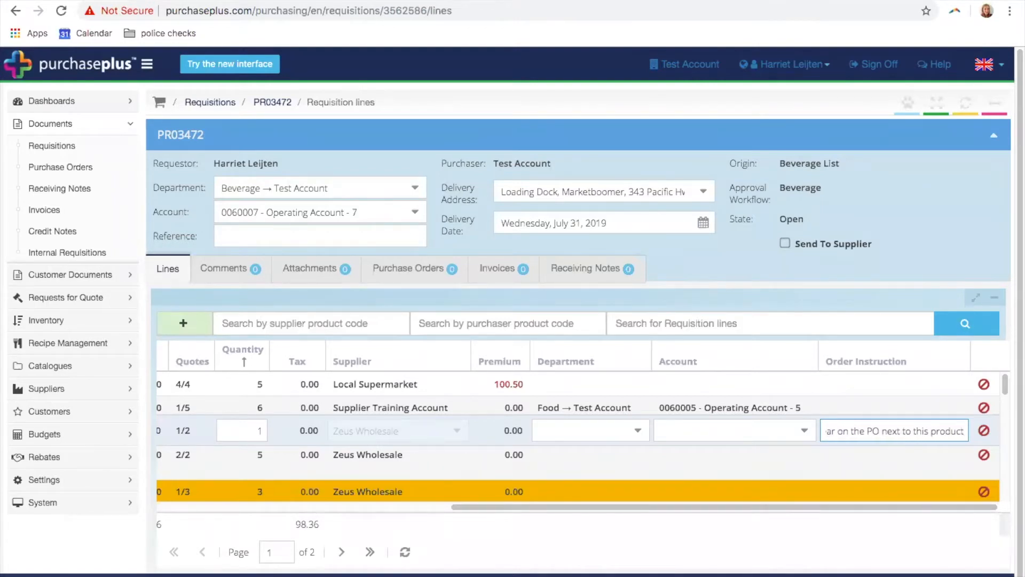
pyautogui.press('Return')
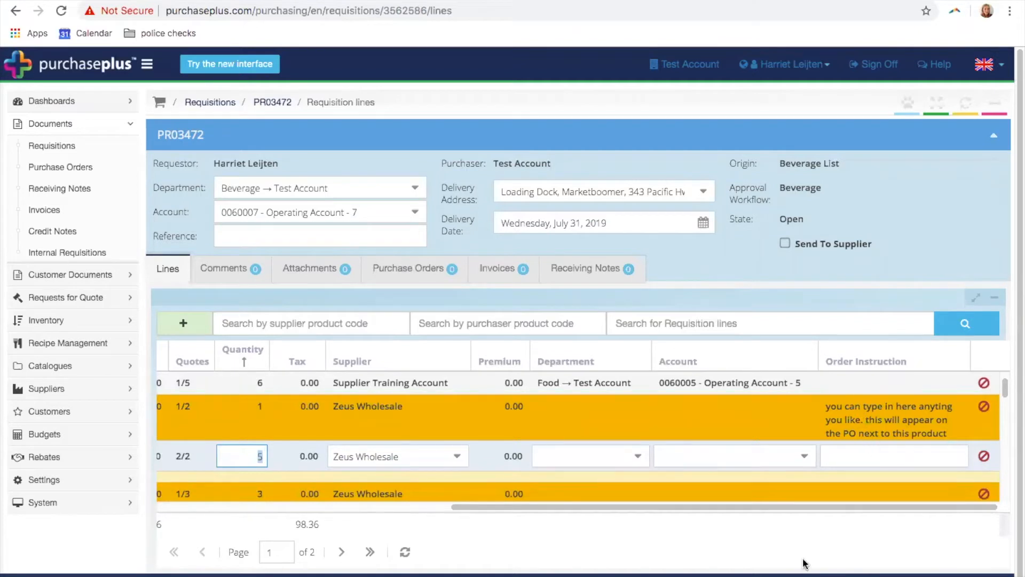
# Save a non-internal comment on the requisition reading "external comment- this comment appears on ALL POs created from this REQ"
pyautogui.moveTo(812, 508); pyautogui.dragTo(481, 510)
pyautogui.click(232, 268)
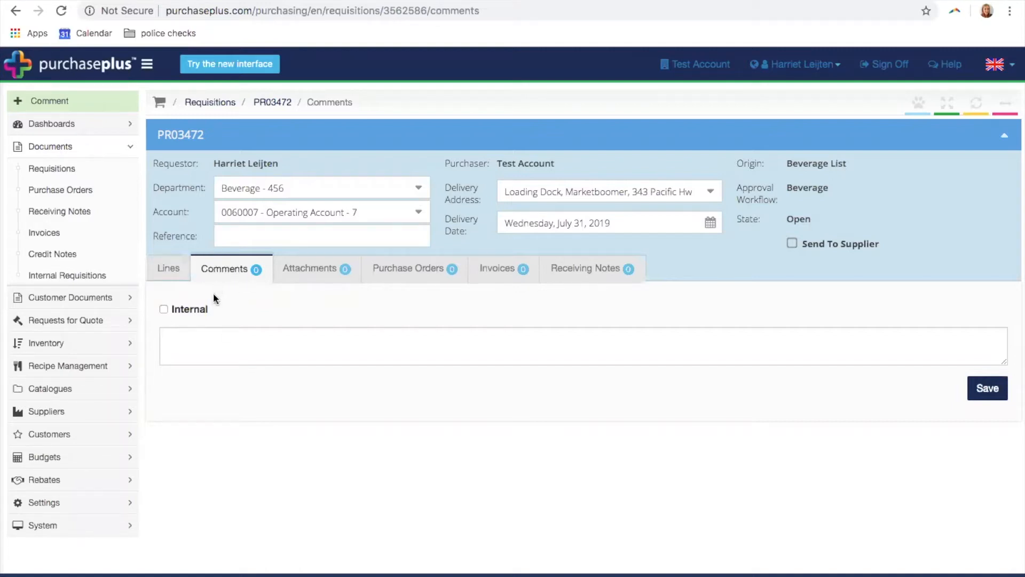
pyautogui.click(229, 335)
pyautogui.write('ext')
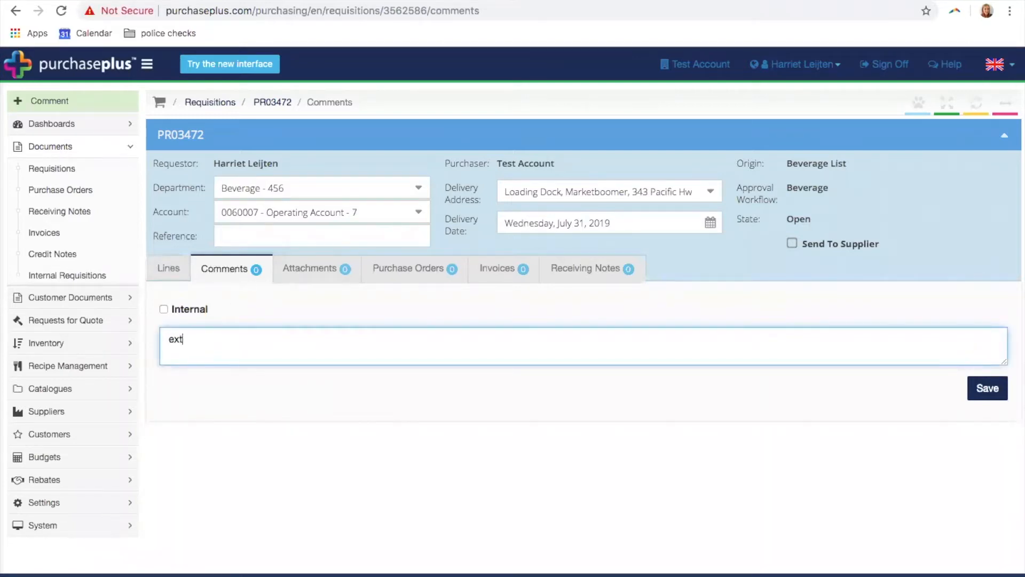
pyautogui.write('ernal comment- this comment appears on ALL POs created from this REQ')
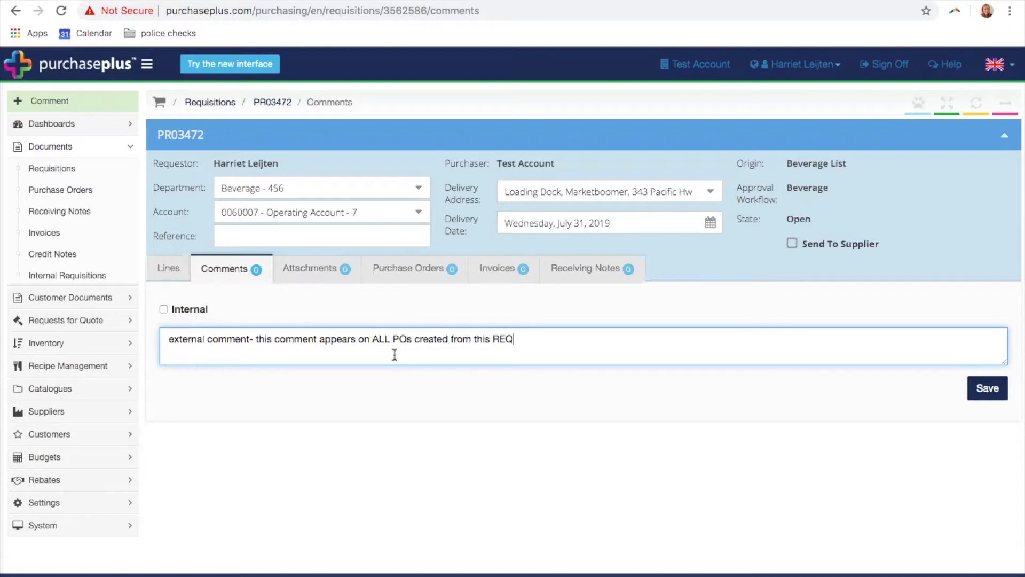
pyautogui.click(986, 395)
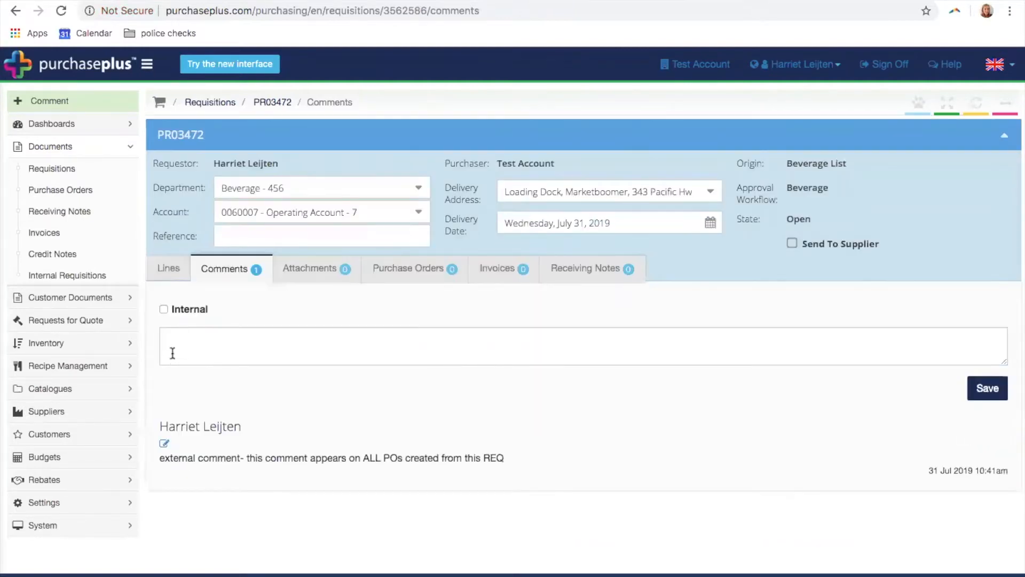
# Draft an internal comment on the requisition reading "intrnal comment- this doesnt go anywhere. its only for you and your team."
pyautogui.click(163, 309)
pyautogui.click(200, 343)
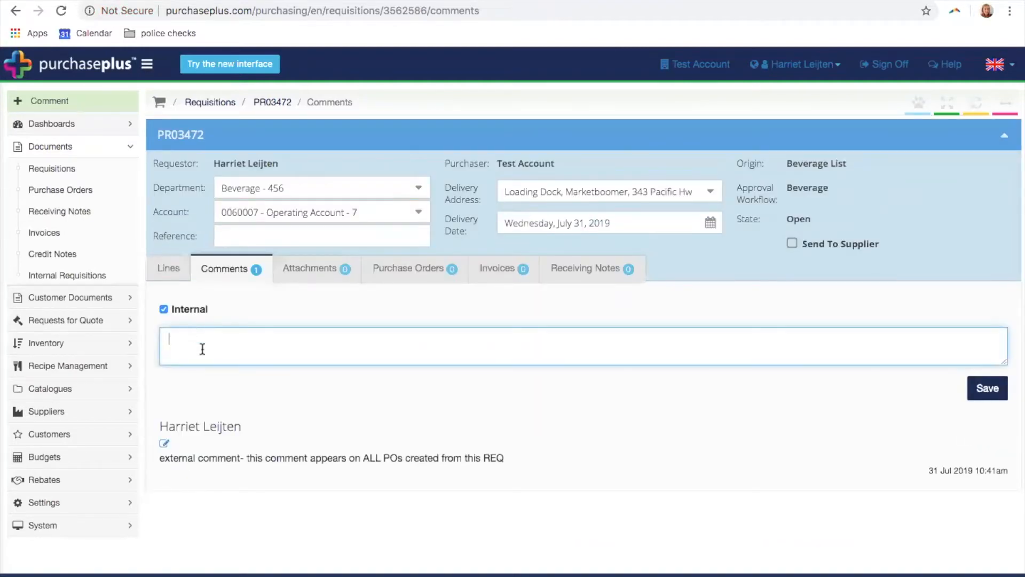
pyautogui.write('intrnal comment- this does')
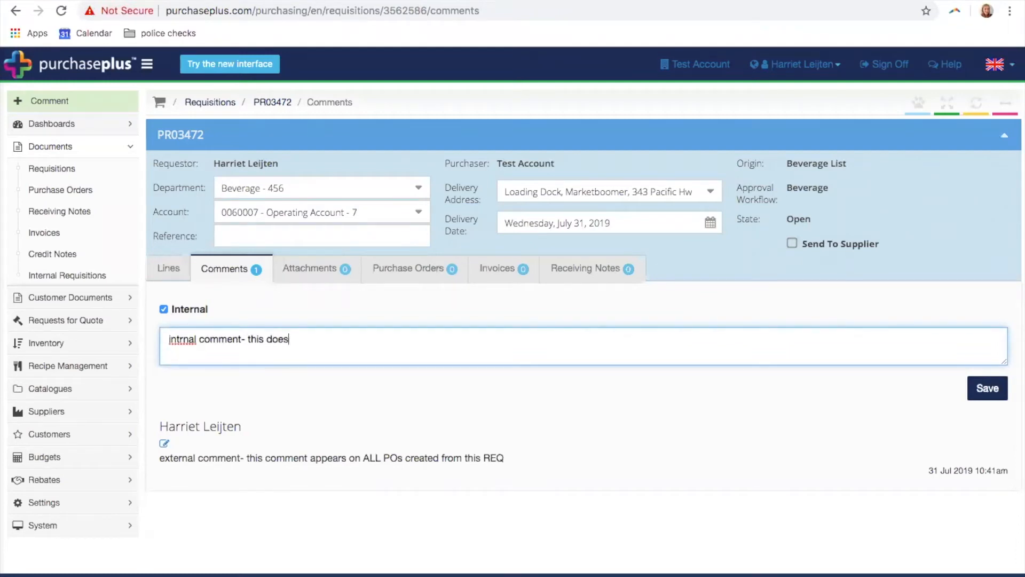
pyautogui.write('nt go anywhere. its only for')
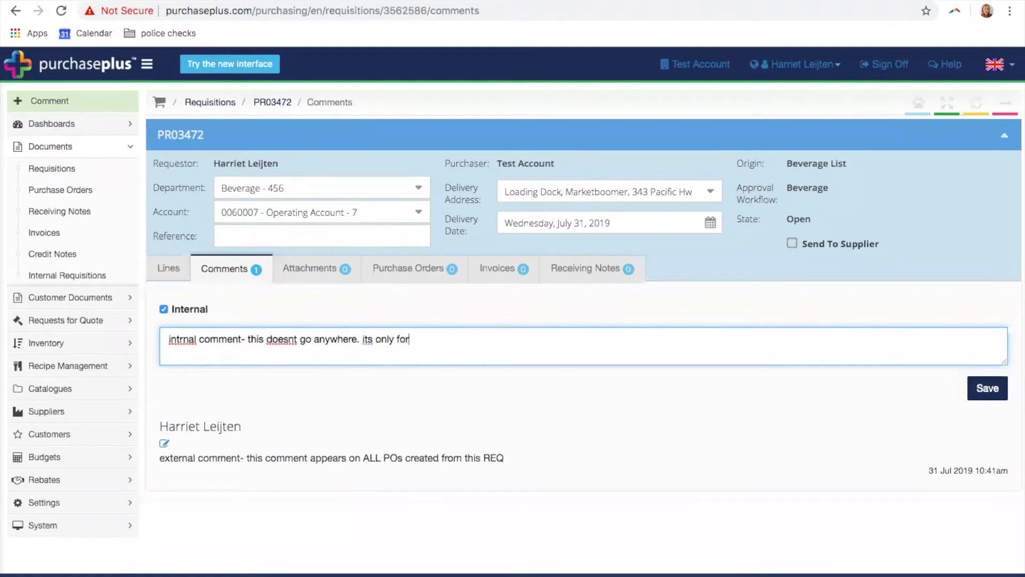
pyautogui.write(' you and your team.')
# Correct the misspelled words to "internal" and "doesn't" in the internal comment and save it
pyautogui.doubleClick(289, 340)
pyautogui.rightClick(288, 339)
pyautogui.click(310, 347)
pyautogui.rightClick(184, 340)
pyautogui.press('Escape')
pyautogui.moveTo(518, 342); pyautogui.dragTo(5, 344)
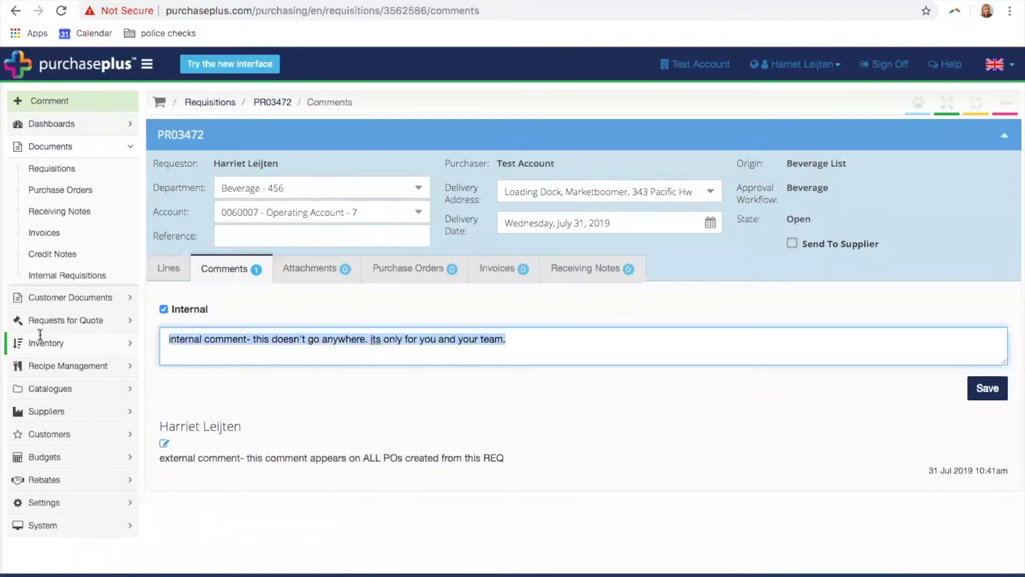
pyautogui.click(229, 341)
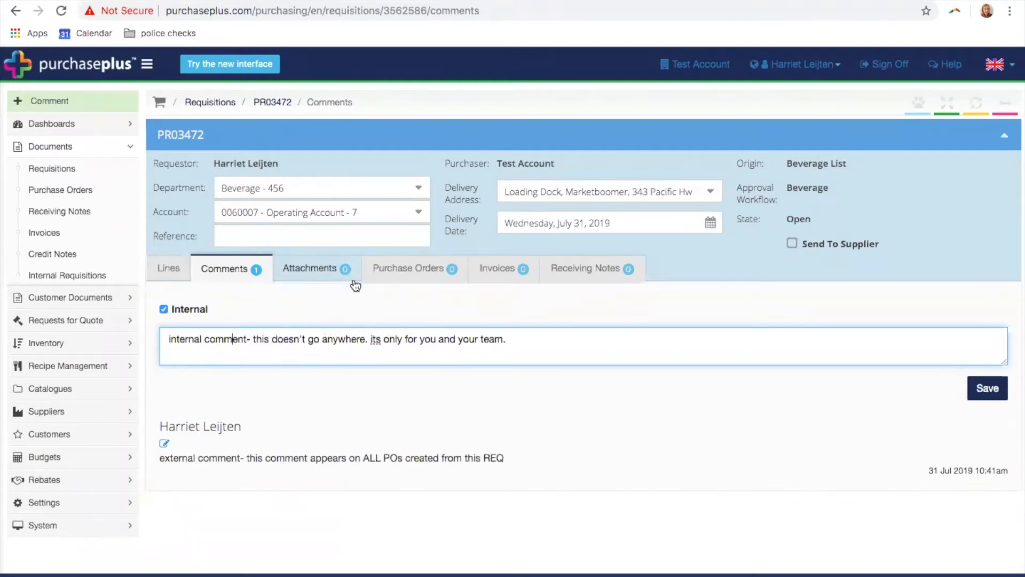
pyautogui.click(993, 391)
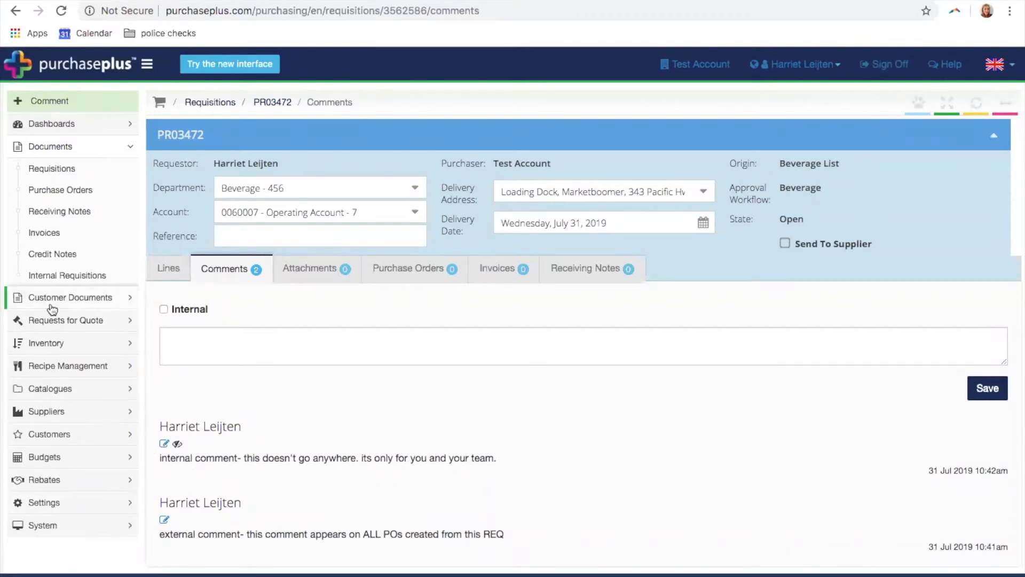
# Examine the requisition lines, including their suppliers, premiums, departments, accounts and order instructions
pyautogui.click(169, 275)
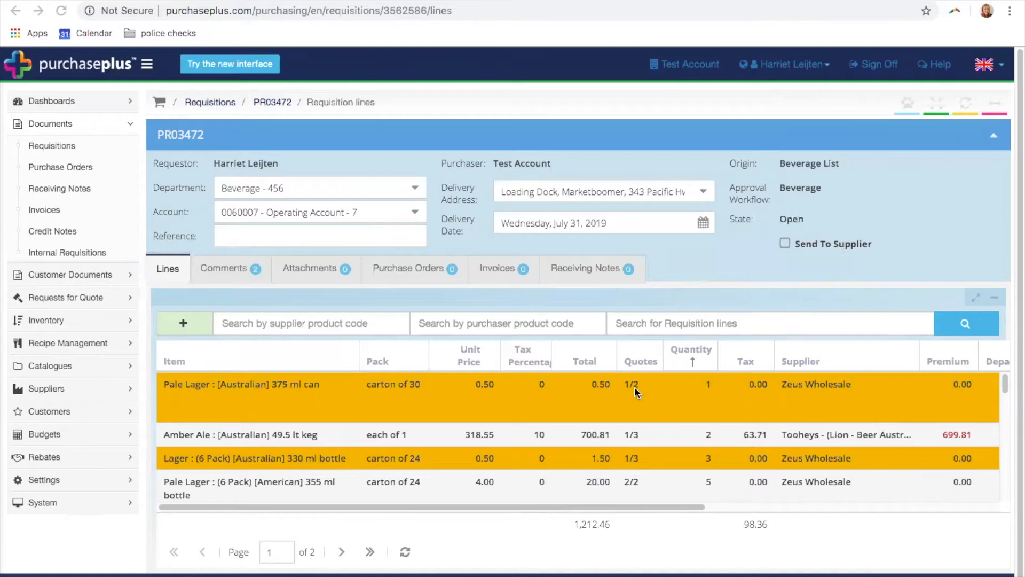
pyautogui.scroll(-5, 640, 433)
pyautogui.scroll(-2, 662, 406)
pyautogui.scroll(10, 662, 426)
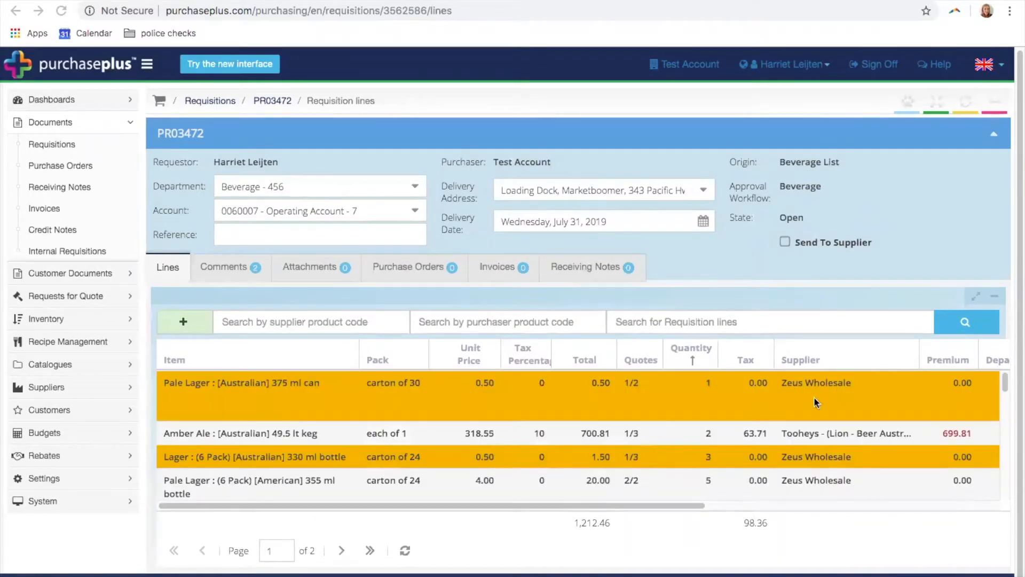
pyautogui.scroll(-1, 811, 455)
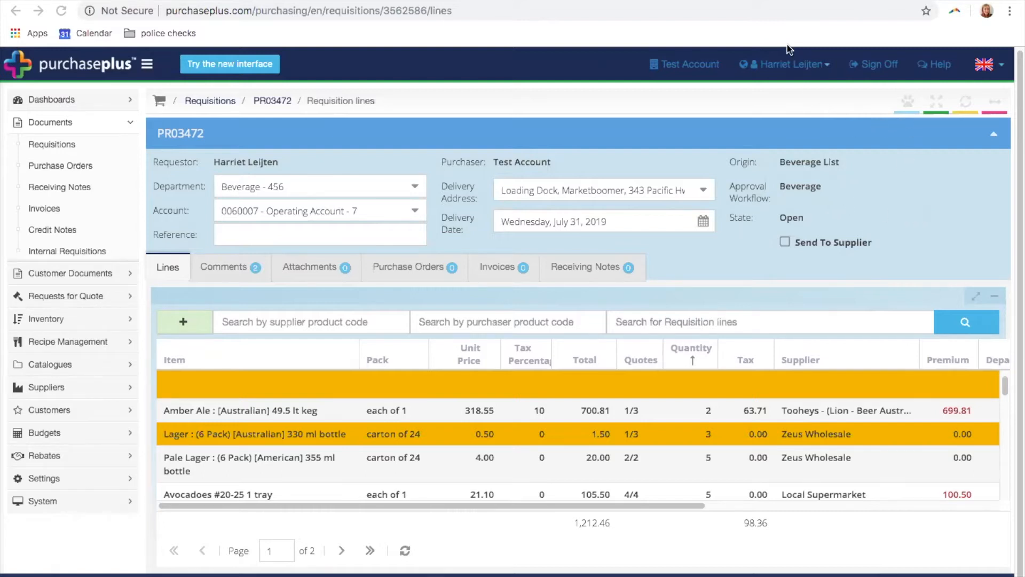
pyautogui.moveTo(616, 506); pyautogui.dragTo(899, 435)
pyautogui.scroll(1, 859, 409)
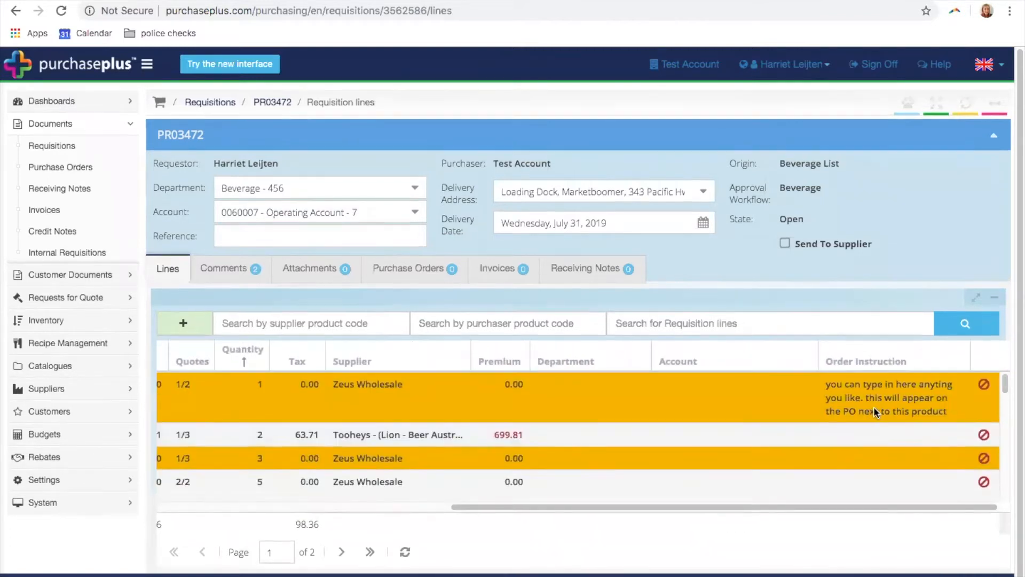
pyautogui.scroll(-3, 625, 463)
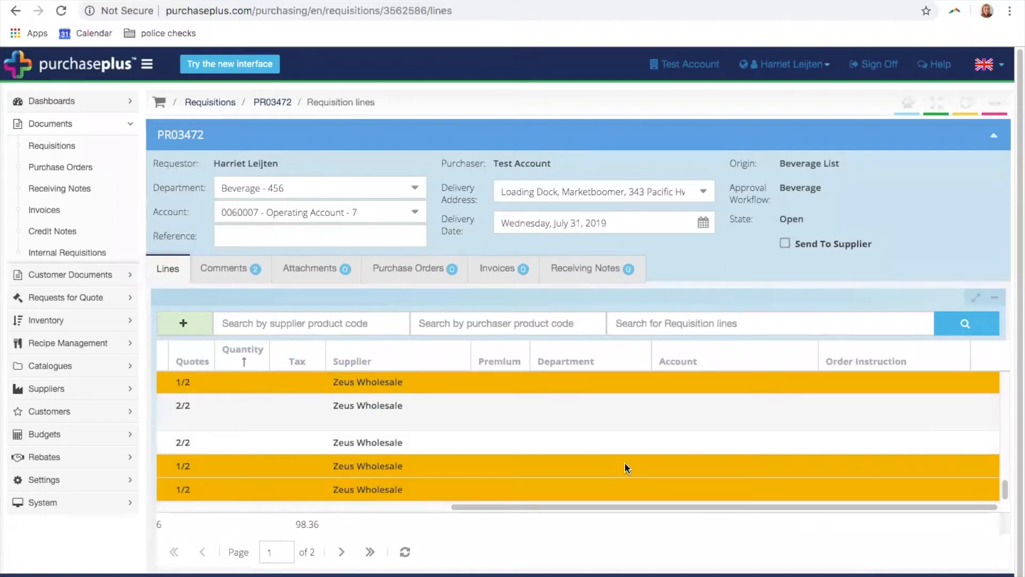
pyautogui.scroll(3, 634, 452)
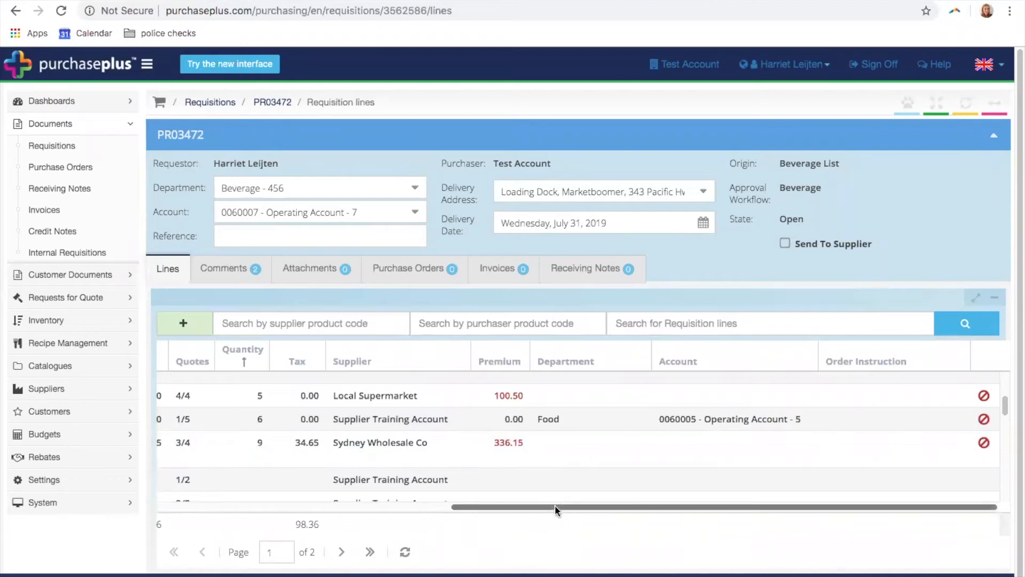
# Change the supplier of the Pale Lager (6 Pack) [American] 355 ml bottle line to Supplier Training Account, saving the line
pyautogui.moveTo(555, 505); pyautogui.dragTo(440, 509)
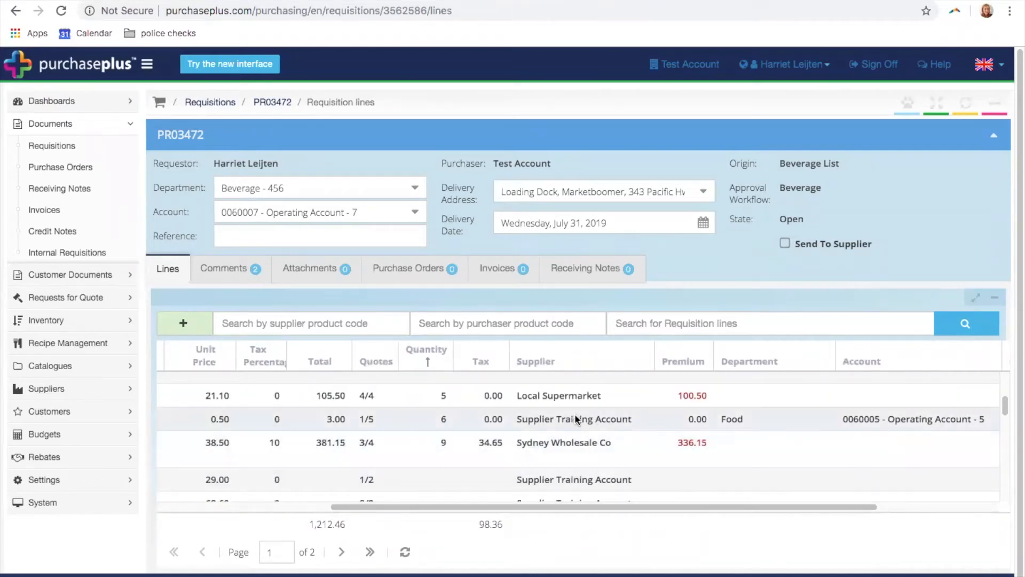
pyautogui.scroll(1, 597, 433)
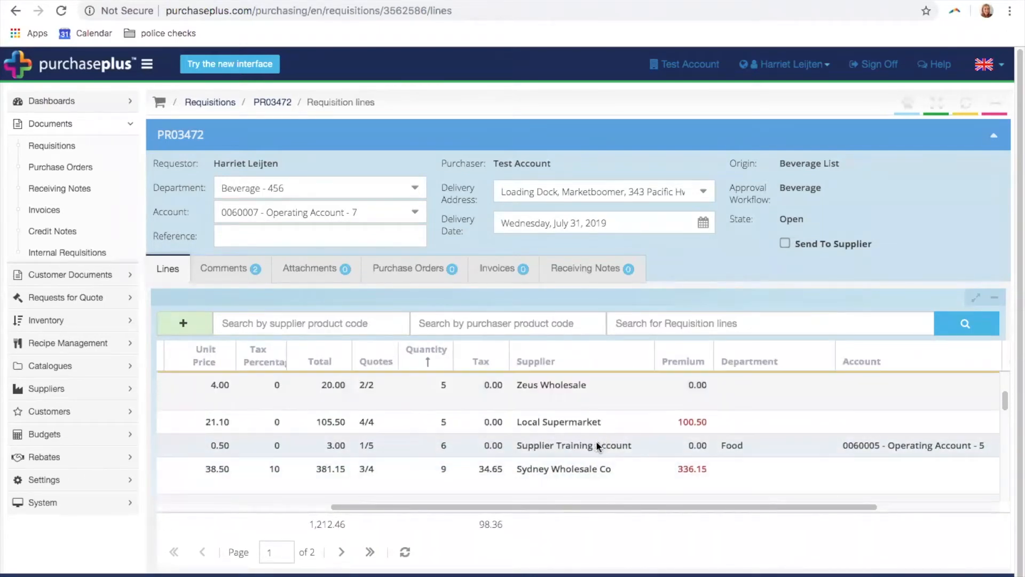
pyautogui.scroll(2, 592, 450)
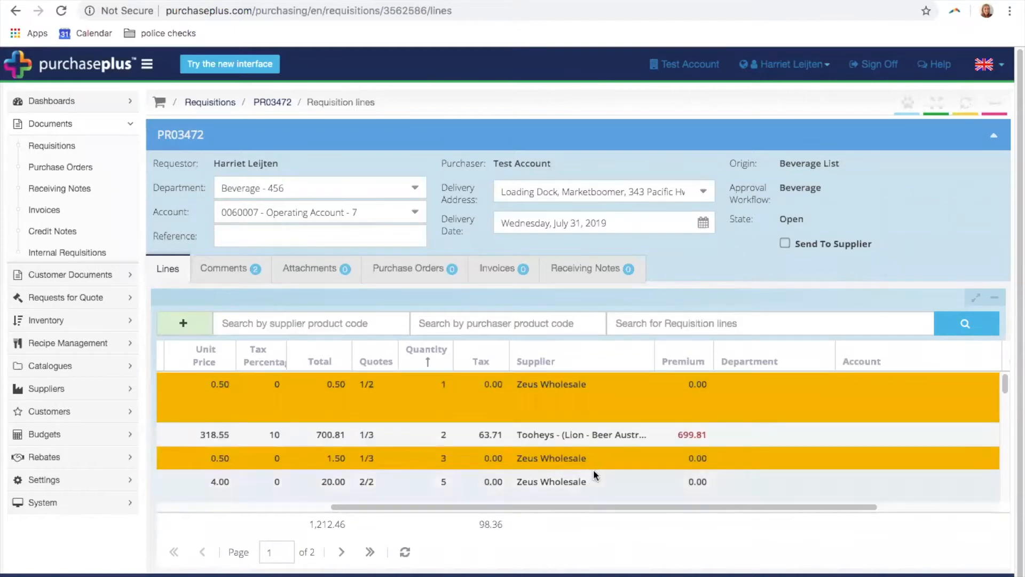
pyautogui.scroll(-2, 593, 468)
pyautogui.click(587, 388)
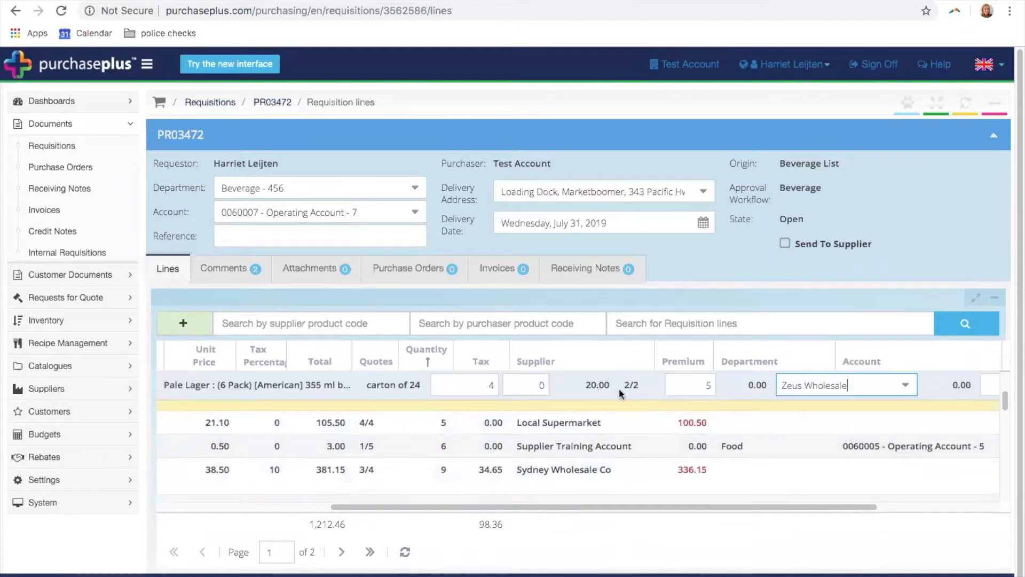
pyautogui.click(904, 385)
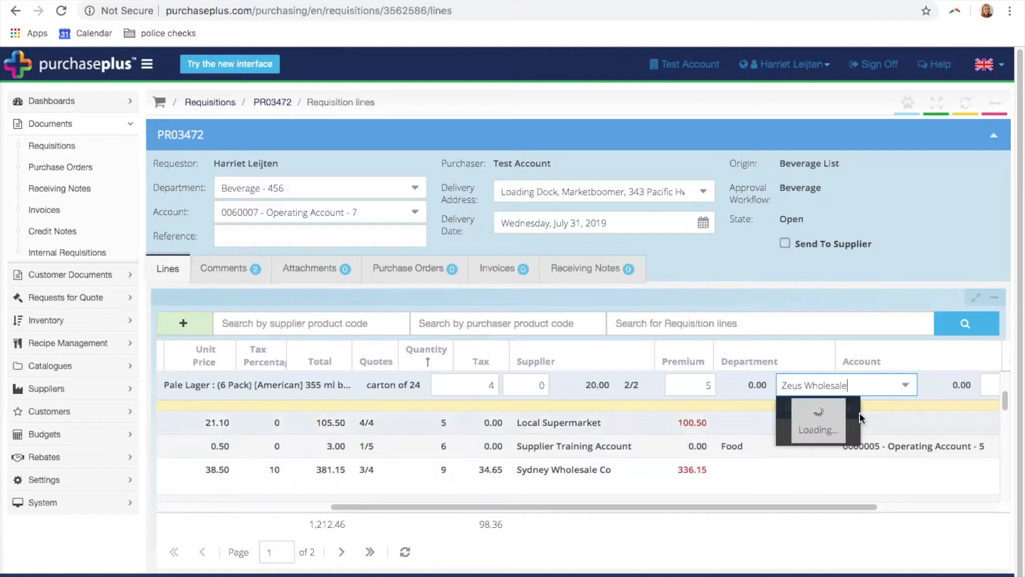
pyautogui.click(858, 430)
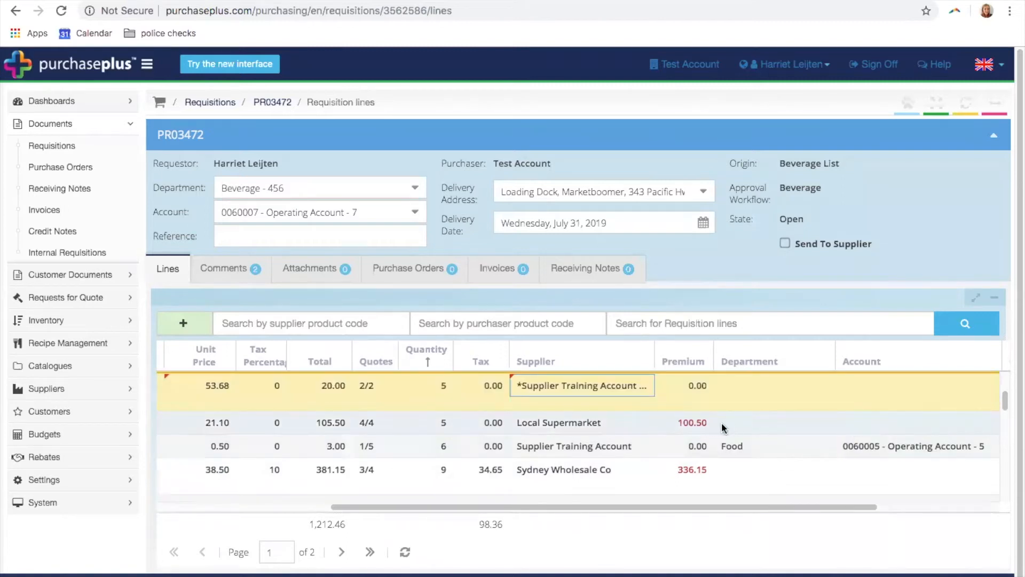
pyautogui.click(686, 431)
pyautogui.press('Return')
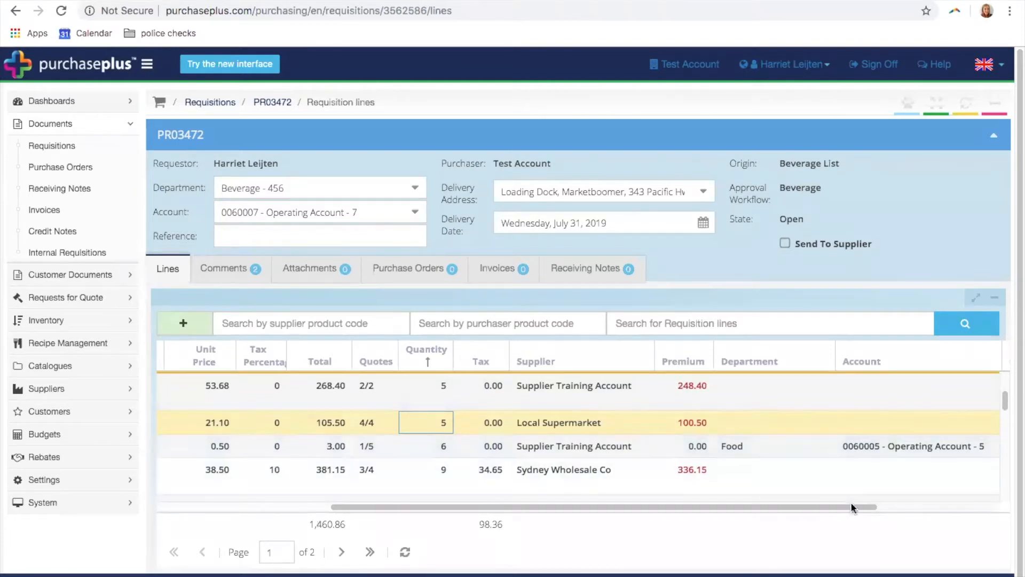
# Examine the requisition lines across all columns, from item and pricing through supplier and premium to order instruction
pyautogui.moveTo(853, 508); pyautogui.dragTo(982, 485)
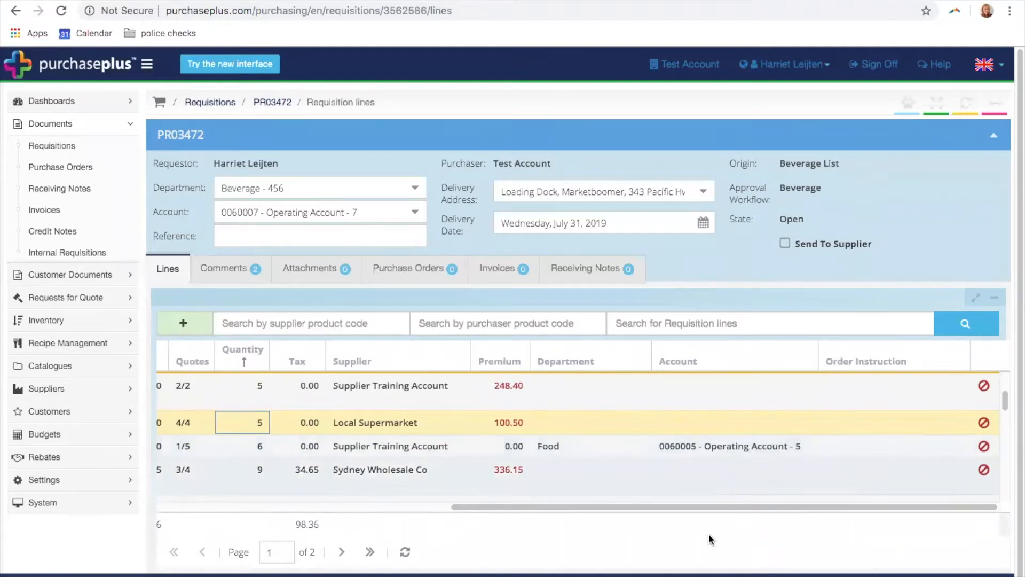
pyautogui.moveTo(622, 505); pyautogui.dragTo(318, 483)
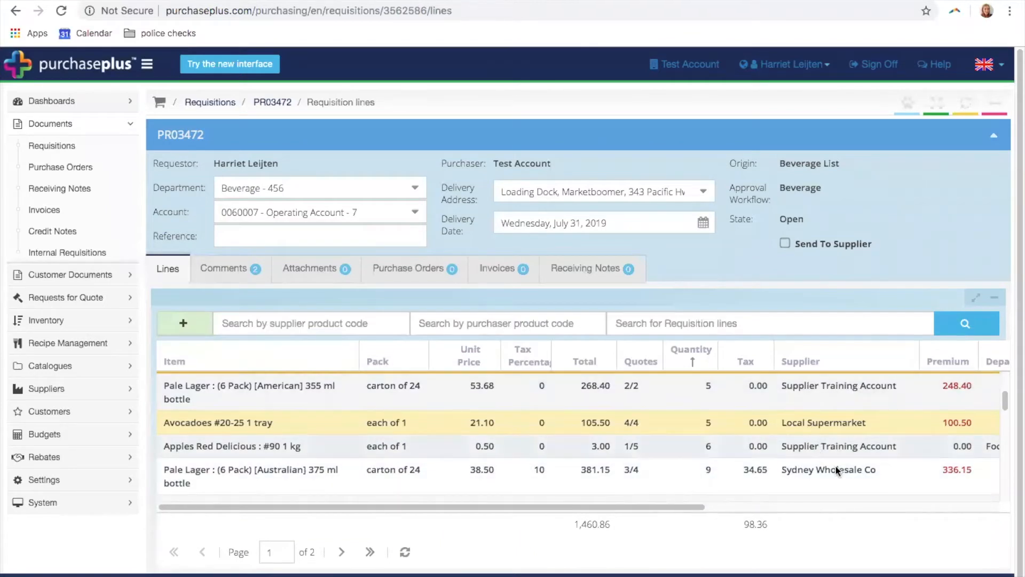
pyautogui.moveTo(700, 506); pyautogui.dragTo(866, 506)
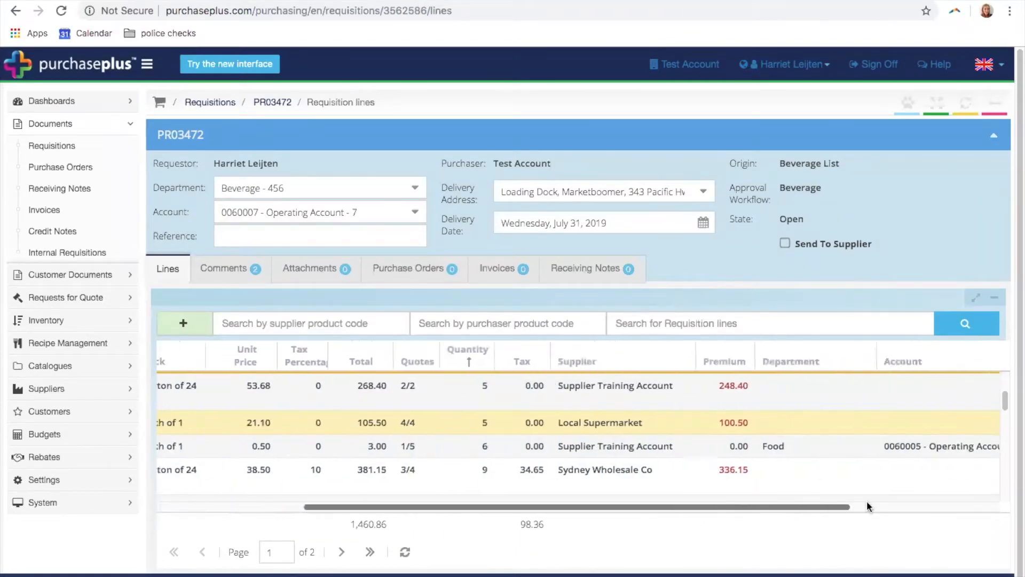
pyautogui.click(866, 506)
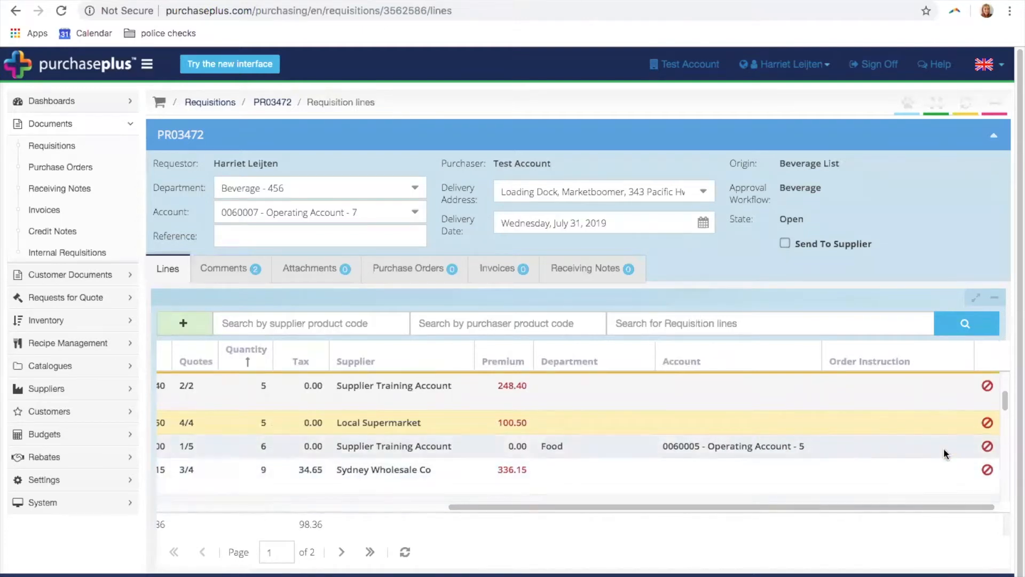
pyautogui.scroll(3, 946, 454)
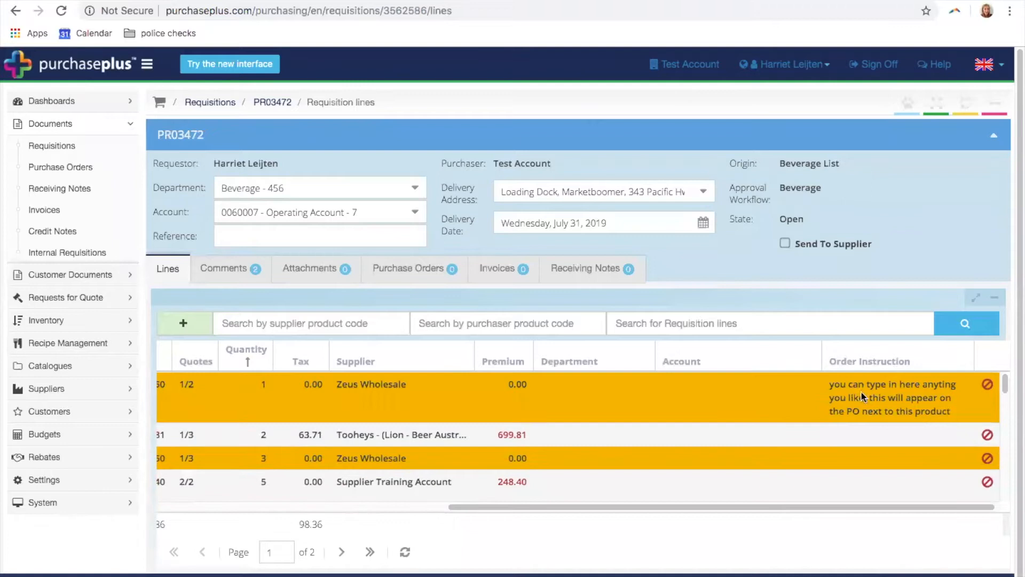
pyautogui.moveTo(563, 506); pyautogui.dragTo(235, 479)
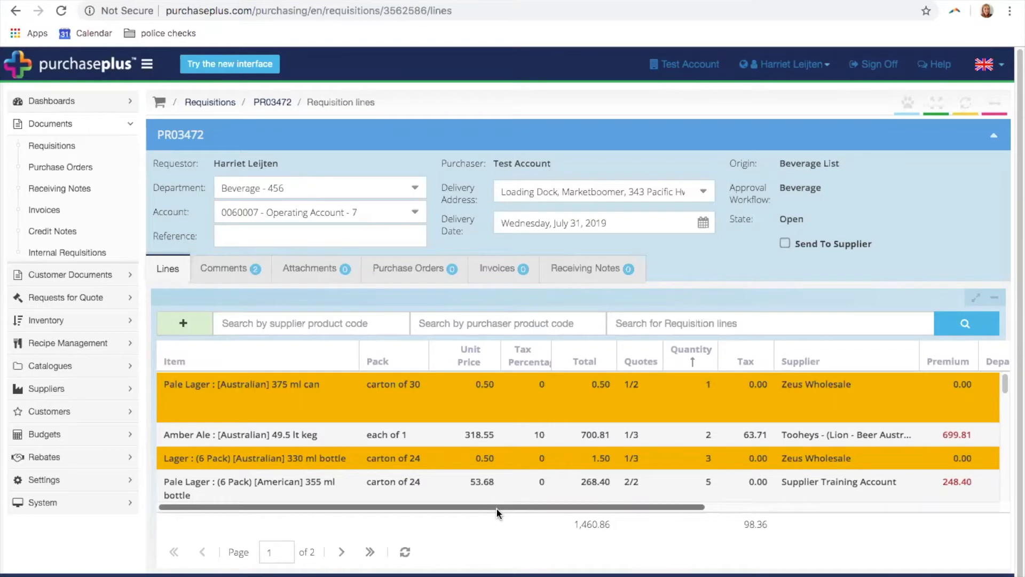
pyautogui.moveTo(502, 507); pyautogui.dragTo(775, 506)
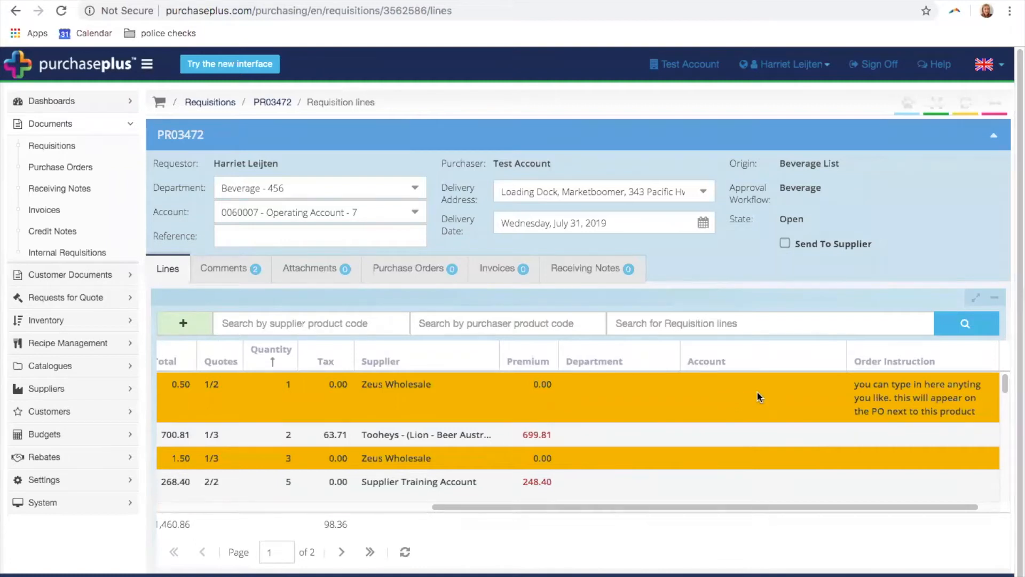
pyautogui.moveTo(754, 507); pyautogui.dragTo(533, 509)
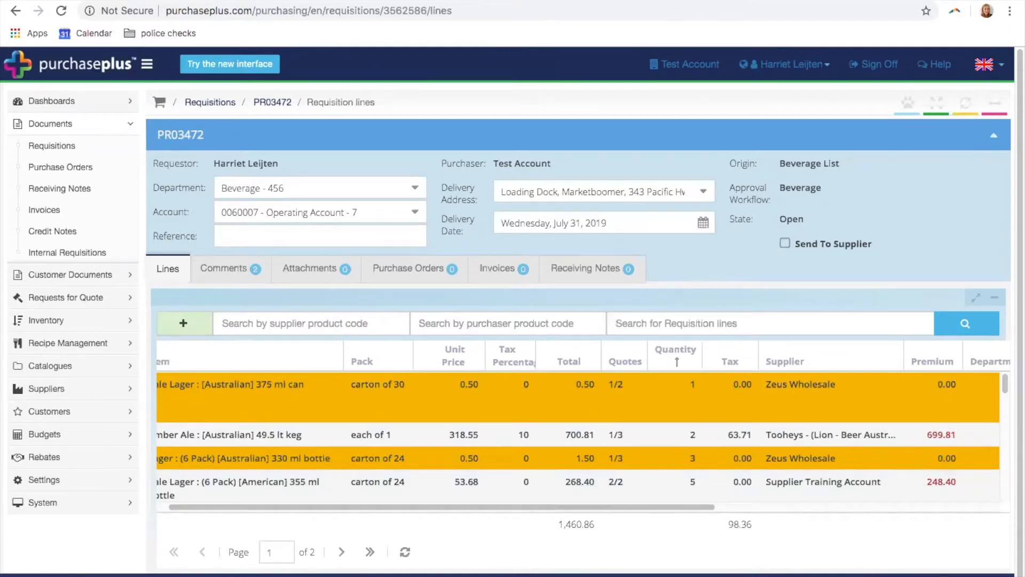
# Review who has approved the requisition and who is awaited in the Beverage Workflow, closing the approvers list
pyautogui.click(838, 574)
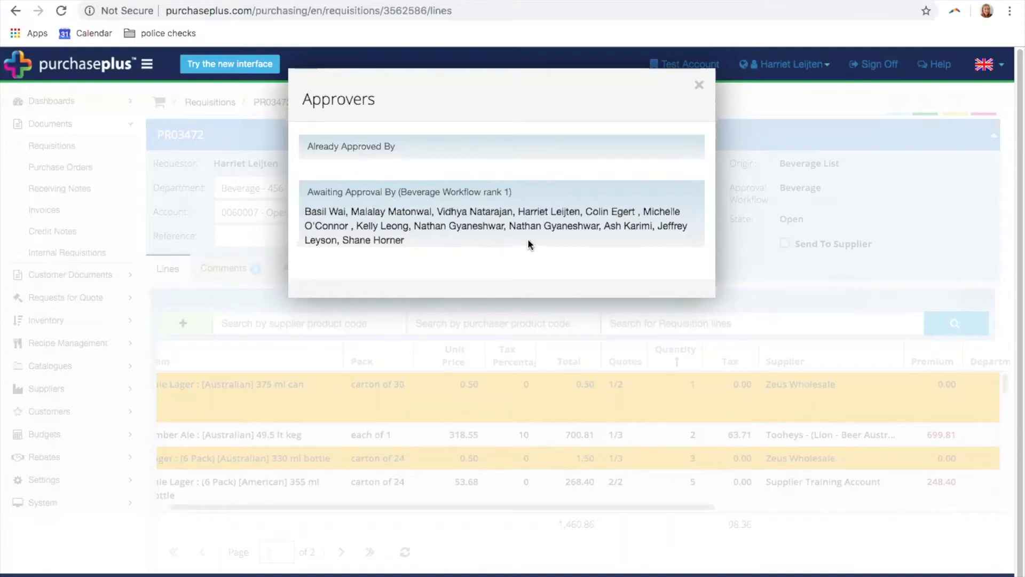
pyautogui.moveTo(314, 212); pyautogui.dragTo(460, 239)
pyautogui.click(459, 250)
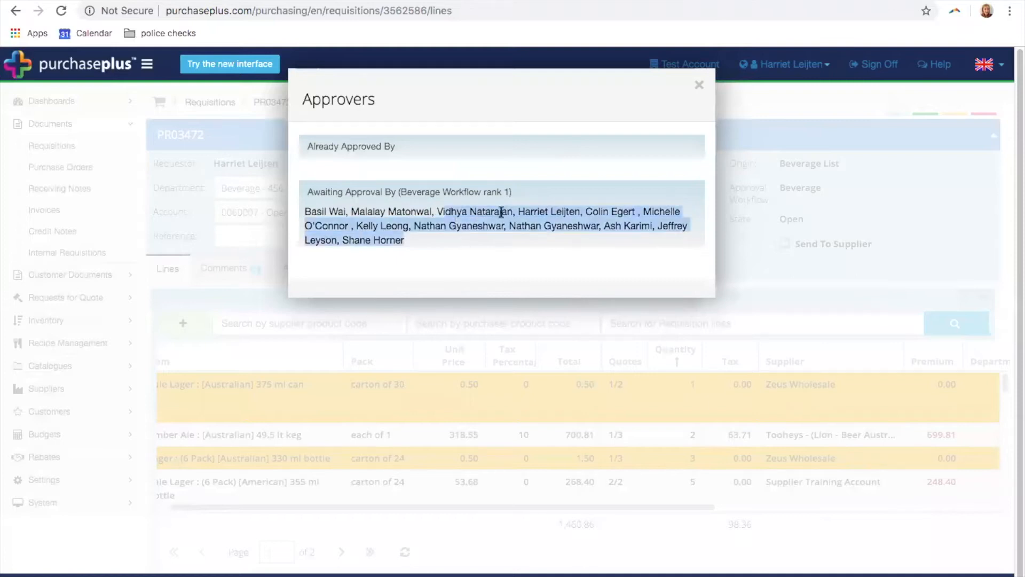
pyautogui.click(699, 86)
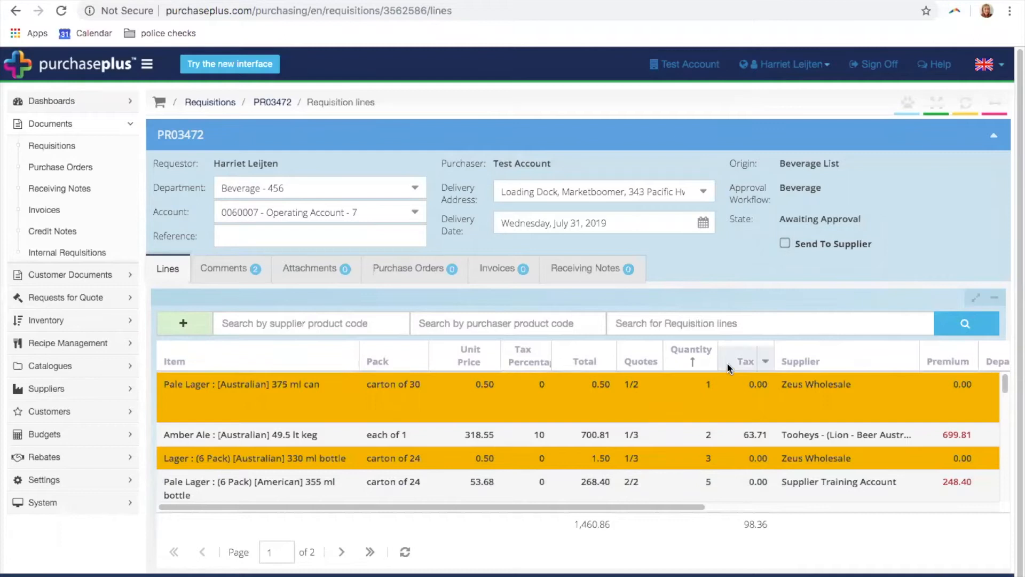
# Set the quantity of the Pale Lager [Australian] 375 ml can line to 3, saving the line
pyautogui.click(706, 385)
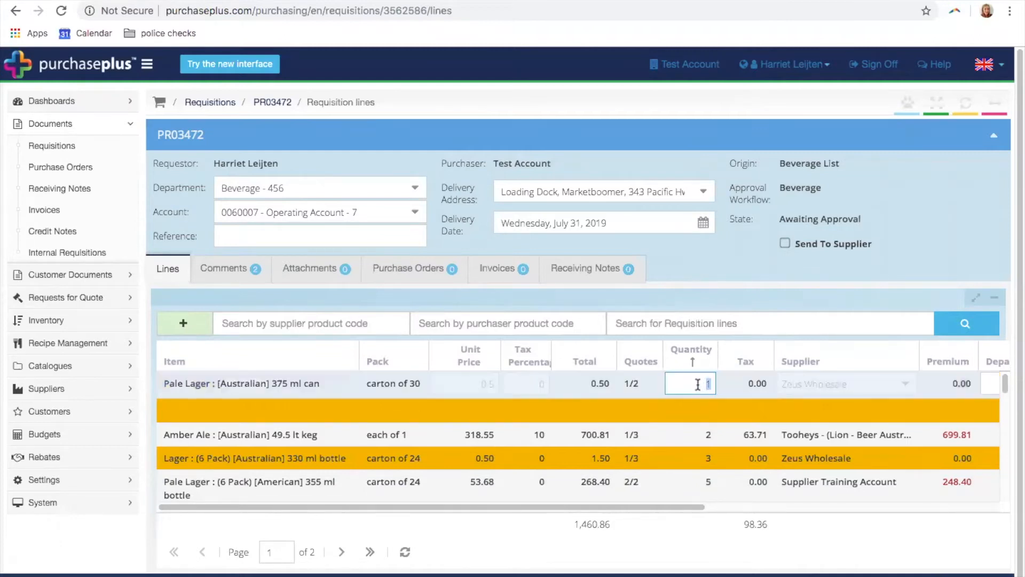
pyautogui.write('3')
pyautogui.press('Return')
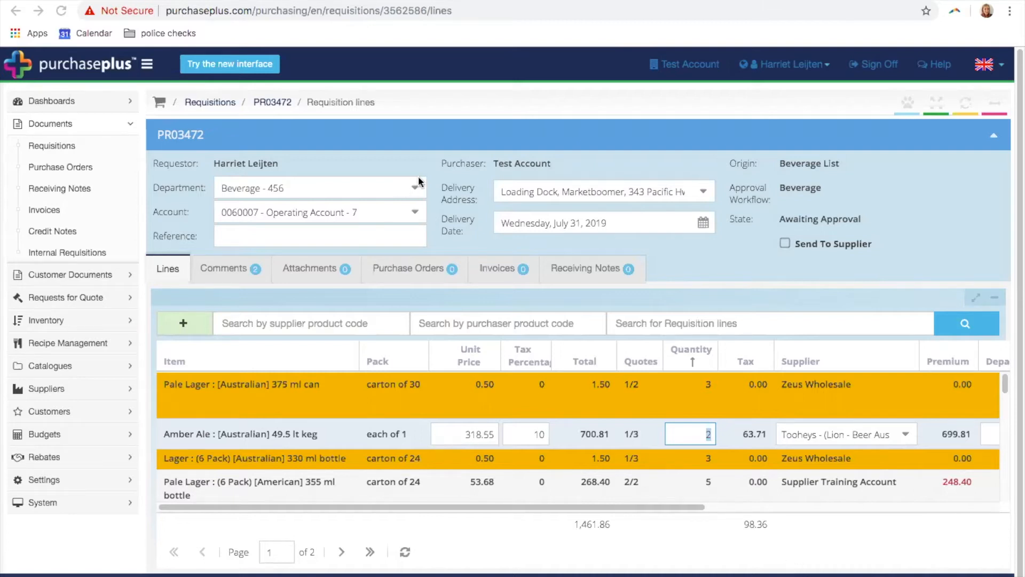
pyautogui.moveTo(292, 188); pyautogui.dragTo(221, 183)
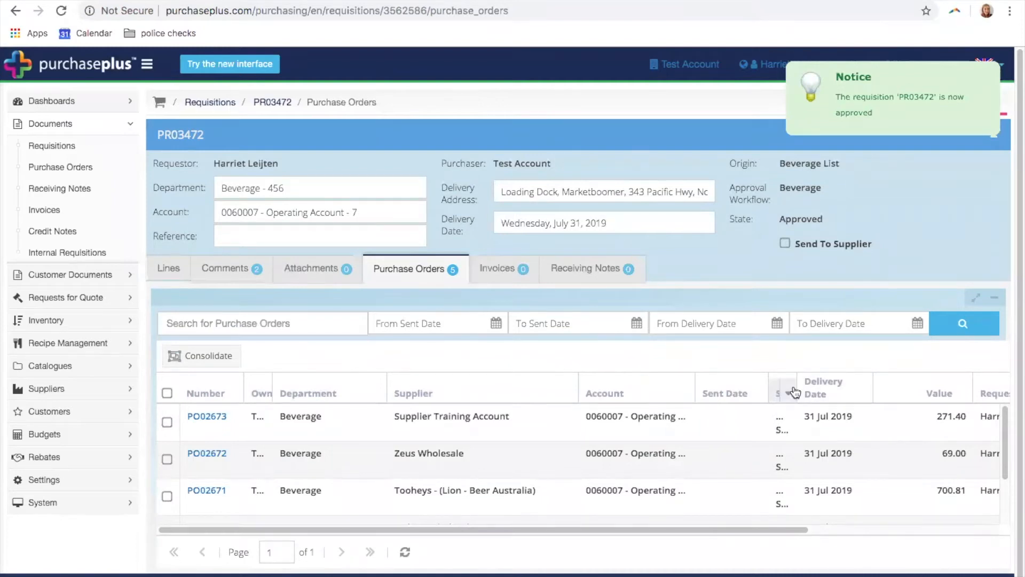
# Widen the State and Owner columns in the requisition's purchase orders list so their contents can be read in full
pyautogui.moveTo(795, 392); pyautogui.dragTo(859, 392)
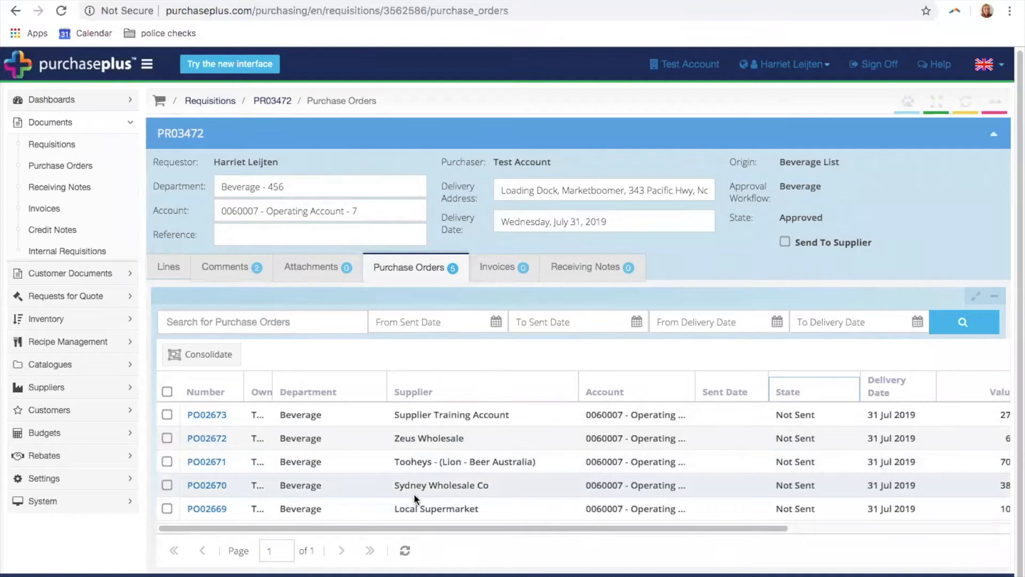
pyautogui.moveTo(272, 389); pyautogui.dragTo(316, 384)
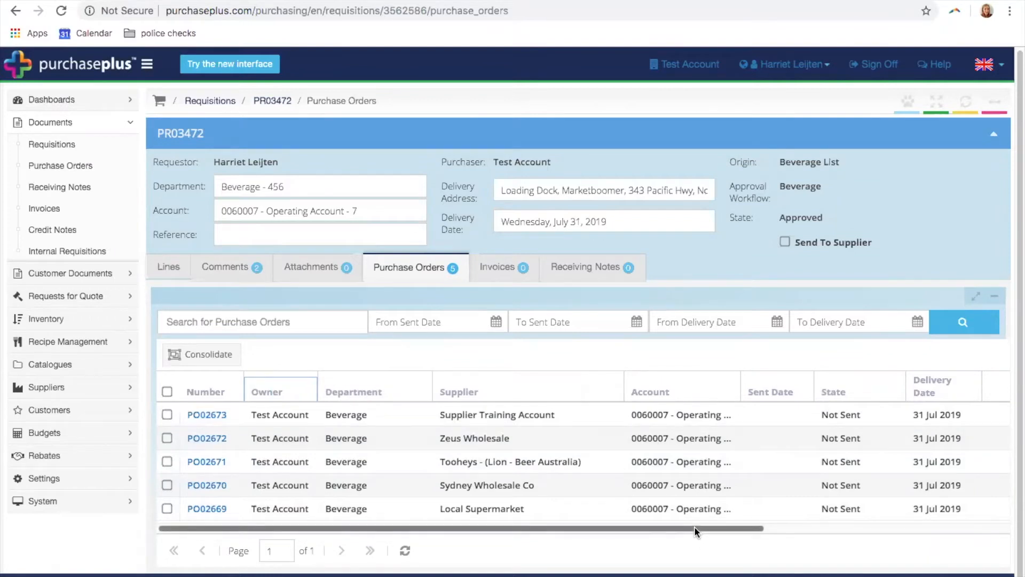
# Narrow the Supplier column in the requisition's purchase orders list after checking the order states, delivery dates and values
pyautogui.hscroll(2, 687, 529)
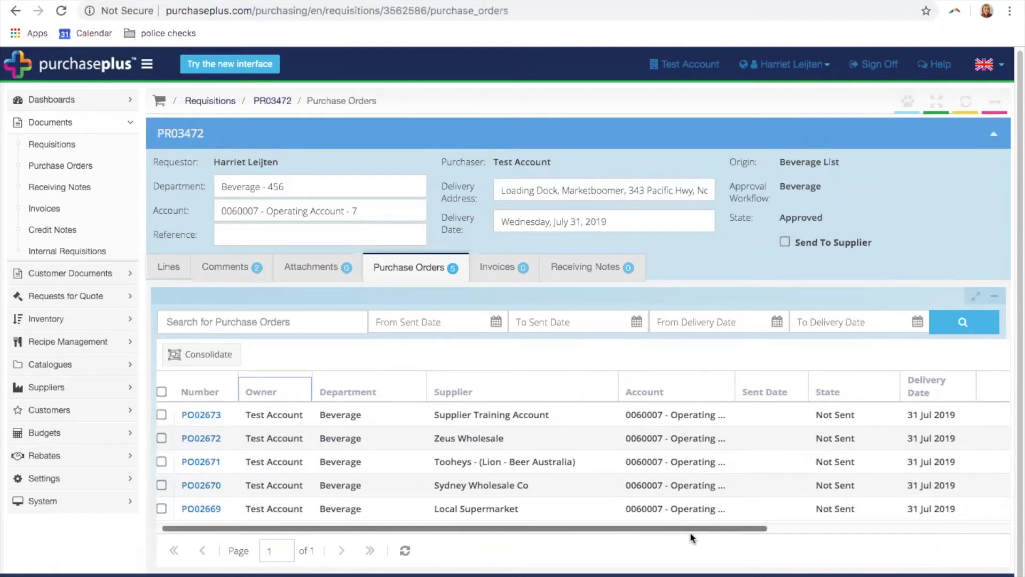
pyautogui.hscroll(3, 708, 536)
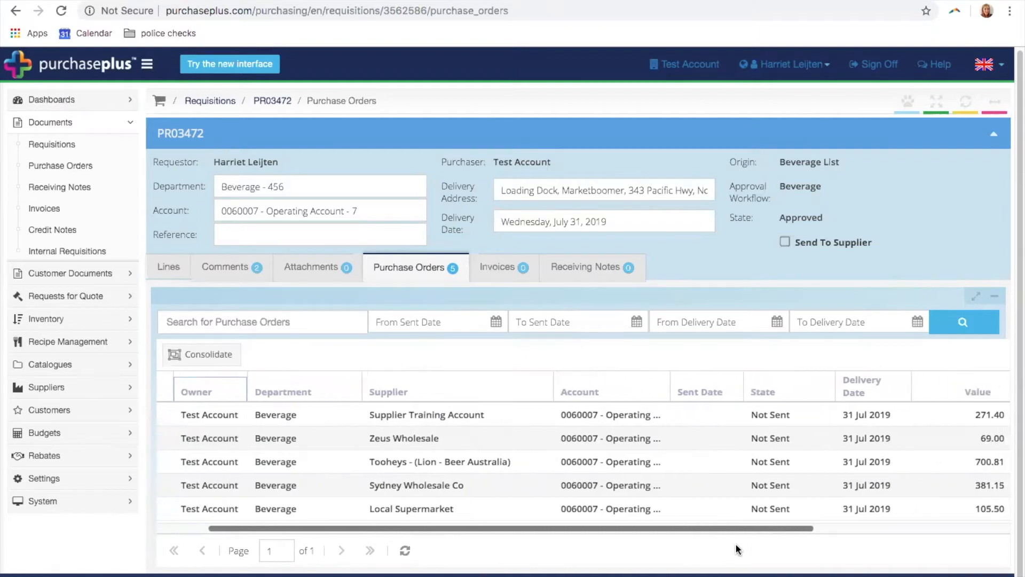
pyautogui.hscroll(-1, 731, 535)
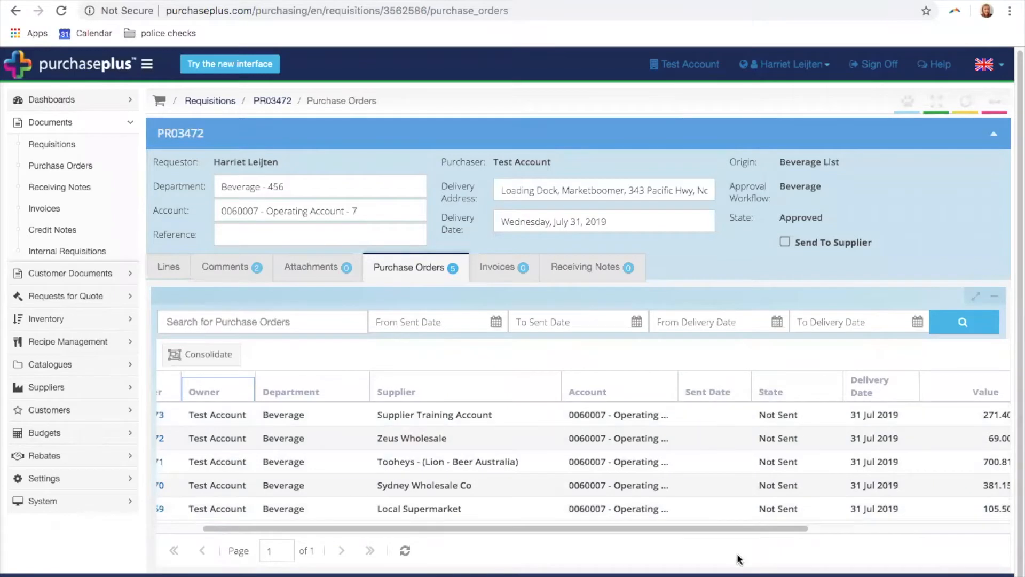
pyautogui.hscroll(-3, 735, 531)
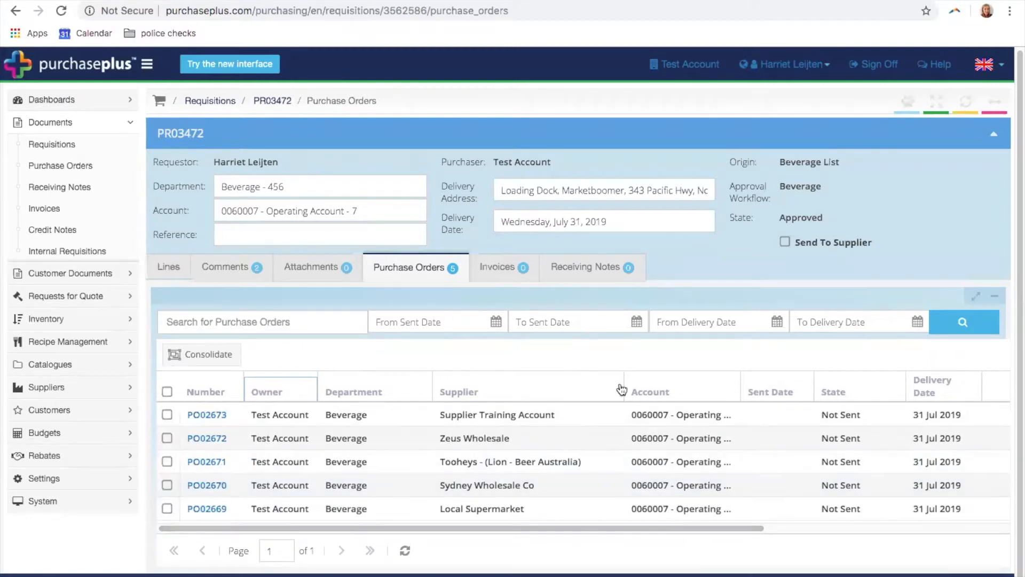
pyautogui.moveTo(622, 389); pyautogui.dragTo(599, 389)
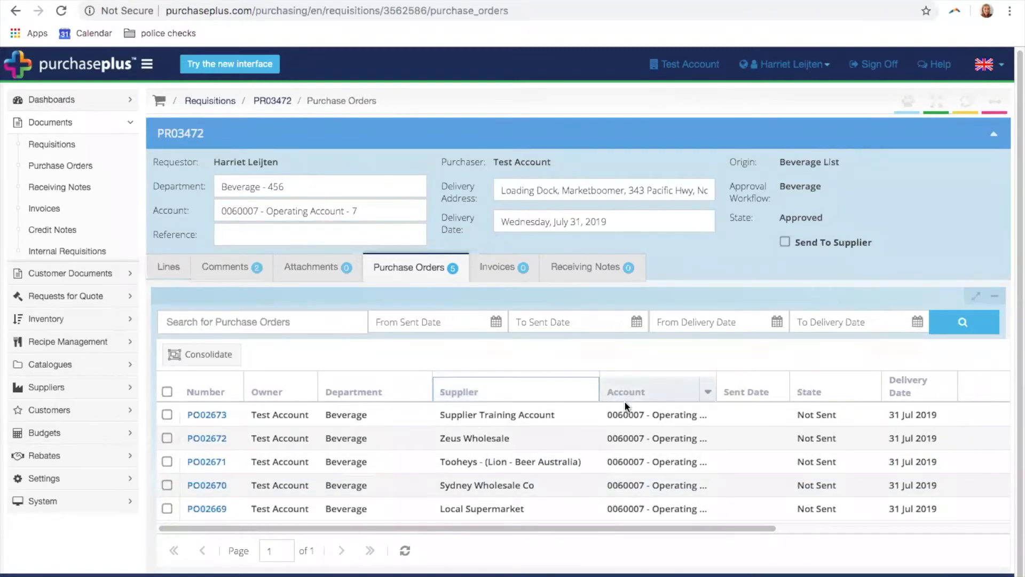
# Select all purchase orders in the list and open the Supplier Training Account and Zeus Wholesale orders in separate tabs
pyautogui.click(166, 392)
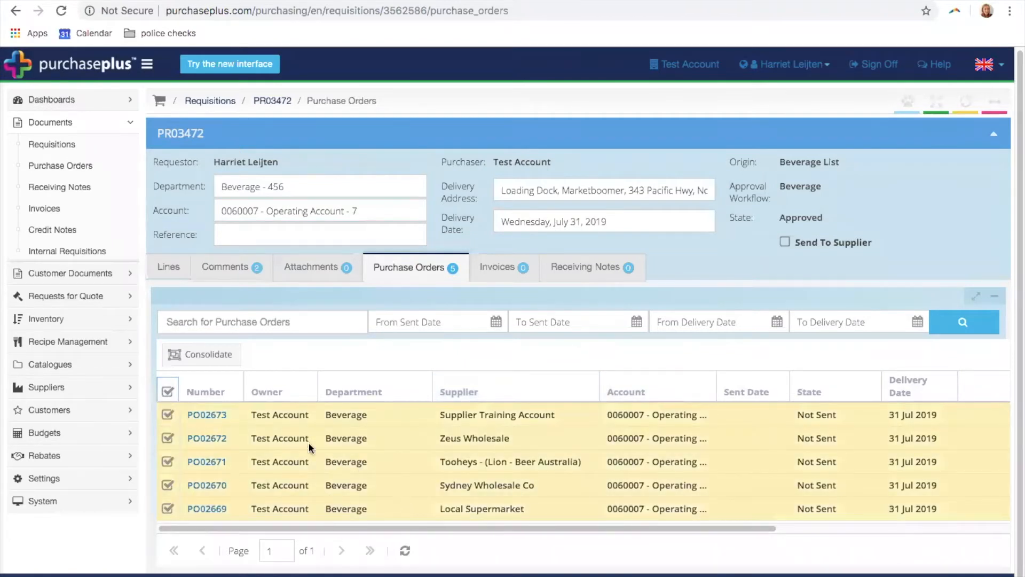
pyautogui.click(212, 421)
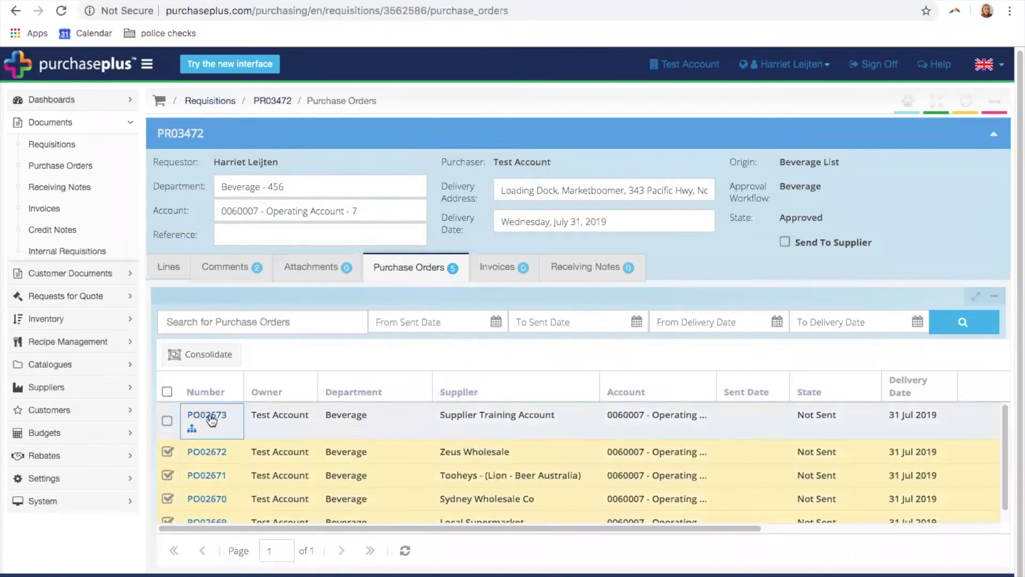
pyautogui.click(212, 440)
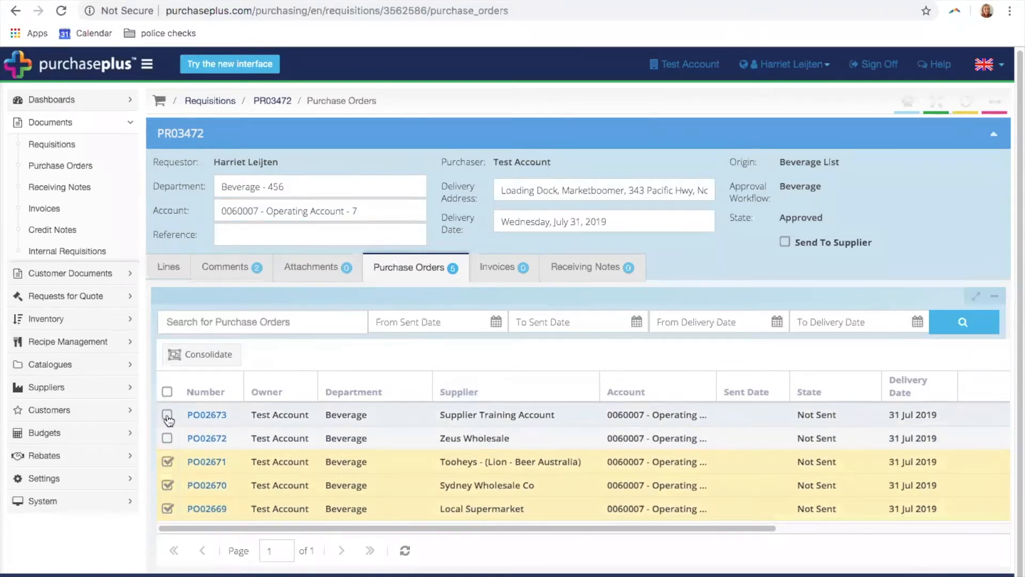
# Send each of the requisition's purchase orders to its supplier, one row at a time
pyautogui.moveTo(652, 528); pyautogui.dragTo(885, 528)
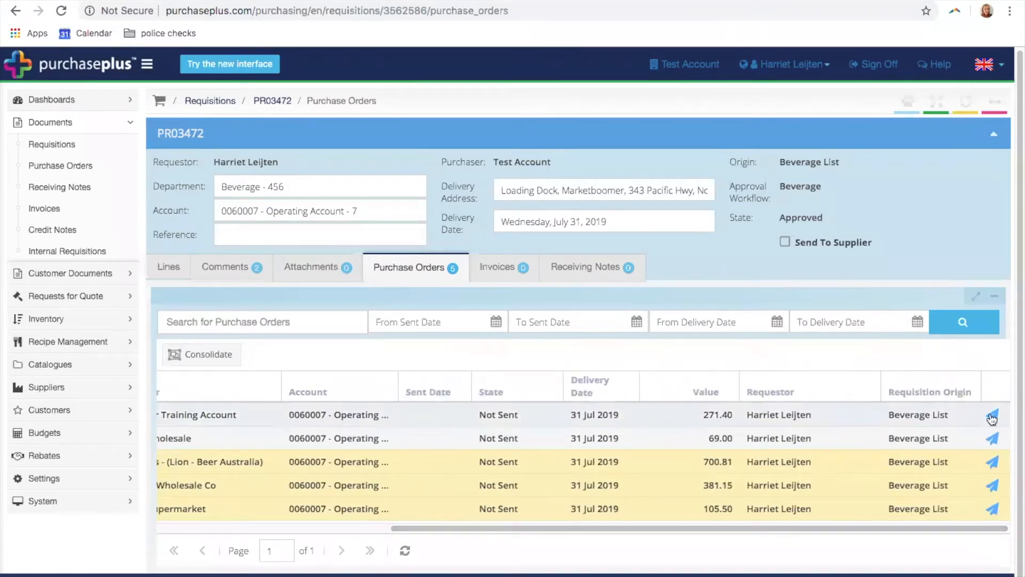
pyautogui.click(992, 416)
pyautogui.click(992, 415)
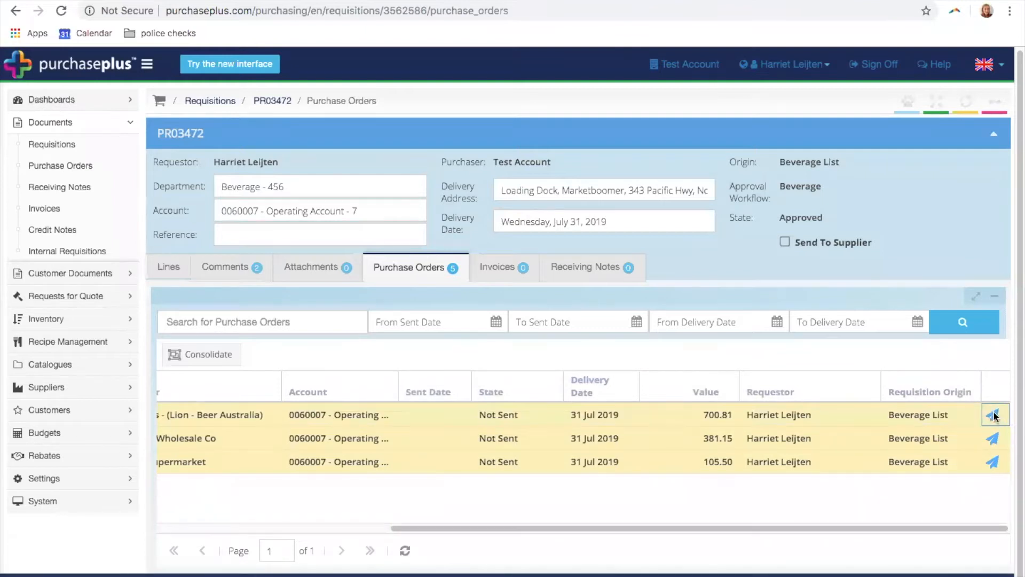
pyautogui.rightClick(997, 415)
pyautogui.click(996, 417)
pyautogui.click(993, 416)
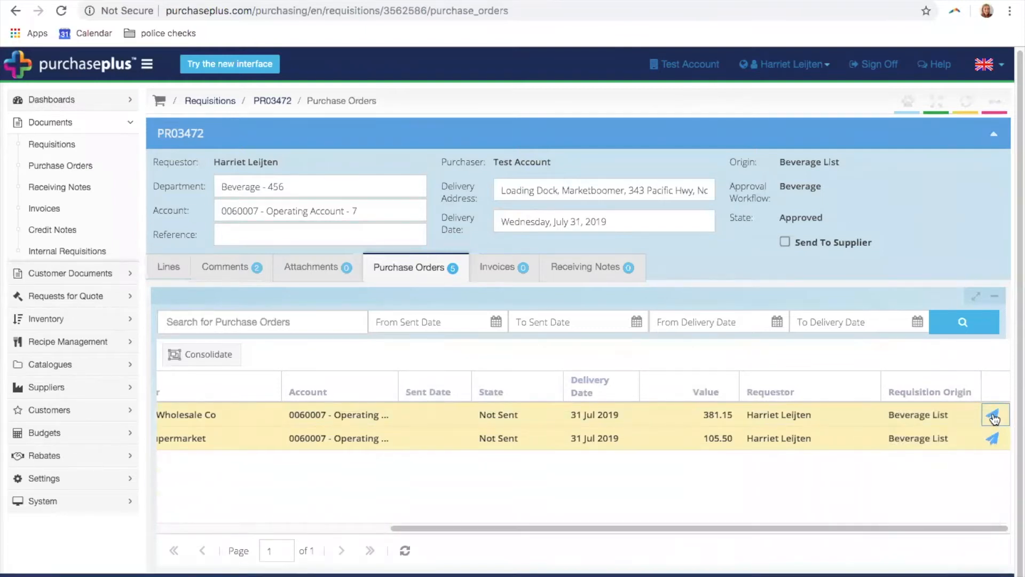
pyautogui.click(993, 415)
pyautogui.click(993, 416)
pyautogui.moveTo(558, 529); pyautogui.dragTo(193, 528)
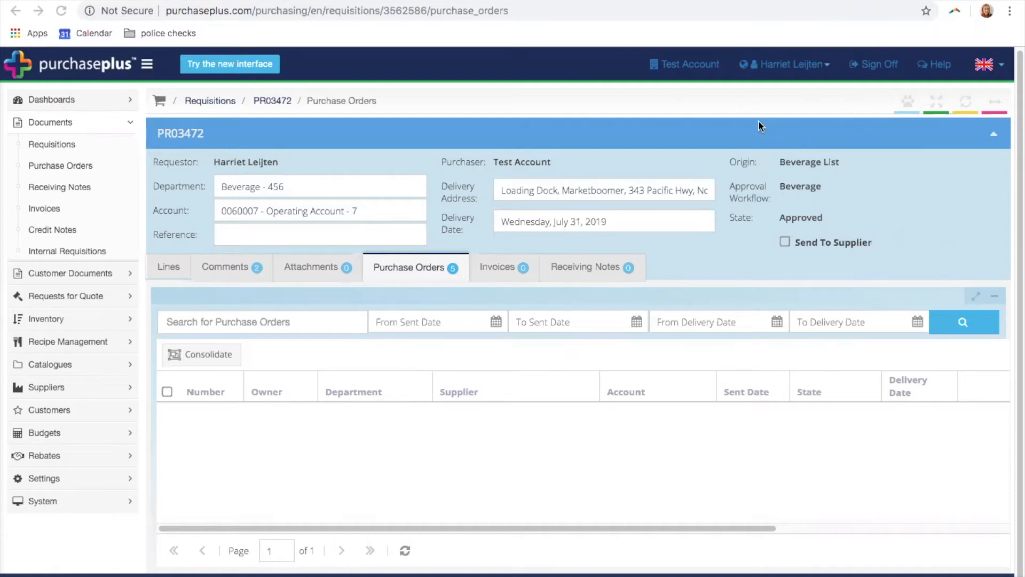
# Switch to the Supplier Training Account purchase order and widen the Account column of its line items
pyautogui.click(221, 0)
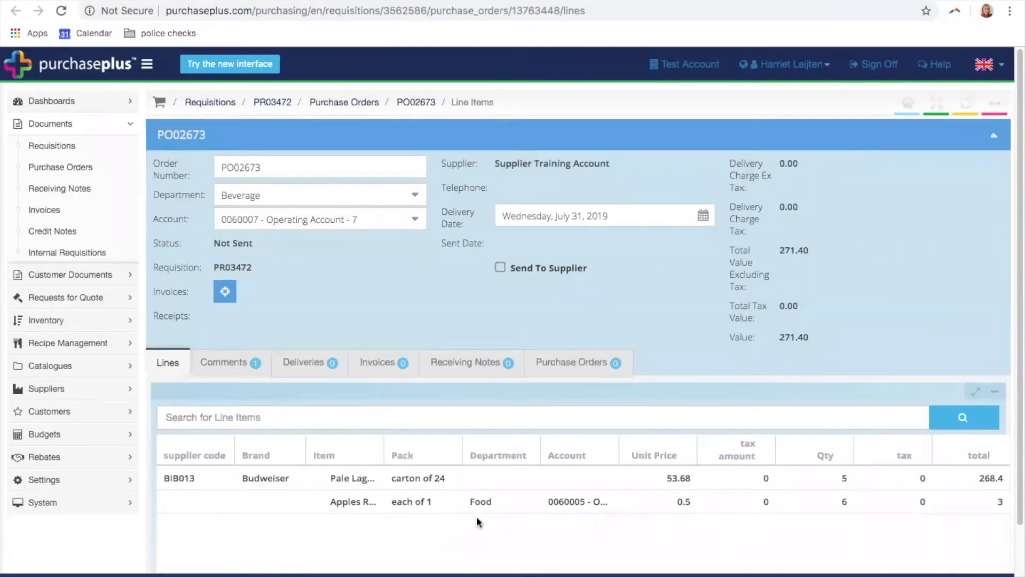
pyautogui.scroll(-2, 419, 313)
pyautogui.scroll(2, 432, 267)
pyautogui.moveTo(619, 444); pyautogui.dragTo(748, 444)
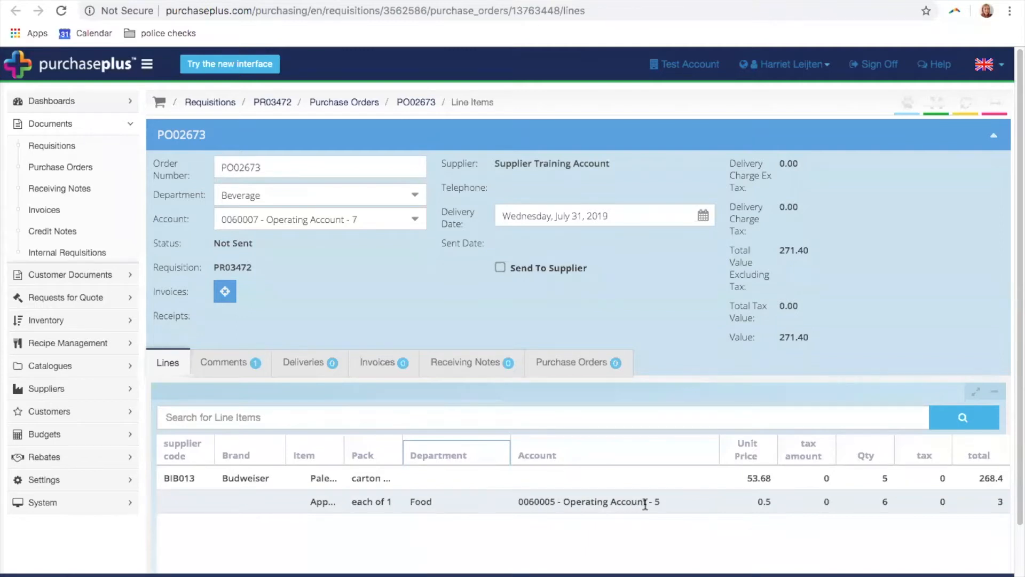
# Open the Supplier Training Account order's print version, cancel printing, and review its breakdown by outlet and account code
pyautogui.click(497, 575)
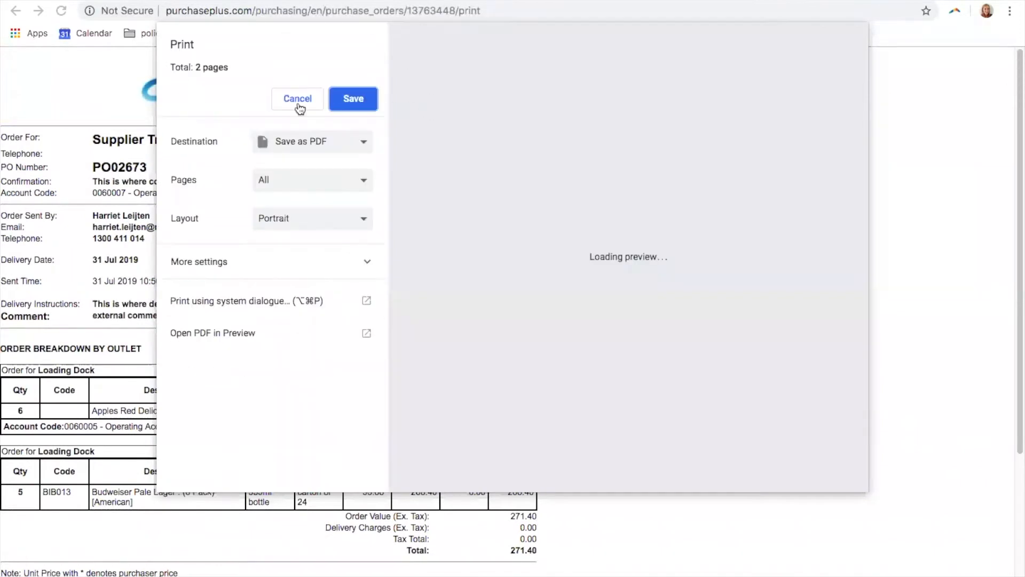
pyautogui.click(298, 106)
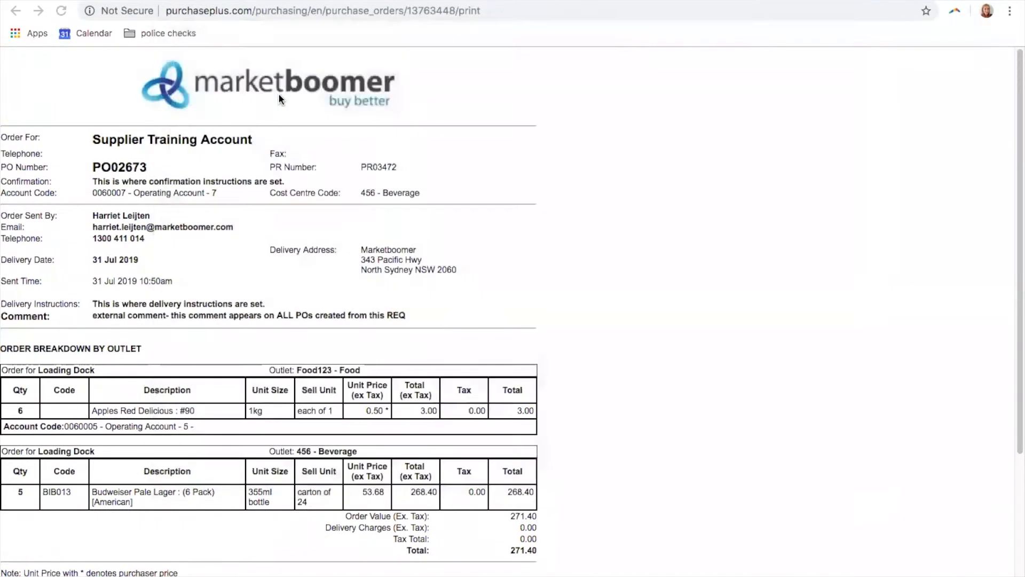
pyautogui.scroll(-1, 240, 350)
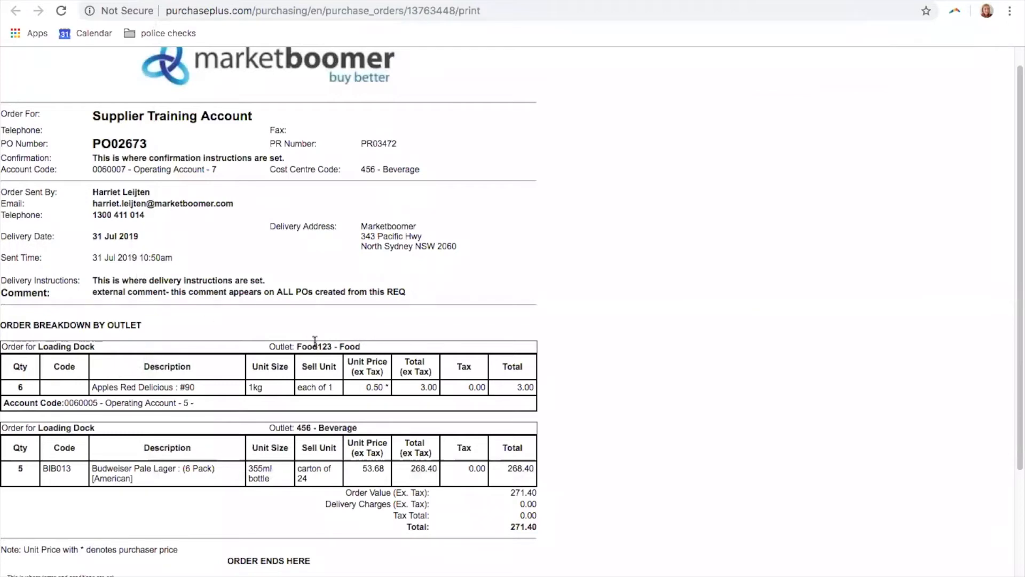
pyautogui.moveTo(293, 342); pyautogui.dragTo(373, 408)
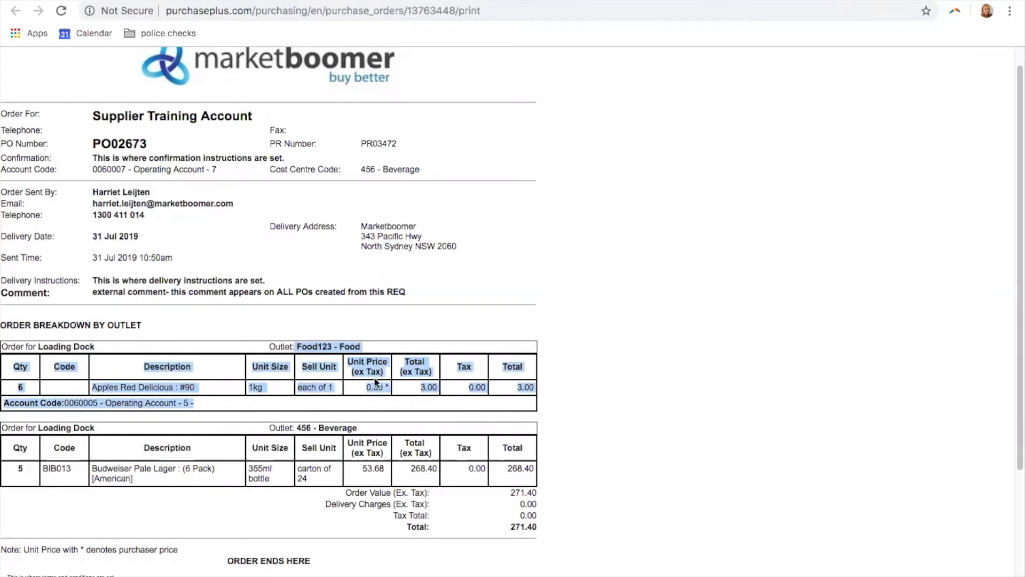
pyautogui.click(344, 448)
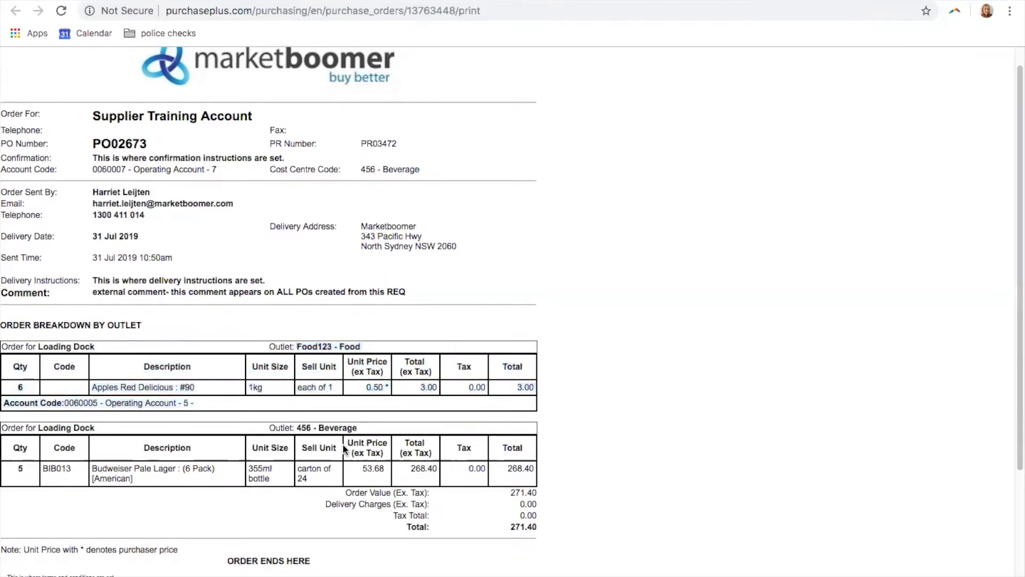
pyautogui.moveTo(297, 429); pyautogui.dragTo(356, 435)
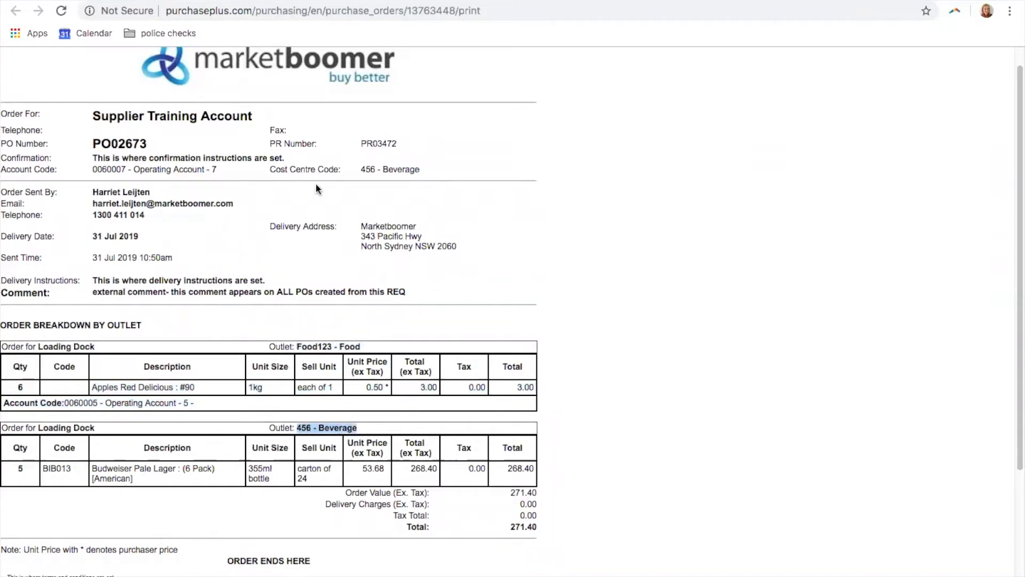
pyautogui.moveTo(242, 169); pyautogui.dragTo(93, 156)
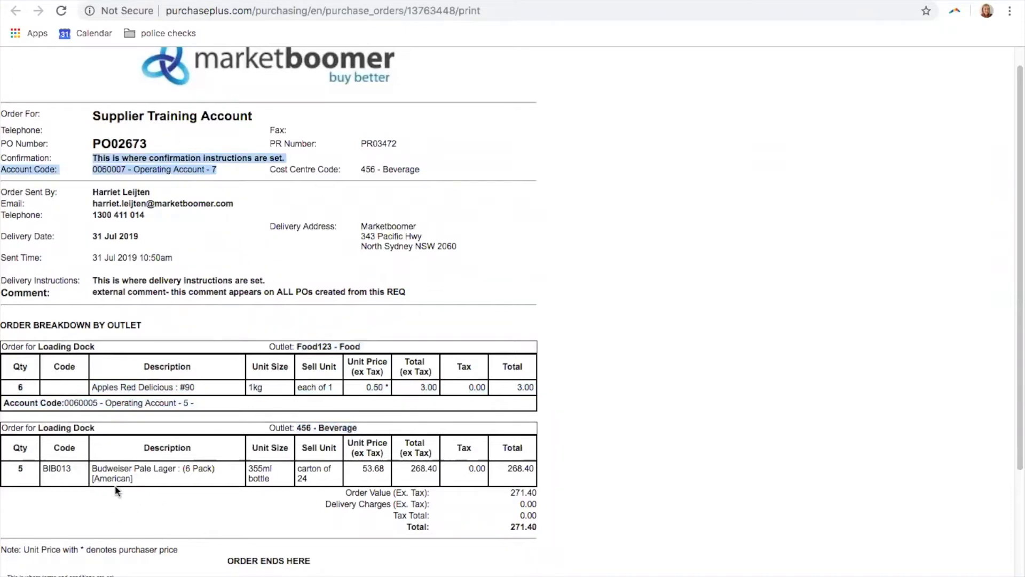
# Close the print version and the purchase order, and open the list of all requisitions
pyautogui.click(208, 1)
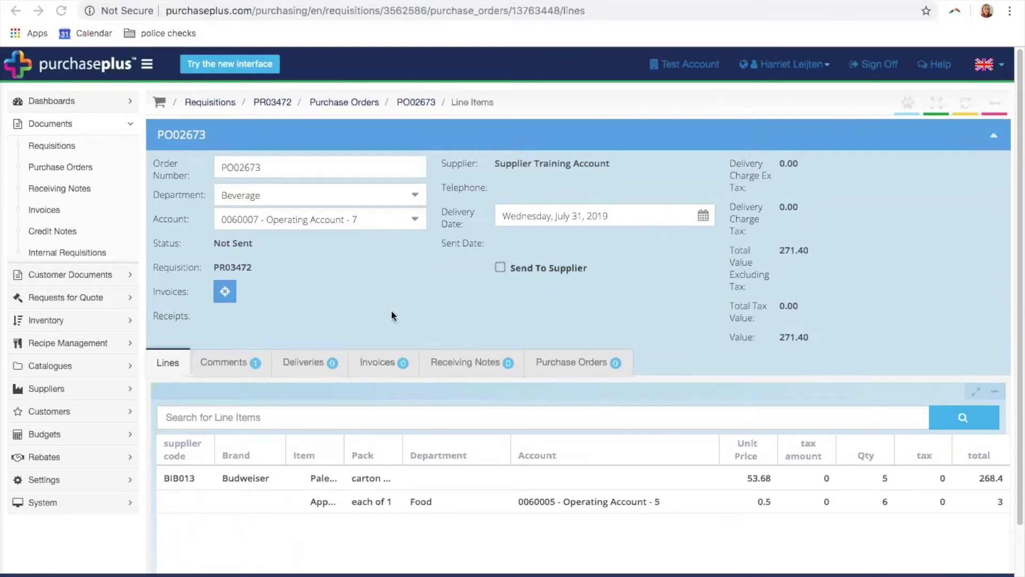
pyautogui.click(131, 0)
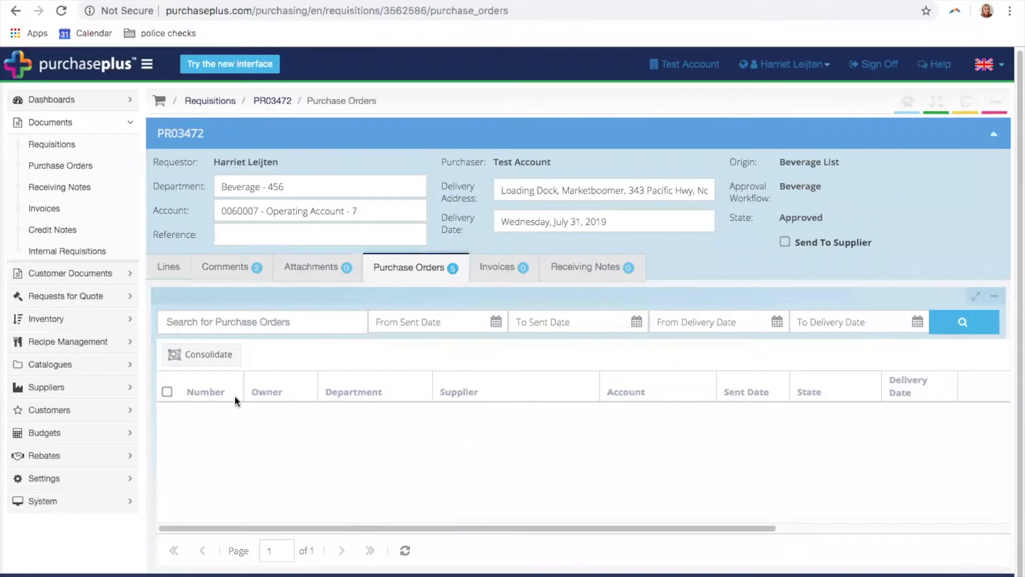
pyautogui.click(50, 148)
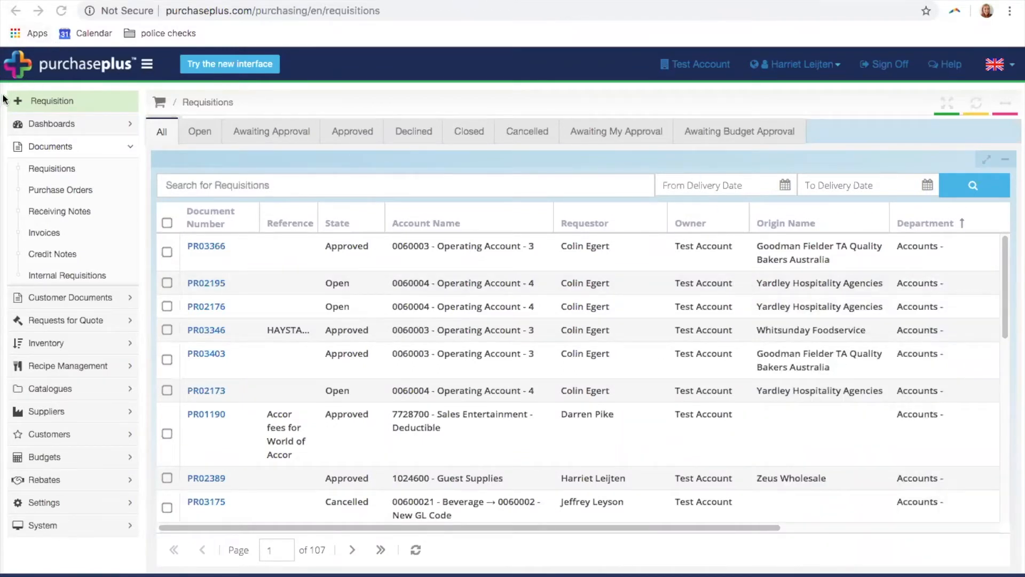
# Create a new requisition using products from Informal Requisition, with Send to supplier switched off
pyautogui.click(38, 105)
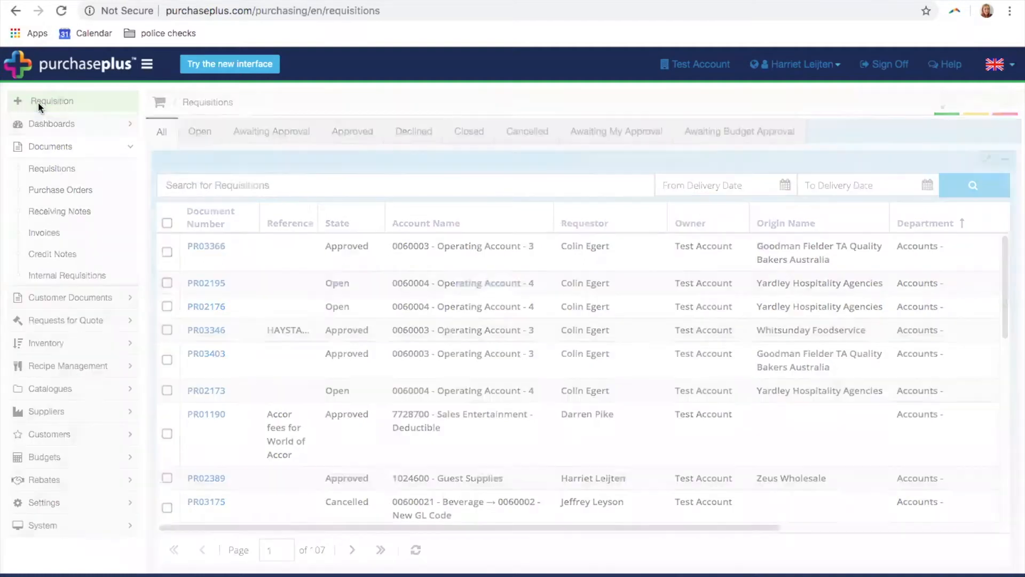
pyautogui.click(383, 159)
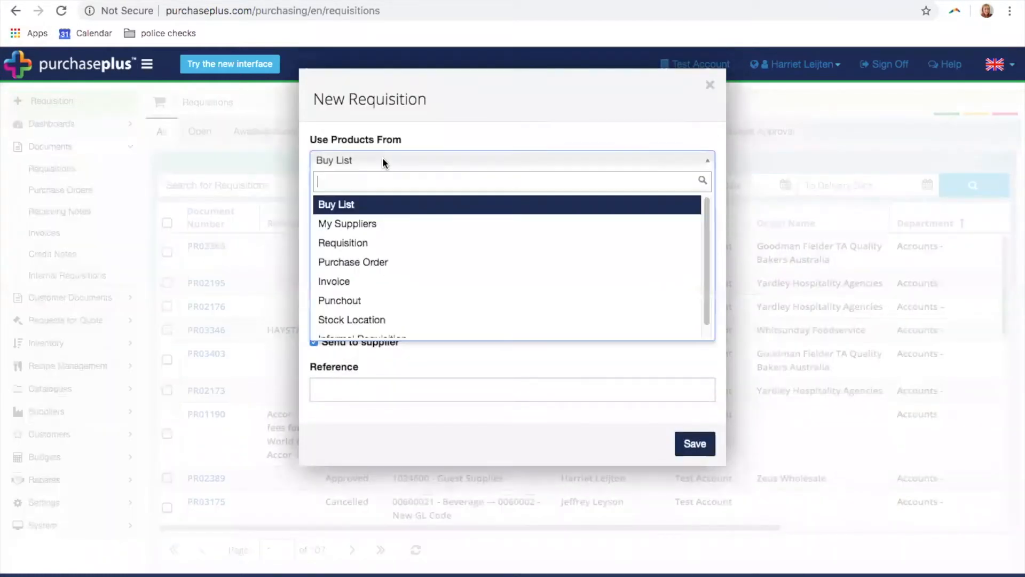
pyautogui.click(415, 331)
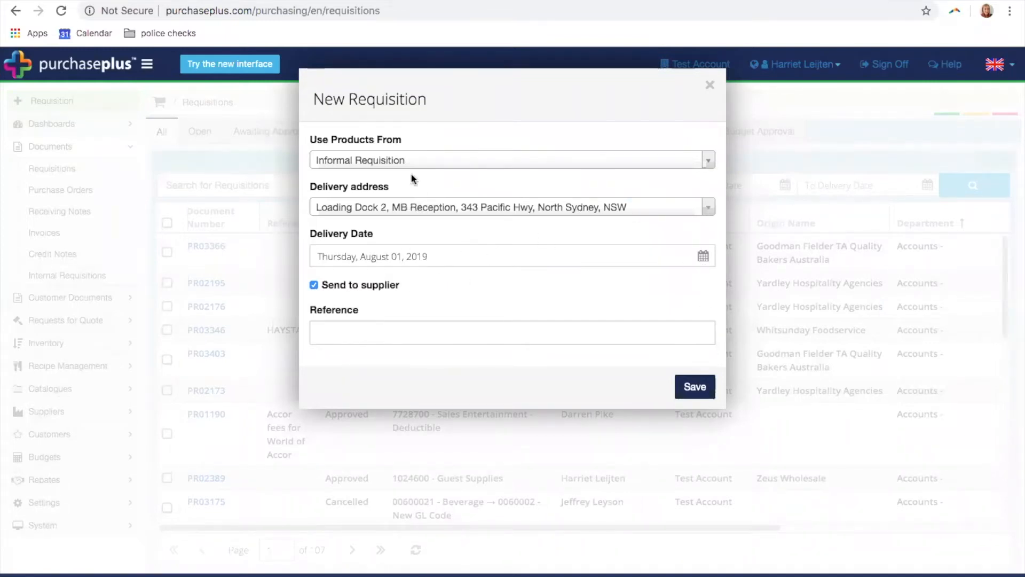
pyautogui.click(337, 168)
pyautogui.click(457, 117)
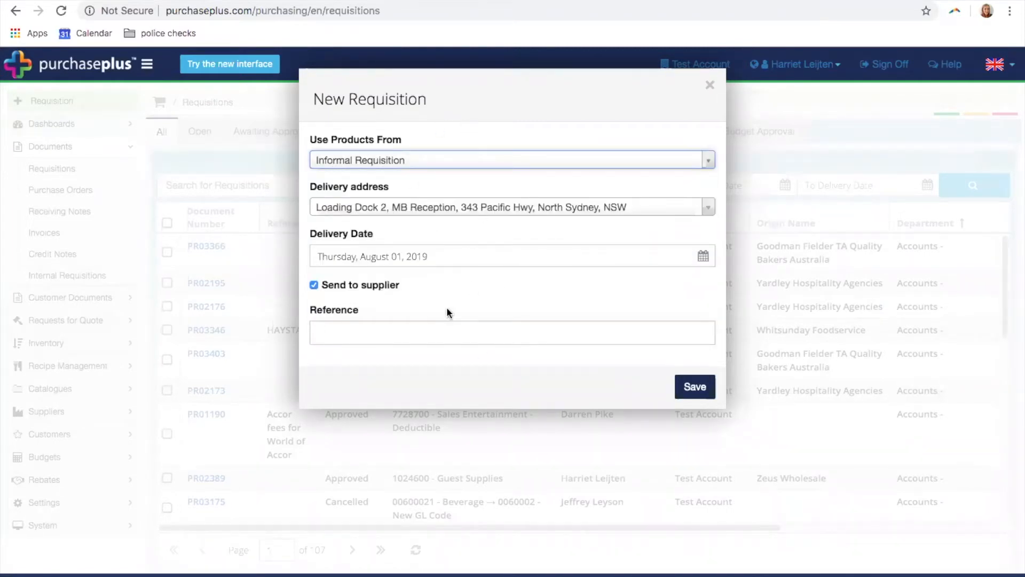
pyautogui.click(314, 285)
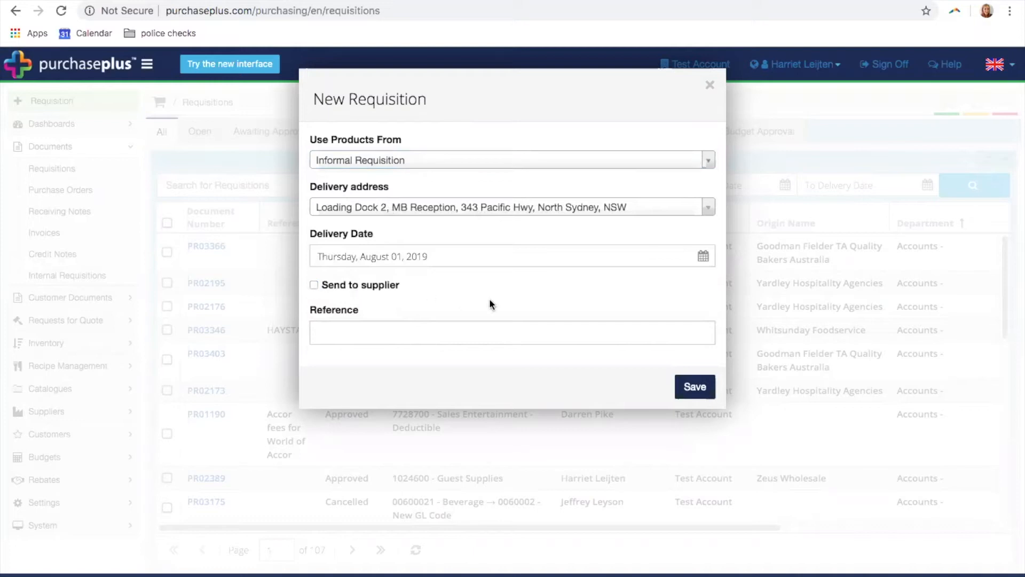
pyautogui.click(696, 388)
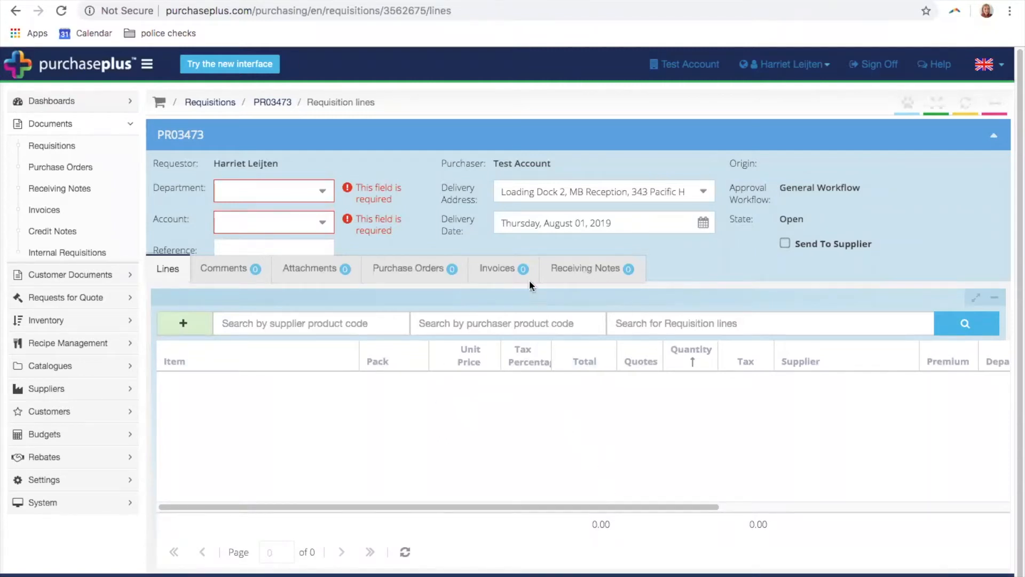
# Set the new requisition's department to Beverage → Test Account and its account to Replacements - Rooms
pyautogui.click(330, 193)
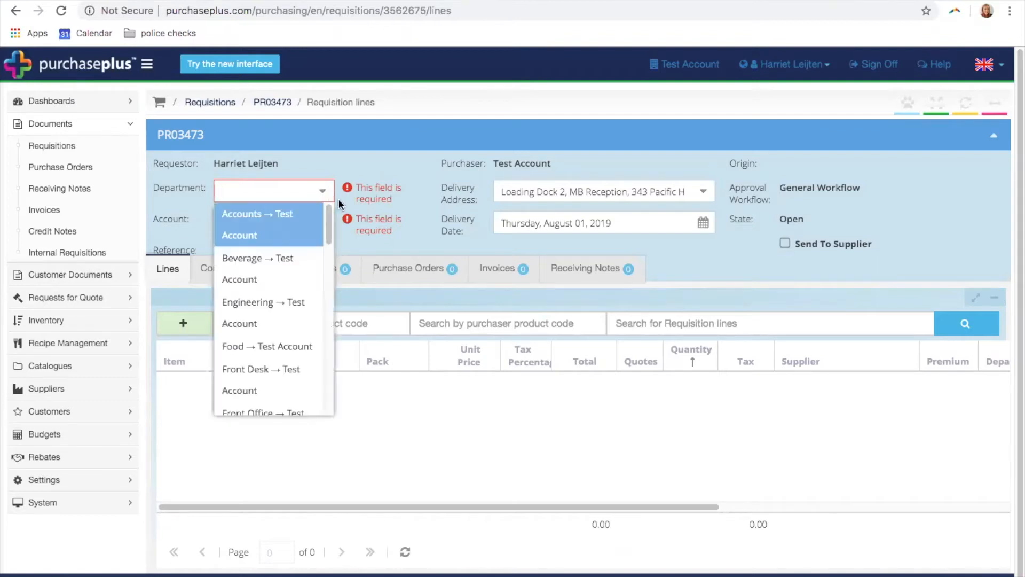
pyautogui.click(283, 272)
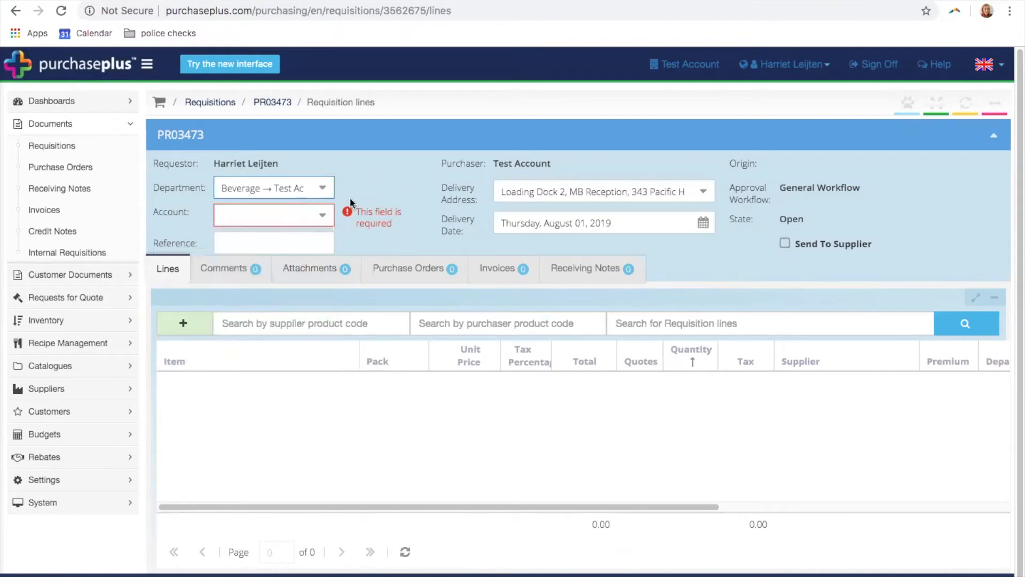
pyautogui.click(289, 216)
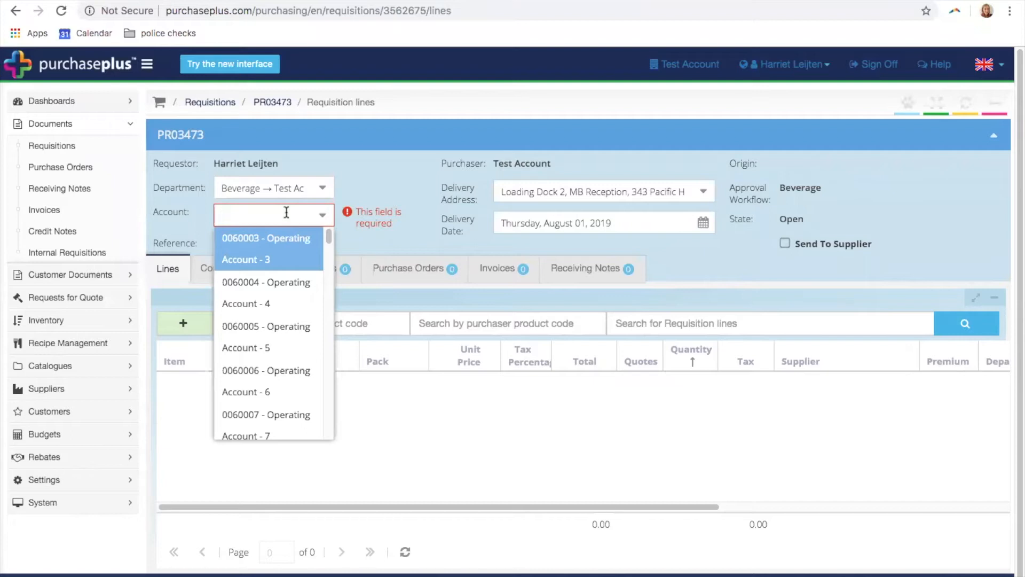
pyautogui.write('replac')
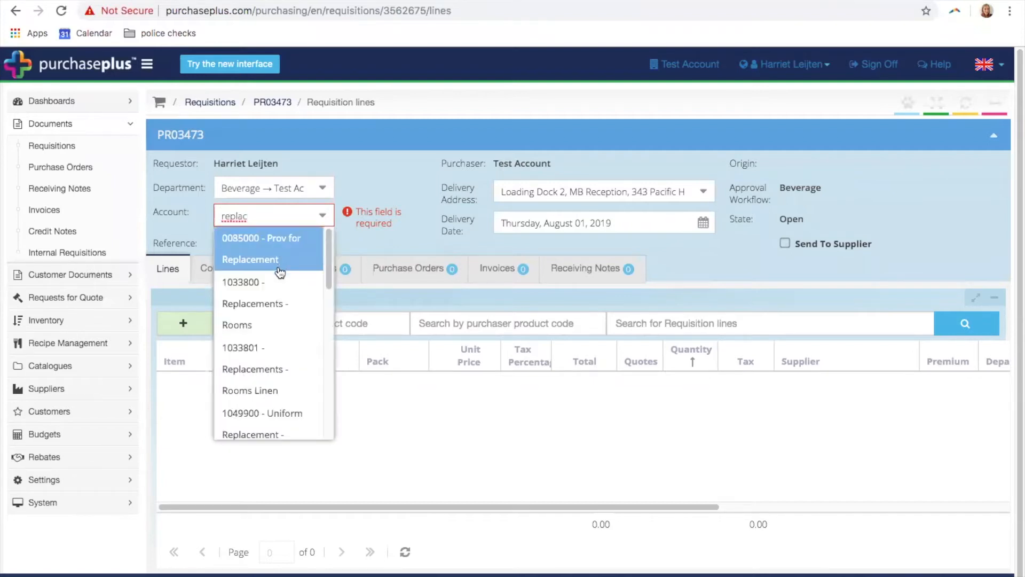
pyautogui.click(277, 310)
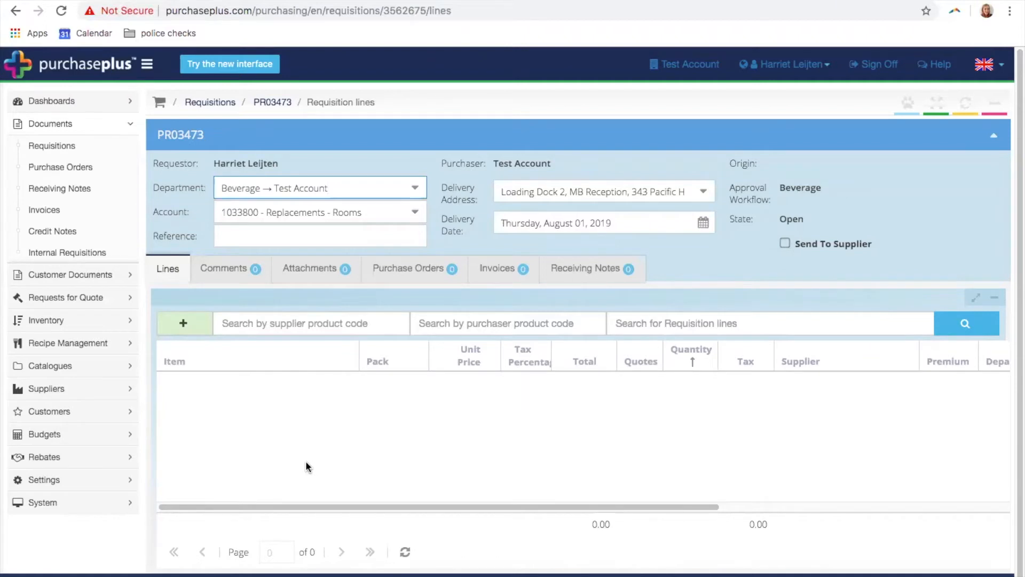
# Open the product picker for the requisition's lines and search for "floor cleaning"
pyautogui.click(193, 331)
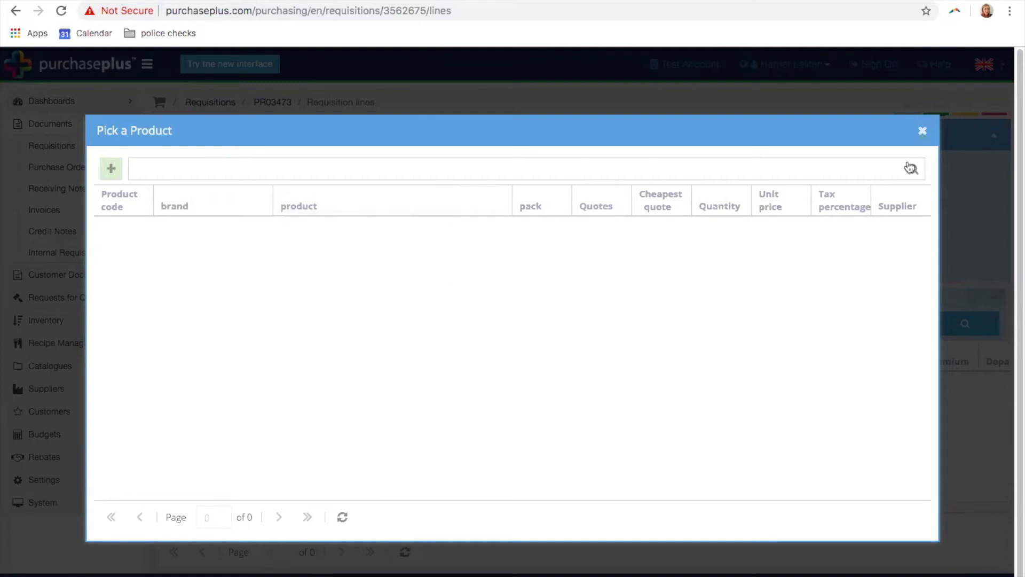
pyautogui.click(922, 130)
pyautogui.click(170, 328)
pyautogui.click(172, 160)
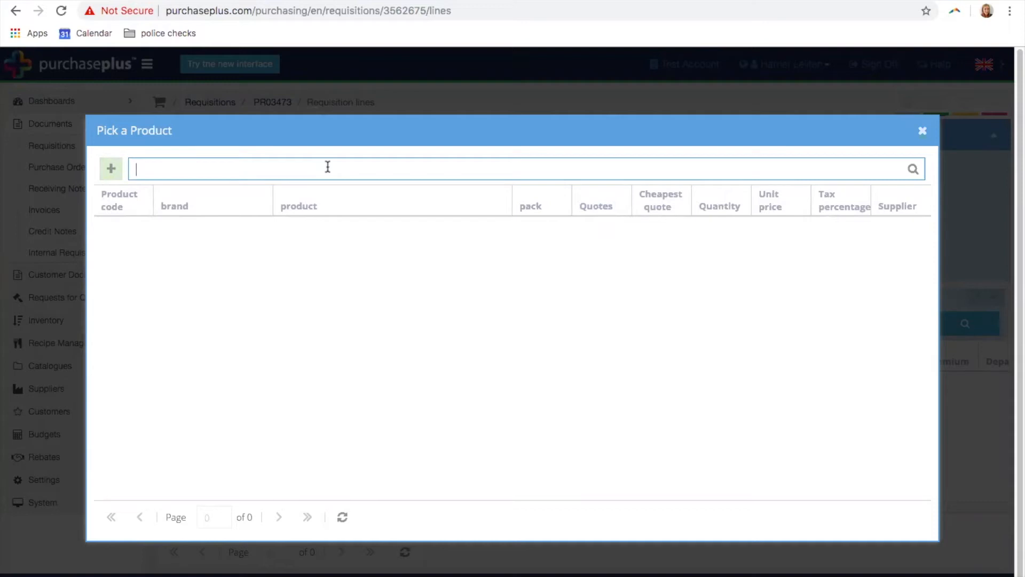
pyautogui.write('floor cleaning')
pyautogui.press('Return')
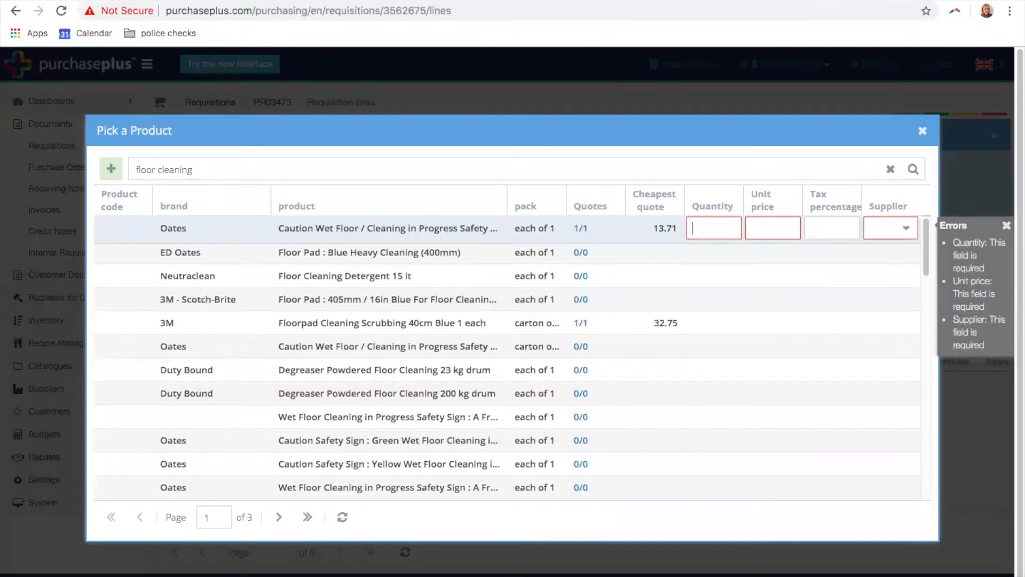
# On results page 2, give the Diversey - Taski Floor Cleaning Machine just above the Traction Driven one quantity 1, unit price 2600 and tax percentage 10
pyautogui.scroll(-15, 384, 426)
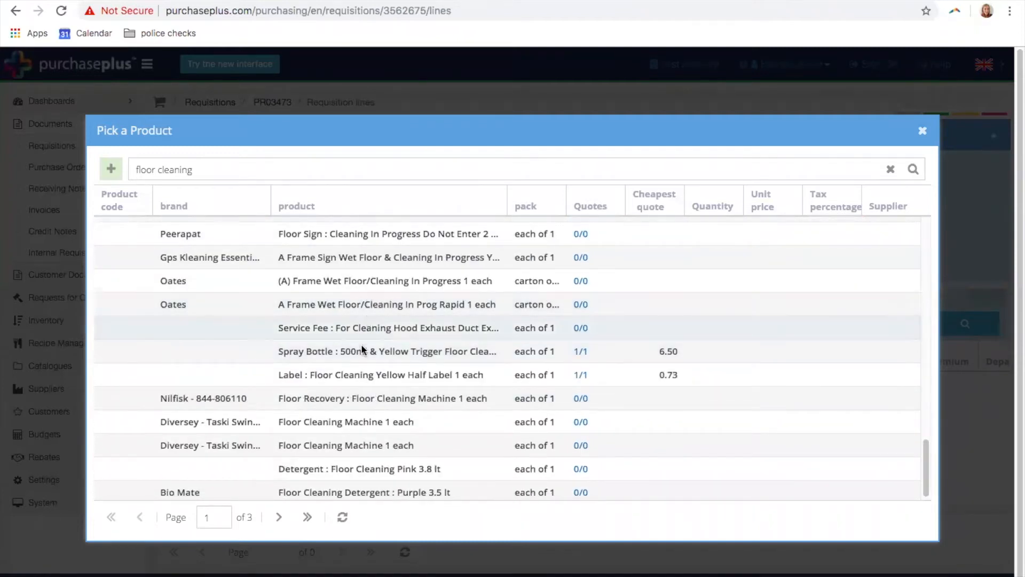
pyautogui.scroll(-1, 359, 390)
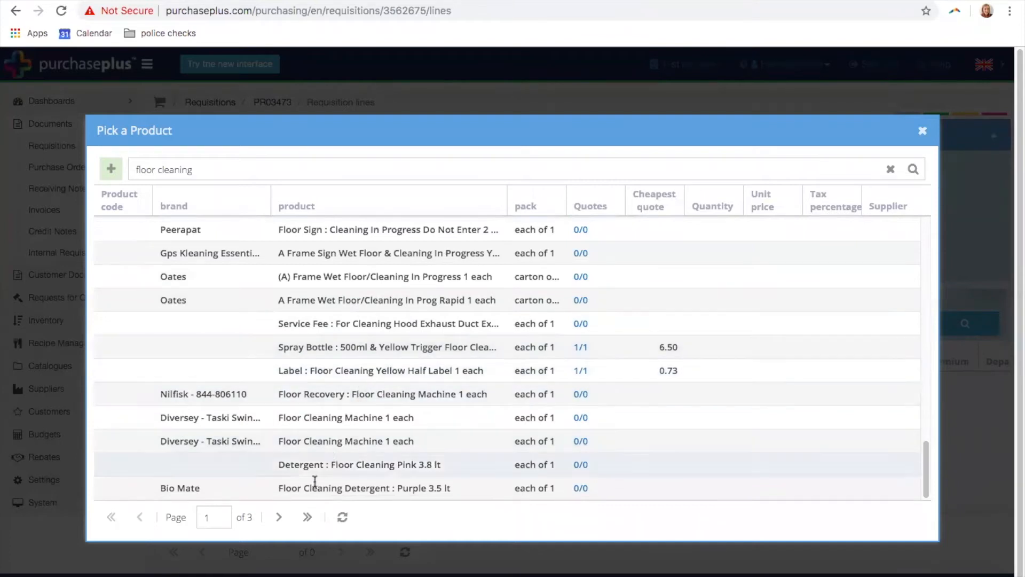
pyautogui.click(279, 518)
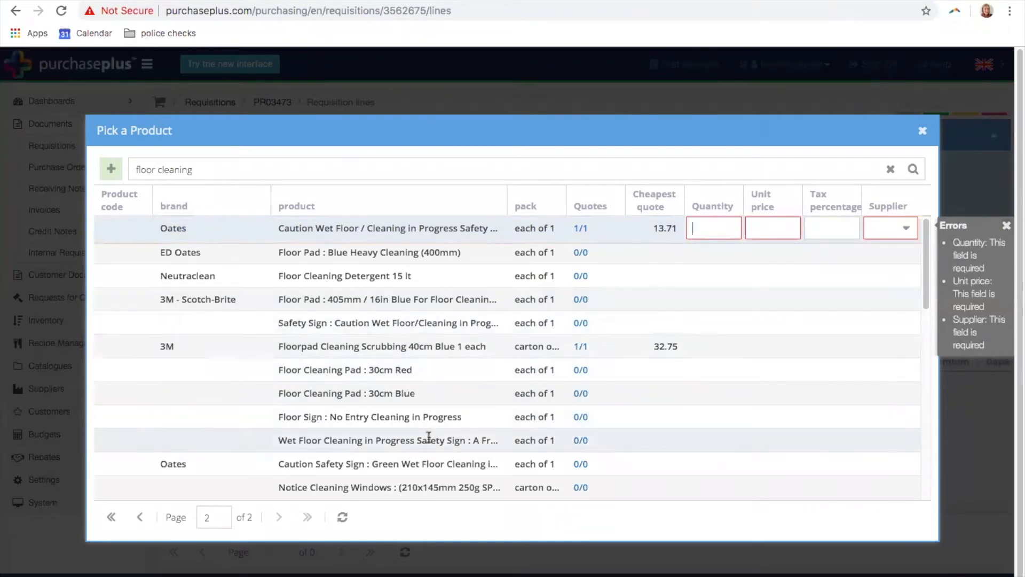
pyautogui.scroll(-4, 344, 383)
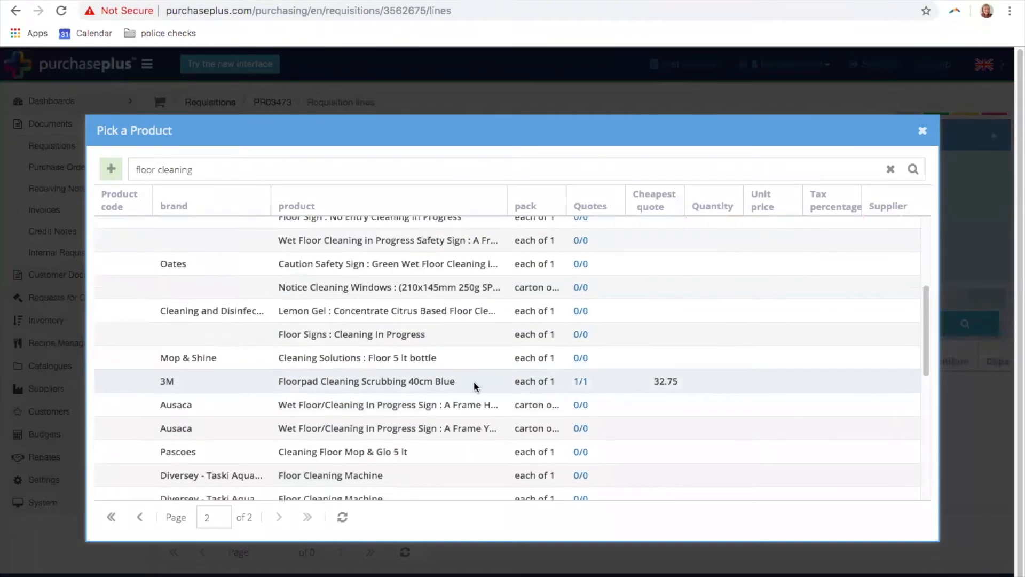
pyautogui.scroll(-4, 475, 385)
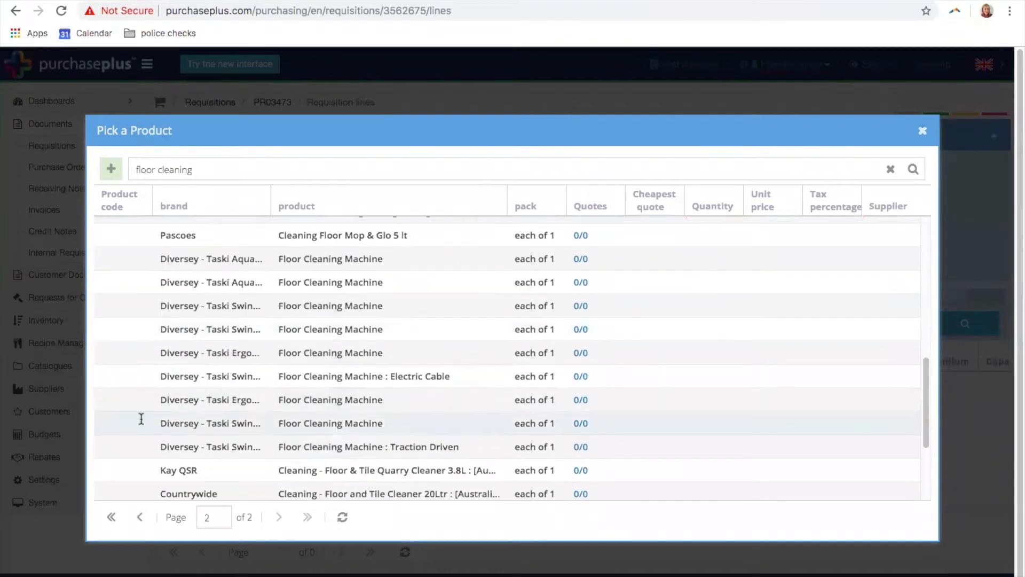
pyautogui.click(317, 422)
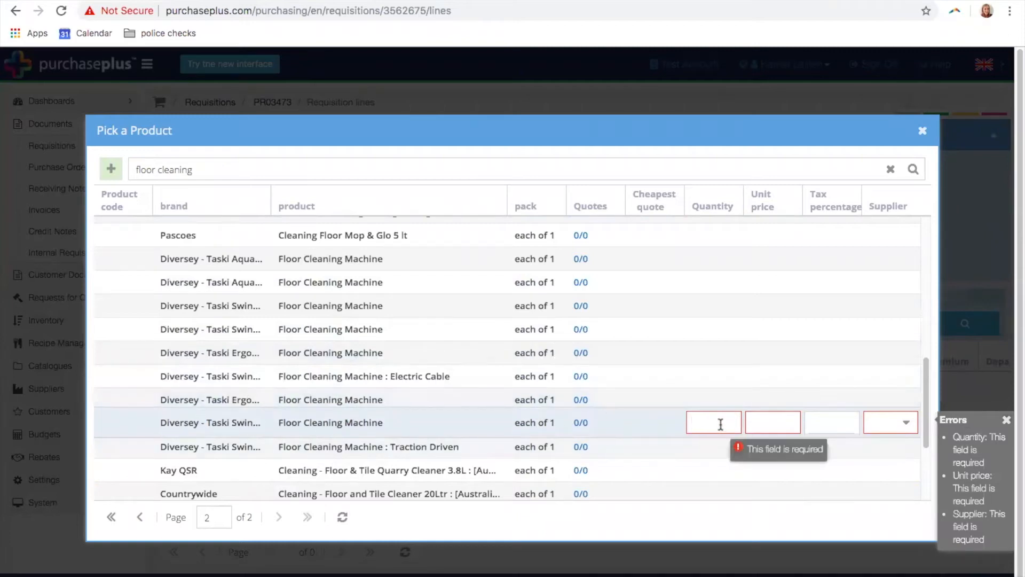
pyautogui.write('1')
pyautogui.press('Tab')
pyautogui.write('2600')
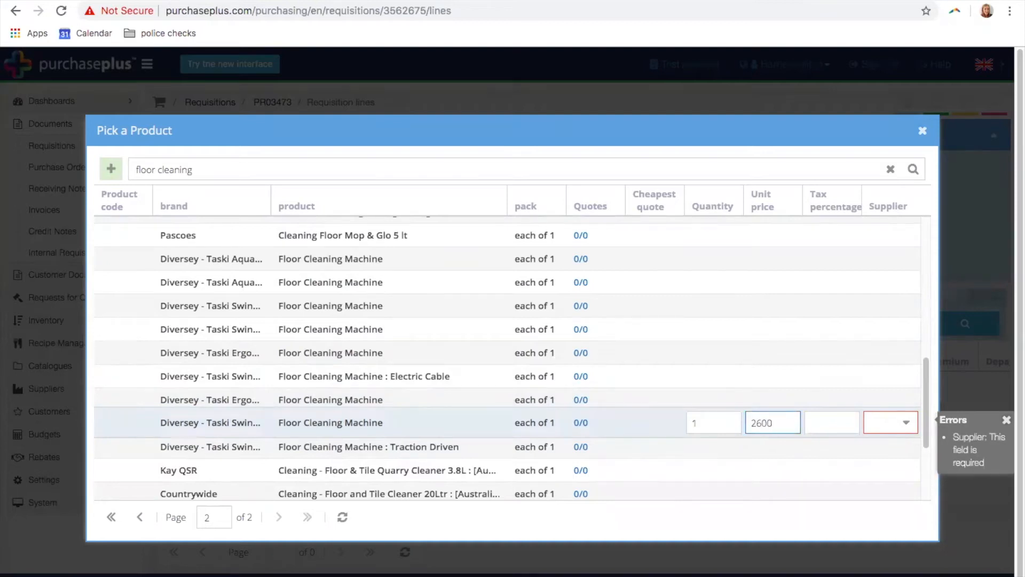
pyautogui.press('Tab')
pyautogui.write('10')
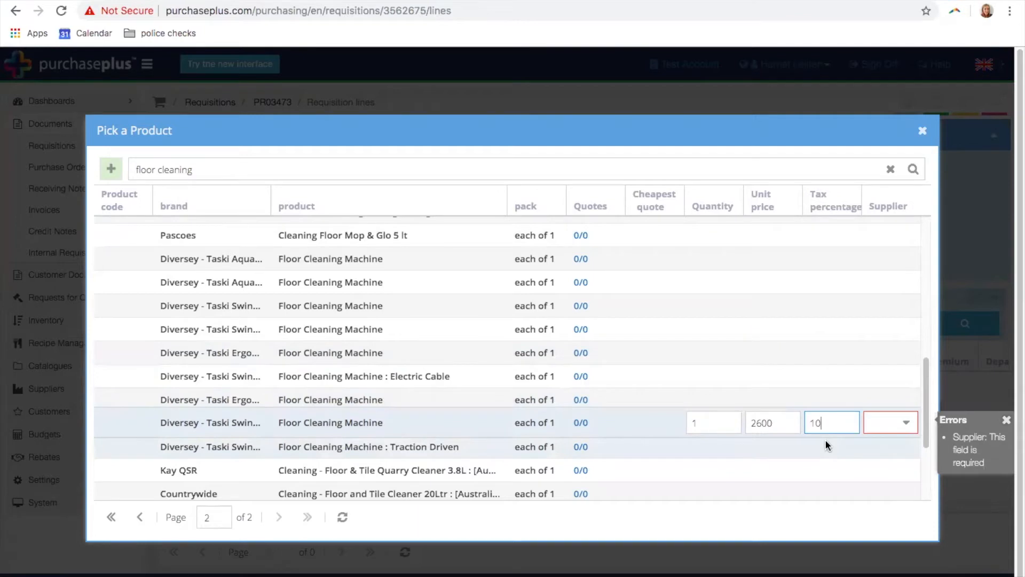
# Set the machine's supplier to bunning pty ltd, add it to the requisition, and close the product picker
pyautogui.click(907, 422)
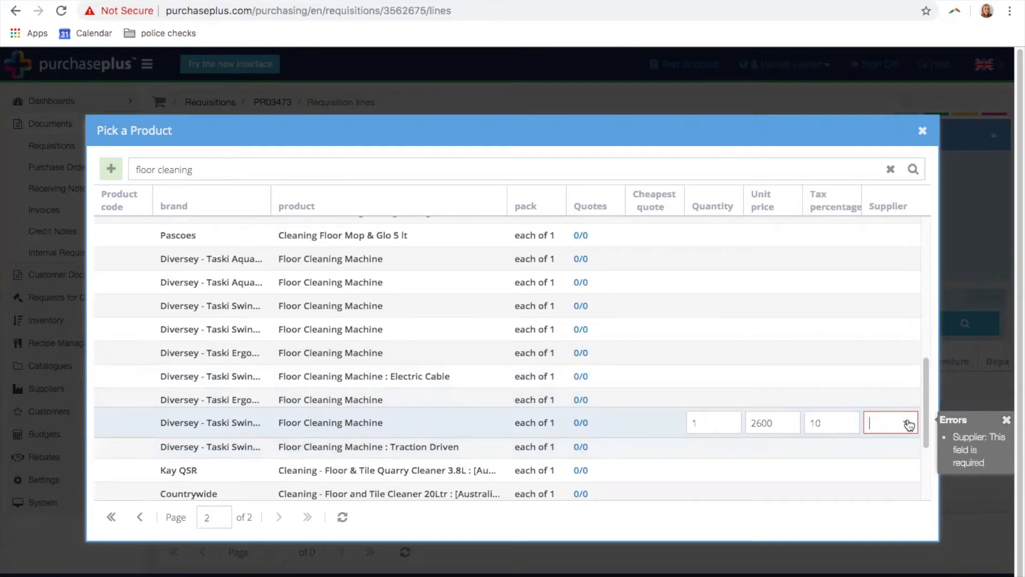
pyautogui.write('bunning')
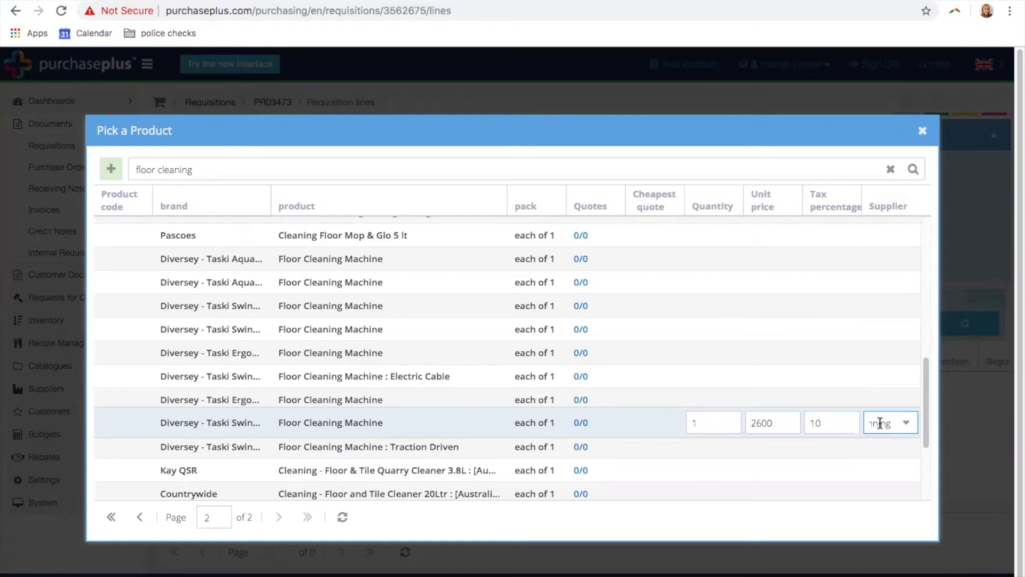
pyautogui.press('Return')
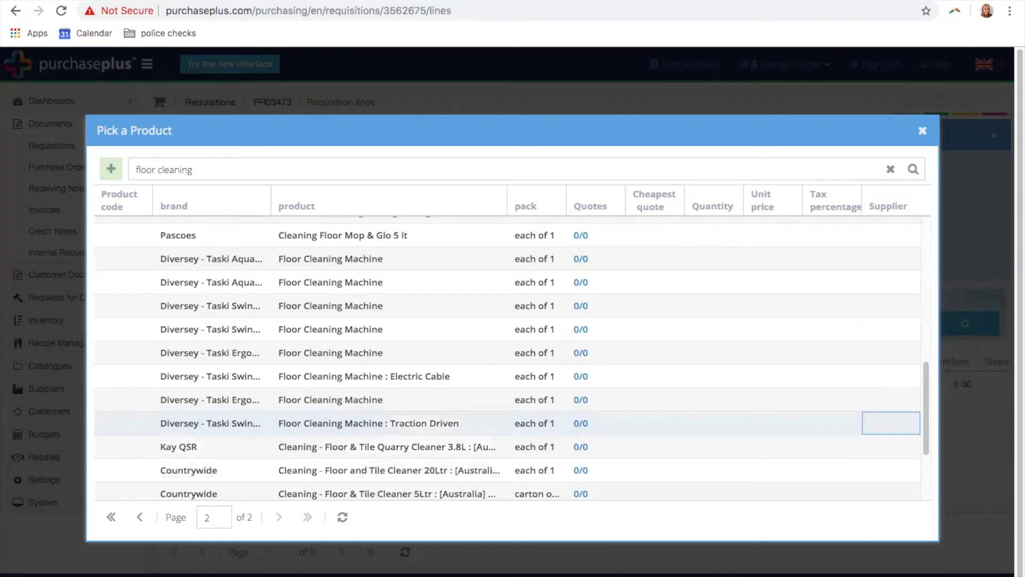
pyautogui.click(923, 131)
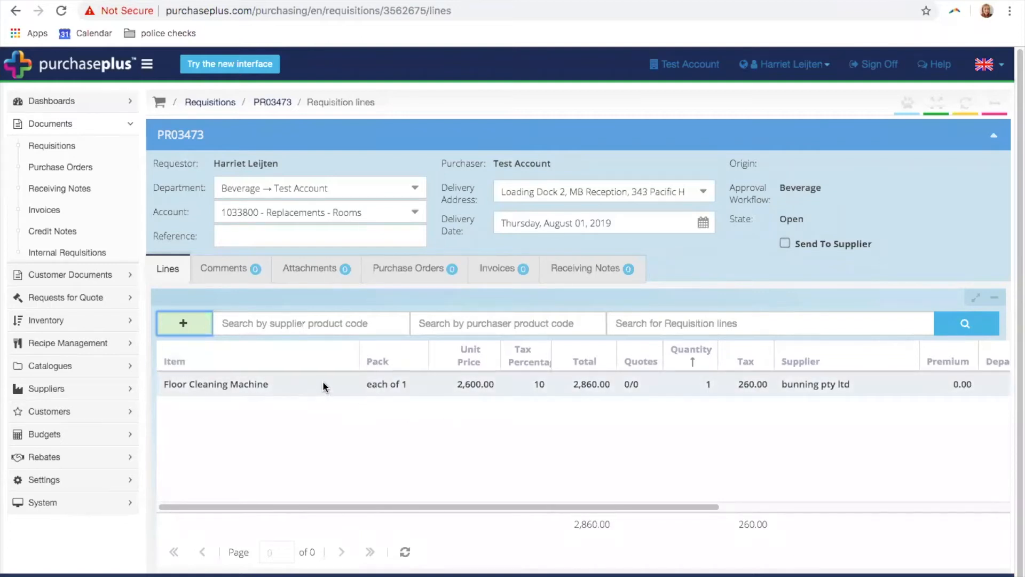
# Reopen the product picker from the requisition lines and search for "concrete floor polish"
pyautogui.click(183, 324)
pyautogui.click(359, 167)
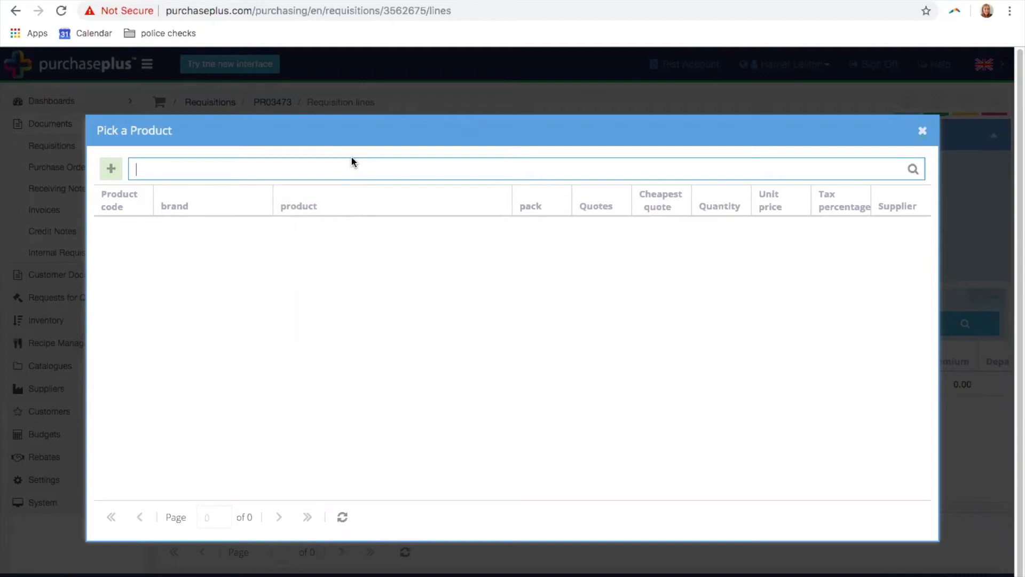
pyautogui.write('concrete floor polish')
pyautogui.press('Return')
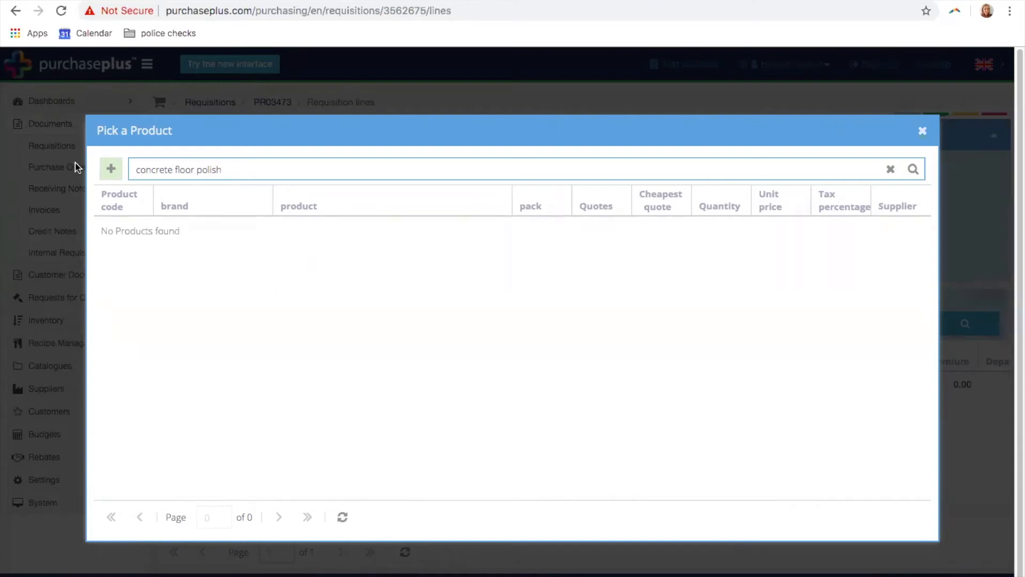
# Create a new requisition line for the concrete floor polish with bunning pty ltd as the supplier
pyautogui.click(114, 171)
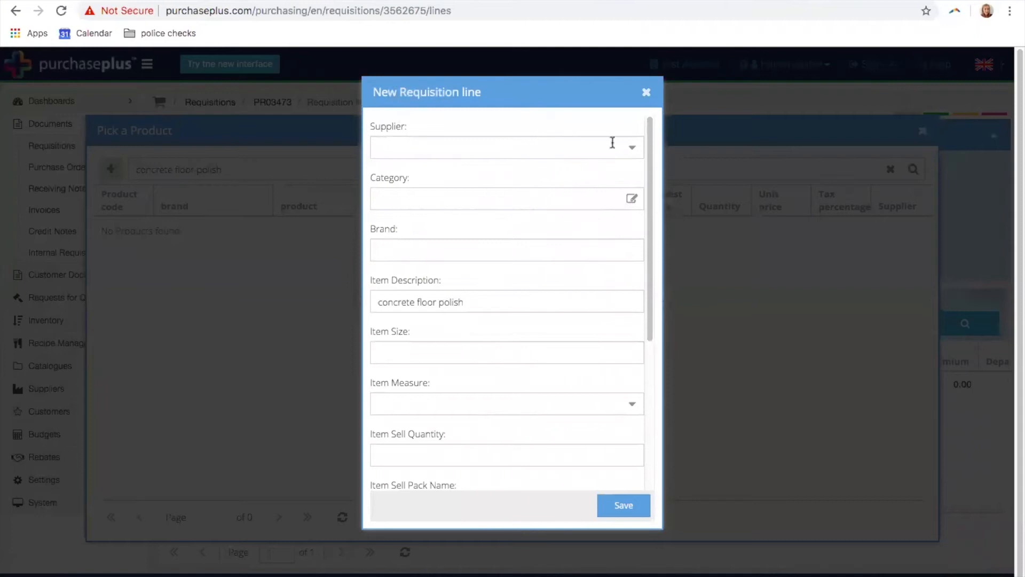
pyautogui.click(634, 149)
pyautogui.write('bunnin')
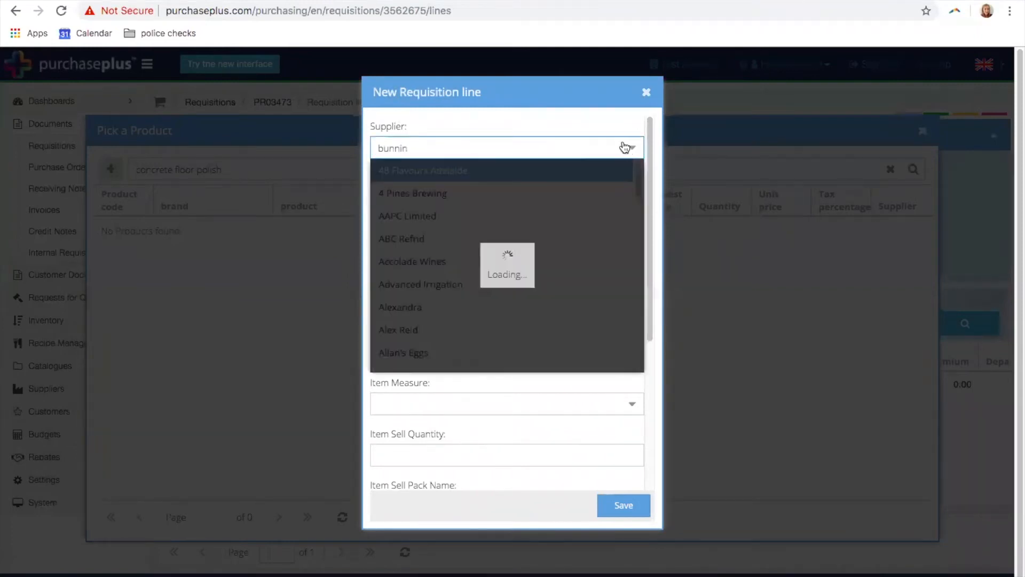
pyautogui.click(495, 171)
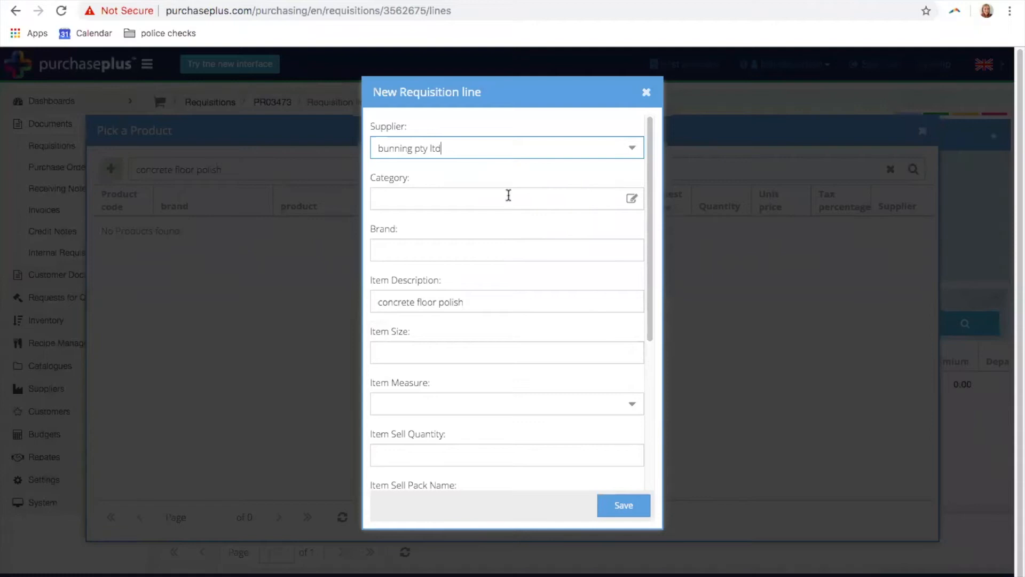
# Widen the category selection window and set the new line's category to Building and Construction
pyautogui.click(633, 201)
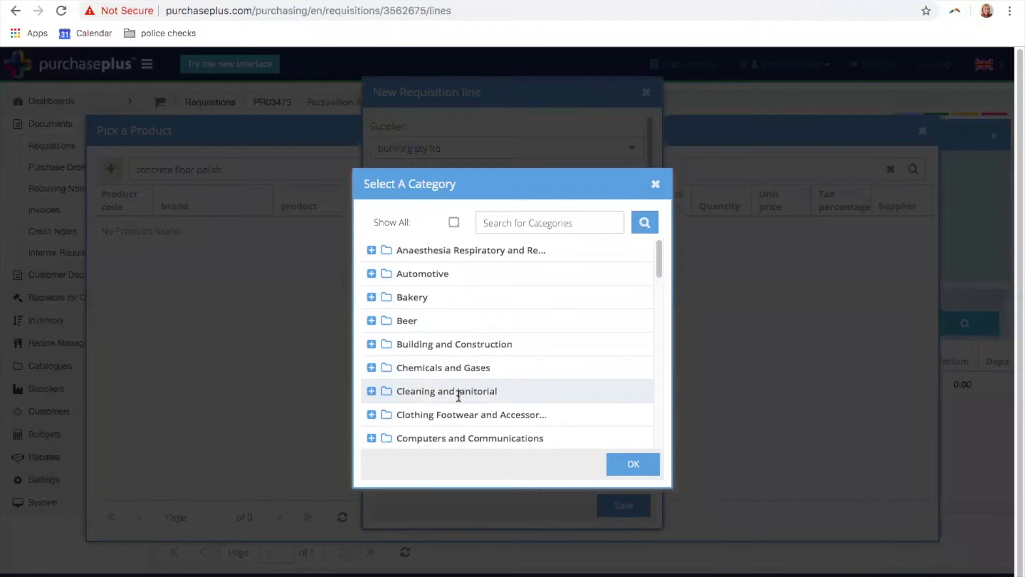
pyautogui.scroll(-3, 539, 377)
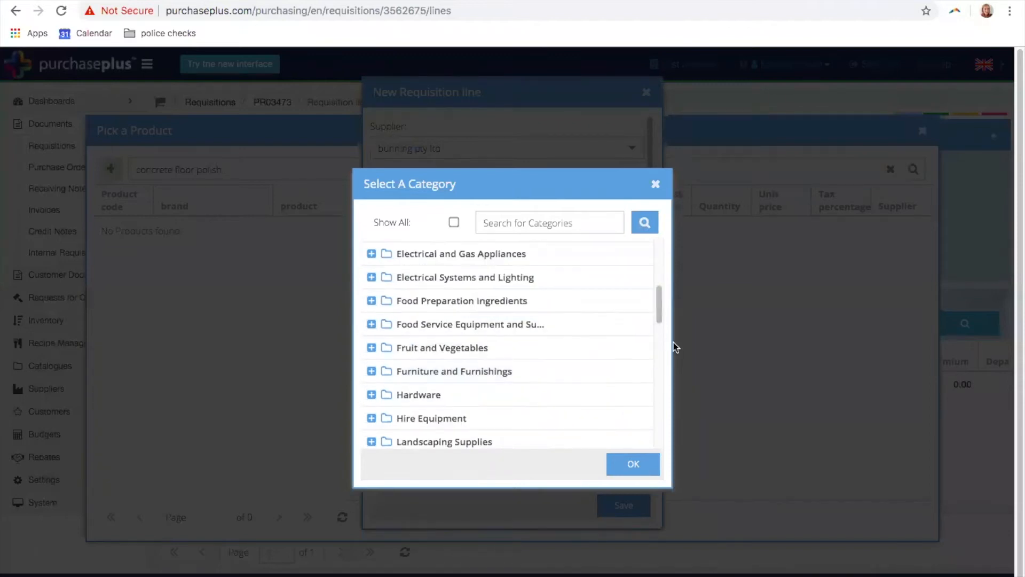
pyautogui.moveTo(671, 341); pyautogui.dragTo(760, 341)
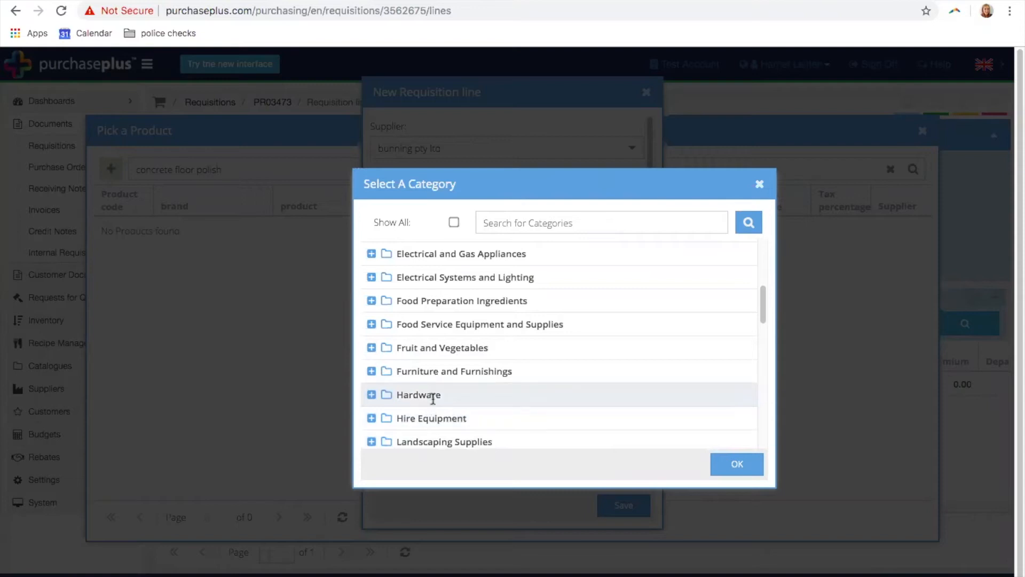
pyautogui.scroll(-1, 459, 411)
pyautogui.scroll(-5, 460, 410)
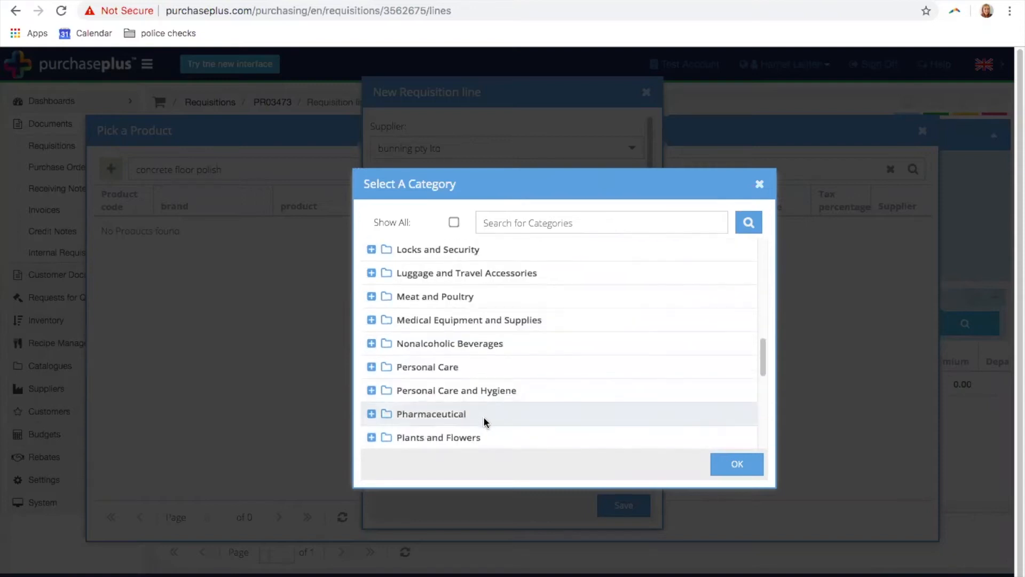
pyautogui.scroll(-6, 484, 419)
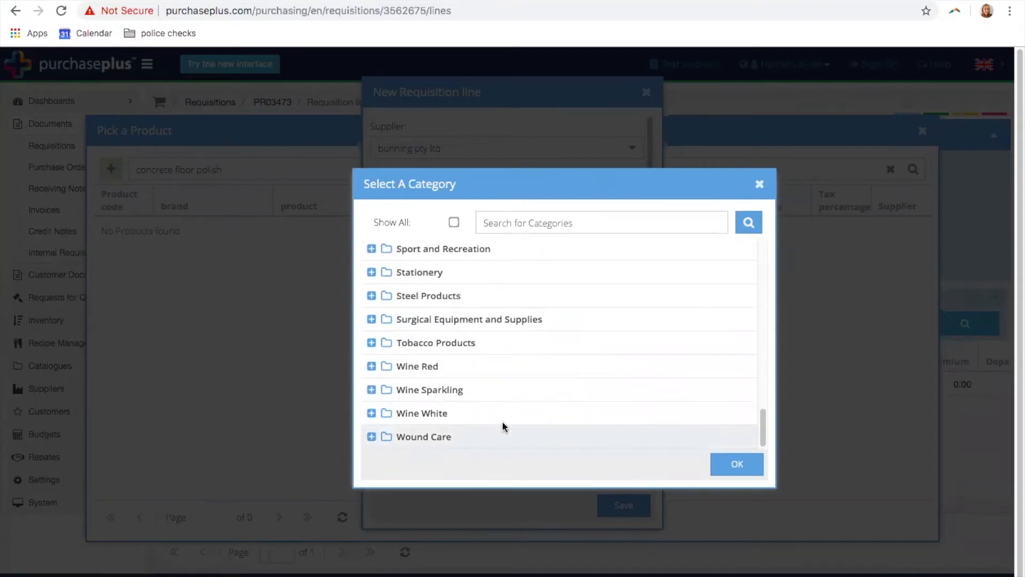
pyautogui.scroll(8, 488, 368)
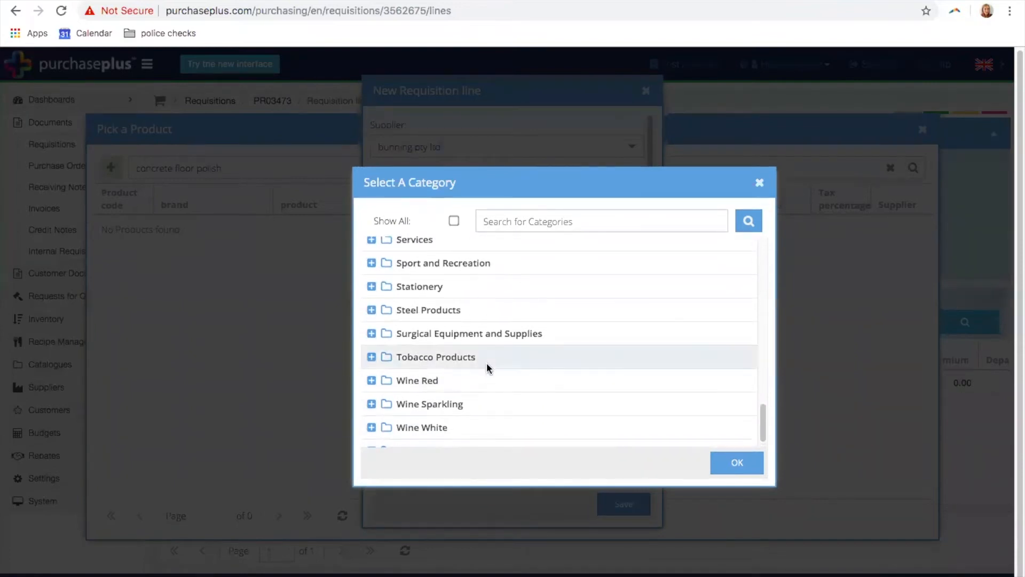
pyautogui.scroll(1, 469, 373)
pyautogui.scroll(3, 479, 355)
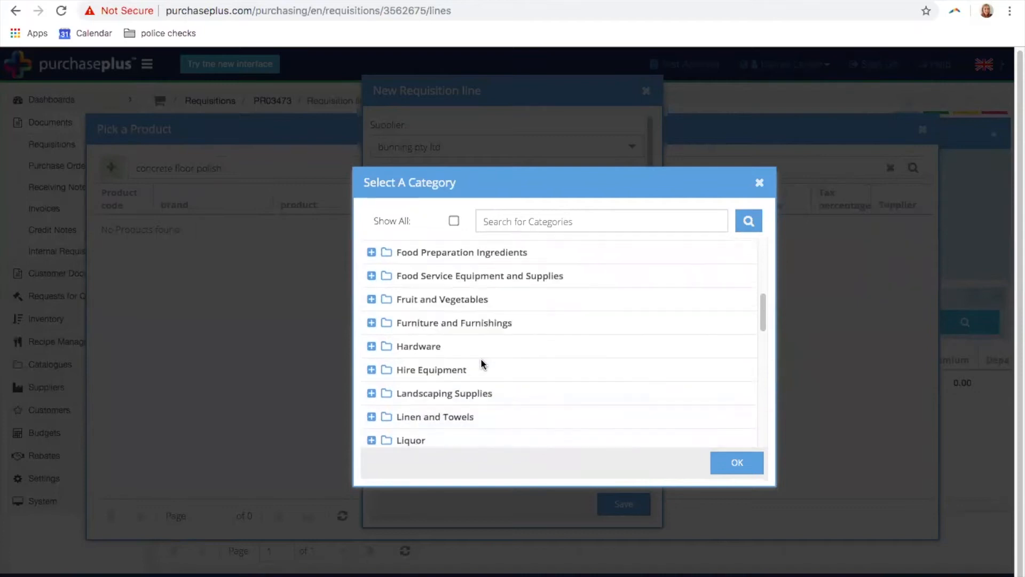
pyautogui.scroll(2, 478, 374)
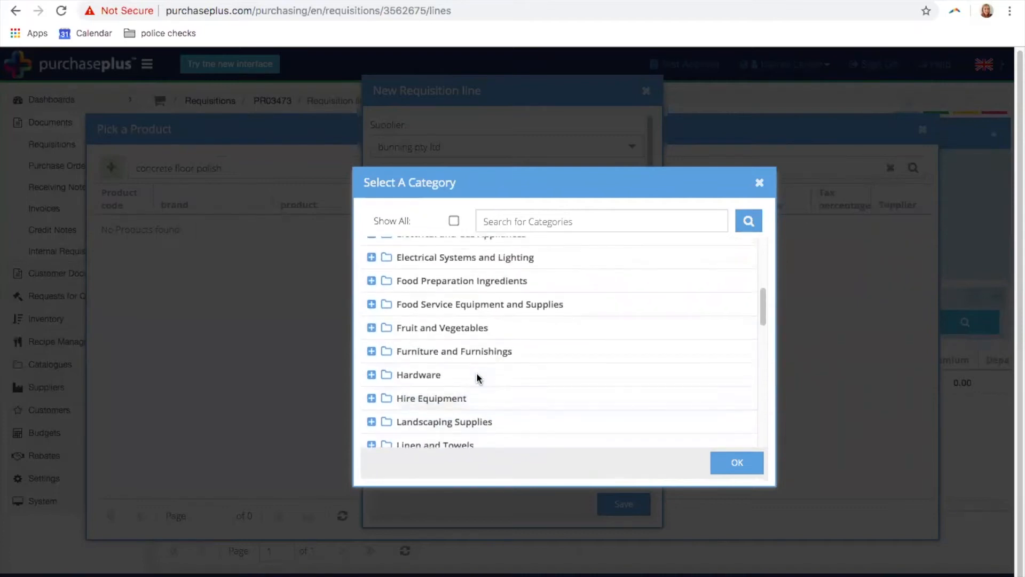
pyautogui.scroll(1, 477, 372)
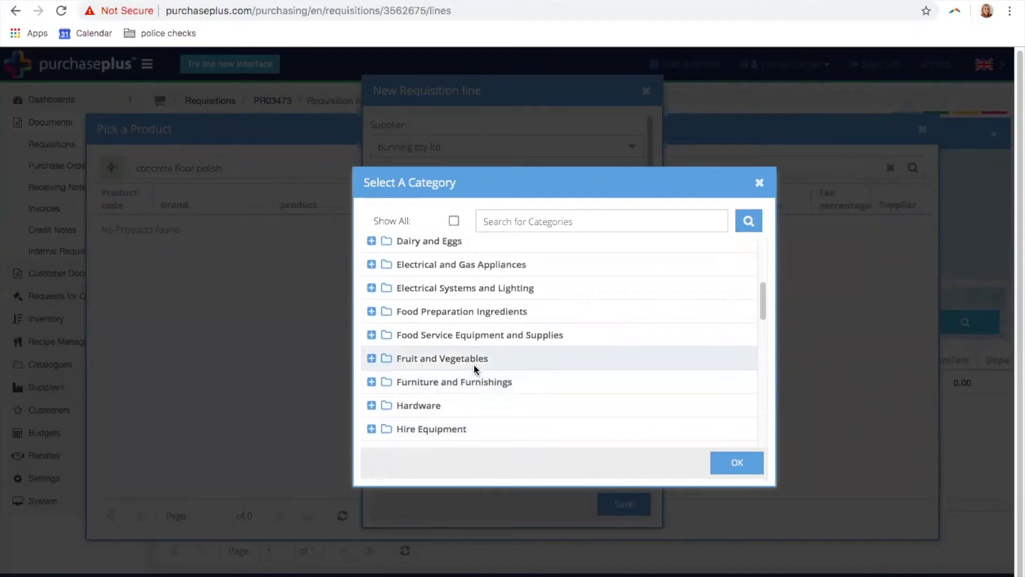
pyautogui.scroll(8, 473, 366)
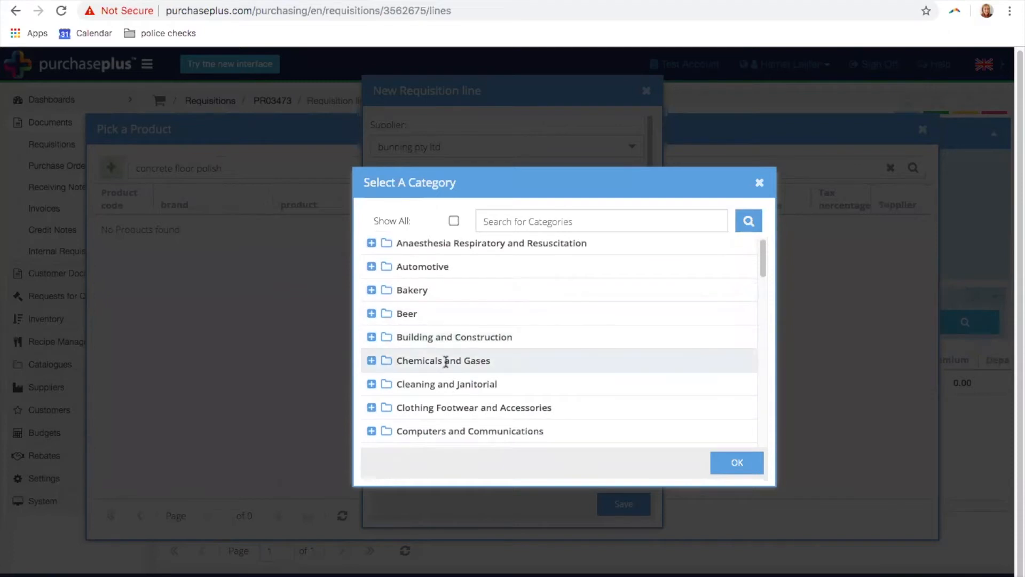
pyautogui.click(489, 338)
pyautogui.click(742, 462)
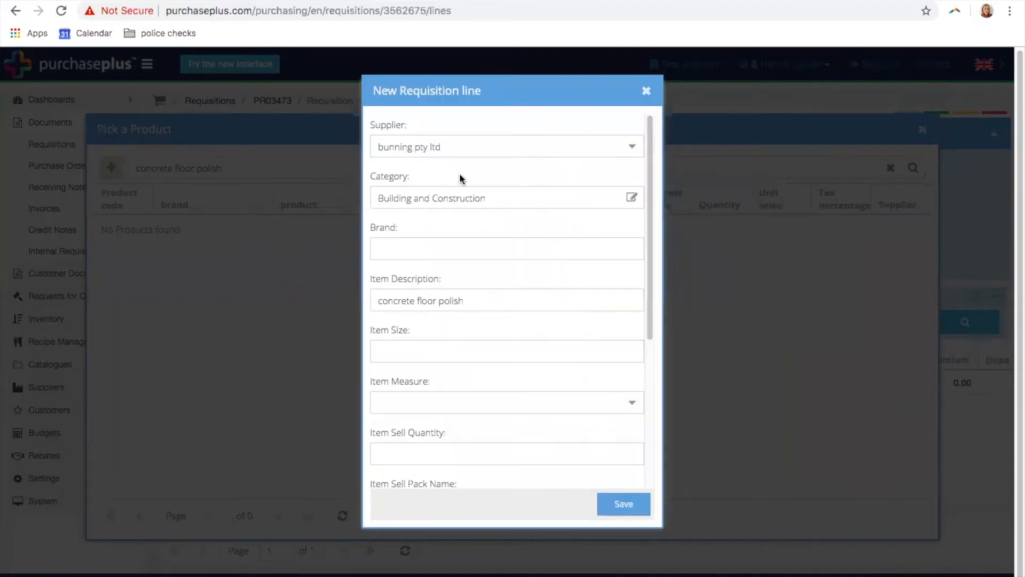
# Capitalise the new line's item description as "Concrete floor polish", leaving the brand empty
pyautogui.click(446, 246)
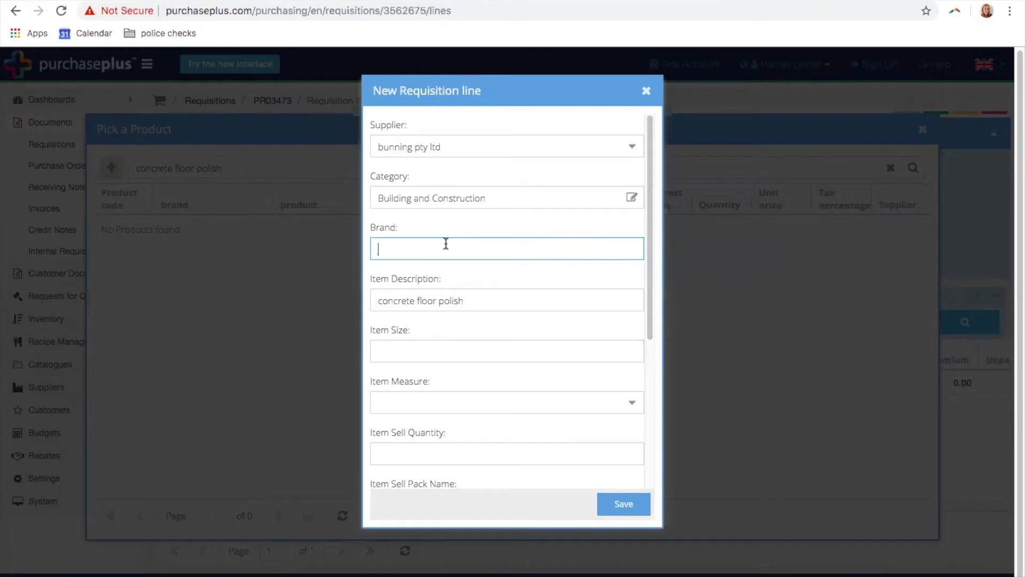
pyautogui.click(382, 302)
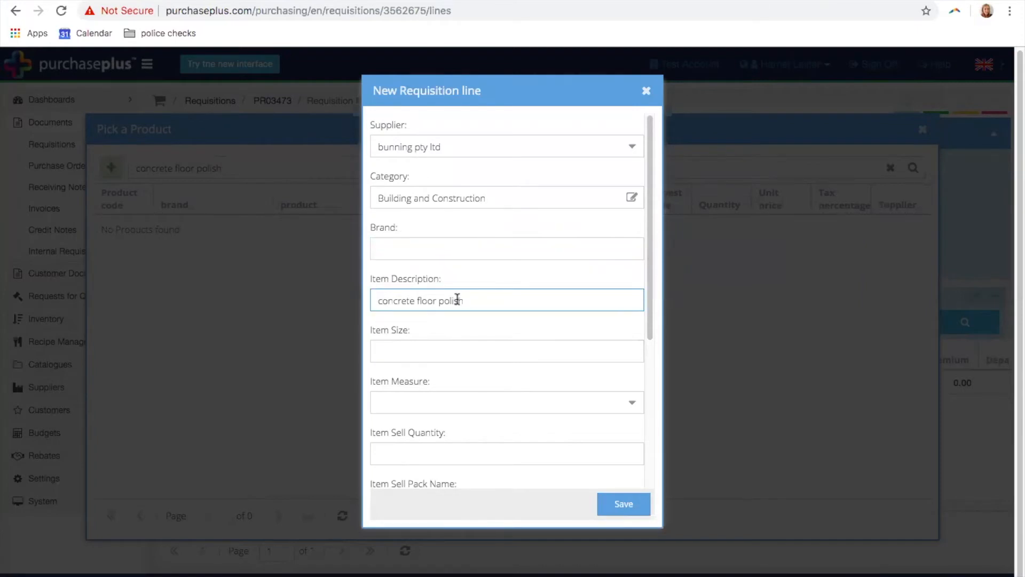
pyautogui.press('Delete')
pyautogui.write('C')
pyautogui.scroll(-3, 472, 319)
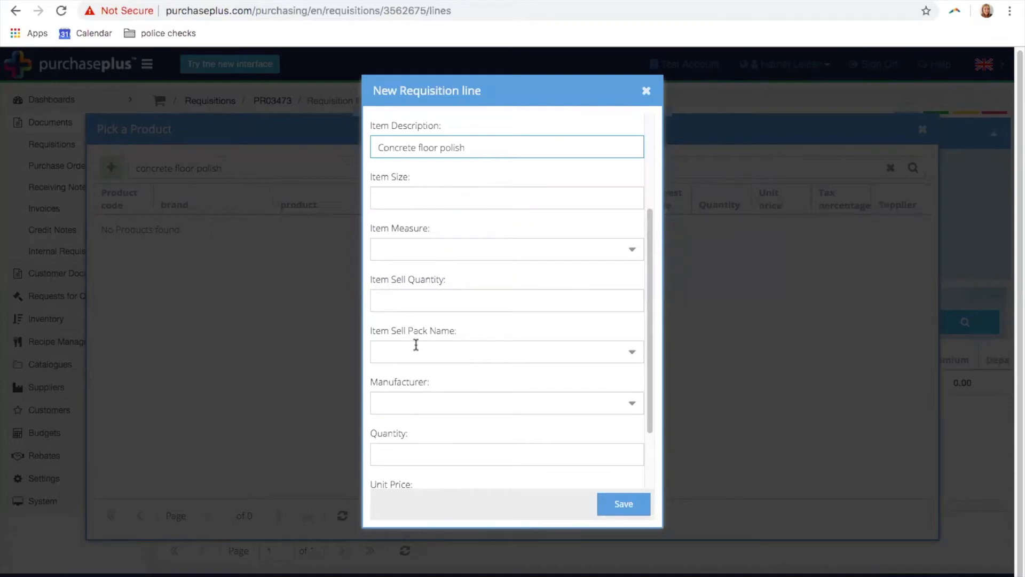
pyautogui.moveTo(650, 220); pyautogui.dragTo(652, 192)
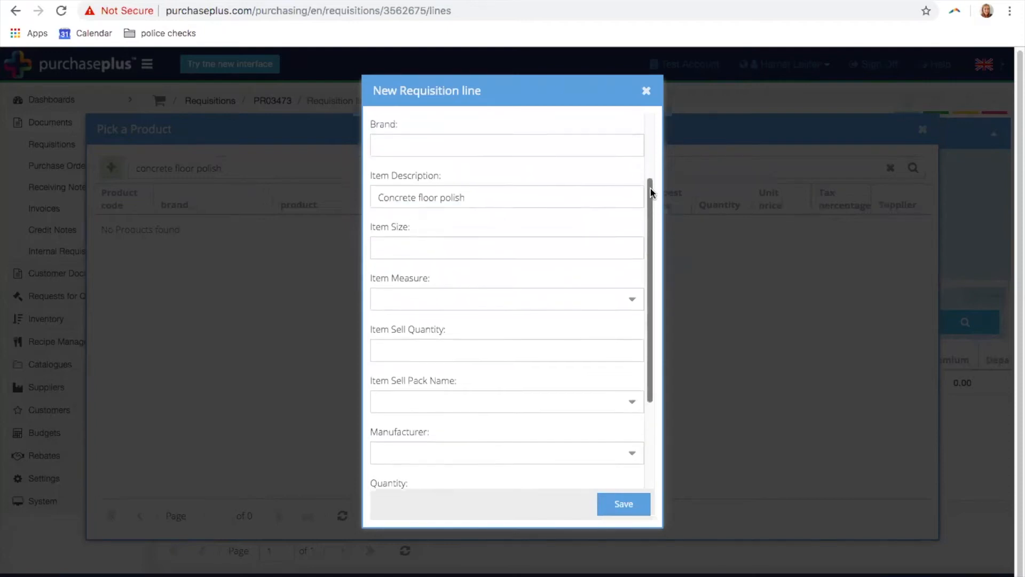
# Set the new line's item size to 1 and its item measure to lt
pyautogui.click(422, 248)
pyautogui.click(432, 299)
pyautogui.click(433, 258)
pyautogui.click(429, 296)
pyautogui.click(430, 251)
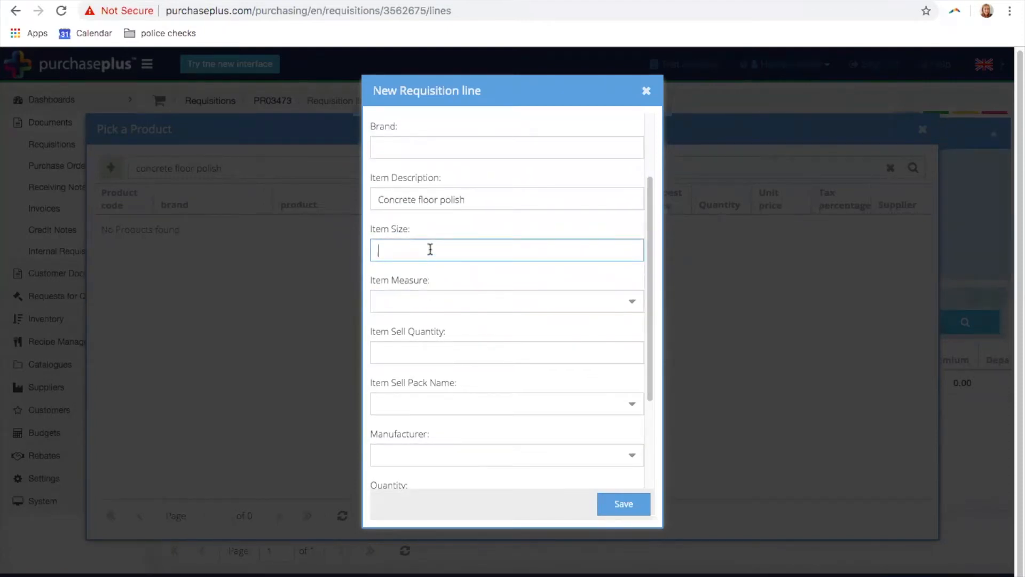
pyautogui.write('1')
pyautogui.press('Tab')
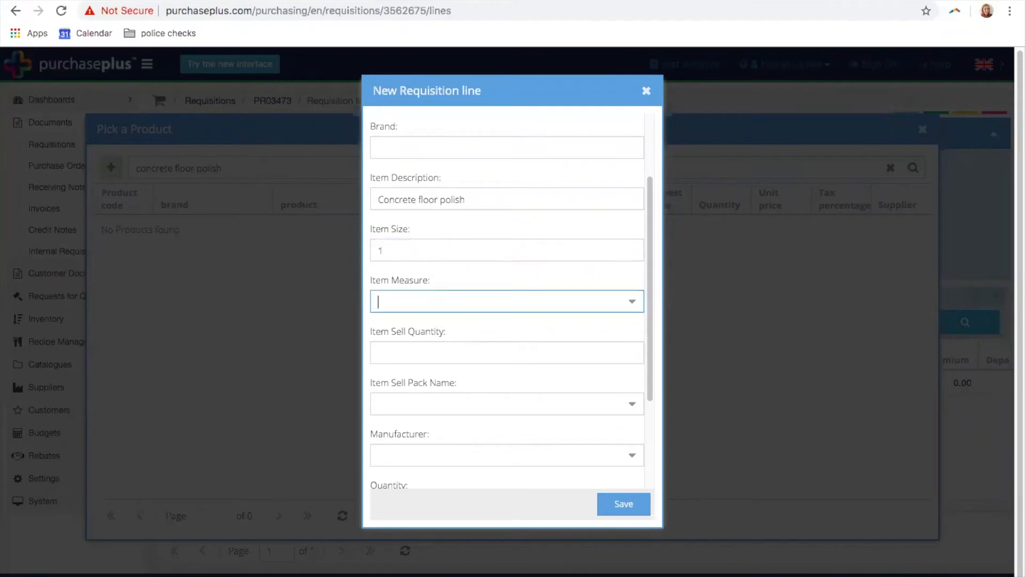
pyautogui.write('lt')
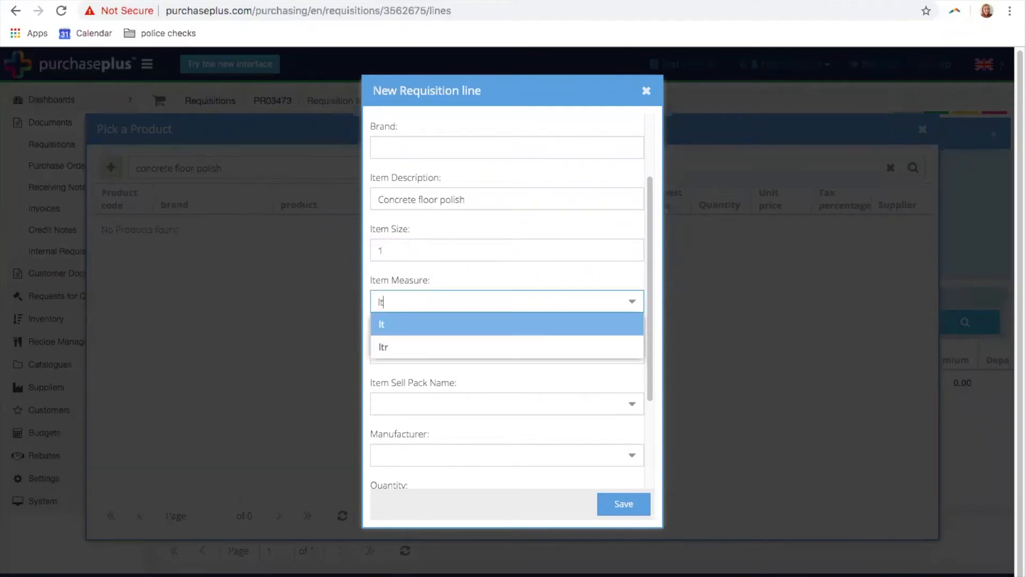
pyautogui.click(424, 327)
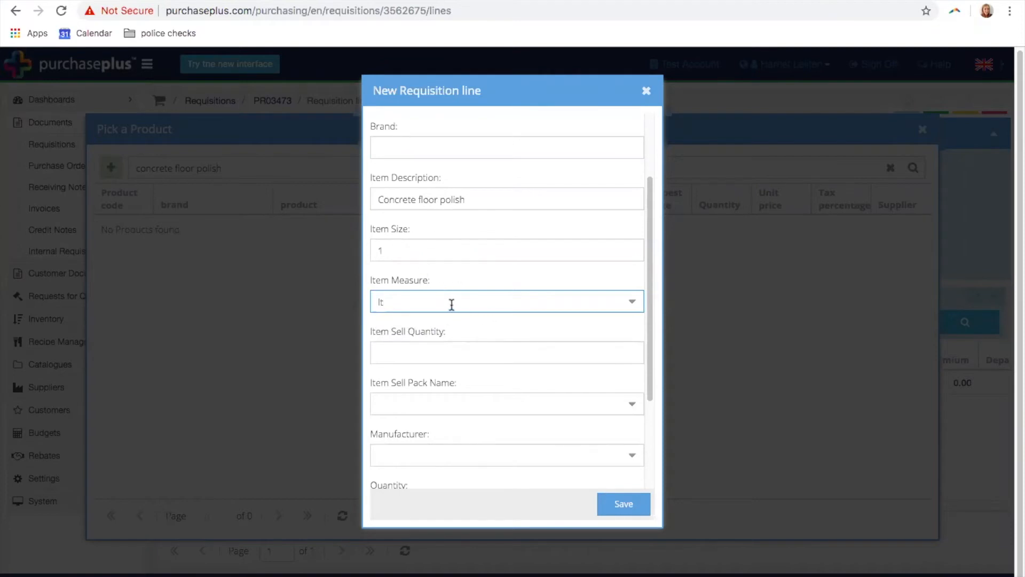
# Set the line's item sell quantity to 3 and its sell pack name to pack
pyautogui.click(422, 351)
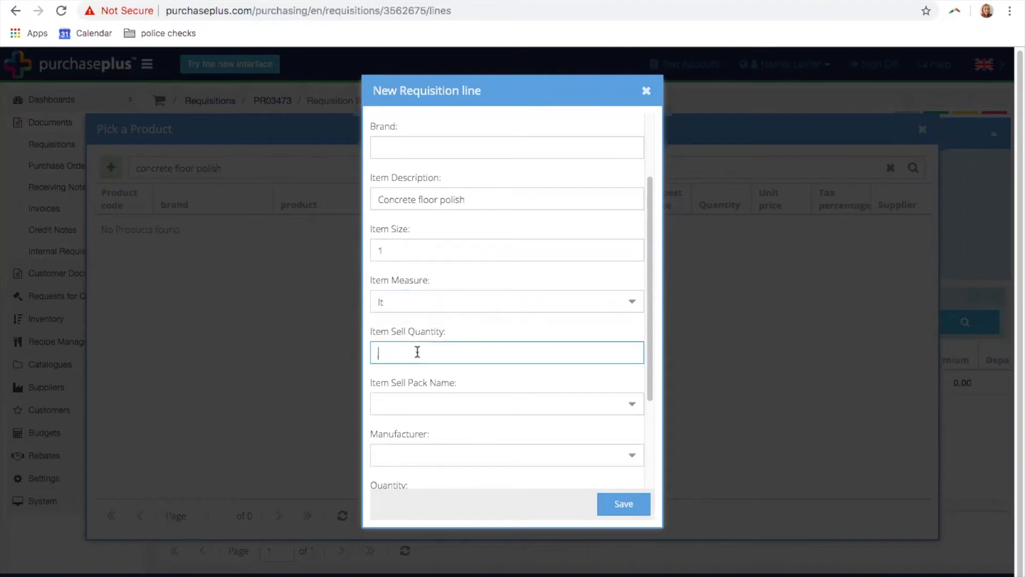
pyautogui.write('3')
pyautogui.press('Tab')
pyautogui.write('pack')
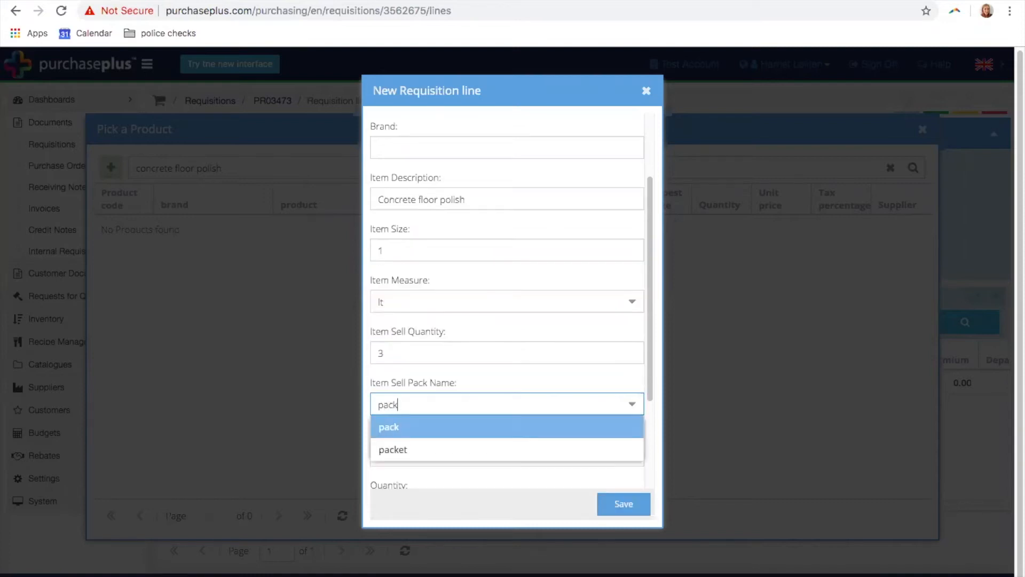
pyautogui.press('Return')
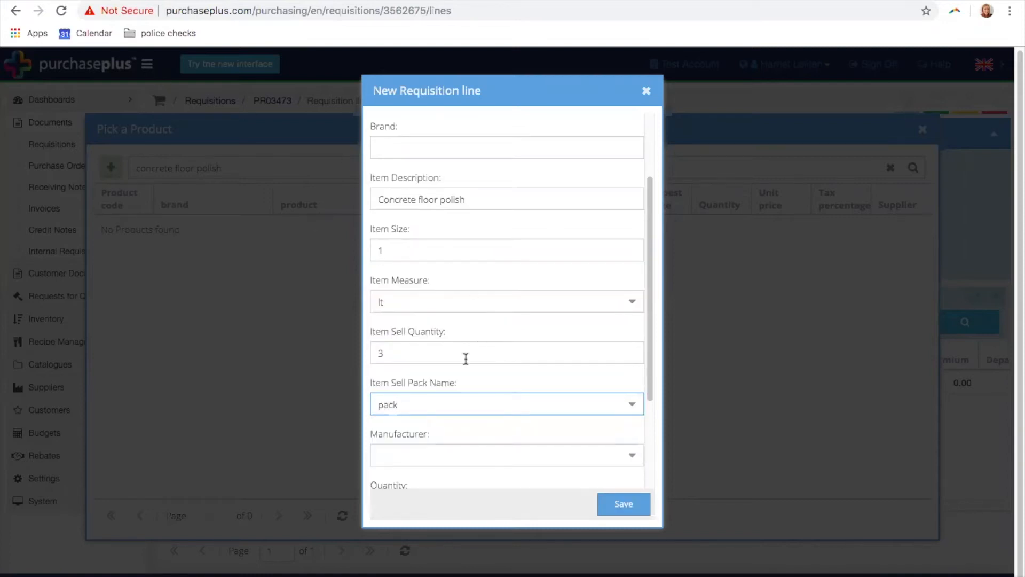
# Change the item sell quantity to 12 and the sell pack name to case
pyautogui.hotkey('shift', 'Tab')
pyautogui.write('12')
pyautogui.press('Tab')
pyautogui.write('case')
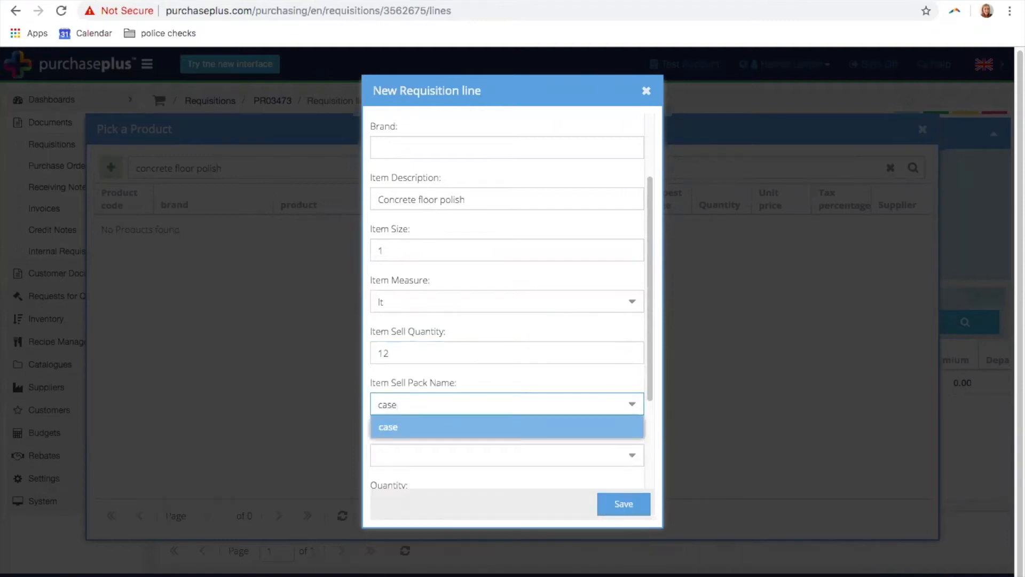
pyautogui.click(427, 426)
# Clear the line's sell pack name, sell quantity, item measure and item size
pyautogui.moveTo(427, 408); pyautogui.dragTo(351, 404)
pyautogui.press('BackSpace')
pyautogui.hotkey('shift', 'Tab')
pyautogui.press('BackSpace')
pyautogui.hotkey('shift', 'Tab')
pyautogui.press('BackSpace')
pyautogui.hotkey('shift', 'Tab')
pyautogui.press('BackSpace')
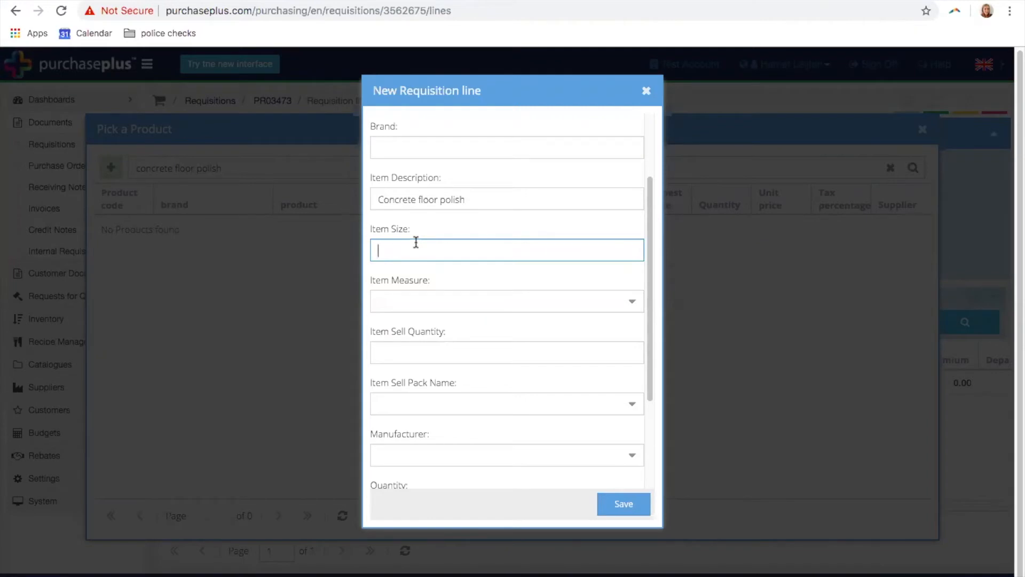
# Enter an item size of 1 with hour as the item measure
pyautogui.write('1')
pyautogui.press('Tab')
pyautogui.write('hour')
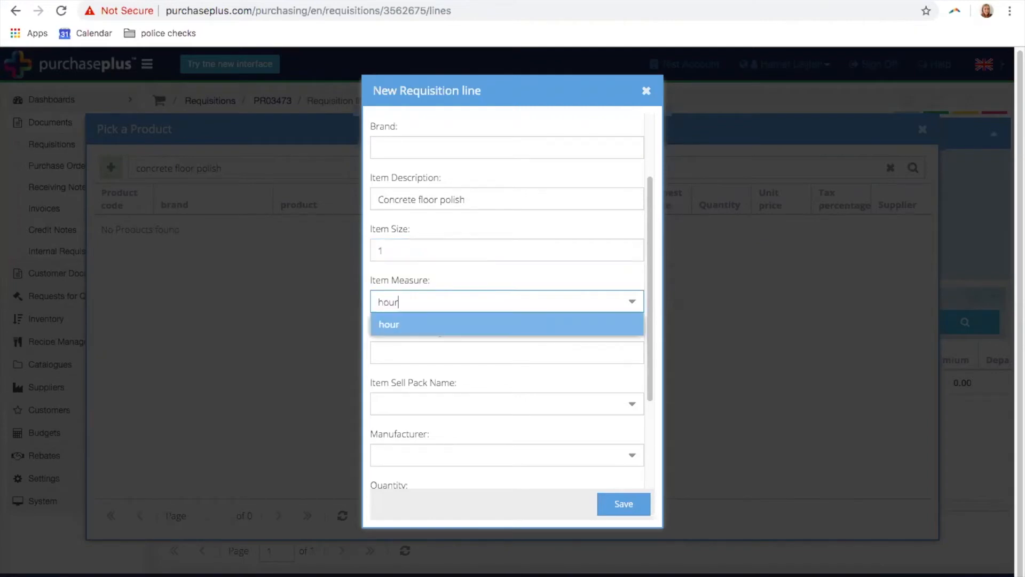
pyautogui.click(398, 325)
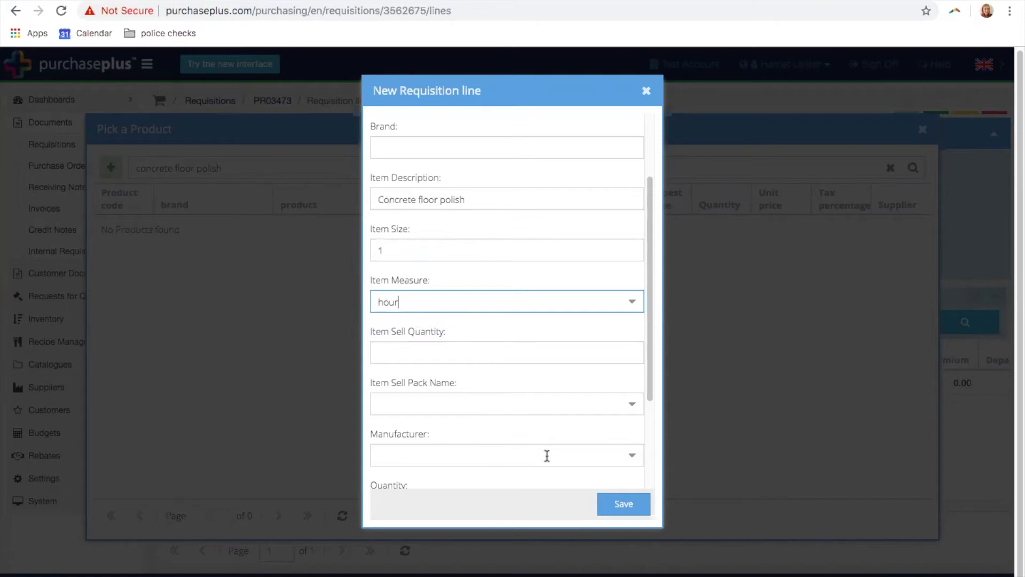
# Replace the line's item measure with lt
pyautogui.moveTo(408, 301); pyautogui.dragTo(350, 300)
pyautogui.write('lt')
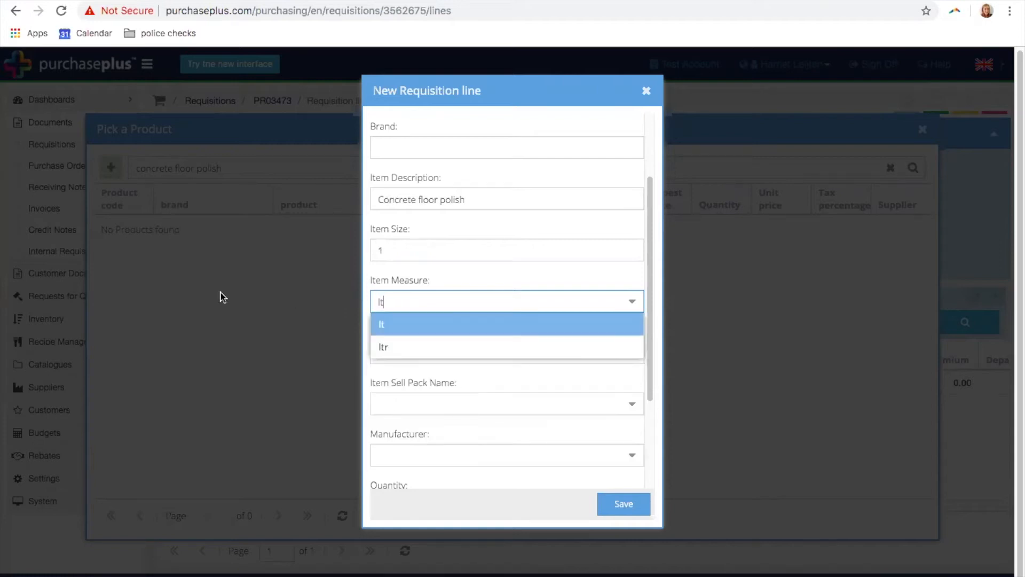
pyautogui.click(390, 324)
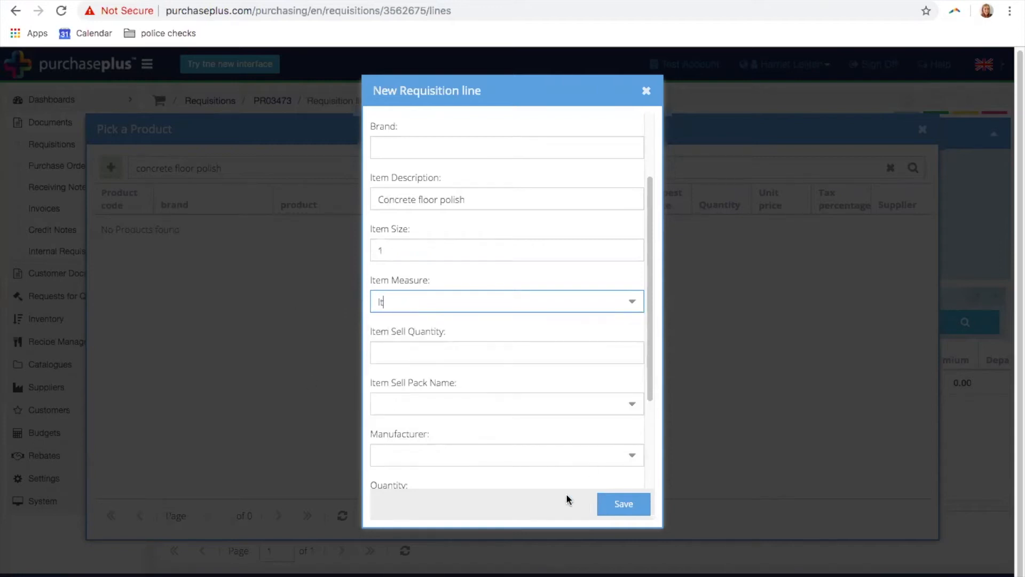
# Set the line's quantity to 2, unit price to 10 and tax percentage to 10, leave the manufacturer empty, and save the line
pyautogui.scroll(2, 507, 418)
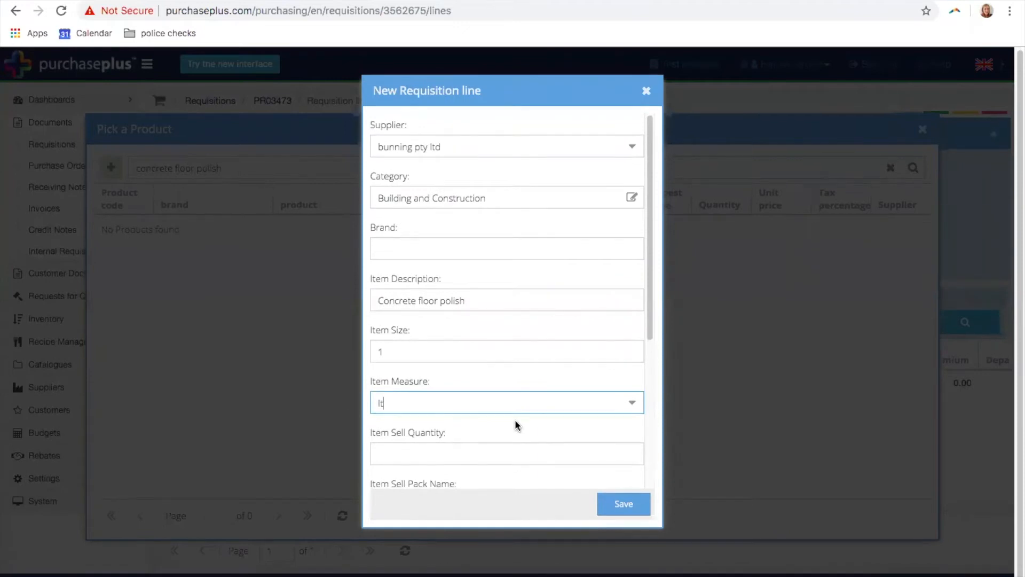
pyautogui.scroll(-5, 514, 424)
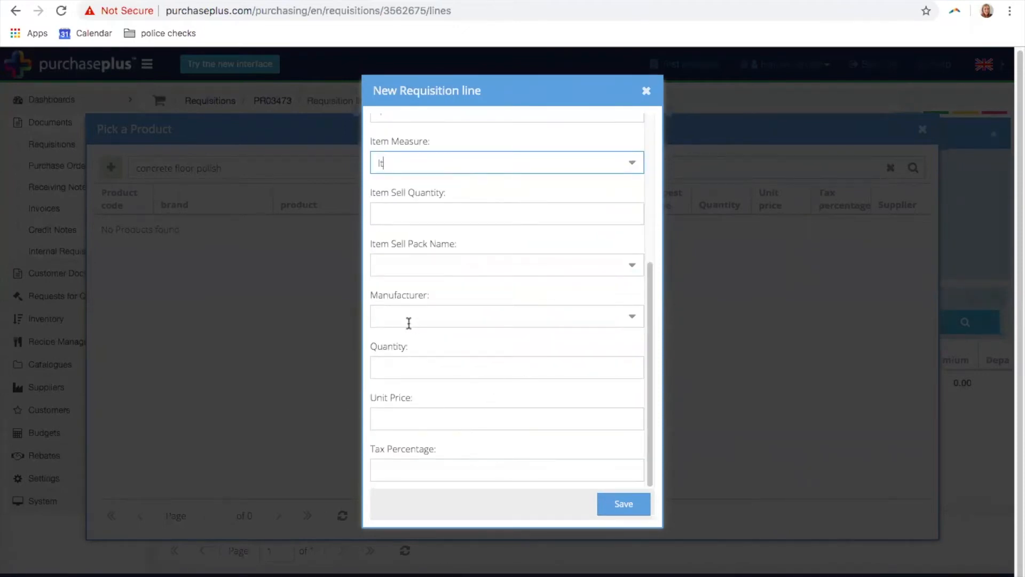
pyautogui.click(631, 323)
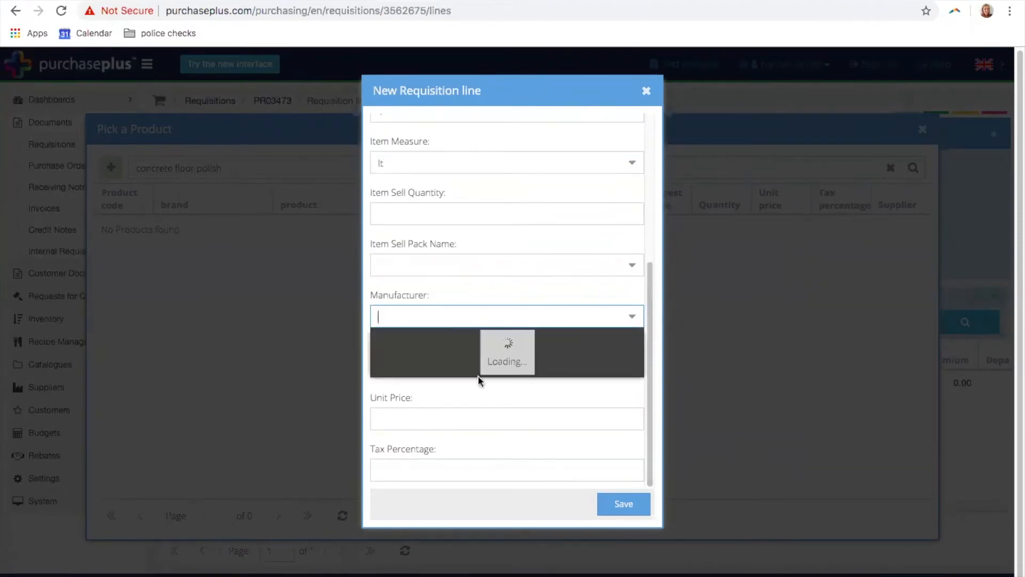
pyautogui.click(395, 367)
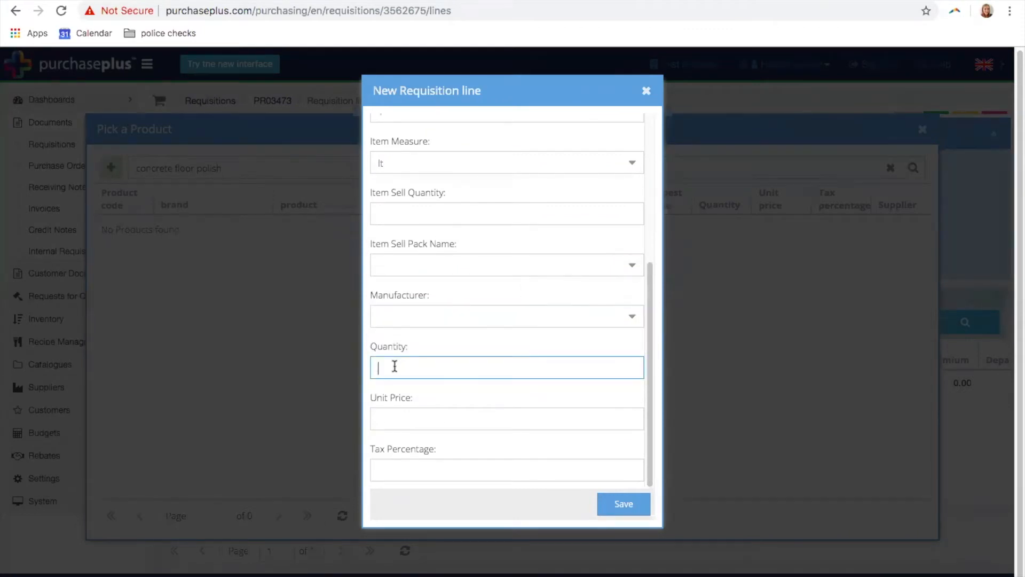
pyautogui.write('2')
pyautogui.click(418, 417)
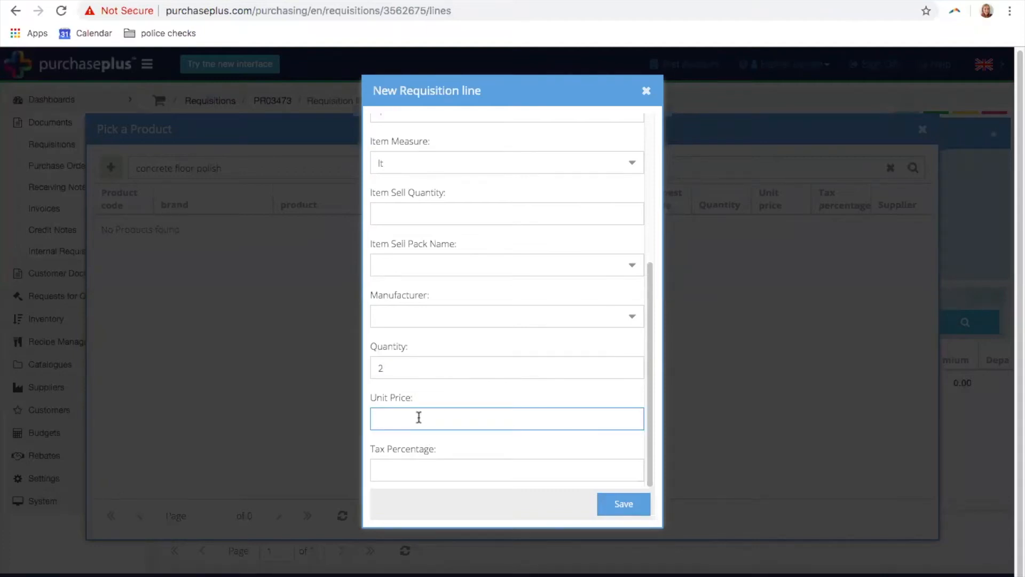
pyautogui.write('10')
pyautogui.press('Tab')
pyautogui.write('10')
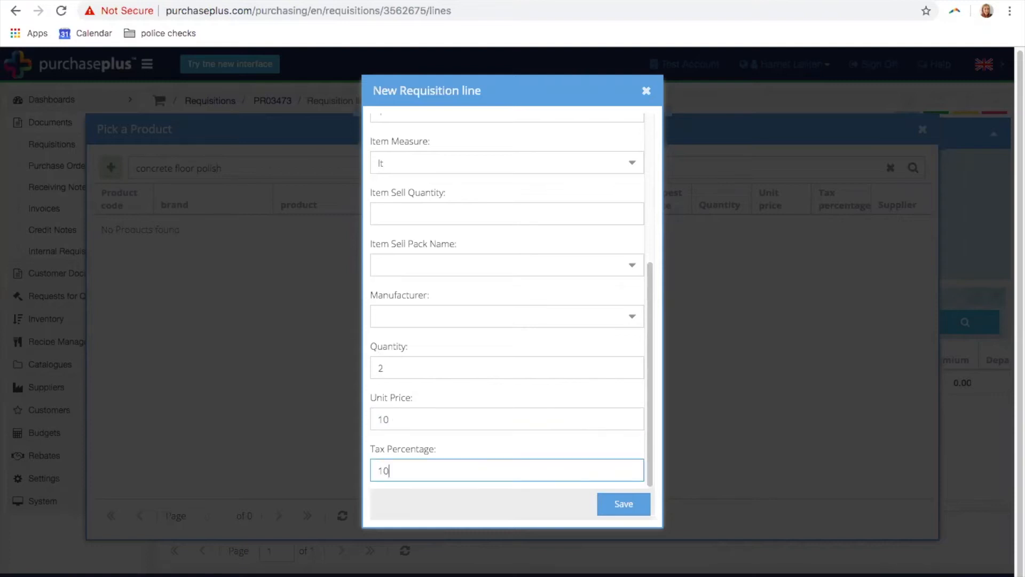
pyautogui.click(619, 502)
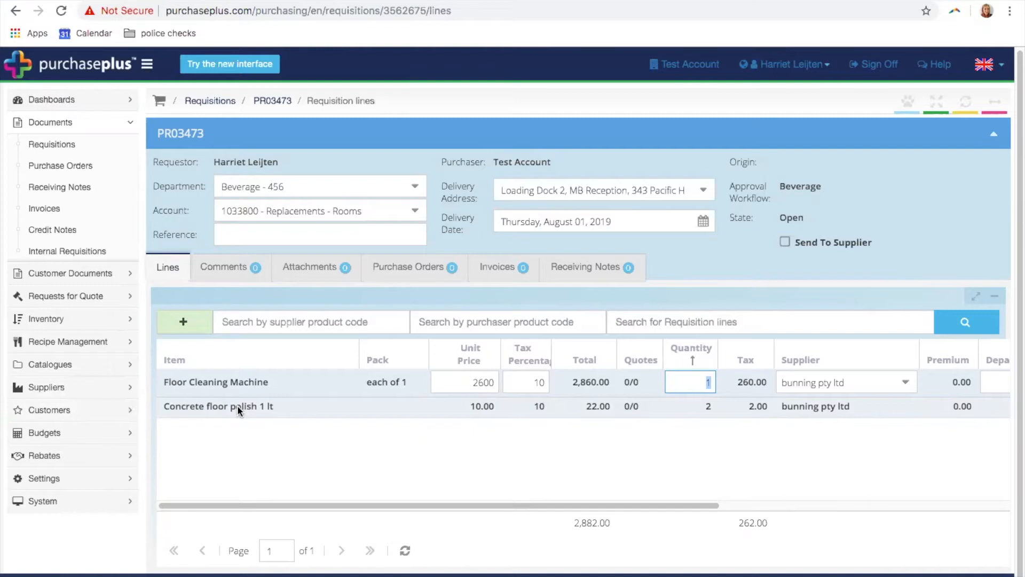
# Look up "concrete floor polish" in the product picker, select the matching product, and close the picker without adding it
pyautogui.click(185, 324)
pyautogui.click(470, 167)
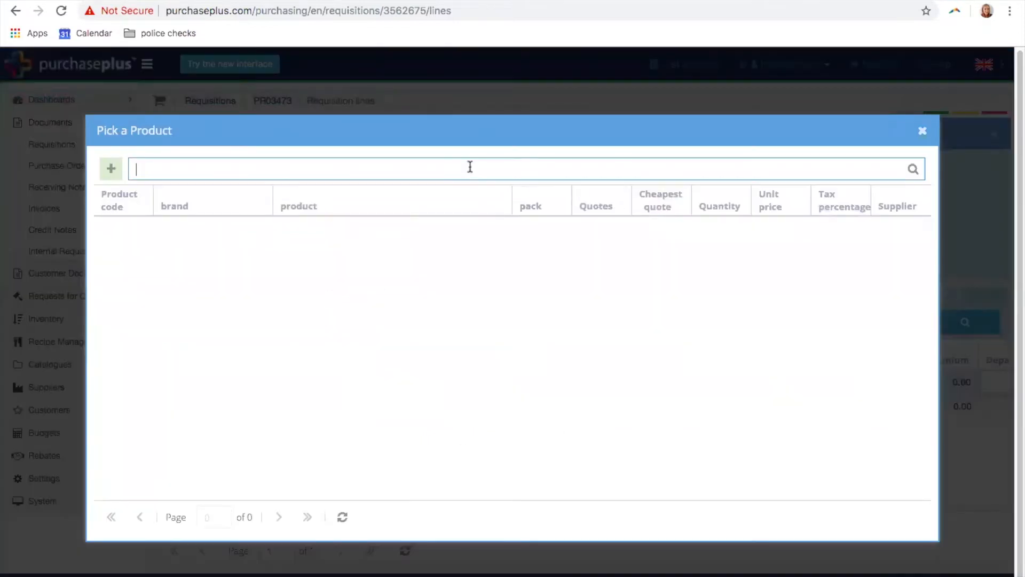
pyautogui.write('concrete floor polish')
pyautogui.press('Return')
pyautogui.click(453, 224)
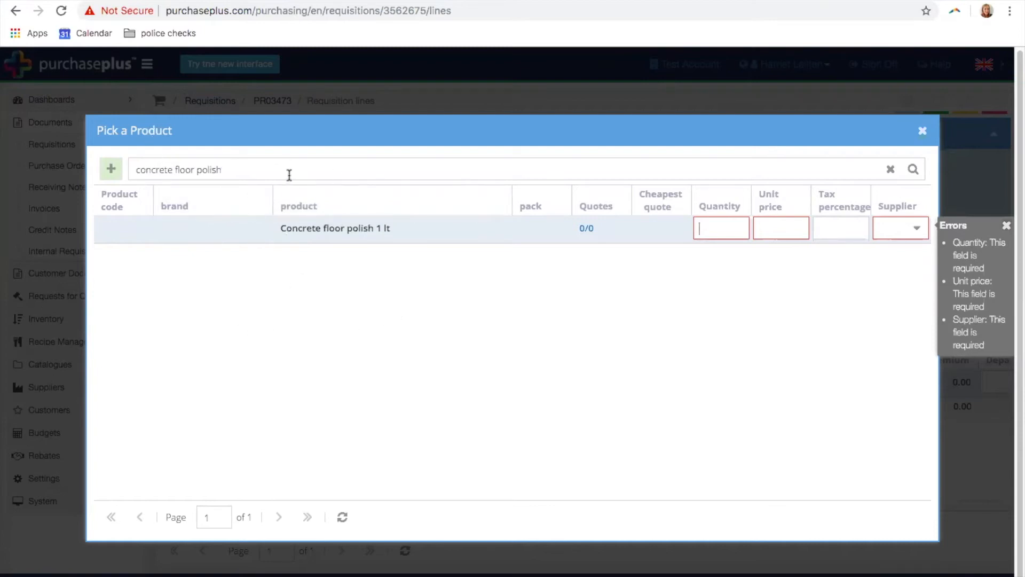
pyautogui.click(922, 132)
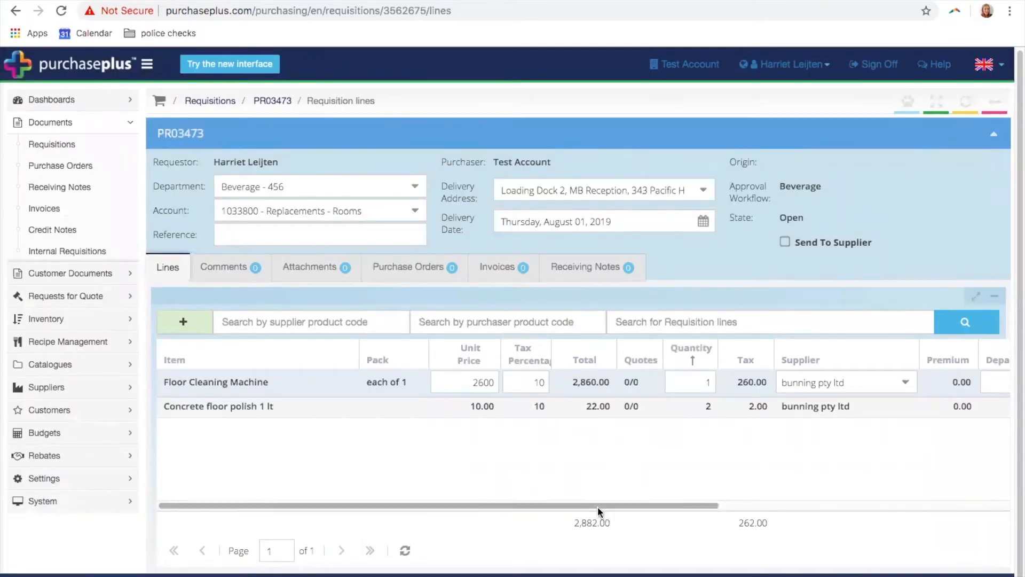
# Open the requisition's attachments, view the new attachment form, and close it without adding a file
pyautogui.moveTo(594, 506); pyautogui.dragTo(927, 492)
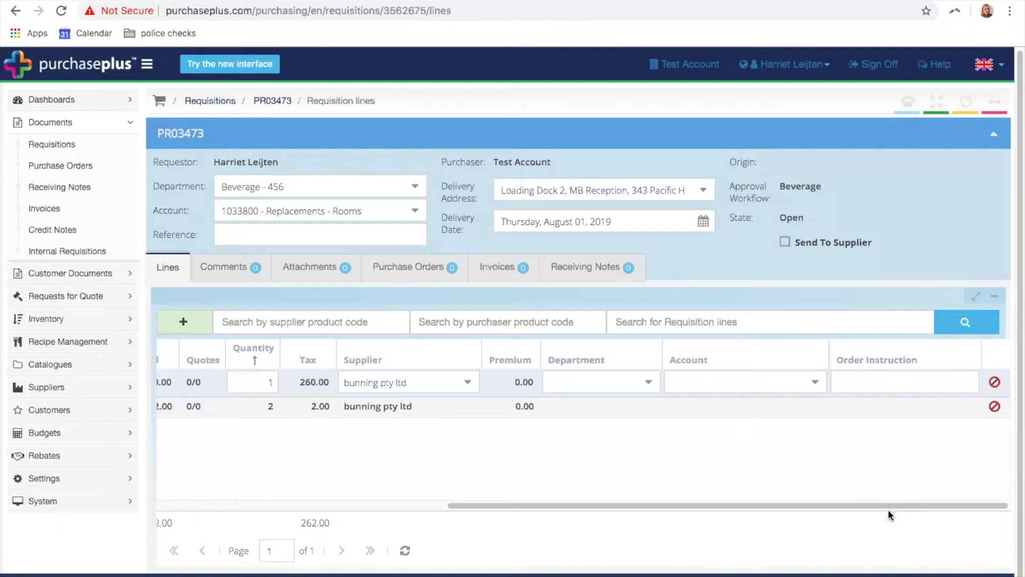
pyautogui.moveTo(889, 504); pyautogui.dragTo(474, 548)
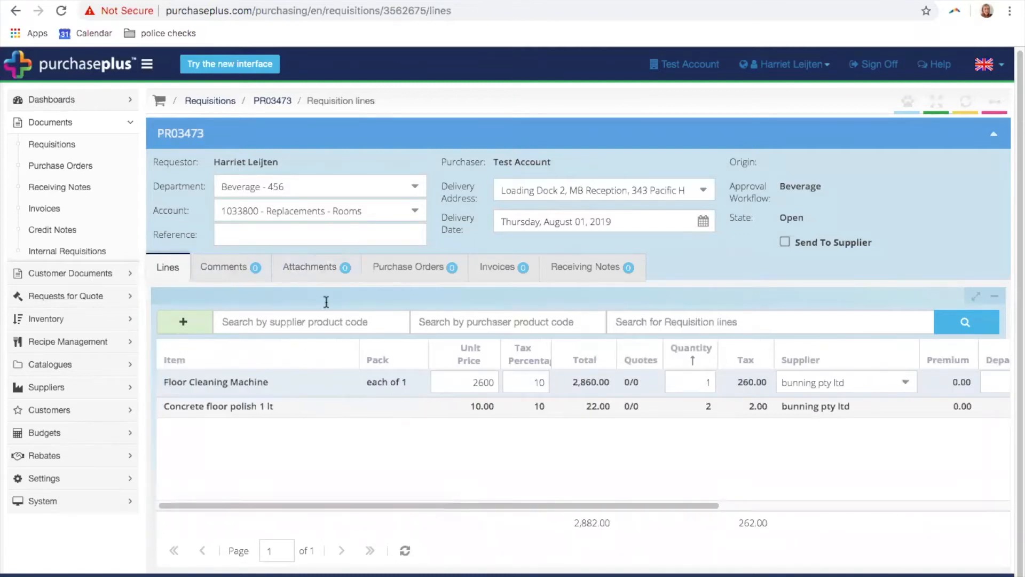
pyautogui.click(307, 267)
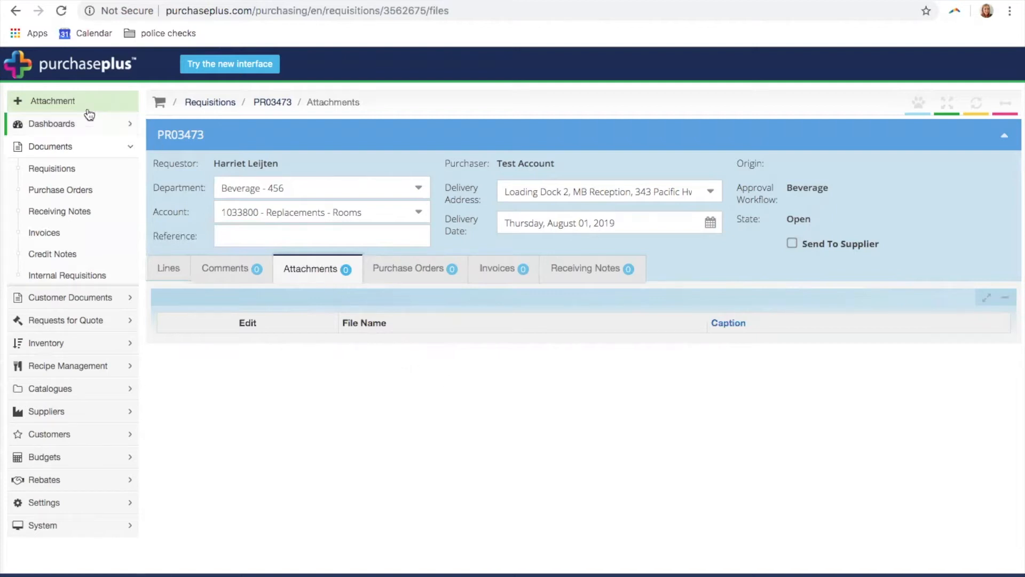
pyautogui.click(50, 105)
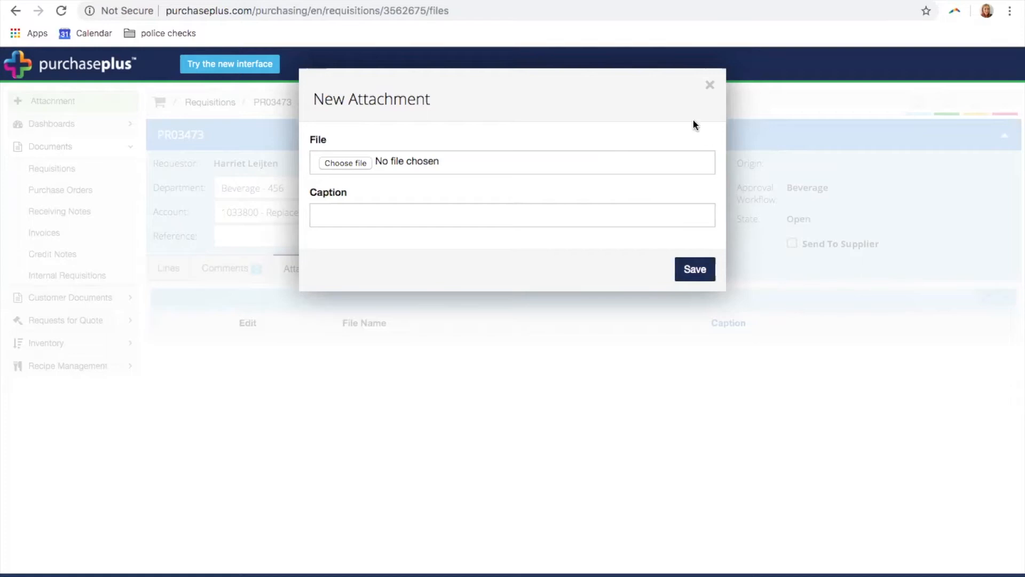
pyautogui.click(709, 86)
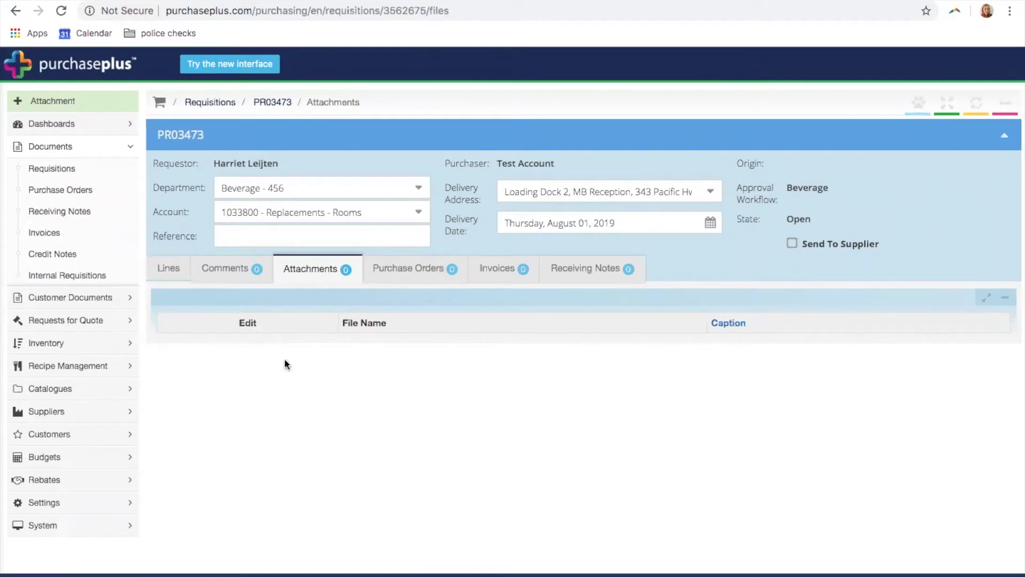
# Return to the requisition lines and view the approvers list, closing it when finished
pyautogui.click(170, 271)
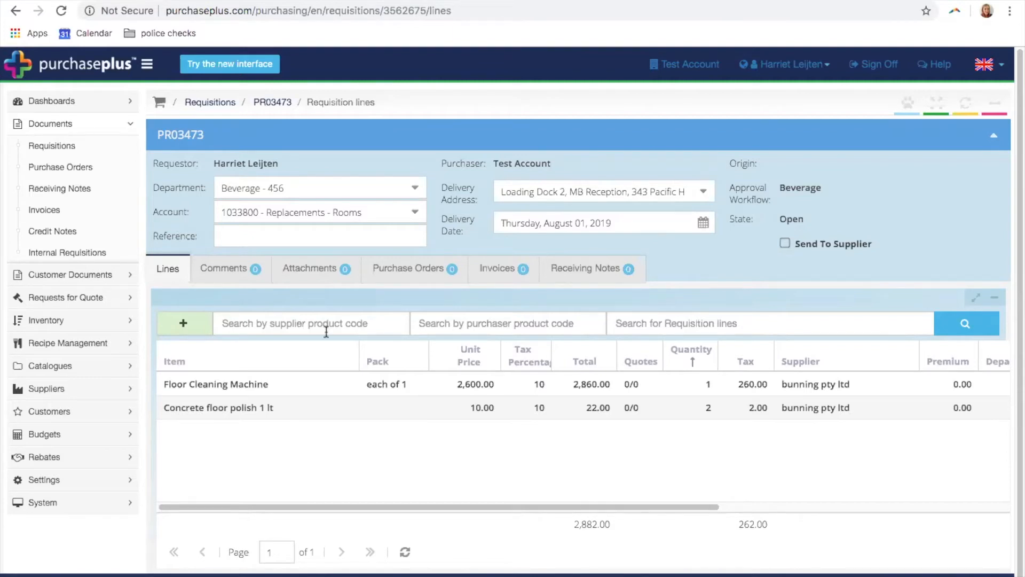
pyautogui.moveTo(706, 507); pyautogui.dragTo(452, 488)
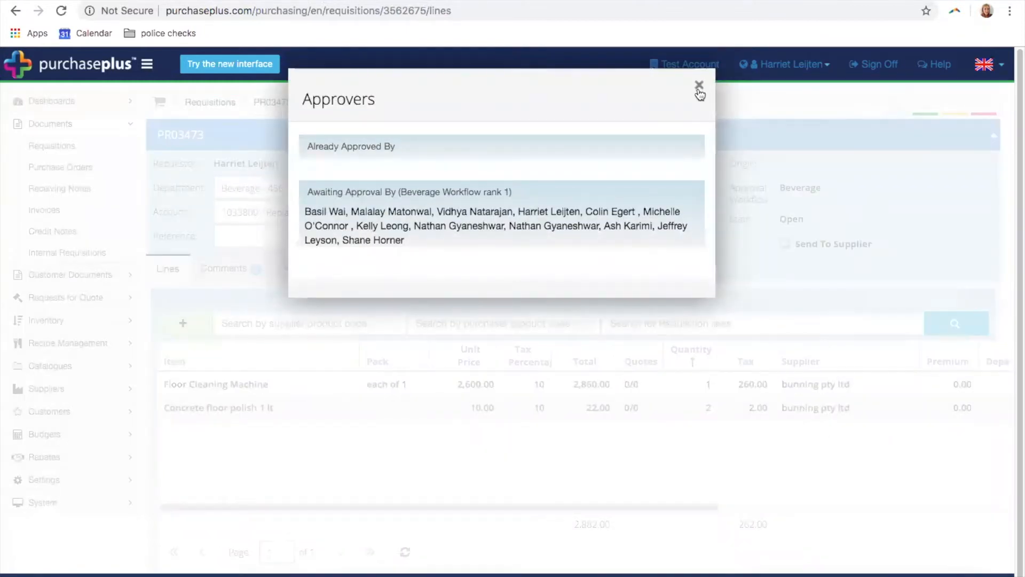
pyautogui.click(698, 85)
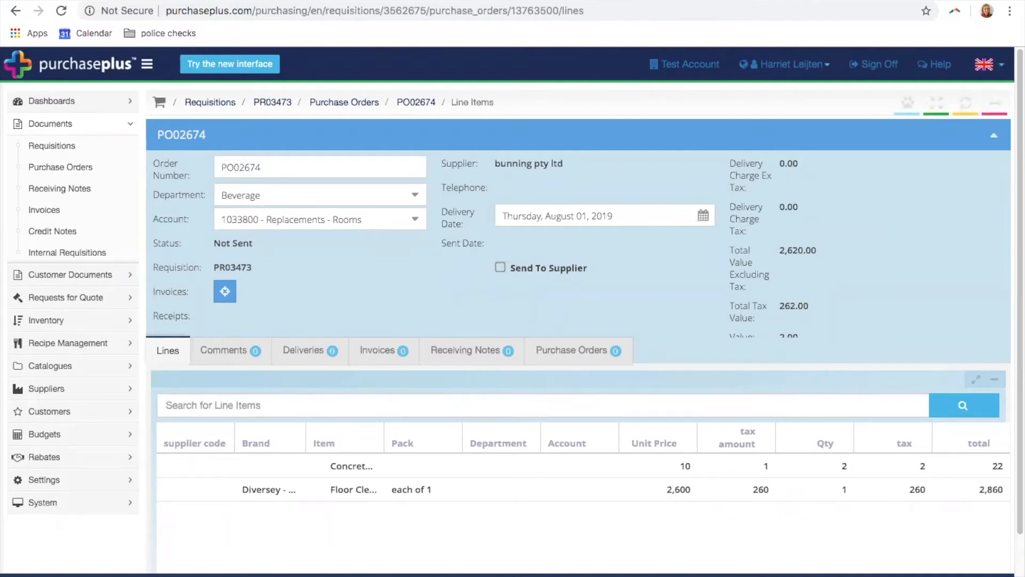
# Send the requisition's purchase order for bunning pty ltd
pyautogui.click(942, 575)
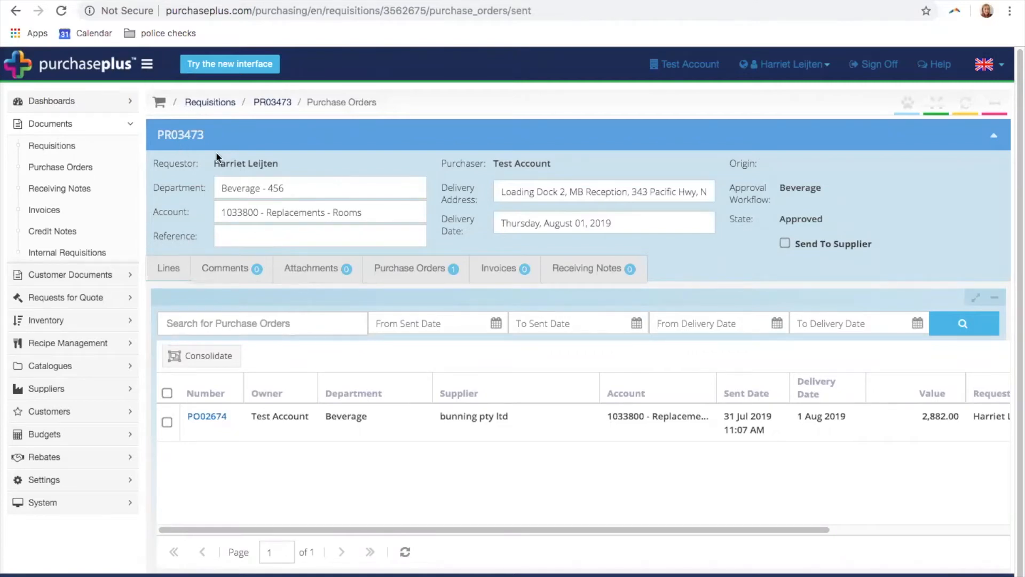
# Open the list of unsent purchase orders and look across its columns to the option for sending each order
pyautogui.click(61, 170)
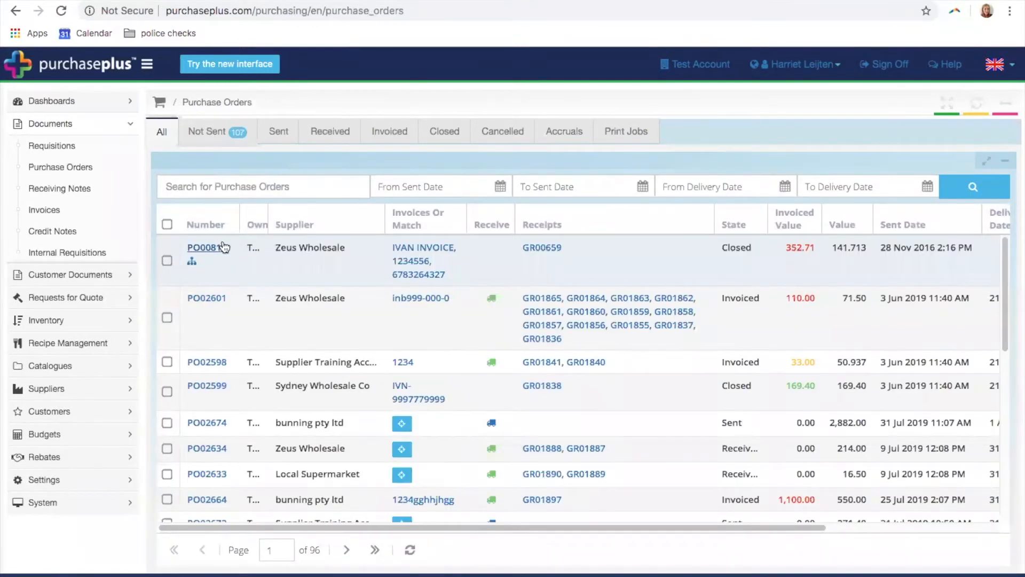
pyautogui.click(201, 133)
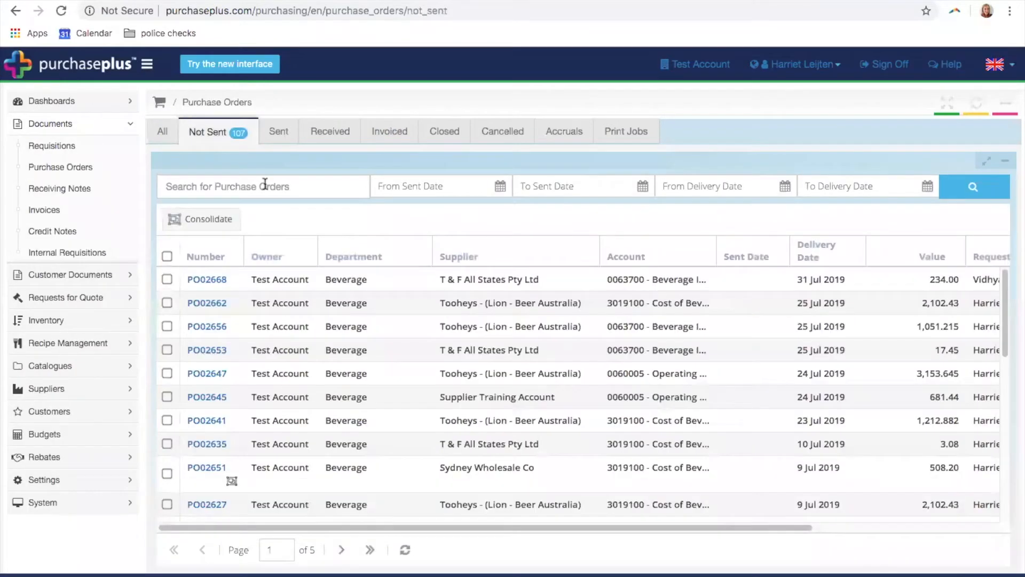
pyautogui.click(264, 185)
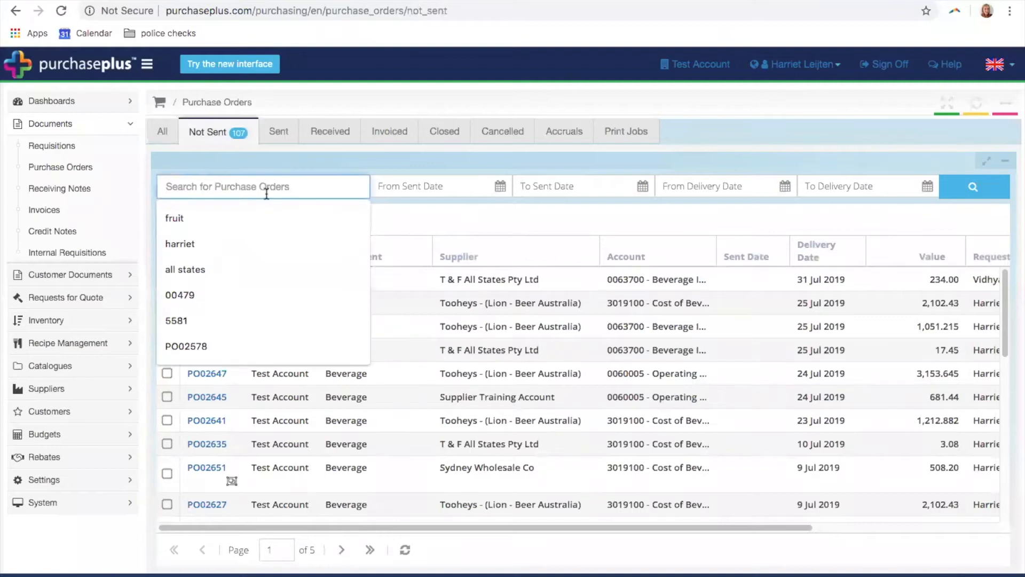
pyautogui.click(296, 165)
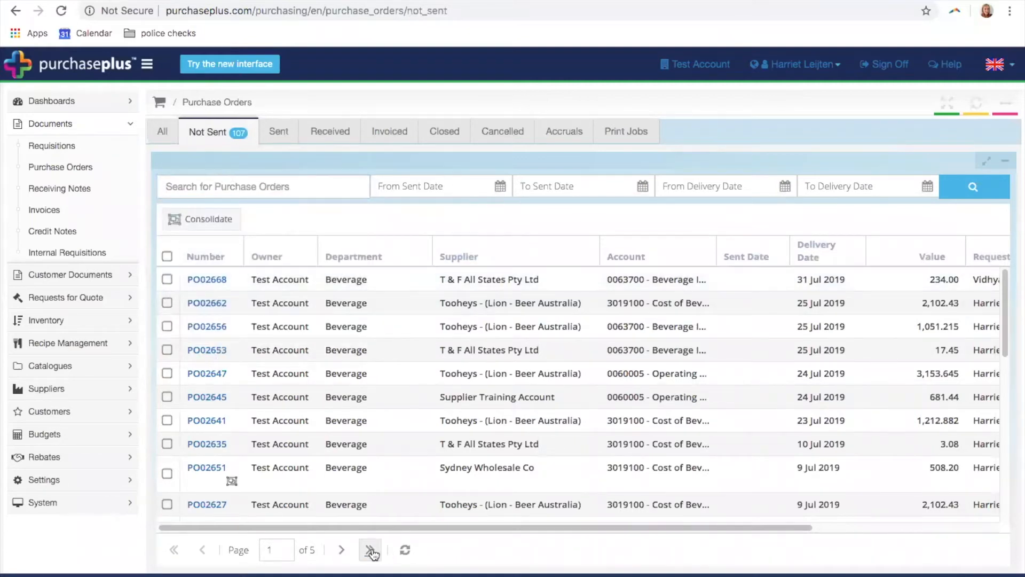
pyautogui.moveTo(386, 528); pyautogui.dragTo(568, 528)
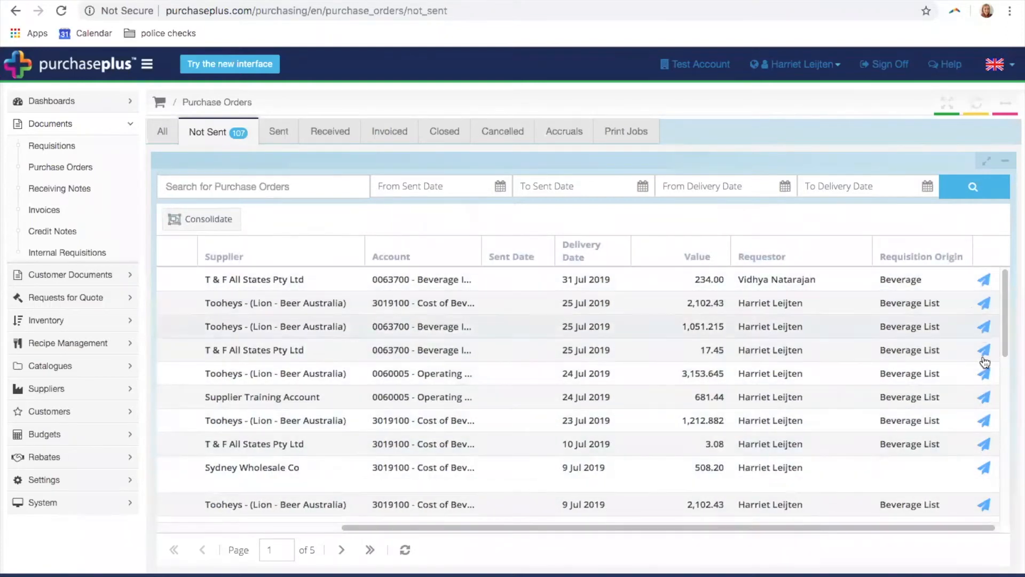
pyautogui.moveTo(950, 528); pyautogui.dragTo(742, 541)
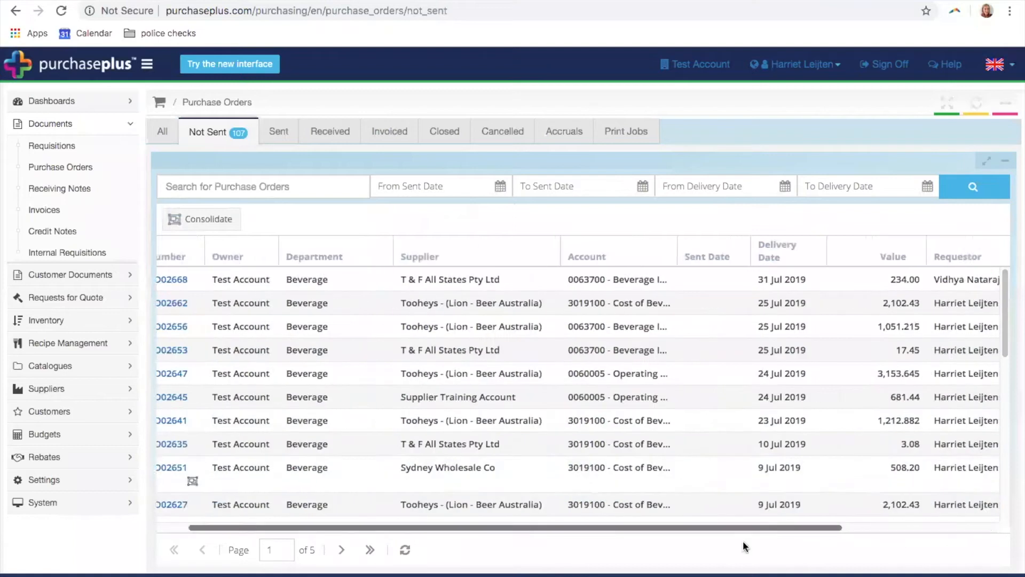
pyautogui.click(167, 279)
pyautogui.click(167, 303)
pyautogui.click(167, 325)
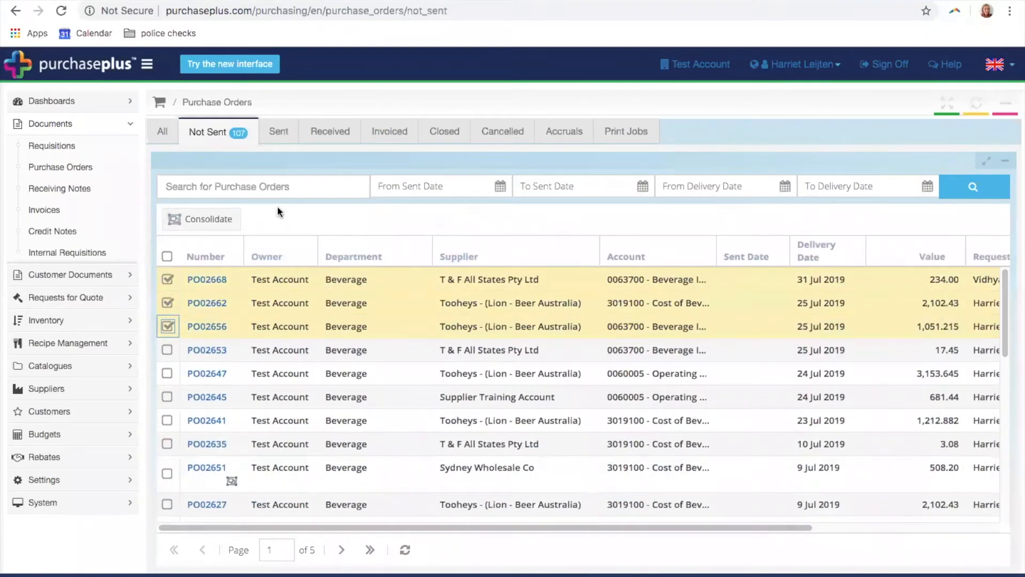
pyautogui.click(167, 279)
pyautogui.click(167, 303)
pyautogui.click(167, 325)
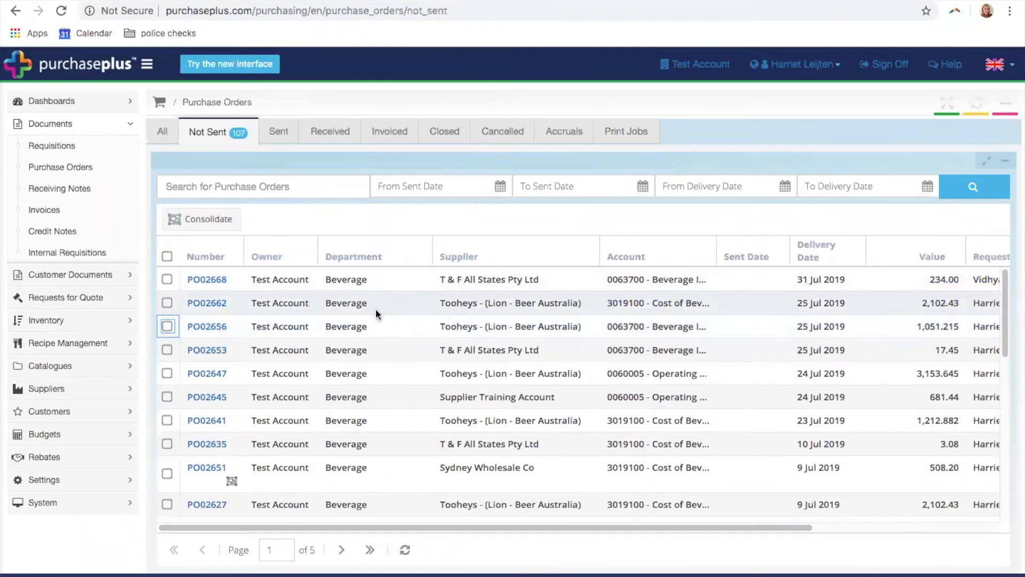
# Consolidate the first four unsent purchase orders, two for T & F All States Pty Ltd and two for Tooheys - (Lion - Beer Australia)
pyautogui.click(167, 279)
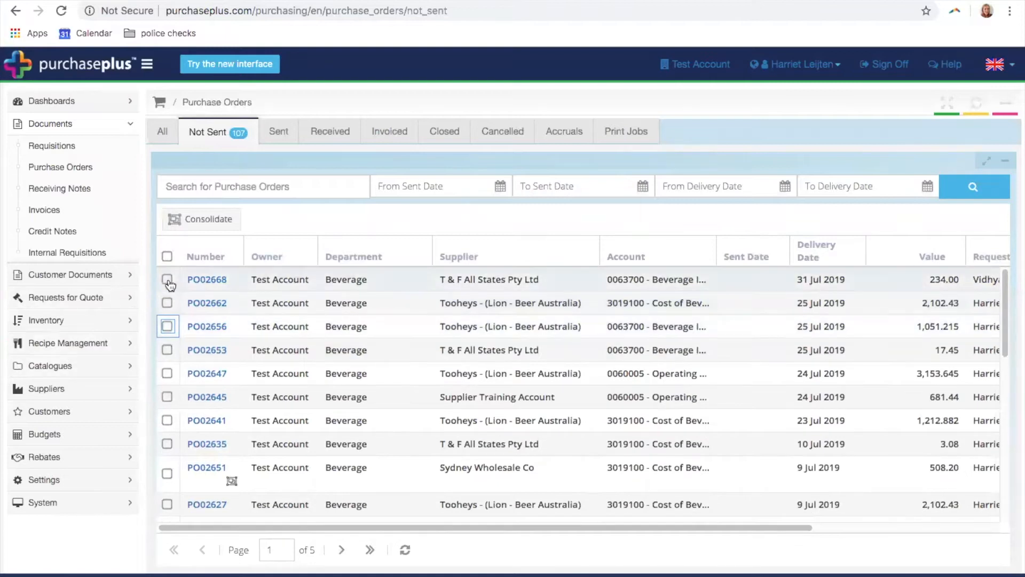
pyautogui.click(167, 303)
pyautogui.click(167, 327)
pyautogui.click(166, 350)
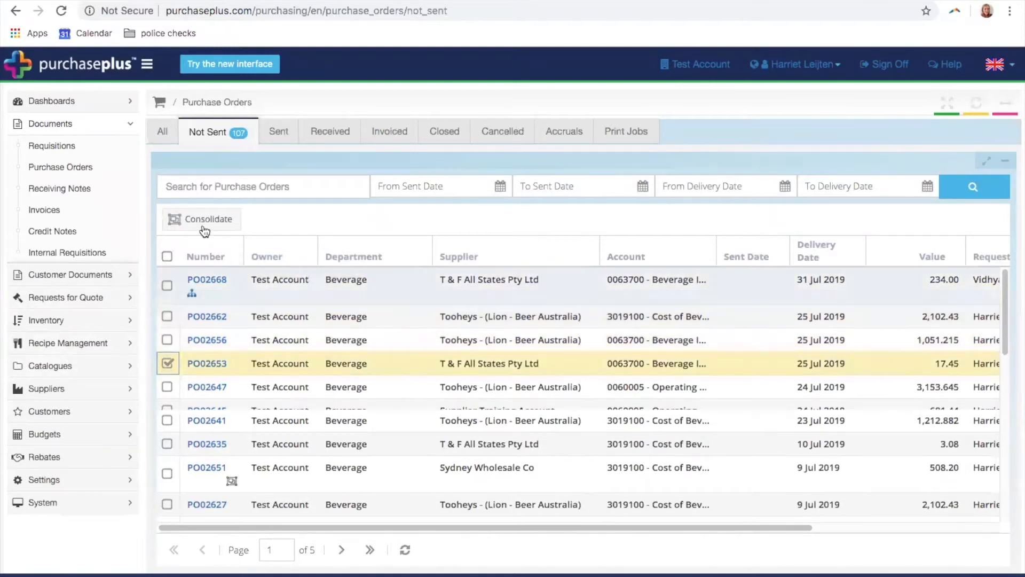
pyautogui.click(167, 280)
pyautogui.click(167, 303)
pyautogui.click(167, 326)
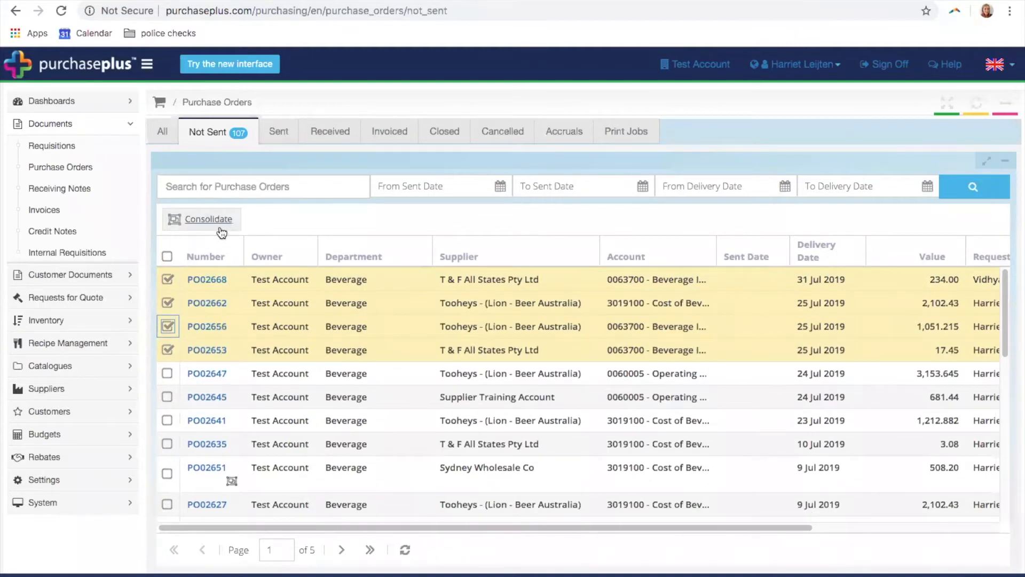
pyautogui.click(199, 220)
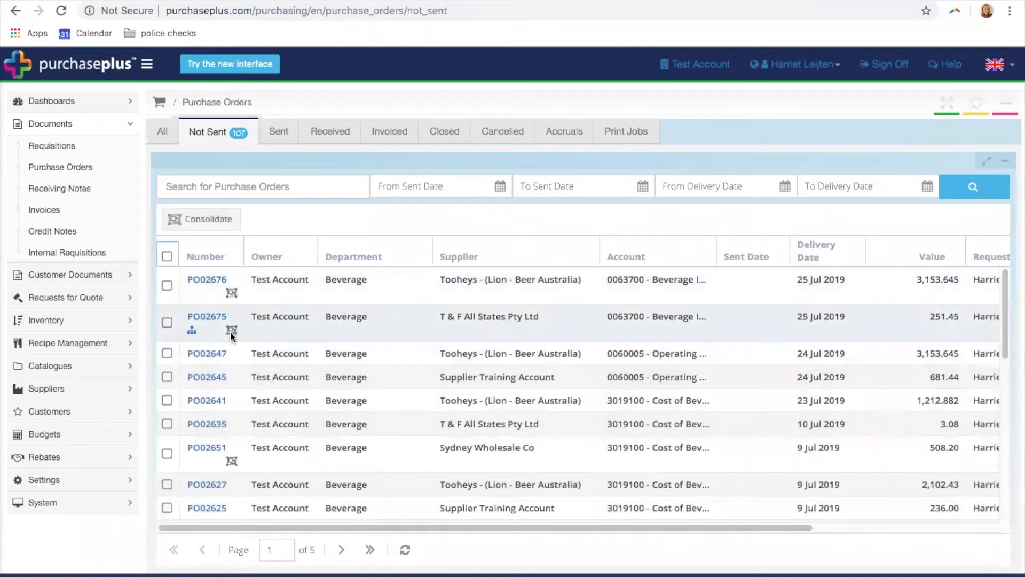
# Open the consolidated Tooheys order, expand its James Squire line into the component lines, and widen the Account column to compare accounts
pyautogui.click(205, 281)
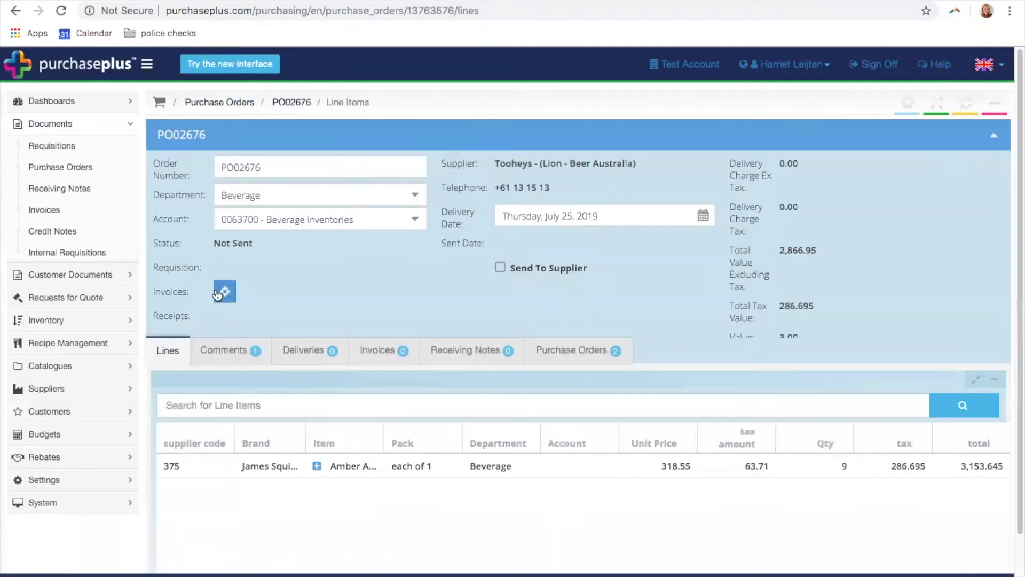
pyautogui.click(320, 468)
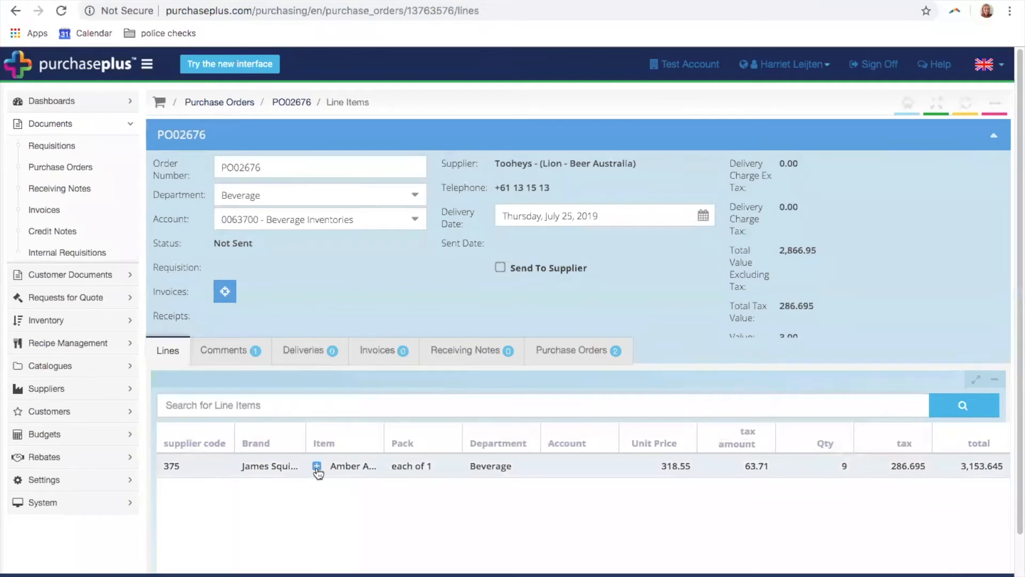
pyautogui.scroll(-3, 411, 363)
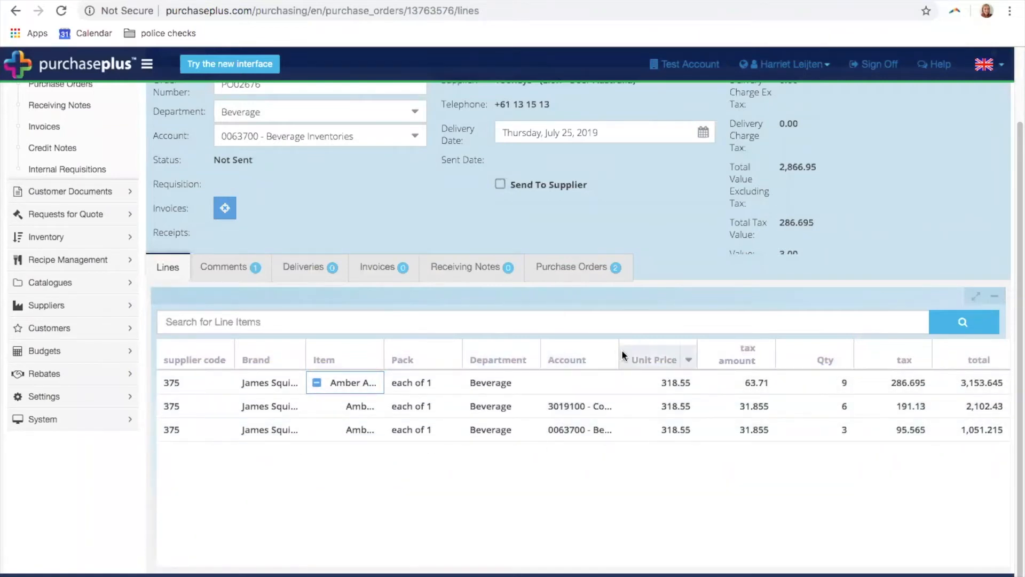
pyautogui.moveTo(619, 350); pyautogui.dragTo(672, 344)
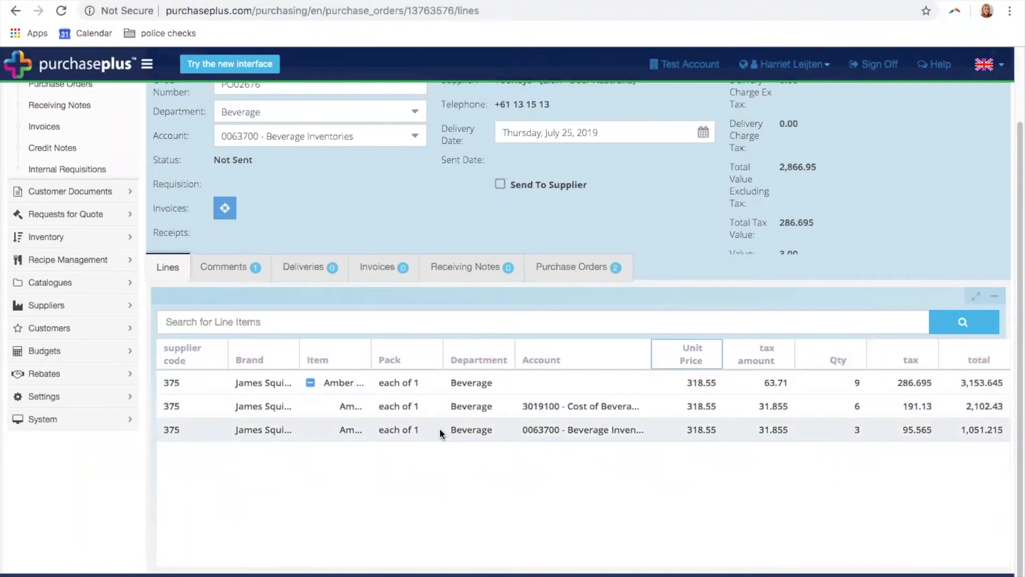
pyautogui.scroll(1, 642, 421)
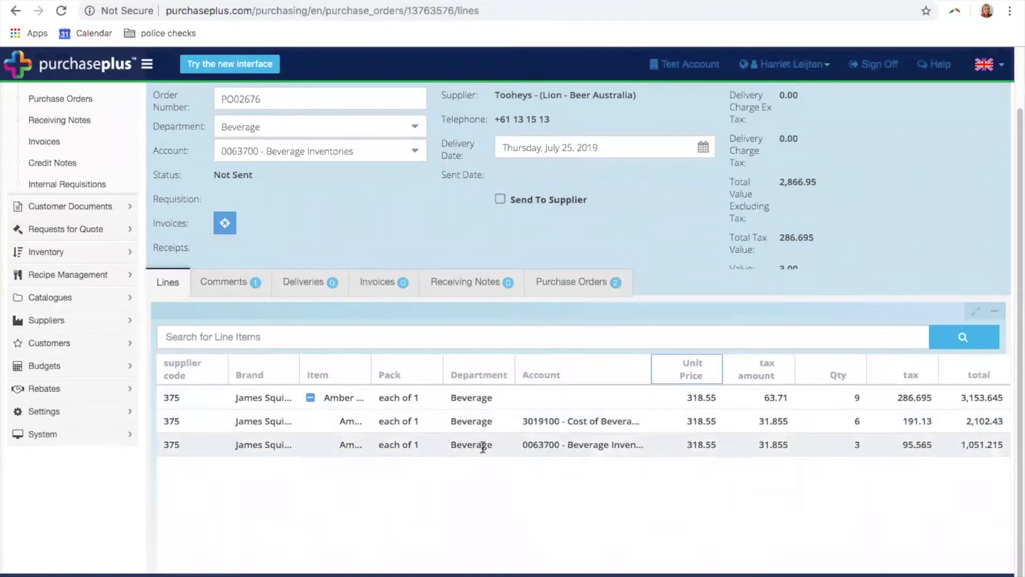
pyautogui.scroll(-1, 572, 327)
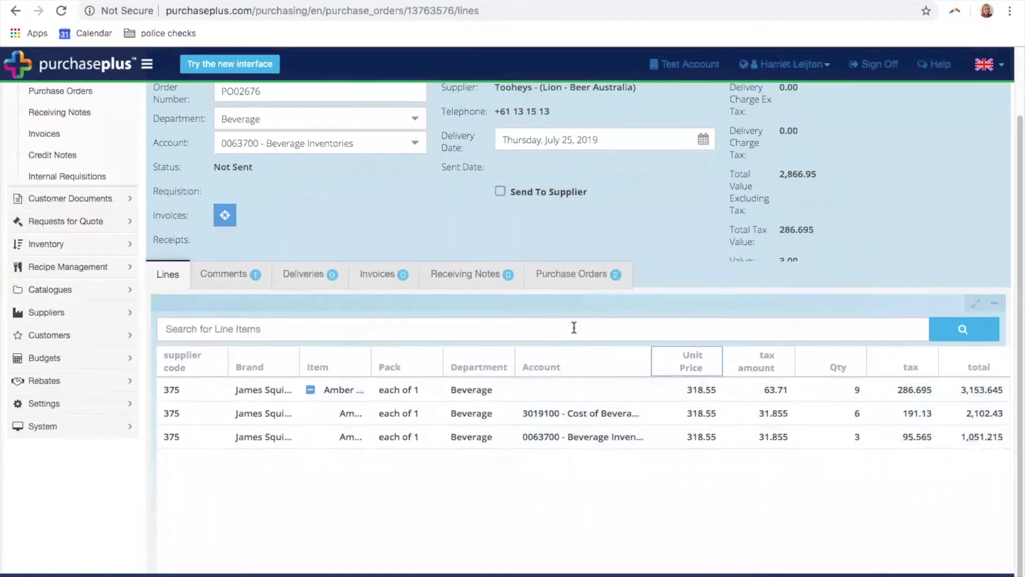
pyautogui.scroll(5, 599, 338)
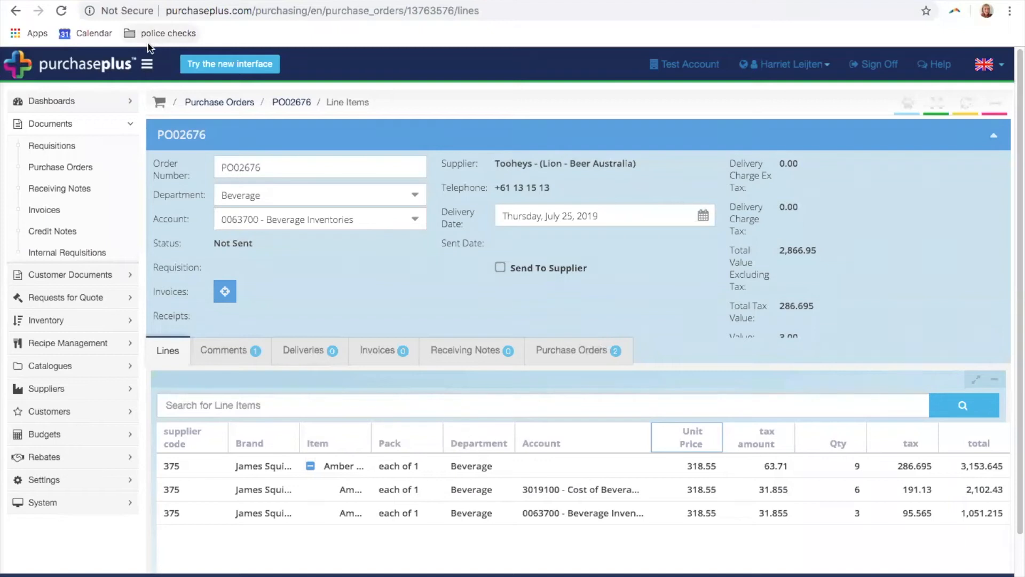
# Search all purchase orders by number for the sent bunning pty ltd order and widen the Owner column
pyautogui.click(205, 104)
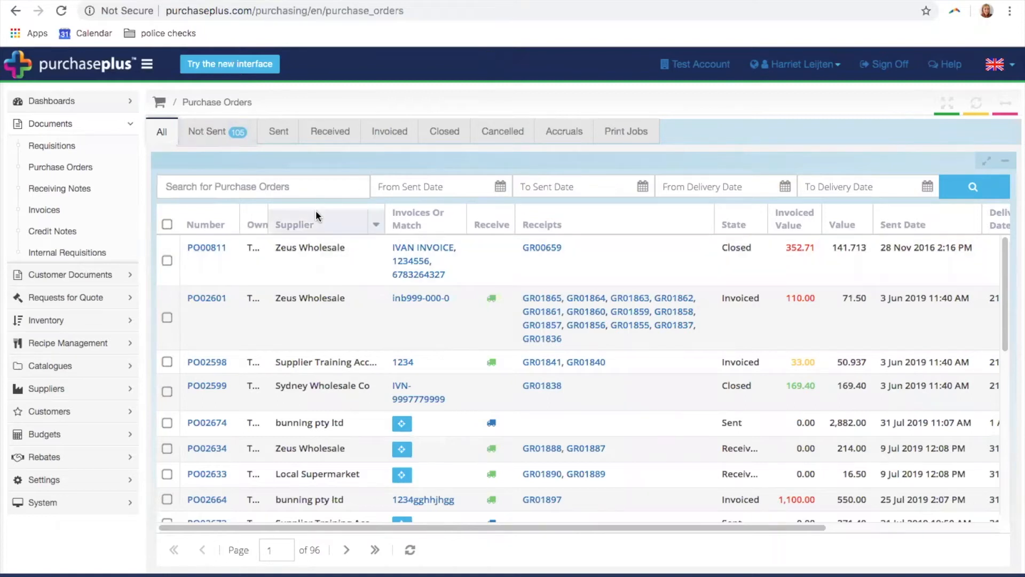
pyautogui.click(269, 184)
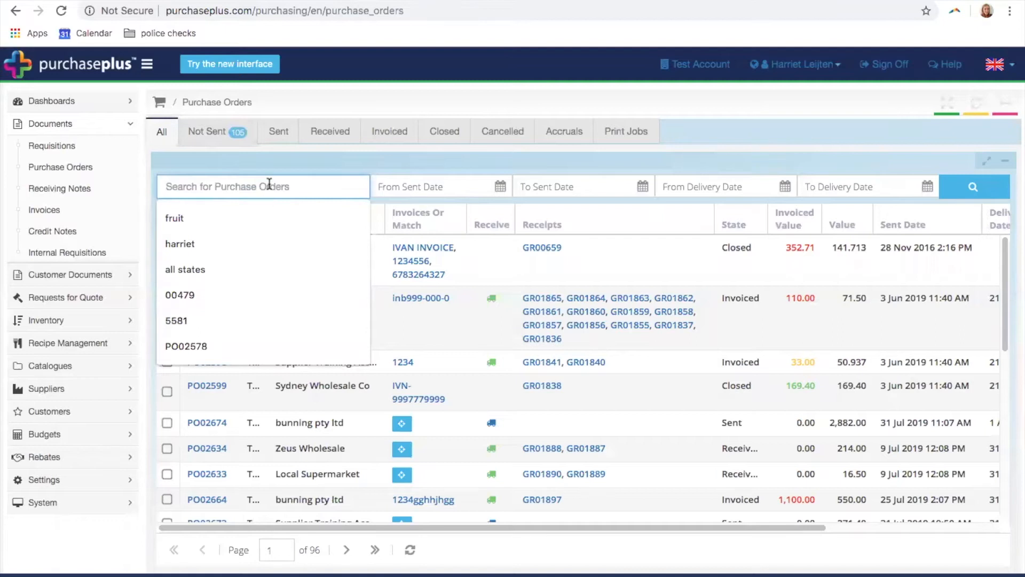
pyautogui.write('267')
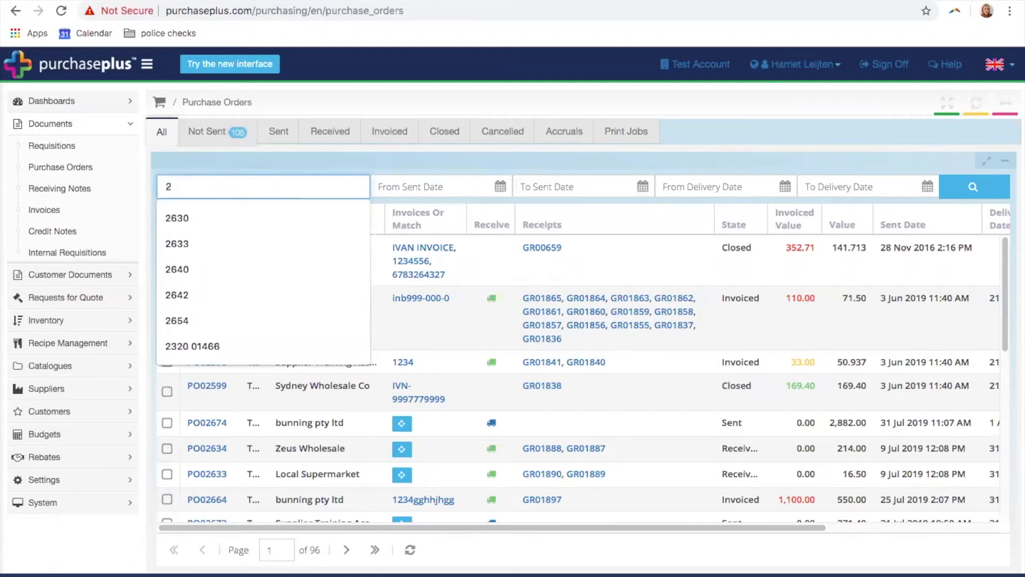
pyautogui.write('4')
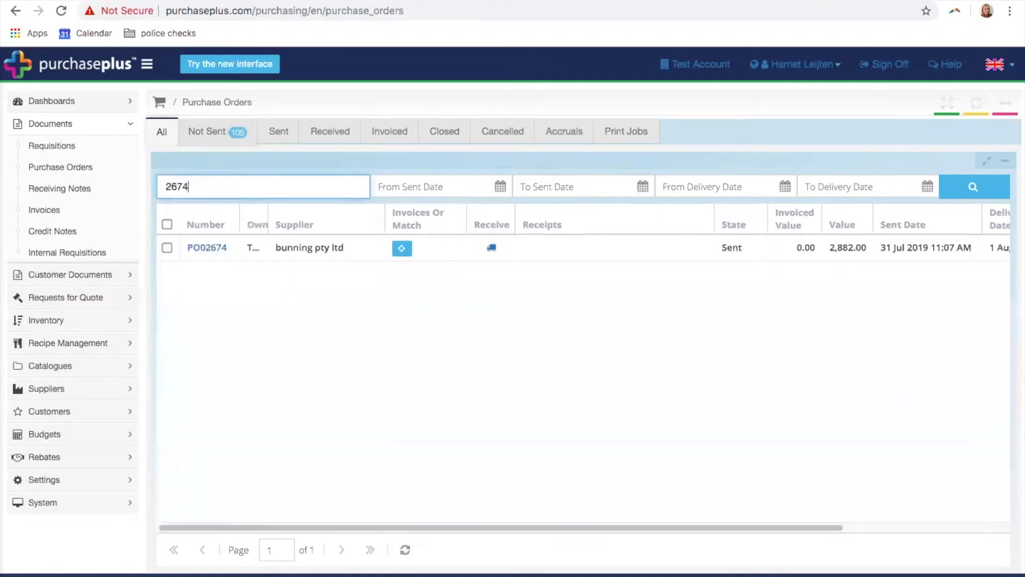
pyautogui.click(263, 216)
pyautogui.moveTo(268, 213); pyautogui.dragTo(296, 213)
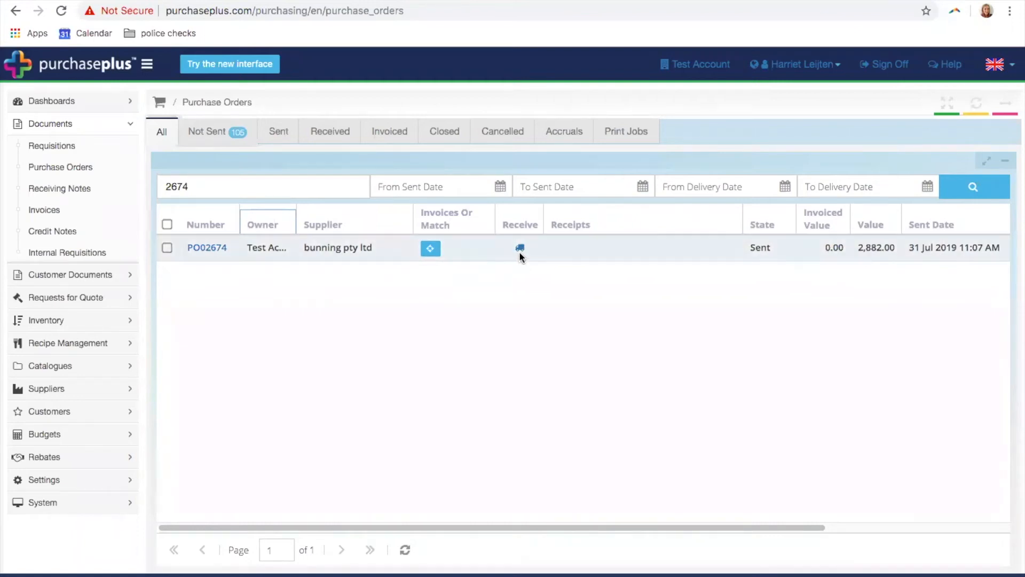
# Clear the order search and examine the receiving status indicators on the first two pages of all purchase orders
pyautogui.doubleClick(174, 186)
pyautogui.press('BackSpace')
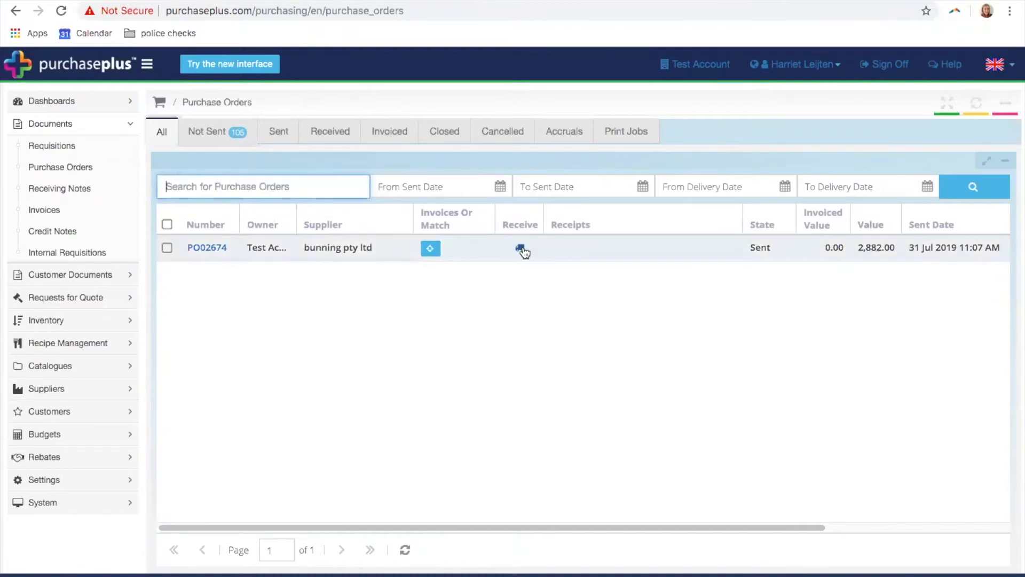
pyautogui.click(519, 248)
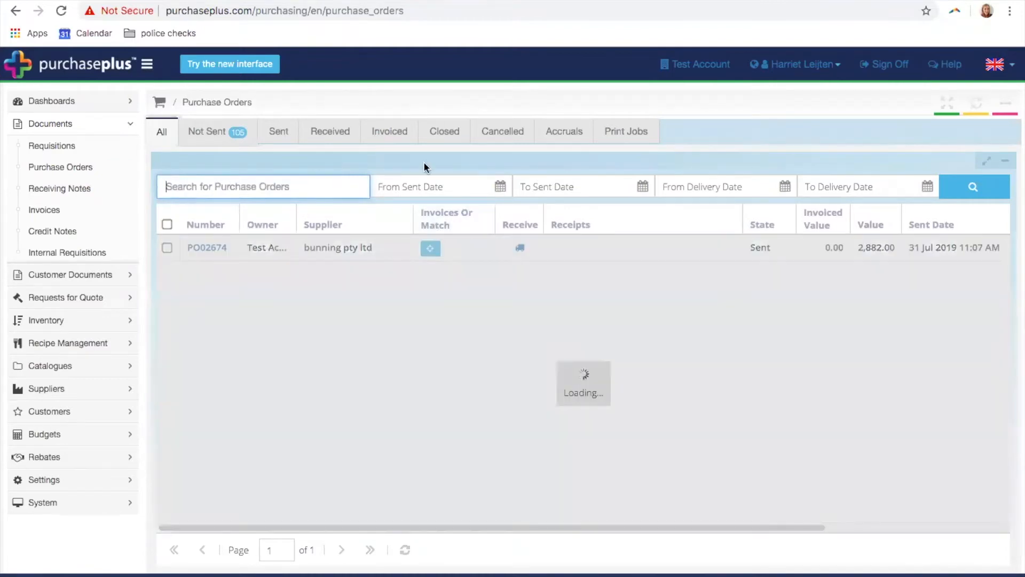
pyautogui.scroll(-1, 552, 428)
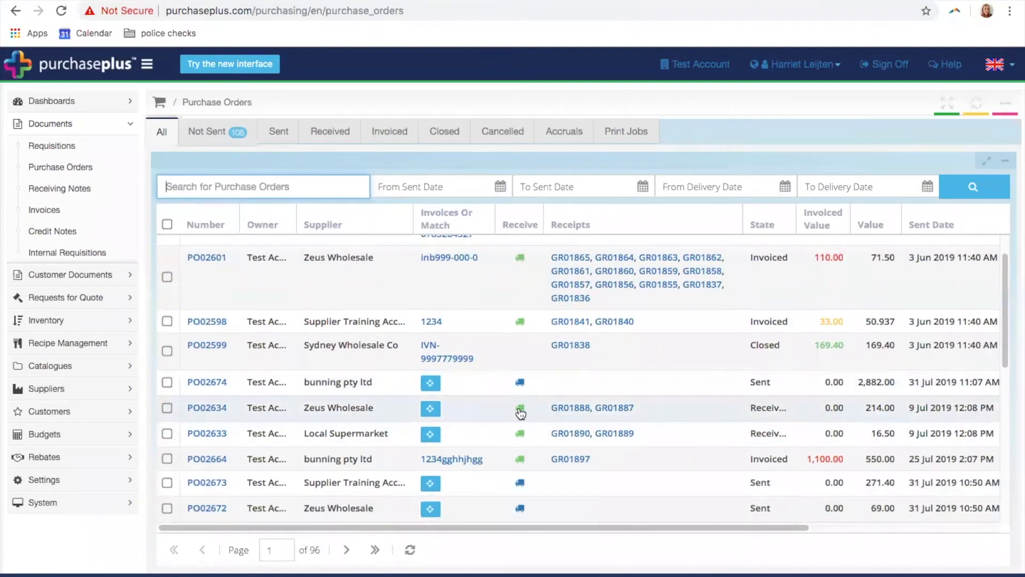
pyautogui.moveTo(520, 412)
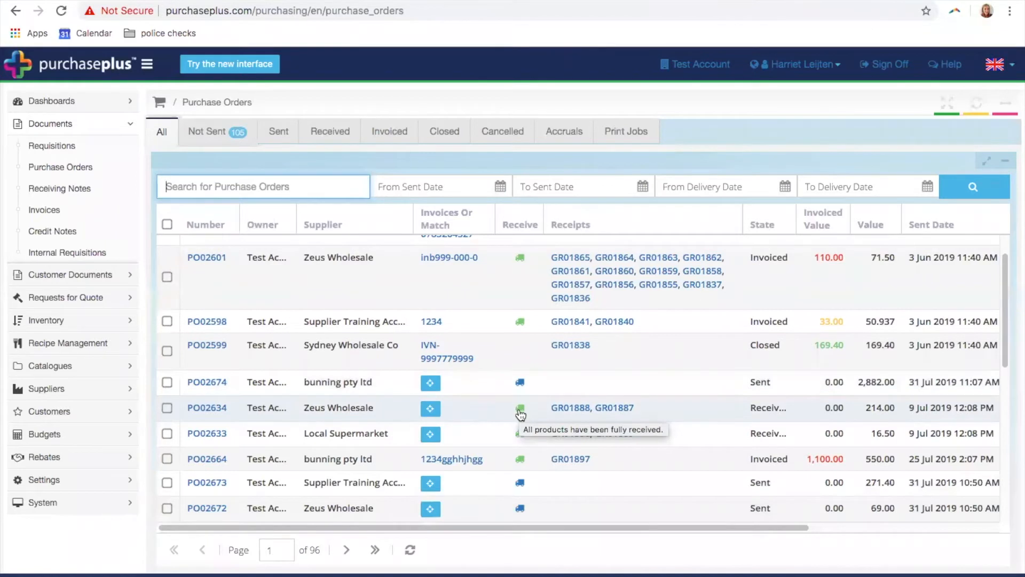
pyautogui.scroll(-5, 521, 412)
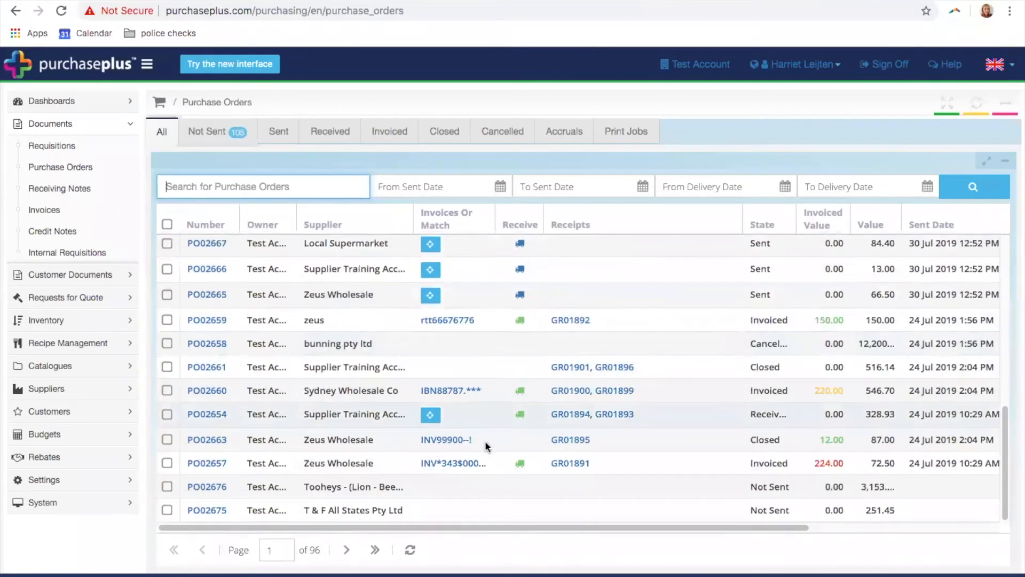
pyautogui.click(346, 549)
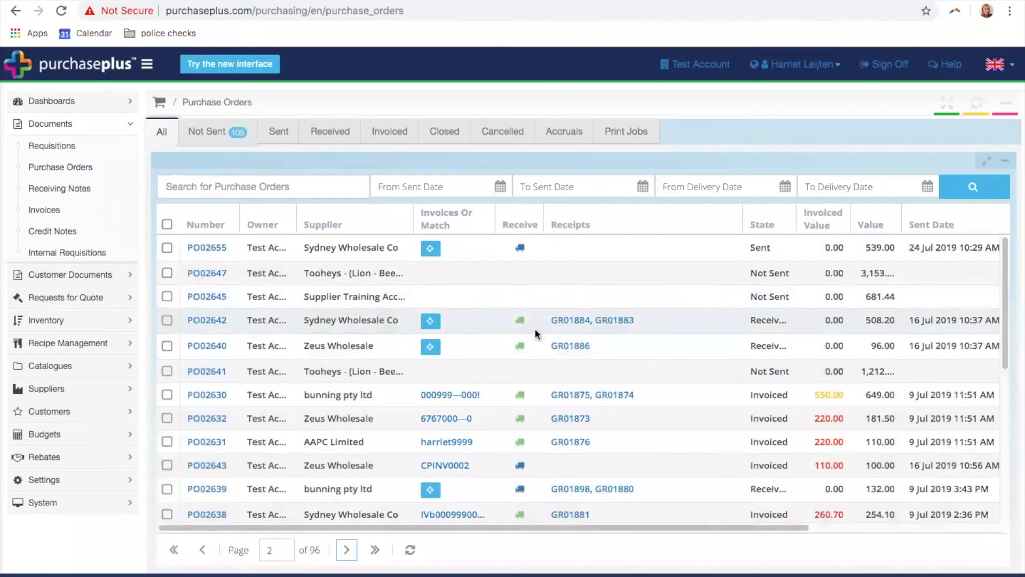
pyautogui.scroll(-5, 535, 326)
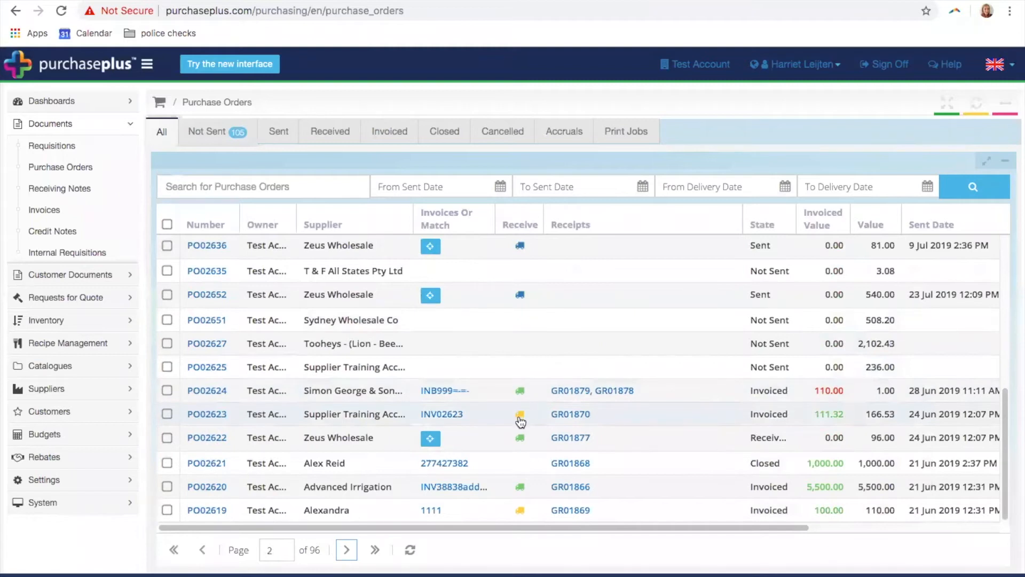
pyautogui.moveTo(521, 423)
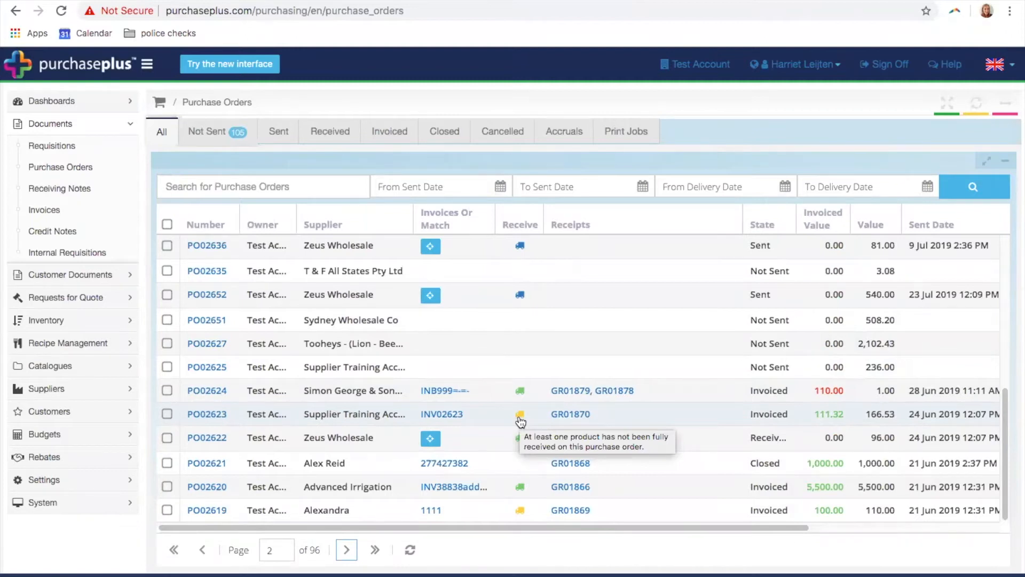
pyautogui.scroll(5, 507, 409)
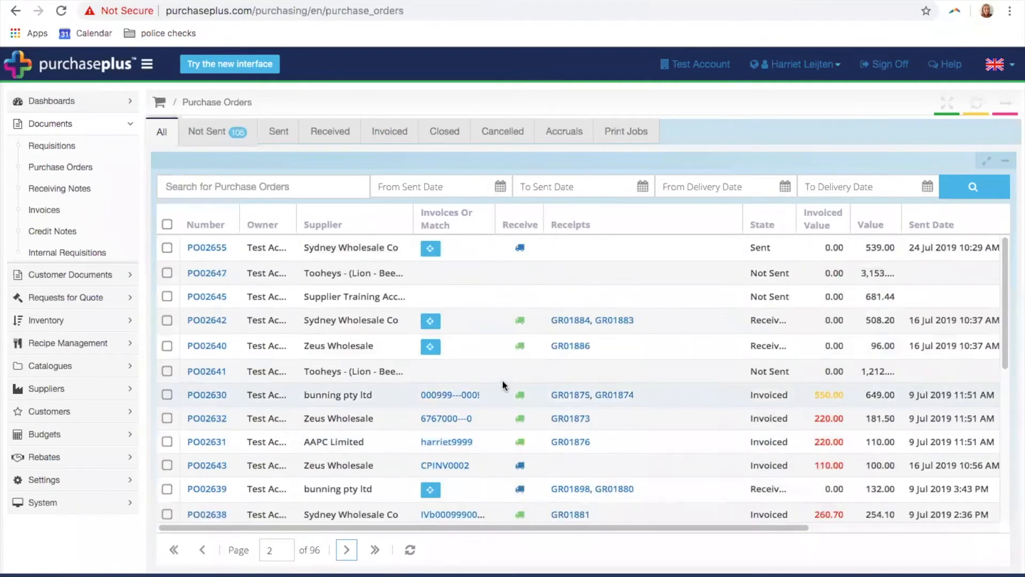
# Filter the purchase orders by number again to find the sent bunning pty ltd order awaiting receipt
pyautogui.click(276, 183)
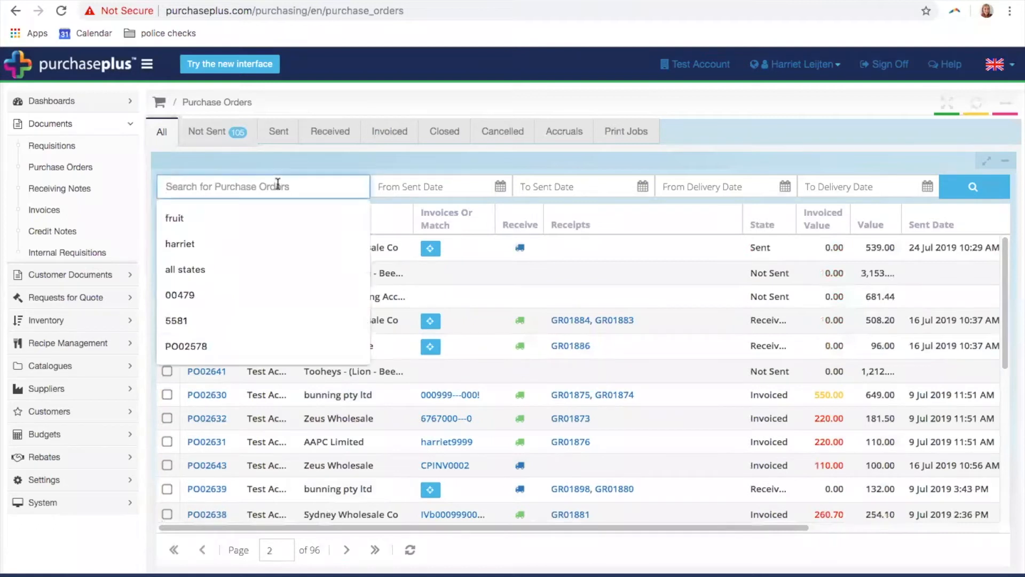
pyautogui.write('2674')
pyautogui.press('Return')
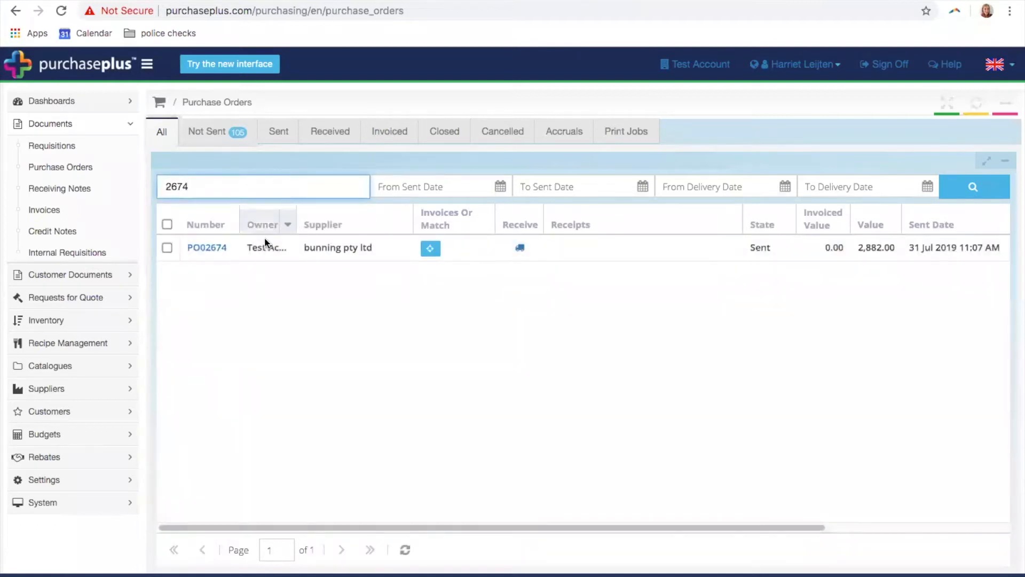
# Open receiving for the bunning pty ltd order, widen the Brand column, and set the Concrete floor polish 1 lt quantity to 0
pyautogui.click(521, 249)
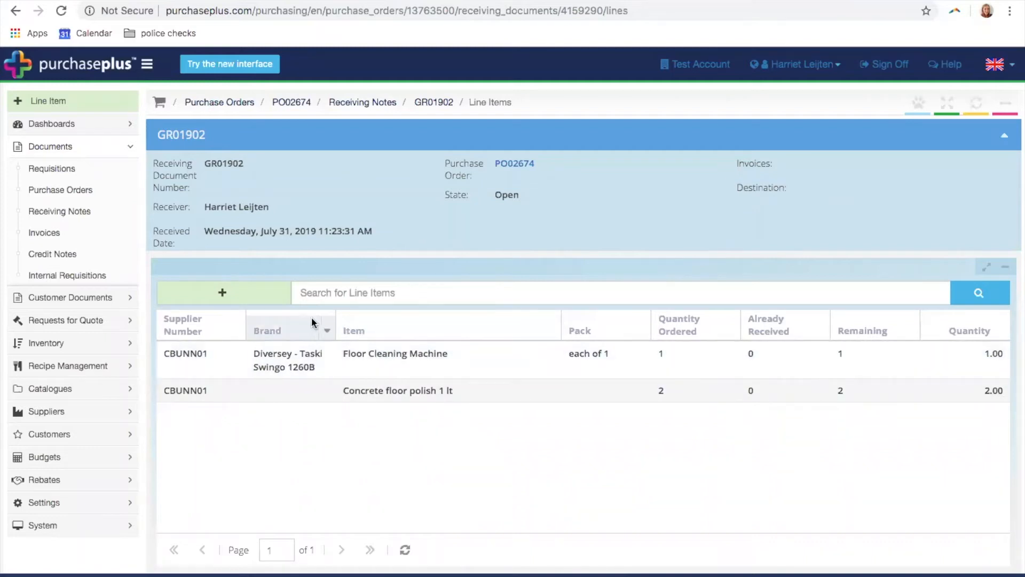
pyautogui.moveTo(337, 319); pyautogui.dragTo(389, 322)
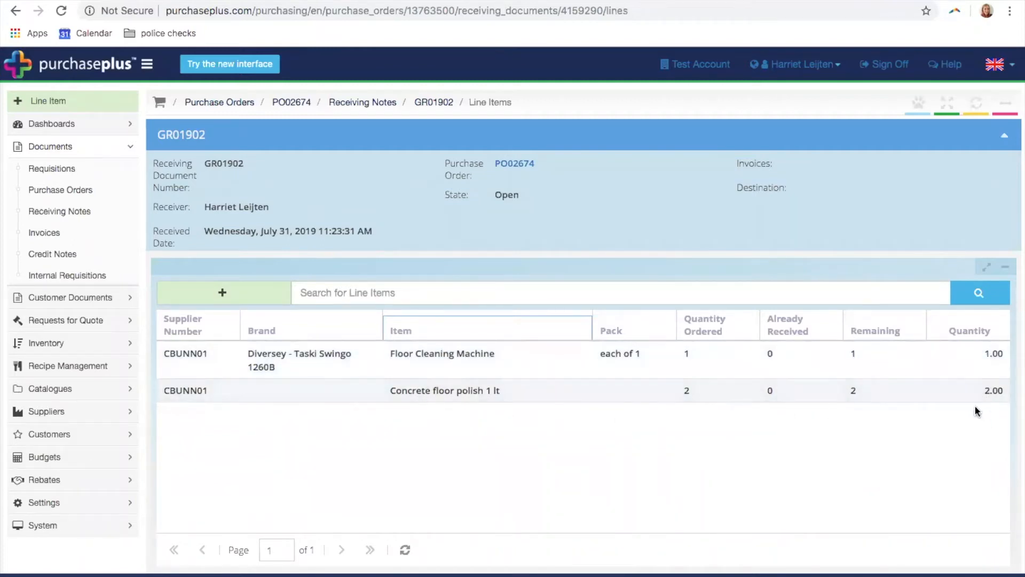
pyautogui.click(992, 394)
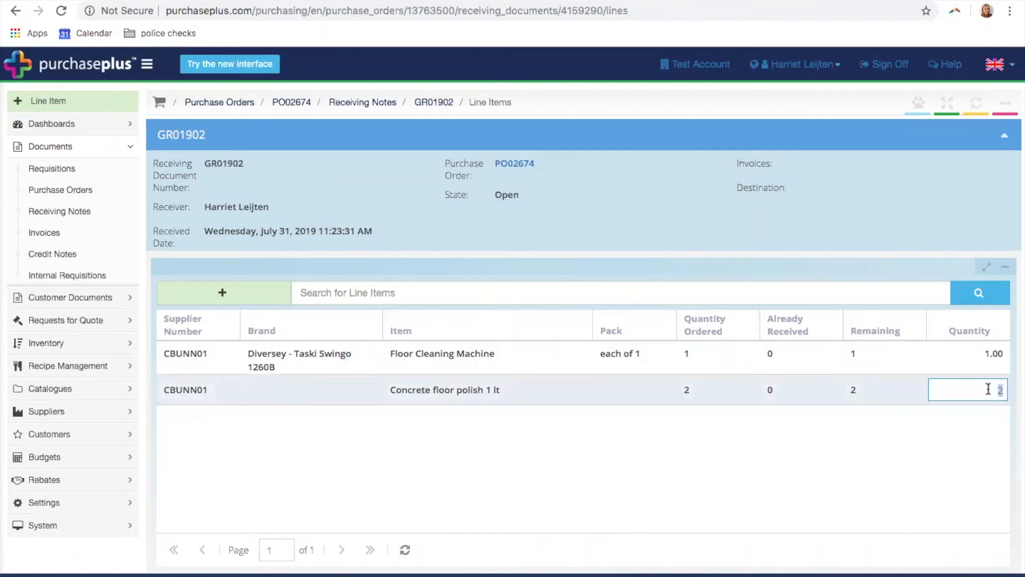
pyautogui.write('0')
pyautogui.press('Return')
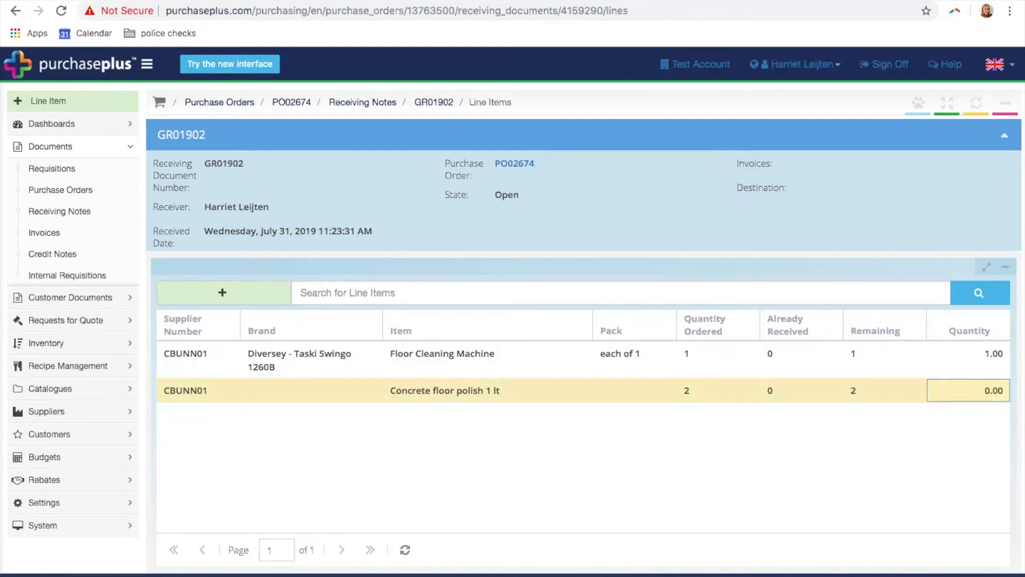
# Try a received quantity of 1 on the Concrete floor polish 1 lt line
pyautogui.click(976, 395)
pyautogui.write('1')
pyautogui.press('Return')
# Set the Concrete floor polish 1 lt quantity back to 0 and receive the entered quantities
pyautogui.click(989, 392)
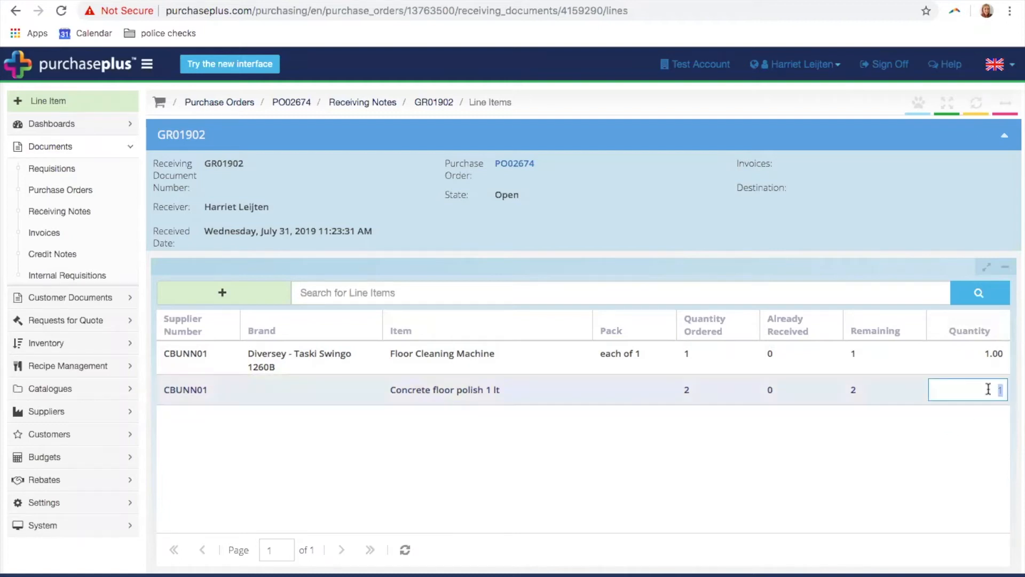
pyautogui.write('0')
pyautogui.click(731, 353)
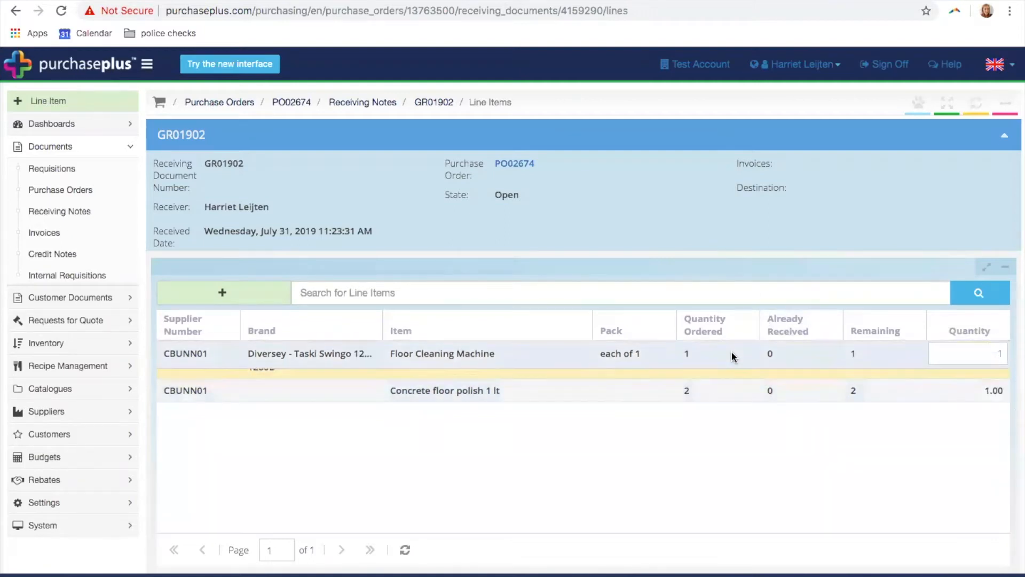
pyautogui.click(978, 389)
pyautogui.write('0')
pyautogui.press('Return')
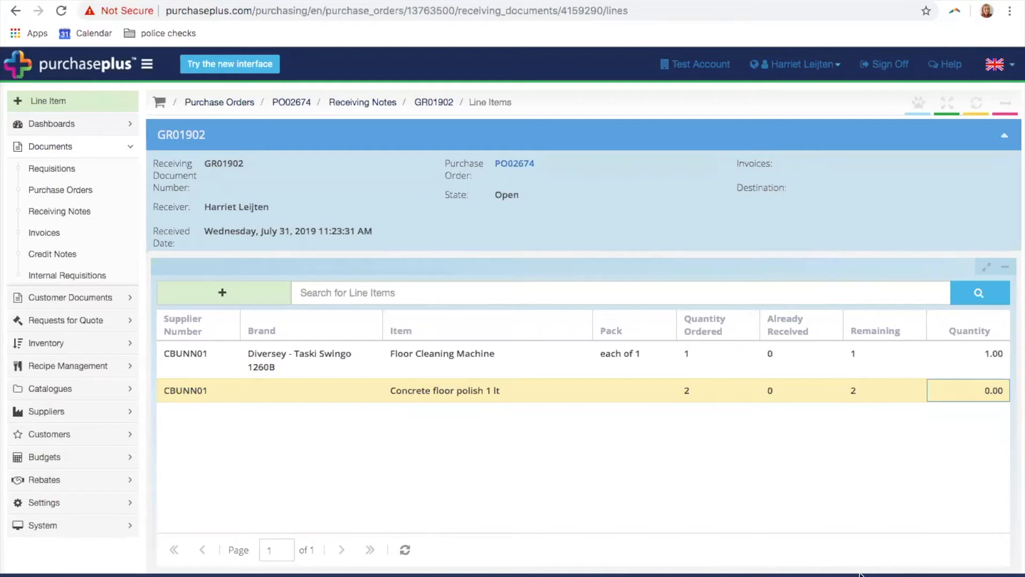
pyautogui.click(982, 574)
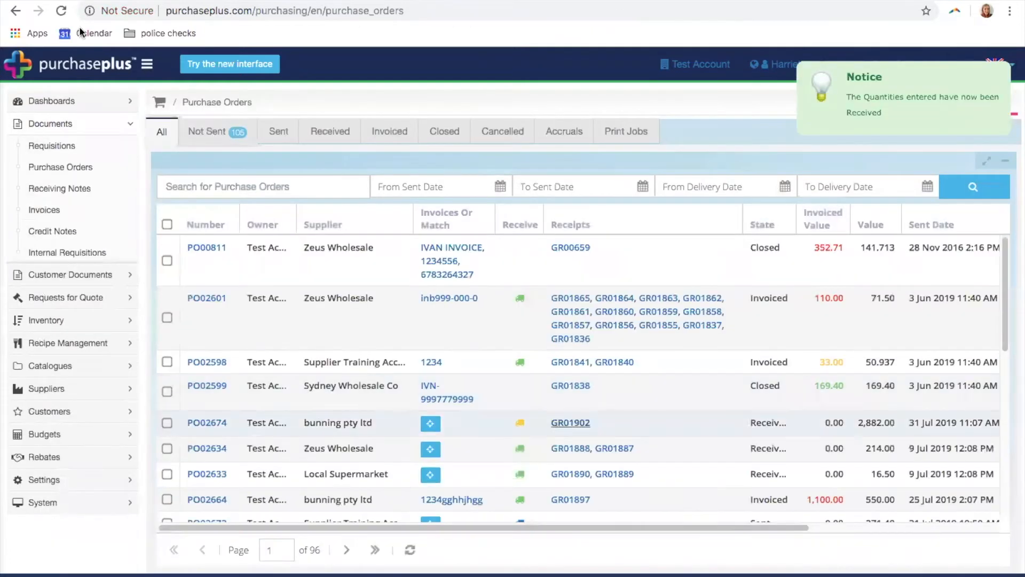
# Search the purchase orders by number for the bunning pty ltd order and check its receiving status indicator
pyautogui.click(241, 182)
pyautogui.write('2674')
pyautogui.press('Return')
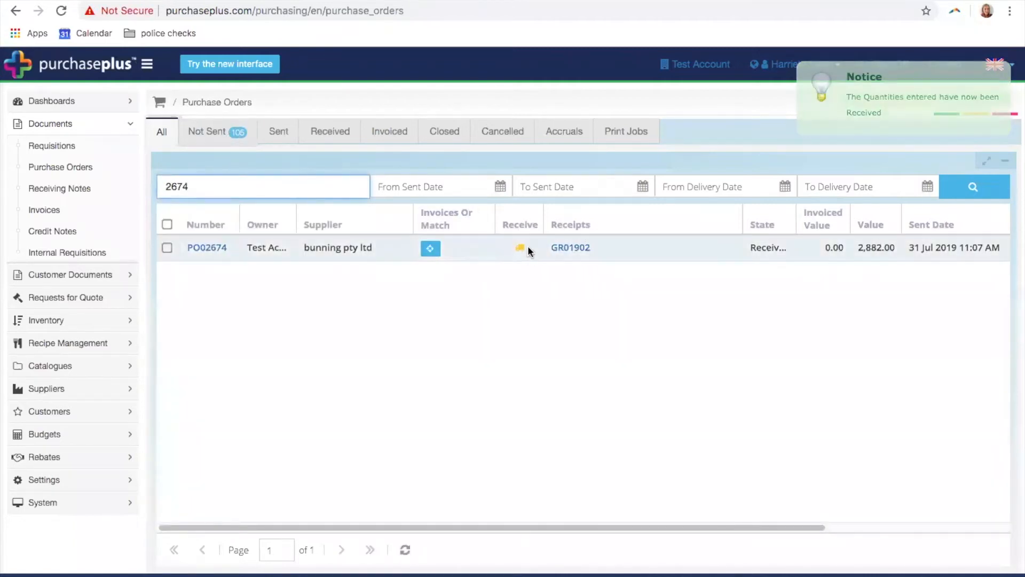
pyautogui.moveTo(523, 253)
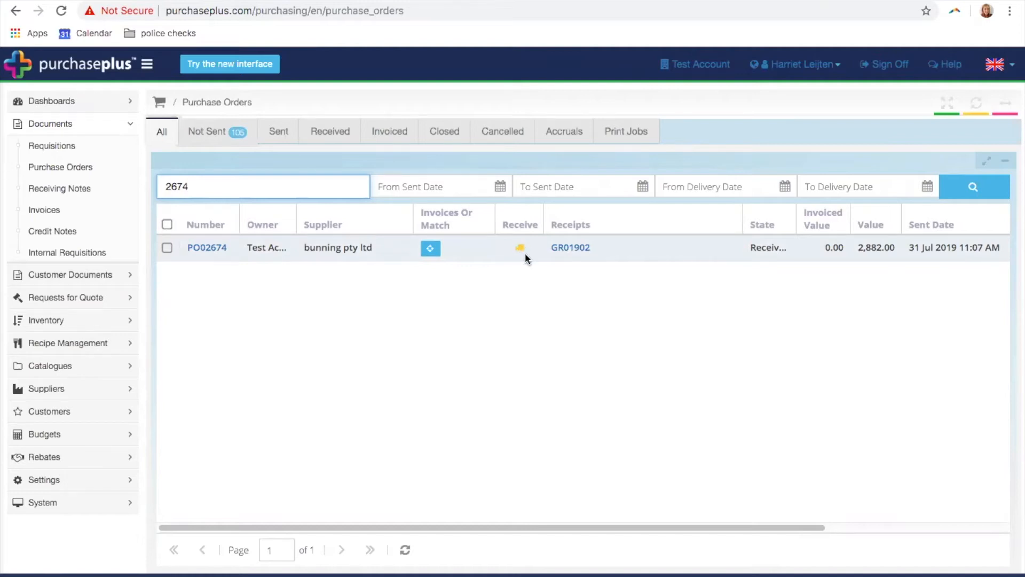
pyautogui.moveTo(524, 253)
# View the bunning pty ltd order's lines, return to the purchase orders, and rerun the number search
pyautogui.click(206, 250)
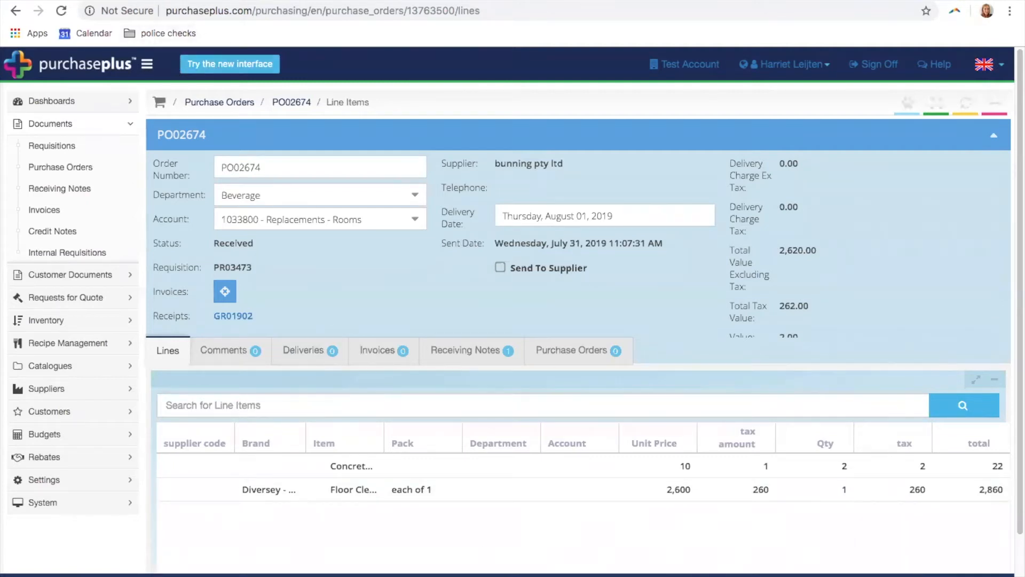
pyautogui.click(15, 10)
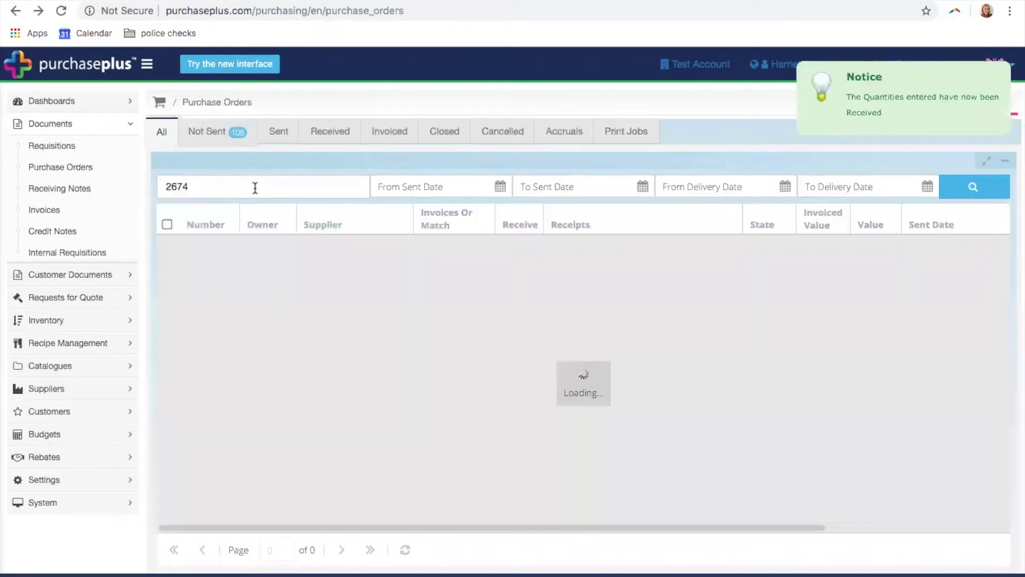
pyautogui.click(255, 187)
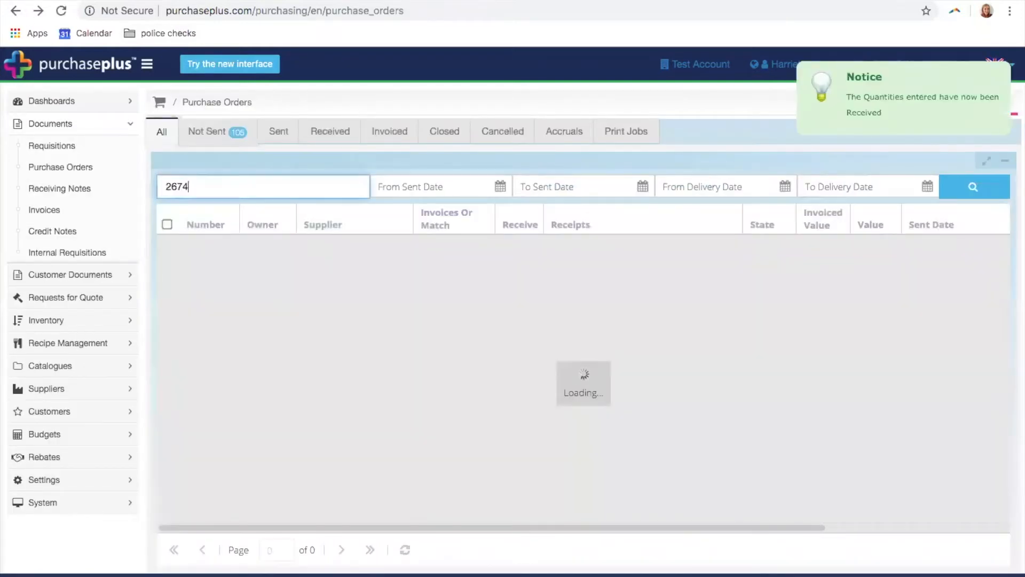
pyautogui.press('Return')
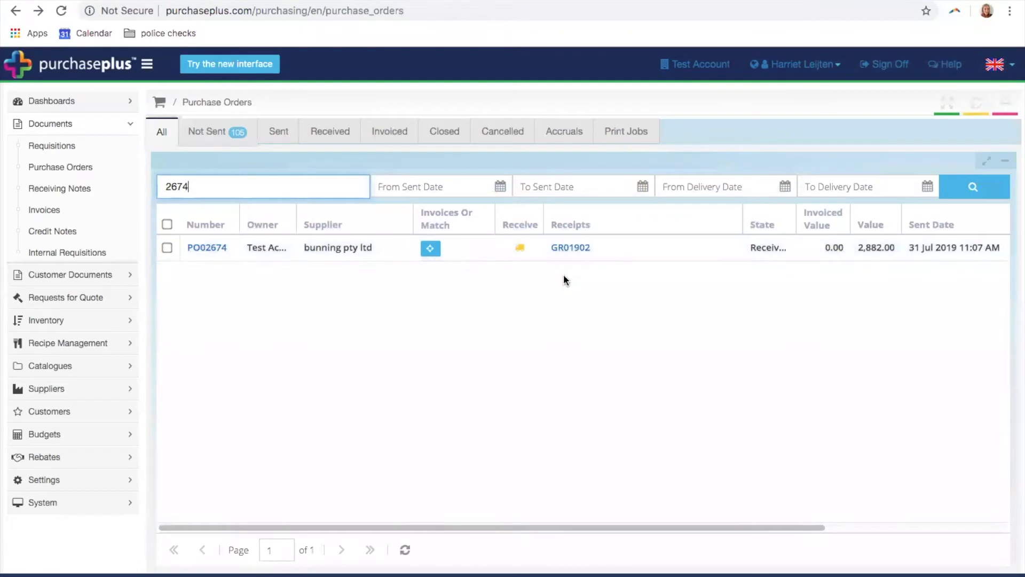
# Receive the remaining quantity on the bunning pty ltd order and find the order by number again
pyautogui.click(521, 251)
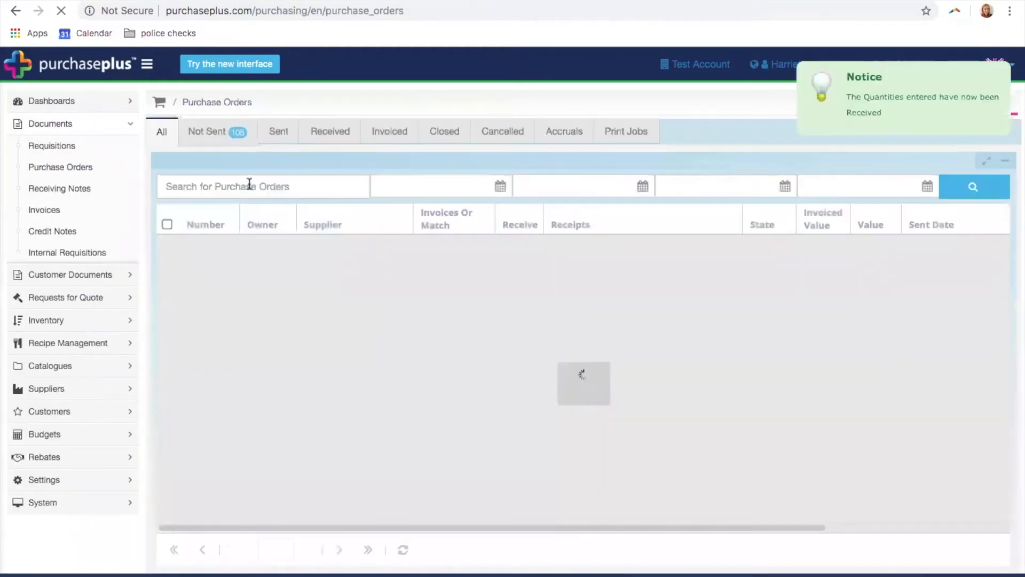
pyautogui.click(250, 185)
pyautogui.write('2674')
pyautogui.press('Return')
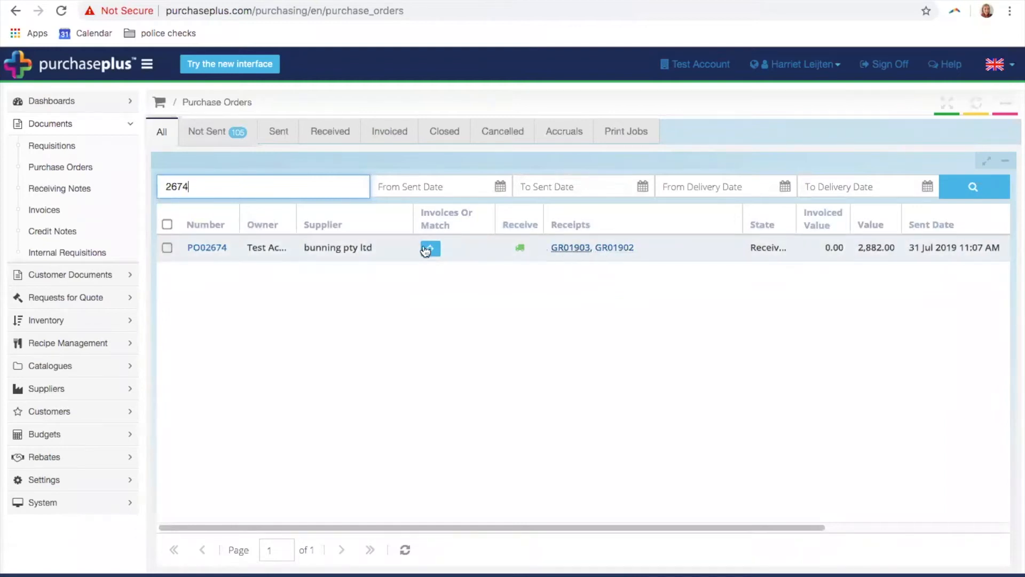
# Clear the purchase order search and check what the receiving status indicator of a Zeus Wholesale order means
pyautogui.moveTo(270, 185); pyautogui.dragTo(74, 170)
pyautogui.press('BackSpace')
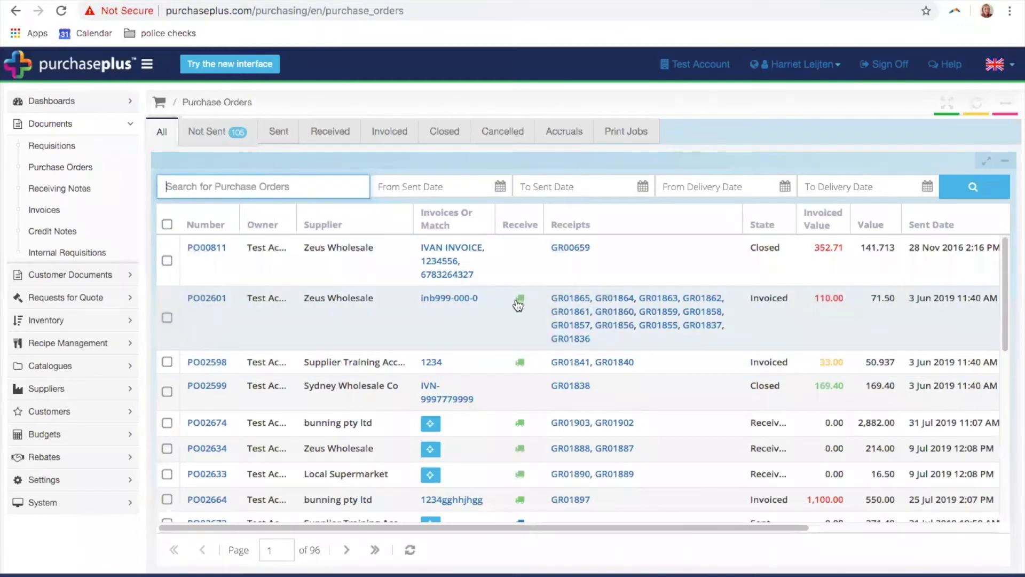
pyautogui.moveTo(518, 305)
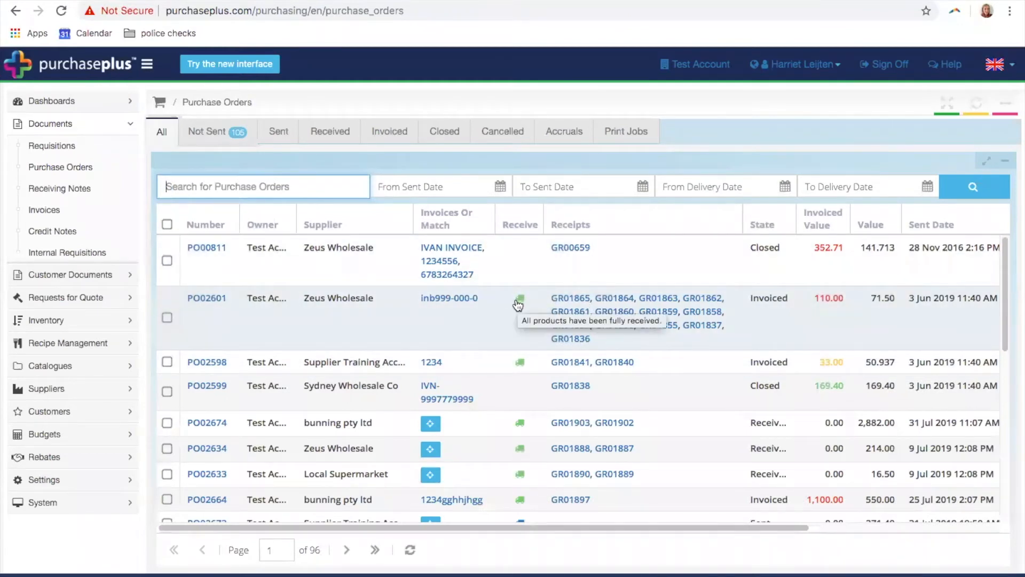
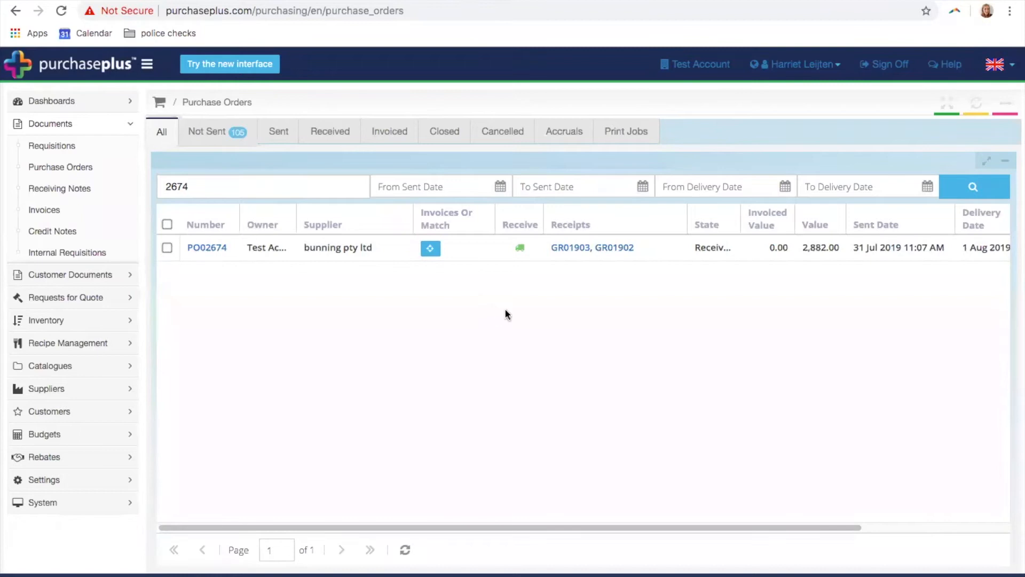
# Start a new invoice from receipt GR01903 with invoice number INB888899-0-0 and invoice date 2019-07-31
pyautogui.click(570, 248)
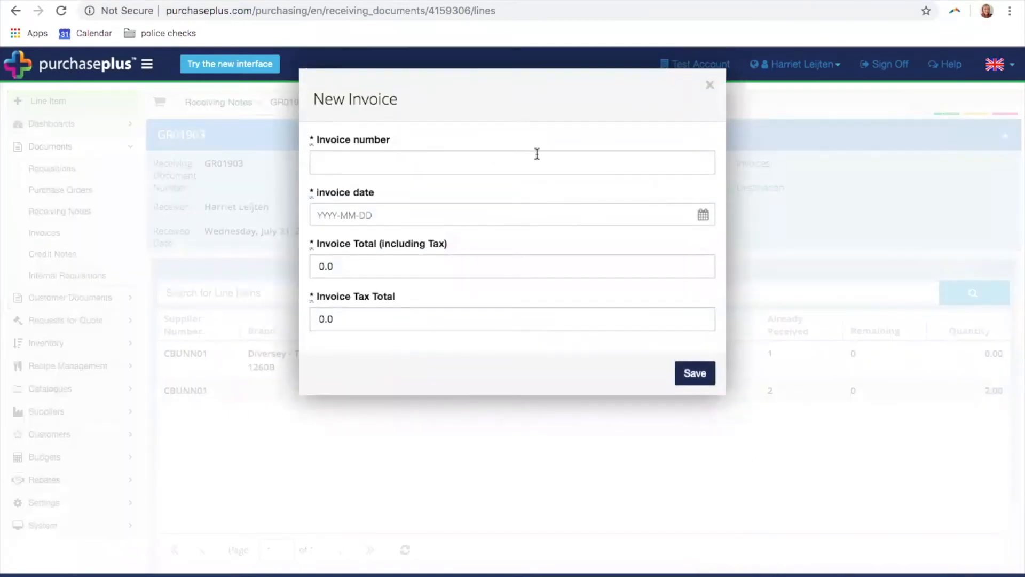
pyautogui.click(536, 153)
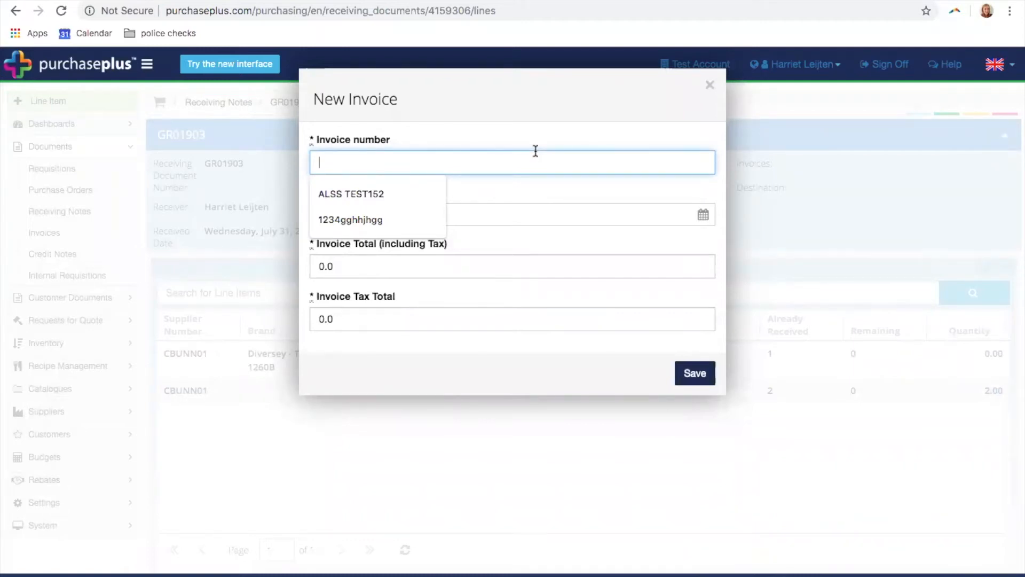
pyautogui.write('IN')
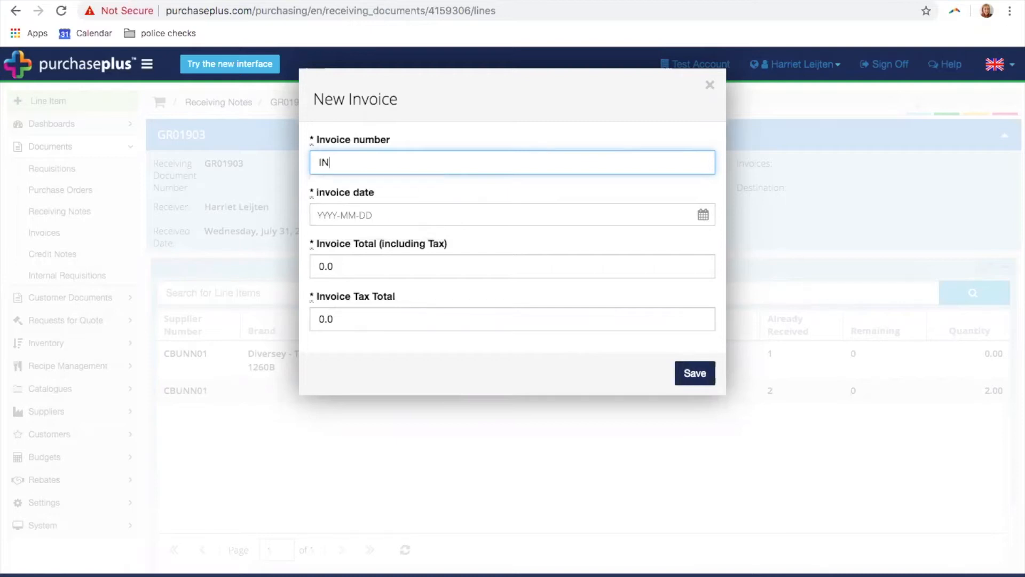
pyautogui.write('B888899-0-0')
pyautogui.click(702, 215)
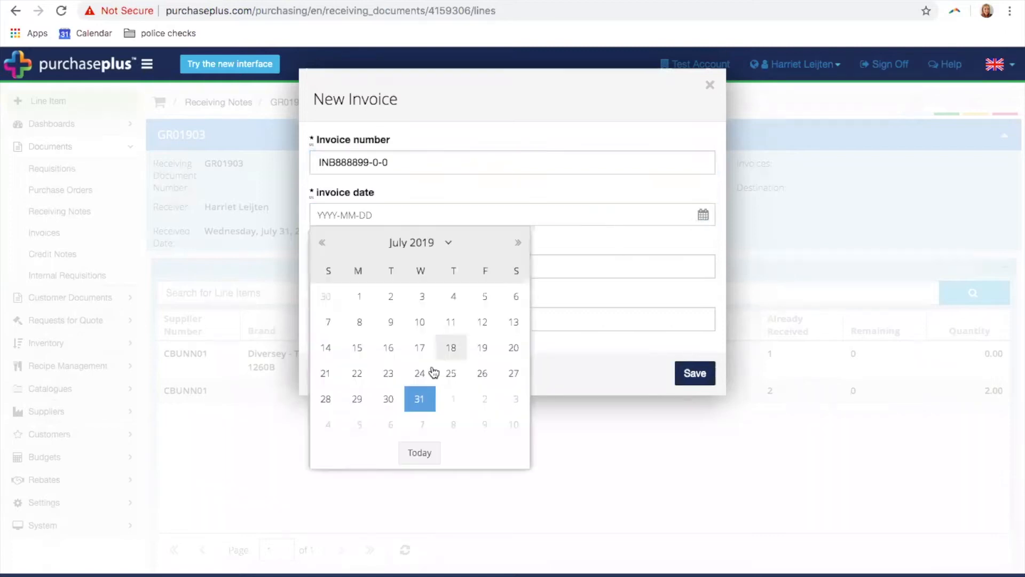
pyautogui.click(420, 401)
pyautogui.press('Tab')
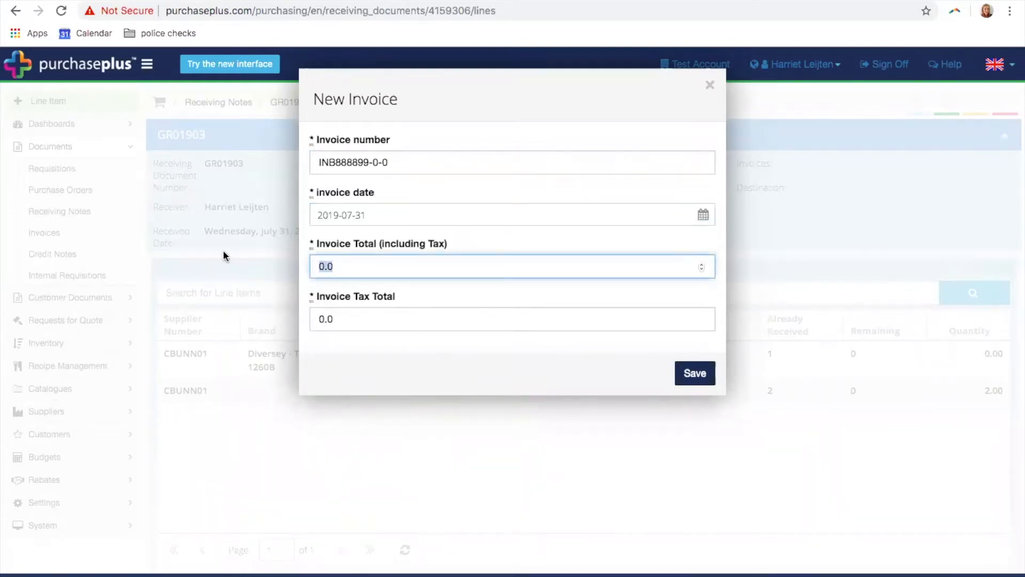
# Set the invoice total including tax to 22 and the invoice tax total to 2, and save the invoice
pyautogui.write('22')
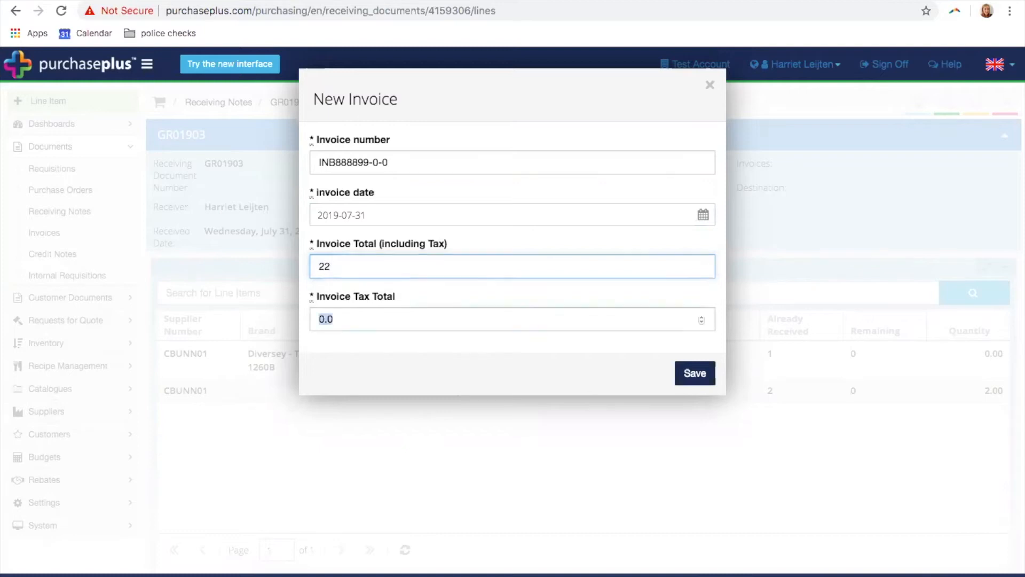
pyautogui.press('Tab')
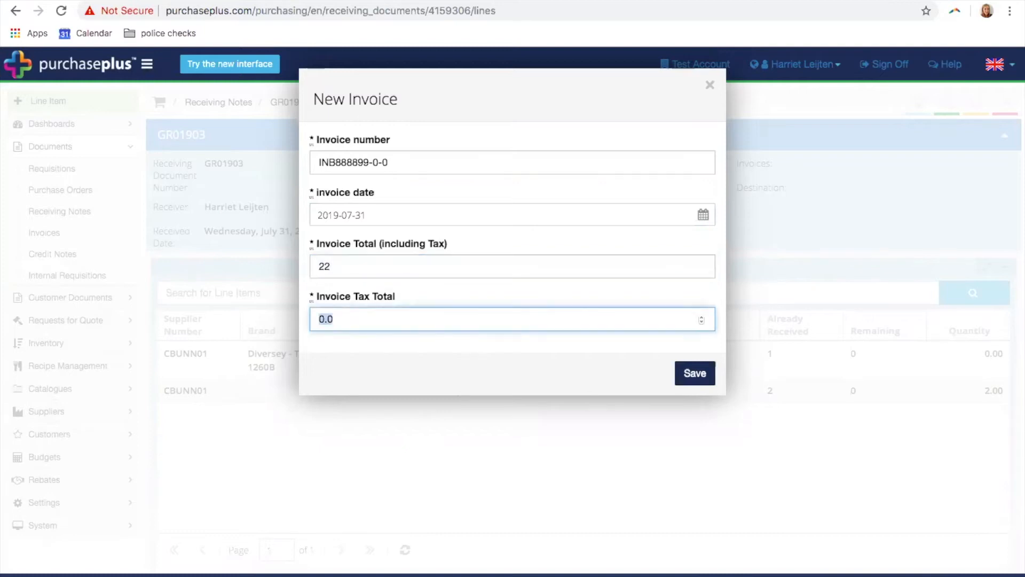
pyautogui.write('2')
pyautogui.click(687, 376)
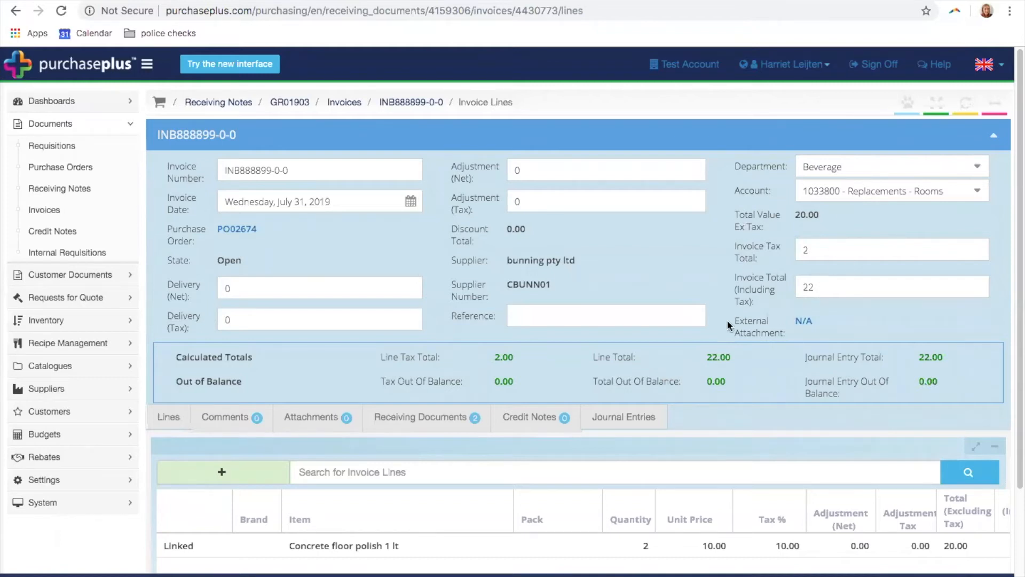
# Examine the new invoice's Concrete floor polish line and compare its calculated totals with the out-of-balance amounts
pyautogui.scroll(-2, 727, 331)
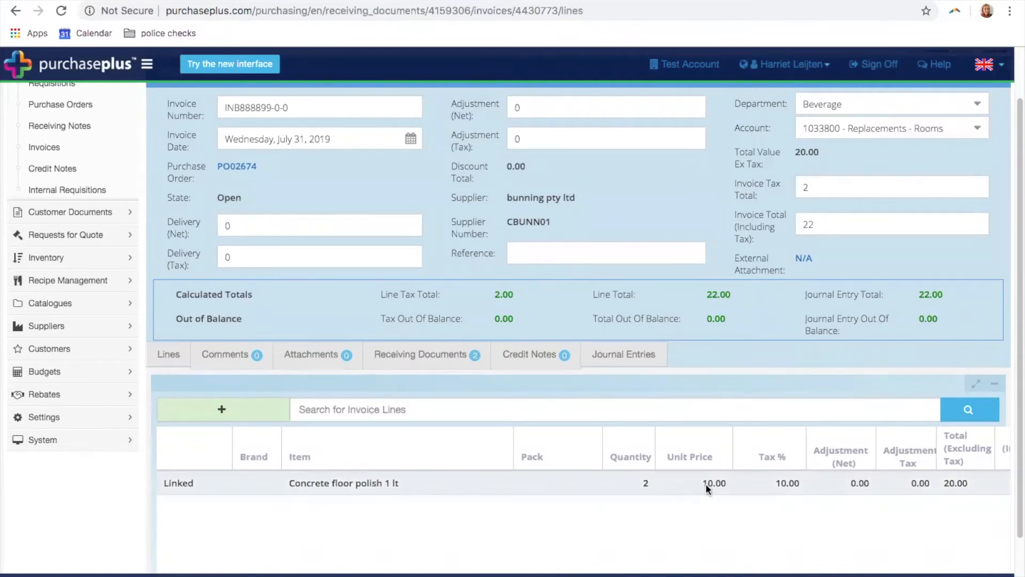
pyautogui.rightClick(652, 488)
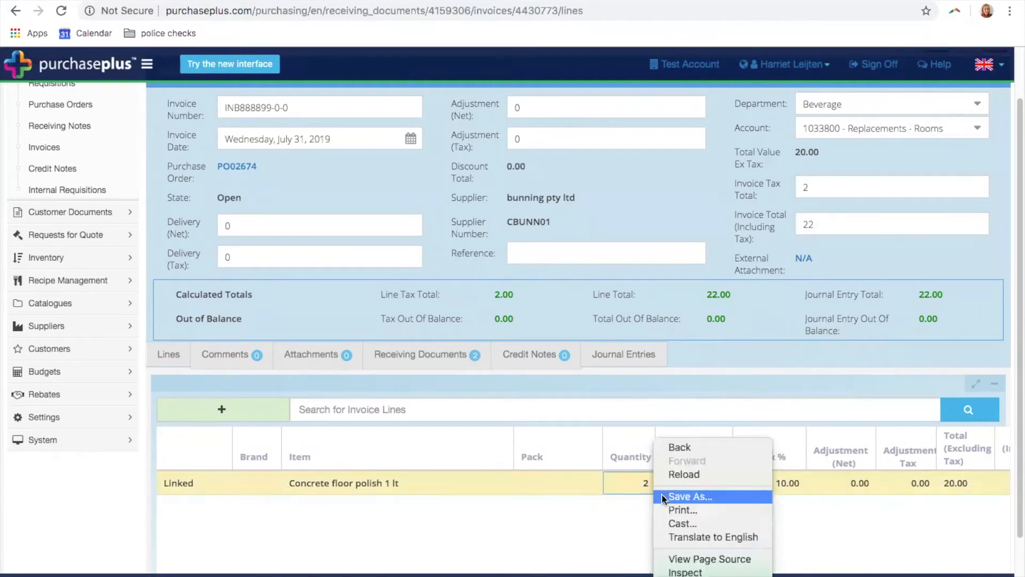
pyautogui.click(583, 523)
pyautogui.moveTo(377, 288); pyautogui.dragTo(959, 321)
pyautogui.click(626, 315)
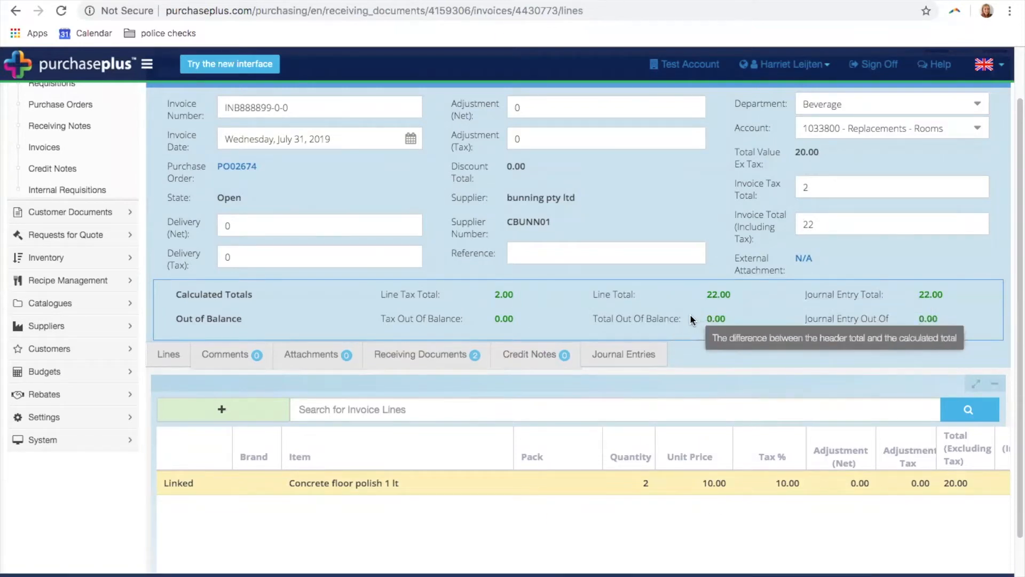
pyautogui.moveTo(635, 313)
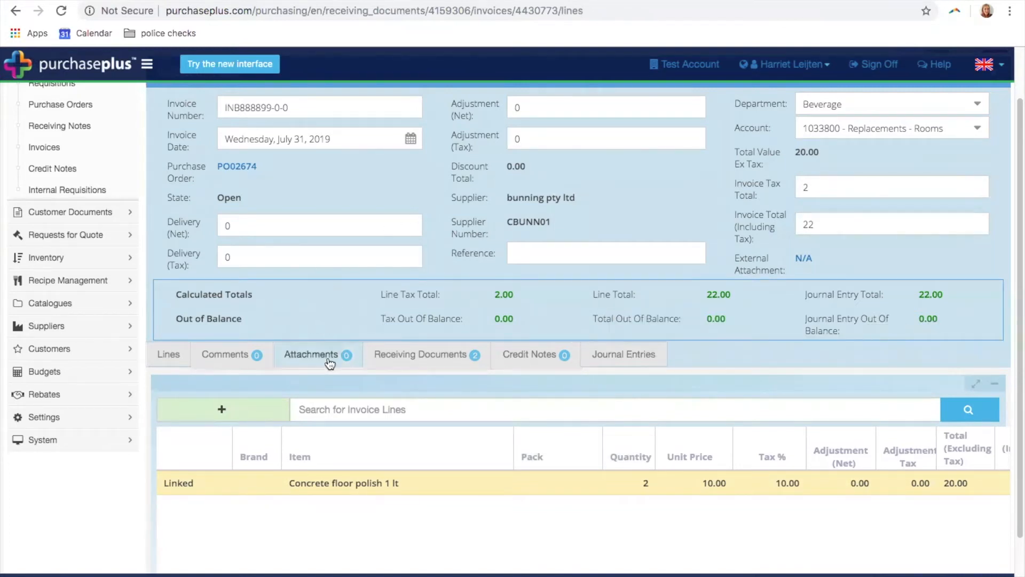
# View the invoice's attachments and return to its invoice lines
pyautogui.scroll(2, 316, 363)
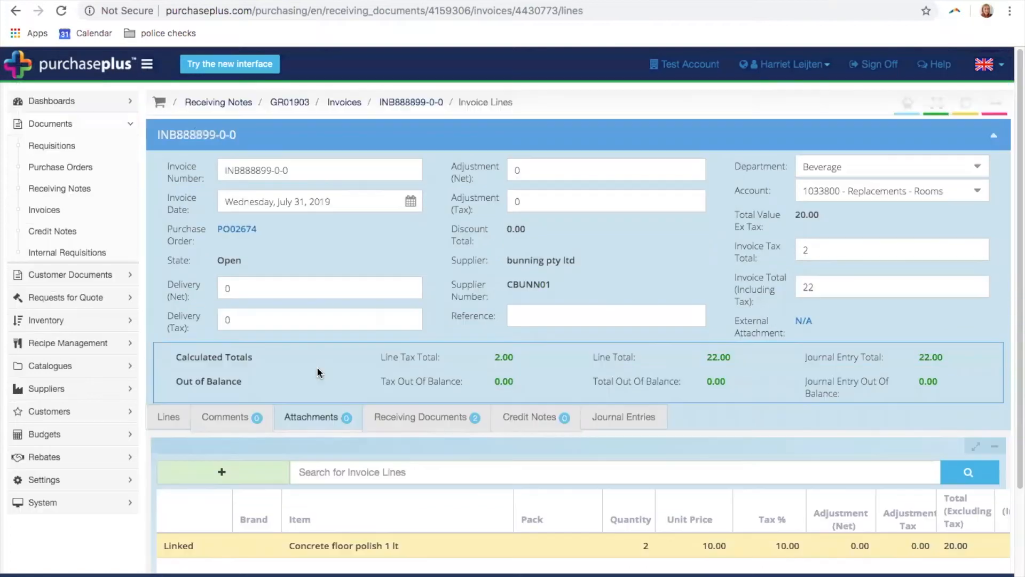
pyautogui.click(314, 421)
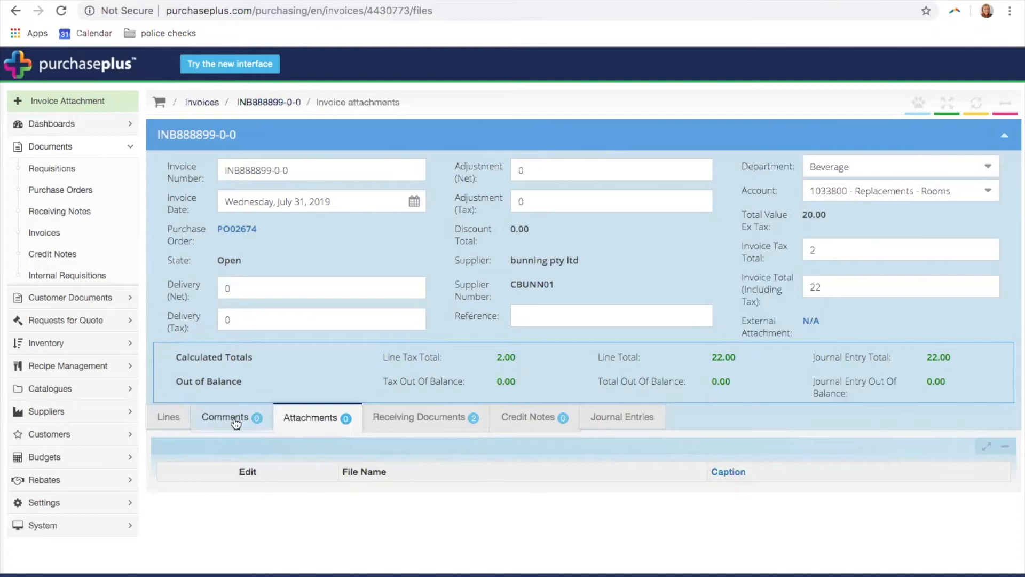
pyautogui.click(178, 424)
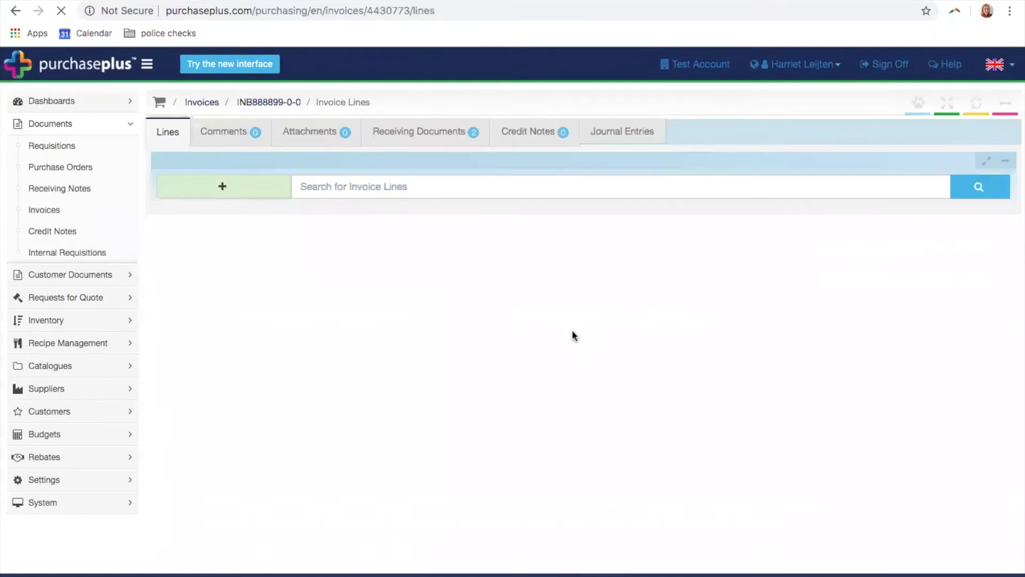
pyautogui.scroll(-2, 450, 368)
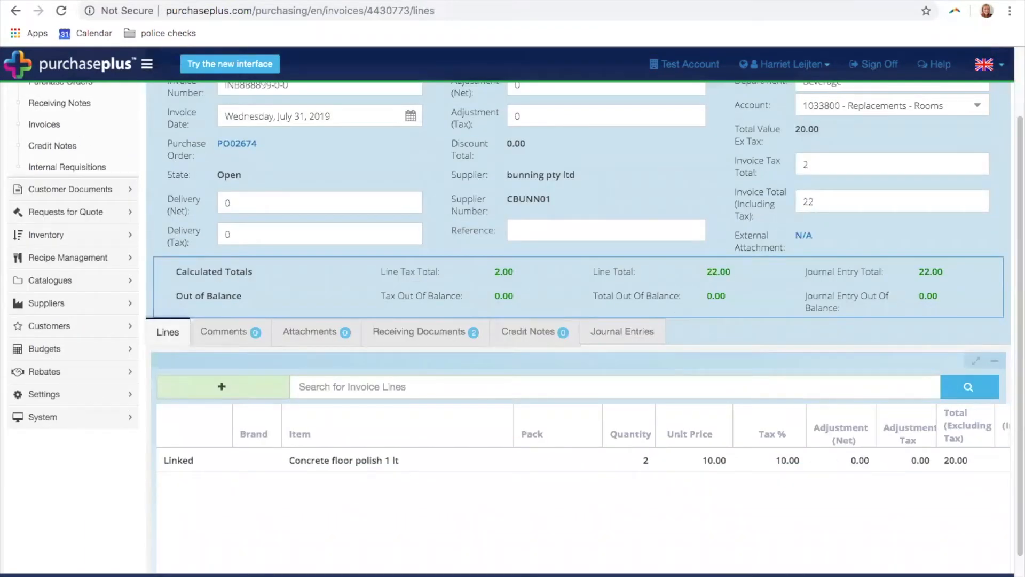
# Reconcile invoice INB888899-0-0 now that its line totals balance
pyautogui.click(835, 575)
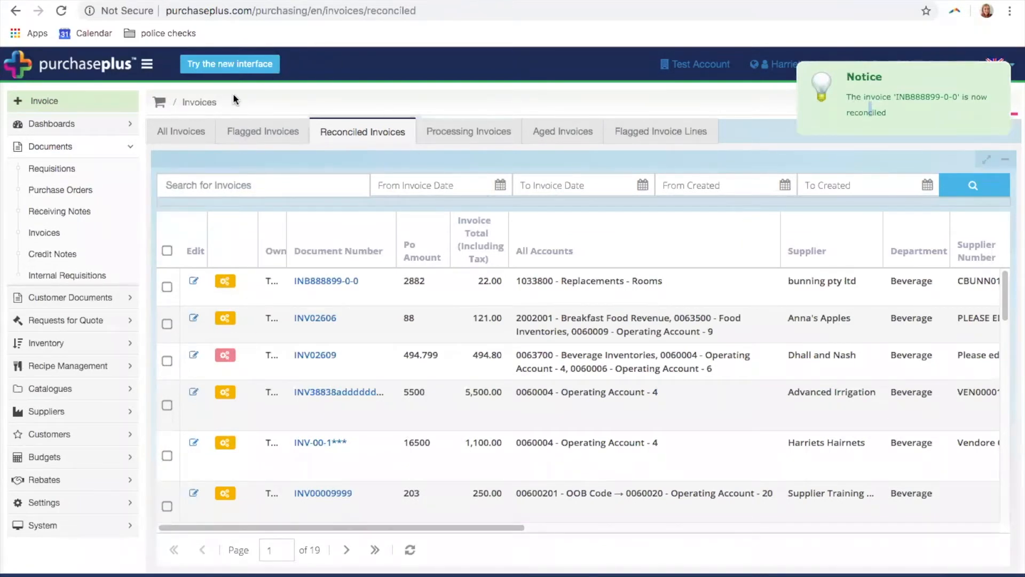
# Search the purchase orders for 2674 and start a new invoice from its receipt GR01902
pyautogui.click(86, 198)
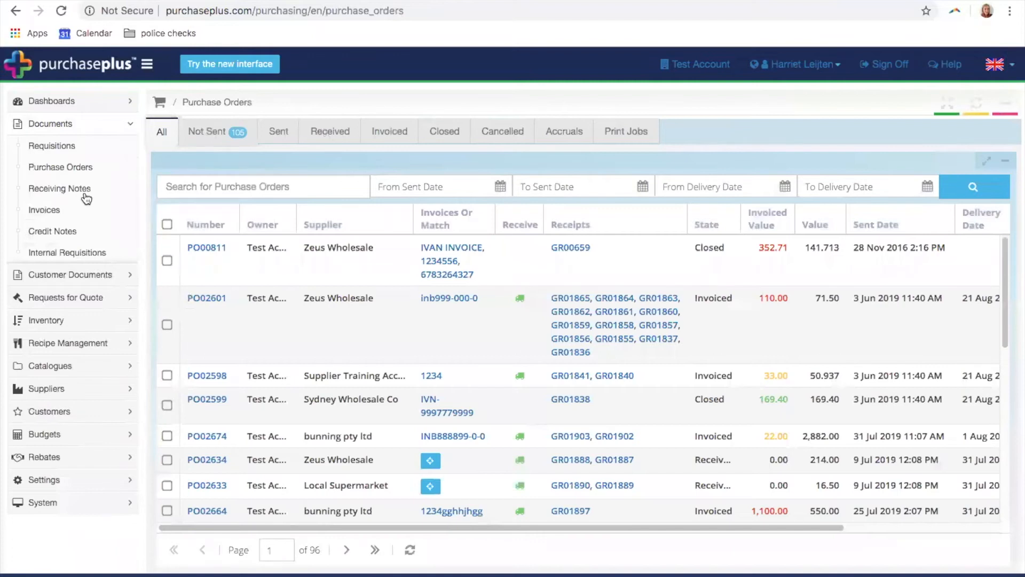
pyautogui.click(268, 182)
pyautogui.write('2674')
pyautogui.press('Return')
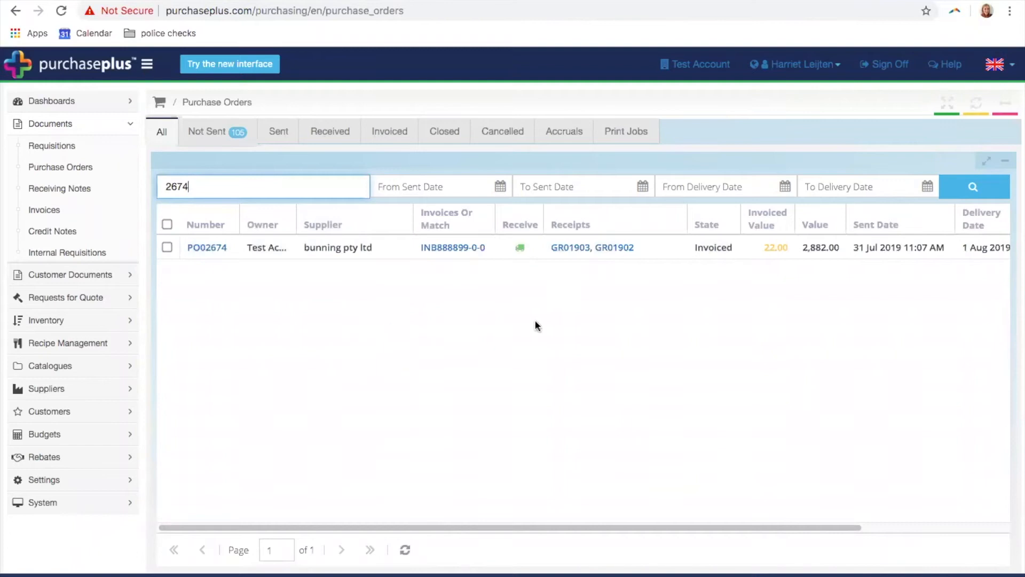
pyautogui.click(622, 258)
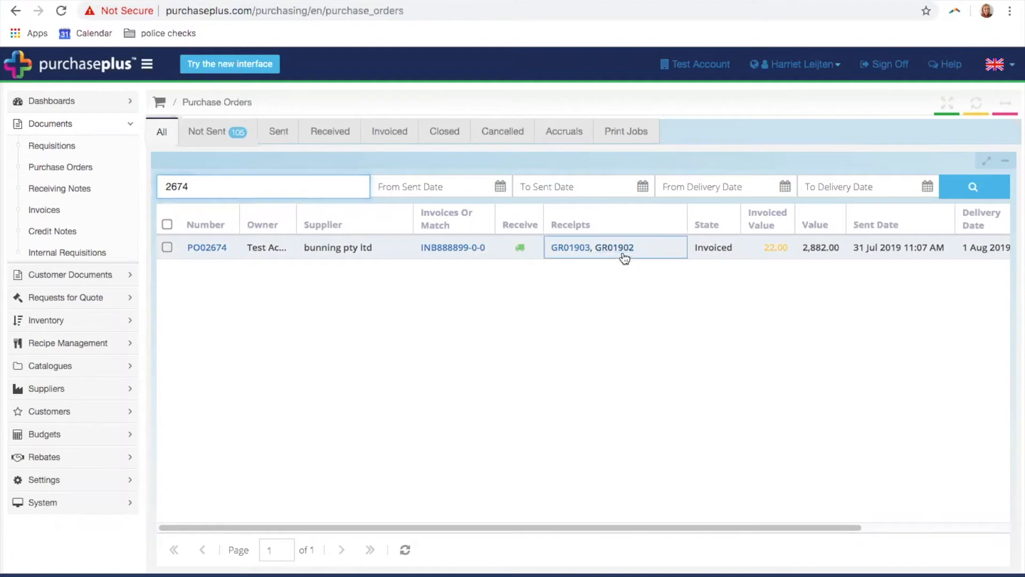
pyautogui.click(612, 250)
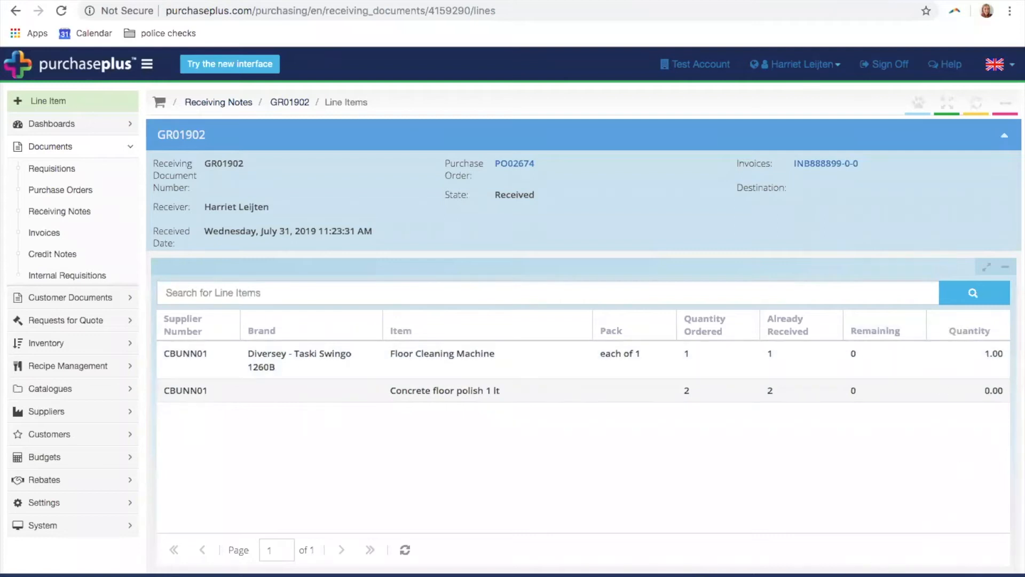
pyautogui.click(790, 575)
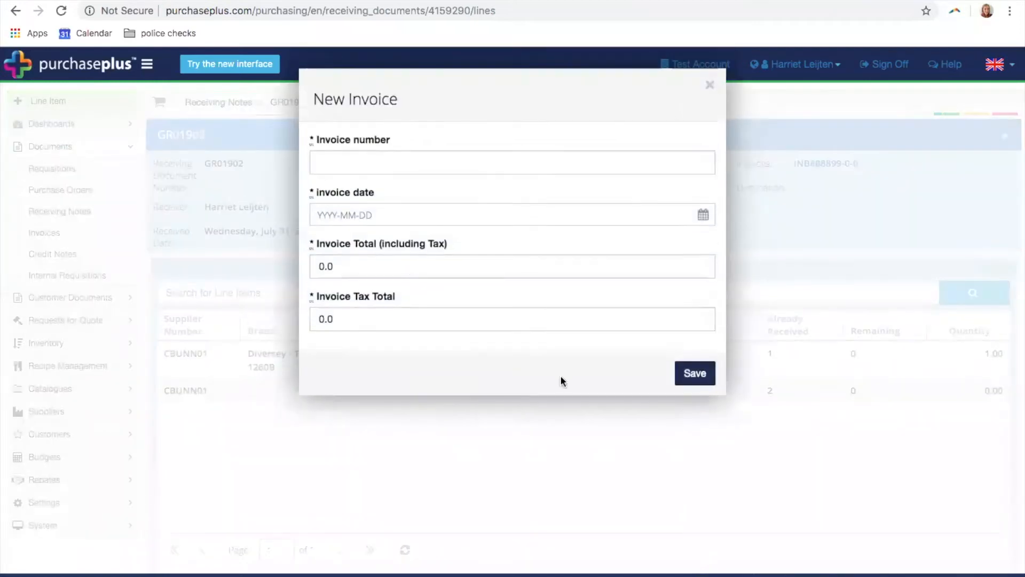
# Enter INH7767-0-00 as the new invoice's number and set its invoice date to 31 July 2019
pyautogui.click(382, 160)
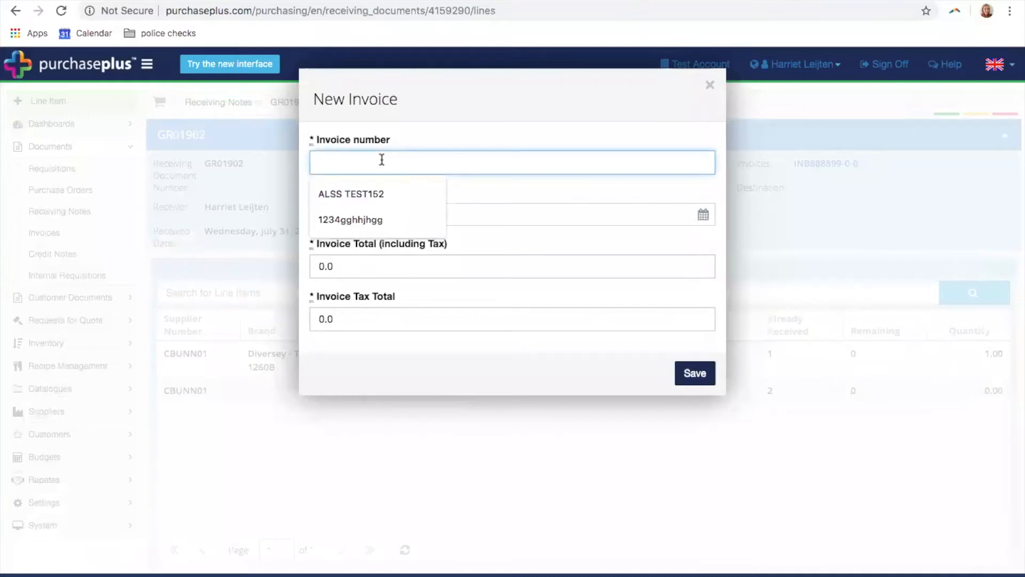
pyautogui.write('INH7767-0-00')
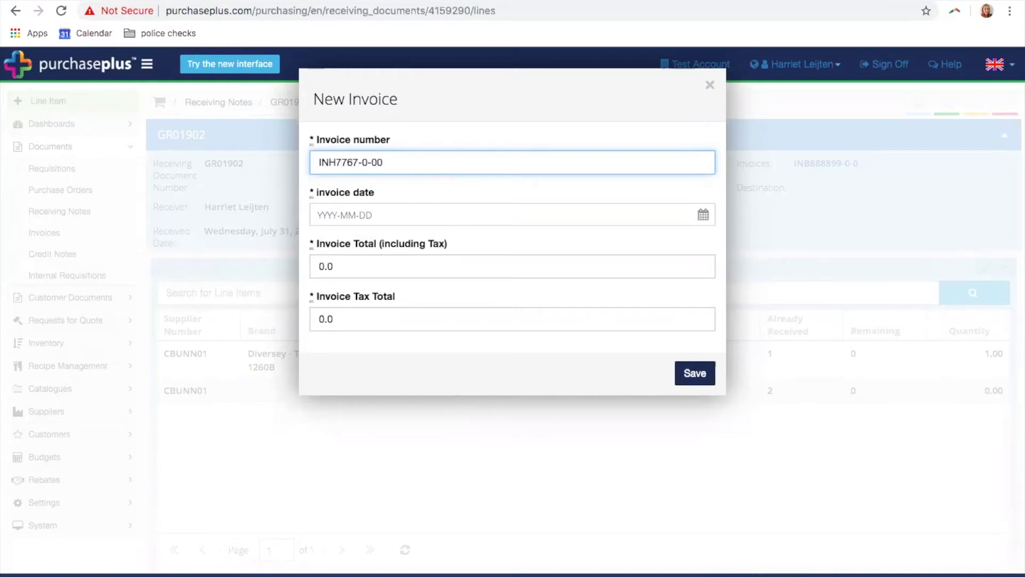
pyautogui.click(703, 215)
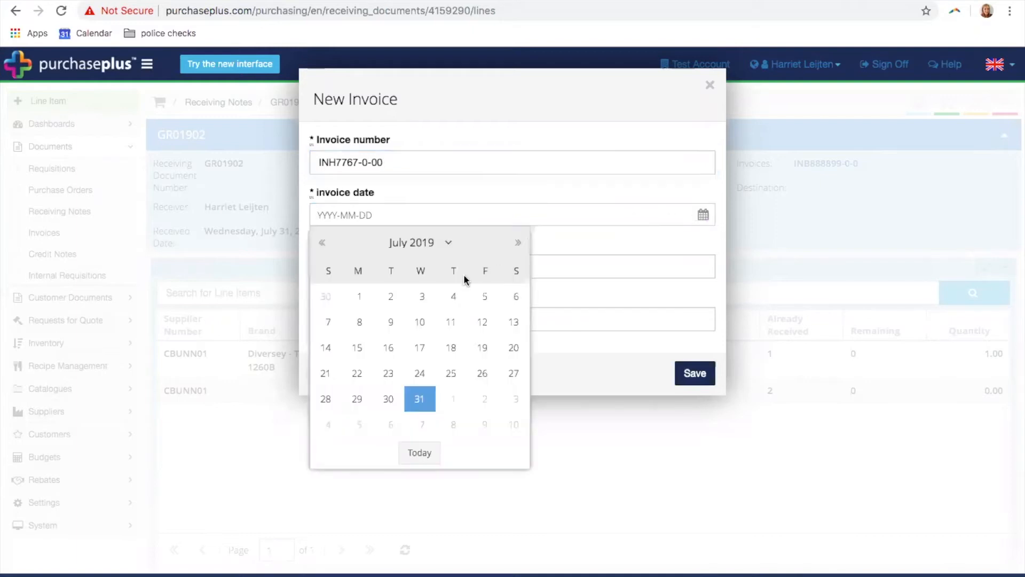
pyautogui.click(419, 399)
# Set the invoice total including tax to 3300 and the invoice tax total to 300, and save the new invoice
pyautogui.doubleClick(387, 268)
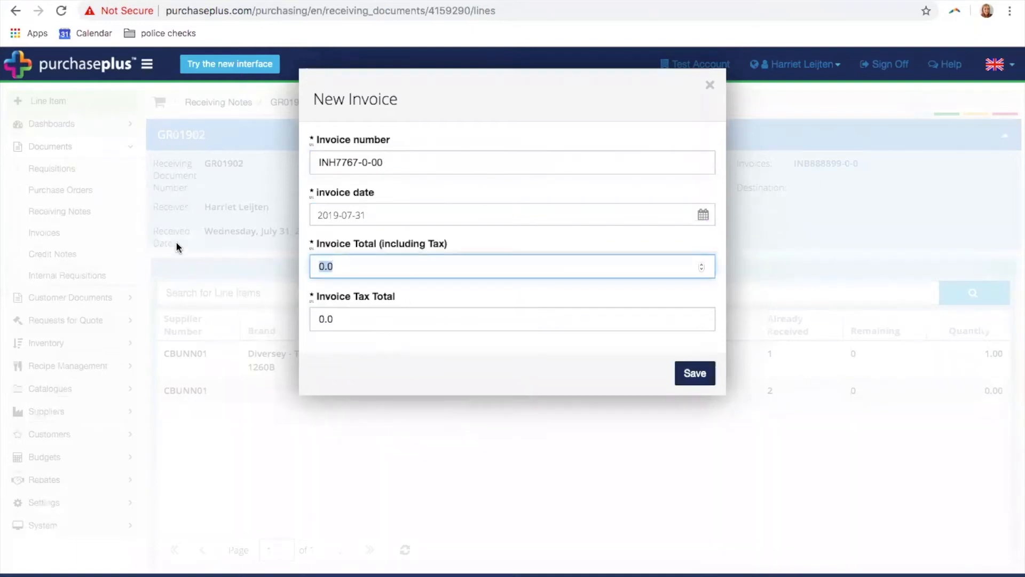
pyautogui.write('33000')
pyautogui.press('BackSpace')
pyautogui.press('Tab')
pyautogui.write('300')
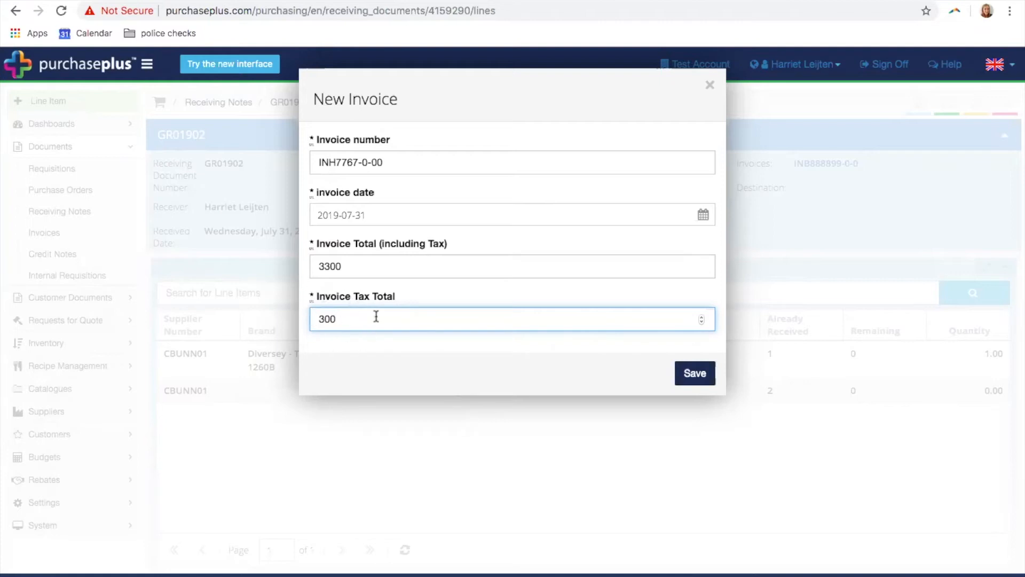
pyautogui.click(688, 377)
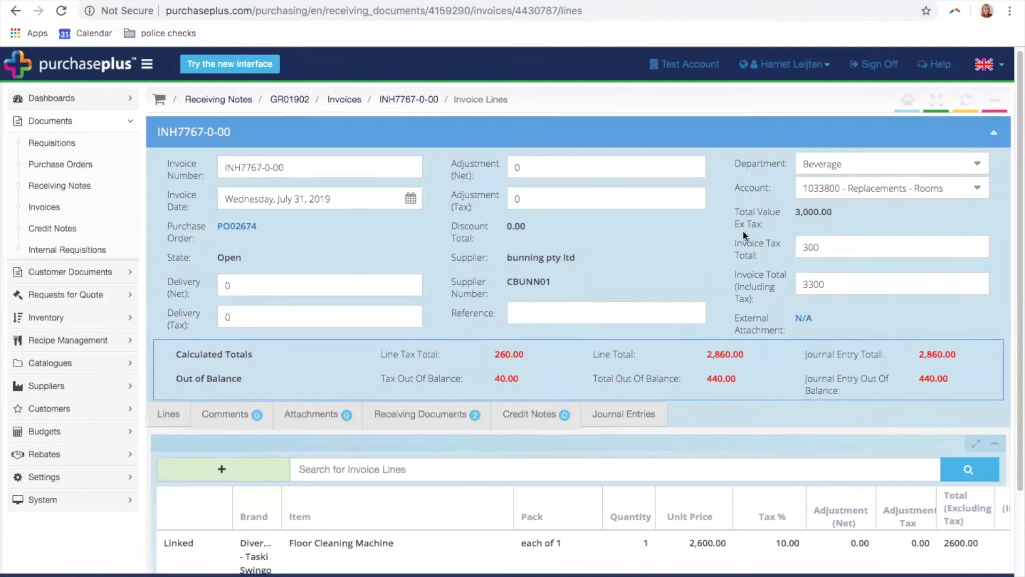
# Widen the Brand column of the invoice lines and compare the line's values with the invoice's out-of-balance totals
pyautogui.scroll(-1, 742, 229)
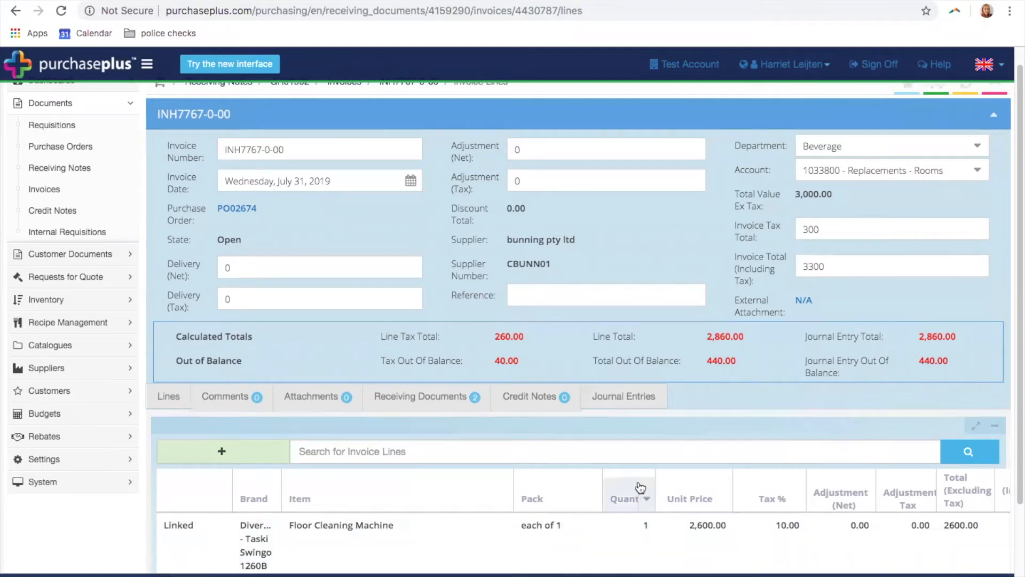
pyautogui.scroll(-3, 646, 470)
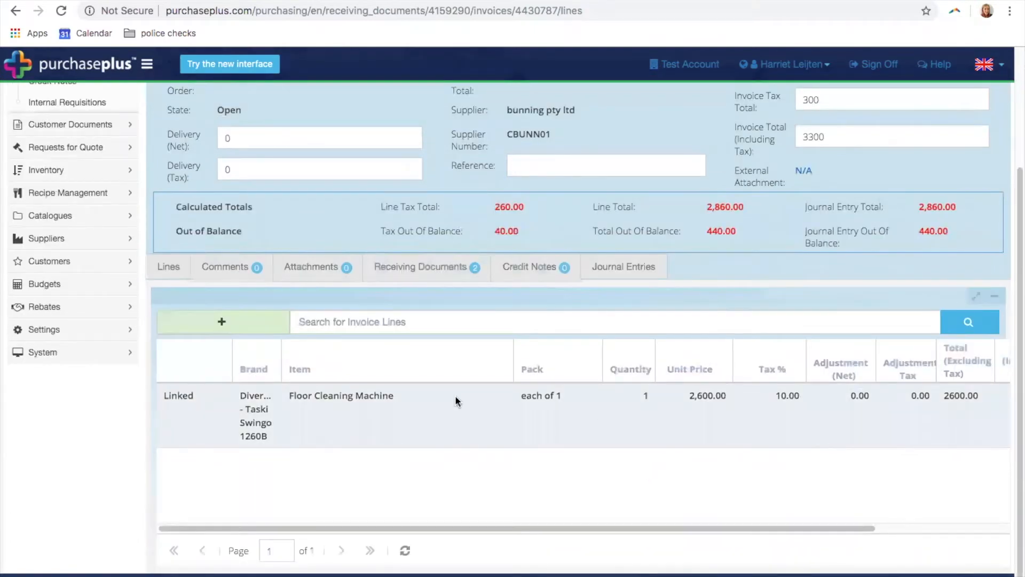
pyautogui.moveTo(274, 372); pyautogui.dragTo(309, 358)
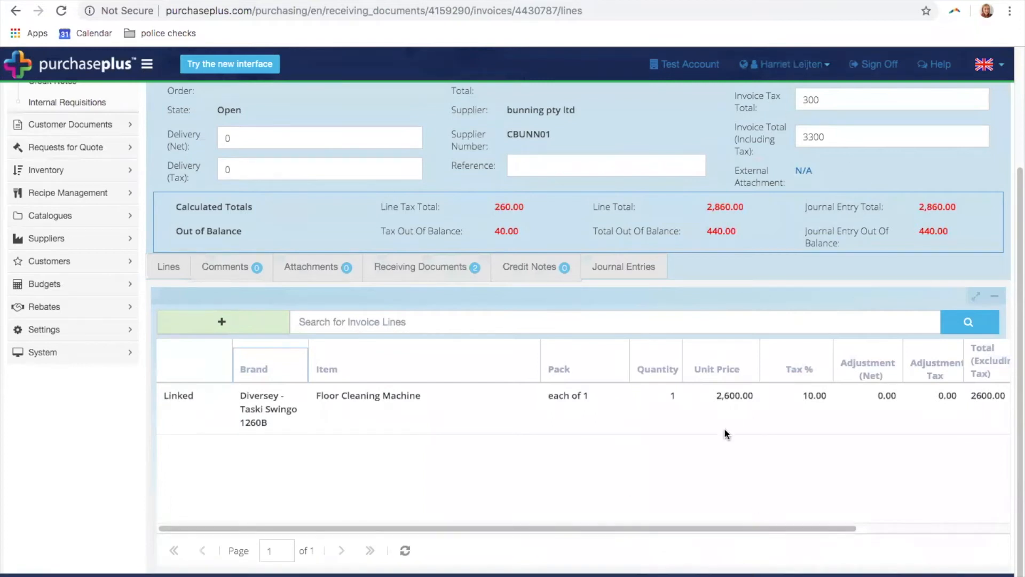
pyautogui.scroll(3, 728, 241)
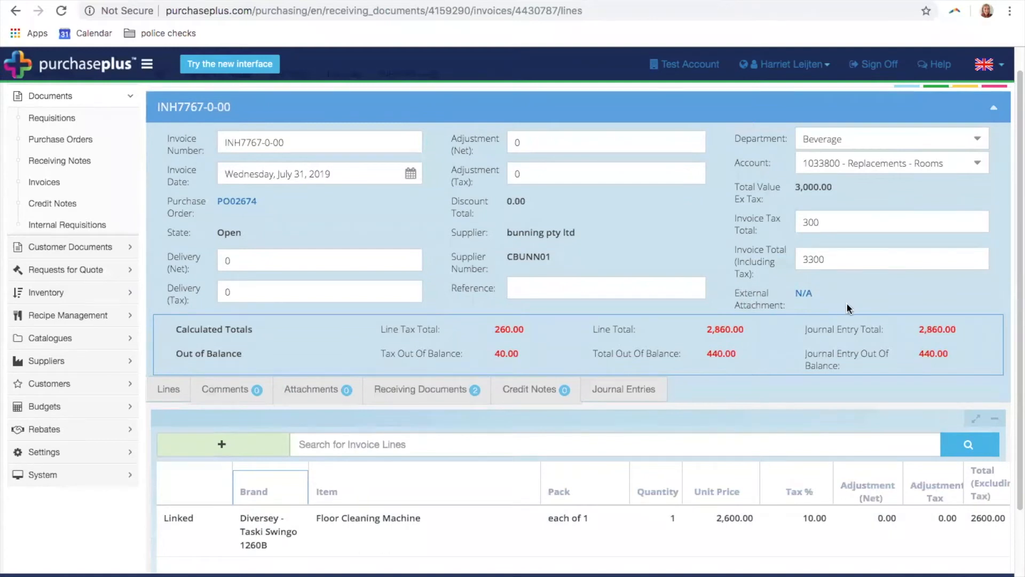
pyautogui.moveTo(739, 352)
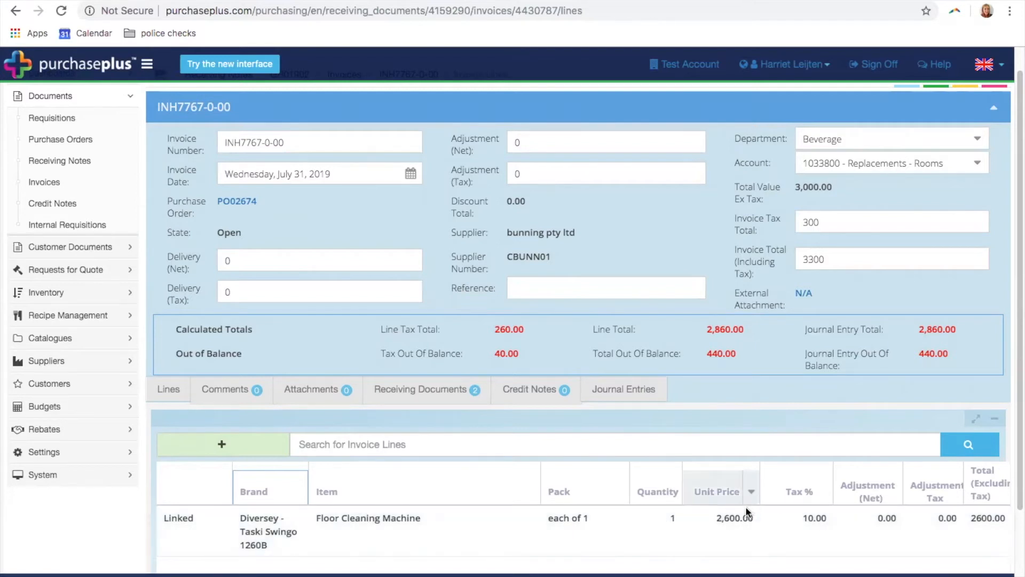
# Set the unit price of the Floor Cleaning Machine invoice line to 3000
pyautogui.scroll(-1, 741, 488)
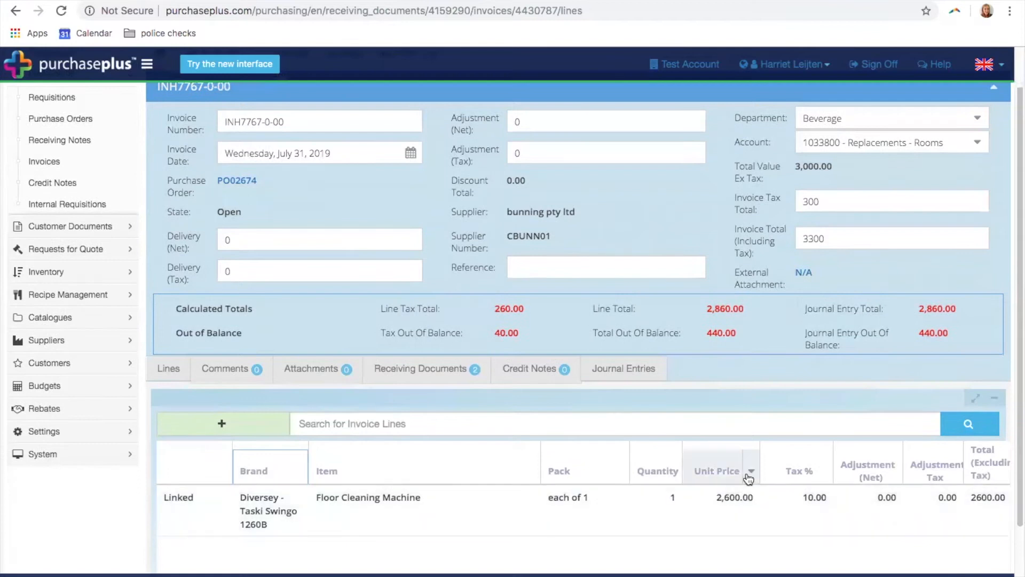
pyautogui.click(715, 499)
pyautogui.write('3000')
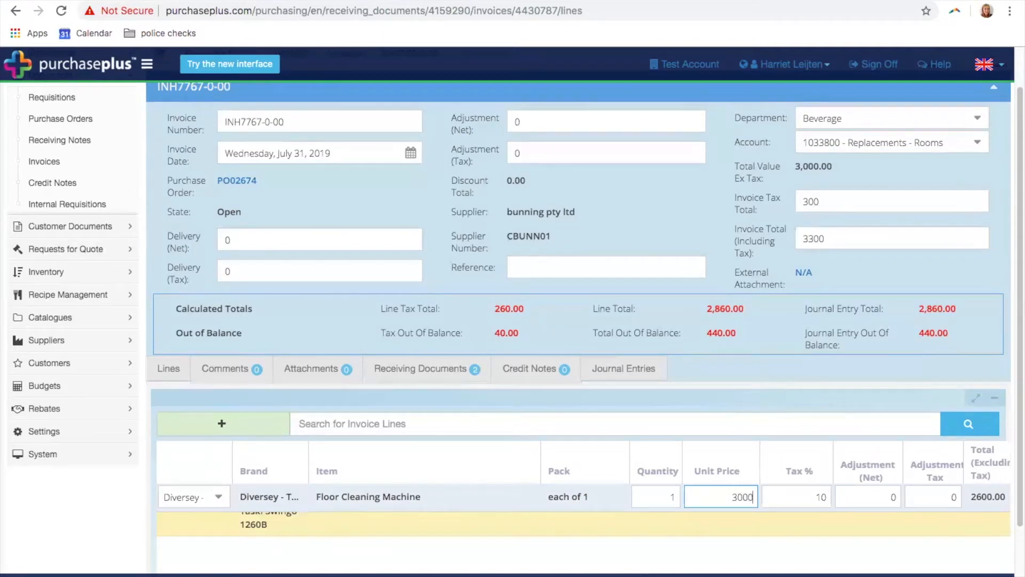
pyautogui.press('Return')
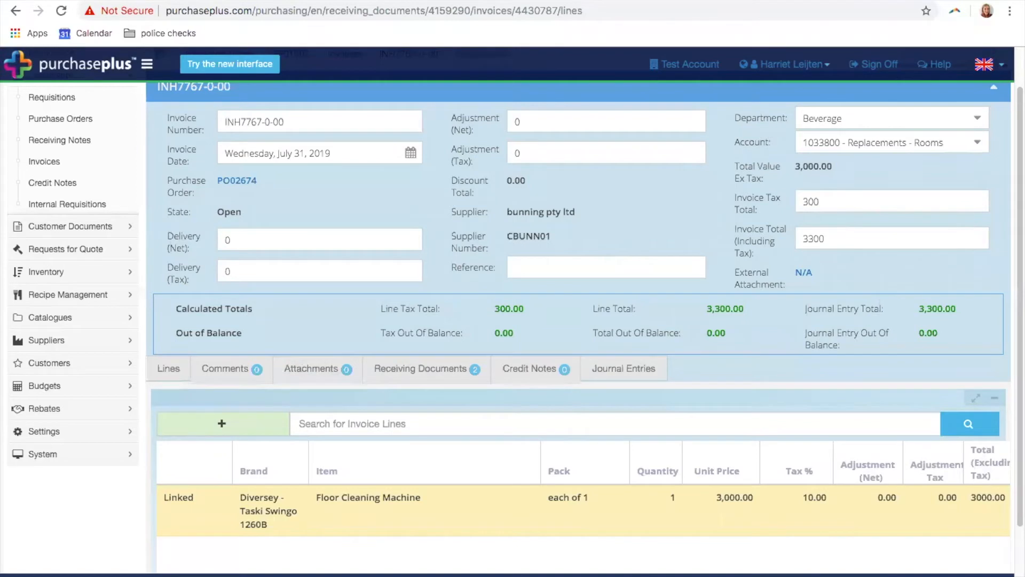
# Reopen the Floor Cleaning Machine line's unit price, keep it at 3000 and submit the invoice
pyautogui.click(759, 84)
pyautogui.click(749, 495)
pyautogui.click(722, 504)
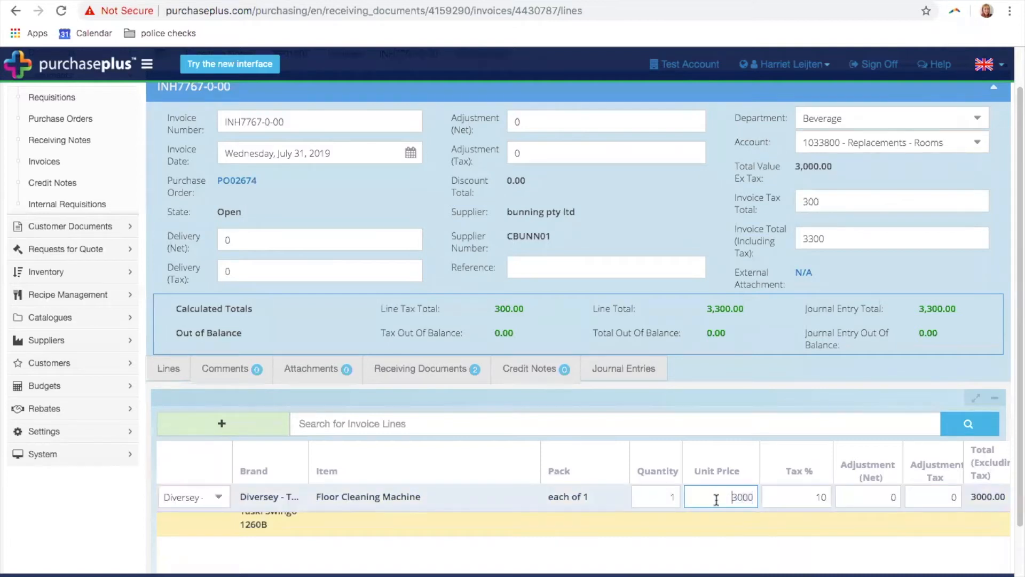
pyautogui.scroll(-2, 717, 494)
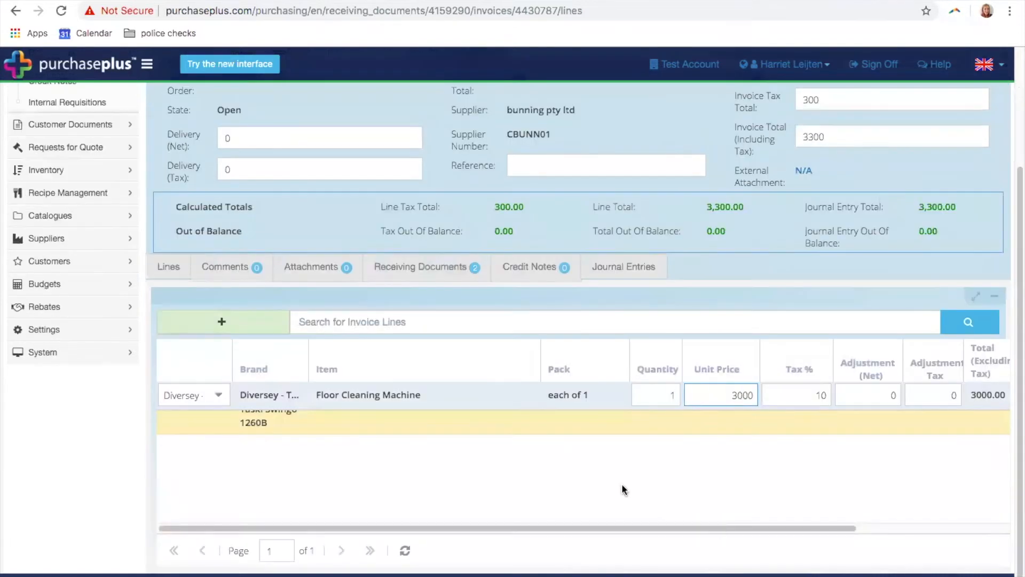
pyautogui.moveTo(714, 395); pyautogui.dragTo(750, 395)
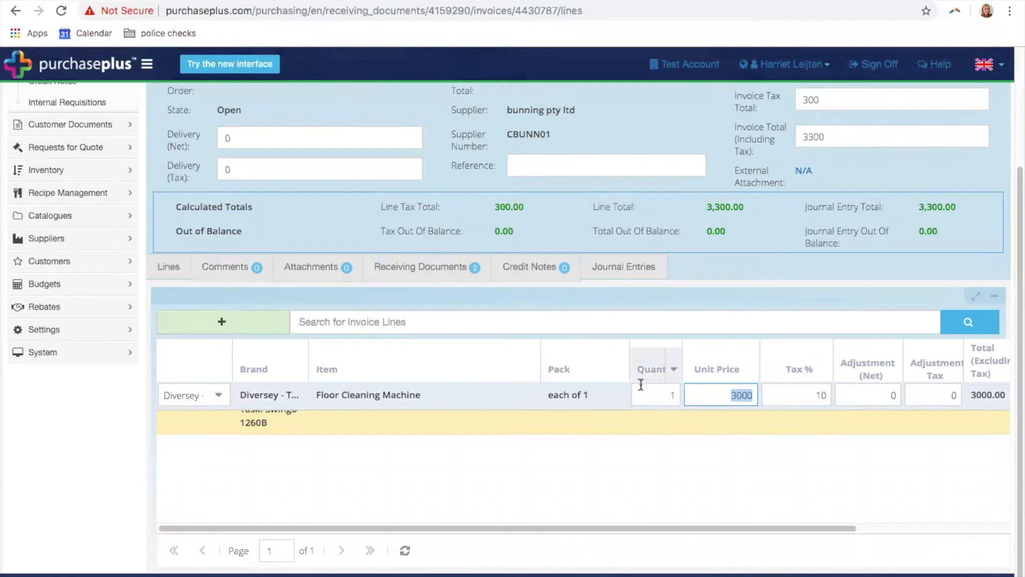
pyautogui.click(729, 395)
pyautogui.press('Return')
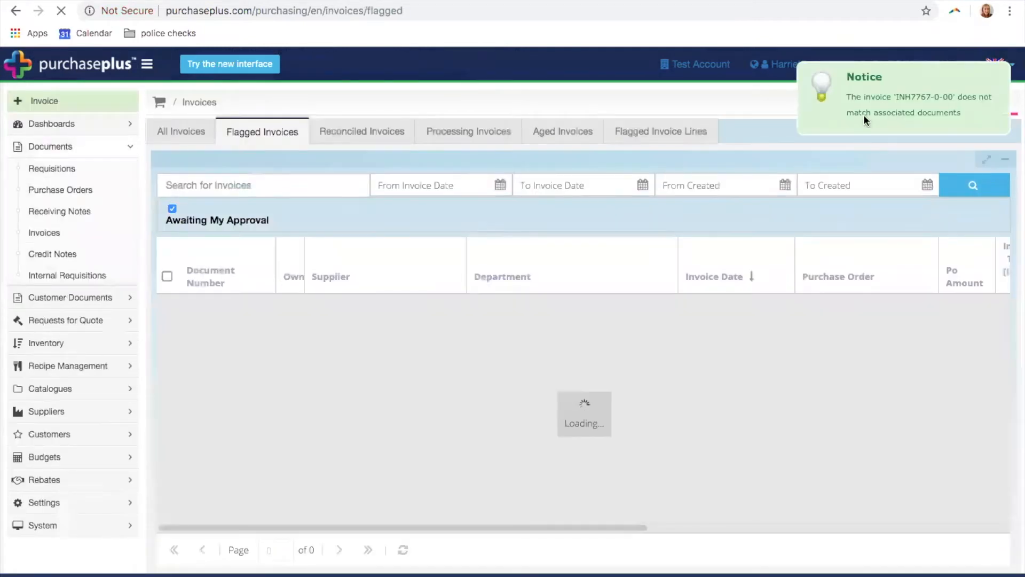
# Read the notice about the submitted invoice and widen the Owner column in the flagged invoices list
pyautogui.moveTo(959, 96); pyautogui.dragTo(922, 113)
pyautogui.click(888, 113)
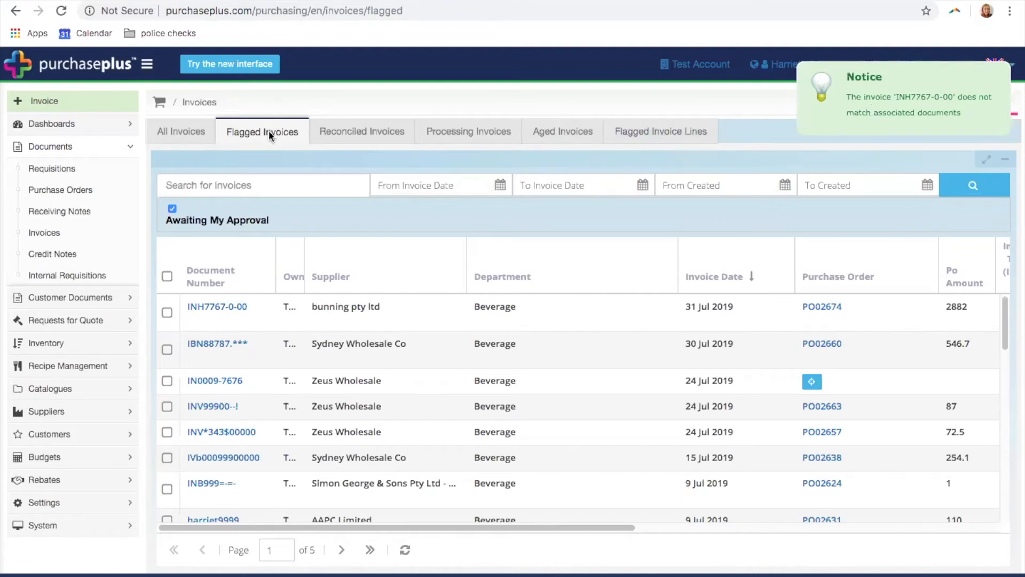
pyautogui.moveTo(303, 258); pyautogui.dragTo(322, 252)
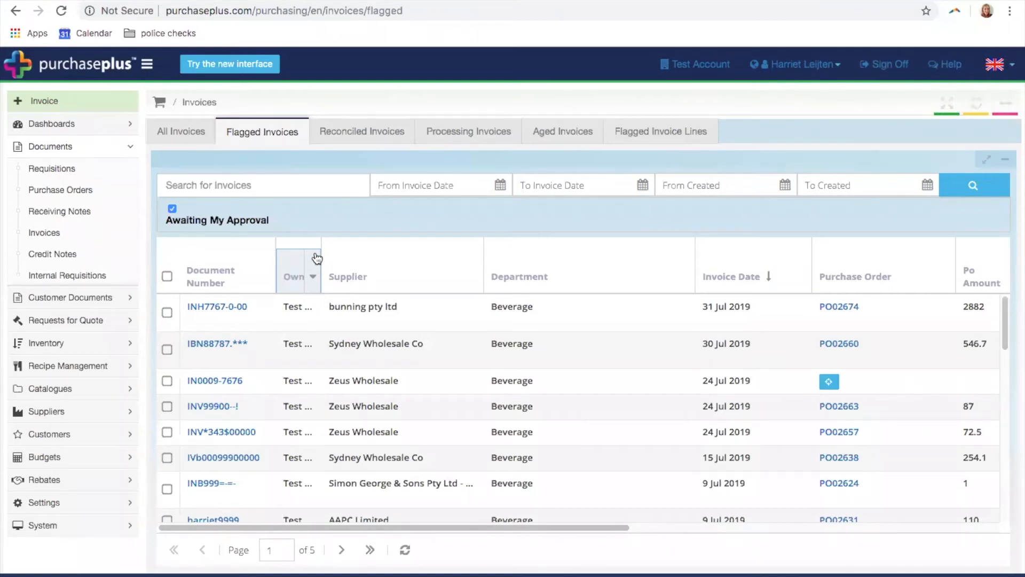
pyautogui.moveTo(317, 258); pyautogui.dragTo(350, 256)
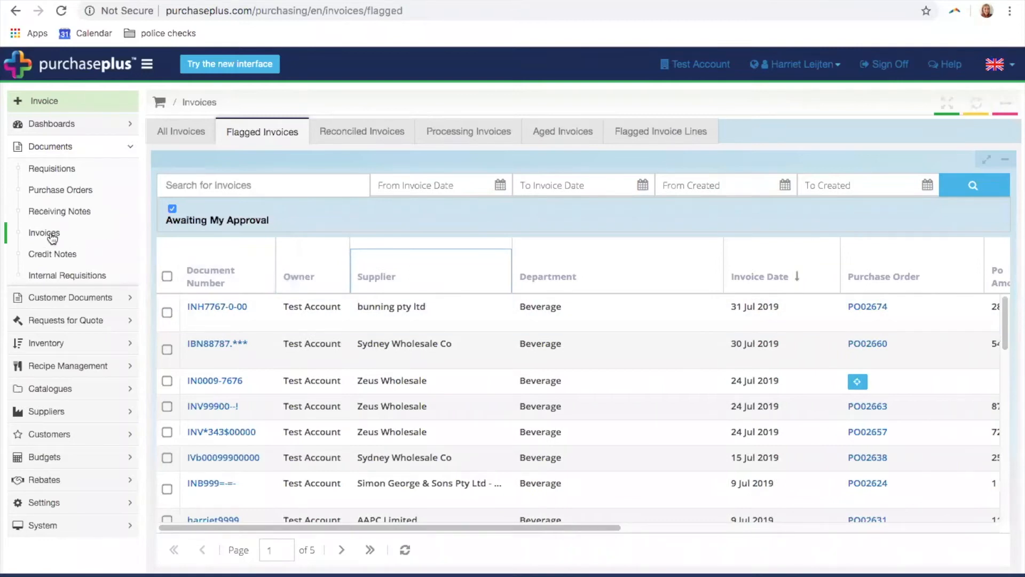
# Reopen the flagged invoices list from the invoices page and narrow its Department, Invoice Date, Purchase Order and Supplier columns
pyautogui.click(41, 239)
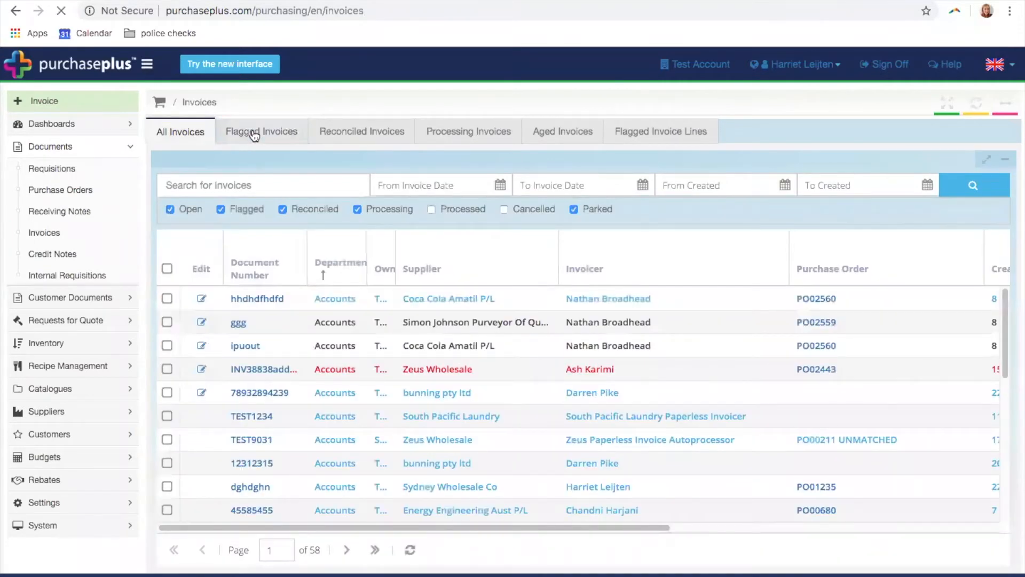
pyautogui.click(255, 133)
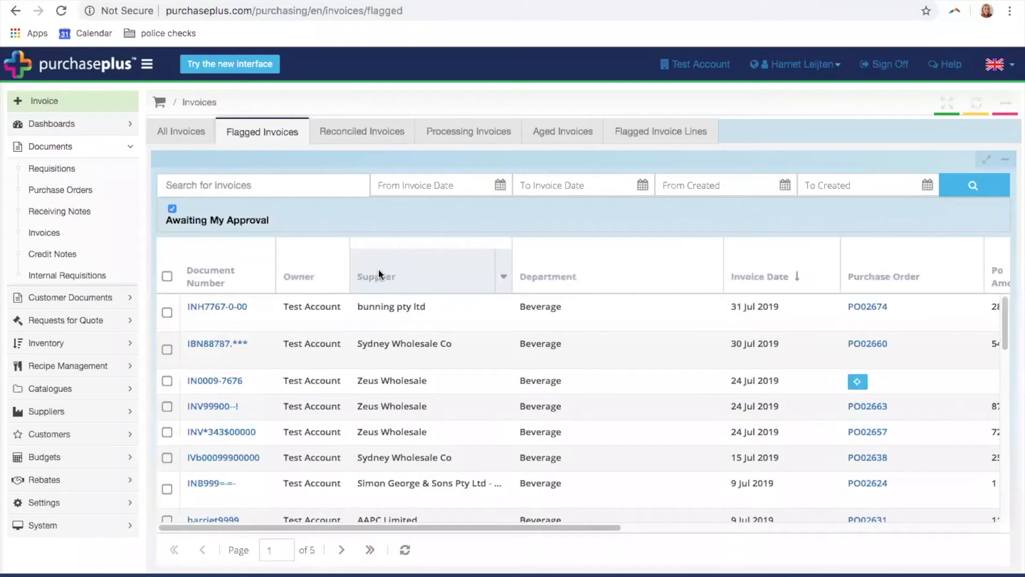
pyautogui.moveTo(723, 256); pyautogui.dragTo(597, 257)
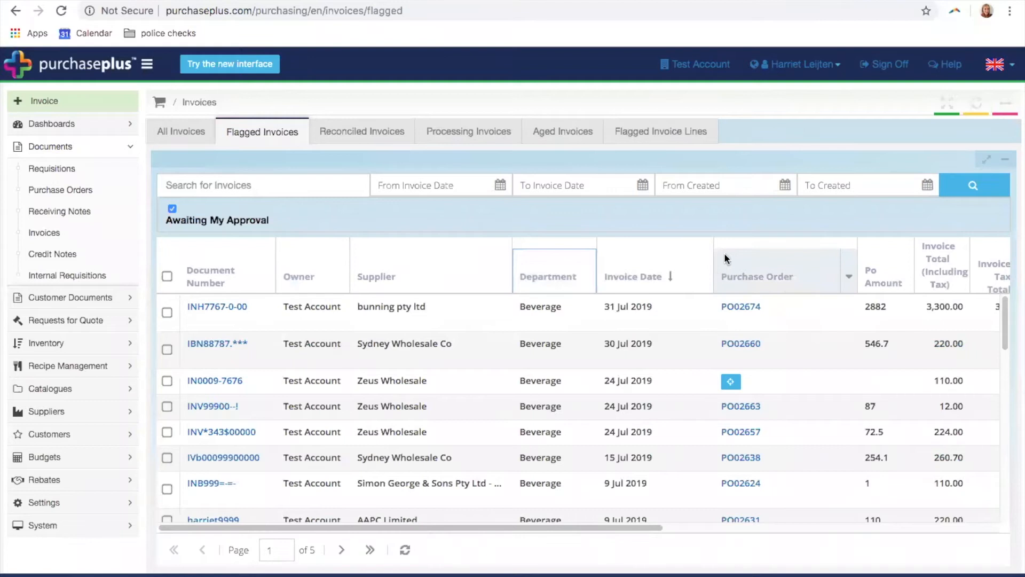
pyautogui.moveTo(710, 252); pyautogui.dragTo(662, 256)
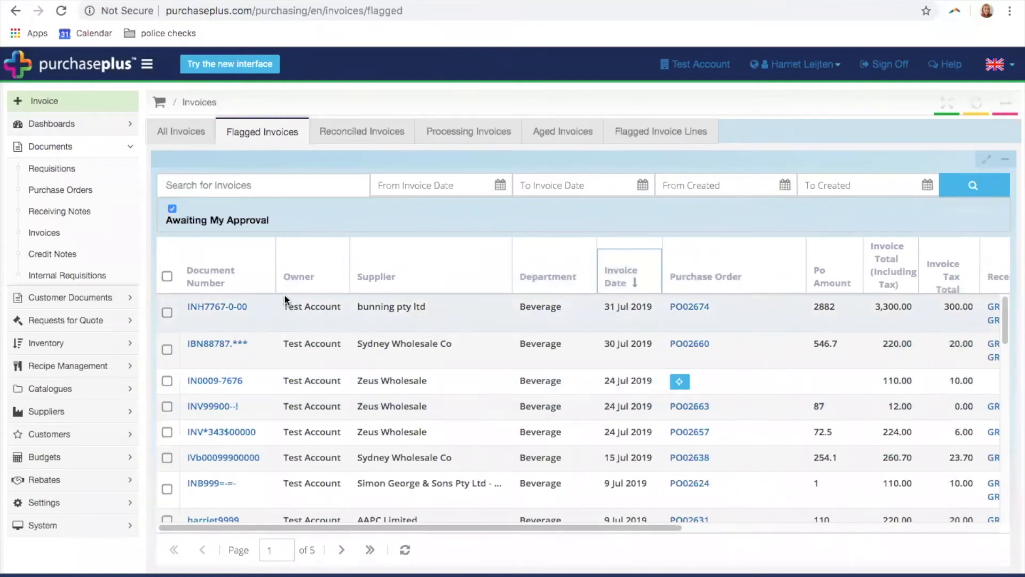
pyautogui.moveTo(804, 248); pyautogui.dragTo(748, 248)
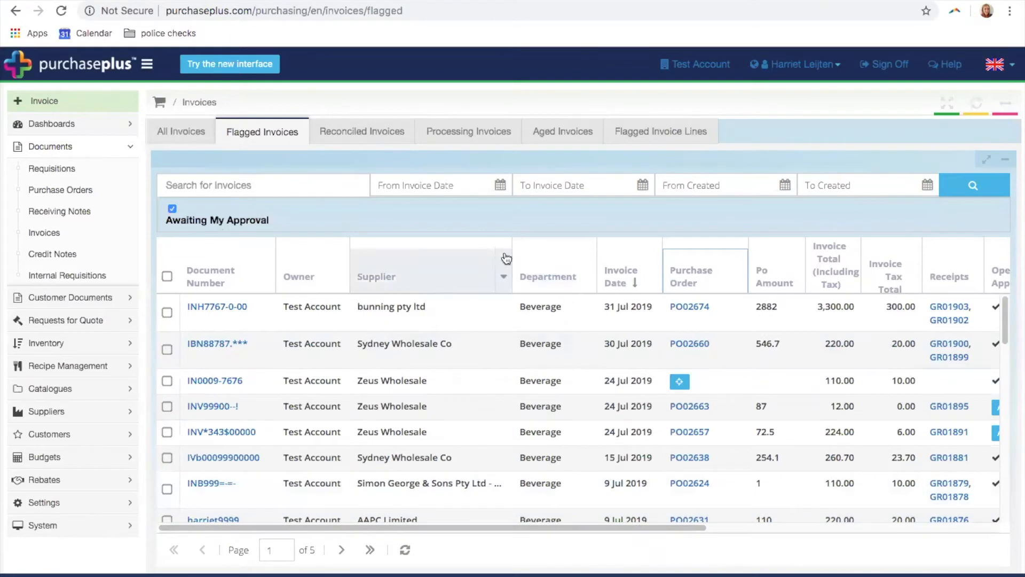
pyautogui.moveTo(511, 251); pyautogui.dragTo(457, 252)
# Examine the operational approver, financial approver and flagged reason of the flagged invoices
pyautogui.moveTo(614, 526); pyautogui.dragTo(755, 531)
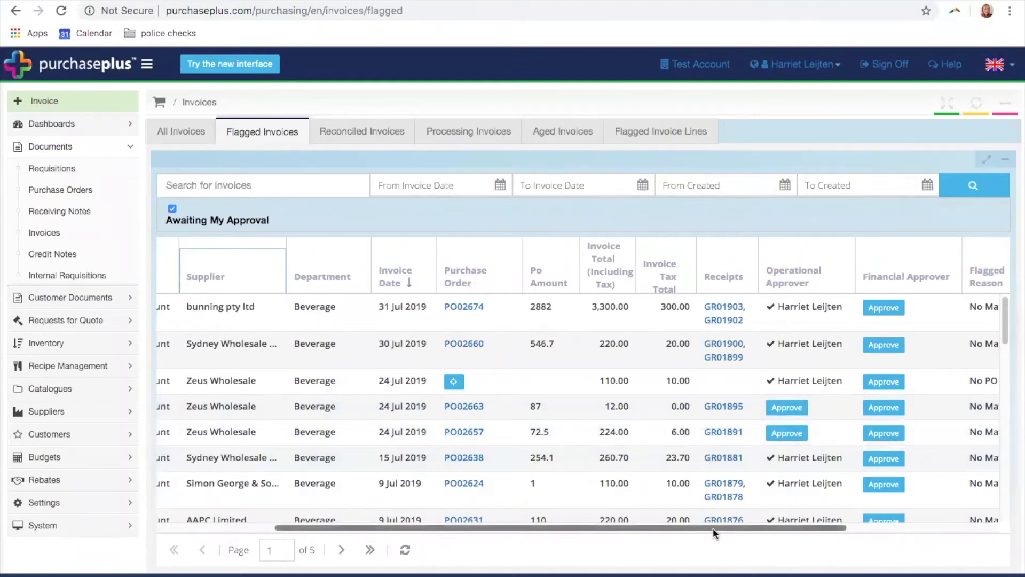
pyautogui.hscroll(-3, 713, 528)
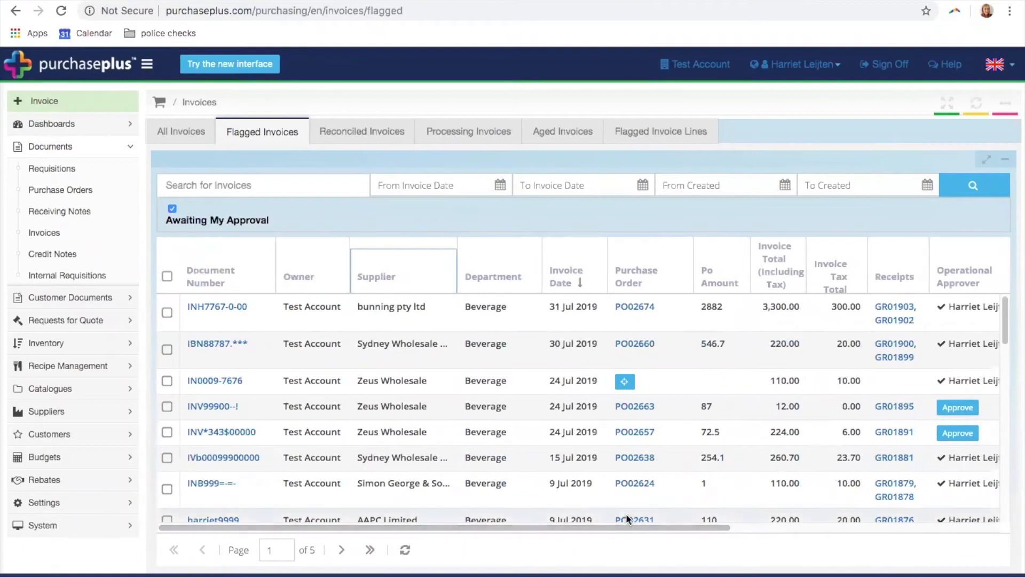
pyautogui.hscroll(5, 693, 523)
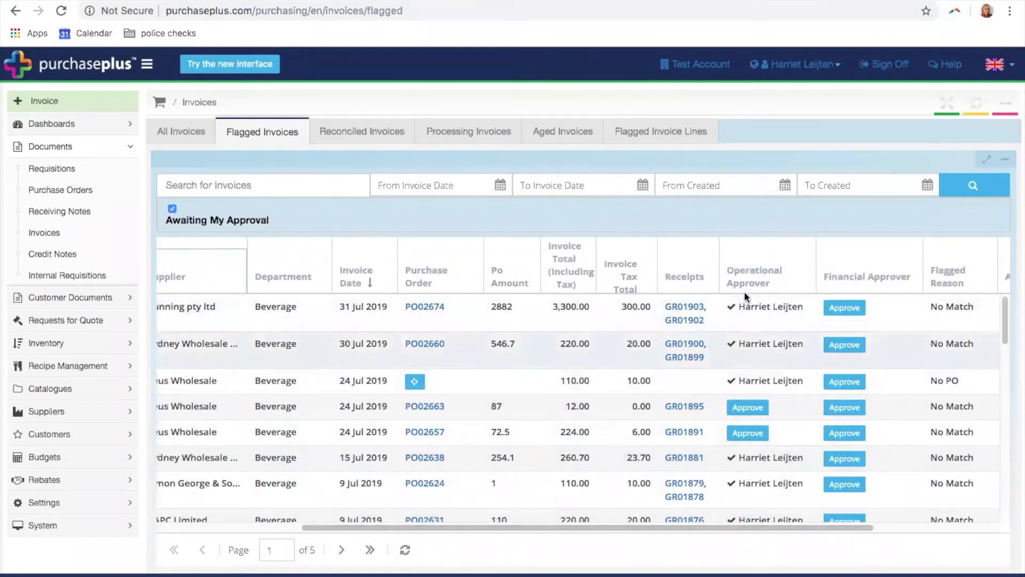
pyautogui.moveTo(738, 527); pyautogui.dragTo(557, 523)
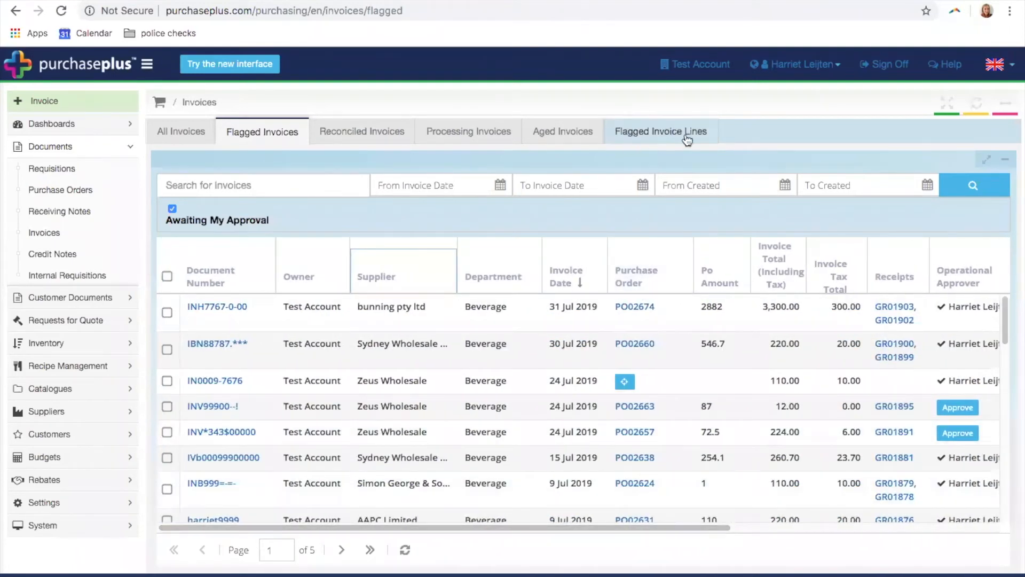
# In the flagged invoice lines, approve the Floor Cleaning Machine line of invoice INH7767-0-00 and look through the remaining lines
pyautogui.click(645, 138)
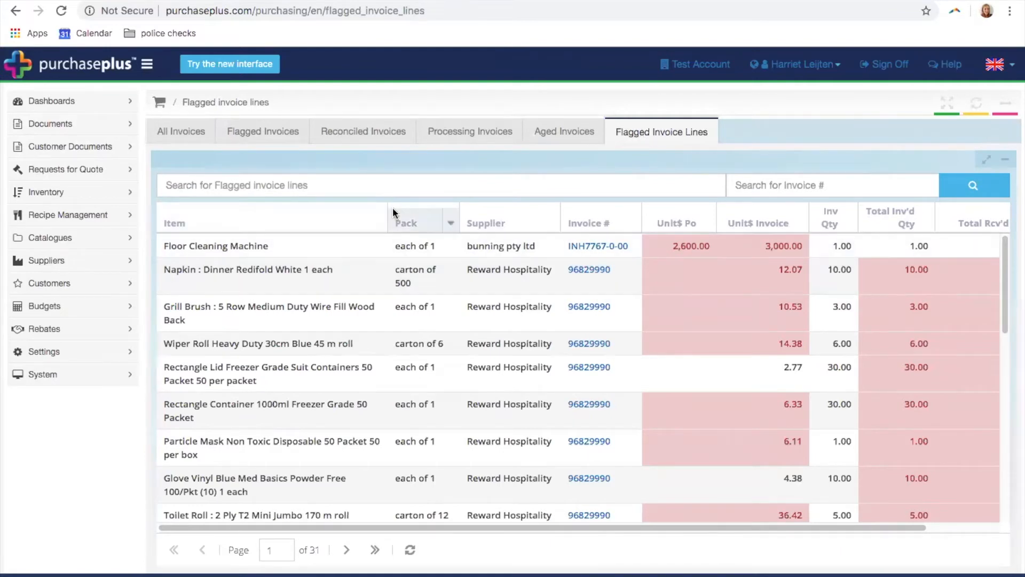
pyautogui.moveTo(389, 209); pyautogui.dragTo(332, 207)
pyautogui.click(207, 245)
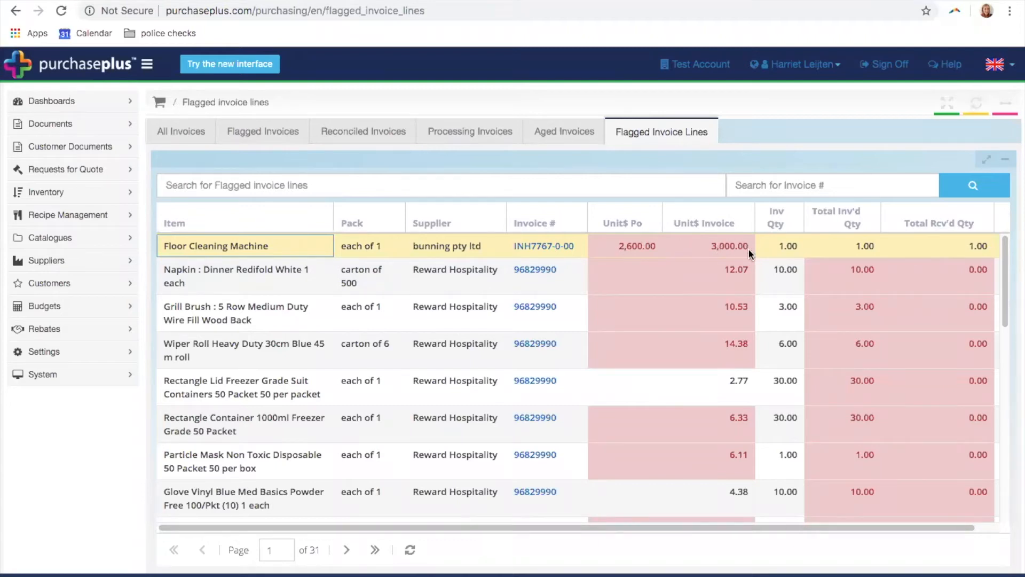
pyautogui.hscroll(1, 734, 529)
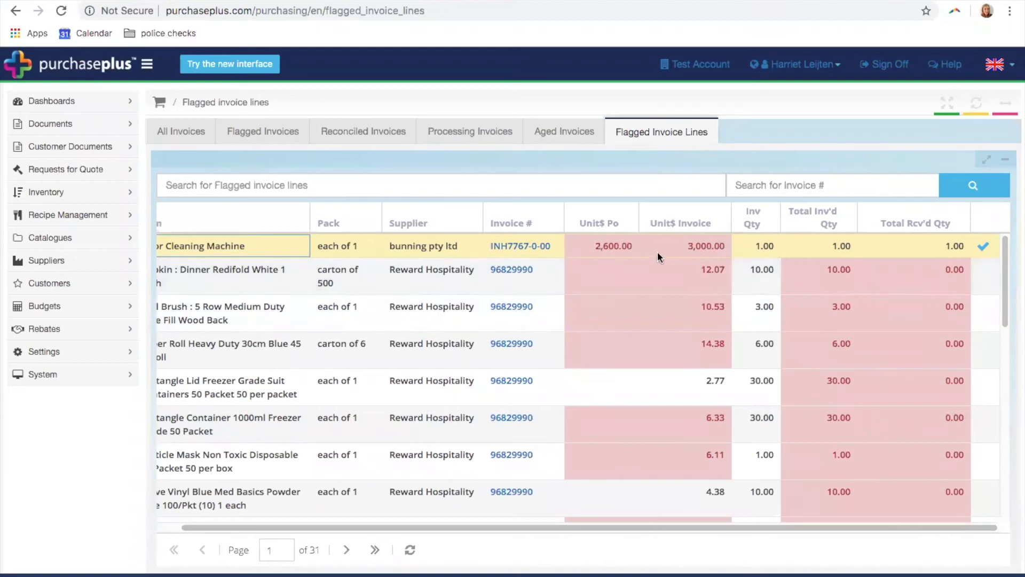
pyautogui.click(984, 248)
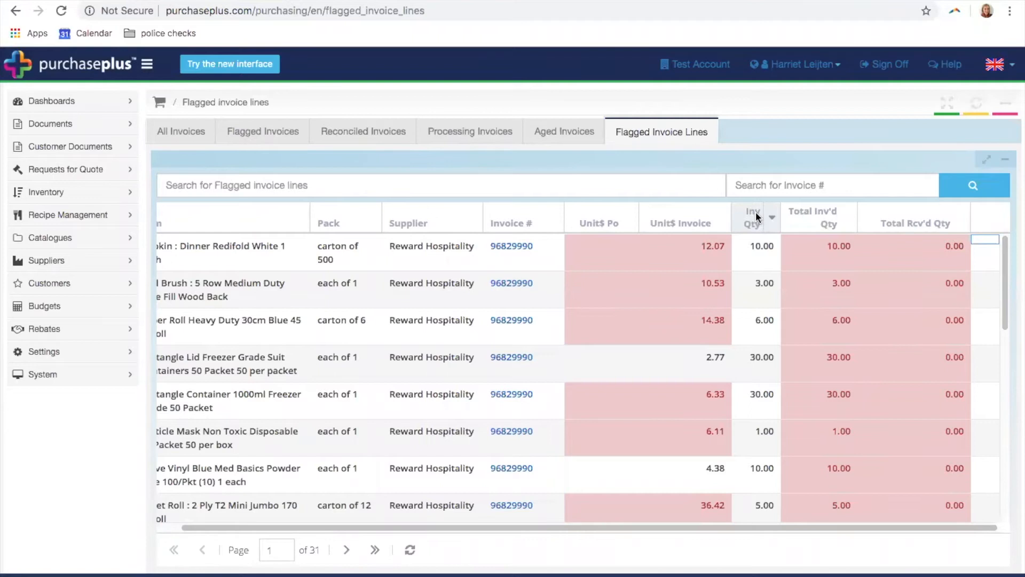
pyautogui.scroll(-1, 731, 418)
pyautogui.scroll(-10, 731, 418)
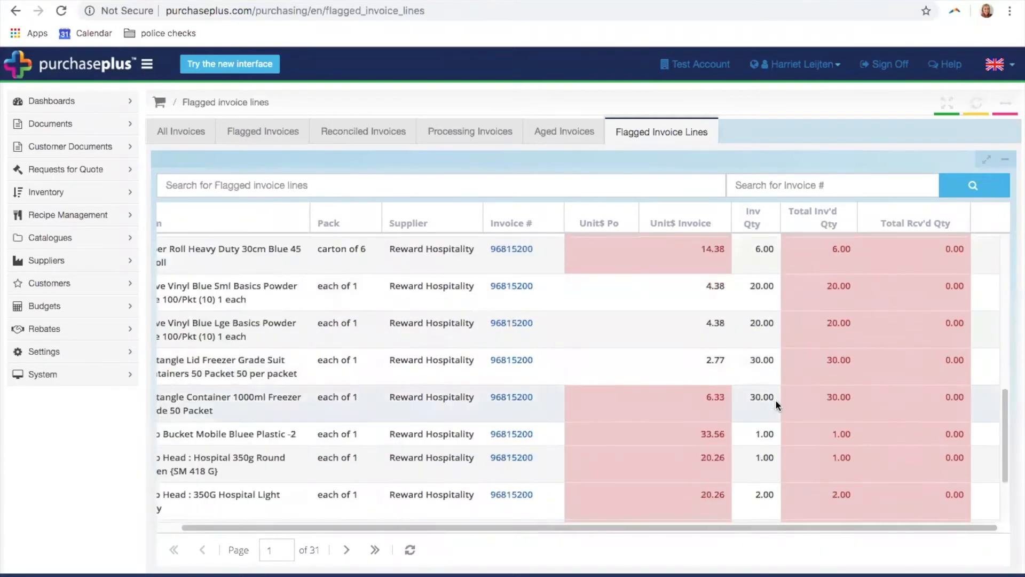
# Find and approve the two flagged bill lines of the Zeus Wholesale invoice IN0009-7676, including the electricity bill
pyautogui.scroll(3, 828, 403)
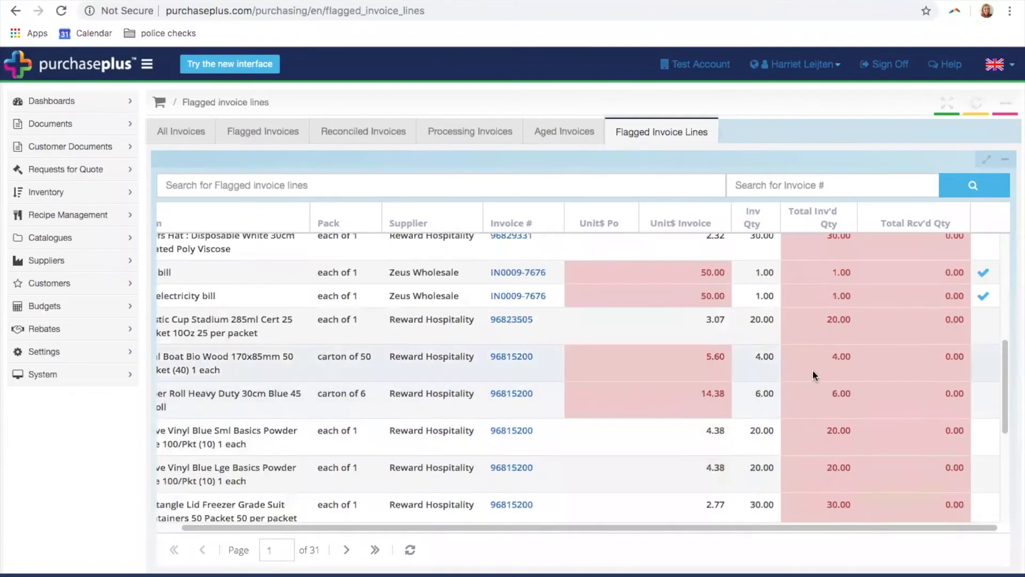
pyautogui.scroll(-1, 832, 418)
pyautogui.scroll(3, 865, 373)
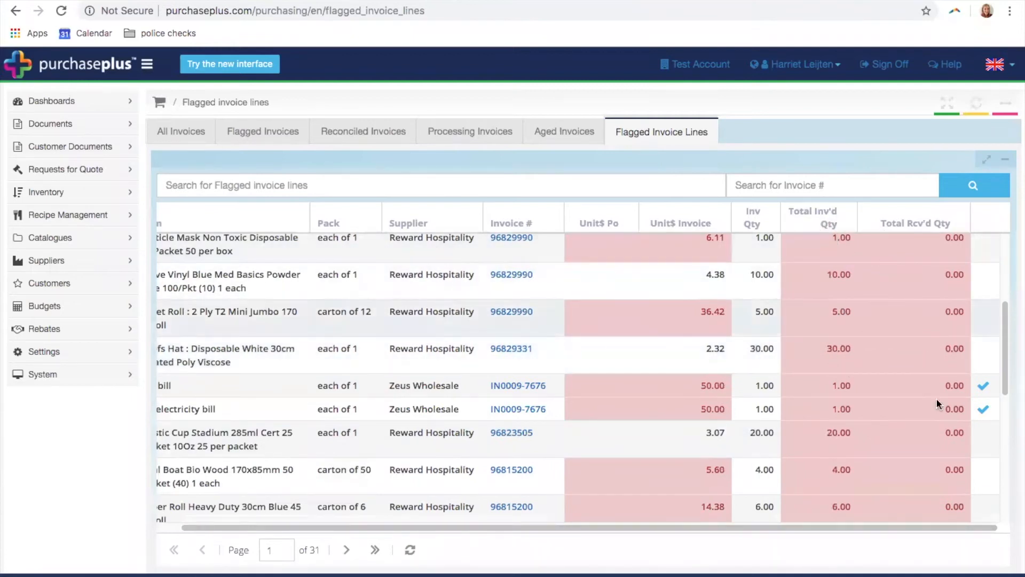
pyautogui.click(222, 380)
pyautogui.moveTo(375, 527); pyautogui.dragTo(613, 528)
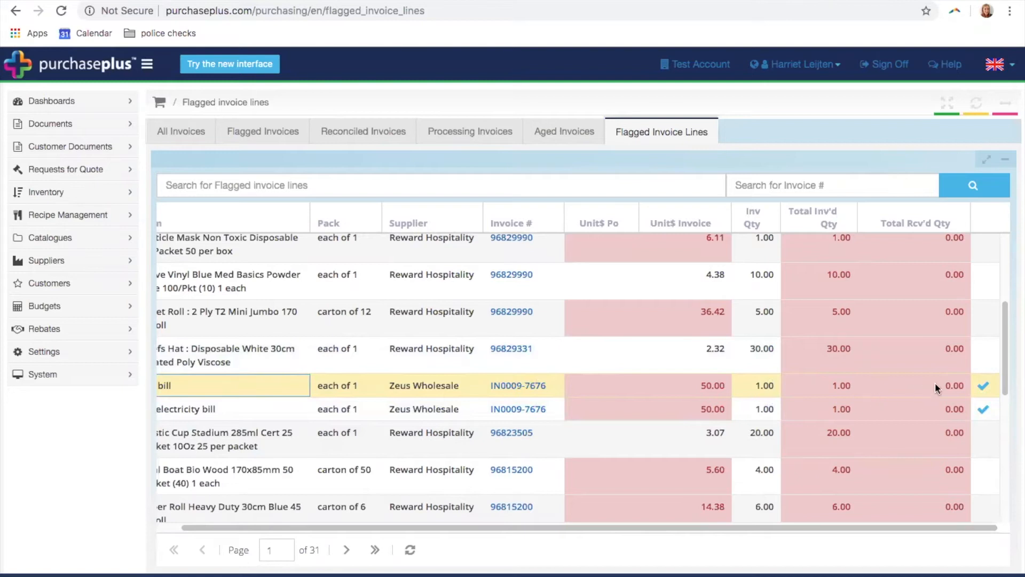
pyautogui.click(983, 385)
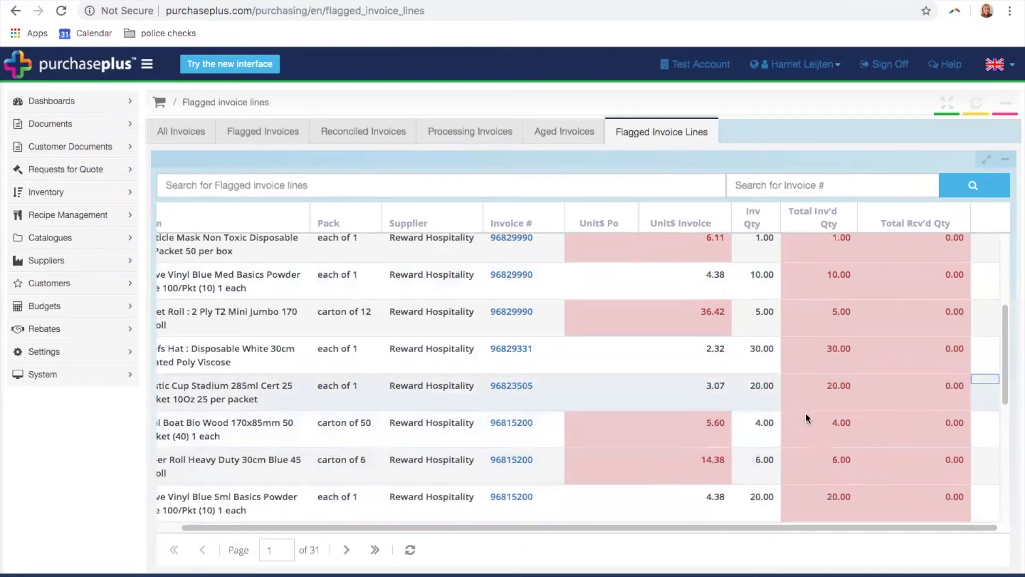
# Examine the flagged invoice lines on pages 1, 2 and 15, including their items, unit prices and invoiced and received quantities
pyautogui.scroll(4, 805, 412)
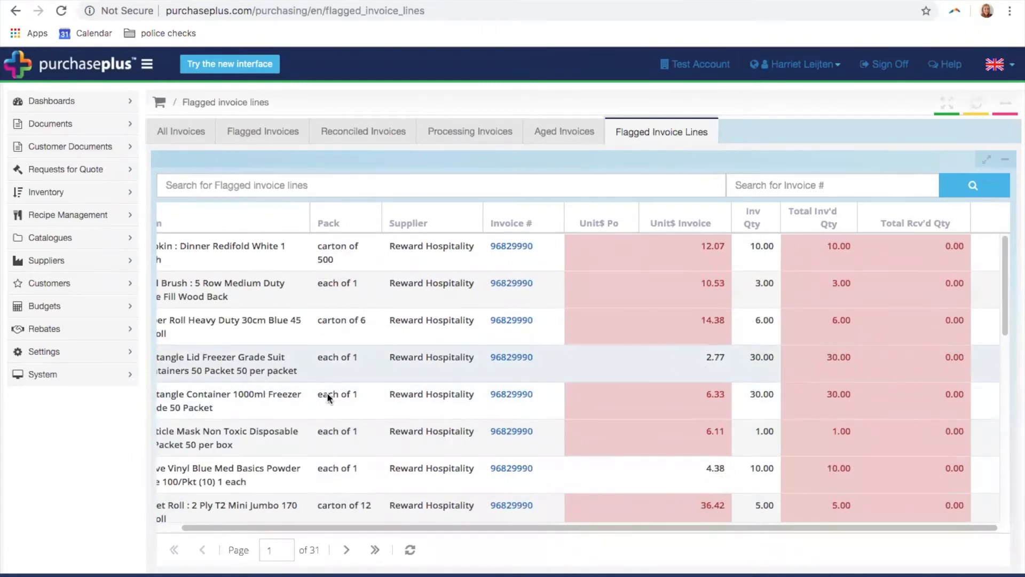
pyautogui.scroll(-7, 677, 381)
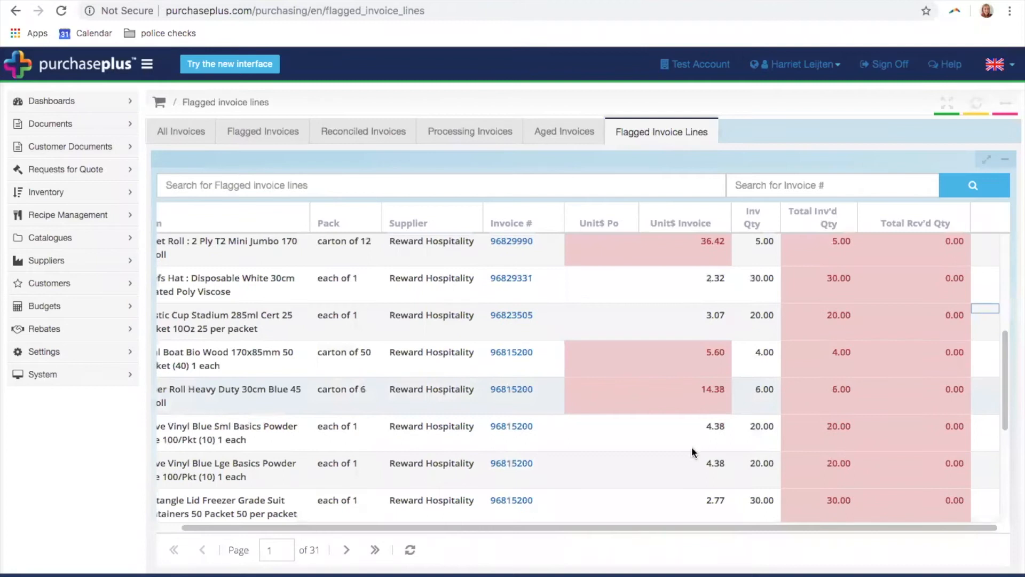
pyautogui.scroll(-1, 674, 437)
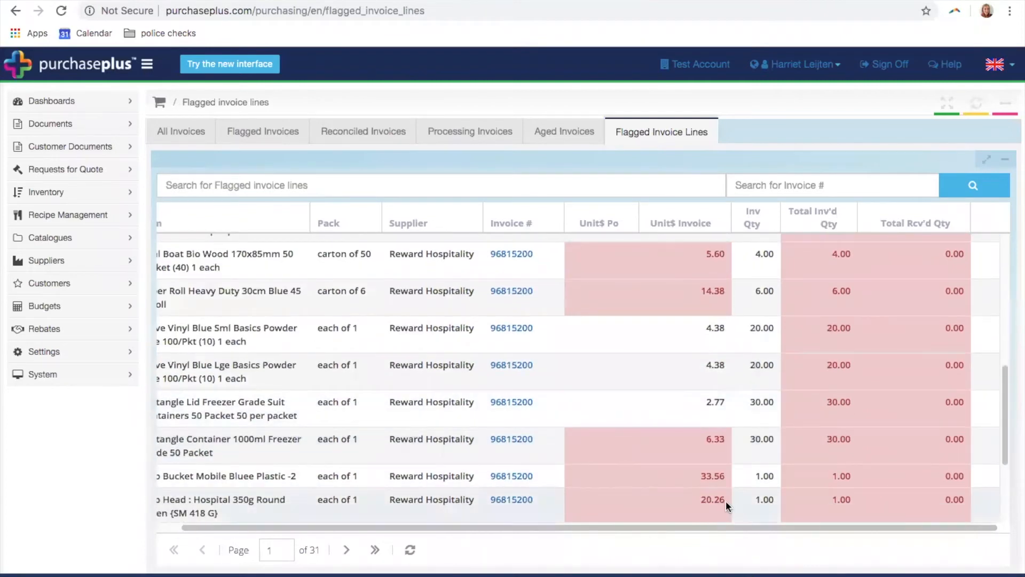
pyautogui.scroll(-3, 726, 501)
pyautogui.click(346, 549)
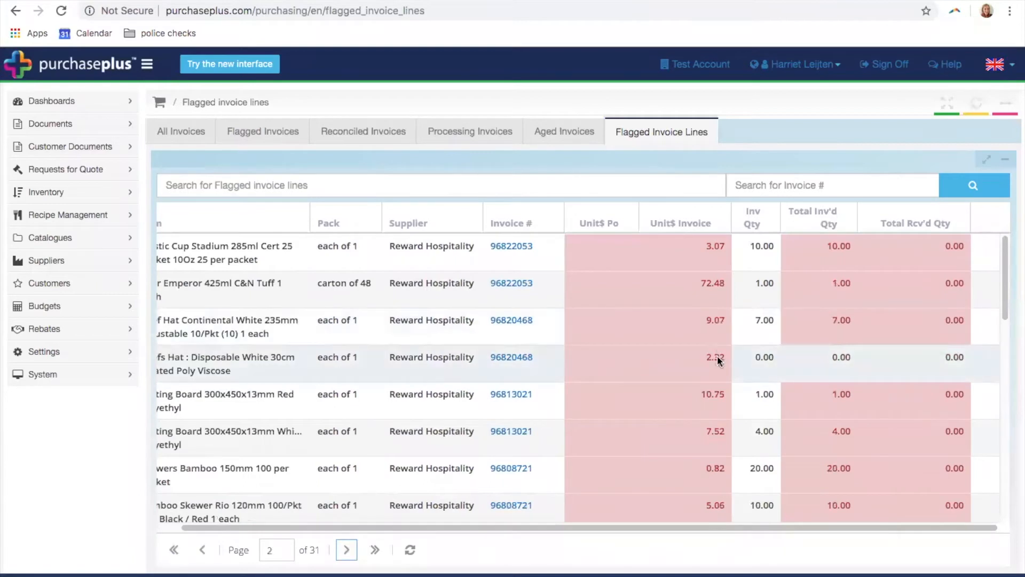
pyautogui.scroll(-1, 713, 397)
pyautogui.click(265, 546)
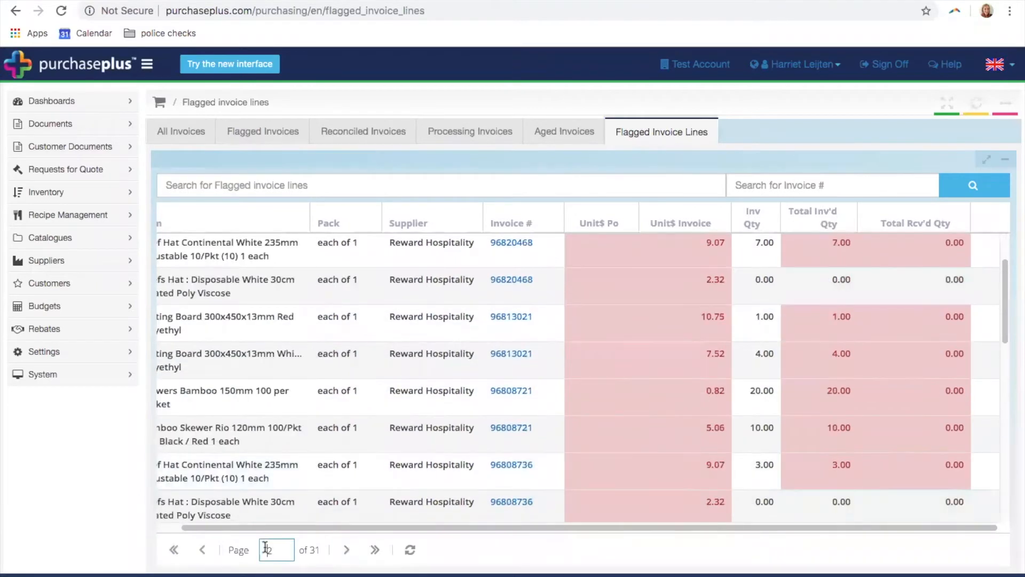
pyautogui.write('15')
pyautogui.press('Return')
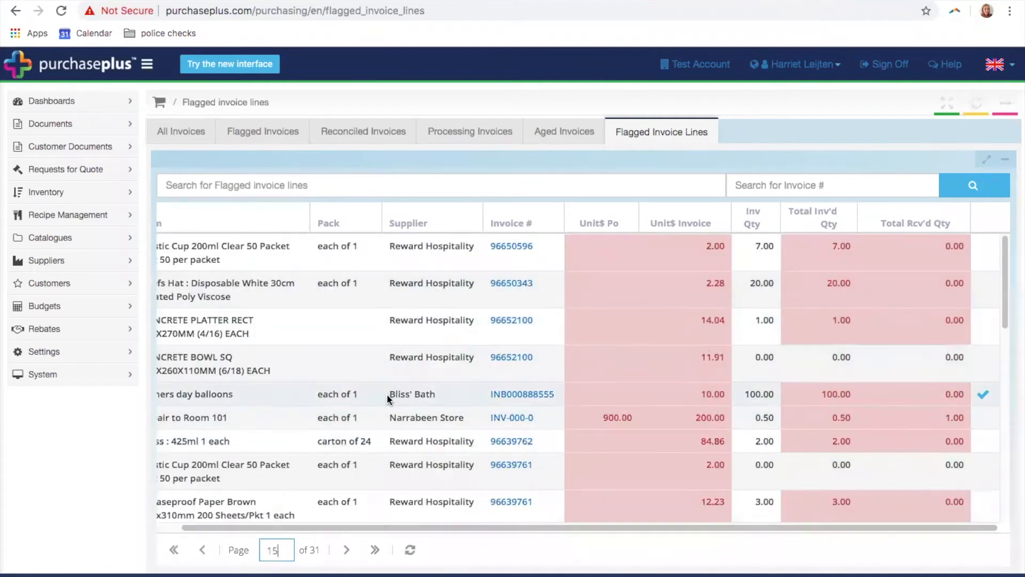
pyautogui.moveTo(329, 526); pyautogui.dragTo(506, 530)
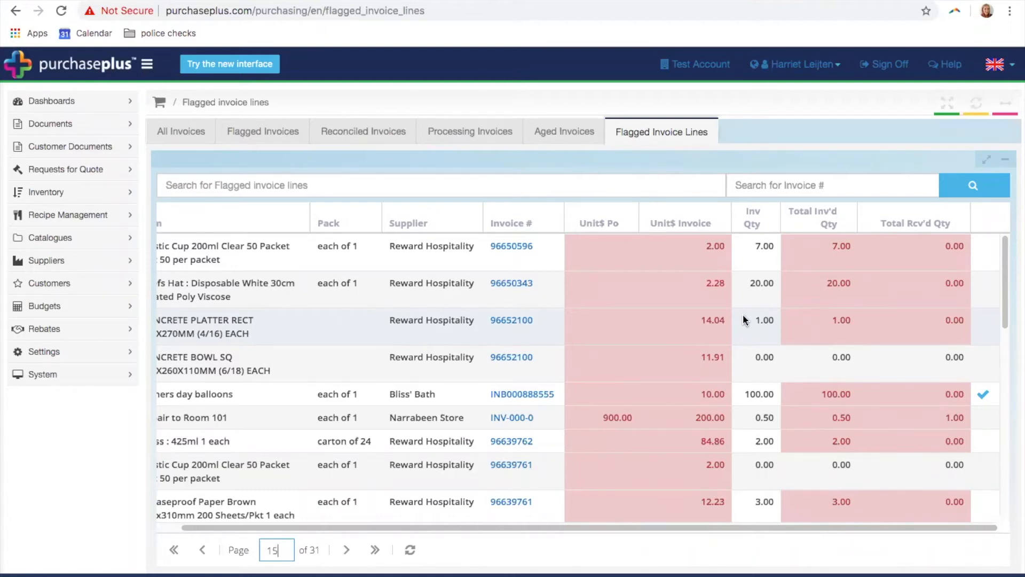
pyautogui.moveTo(530, 527); pyautogui.dragTo(263, 507)
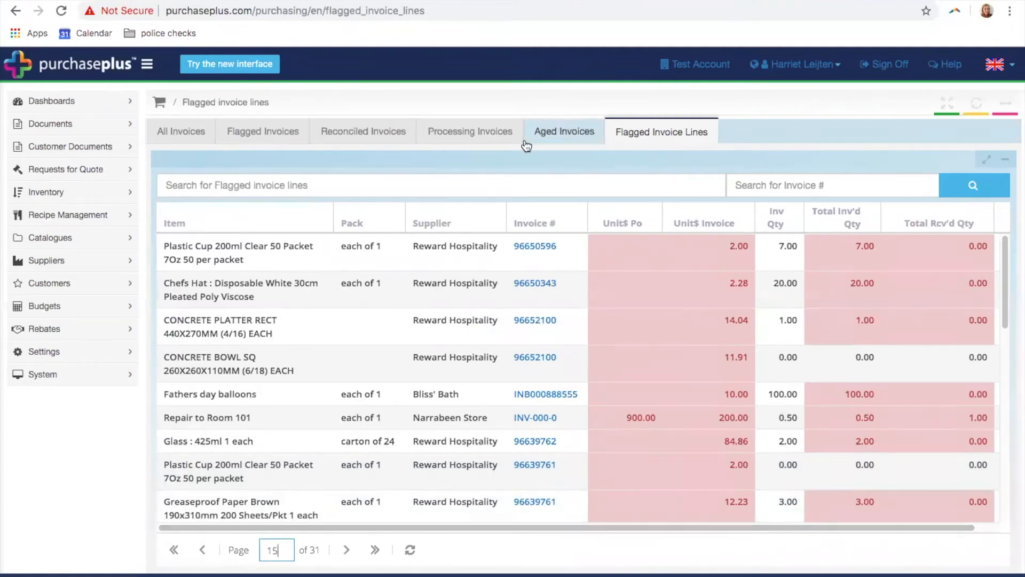
# Search the flagged invoices by the purchase order number of the bunning pty ltd invoice dated 31 Jul 2019
pyautogui.click(270, 137)
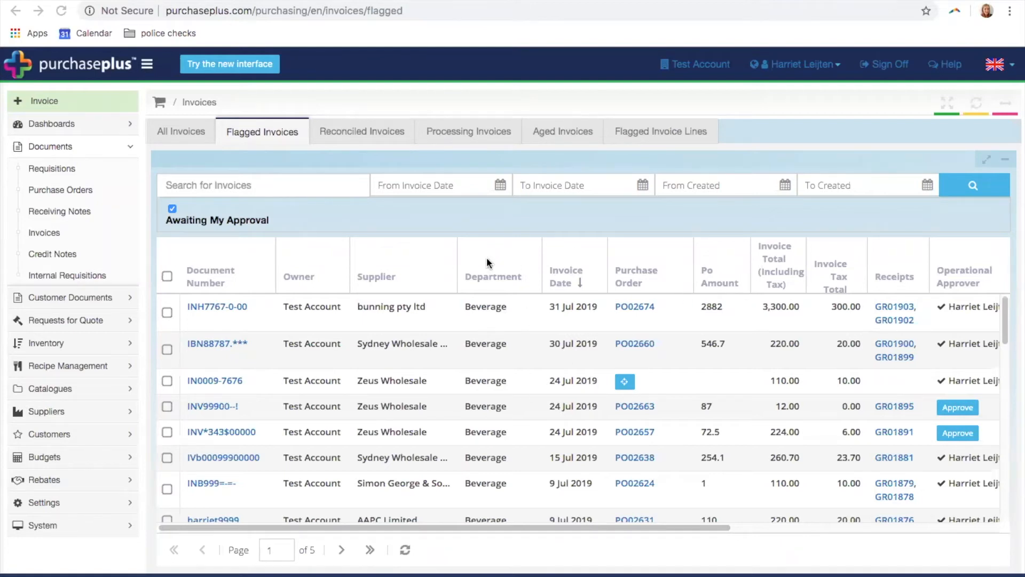
pyautogui.click(243, 185)
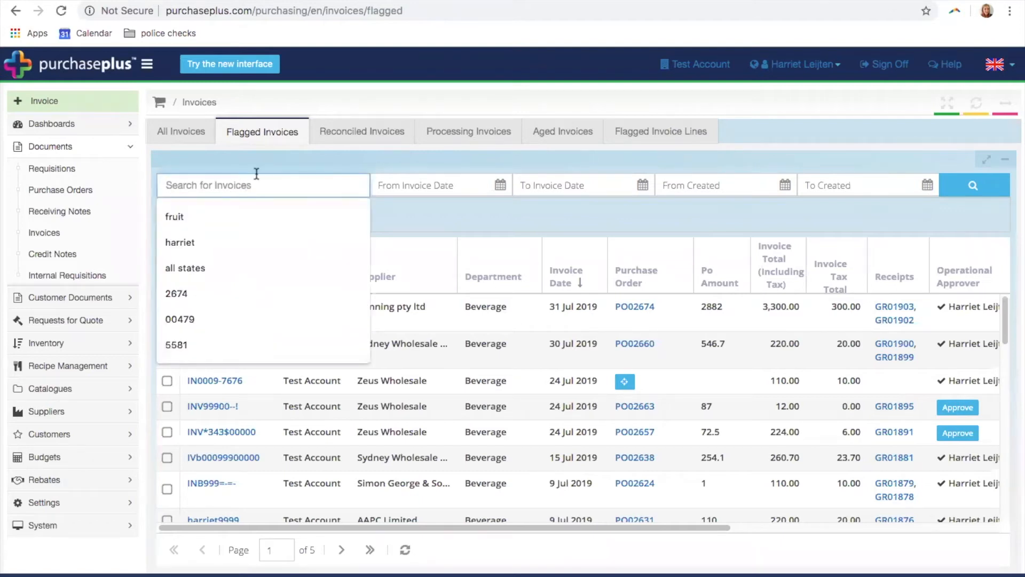
pyautogui.write('2674')
pyautogui.press('Return')
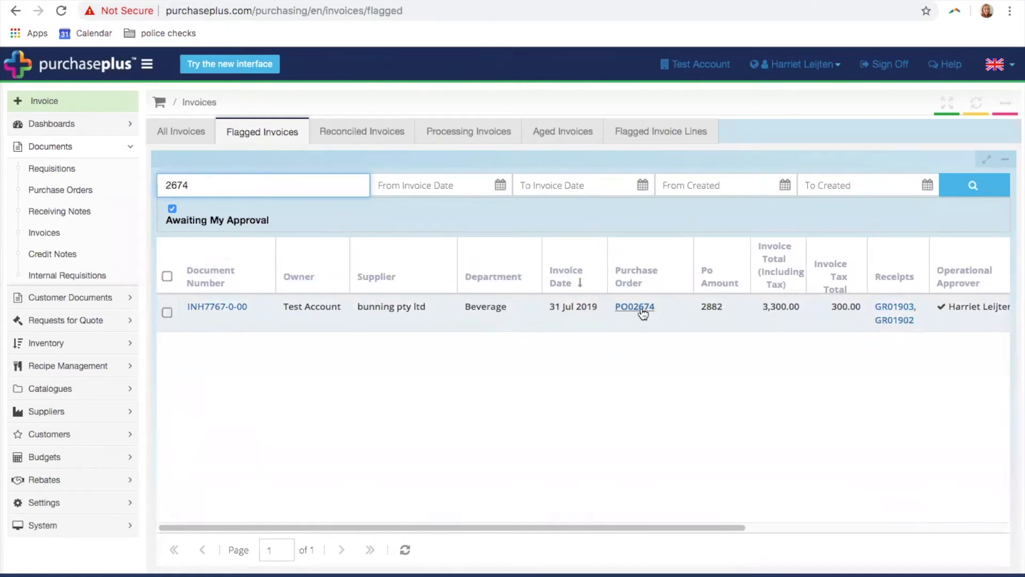
# Find the same bunning pty ltd order among the purchase orders and open its invoice INB888899-0-0 in a new browser tab
pyautogui.click(81, 194)
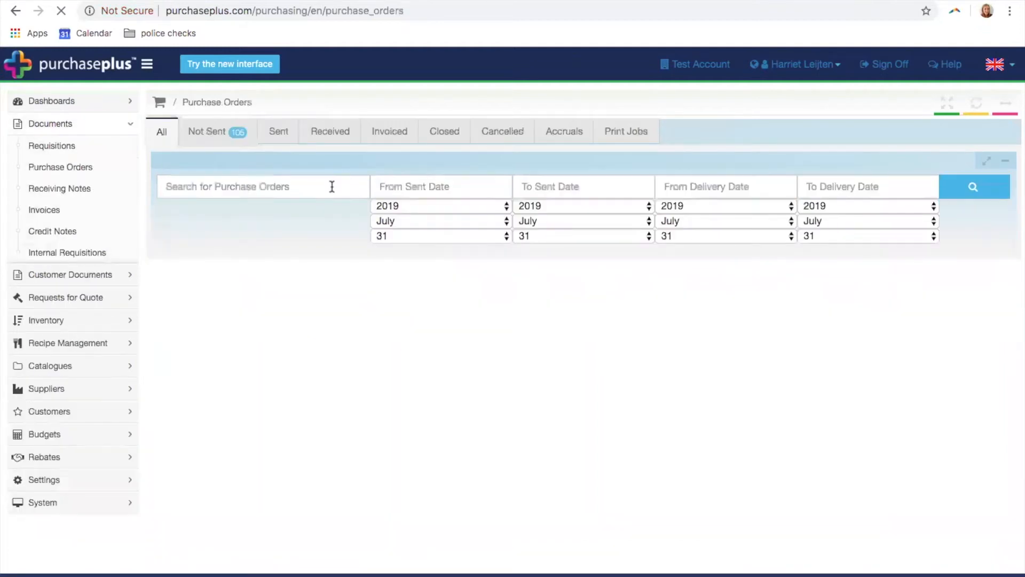
pyautogui.click(329, 185)
pyautogui.write('2674')
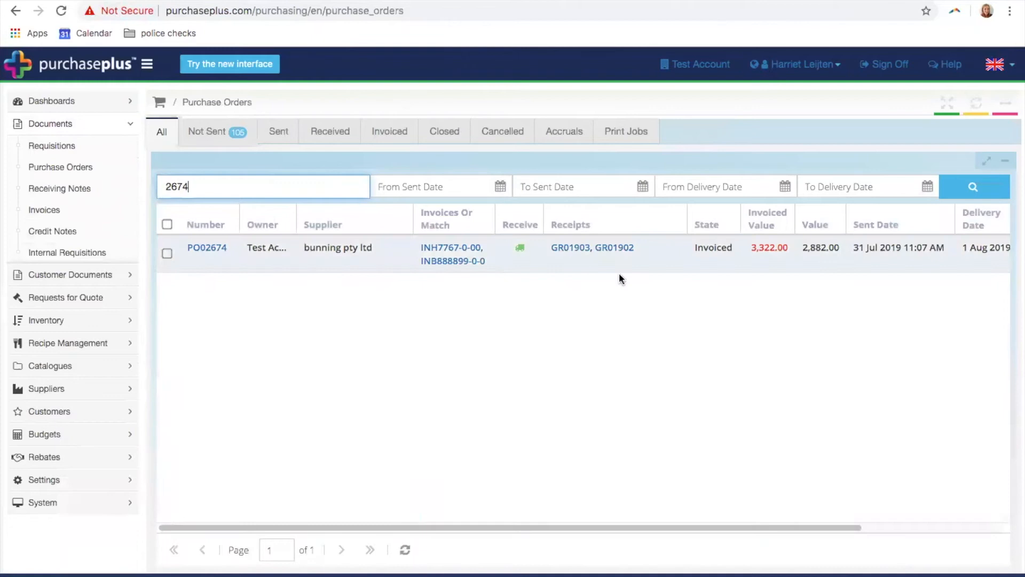
pyautogui.rightClick(453, 265)
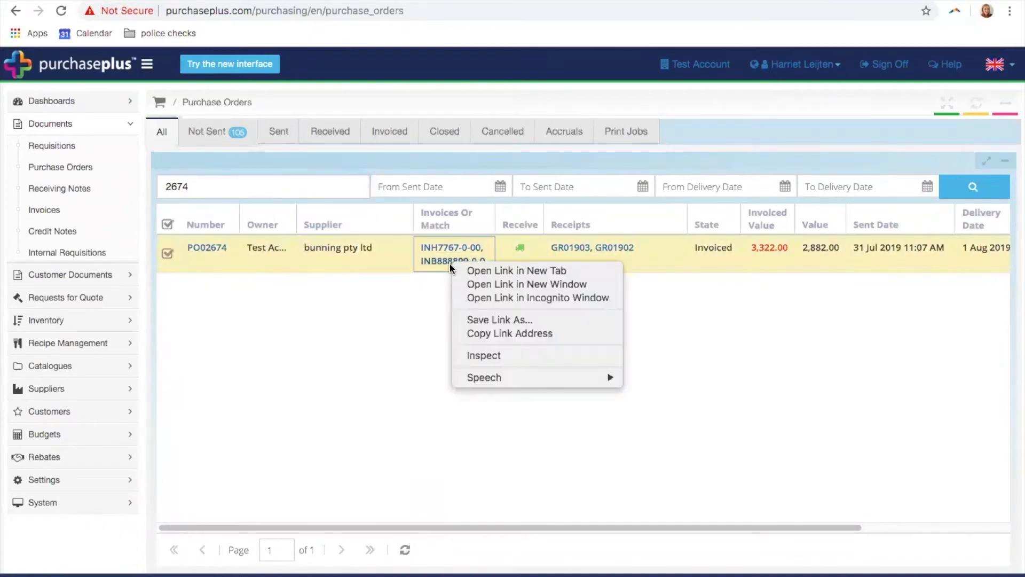
pyautogui.rightClick(468, 255)
pyautogui.click(470, 256)
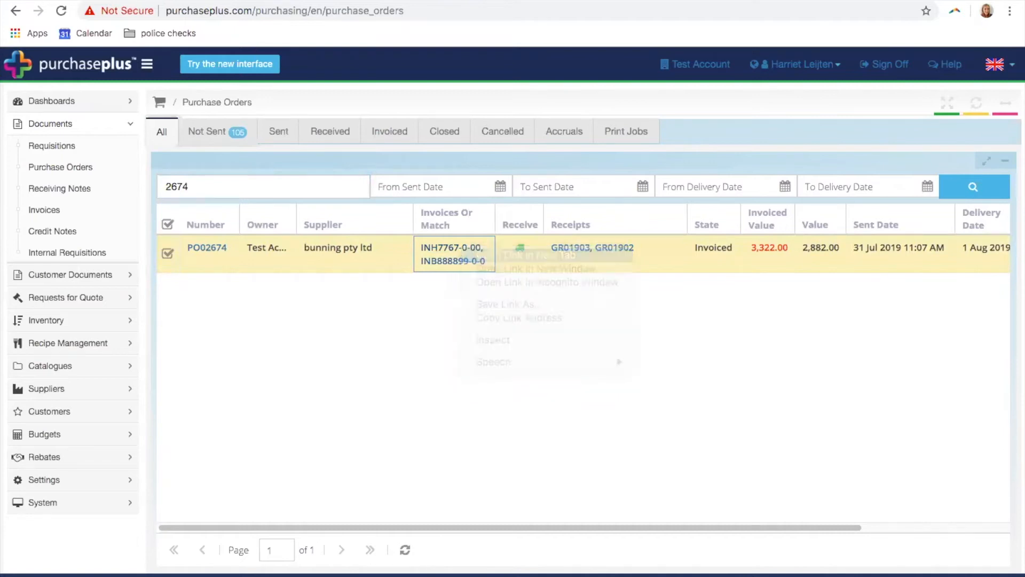
pyautogui.hotkey('ctrl', 'Tab')
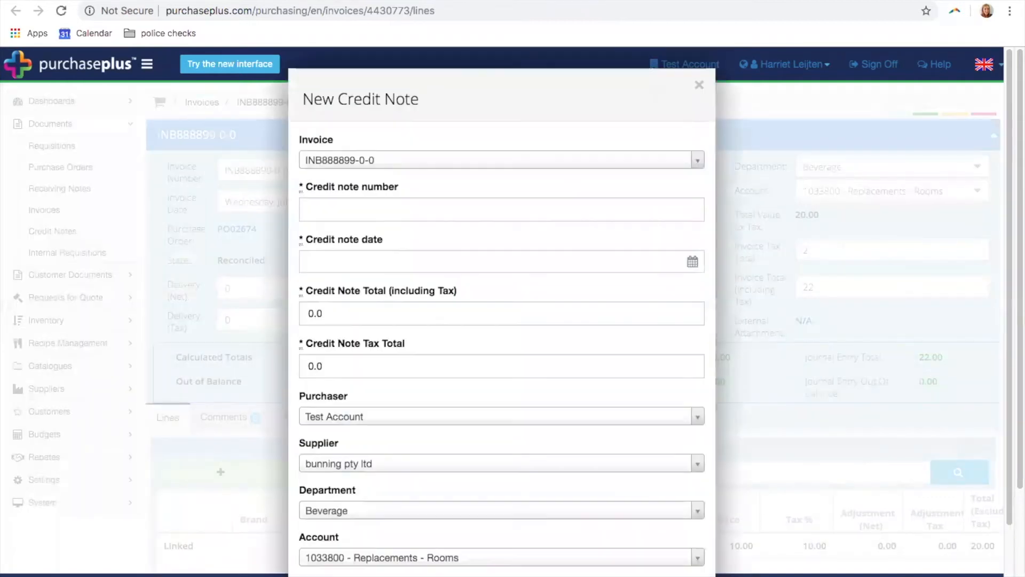
# Give the new credit note for invoice INB888899-0-0 the number CN-0-*9898 and the date July 31, 2019
pyautogui.scroll(-3, 491, 174)
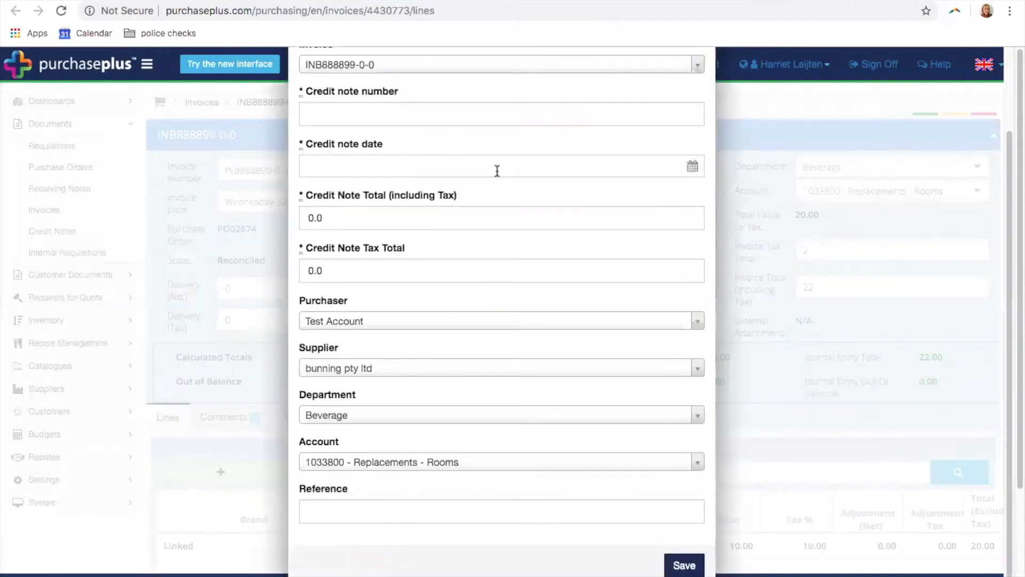
pyautogui.click(464, 116)
pyautogui.write('CN-0')
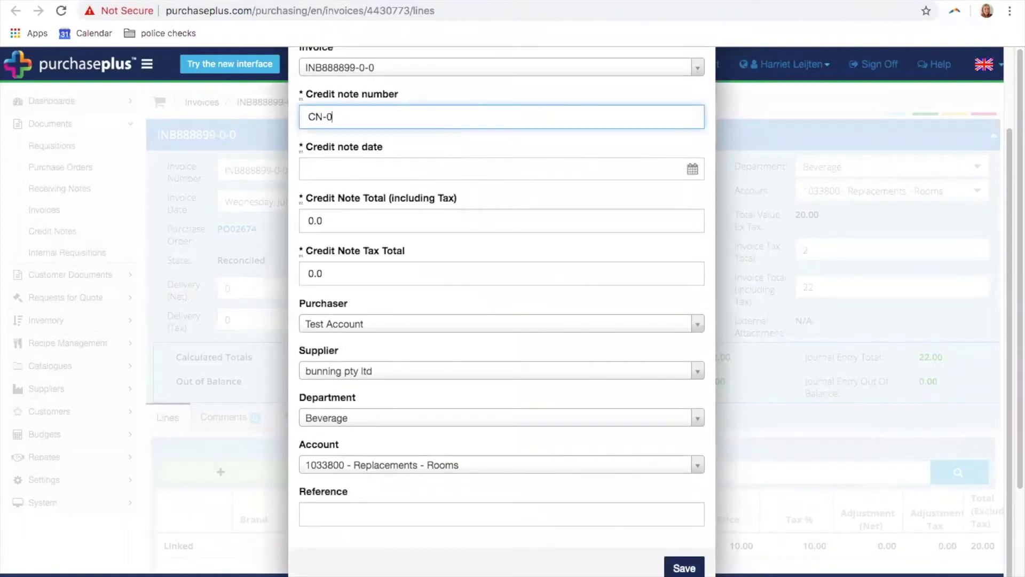
pyautogui.write('-*9898')
pyautogui.click(692, 170)
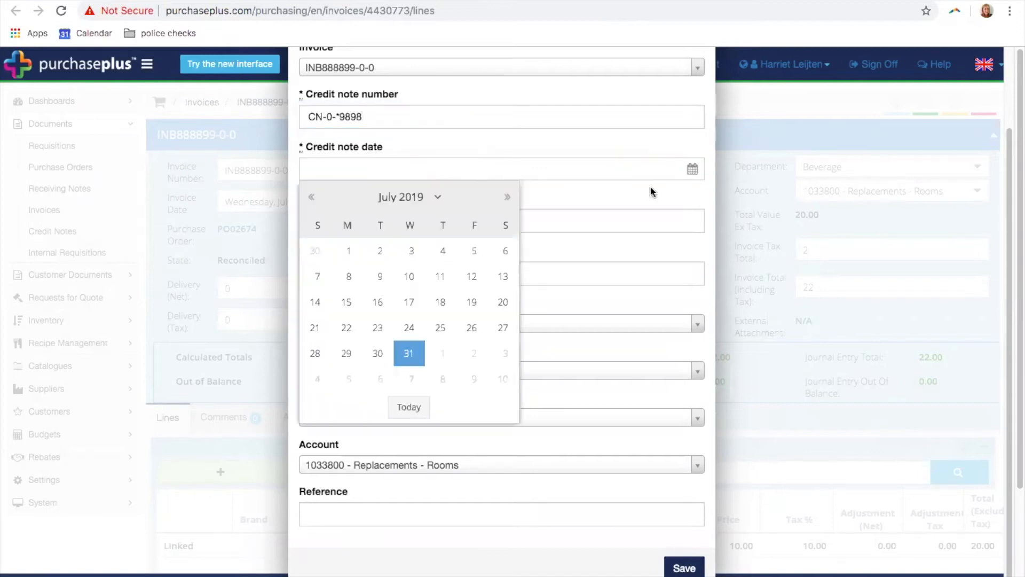
pyautogui.click(409, 353)
# Set the credit note total including tax to 11 and the tax total to 1, and save the credit note
pyautogui.press('Tab')
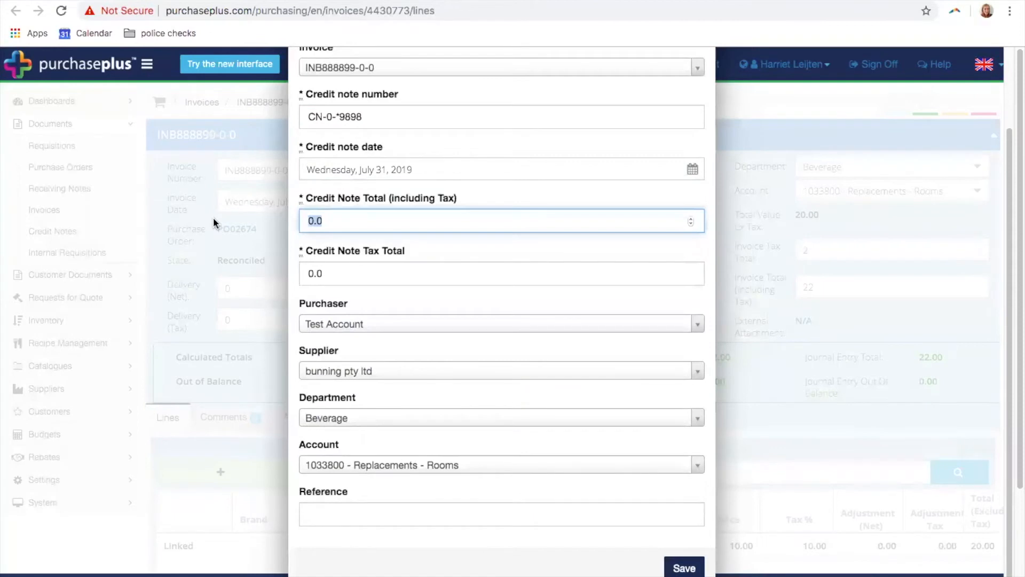
pyautogui.write('11')
pyautogui.press('Tab')
pyautogui.write('1')
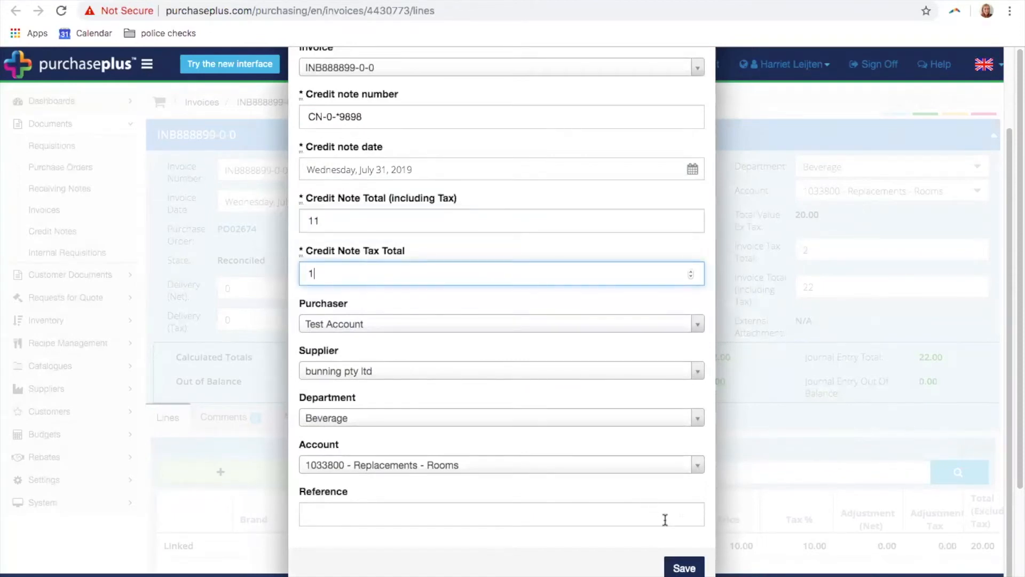
pyautogui.click(687, 566)
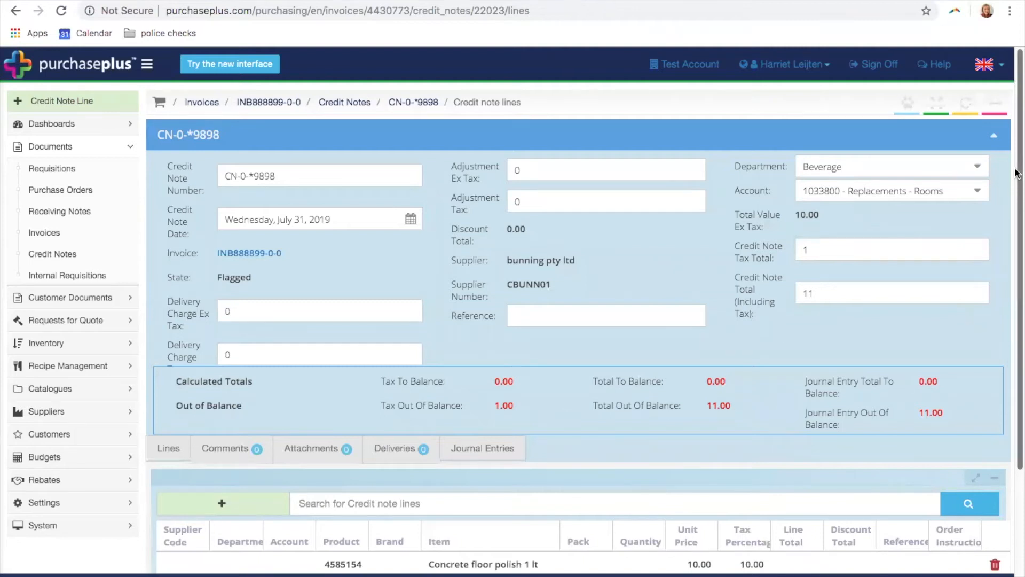
# Set the quantity of the Concrete floor polish 1 lt line on the credit note to 1
pyautogui.scroll(-1, 855, 298)
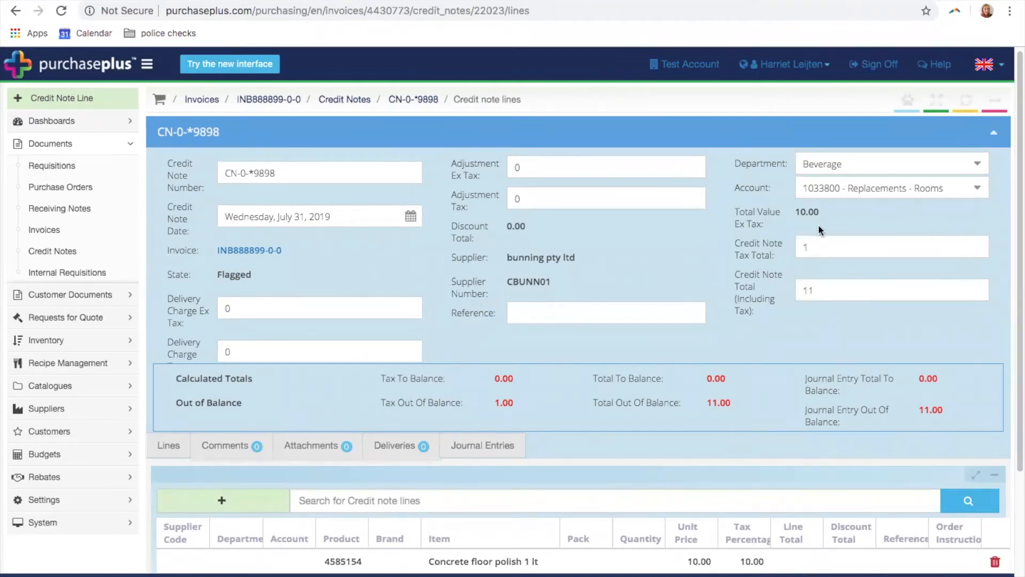
pyautogui.scroll(-1, 773, 305)
pyautogui.rightClick(942, 416)
pyautogui.click(942, 416)
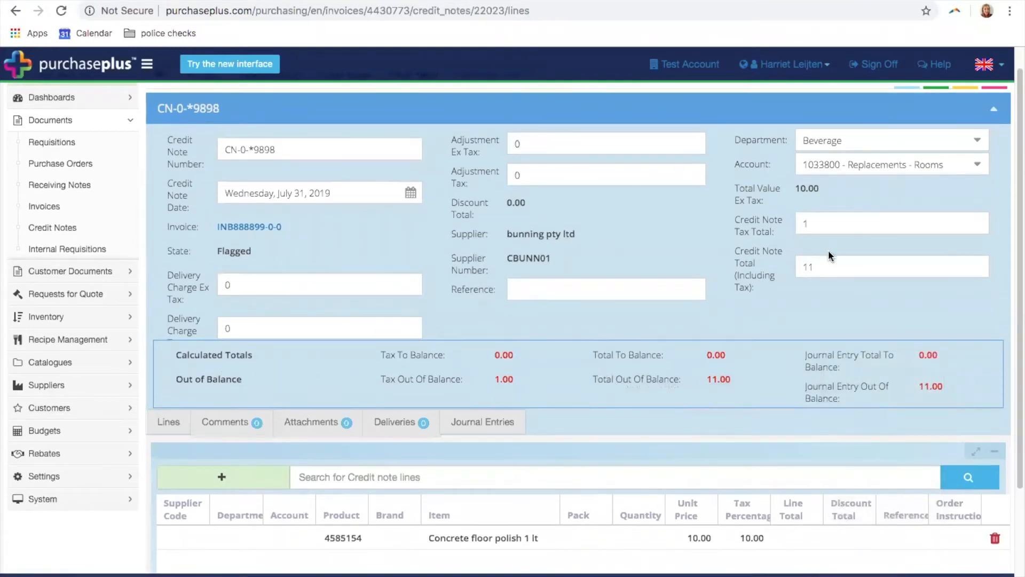
pyautogui.scroll(-3, 877, 317)
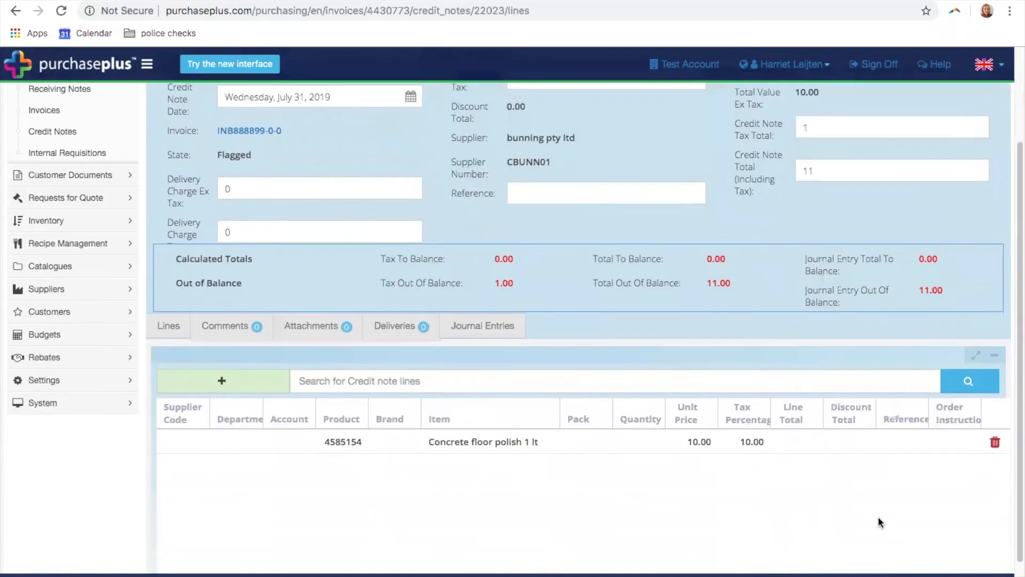
pyautogui.click(639, 436)
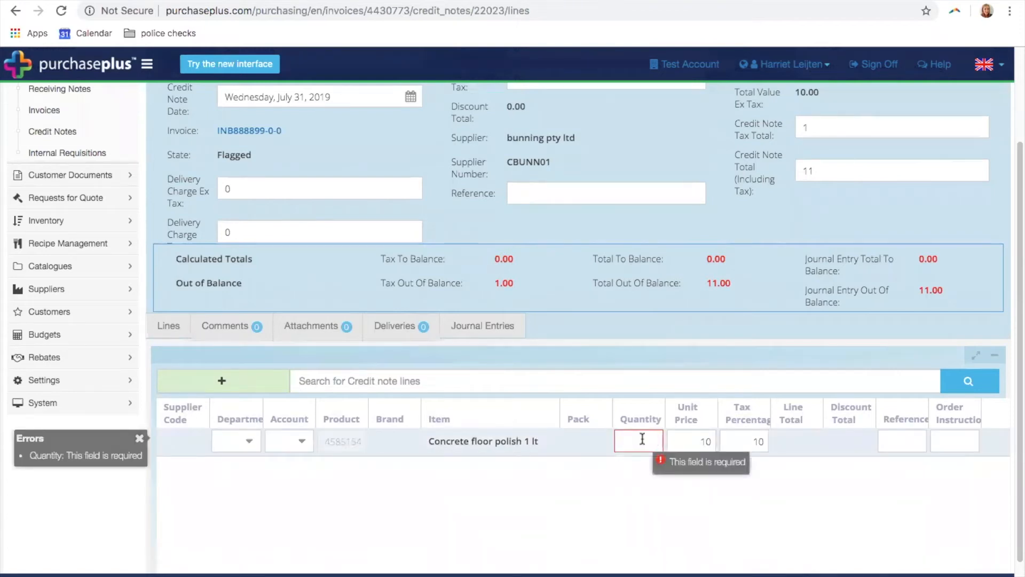
pyautogui.write('1')
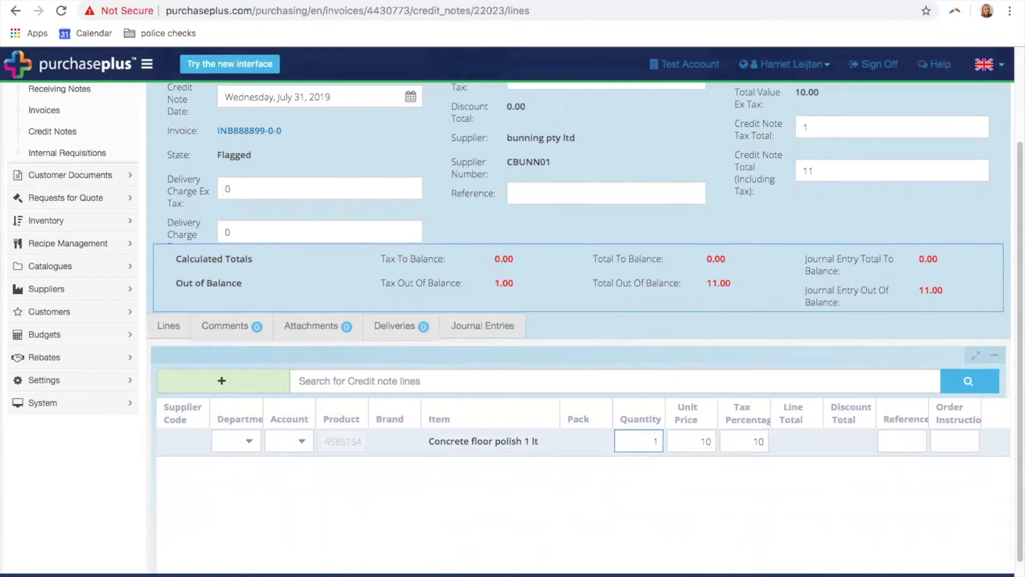
pyautogui.press('Return')
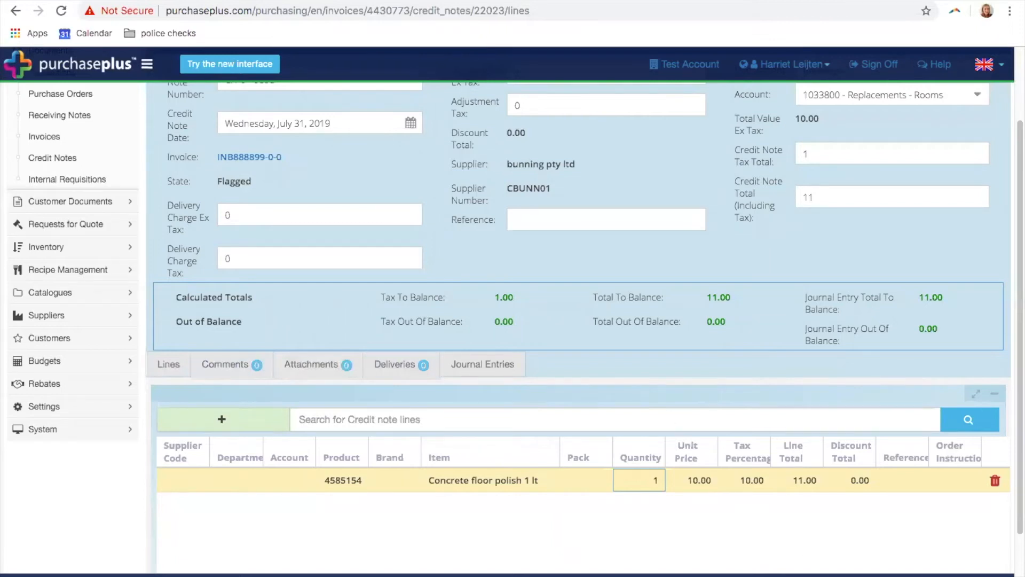
# Submit the balanced credit note for reconciliation and check its entry among the credit notes of invoice INB888899-0-0
pyautogui.press('Return')
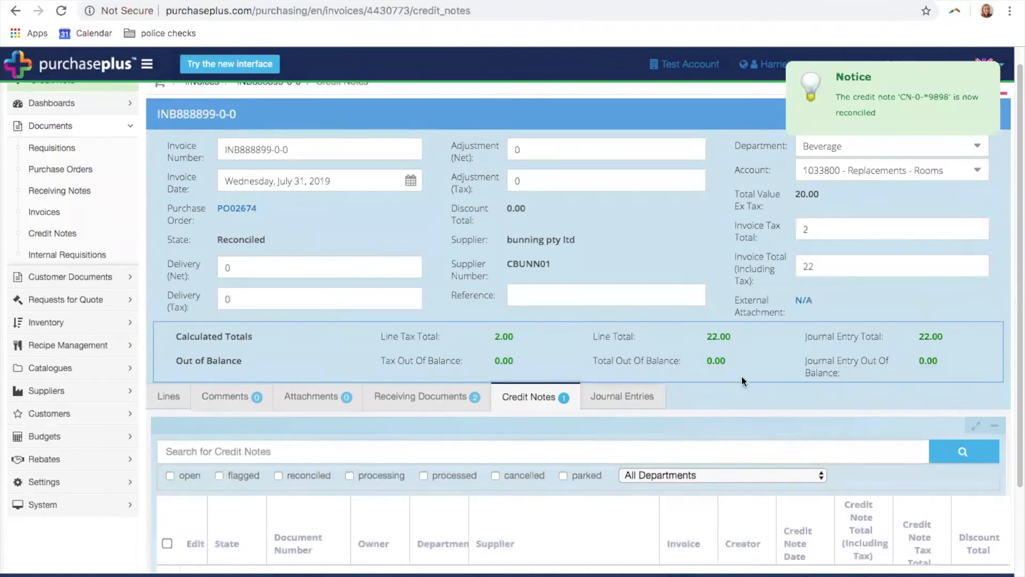
pyautogui.scroll(-3, 696, 404)
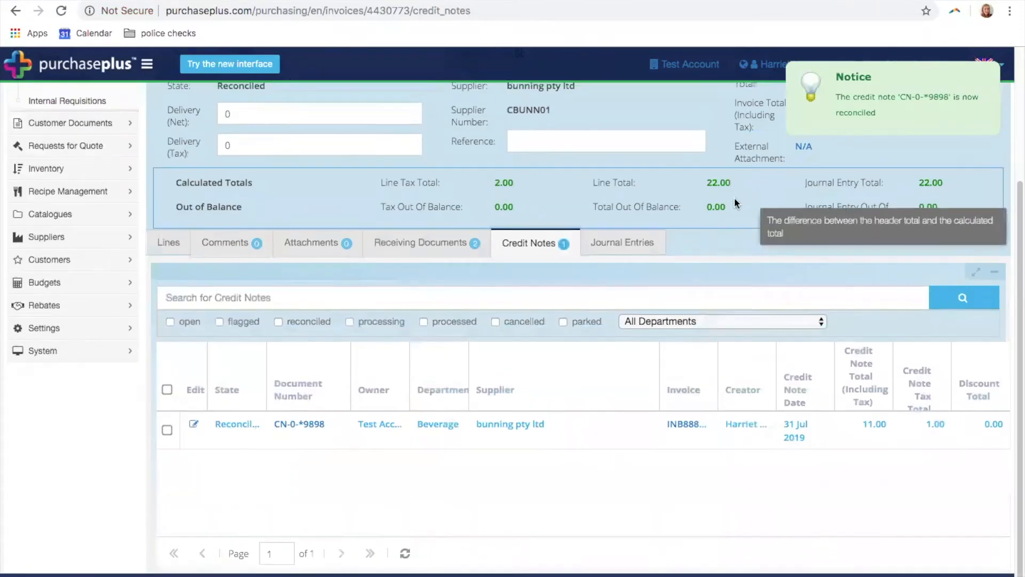
pyautogui.scroll(3, 732, 199)
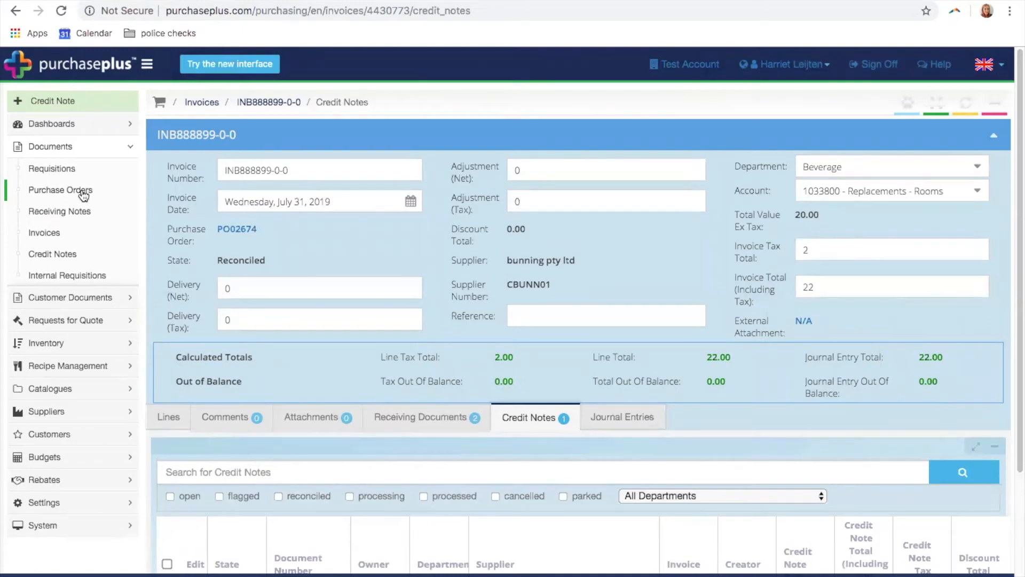
# Hide the Owner column in the invoices list and adjust the width of the Invoicer column
pyautogui.click(68, 241)
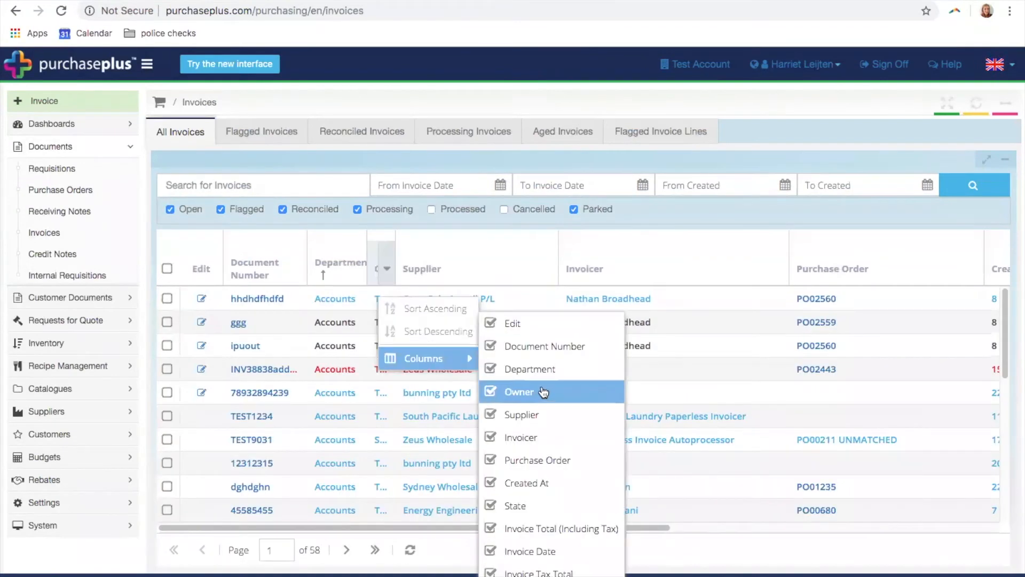
pyautogui.click(535, 391)
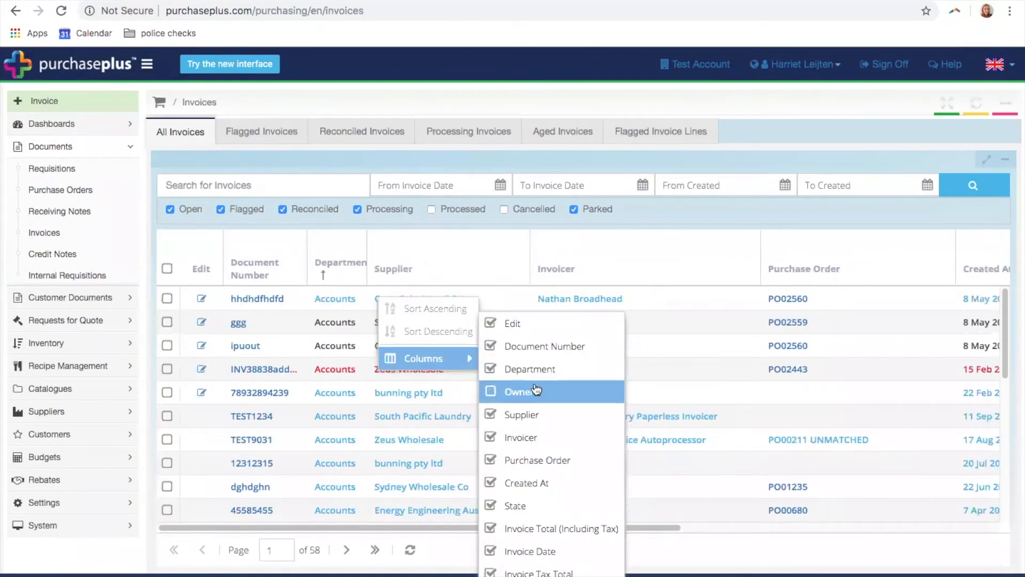
pyautogui.click(895, 132)
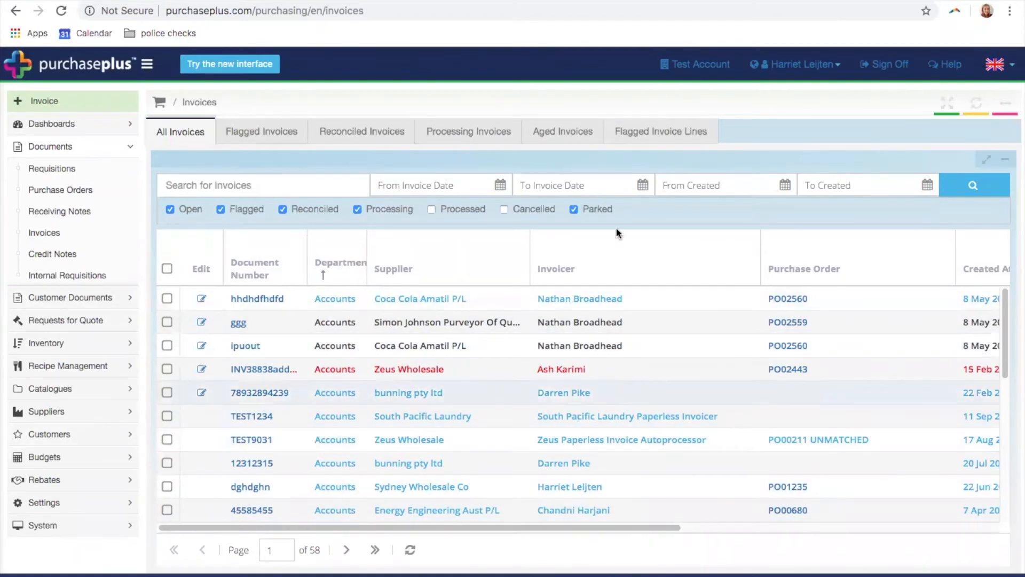
pyautogui.moveTo(759, 259); pyautogui.dragTo(667, 261)
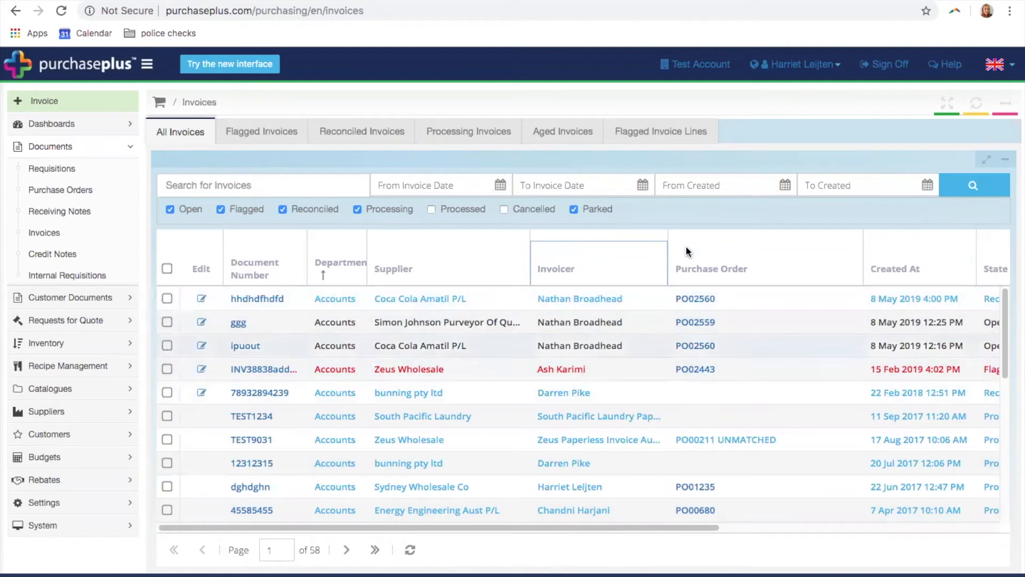
pyautogui.moveTo(671, 245); pyautogui.dragTo(737, 251)
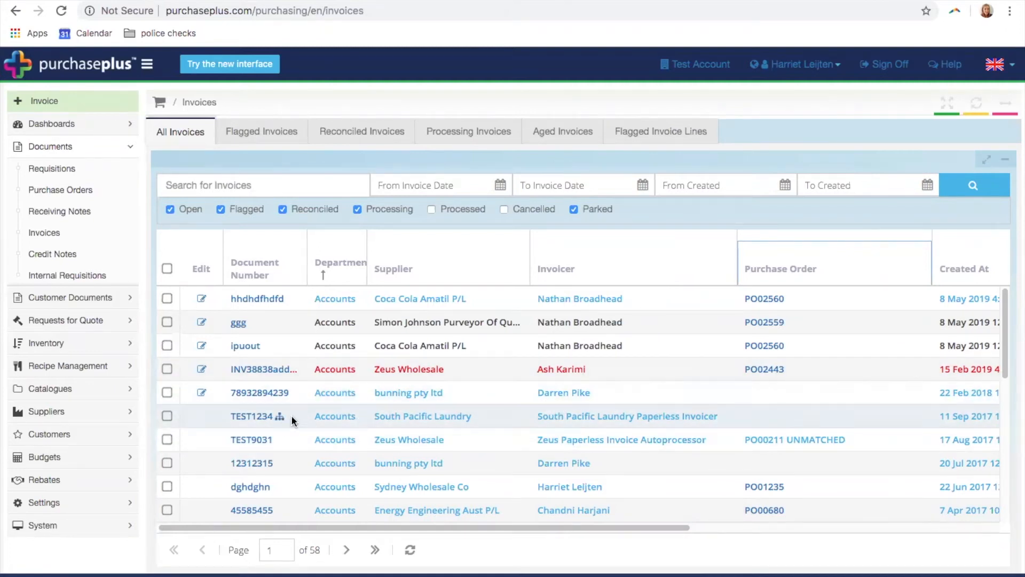
# Open invoice TEST1234, examine its header totals and lines, and view its e-invoice before returning to the invoices list
pyautogui.click(253, 414)
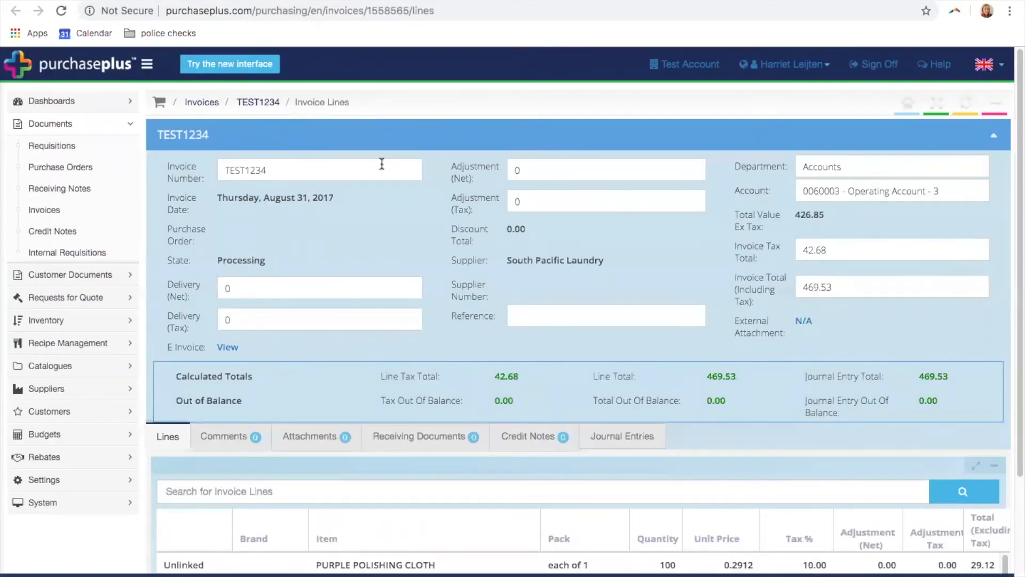
pyautogui.scroll(-3, 381, 163)
pyautogui.scroll(2, 486, 454)
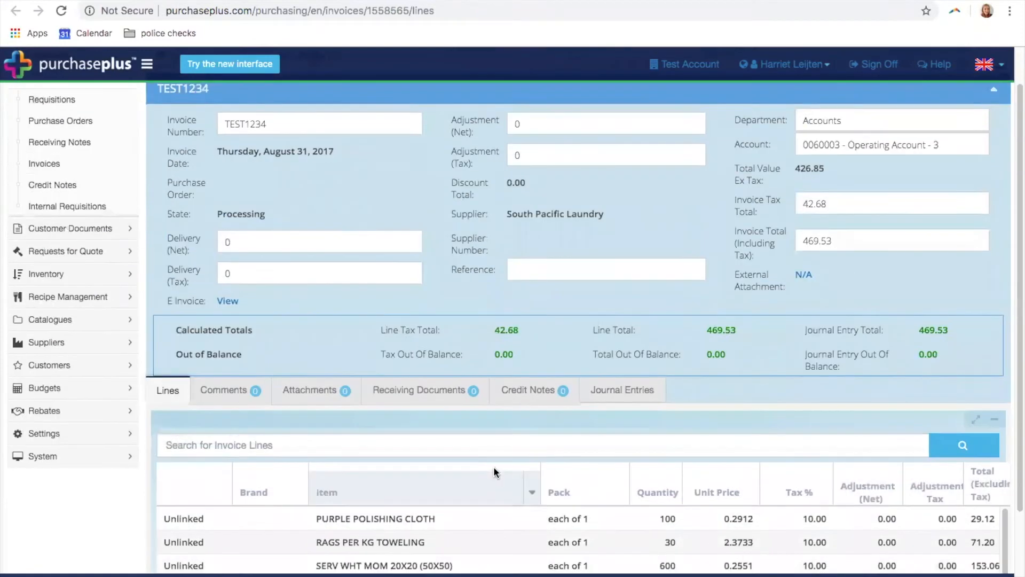
pyautogui.scroll(-2, 491, 411)
pyautogui.scroll(3, 489, 243)
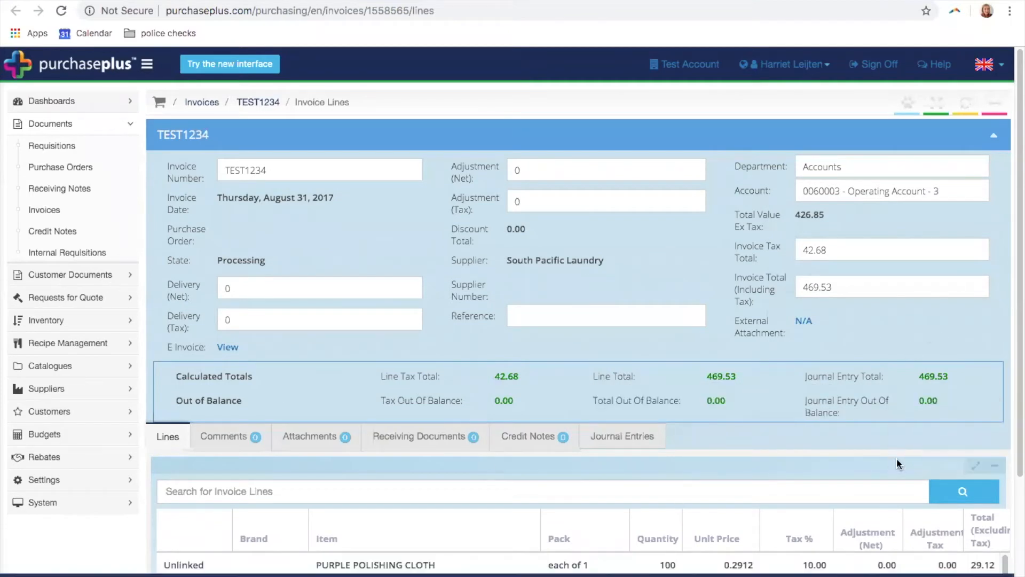
pyautogui.scroll(-3, 735, 464)
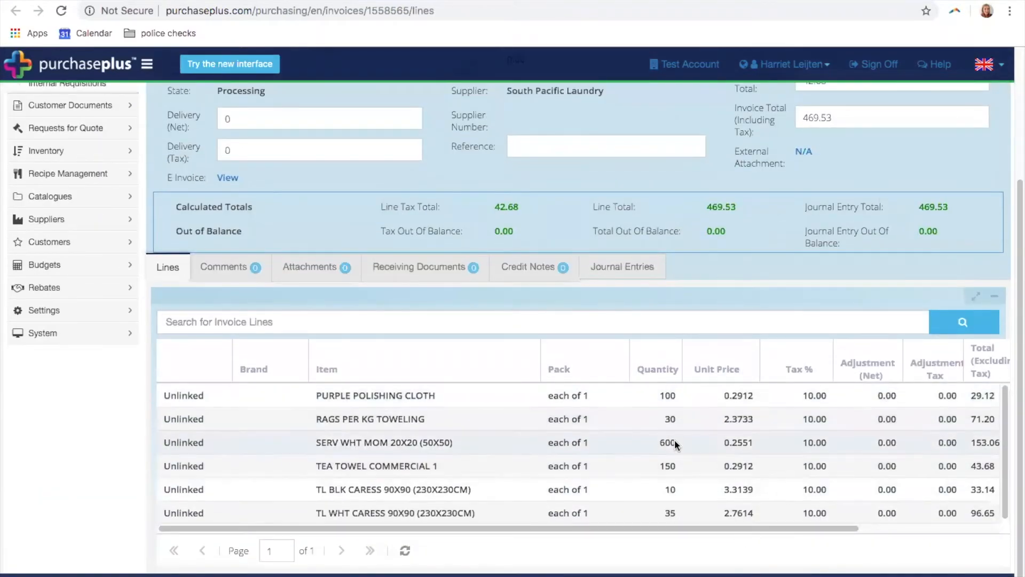
pyautogui.scroll(3, 674, 440)
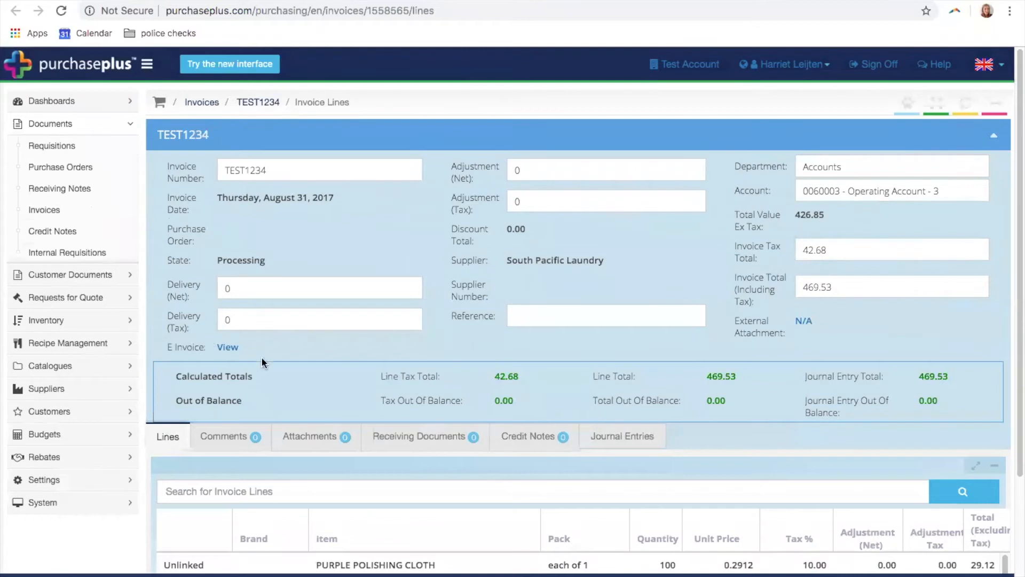
pyautogui.click(230, 348)
pyautogui.click(168, 1)
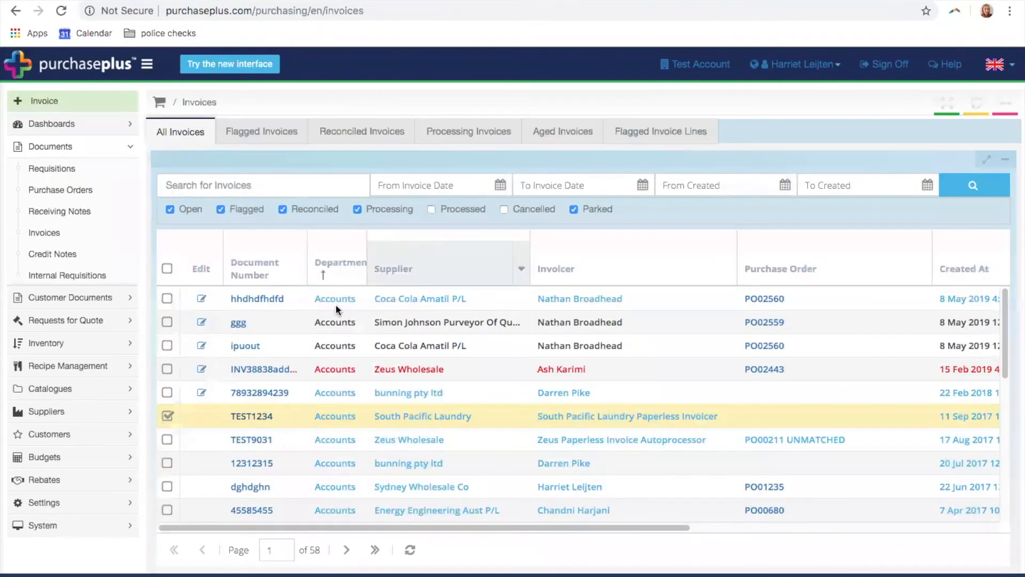
# Search the invoices list for "paperless"
pyautogui.scroll(-6, 468, 469)
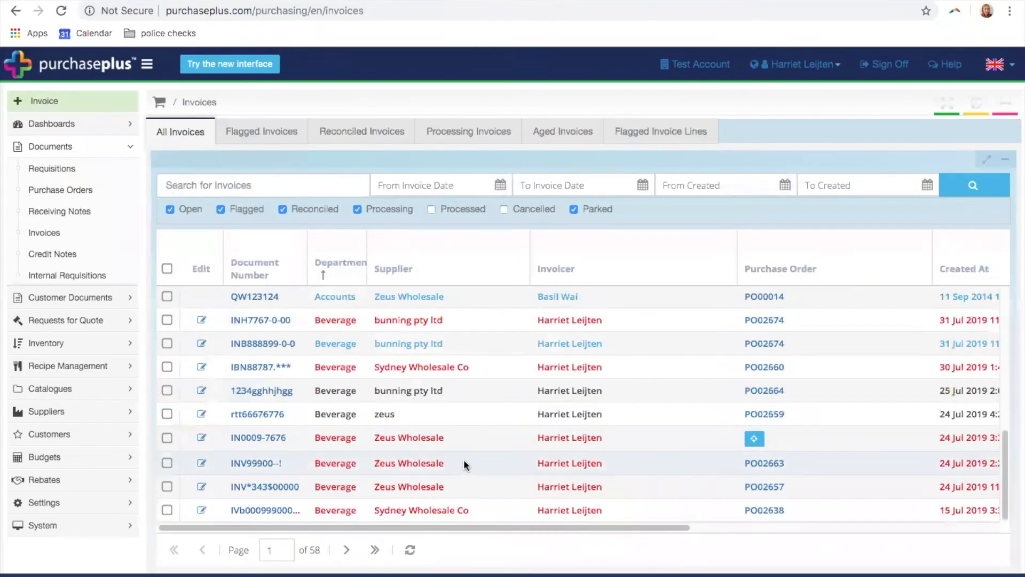
pyautogui.scroll(4, 465, 463)
pyautogui.click(276, 185)
pyautogui.write('paperless')
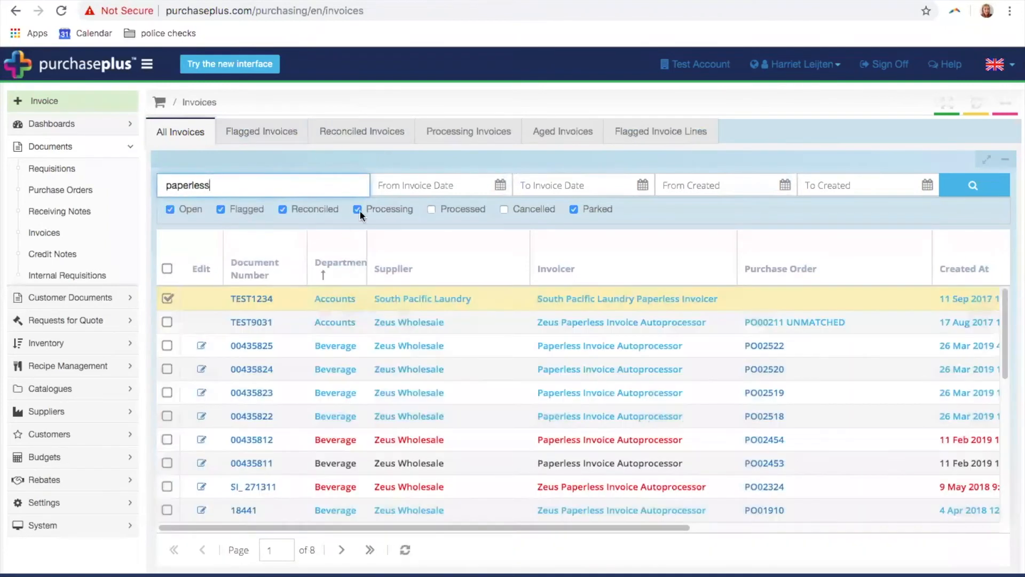
# Open paperless invoice 00435824 and review its e-invoice document and its invoice details and lines
pyautogui.click(251, 374)
pyautogui.doubleClick(251, 372)
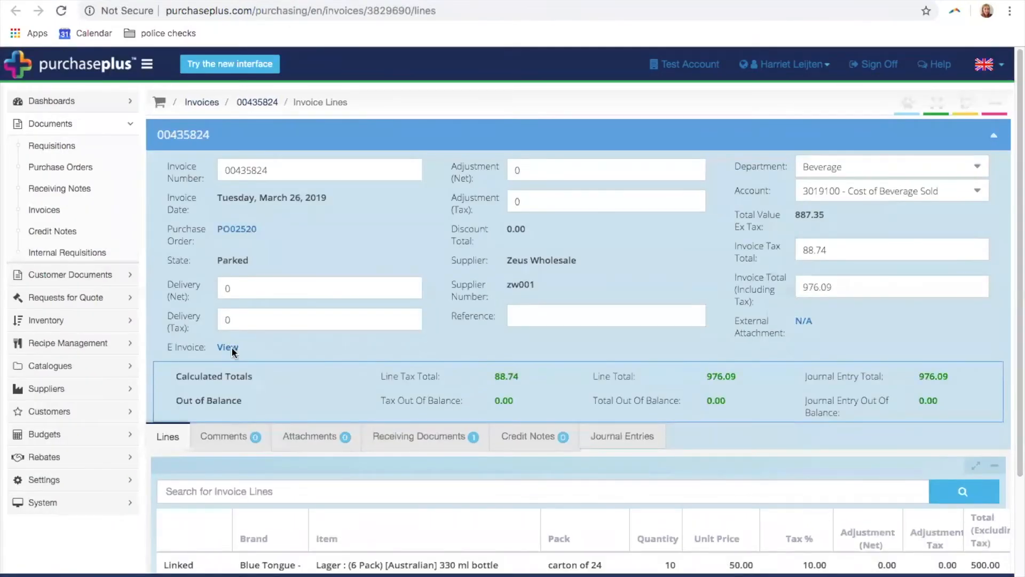
pyautogui.click(230, 347)
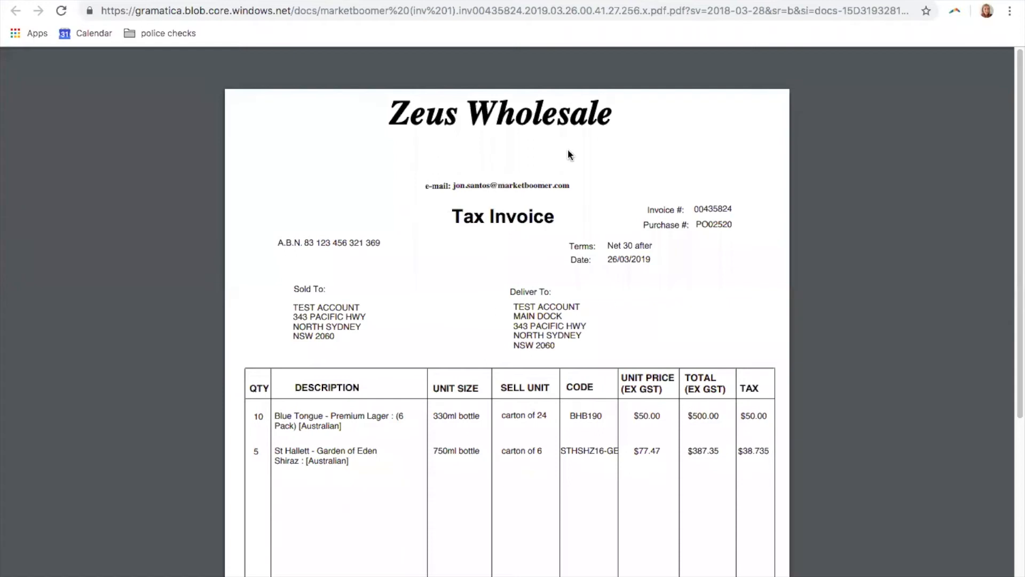
pyautogui.press('super+w')
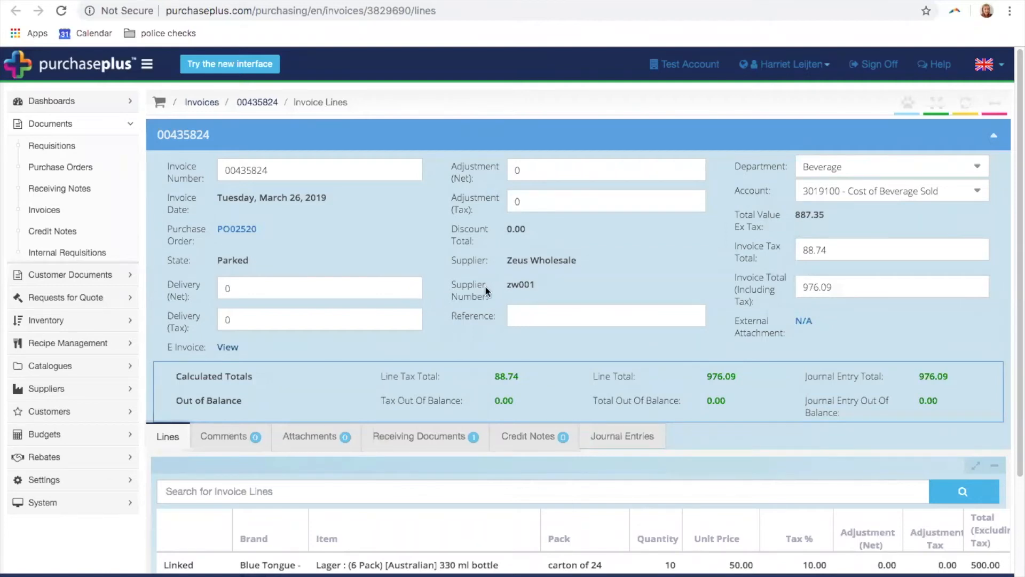
pyautogui.scroll(-3, 483, 283)
pyautogui.scroll(3, 482, 281)
pyautogui.scroll(-1, 438, 261)
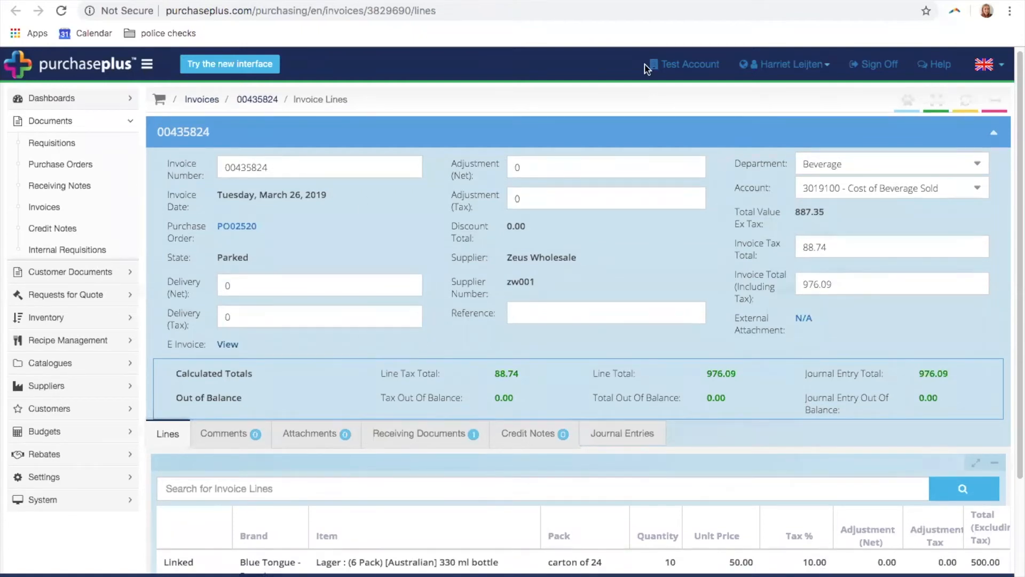
# Switch to the docs.purchaseplus.com help centre, search it for "why invoice flag" and open the Why Invoices Flag article
pyautogui.moveTo(597, 4); pyautogui.dragTo(598, 126)
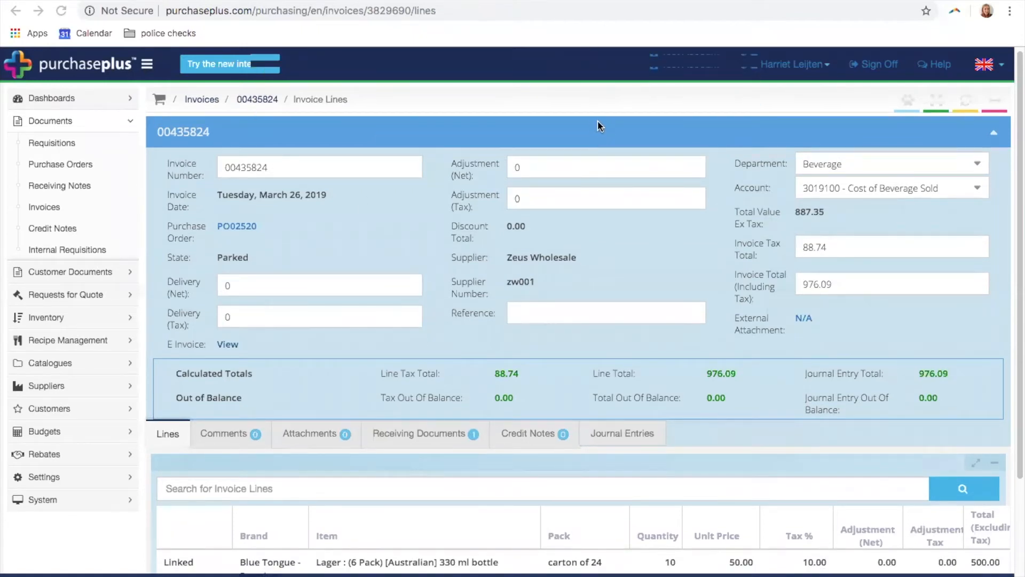
pyautogui.click(370, 1)
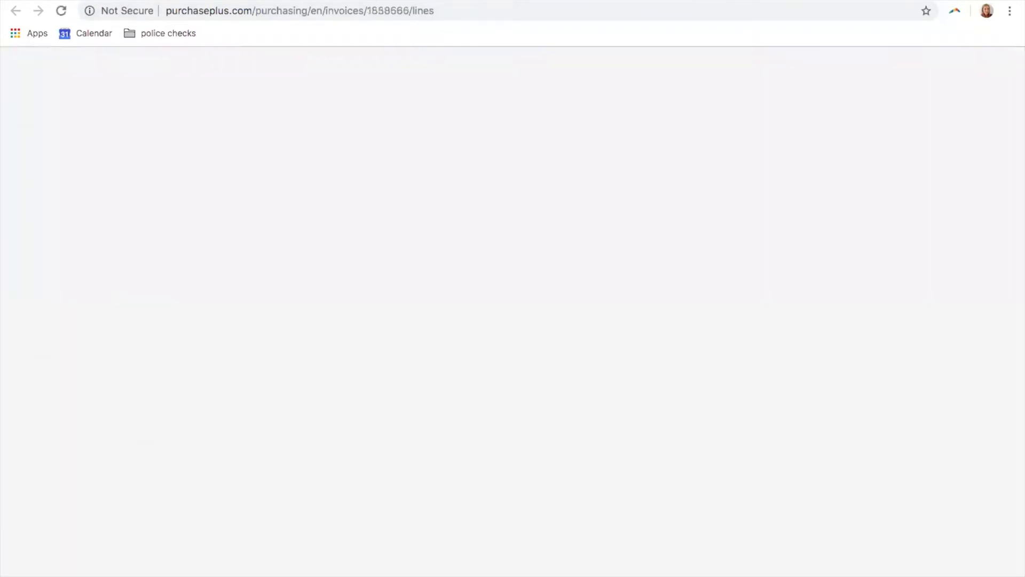
pyautogui.click(370, 1)
pyautogui.click(369, 1)
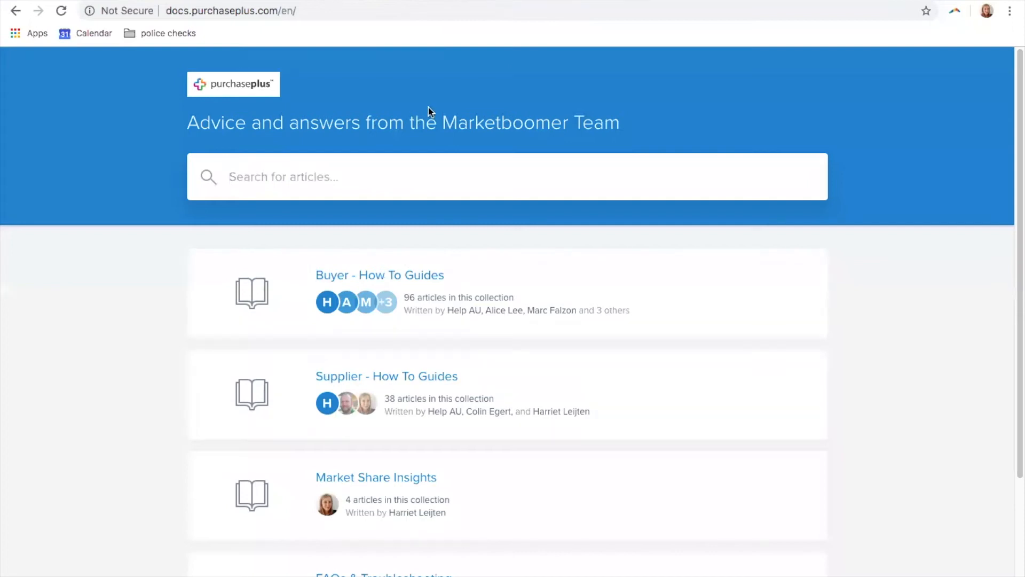
pyautogui.click(453, 178)
pyautogui.write('why invoice')
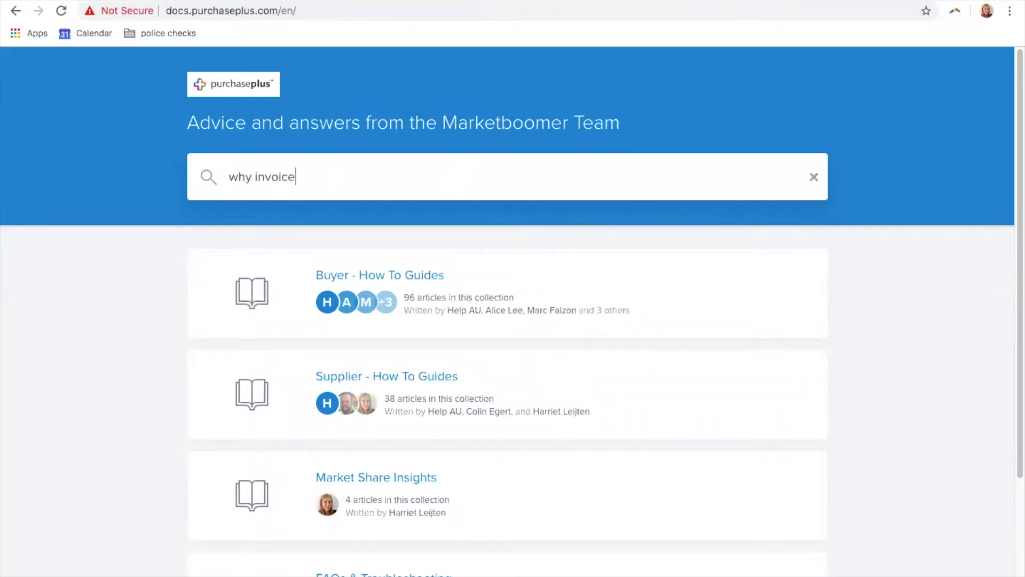
pyautogui.write(' flag')
pyautogui.press('Return')
pyautogui.click(257, 319)
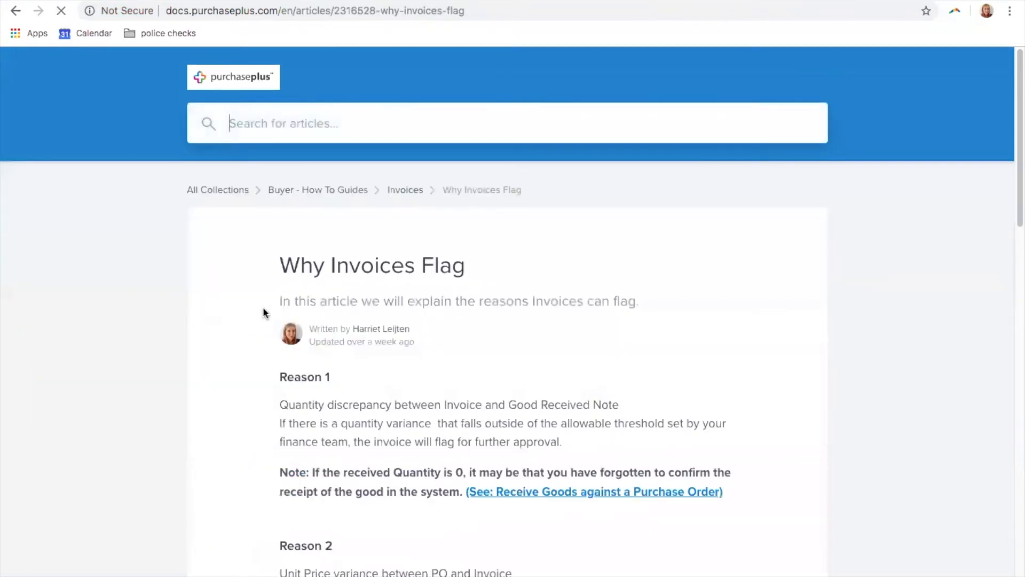
# Read Reasons 1 to 5 in the Why Invoices Flag article, including how to match an unmatched invoice to its purchase order
pyautogui.scroll(-5, 354, 406)
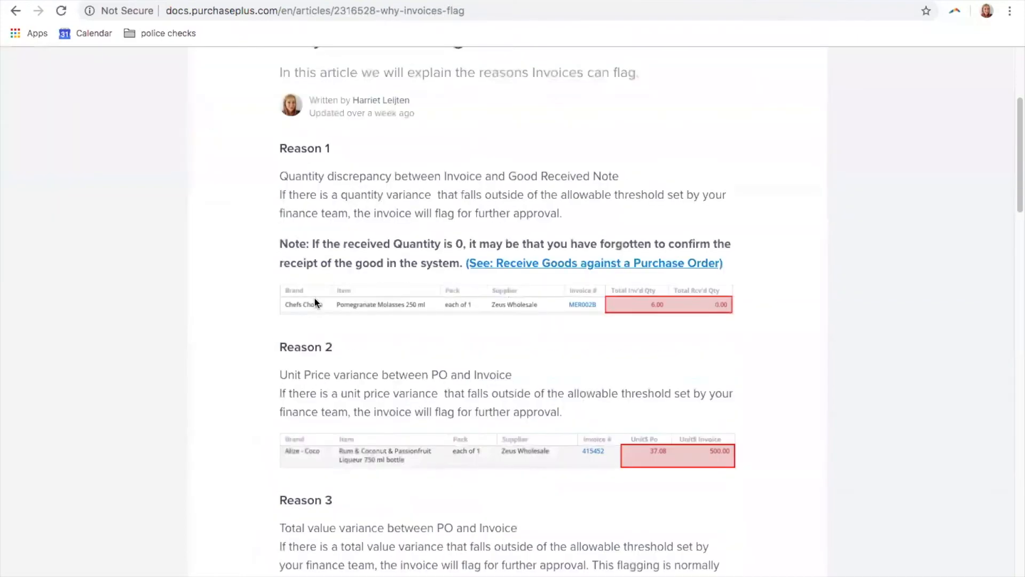
pyautogui.scroll(-3, 589, 409)
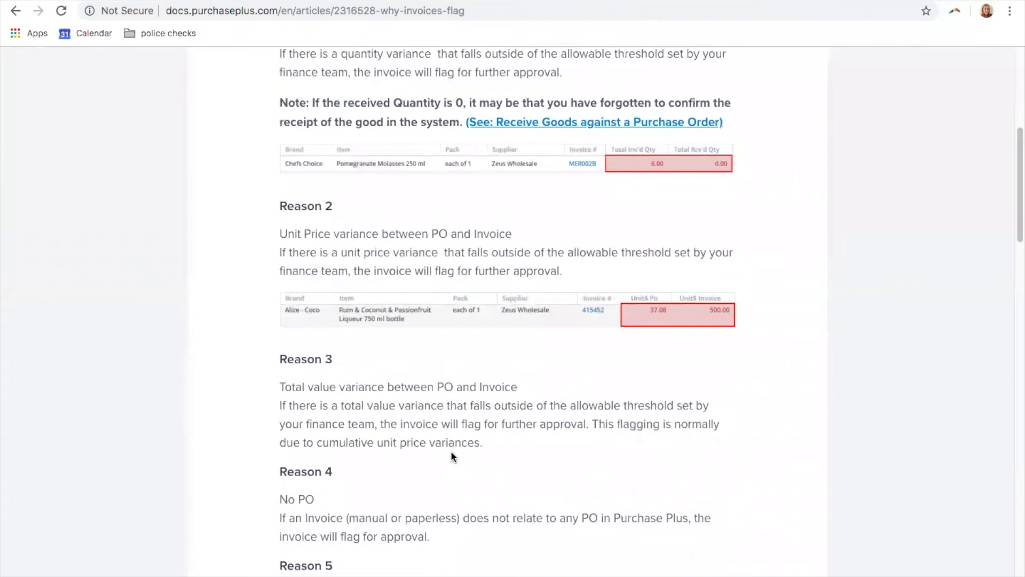
pyautogui.scroll(-9, 450, 451)
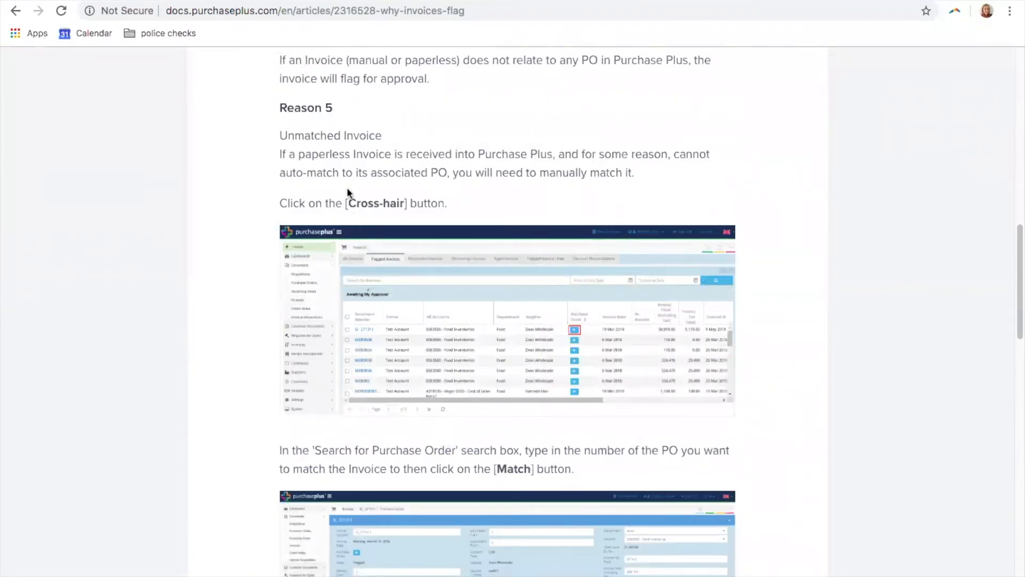
pyautogui.scroll(10, 363, 231)
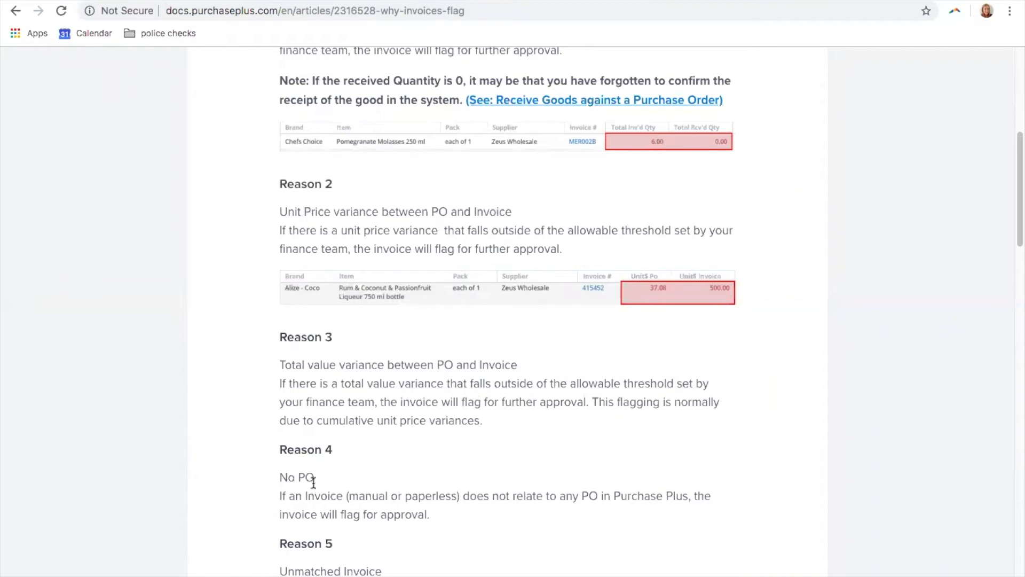
pyautogui.scroll(-3, 360, 469)
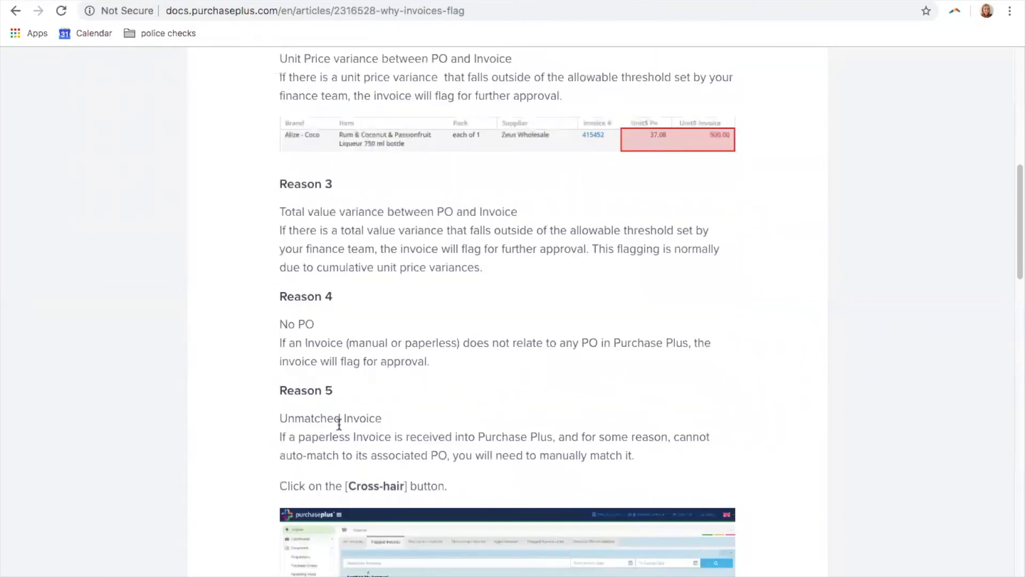
pyautogui.scroll(-1, 362, 453)
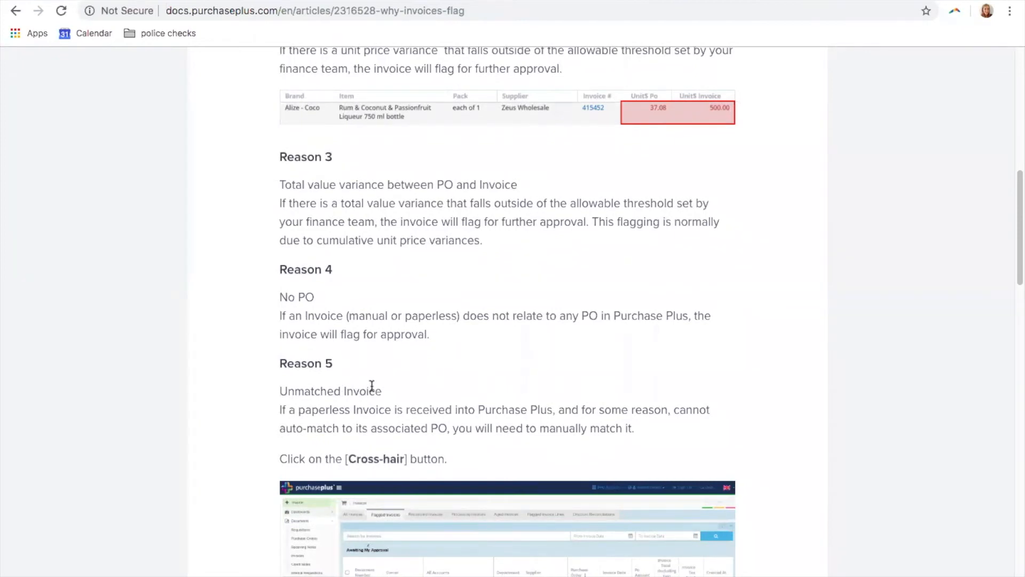
pyautogui.scroll(-5, 374, 395)
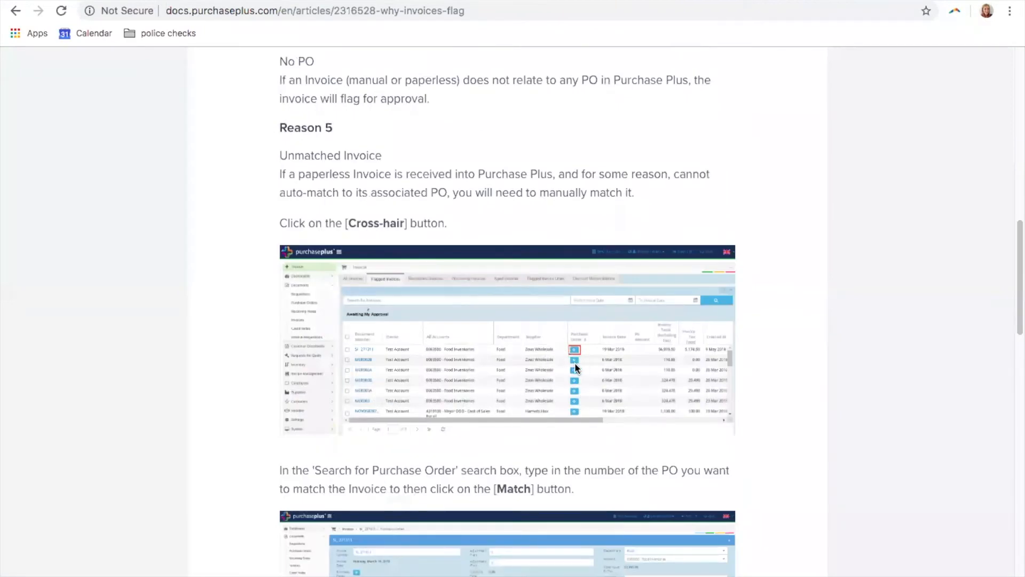
pyautogui.scroll(-8, 576, 366)
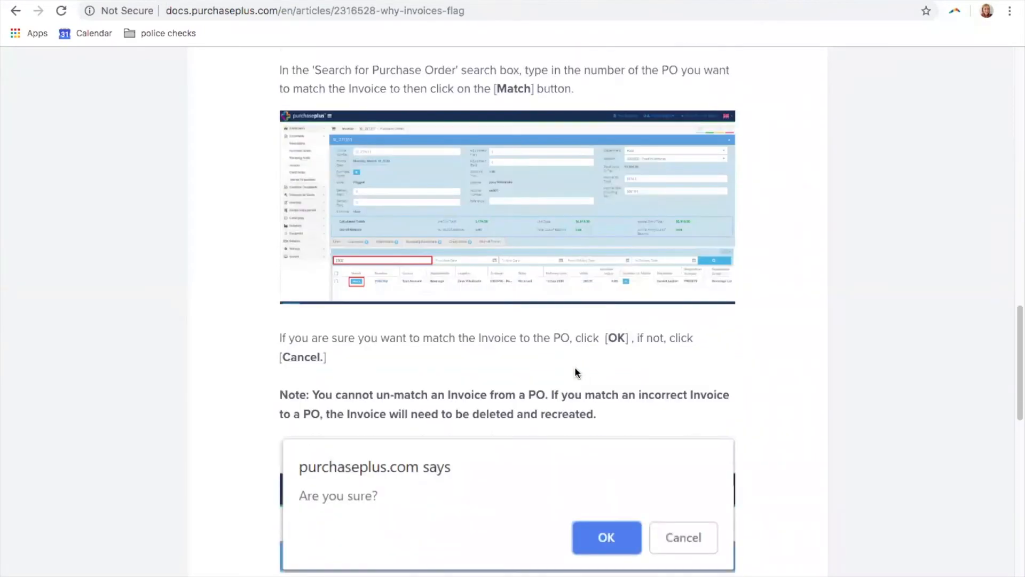
pyautogui.scroll(-5, 572, 363)
# Highlight the "Unlinked item on paperless invoice" line under Reason 6 and read its linking instructions
pyautogui.scroll(-5, 570, 321)
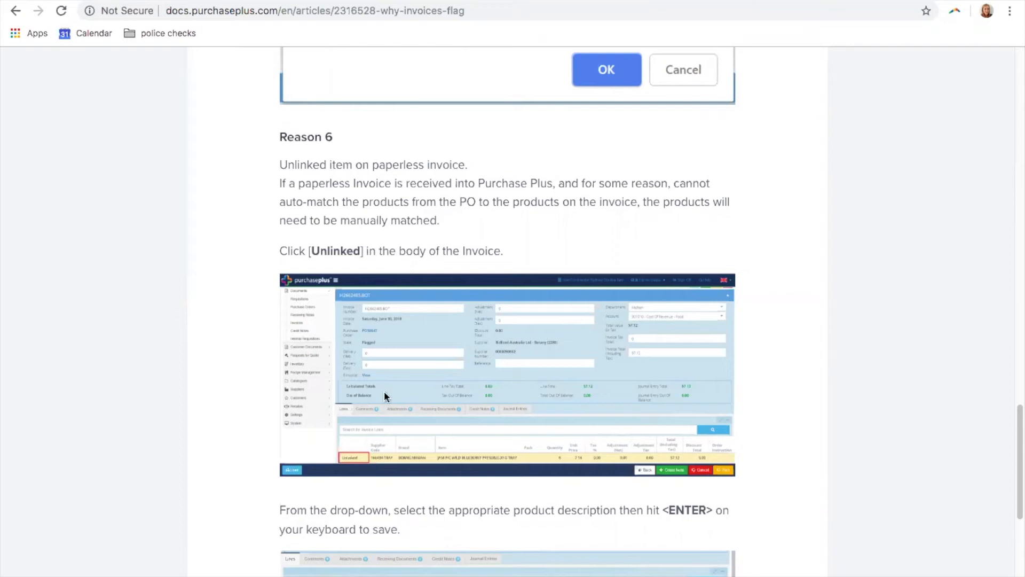
pyautogui.tripleClick(331, 164)
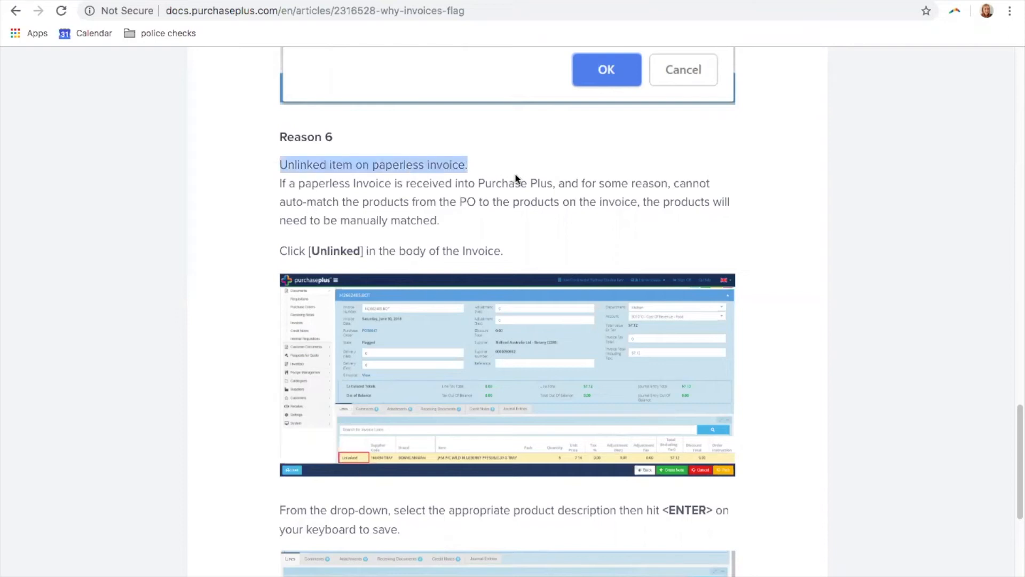
pyautogui.scroll(-2, 395, 357)
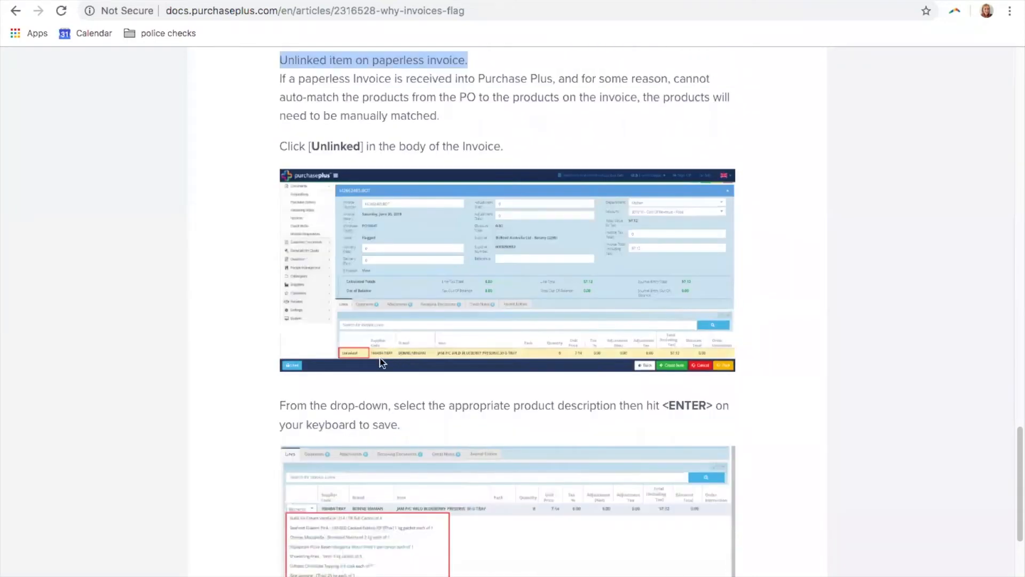
# Return to invoice TEST1234 and examine its unlinked lines
pyautogui.scroll(1, 380, 274)
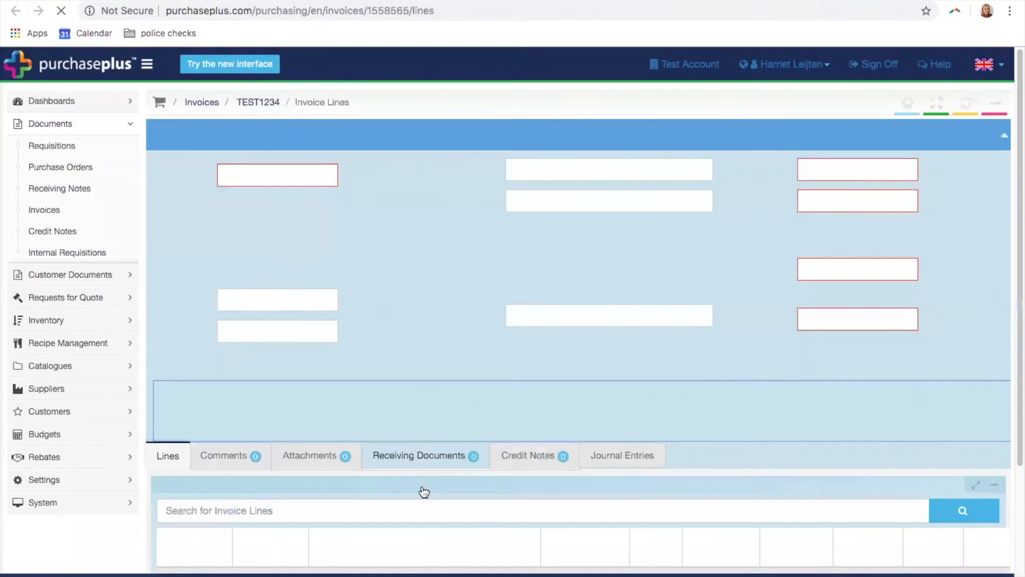
pyautogui.scroll(-2, 358, 435)
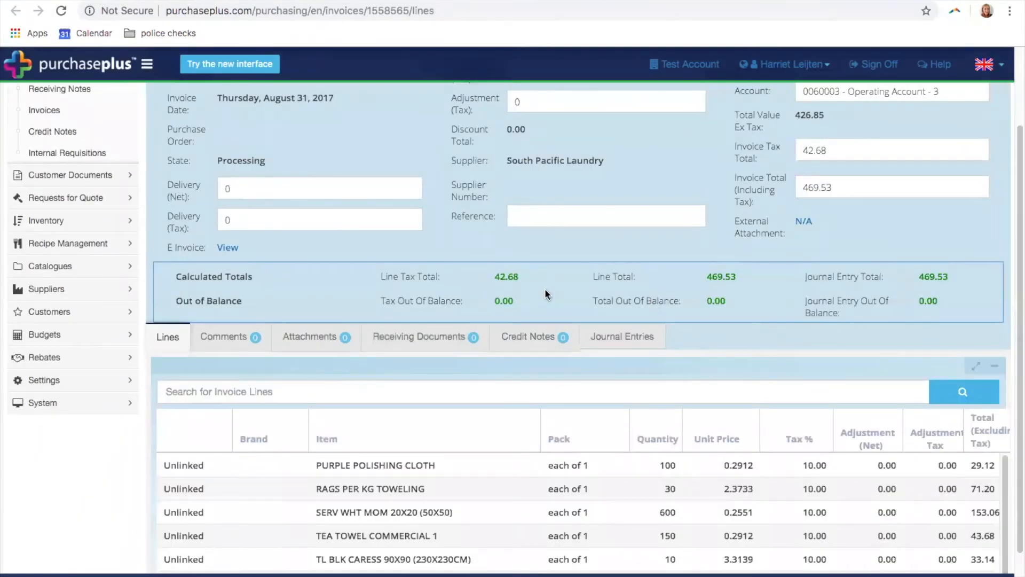
# Review the header details, calculated totals and full line list of invoice TEST1234
pyautogui.scroll(2, 545, 291)
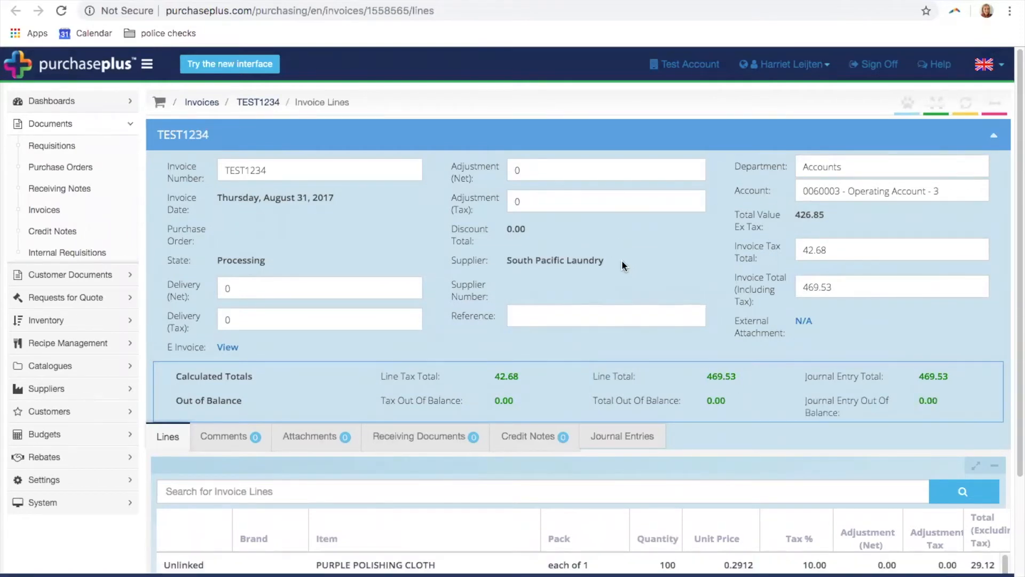
pyautogui.scroll(-3, 412, 278)
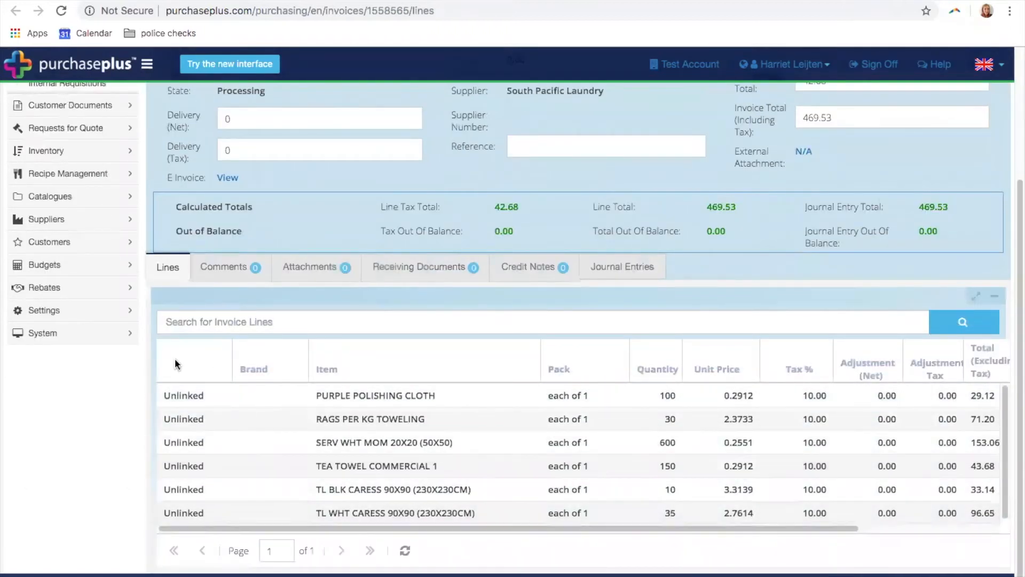
pyautogui.scroll(3, 192, 427)
pyautogui.scroll(-3, 259, 489)
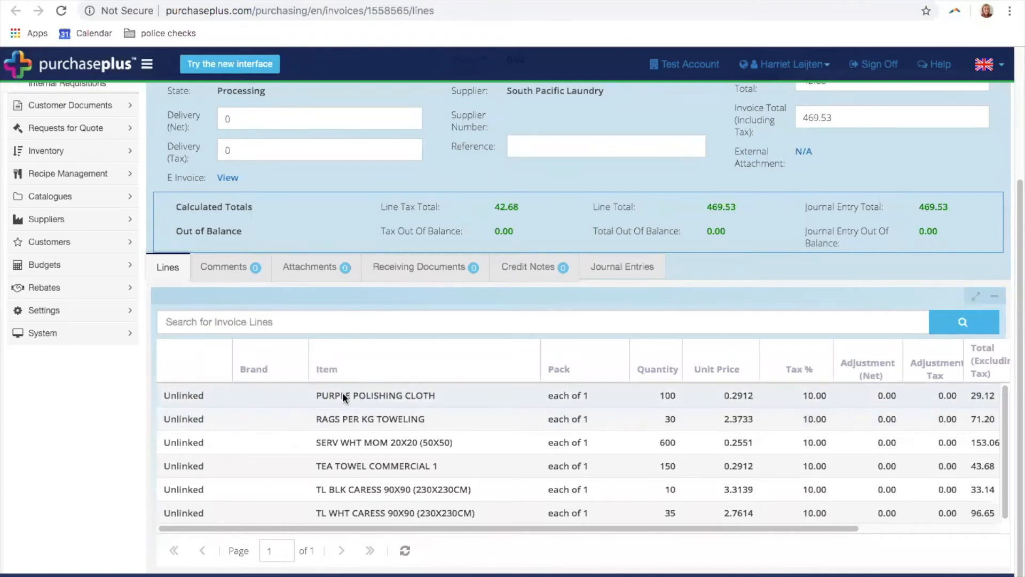
# Open the link selection for the PURPLE POLISHING CLOTH and RAGS PER KG TOWELING lines, and select the TEA TOWEL COMMERCIAL 1 line
pyautogui.click(194, 397)
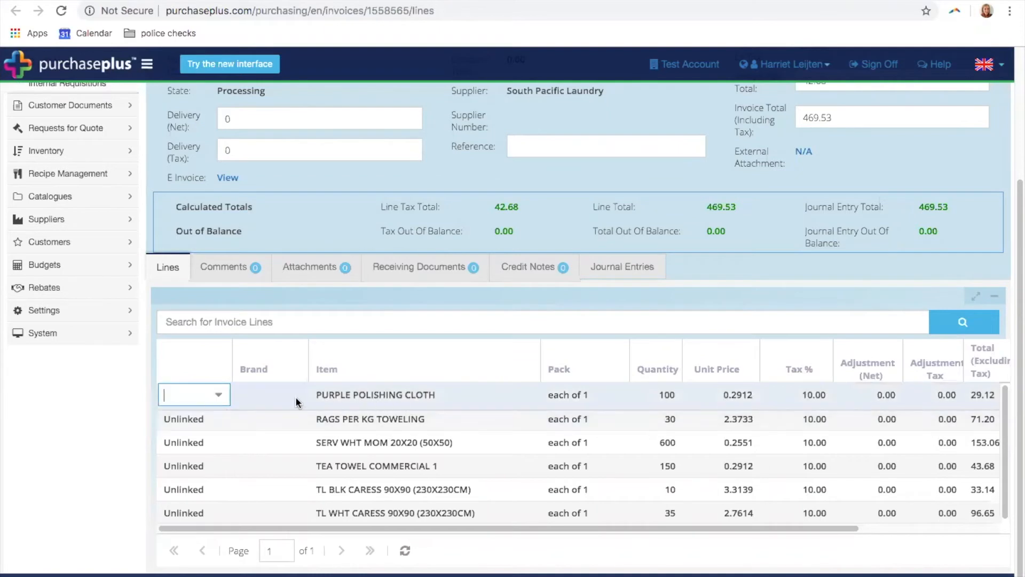
pyautogui.click(212, 416)
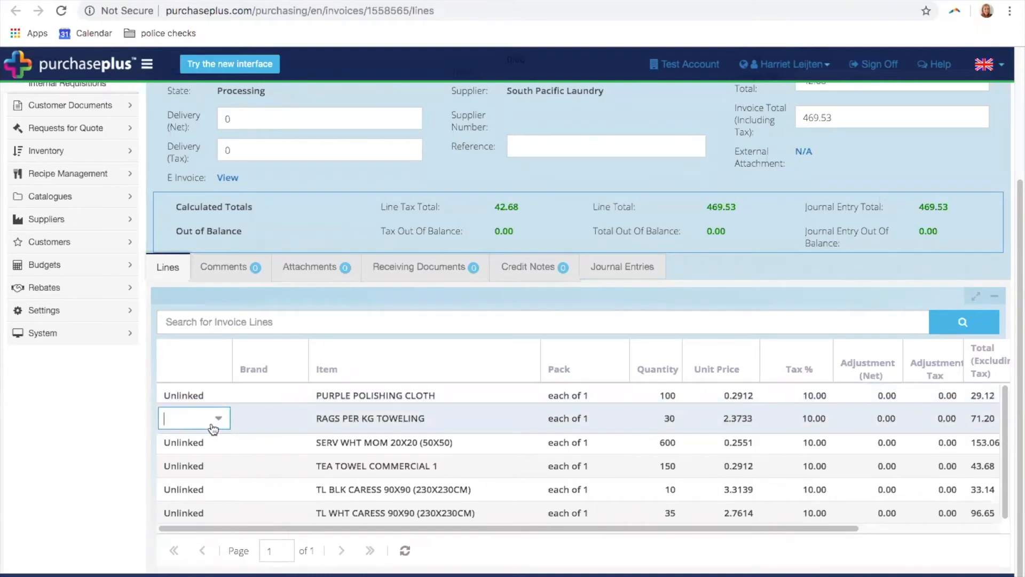
pyautogui.click(225, 424)
pyautogui.scroll(1, 256, 309)
pyautogui.scroll(5, 262, 306)
pyautogui.scroll(-5, 224, 248)
pyautogui.click(169, 412)
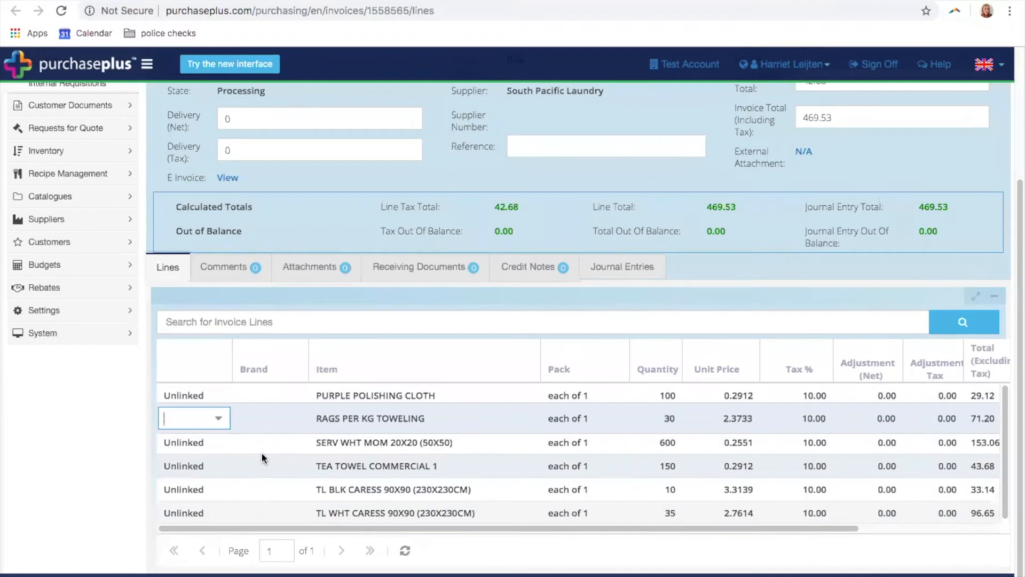
pyautogui.click(187, 462)
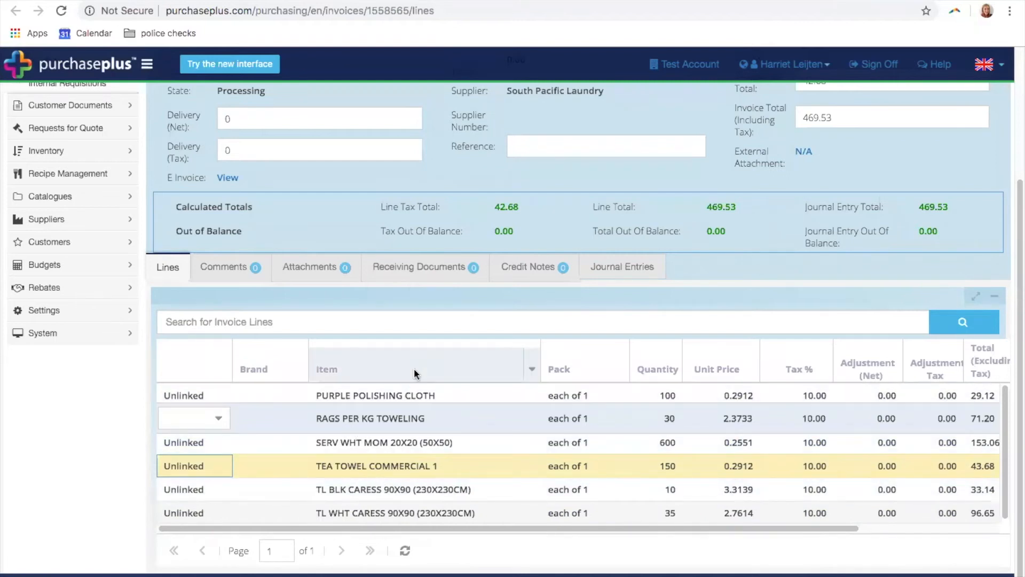
# Return to the Why Invoices Flag article and reread Reasons 1 to 3 from its beginning
pyautogui.click(566, 1)
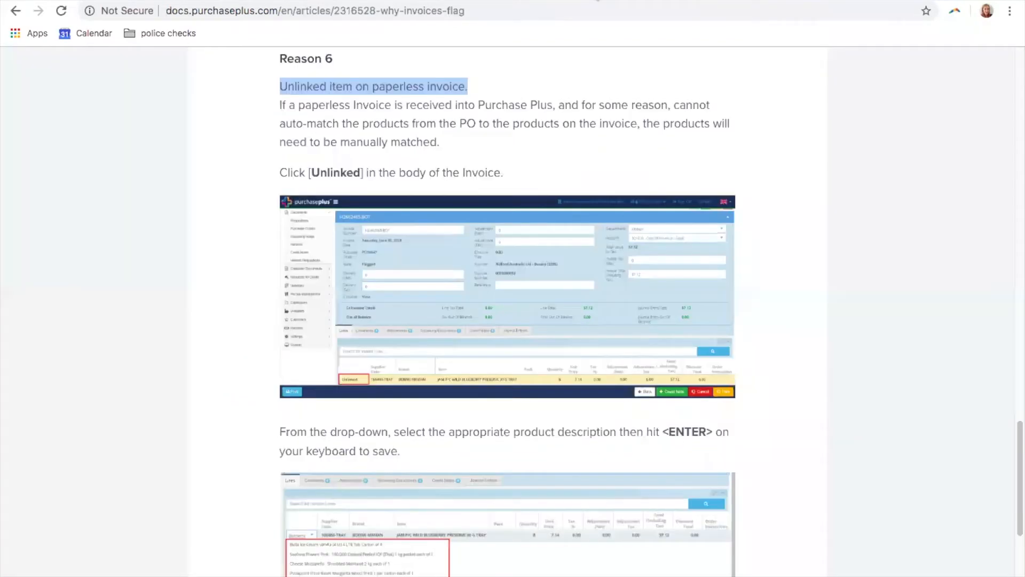
pyautogui.scroll(20, 385, 262)
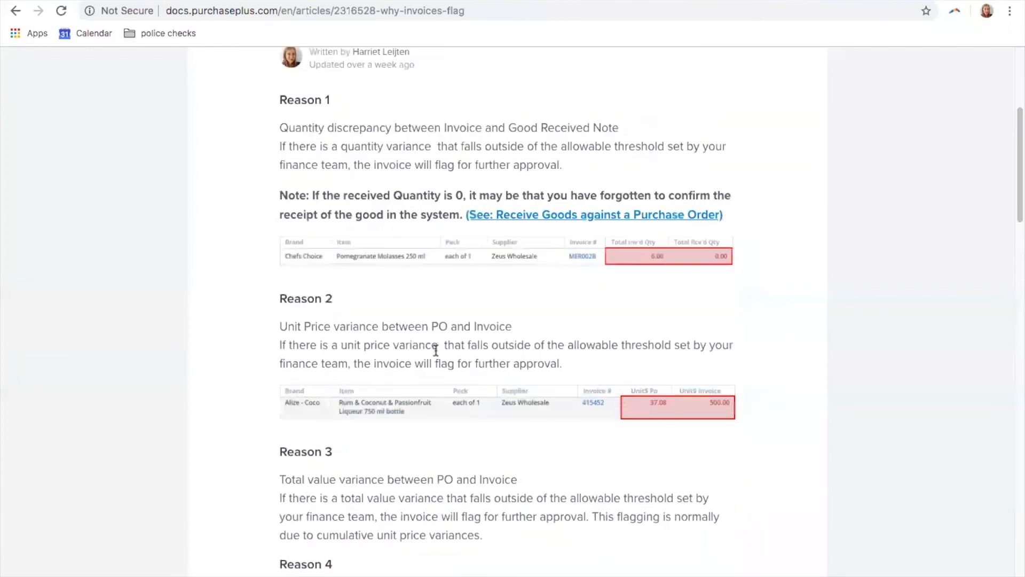
pyautogui.scroll(-1, 363, 331)
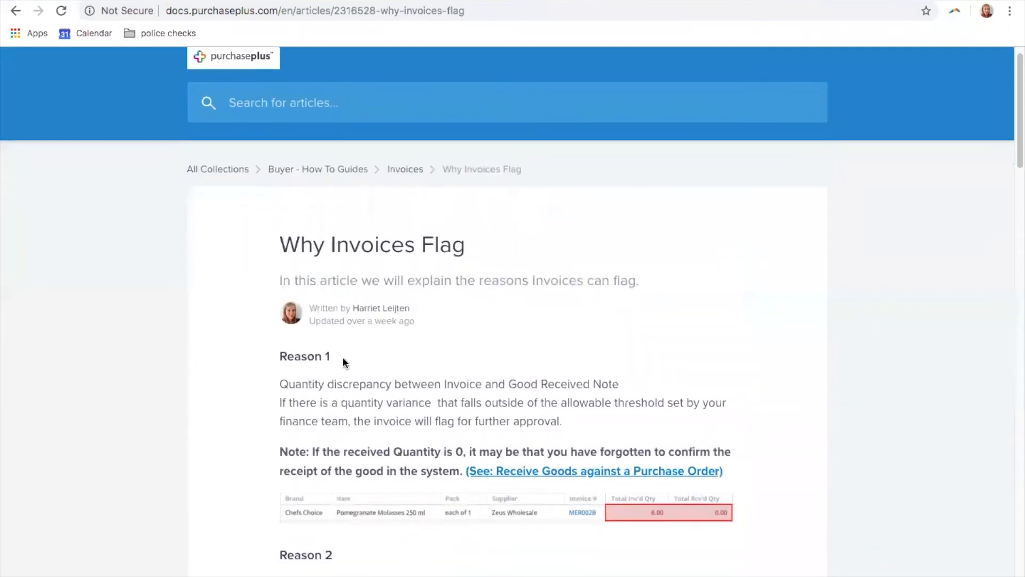
pyautogui.scroll(-5, 372, 467)
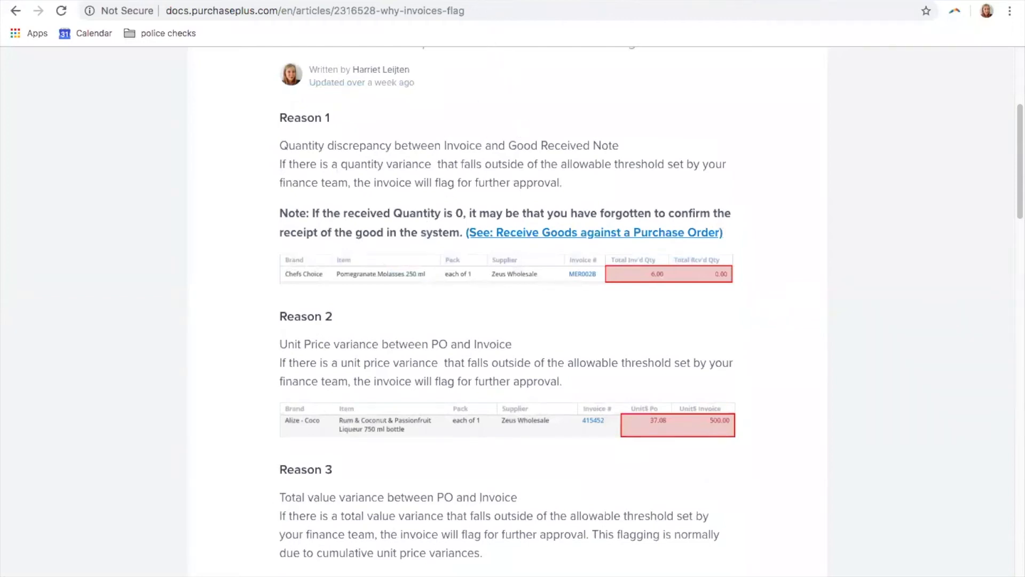
# Switch to the parked Zeus Wholesale invoice and examine its linked lines, header and balance totals
pyautogui.click(476, 1)
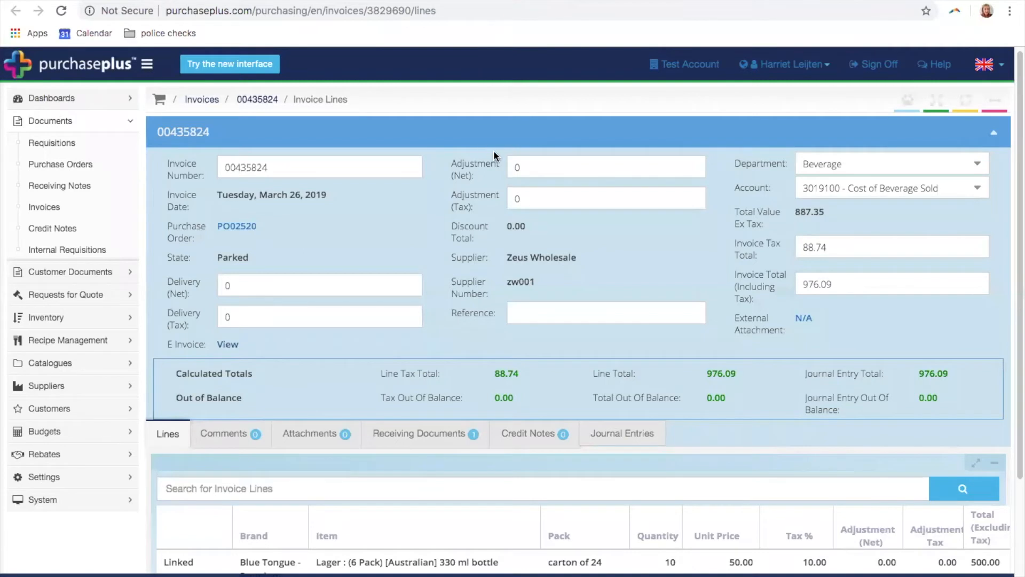
pyautogui.scroll(-3, 354, 296)
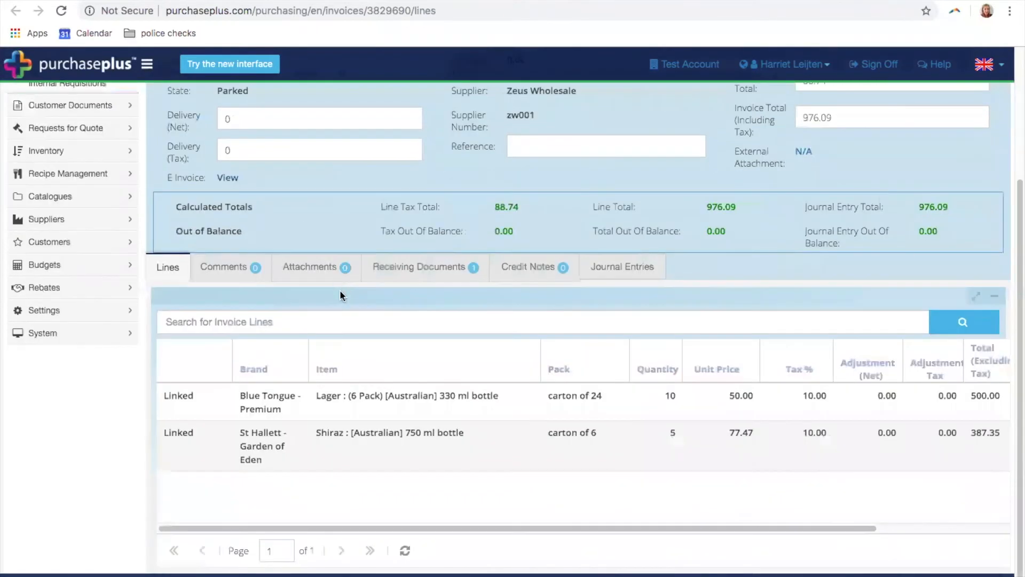
pyautogui.scroll(2, 355, 315)
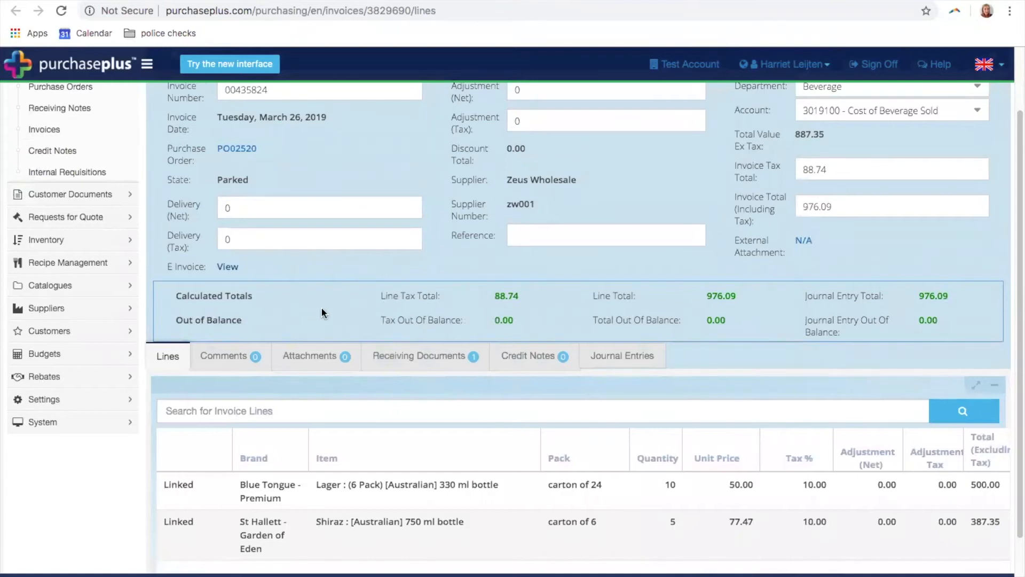
pyautogui.scroll(2, 288, 315)
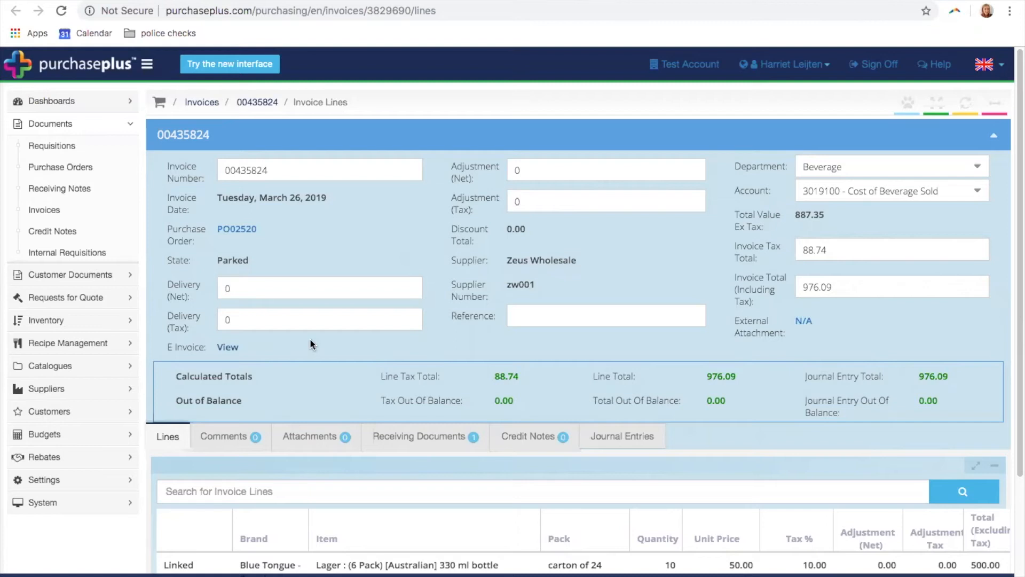
# Open My Suppliers, search for "zeus" and open the Zeus Wholesale price list
pyautogui.click(80, 390)
pyautogui.click(75, 290)
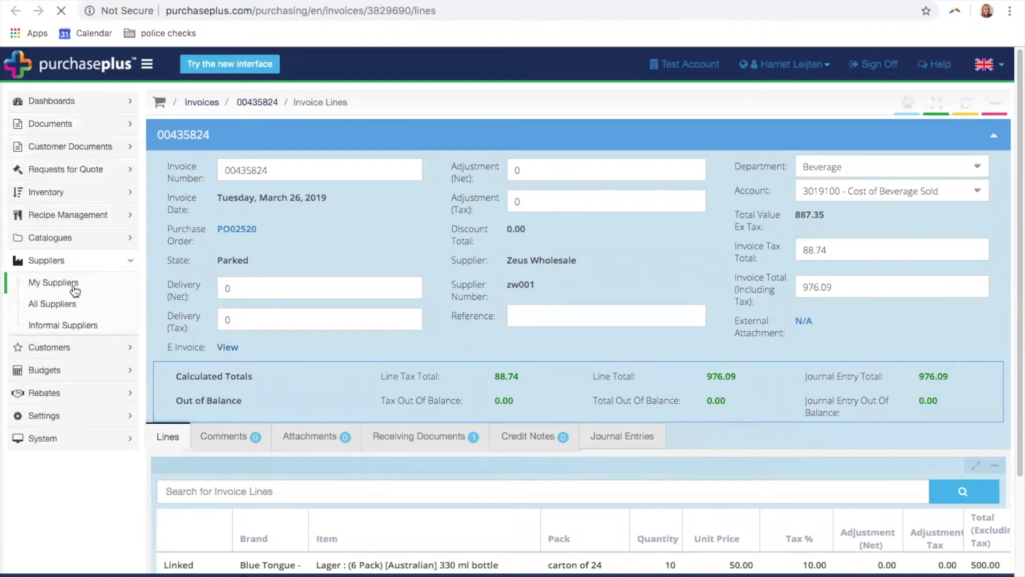
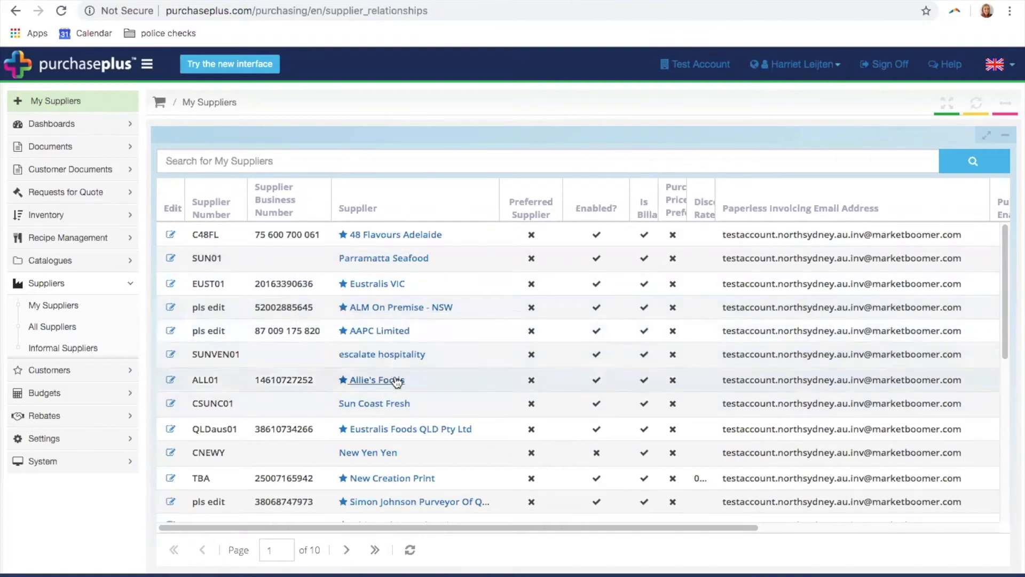
pyautogui.click(363, 160)
pyautogui.write('zeus')
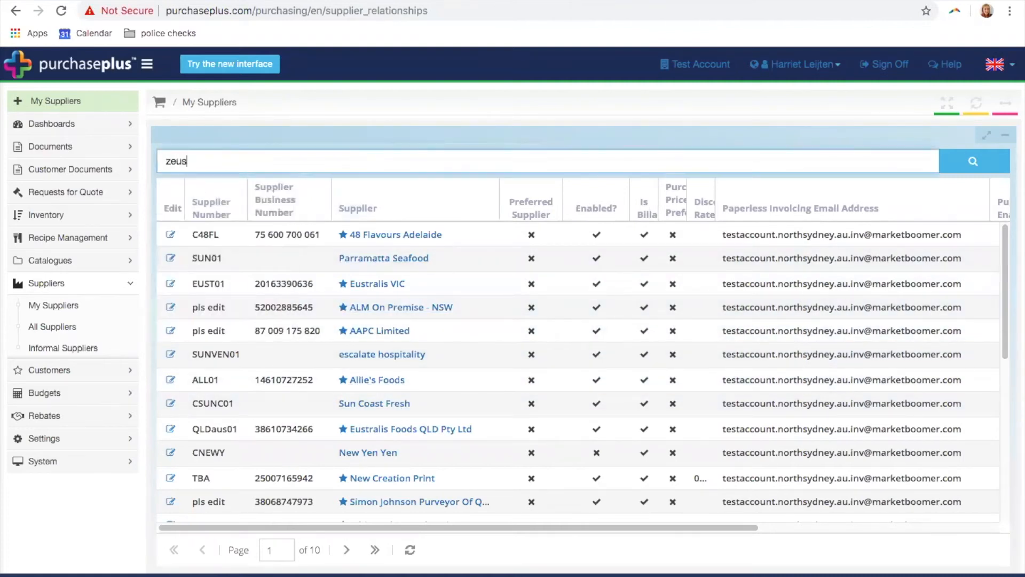
pyautogui.press('Return')
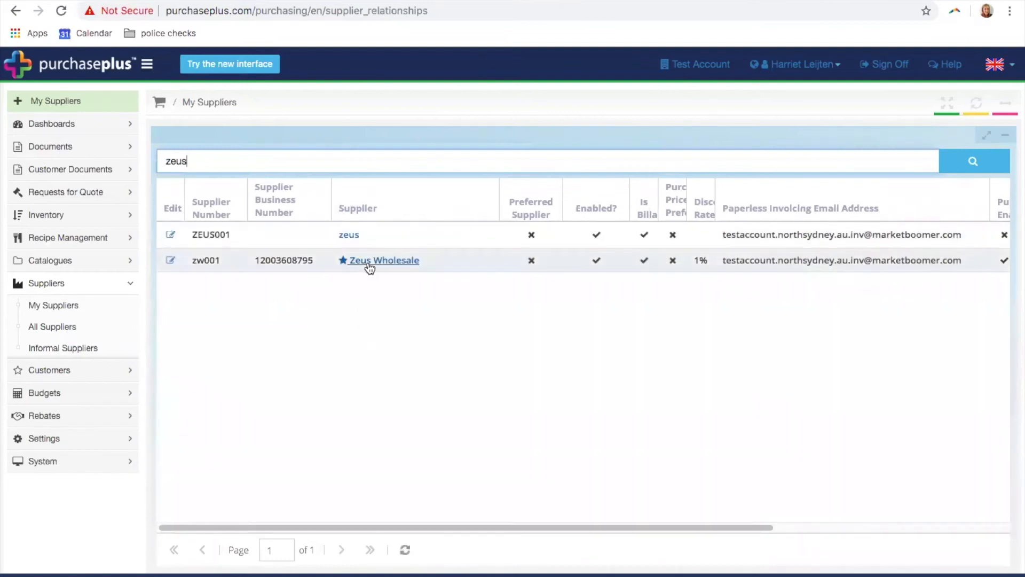
pyautogui.click(367, 263)
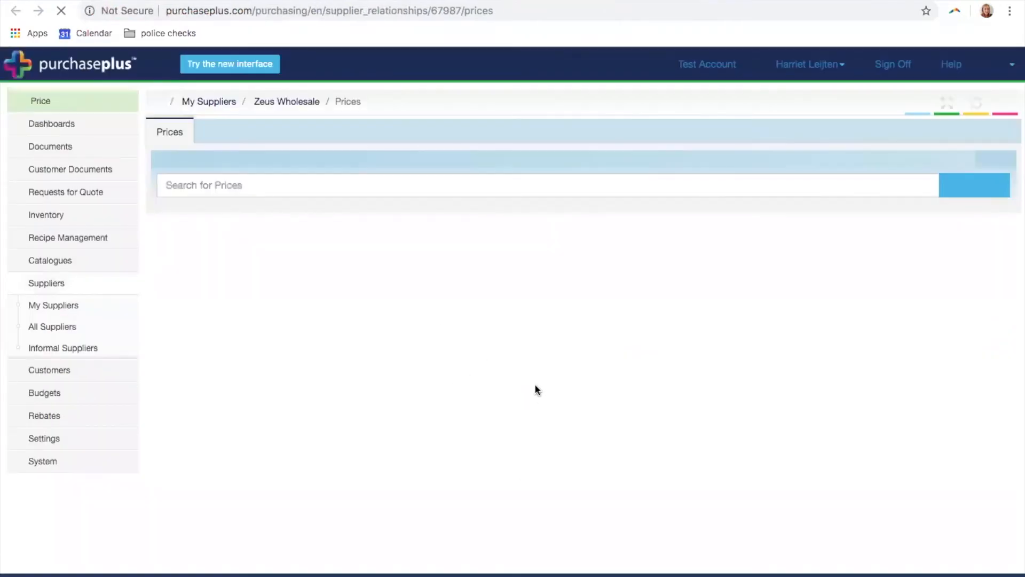
# Browse the products, unit prices and supplier-managed marks on the first two pages of the Zeus Wholesale price list
pyautogui.scroll(-5, 437, 412)
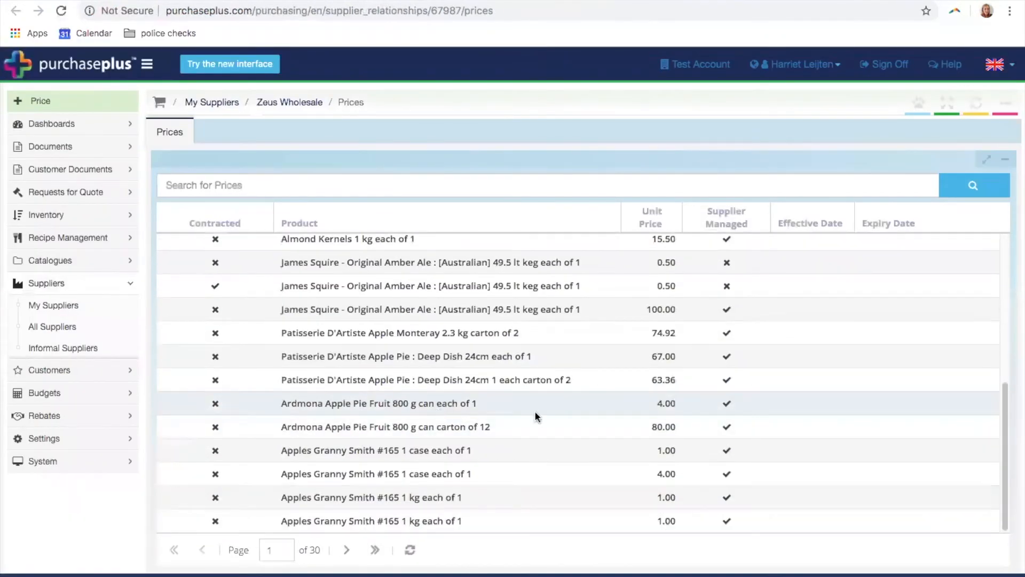
pyautogui.scroll(5, 417, 260)
pyautogui.scroll(-5, 529, 369)
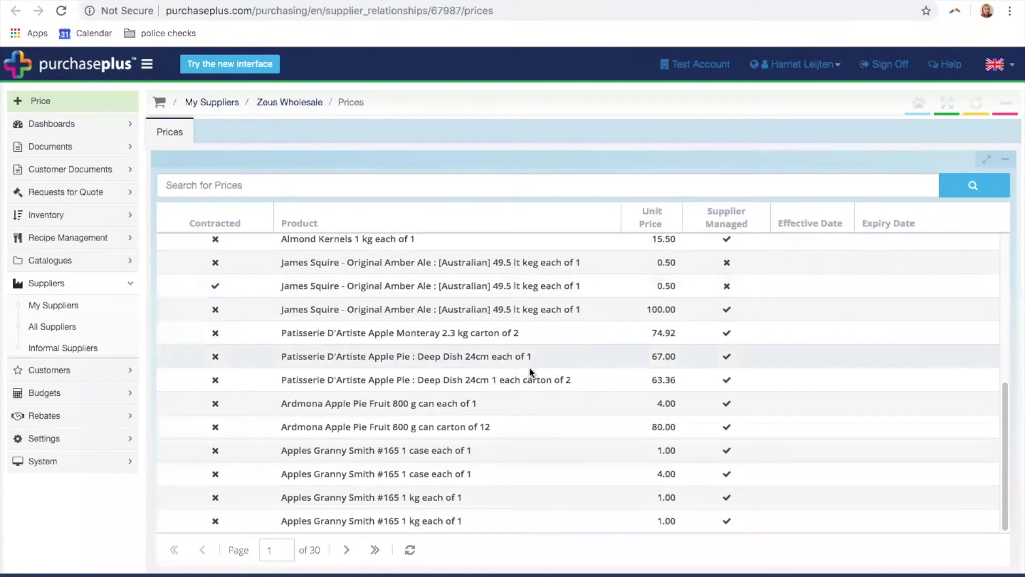
pyautogui.click(347, 550)
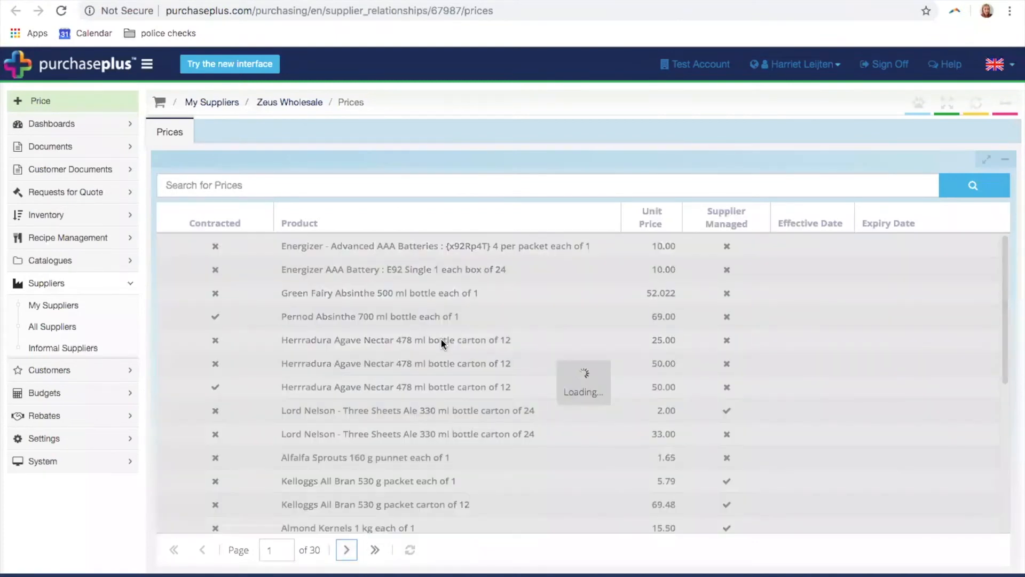
pyautogui.scroll(-5, 481, 406)
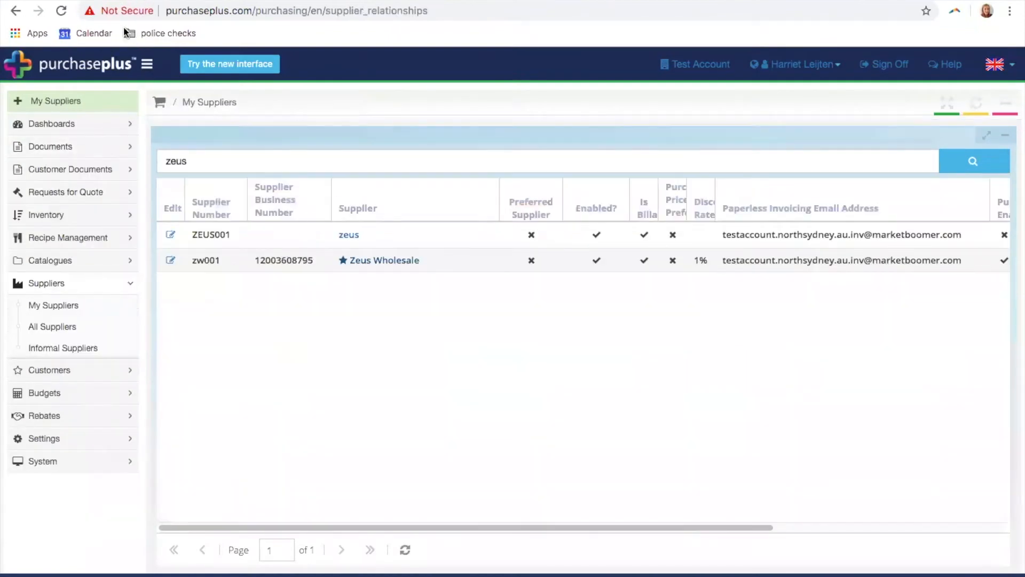
# Clear the supplier search, inspect the Bundaberg Sugar Golden Syrup price under Parramatta Seafood, and return to My Suppliers
pyautogui.moveTo(204, 156); pyautogui.dragTo(100, 157)
pyautogui.press('BackSpace')
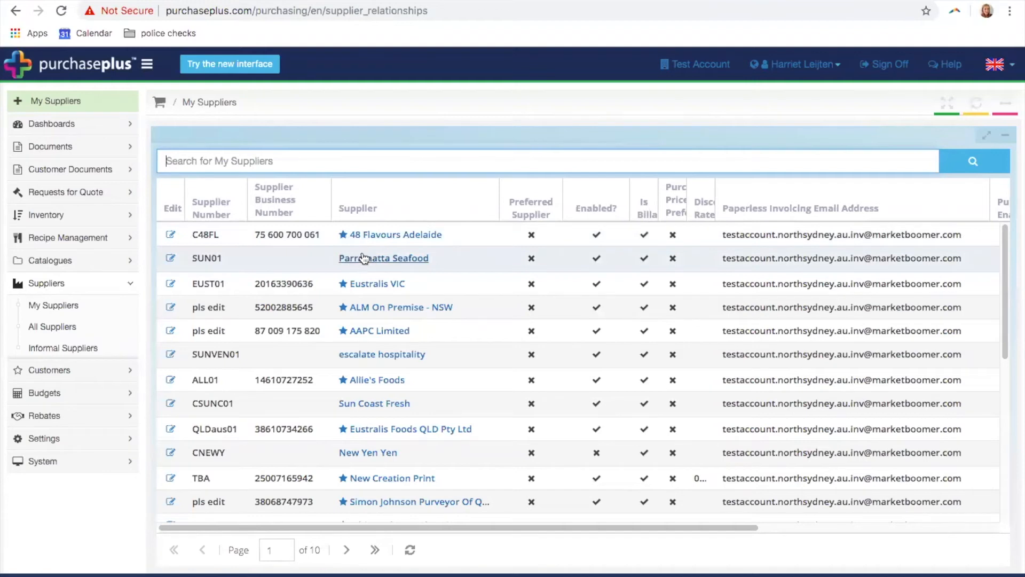
pyautogui.click(388, 263)
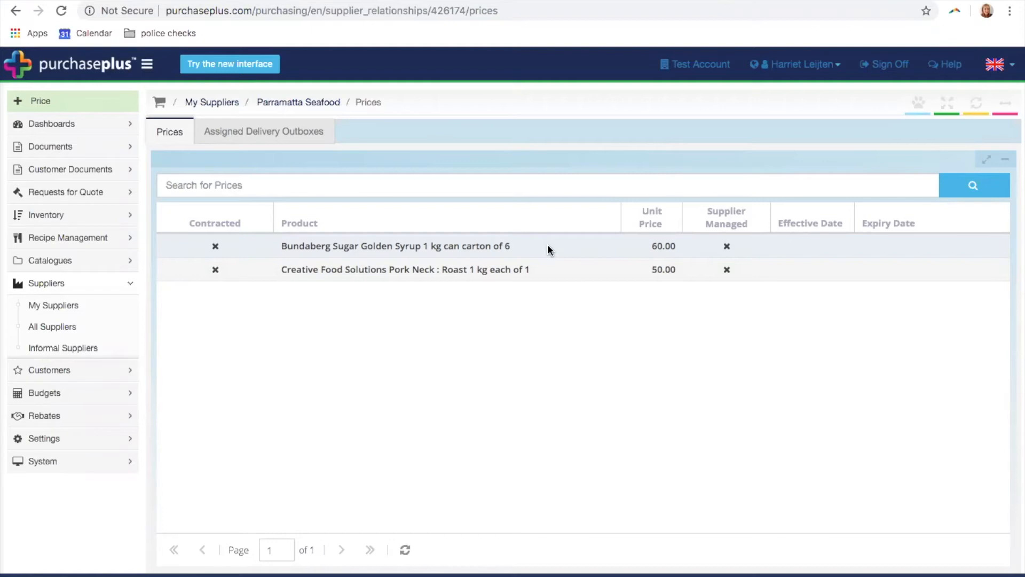
pyautogui.click(531, 248)
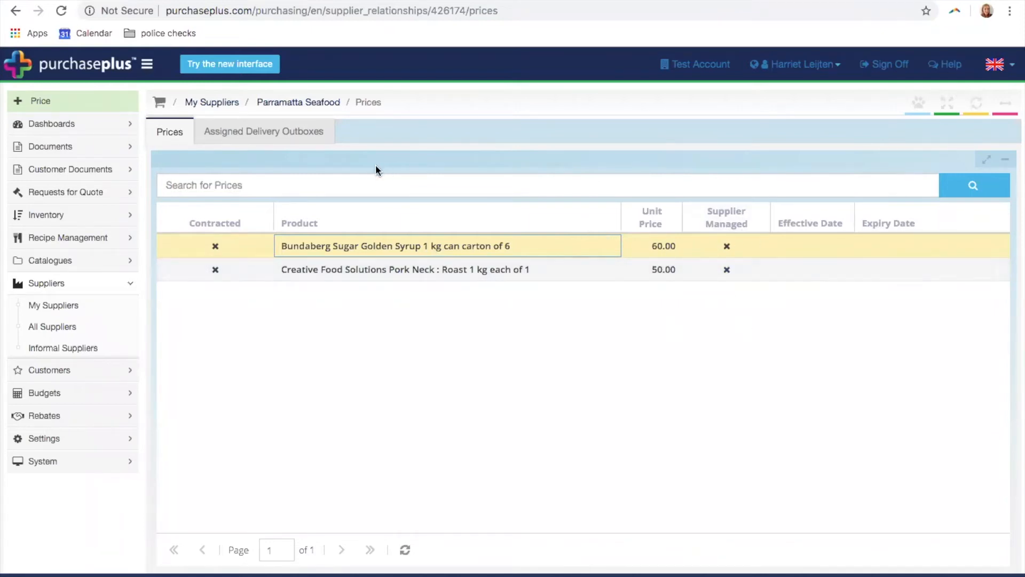
pyautogui.click(35, 306)
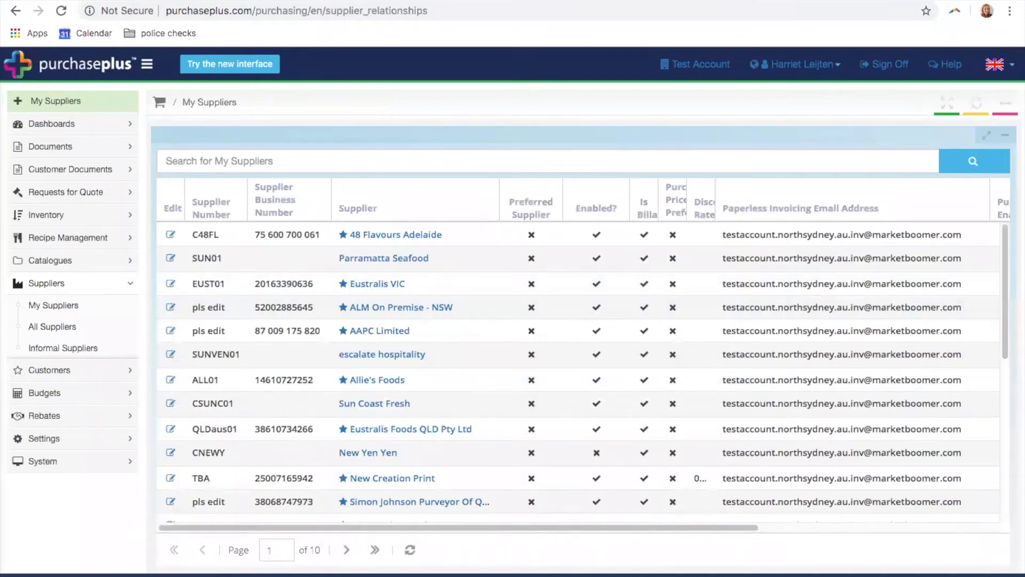
# Open Self Managed Pricing in the catalogues and add a new entry named "Self-managed - Parramatta Seafood"
pyautogui.moveTo(512, 1)
pyautogui.click(85, 262)
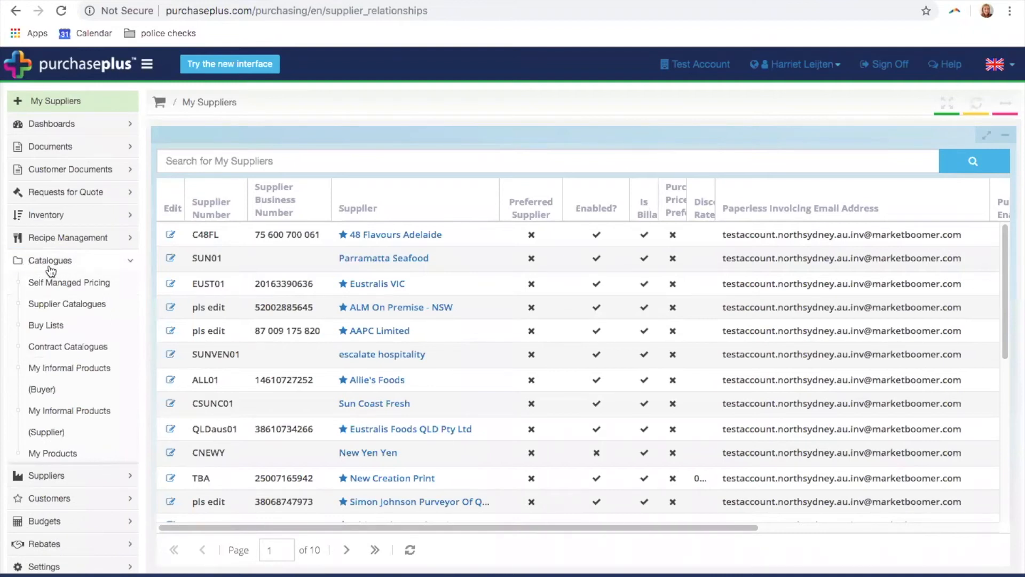
pyautogui.click(58, 288)
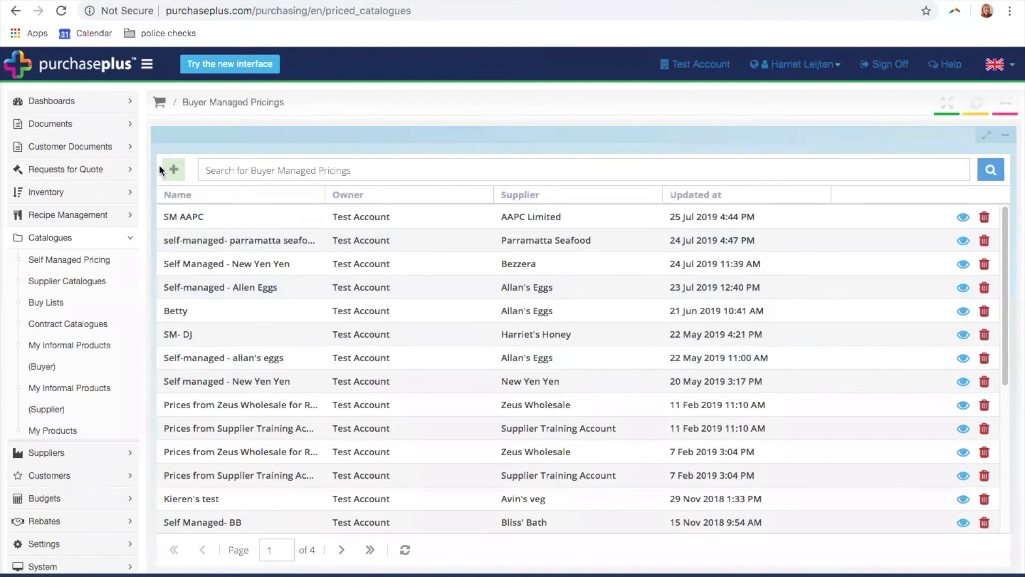
pyautogui.click(174, 169)
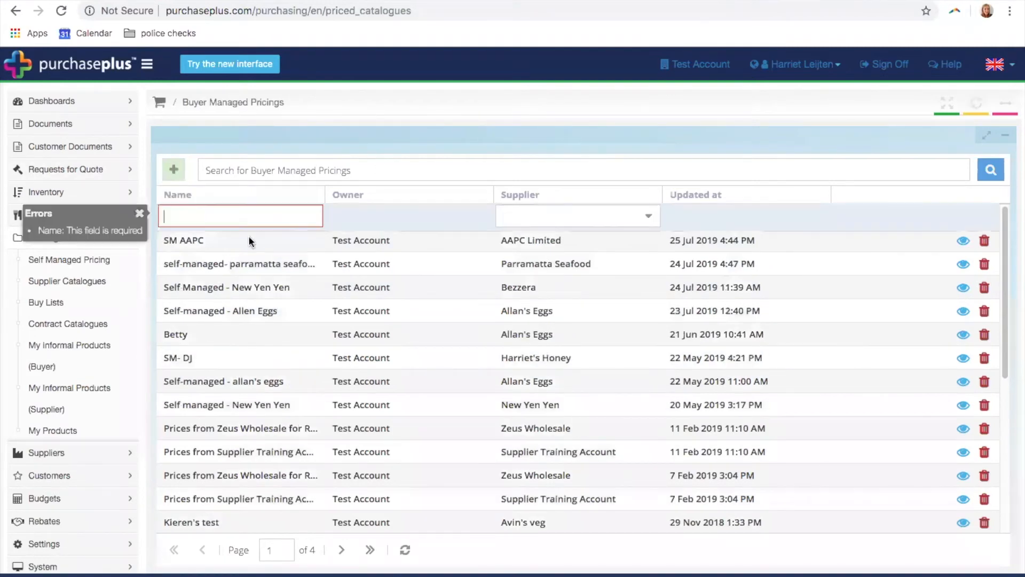
pyautogui.click(265, 216)
pyautogui.write('S')
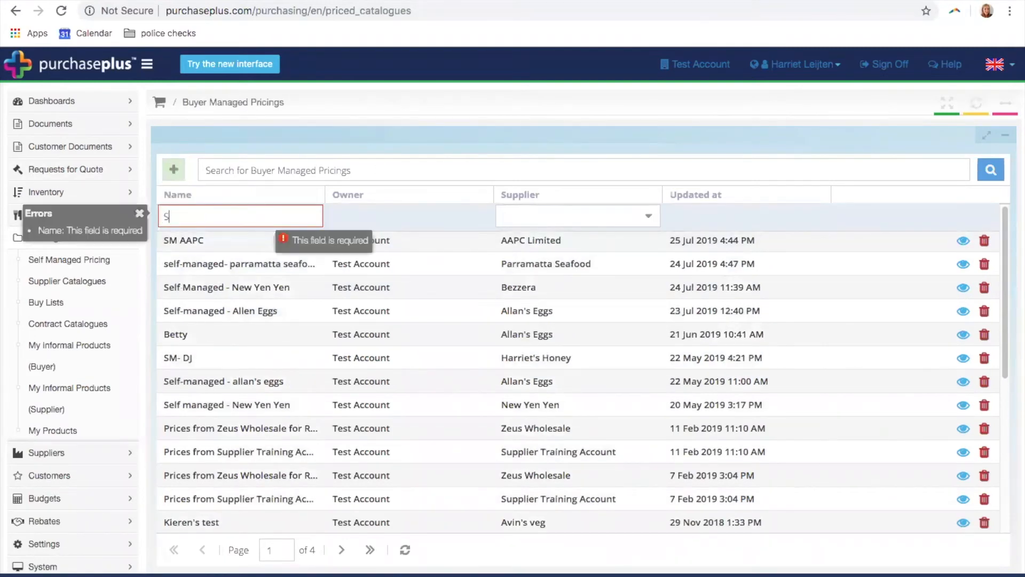
pyautogui.write('elf-managed -')
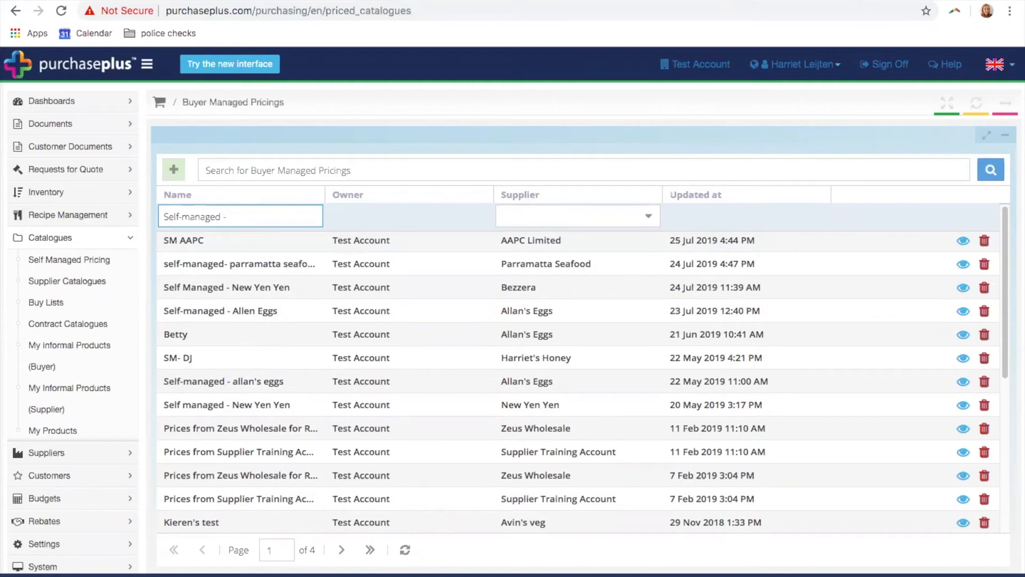
pyautogui.write('Parramatta Seafood')
# Find "parra" among the suppliers and set Parramatta Seafood as the new pricing entry's supplier
pyautogui.click(648, 216)
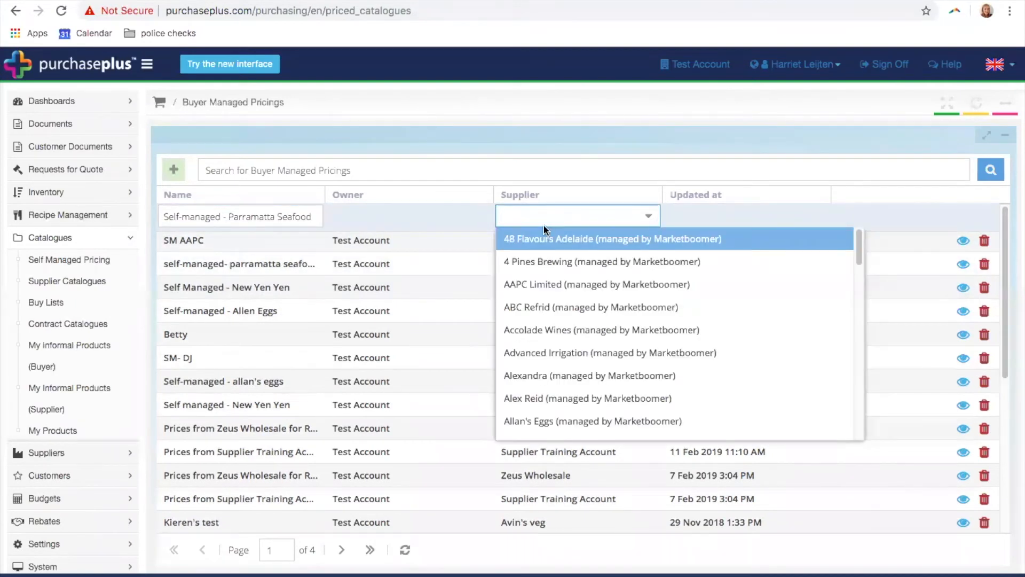
pyautogui.write('parra')
pyautogui.click(554, 238)
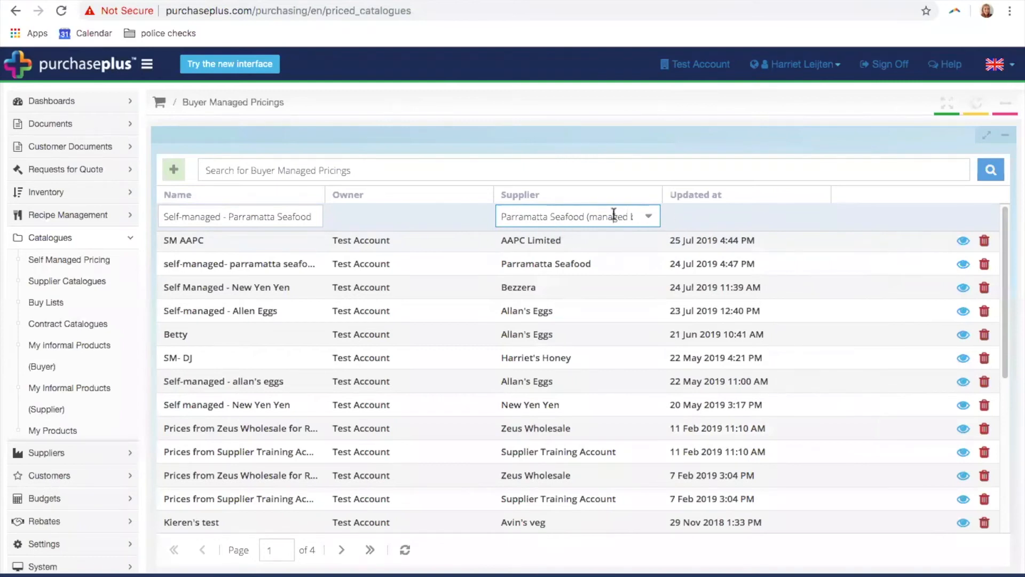
# Save the new Parramatta Seafood pricing entry and delete the older duplicate entry for the same supplier dated 24 Jul 2019
pyautogui.press('Return')
pyautogui.click(559, 242)
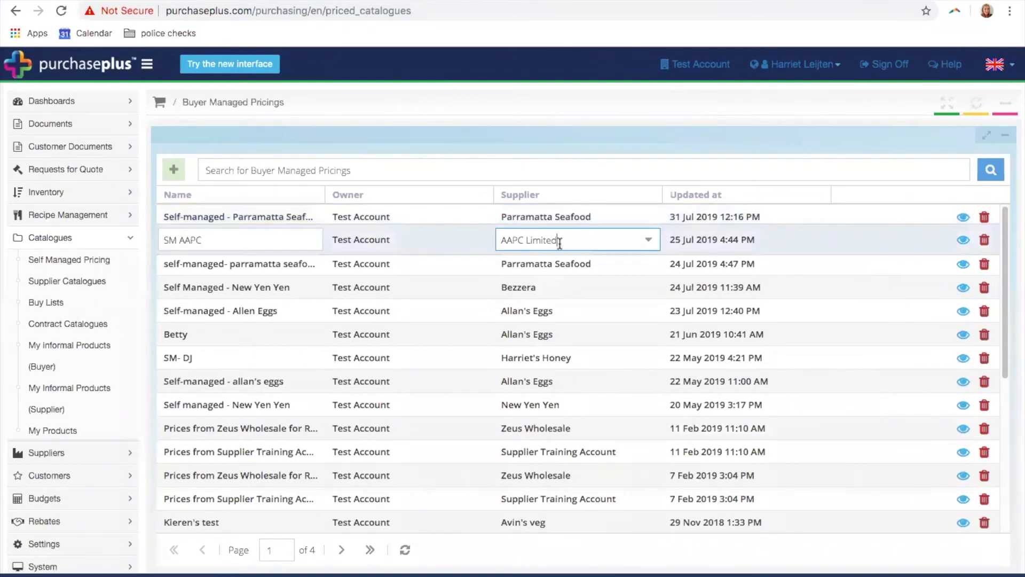
pyautogui.click(986, 265)
pyautogui.click(483, 363)
pyautogui.click(444, 216)
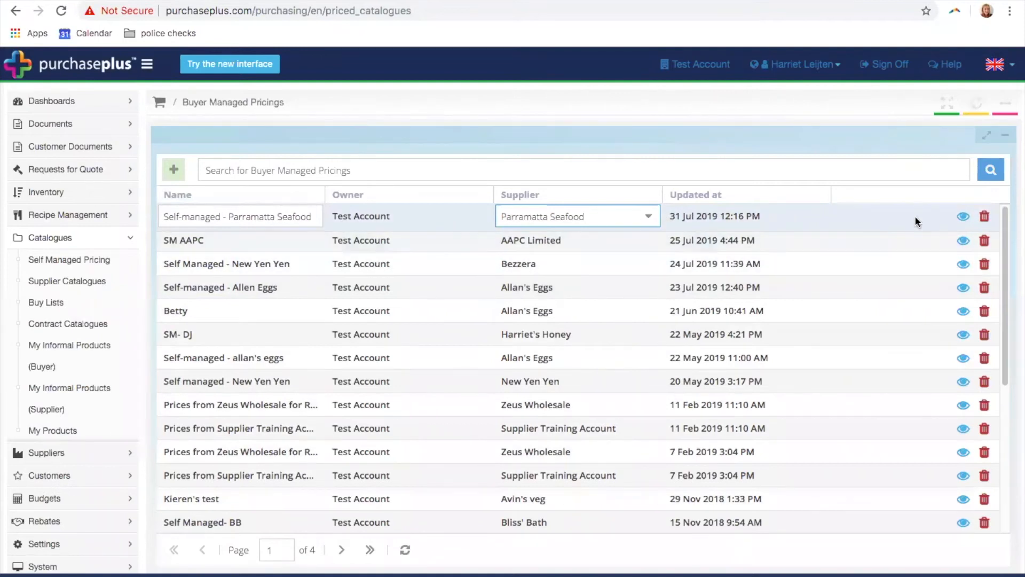
# View the "Self-managed - Parramatta Seafood" pricing and start adding a product to its catalogued products
pyautogui.click(962, 218)
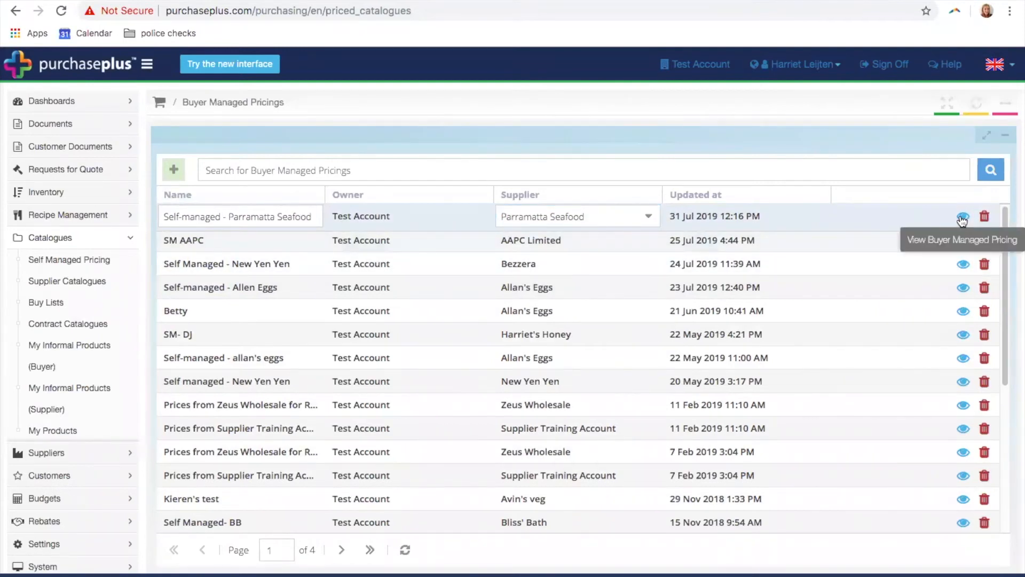
pyautogui.click(960, 221)
pyautogui.click(959, 220)
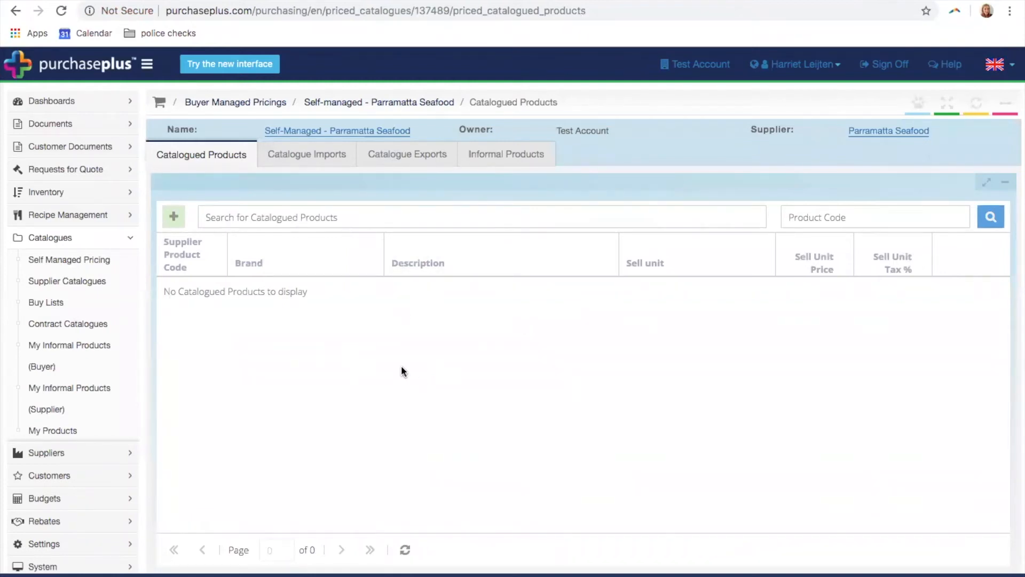
pyautogui.click(172, 221)
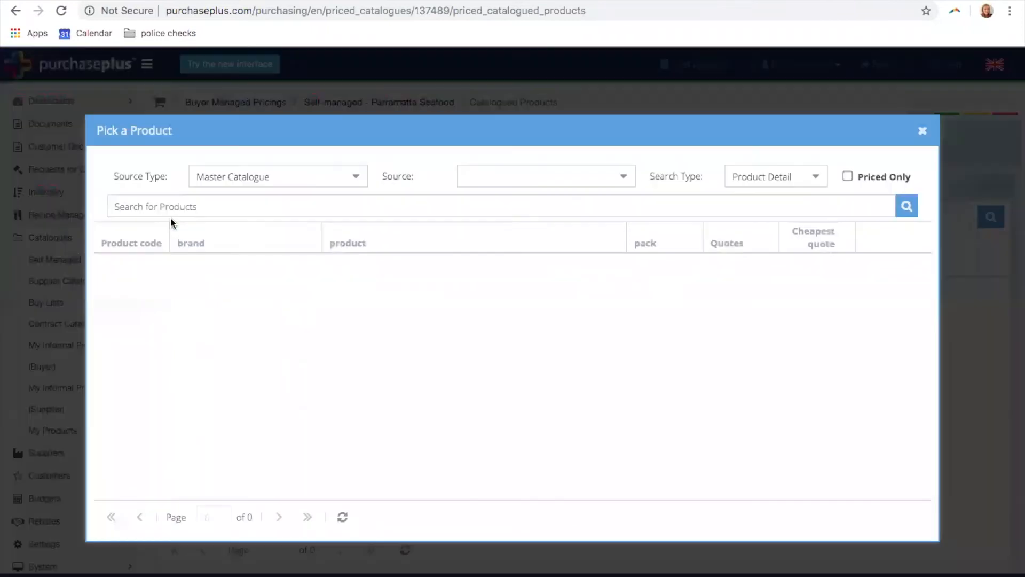
# Search the Master Catalogue for "barramundi fillet", correcting the spelling of barramundi
pyautogui.click(330, 203)
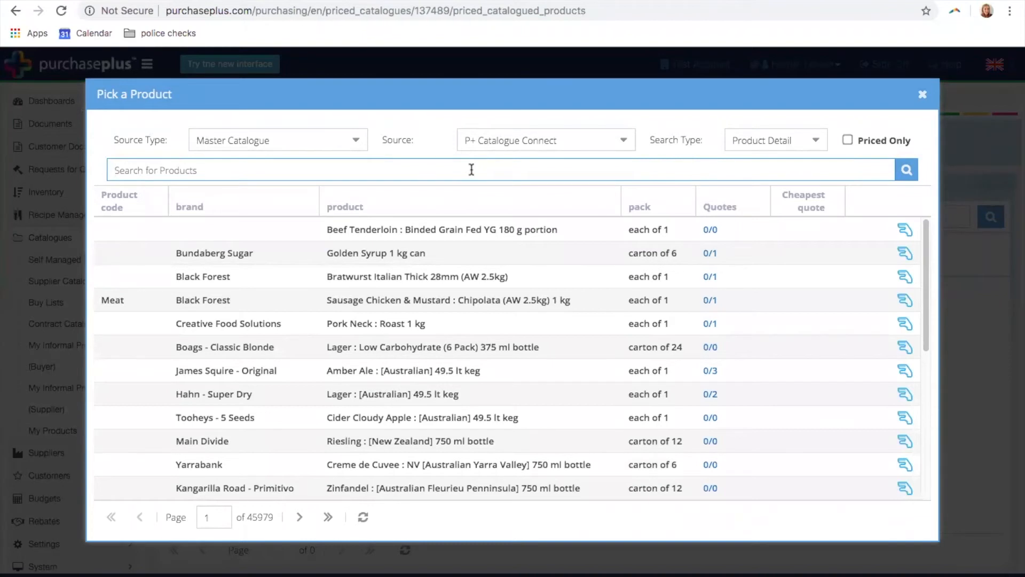
pyautogui.write('barramuni')
pyautogui.click(126, 169)
pyautogui.press('BackSpace')
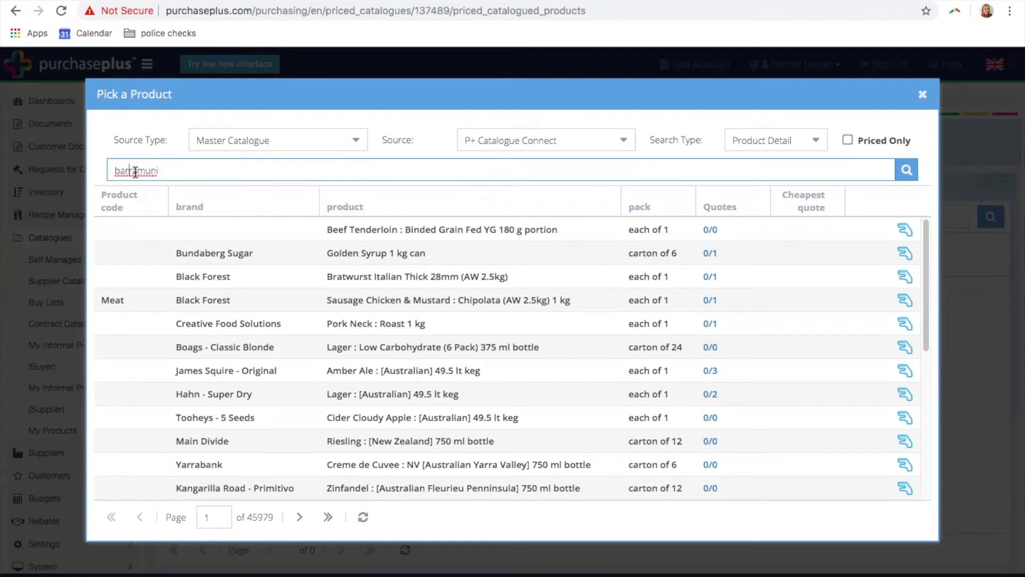
pyautogui.click(160, 170)
pyautogui.press('BackSpace')
pyautogui.write('di')
pyautogui.rightClick(149, 173)
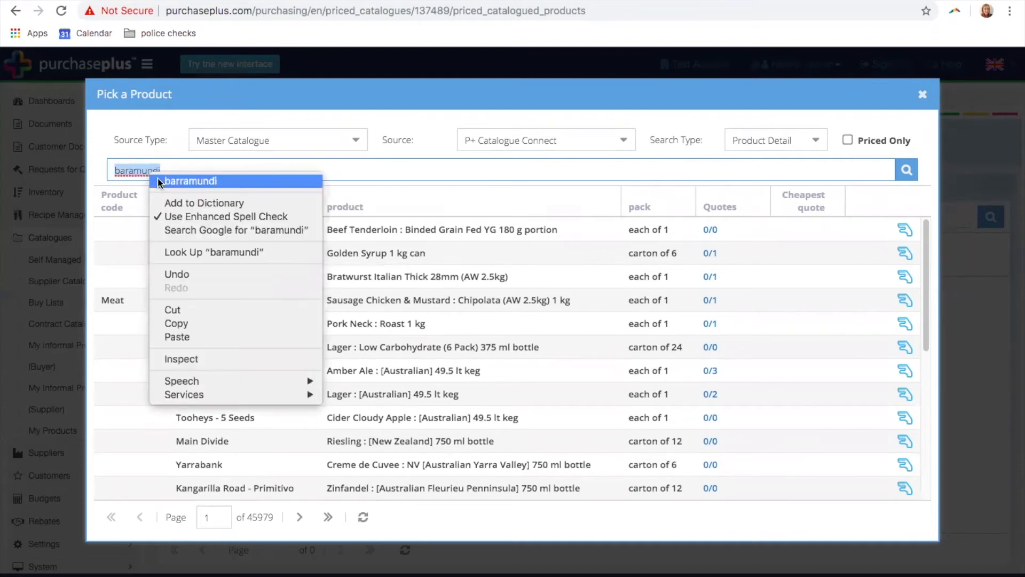
pyautogui.click(161, 180)
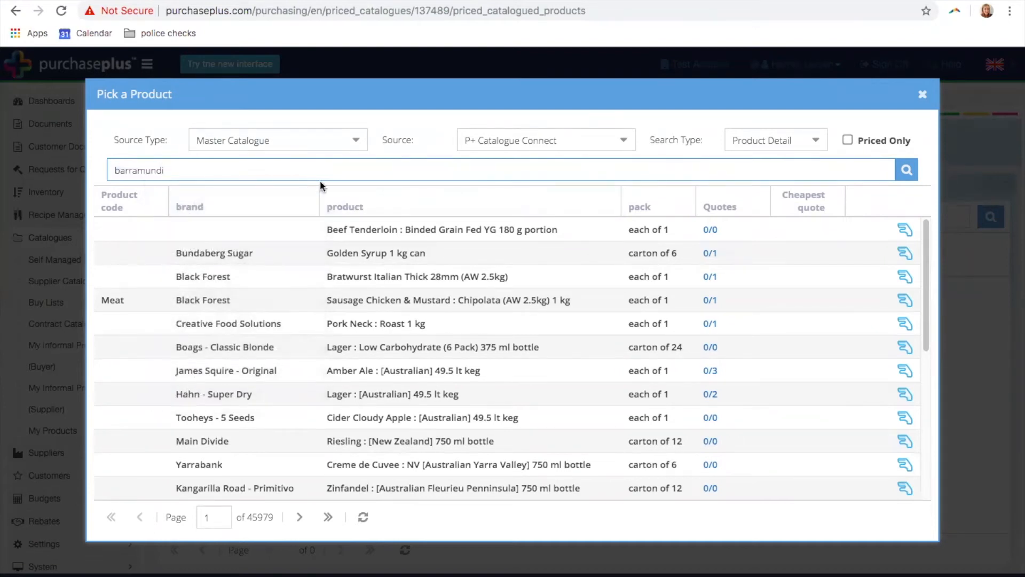
pyautogui.write('fillet')
pyautogui.press('Return')
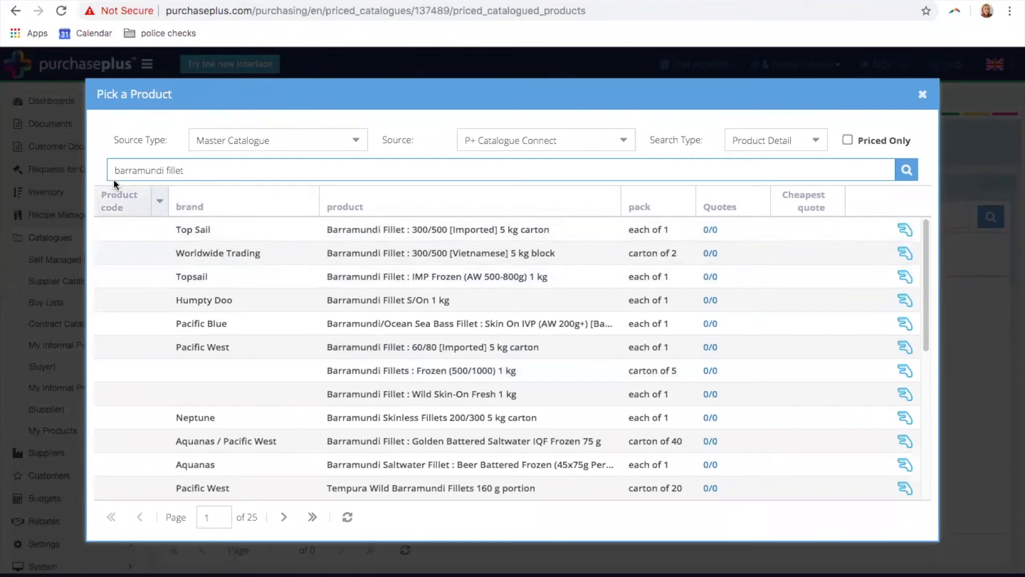
# Sort the results by brand, narrow the search to "barramundi fillet skin off" and pick Barramundi Fillet : Wild Skin-Off Fresh 1 kg
pyautogui.click(227, 207)
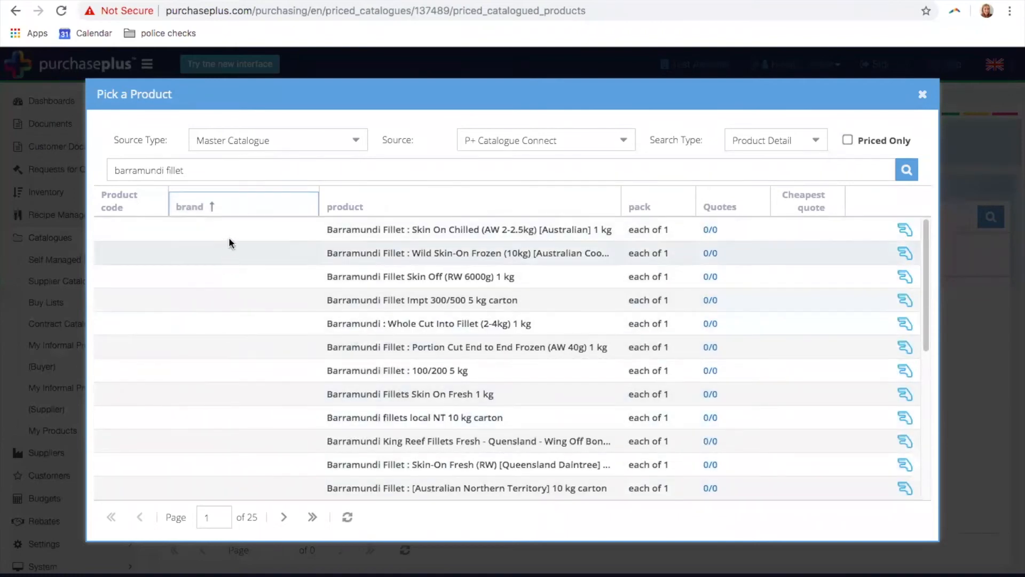
pyautogui.scroll(-5, 250, 373)
pyautogui.scroll(5, 246, 368)
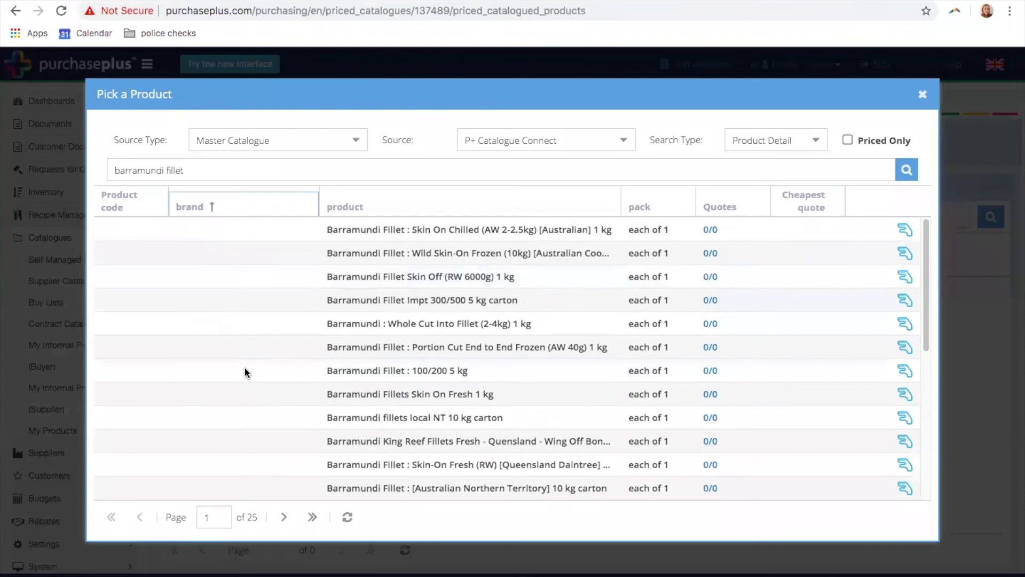
pyautogui.click(356, 170)
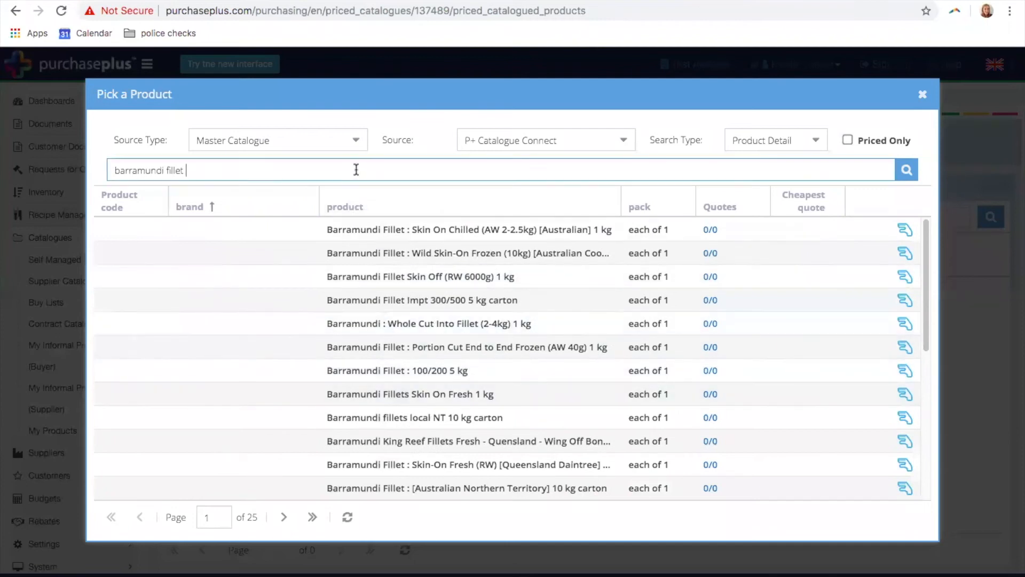
pyautogui.write('skin off')
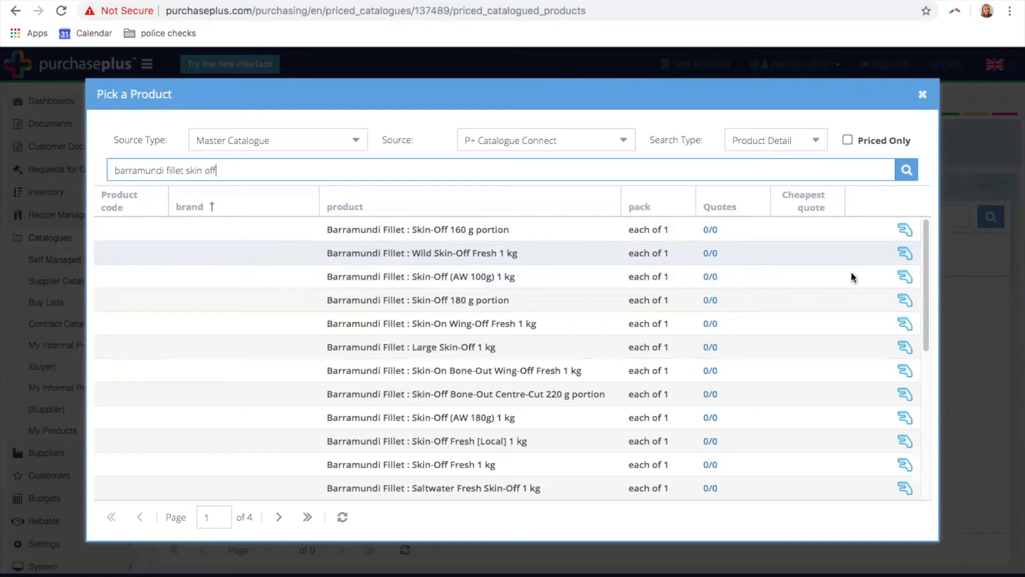
pyautogui.click(906, 254)
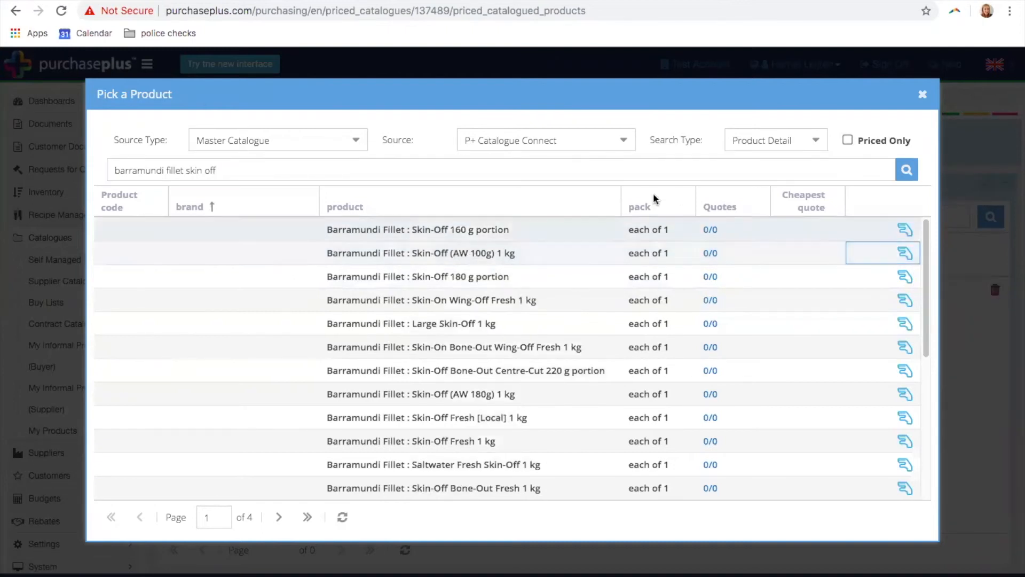
# Search for "blue fin tuna" and pick Tuna : Blue Fin Kama Fresh (AW 1-2kg)
pyautogui.moveTo(261, 169); pyautogui.dragTo(55, 171)
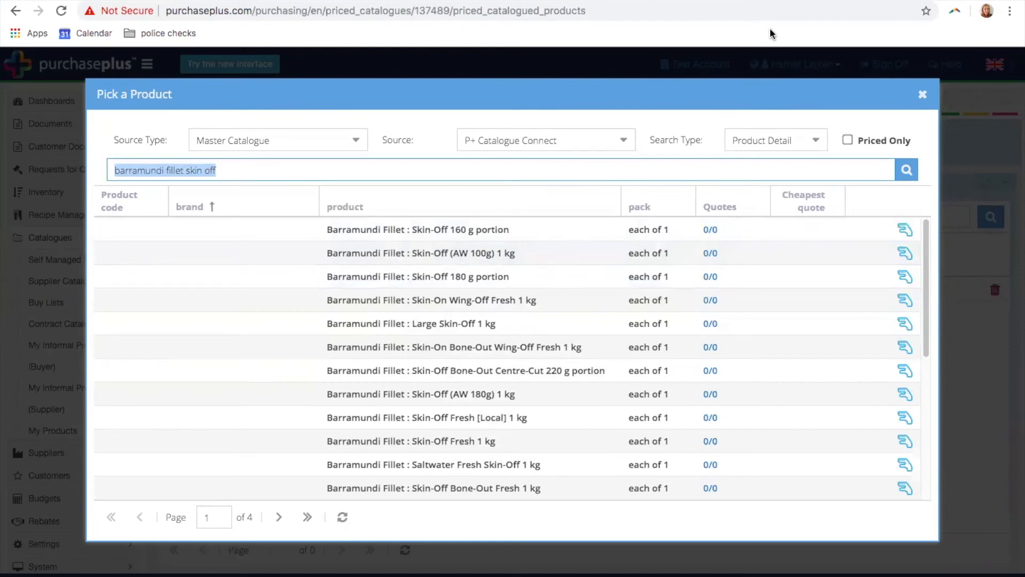
pyautogui.write('blue fin tun')
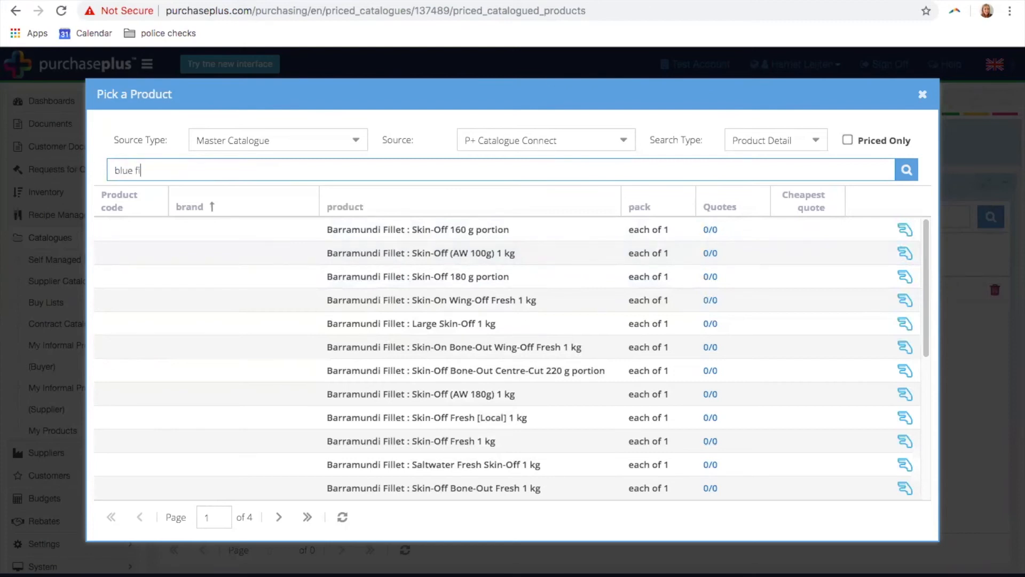
pyautogui.write('a')
pyautogui.press('Return')
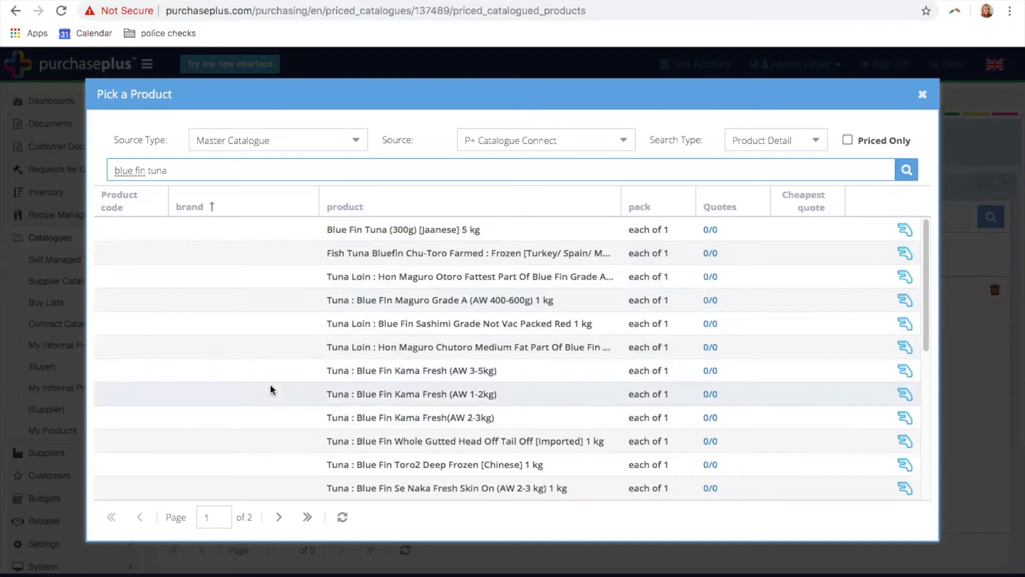
pyautogui.click(434, 398)
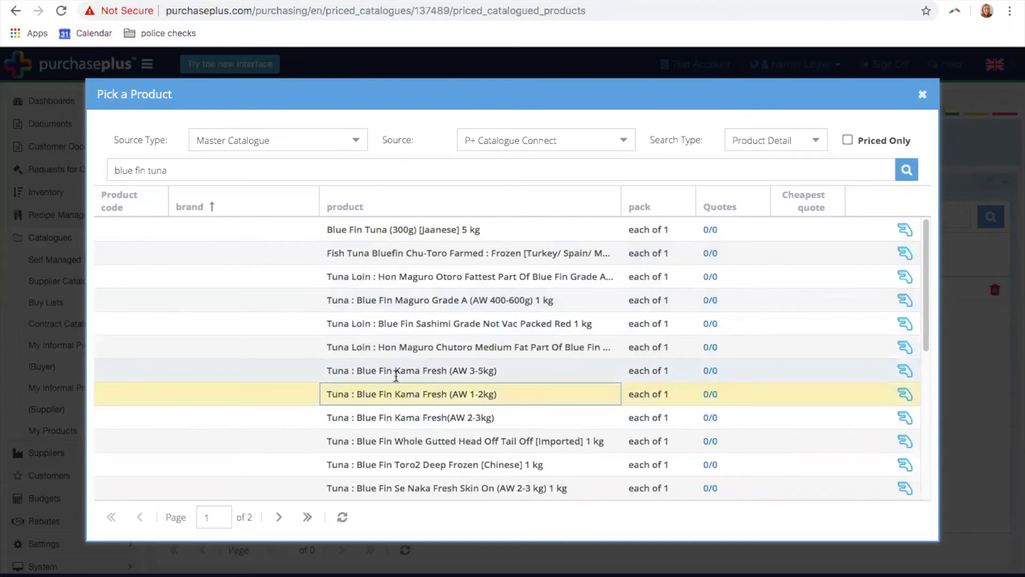
pyautogui.click(906, 397)
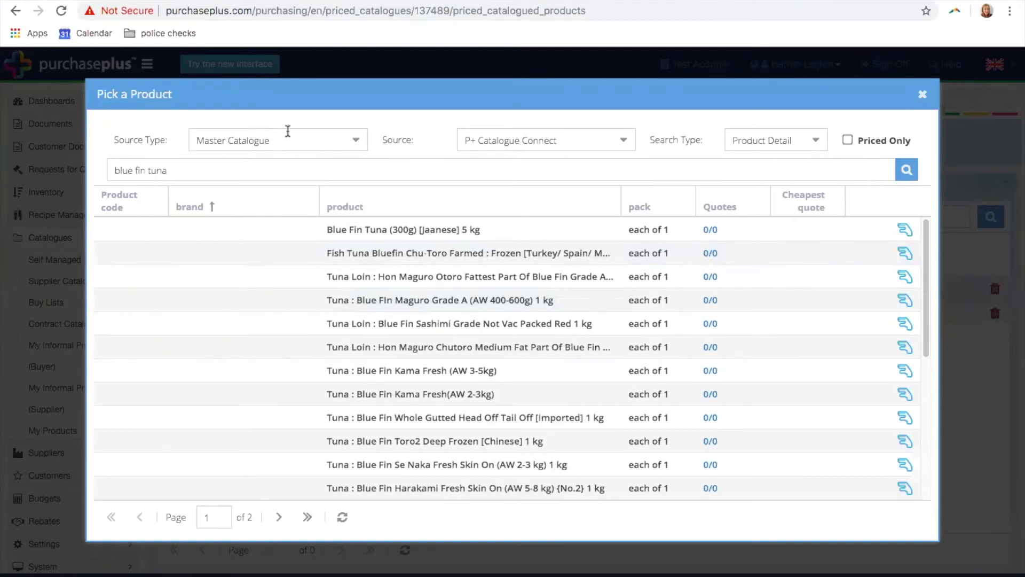
# Clear the product search and set the source type to My Suppliers with Zeus Wholesale as the source
pyautogui.moveTo(317, 169); pyautogui.dragTo(88, 165)
pyautogui.press('BackSpace')
pyautogui.click(359, 152)
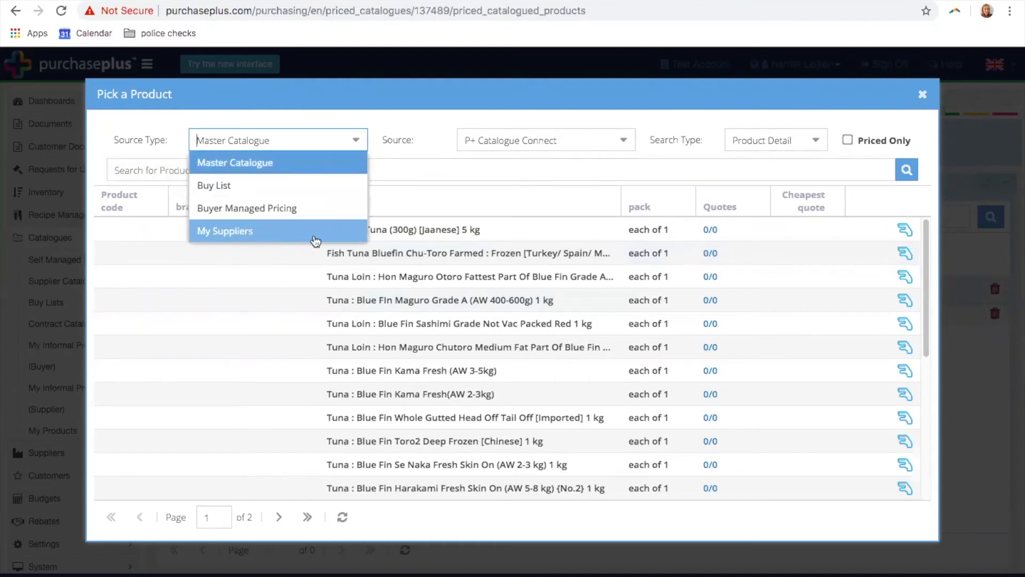
pyautogui.click(252, 232)
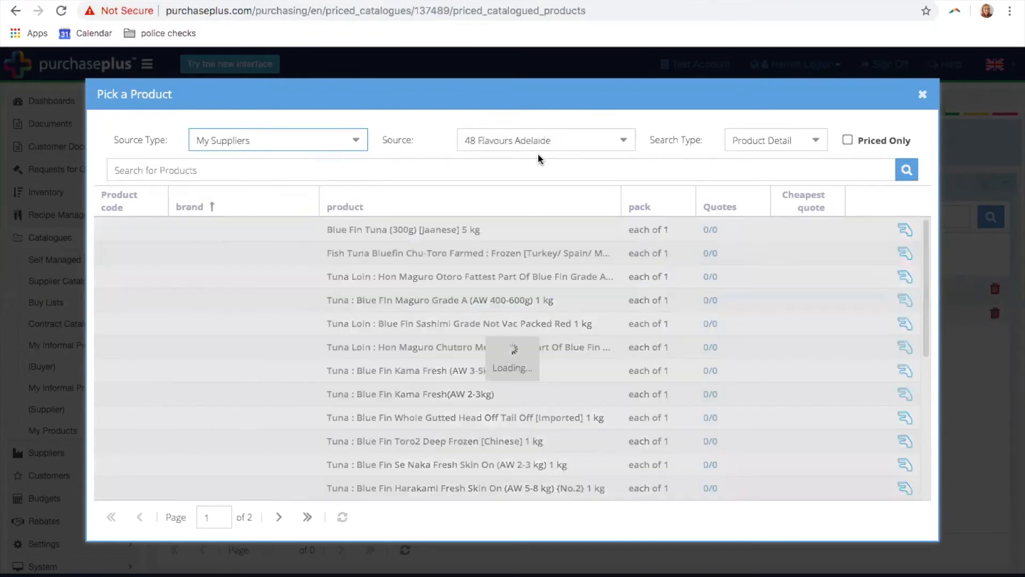
pyautogui.moveTo(576, 142); pyautogui.dragTo(457, 139)
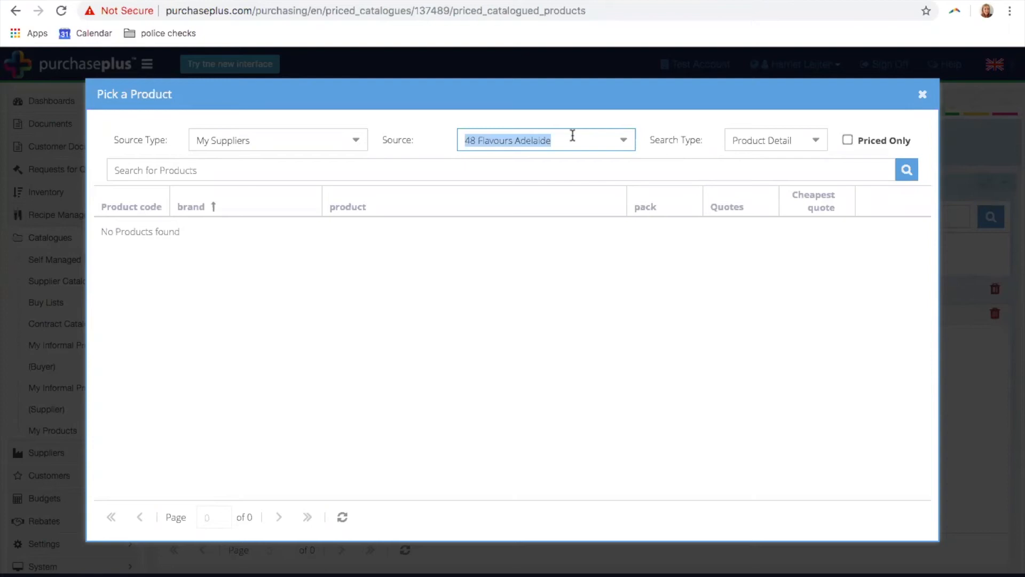
pyautogui.write('zeus')
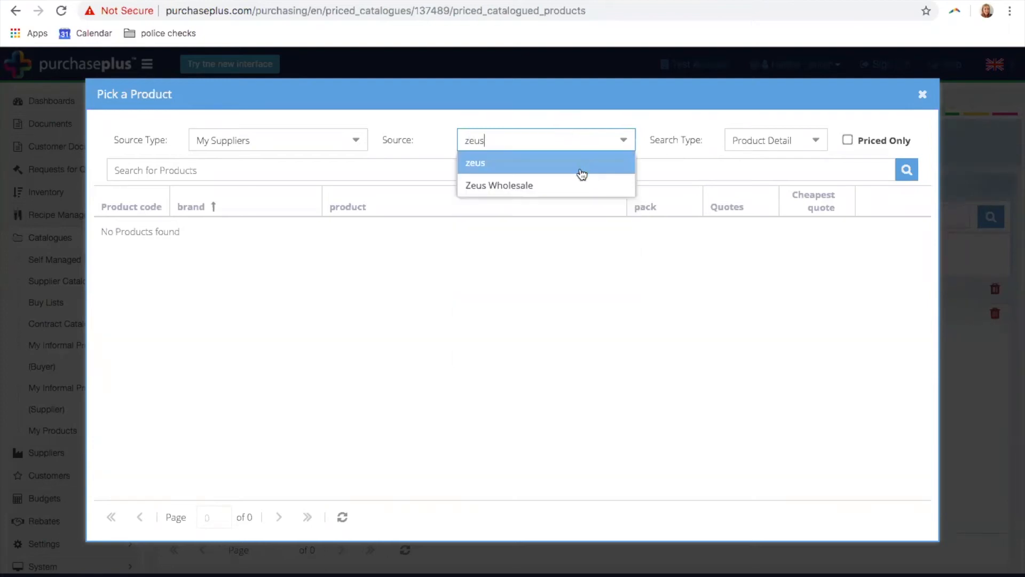
pyautogui.click(566, 180)
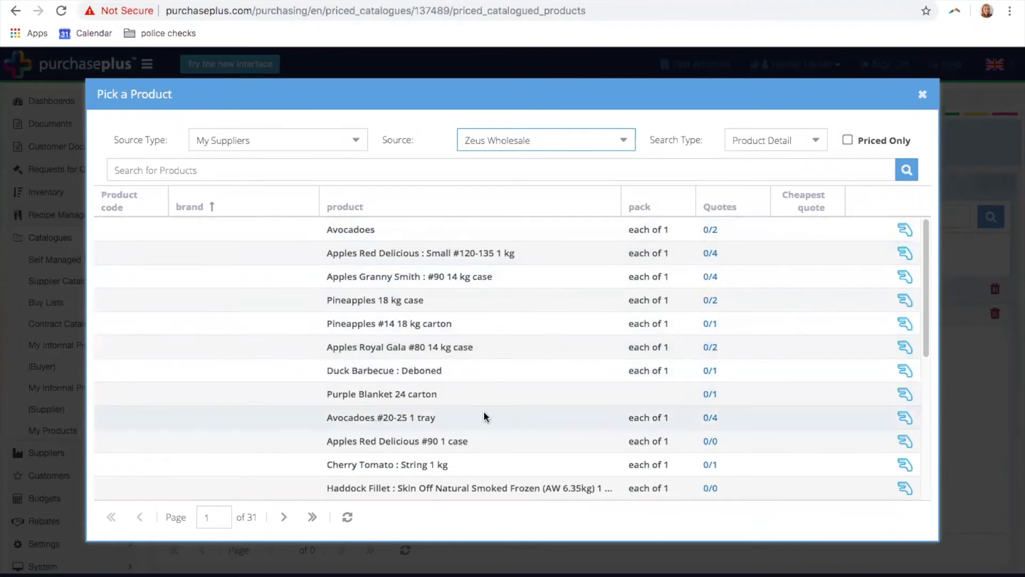
# Search the Zeus Wholesale products for "fish" and pick Fish Lifter : Square 16cm Fine Mesh
pyautogui.scroll(-5, 484, 416)
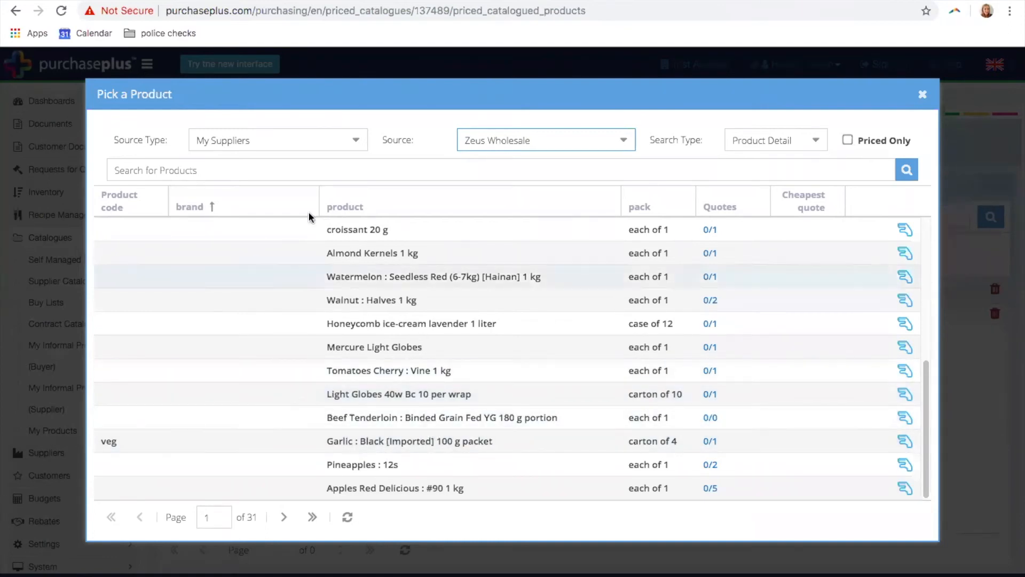
pyautogui.click(245, 165)
pyautogui.write('fish')
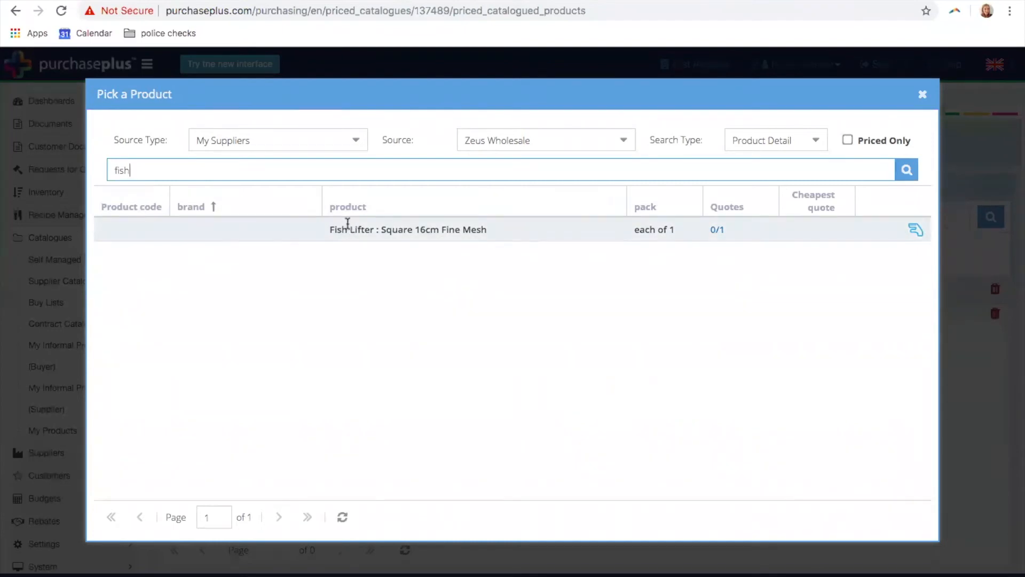
pyautogui.click(916, 231)
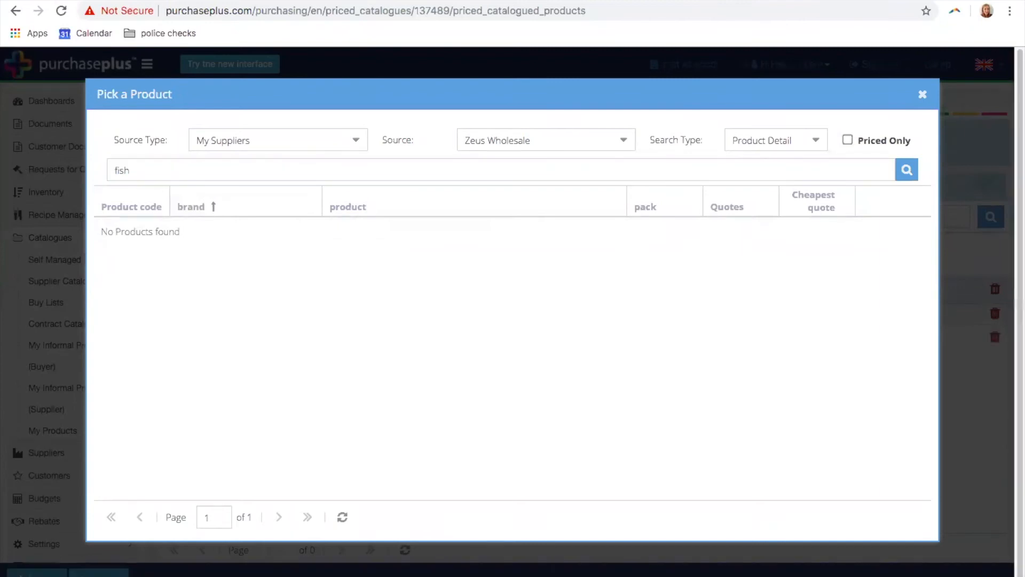
# Search for "pineapple" and pick Pineapples 18 kg case, Pineapples : Bethonga Gold #10 1 case and the single Jelly Pineapple 2 kg packet
pyautogui.moveTo(326, 166); pyautogui.dragTo(79, 172)
pyautogui.write('pineapple')
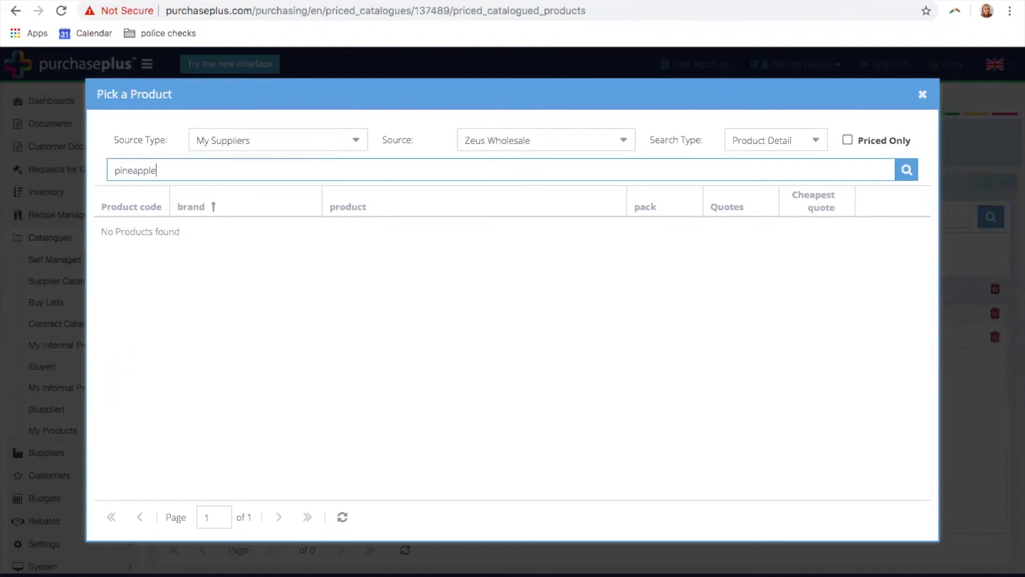
pyautogui.press('Return')
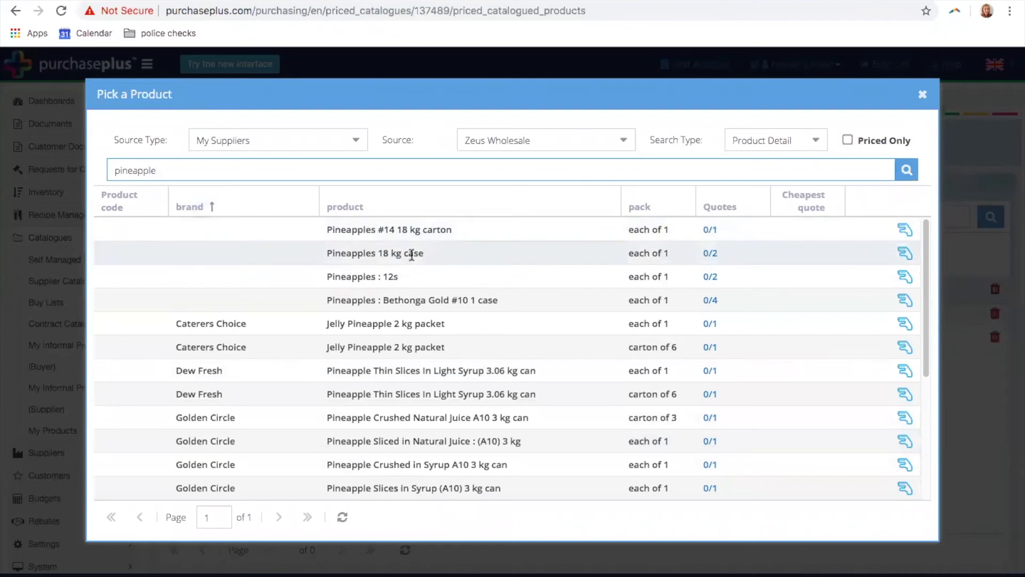
pyautogui.click(906, 254)
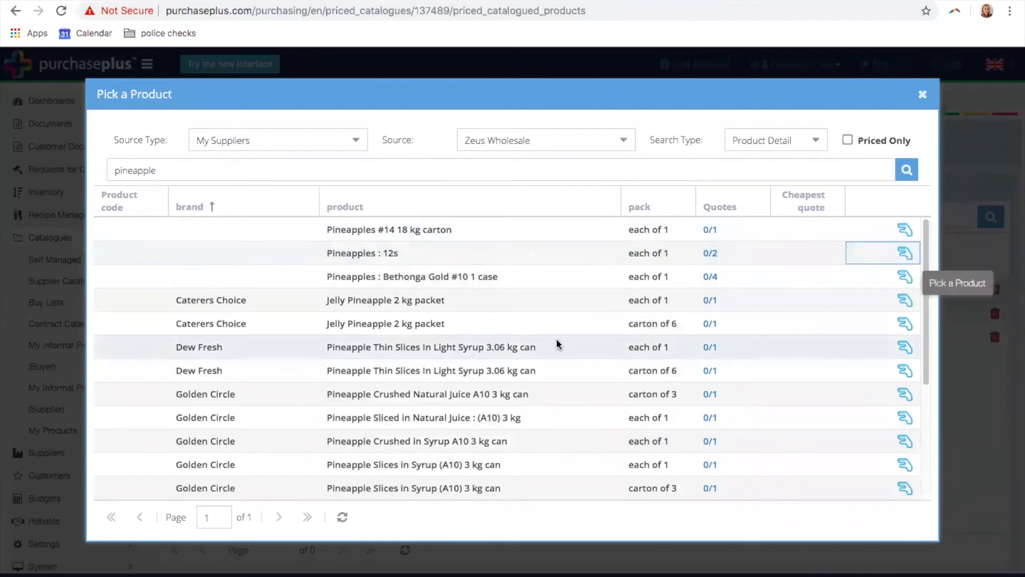
pyautogui.click(904, 276)
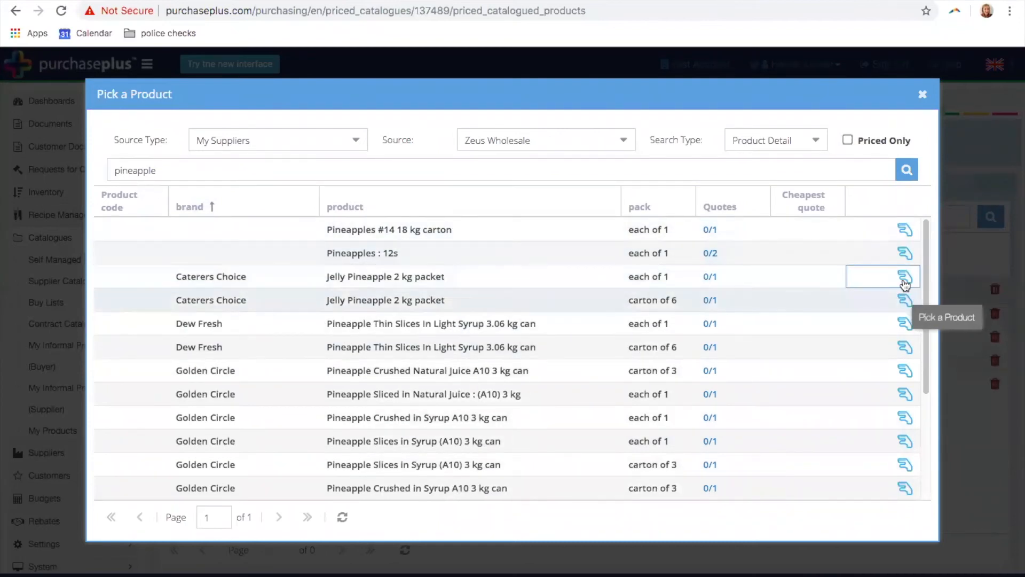
pyautogui.click(904, 276)
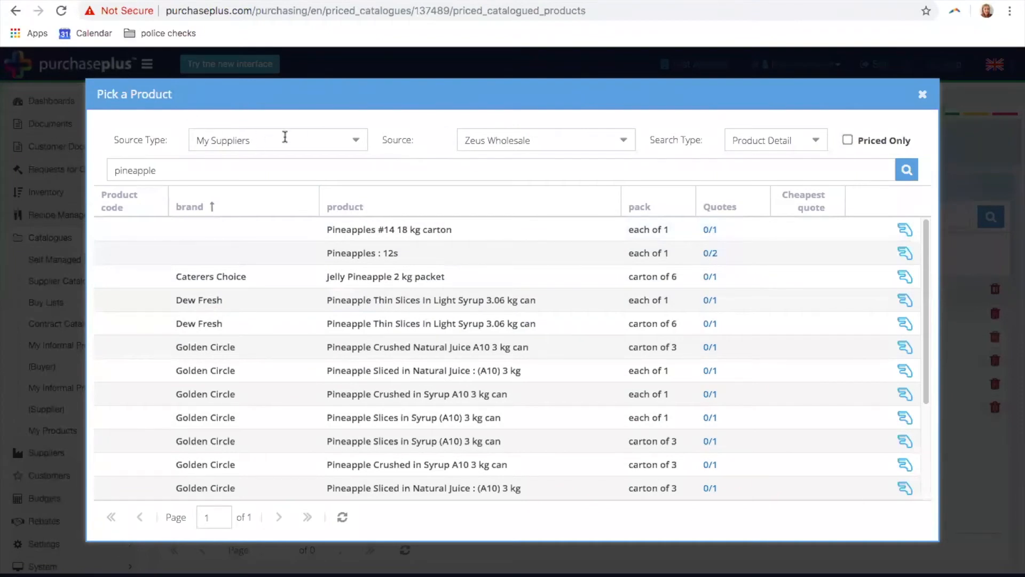
# Set the product source type to Buyer Managed Pricing with Self-managed - allan's eggs as the source, and clear the "pineapple" search
pyautogui.click(353, 142)
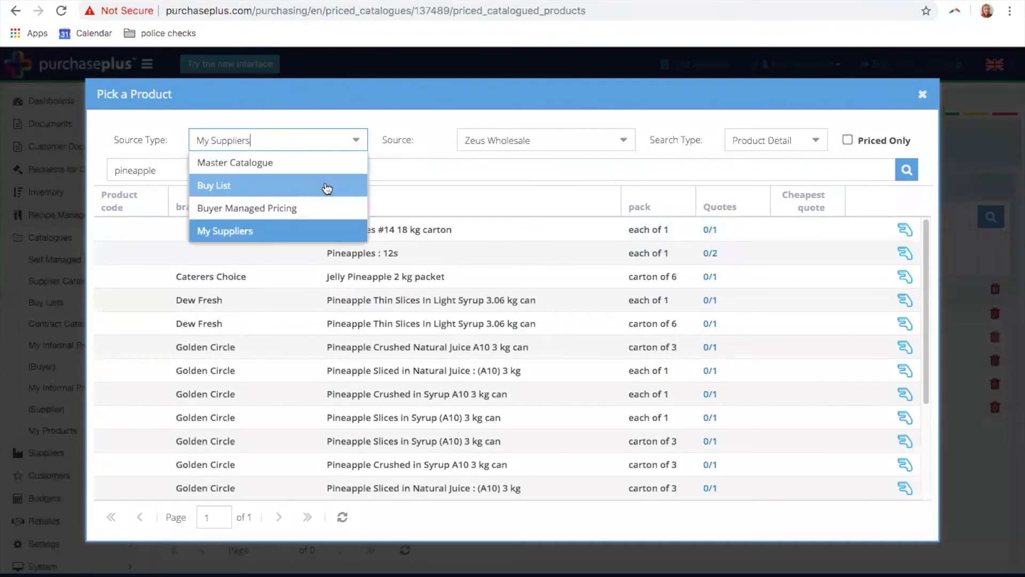
pyautogui.click(262, 216)
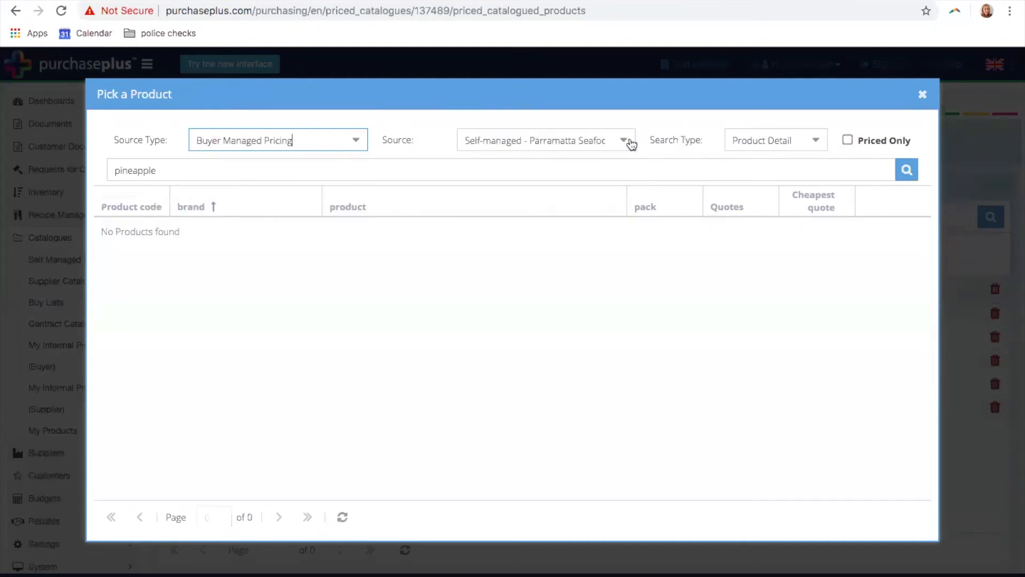
pyautogui.click(623, 141)
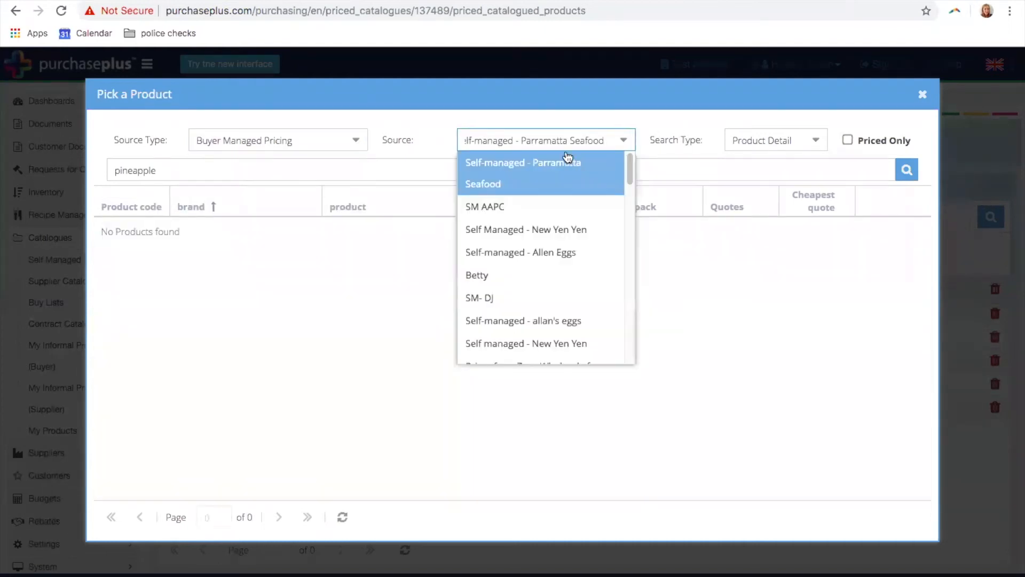
pyautogui.click(577, 327)
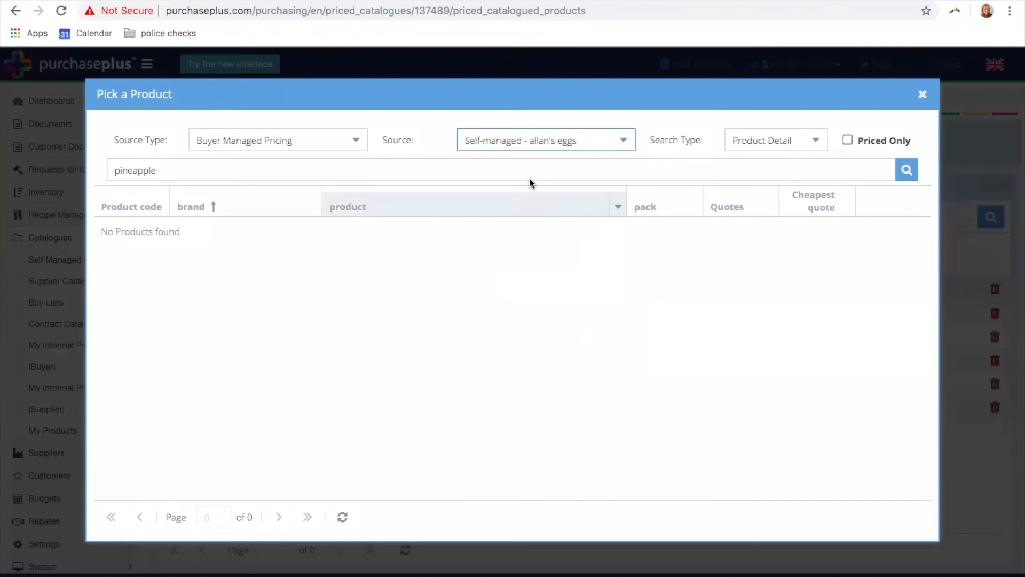
pyautogui.press('Tab')
pyautogui.press('BackSpace')
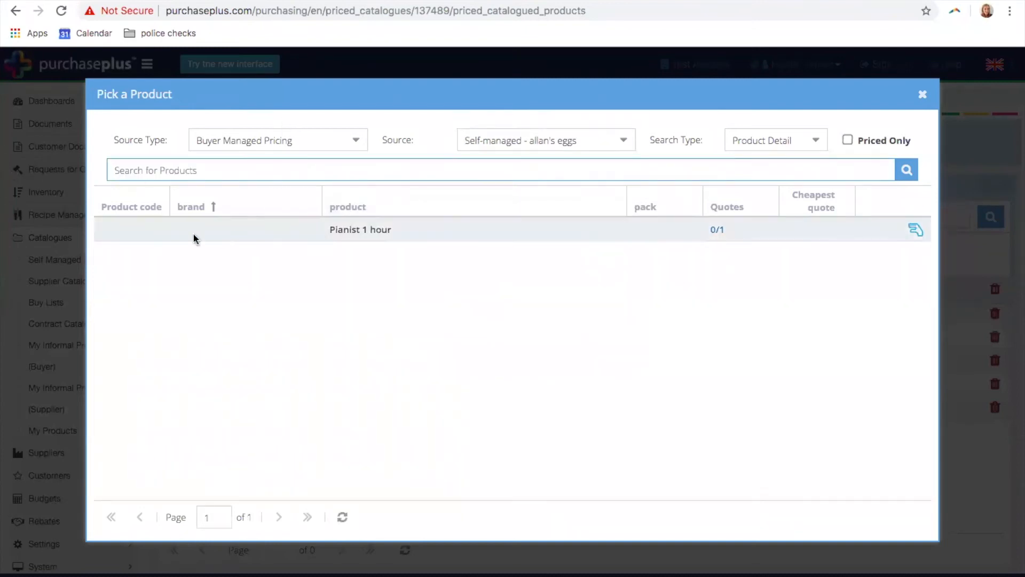
pyautogui.moveTo(329, 230); pyautogui.dragTo(389, 228)
# Switch the source to SM- Anna's Apples, pick the James Boags - Premium Light lager carton of 24, and close the product picker
pyautogui.click(623, 141)
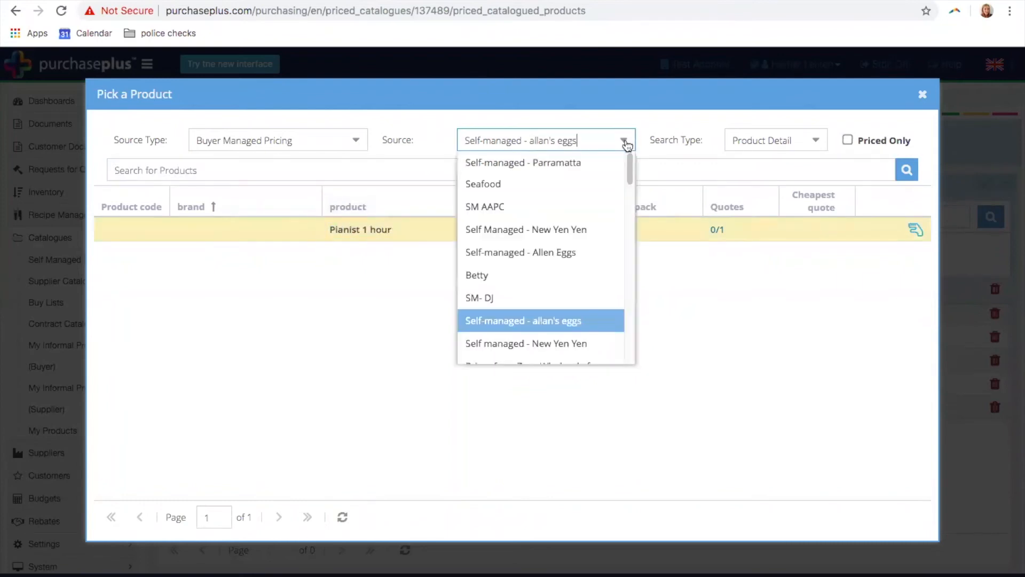
pyautogui.scroll(-8, 583, 267)
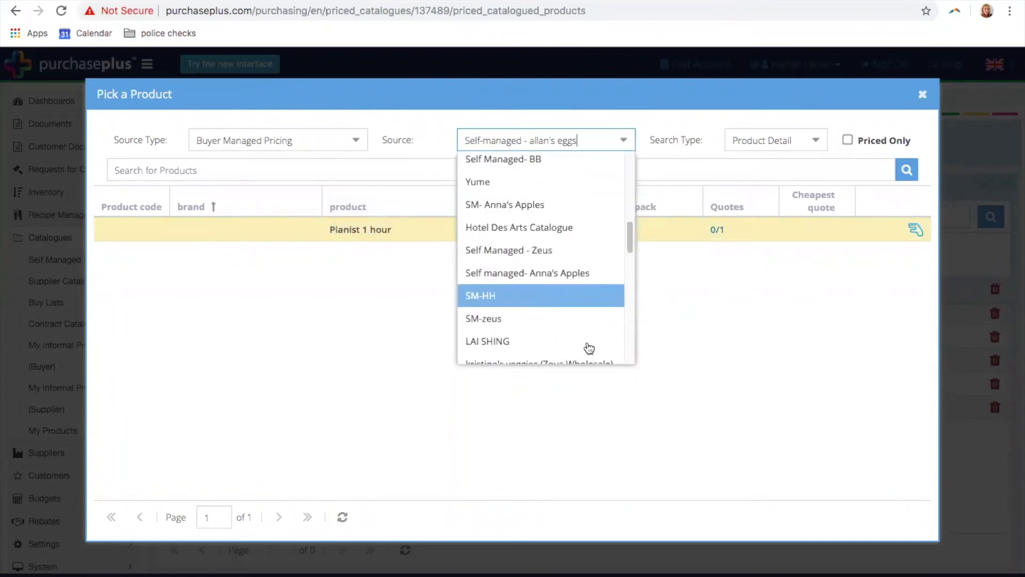
pyautogui.click(563, 205)
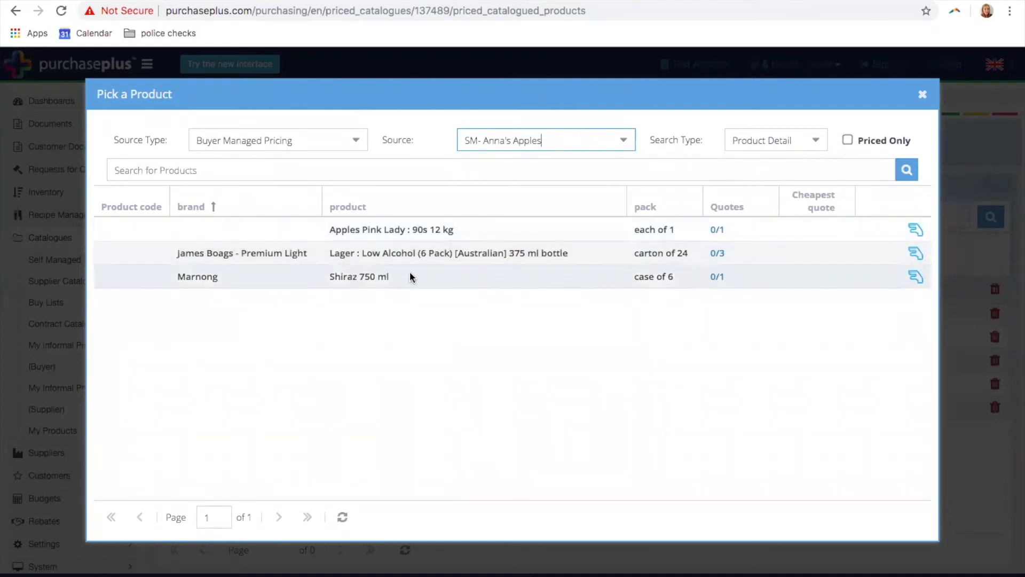
pyautogui.click(915, 253)
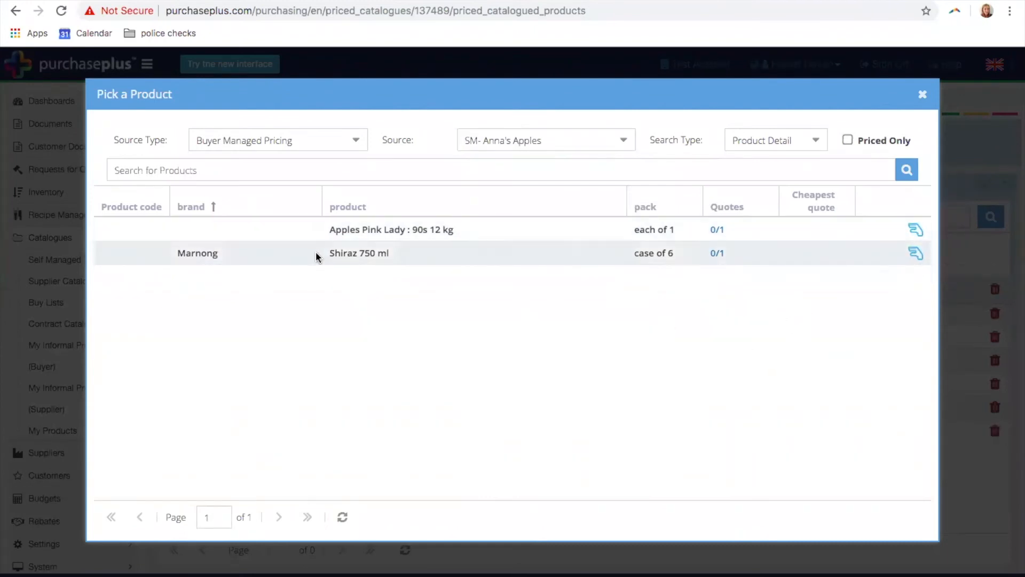
pyautogui.click(335, 150)
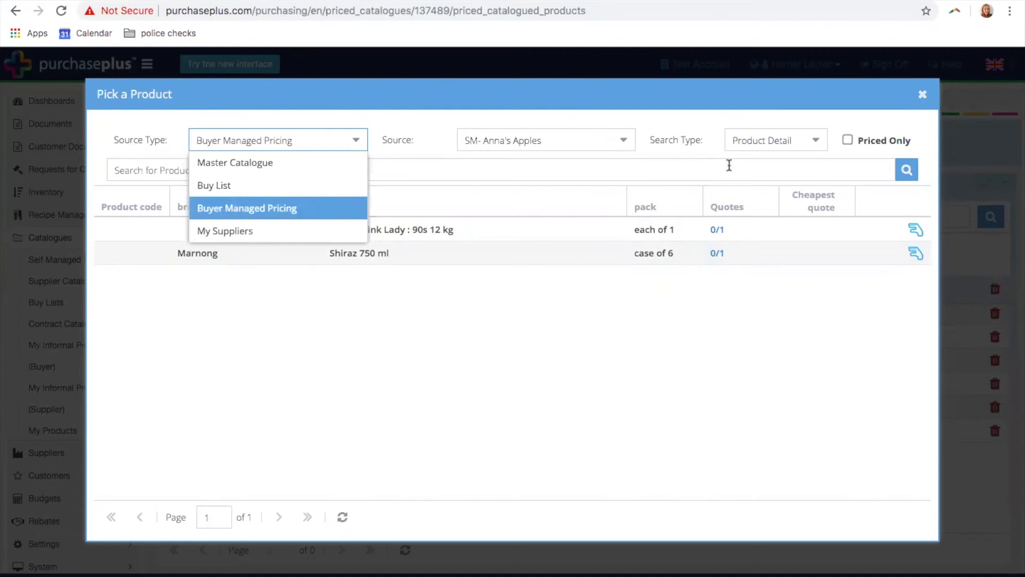
pyautogui.click(757, 279)
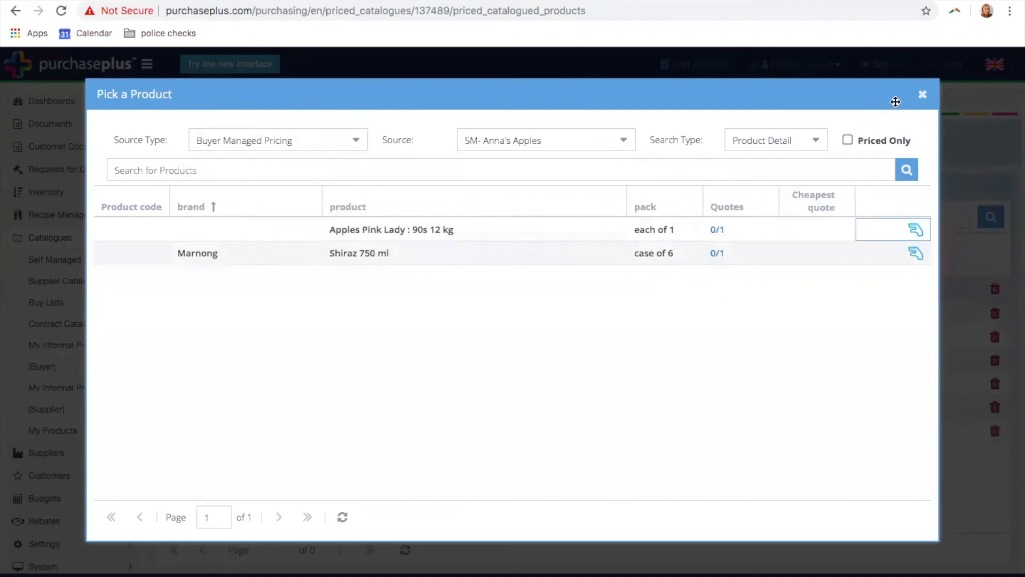
pyautogui.click(353, 141)
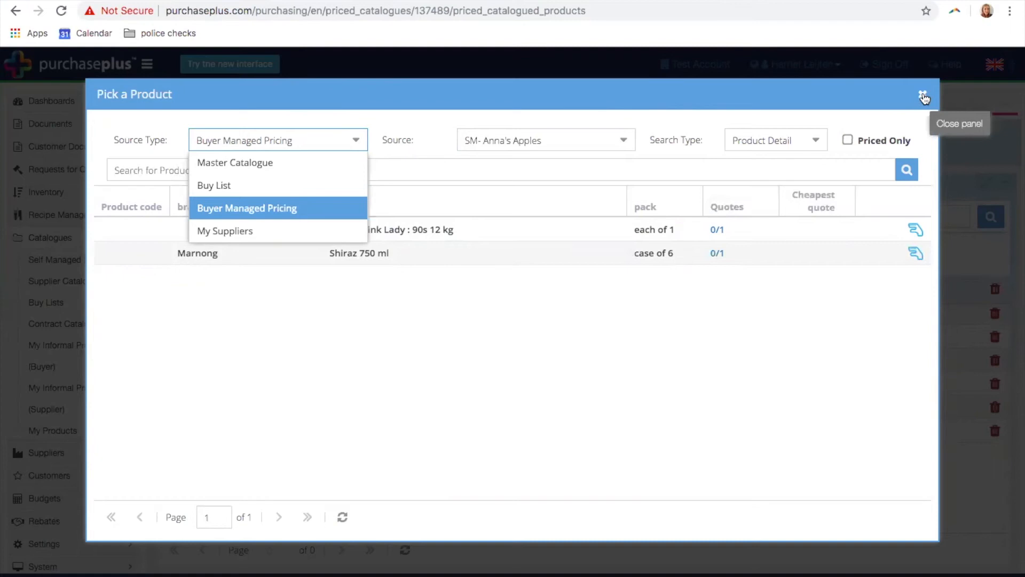
pyautogui.click(922, 99)
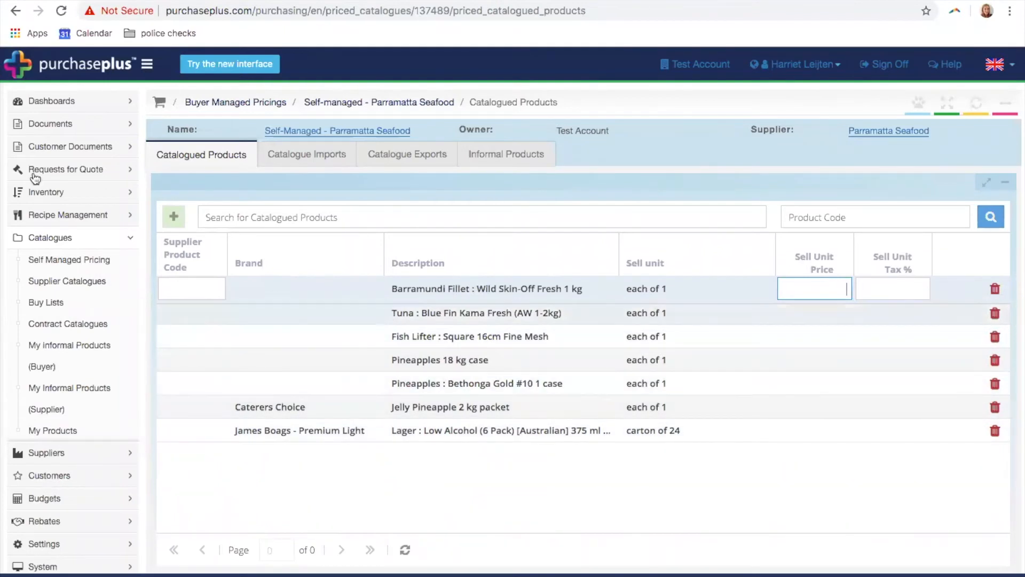
# Search the Master Catalogue for "unicorn steak" and close the product picker
pyautogui.click(174, 216)
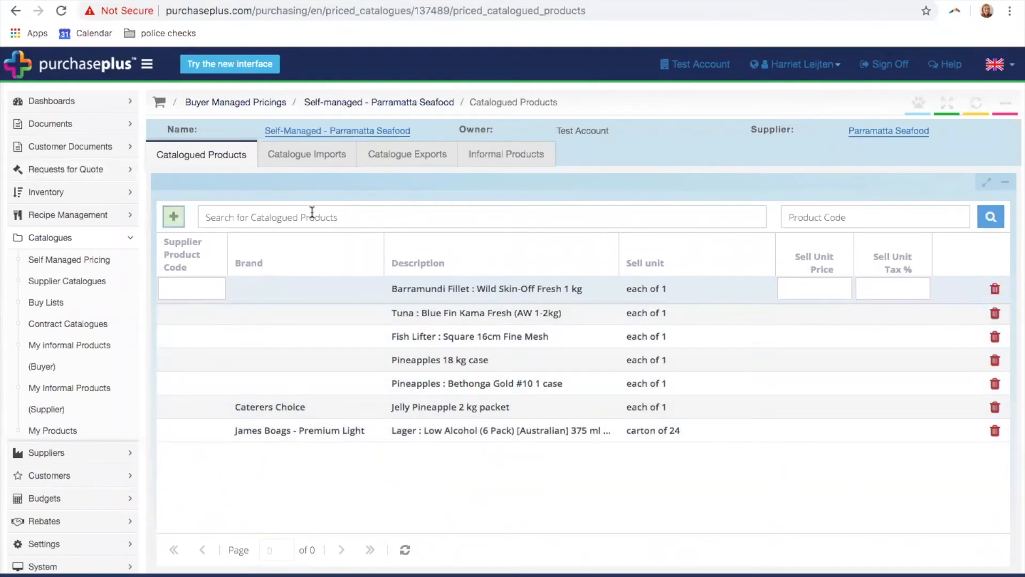
pyautogui.write('unicorn steak')
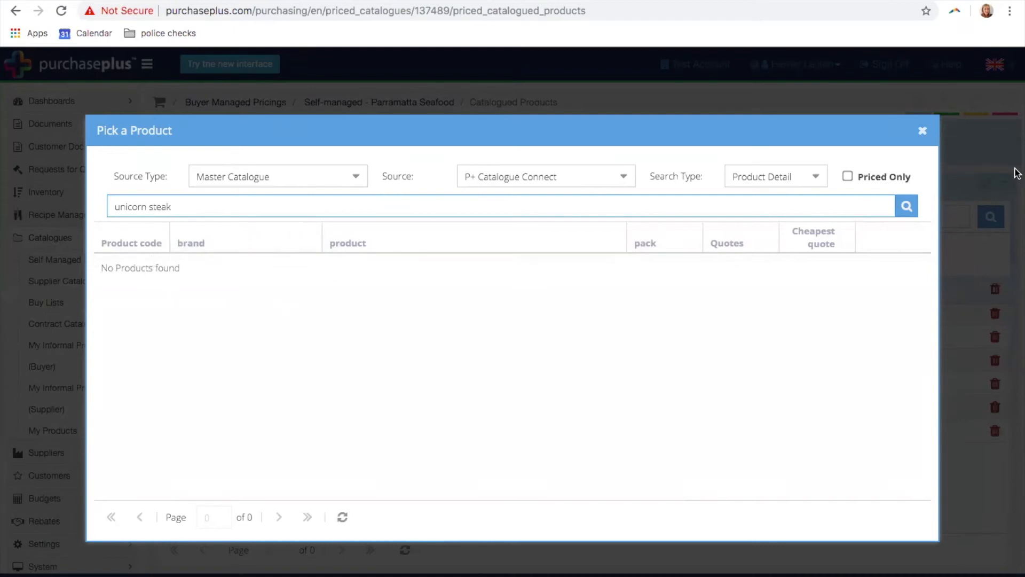
pyautogui.click(922, 132)
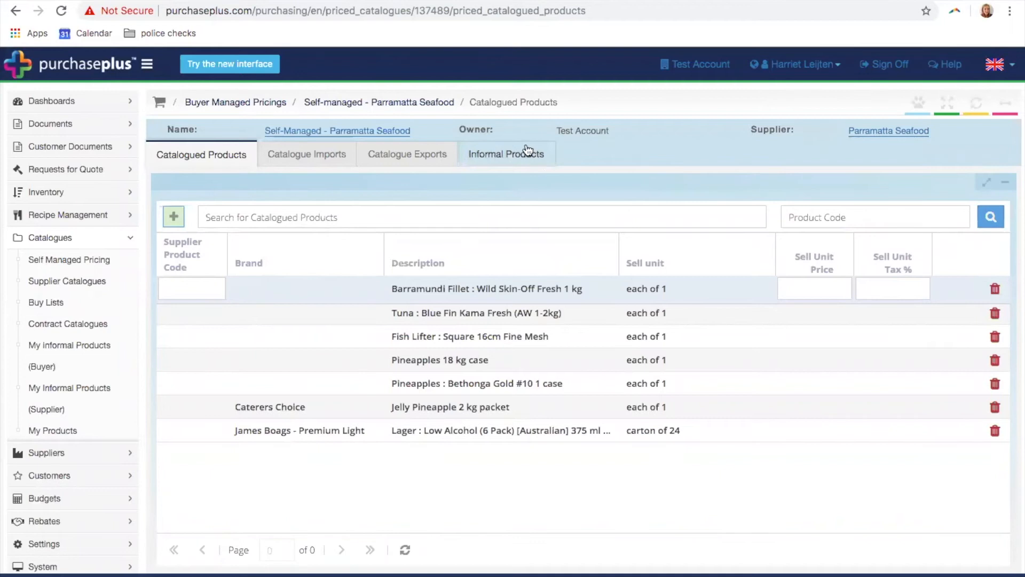
# Start a new informal product in the Parramatta Seafood catalogue and set its category to Meat and Poultry
pyautogui.click(526, 162)
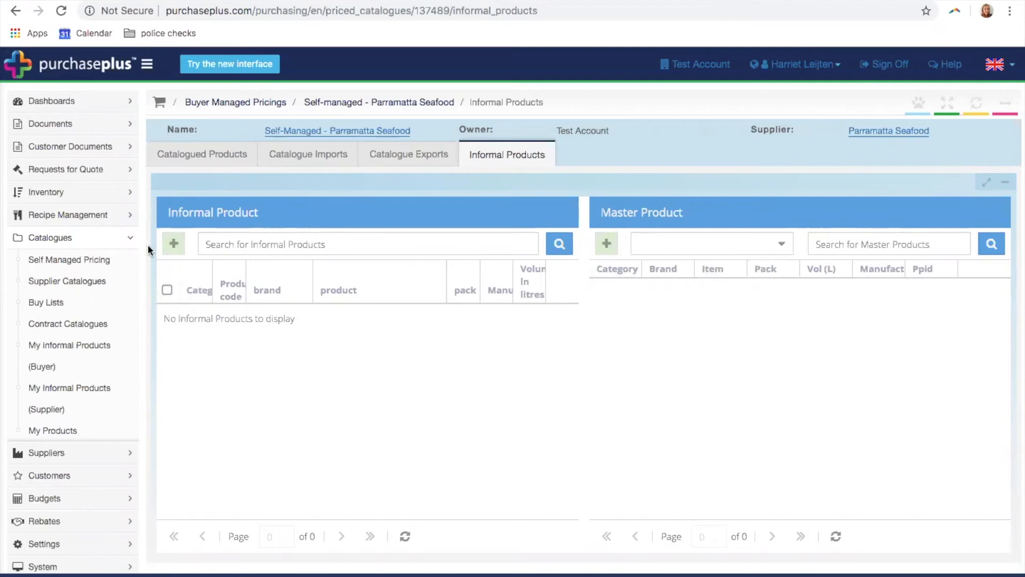
pyautogui.click(172, 243)
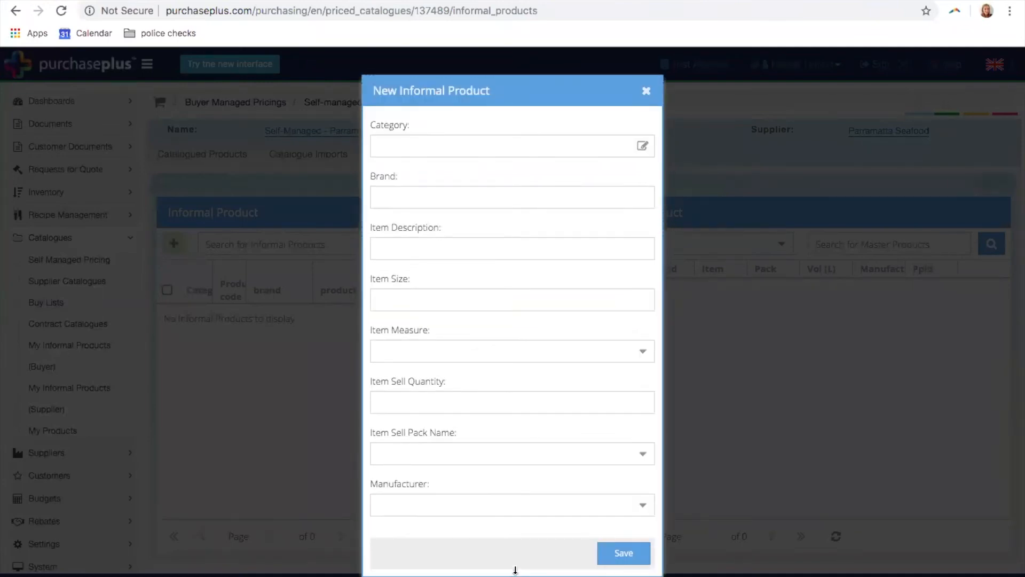
pyautogui.click(642, 149)
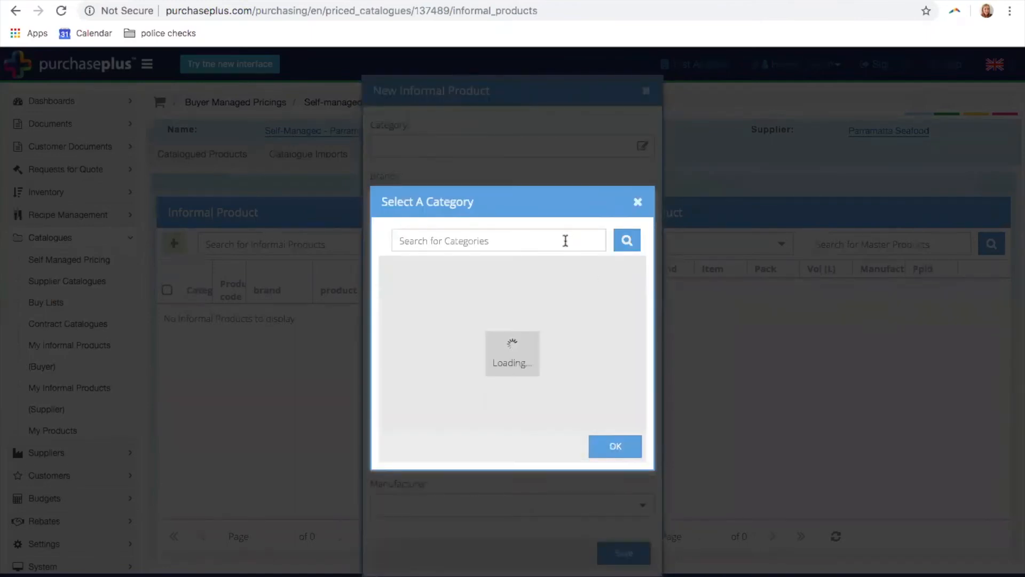
pyautogui.click(565, 241)
pyautogui.write('sea')
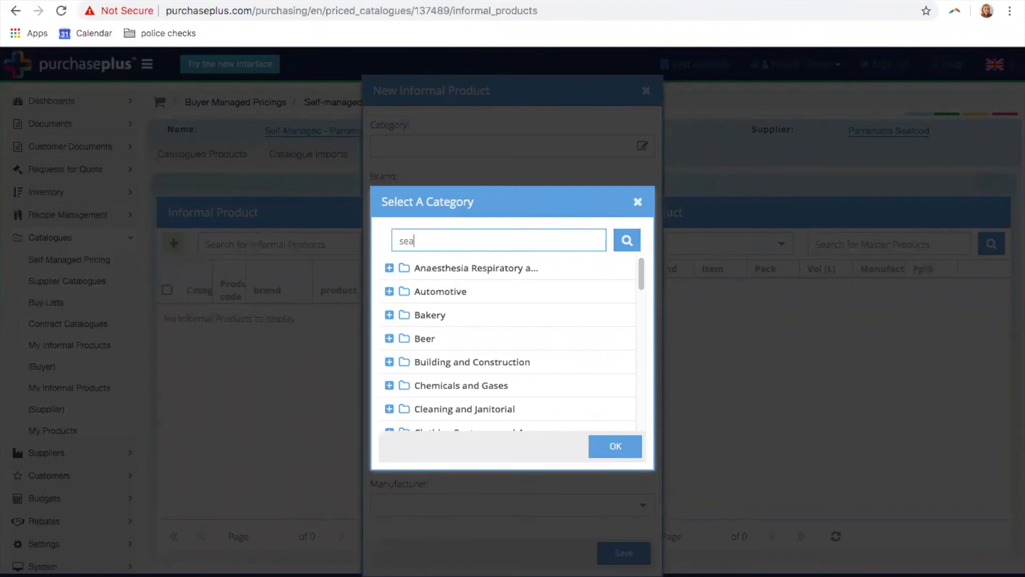
pyautogui.press('BackSpace')
pyautogui.press('BackSpace')
pyautogui.press('BackSpace')
pyautogui.write('meat')
pyautogui.click(460, 267)
pyautogui.click(619, 449)
# Enter "Unicorn Steak" as the informal product's item description
pyautogui.click(416, 200)
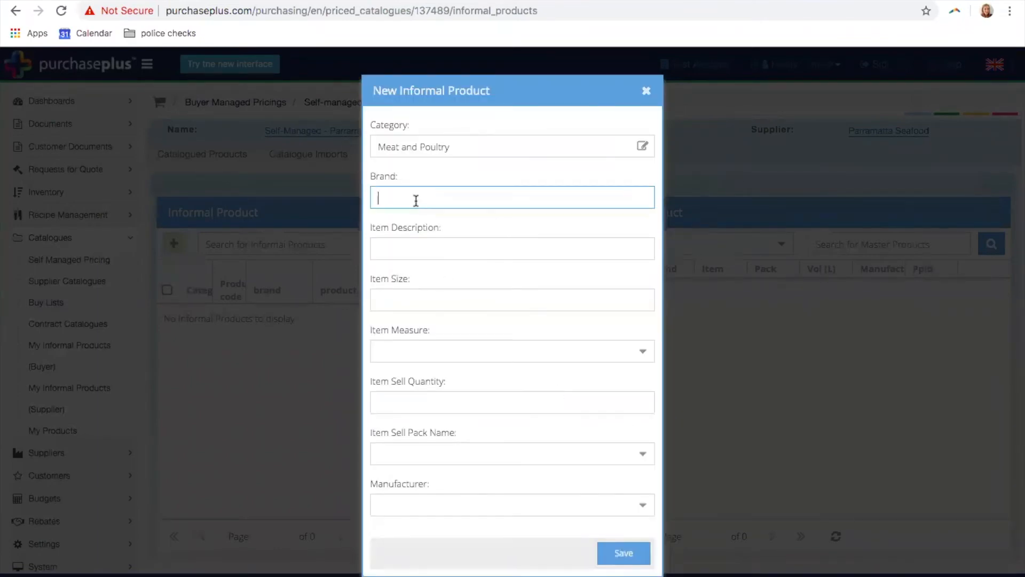
pyautogui.click(421, 243)
pyautogui.write('Unicorn STeak')
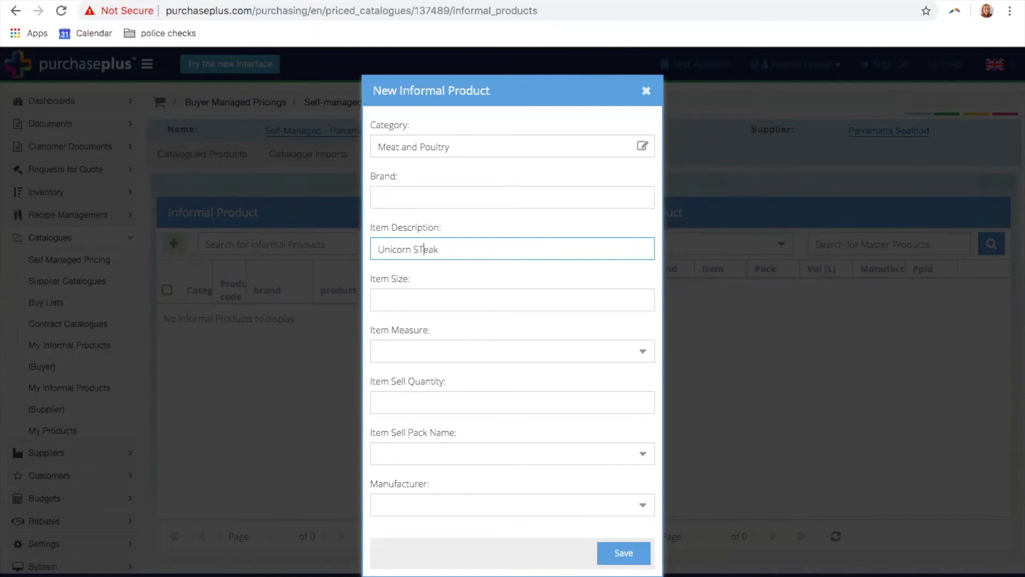
pyautogui.press('BackSpace')
pyautogui.press('BackSpace')
pyautogui.press('BackSpace')
pyautogui.press('BackSpace')
pyautogui.write('teak')
# Set the item size to 1 and the item measure to kg, and save the informal product
pyautogui.click(452, 292)
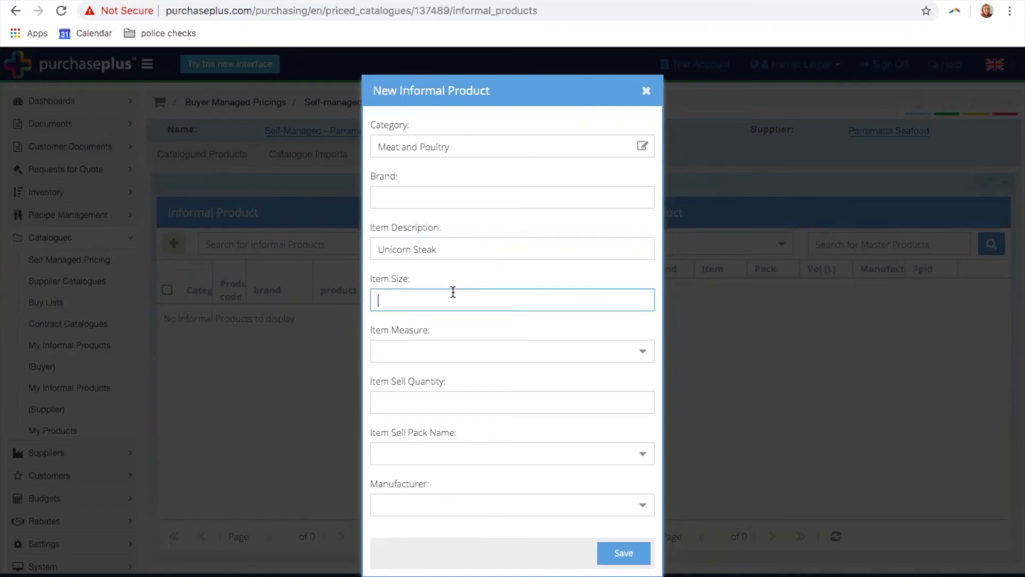
pyautogui.press('Tab')
pyautogui.write('Kg')
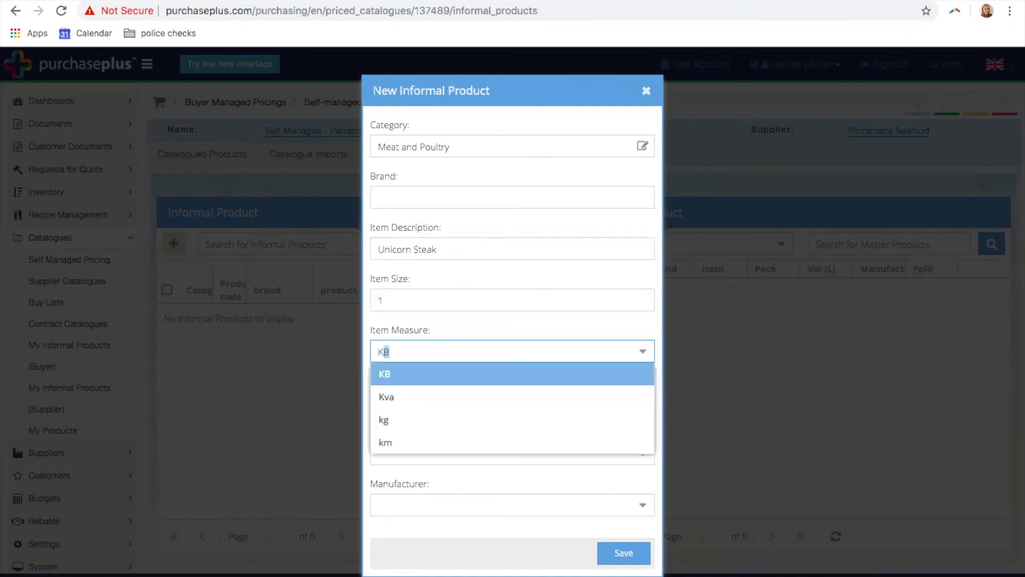
pyautogui.click(438, 376)
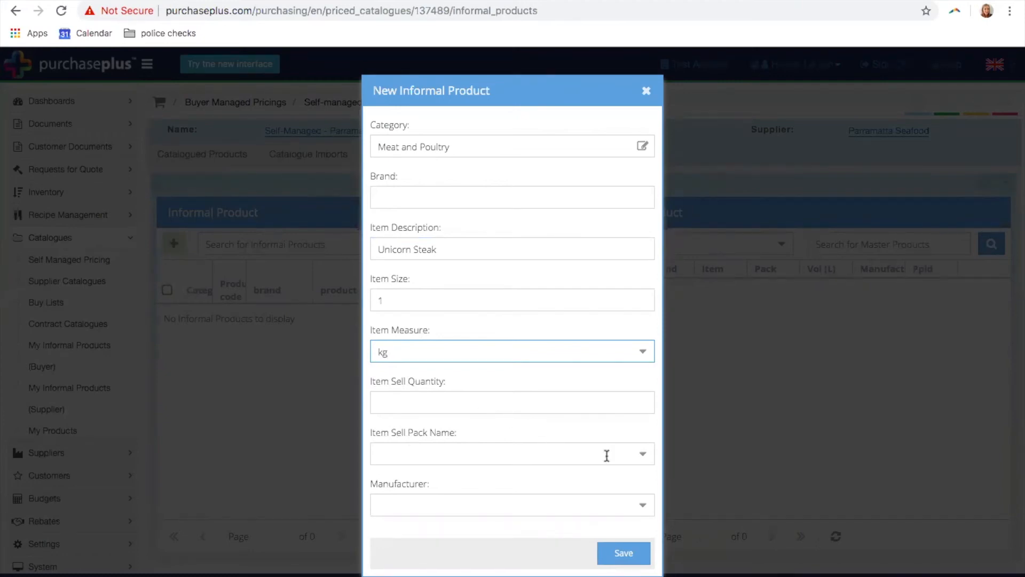
pyautogui.click(646, 507)
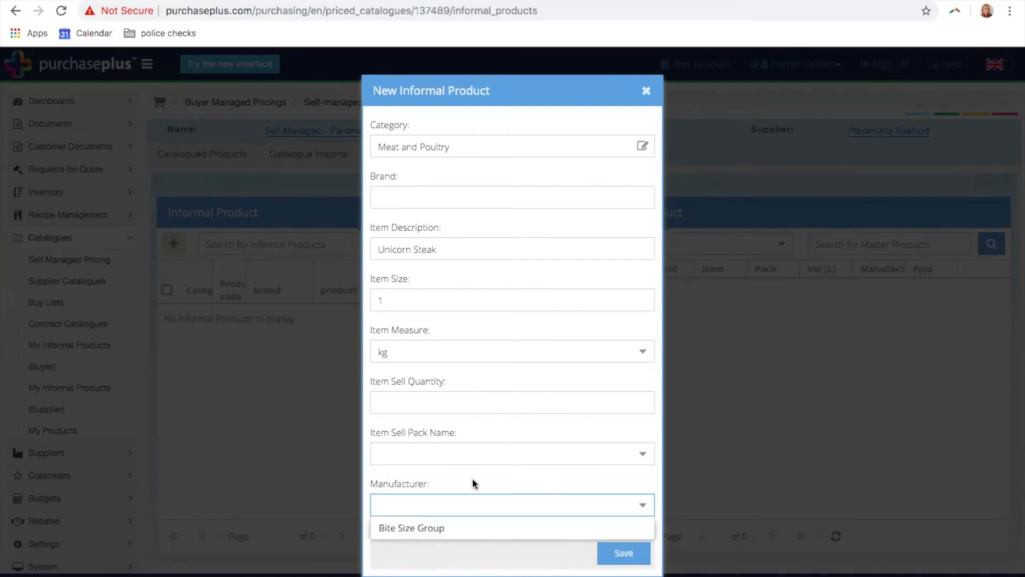
pyautogui.click(621, 552)
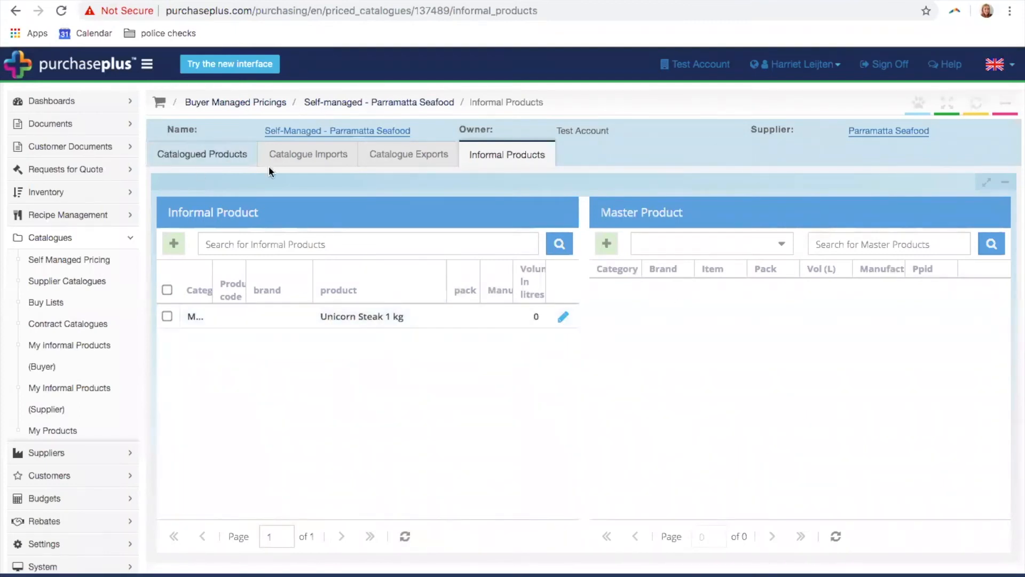
# Return to the catalogued products and look over the supplier product code fields of the first four products
pyautogui.click(211, 154)
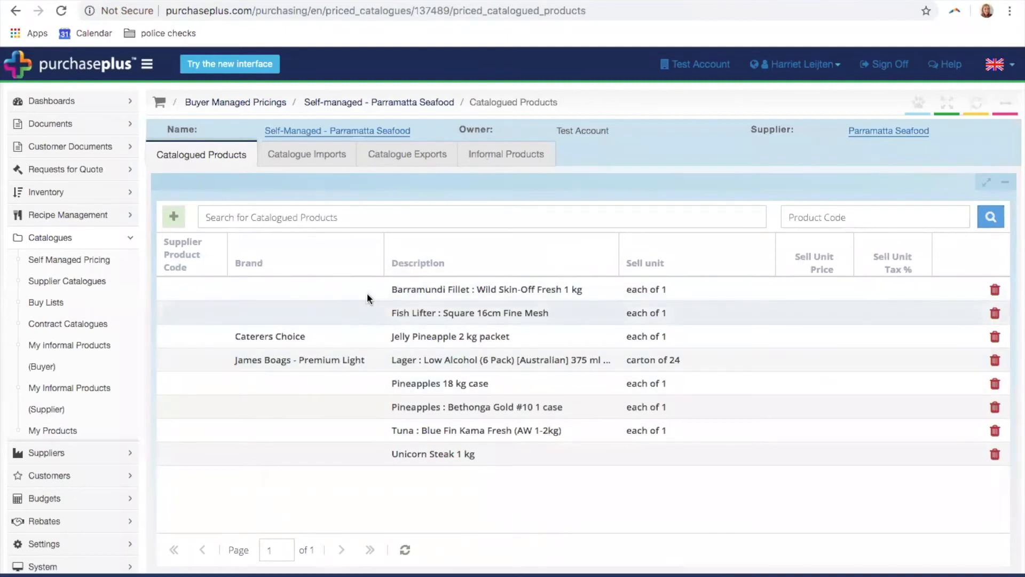
pyautogui.click(196, 290)
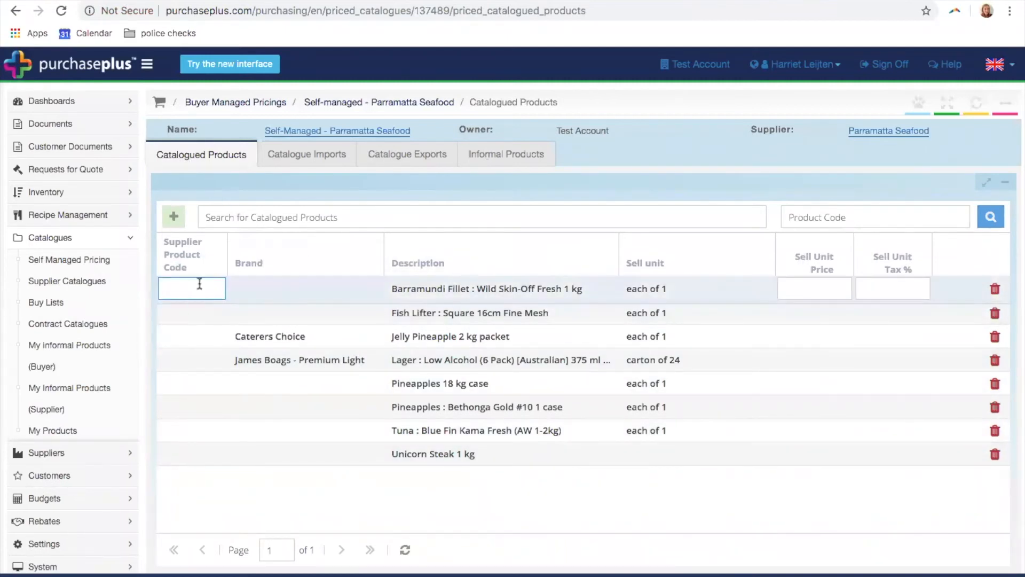
pyautogui.click(190, 319)
pyautogui.click(193, 335)
pyautogui.click(191, 359)
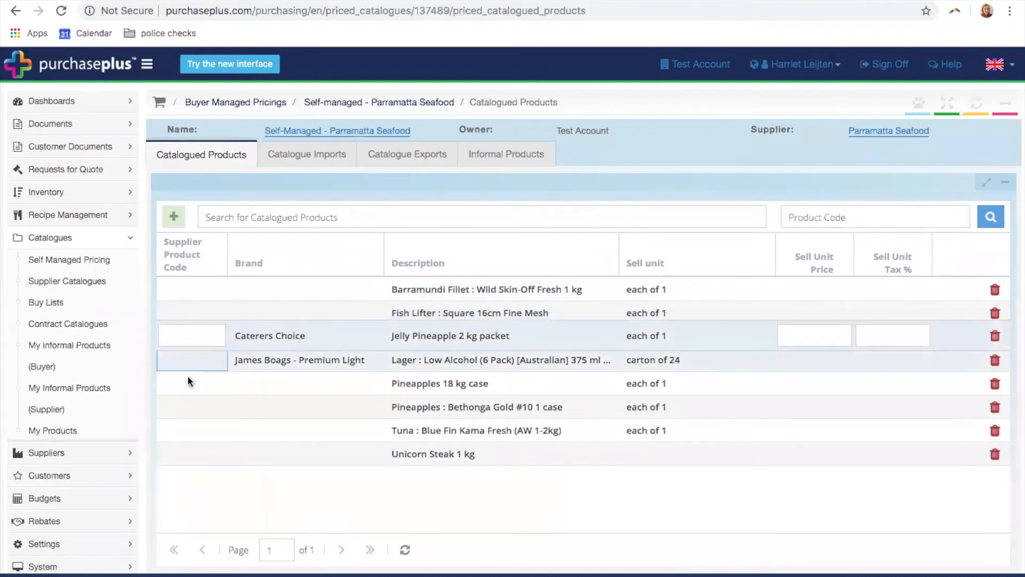
pyautogui.click(195, 291)
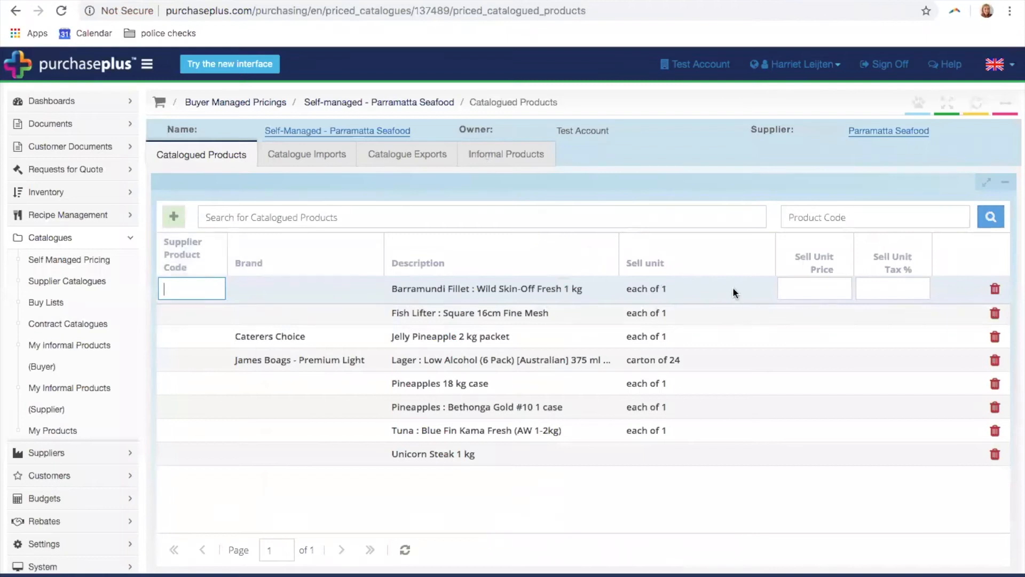
# Set the Barramundi Fillet's sell unit price to 25 with 0% tax and the Fish Lifter's to 4 with 10% tax
pyautogui.click(821, 288)
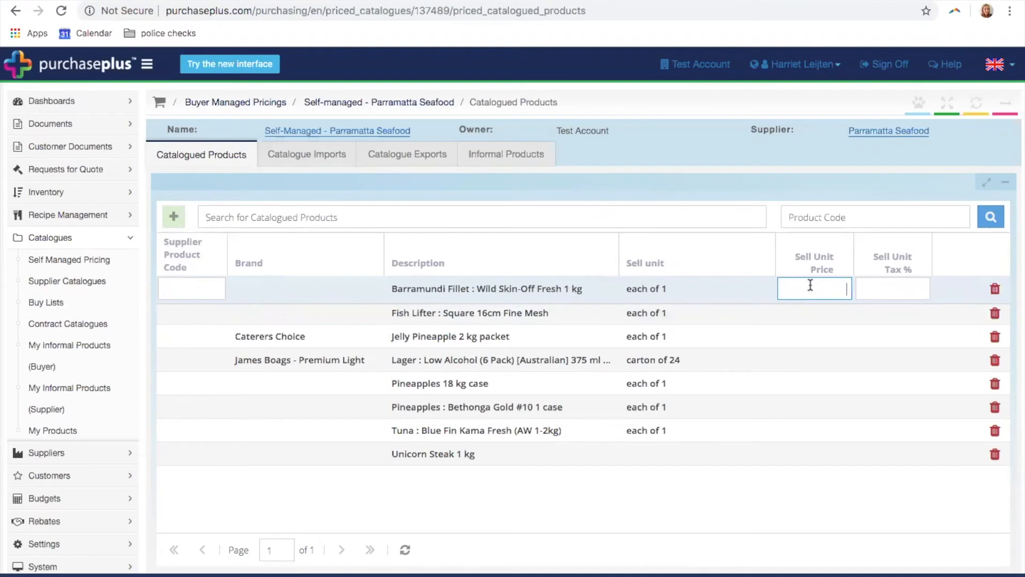
pyautogui.write('25')
pyautogui.press('Tab')
pyautogui.write('0')
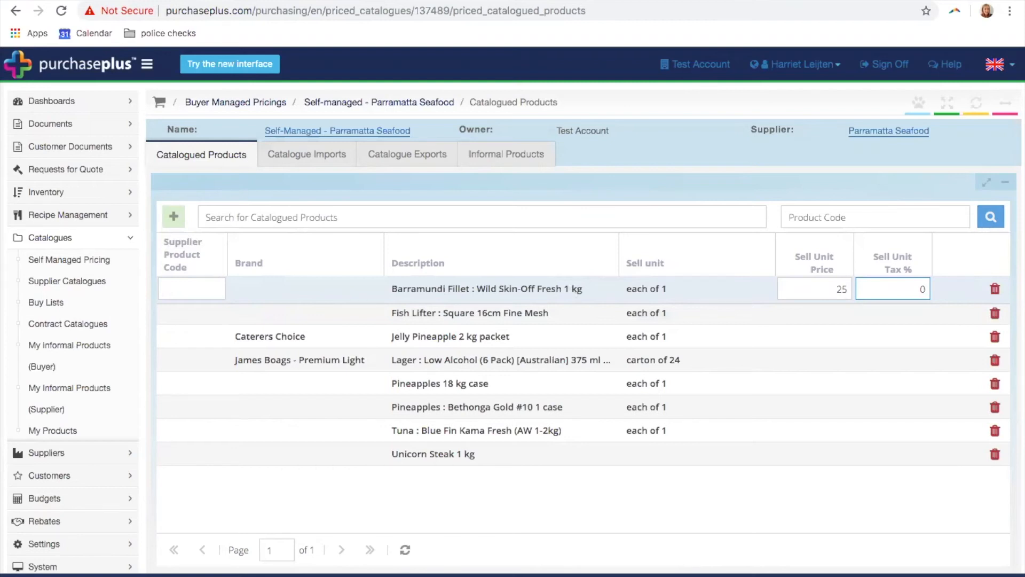
pyautogui.press('Return')
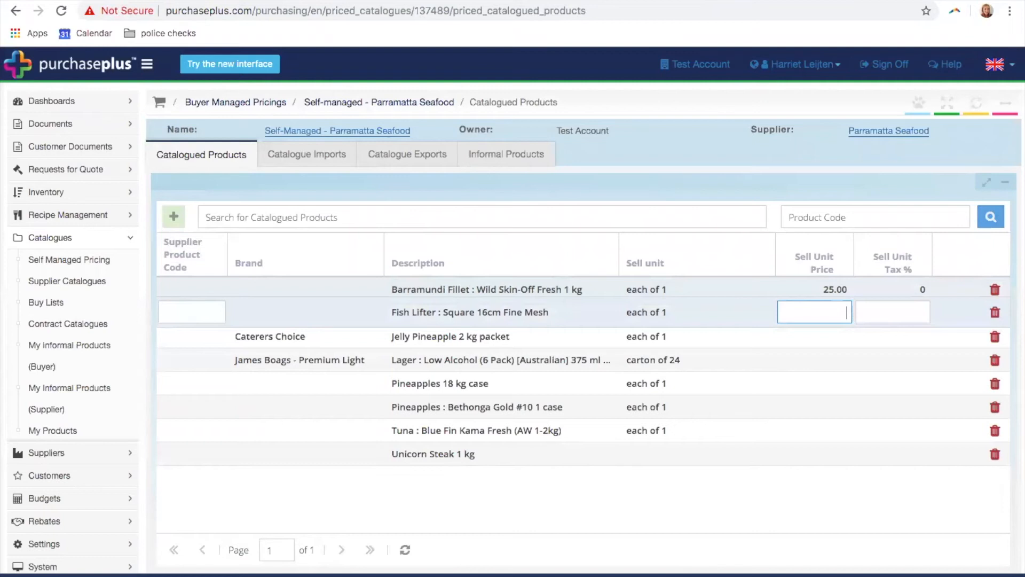
pyautogui.press('Tab')
pyautogui.press('Return')
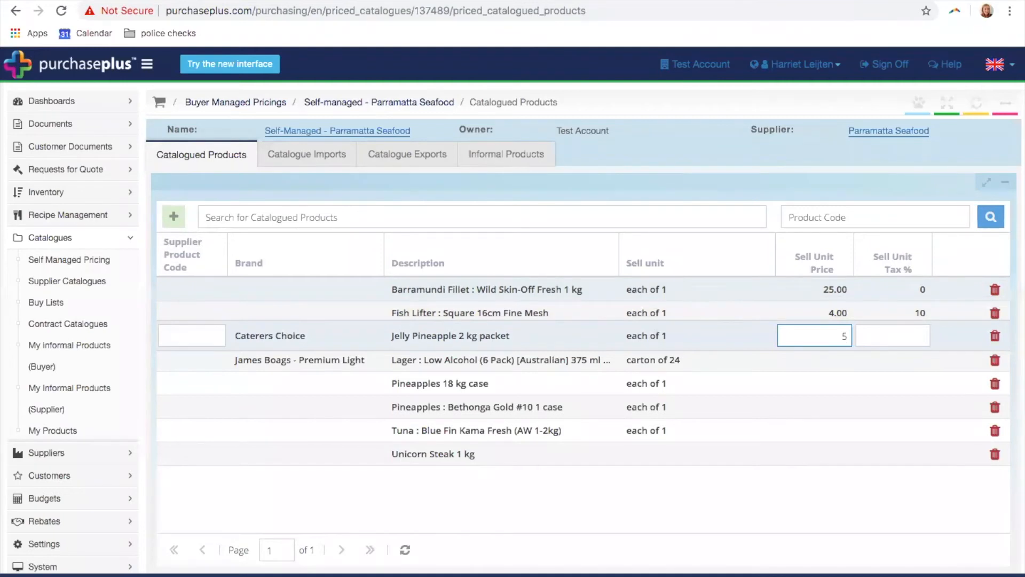
# Set the Jelly Pineapple's sell unit price to 5 with 10% tax and the James Boags lager's to 50 with 10% tax
pyautogui.press('Tab')
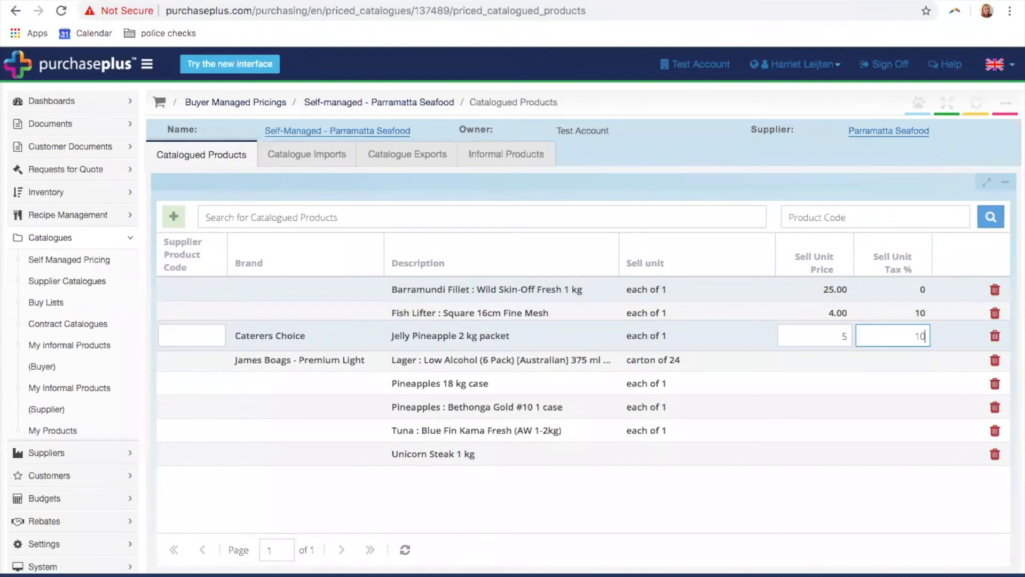
pyautogui.press('Return')
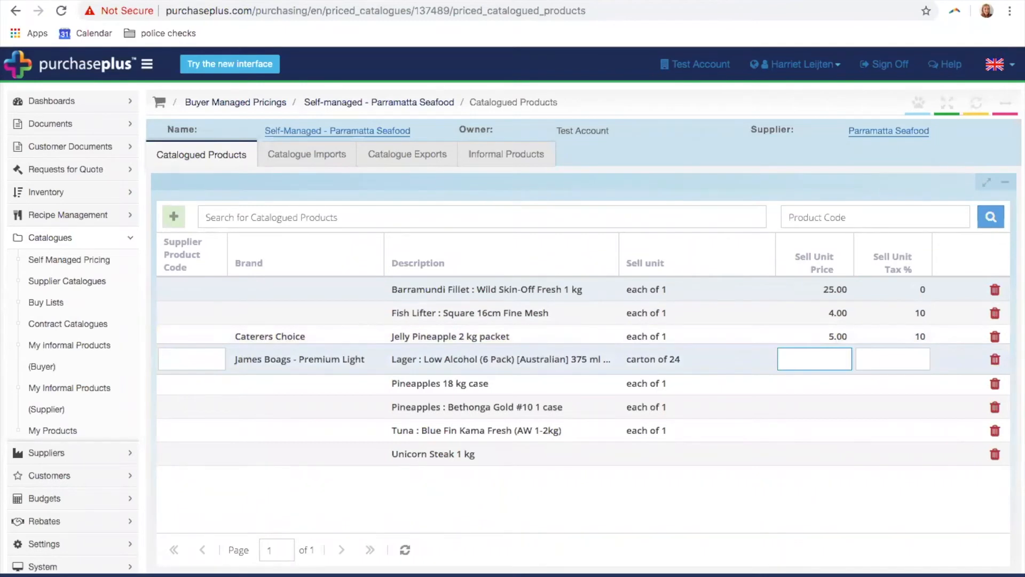
pyautogui.write('50')
pyautogui.press('Tab')
pyautogui.write('10')
pyautogui.press('Return')
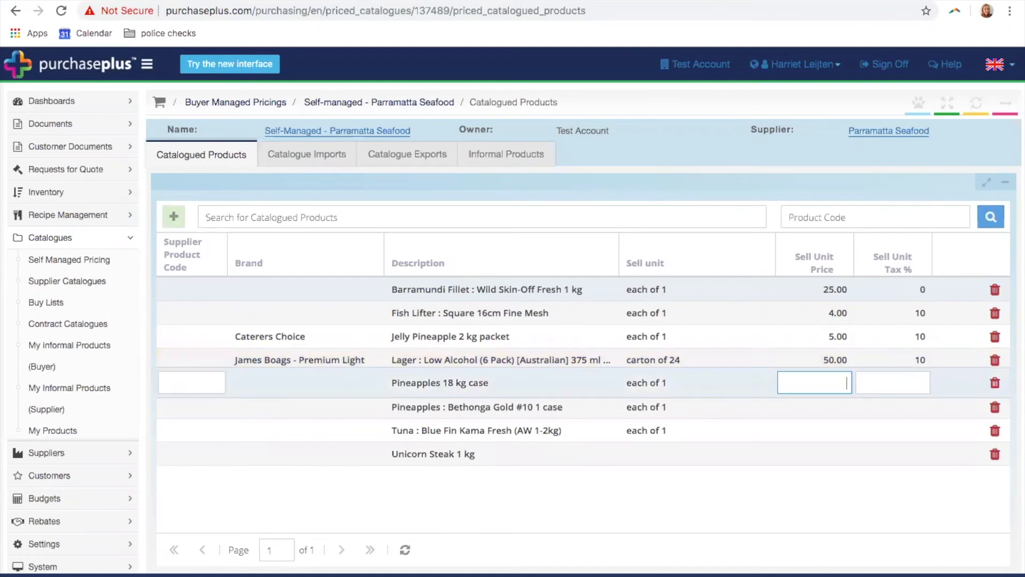
# Set the sell unit price to 5 with 0% tax for both the 18 kg case of Pineapples and the Bethonga Gold Pineapples
pyautogui.write('5')
pyautogui.press('Return')
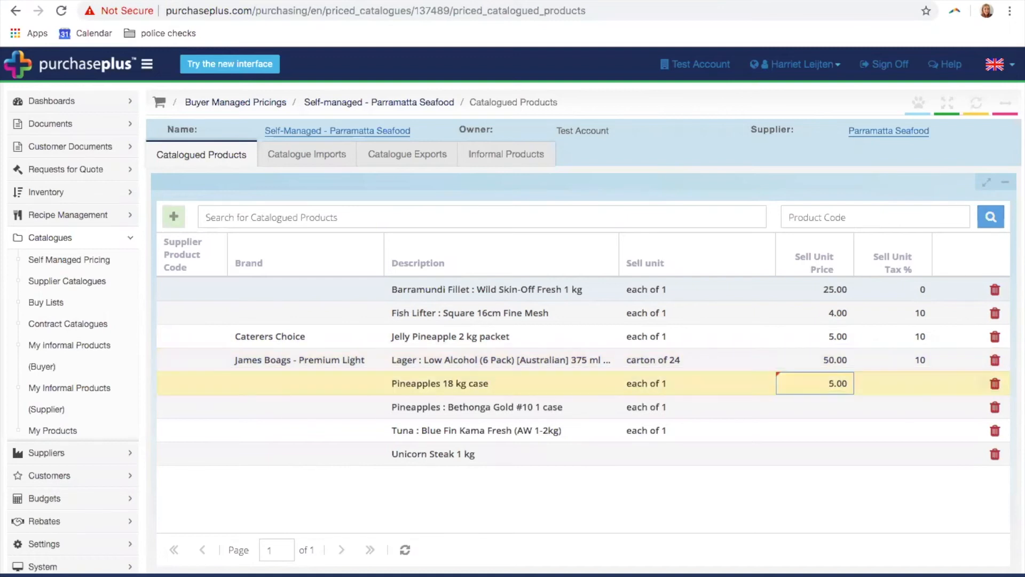
pyautogui.click(910, 381)
pyautogui.write('0')
pyautogui.press('Return')
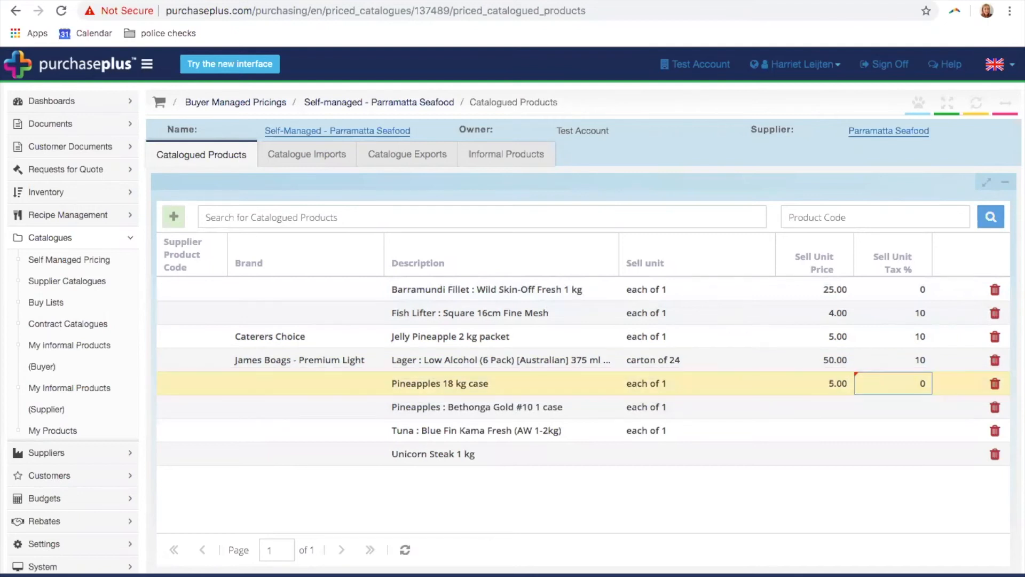
pyautogui.write('5')
pyautogui.press('Tab')
pyautogui.write('0')
pyautogui.press('Return')
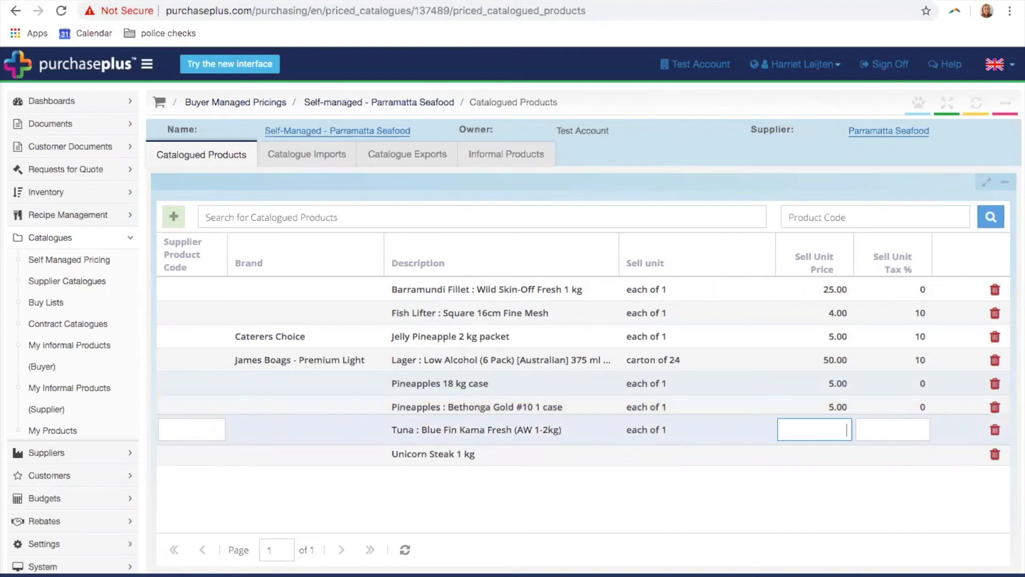
# Set the Blue Fin Tuna's sell unit price to 100 with 0% tax and the Unicorn Steak's to 1000000 with 0% tax
pyautogui.write('100')
pyautogui.press('Tab')
pyautogui.write('0')
pyautogui.press('Return')
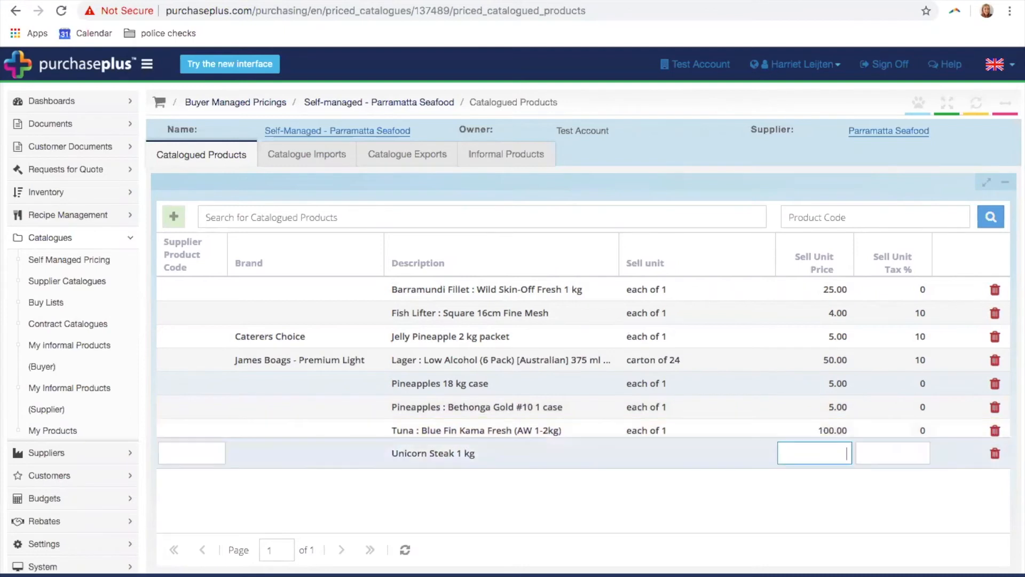
pyautogui.write('1000000')
pyautogui.press('Tab')
pyautogui.write('0')
pyautogui.press('Return')
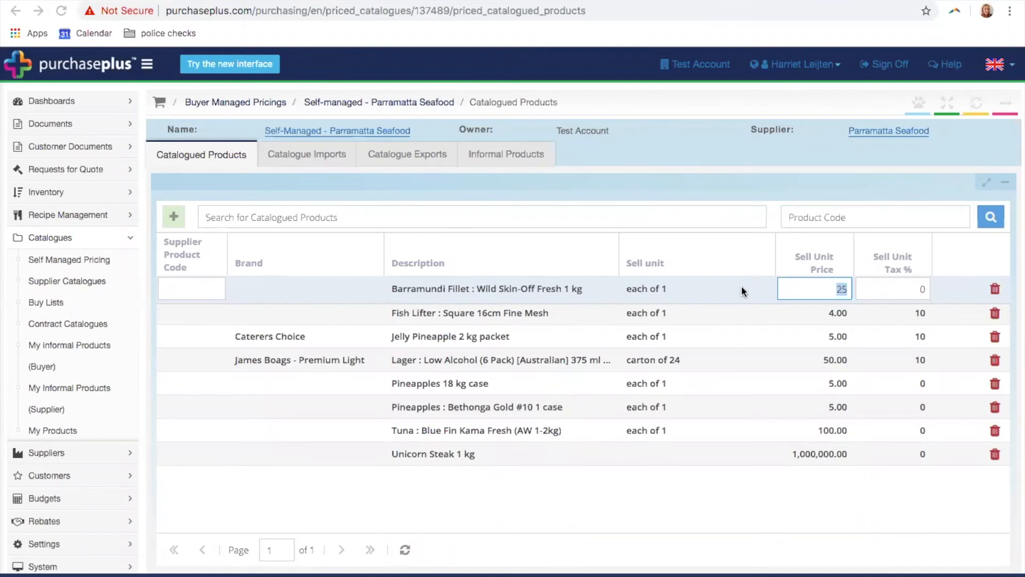
# Look over the sell unit prices of the Unicorn Steak, Barramundi Fillet, Fish Lifter and Jelly Pineapple
pyautogui.click(832, 453)
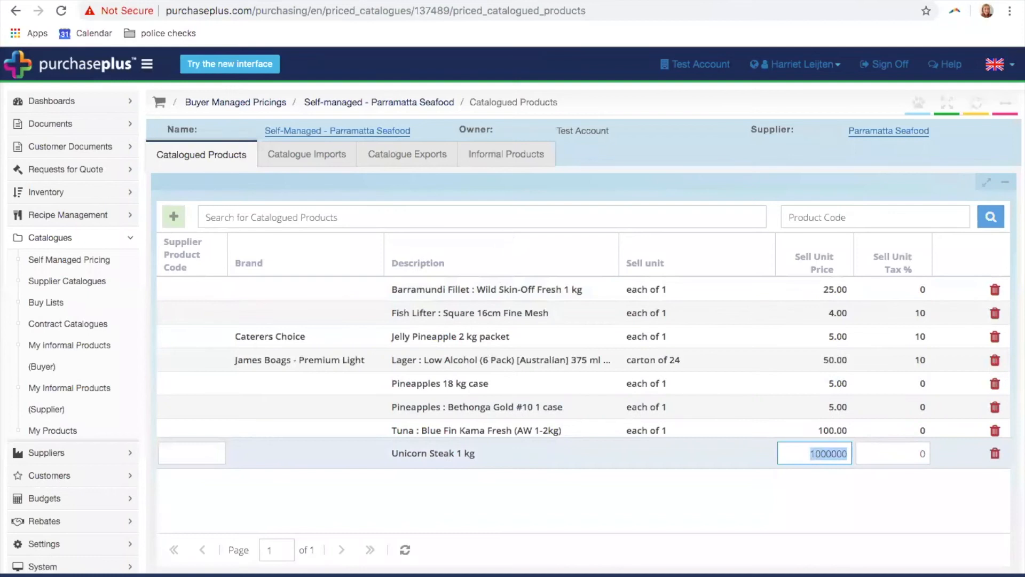
pyautogui.press('Return')
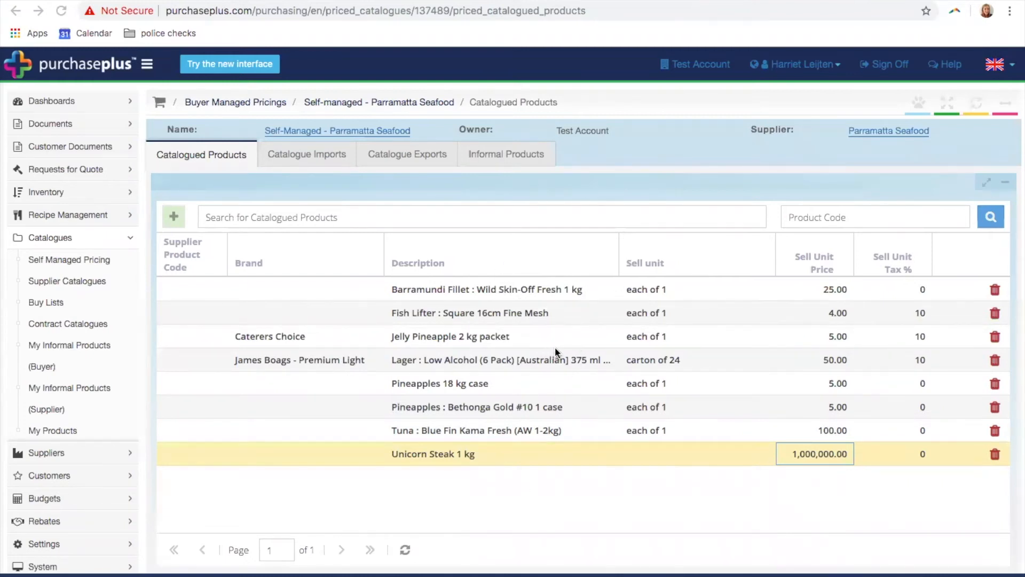
pyautogui.click(822, 286)
pyautogui.click(834, 314)
pyautogui.click(834, 334)
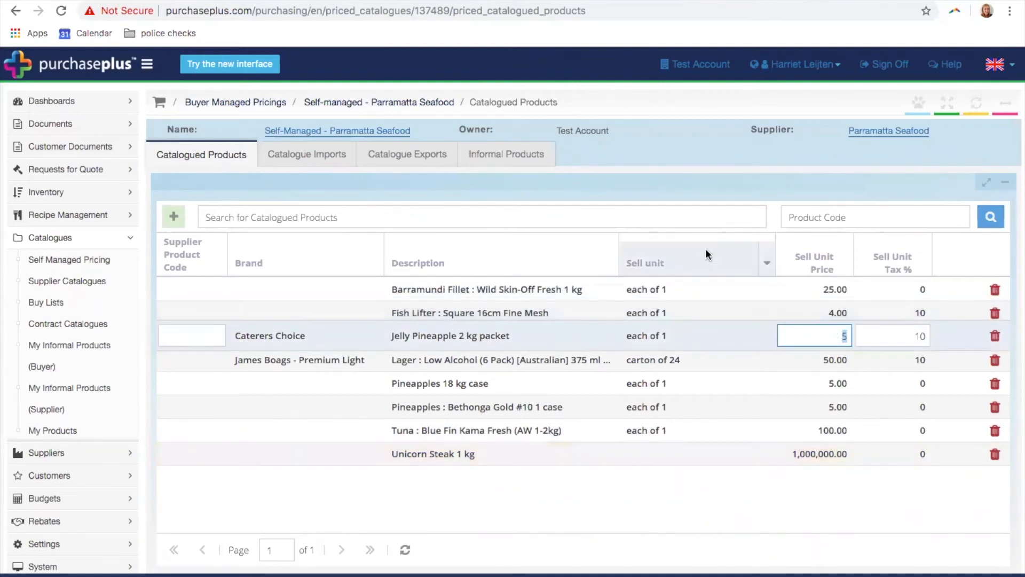
# Create a catalogue export for Parramatta Seafood, download its CSV file and open it in Excel
pyautogui.click(418, 163)
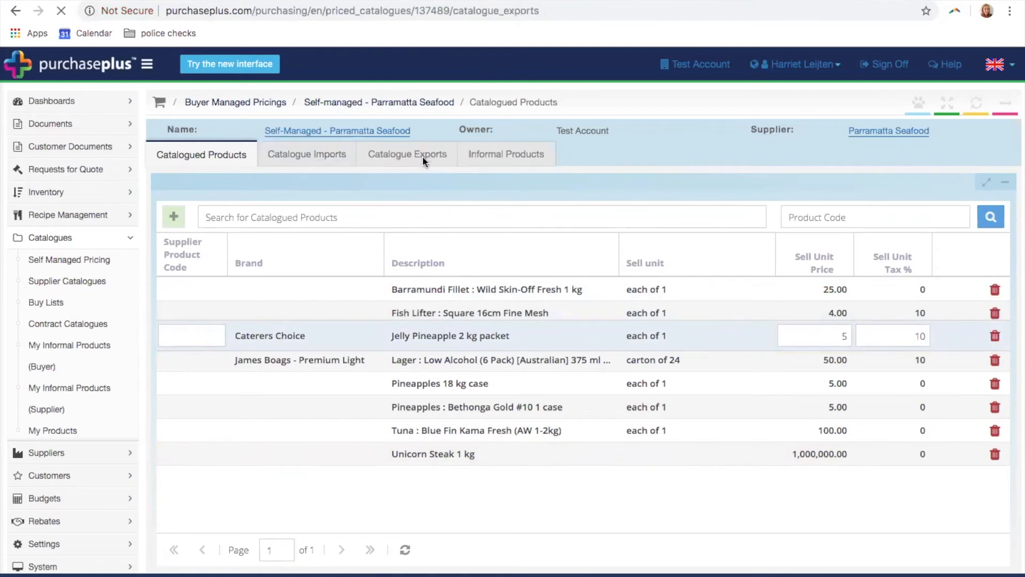
pyautogui.click(132, 107)
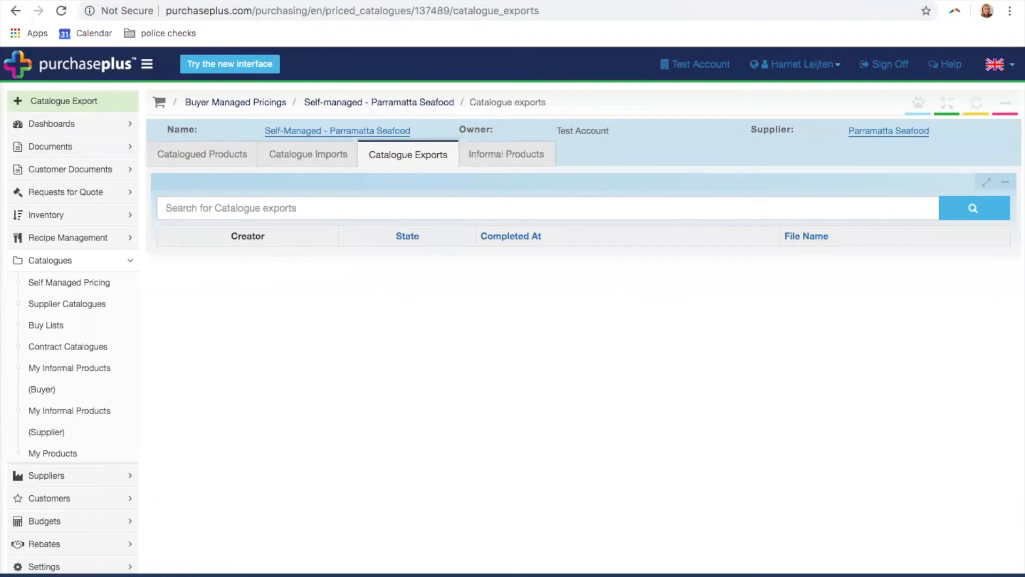
pyautogui.click(800, 12)
pyautogui.press('Return')
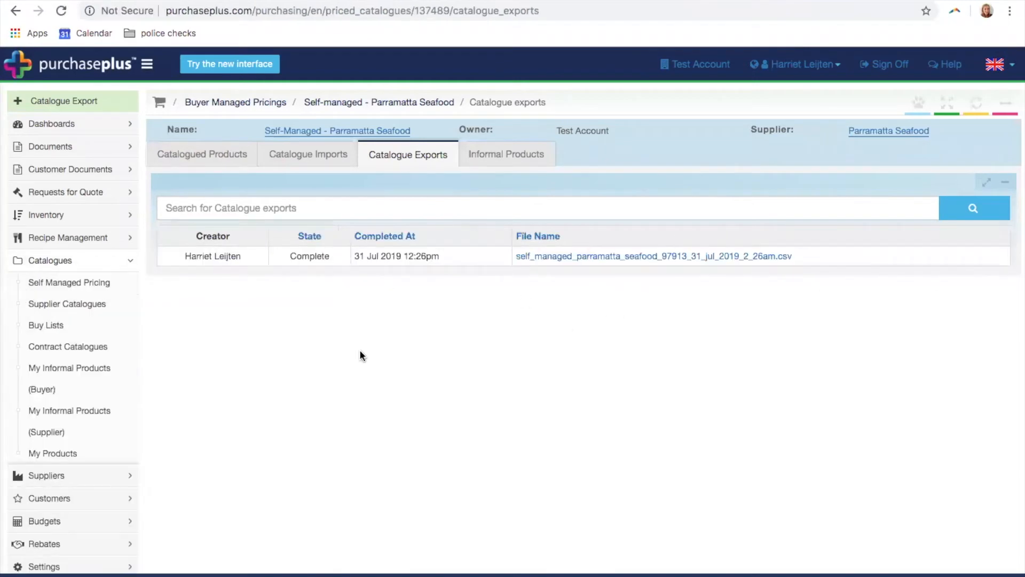
pyautogui.click(586, 261)
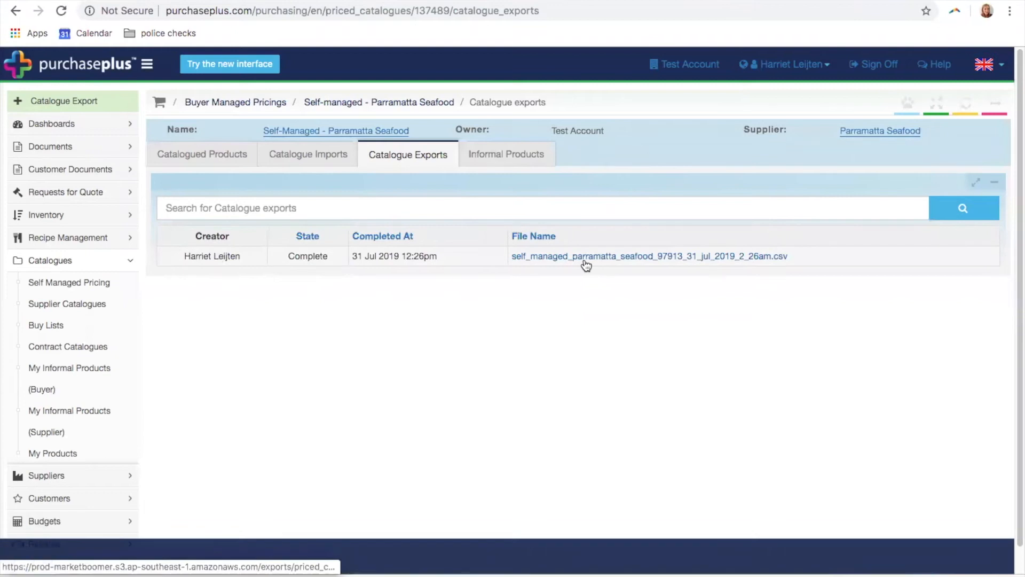
pyautogui.click(107, 575)
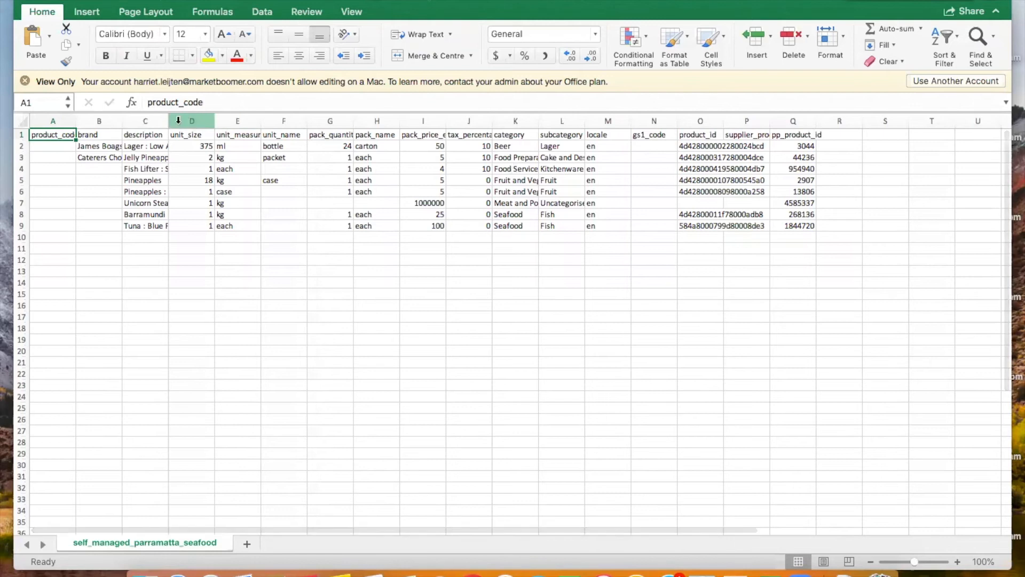
# Widen the description and pack_price_ex_tax columns and examine the exported product details and prices
pyautogui.moveTo(171, 121); pyautogui.dragTo(217, 121)
pyautogui.click(499, 327)
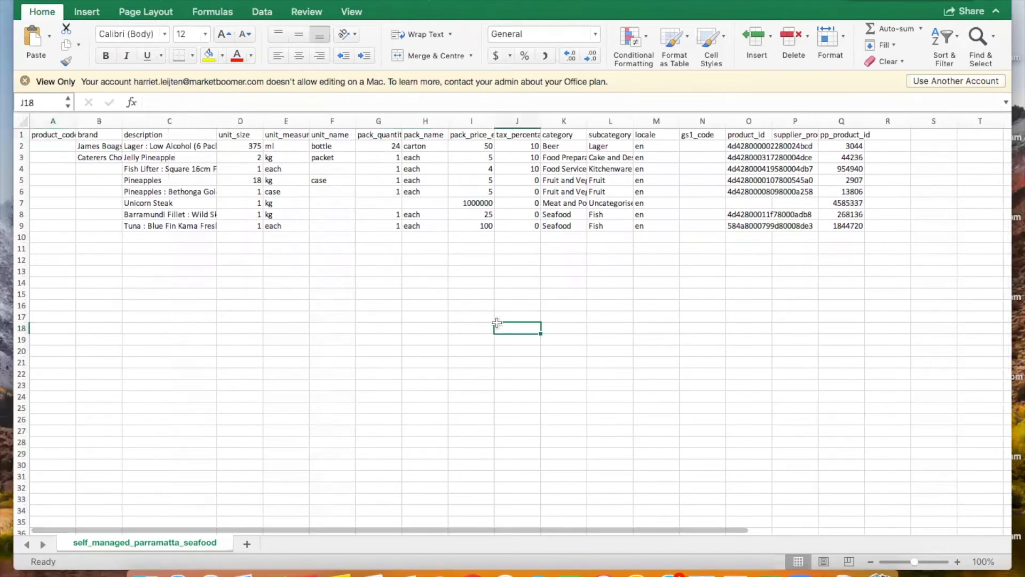
pyautogui.click(154, 178)
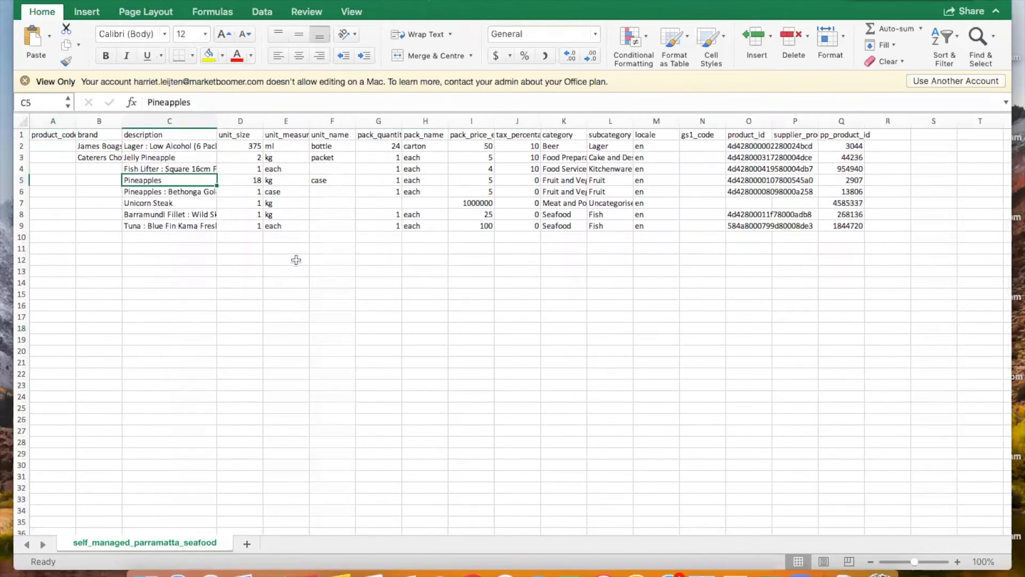
pyautogui.moveTo(494, 116); pyautogui.dragTo(507, 214)
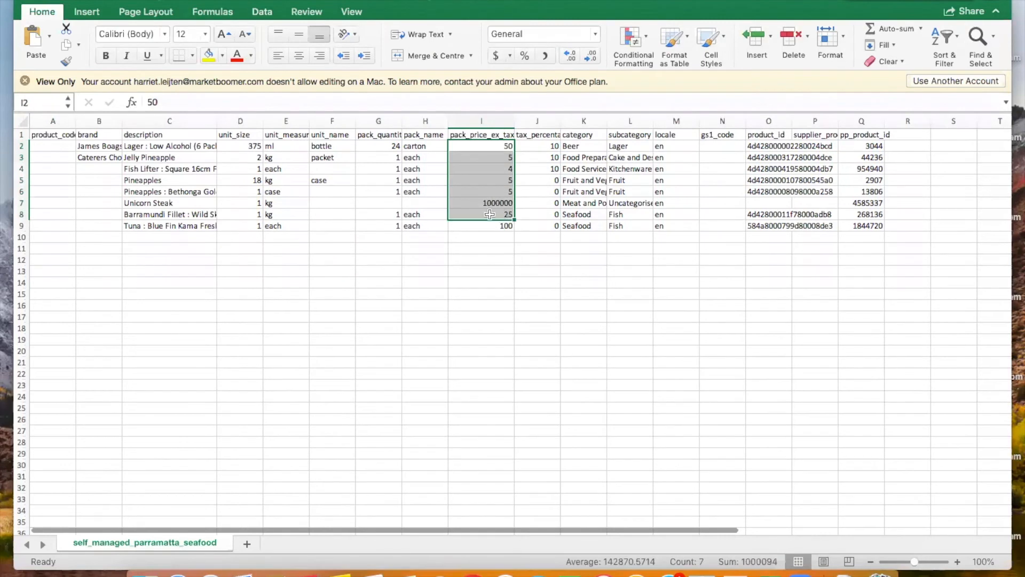
pyautogui.moveTo(85, 149); pyautogui.dragTo(398, 216)
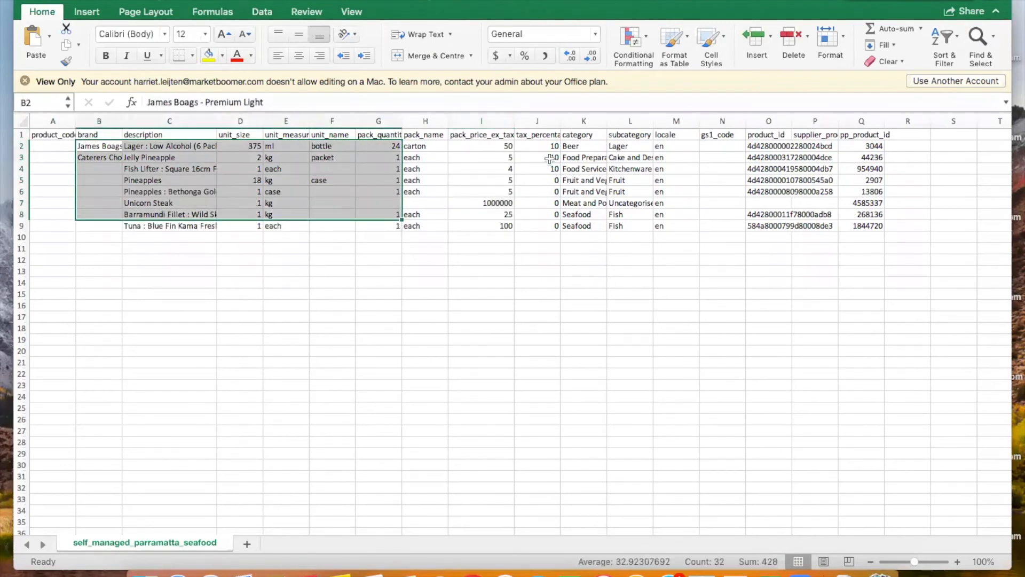
pyautogui.moveTo(568, 146); pyautogui.dragTo(745, 227)
pyautogui.doubleClick(494, 148)
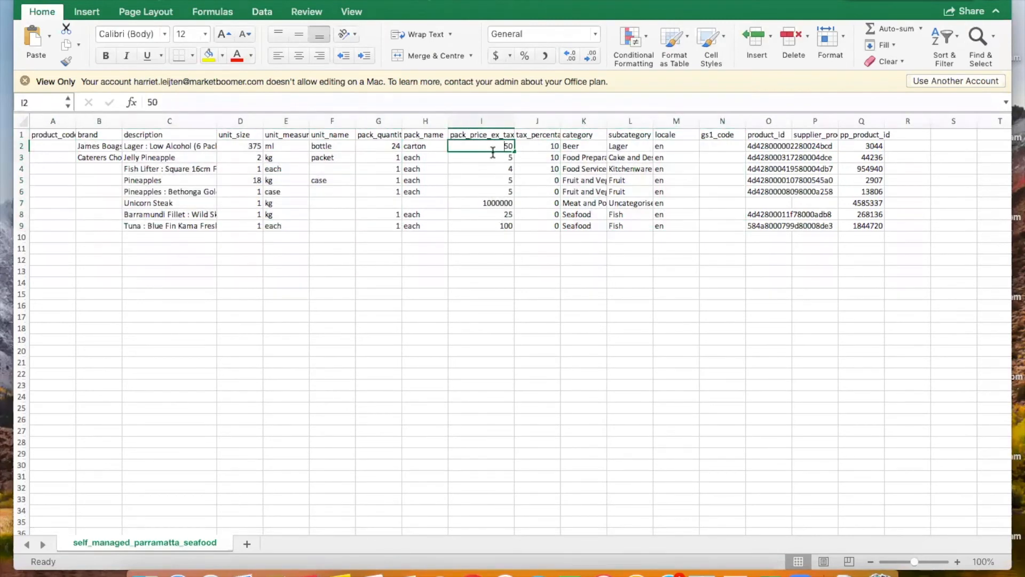
pyautogui.click(491, 206)
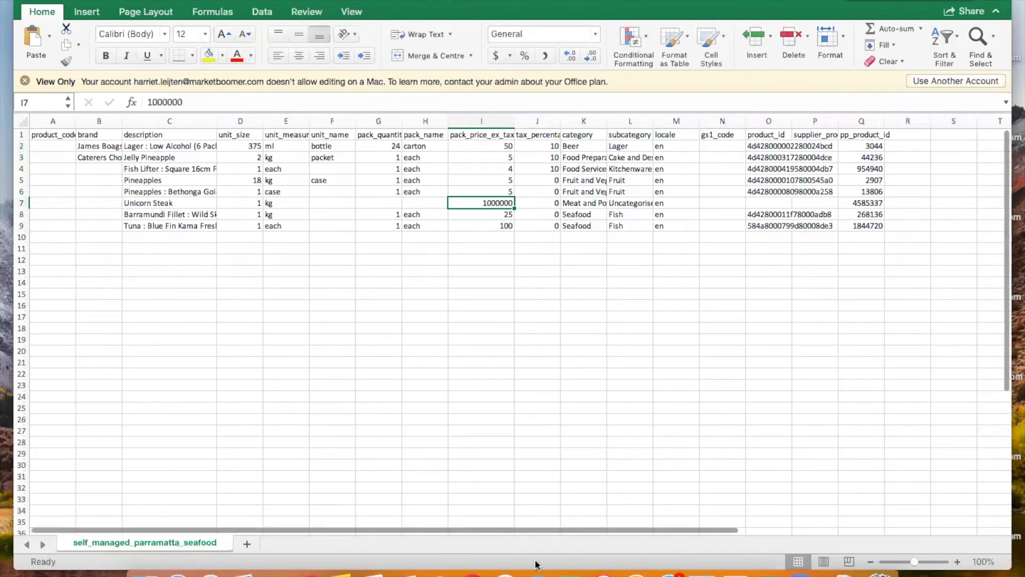
# View the catalogue imports in Chrome, and return to the exported spreadsheet in Excel to review the pack prices in I2:I9
pyautogui.click(472, 572)
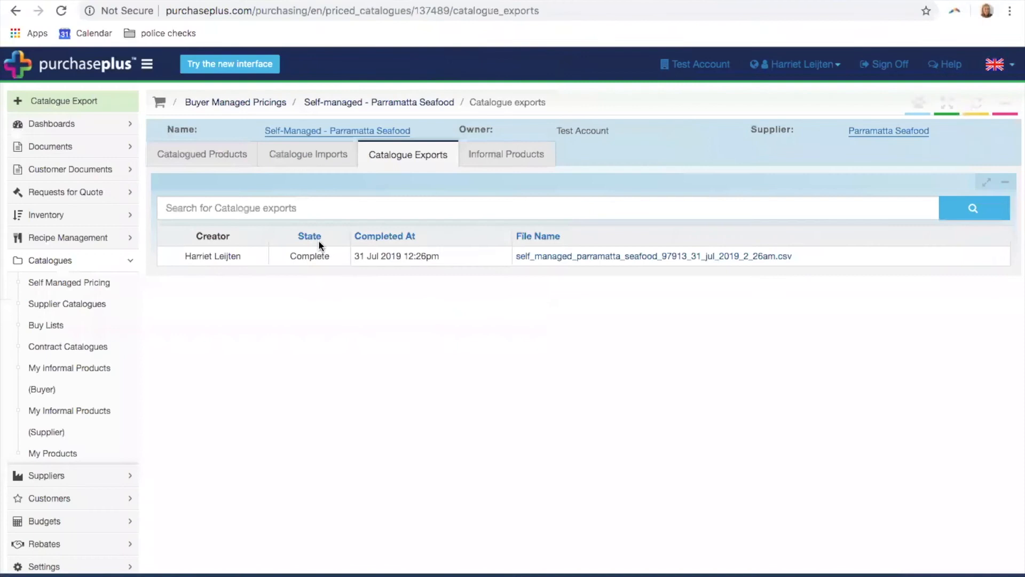
pyautogui.click(312, 157)
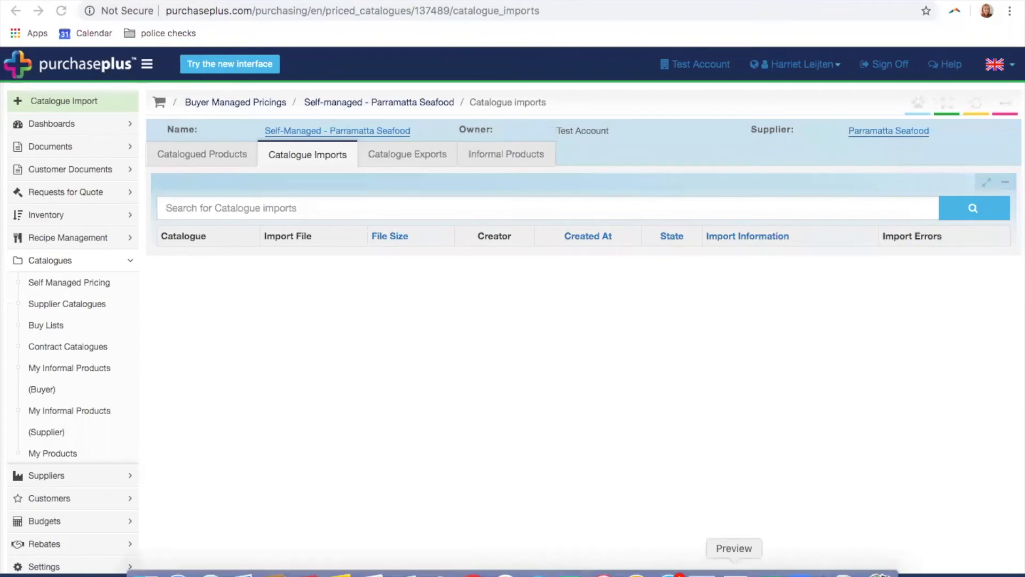
pyautogui.click(763, 567)
pyautogui.moveTo(488, 146); pyautogui.dragTo(492, 225)
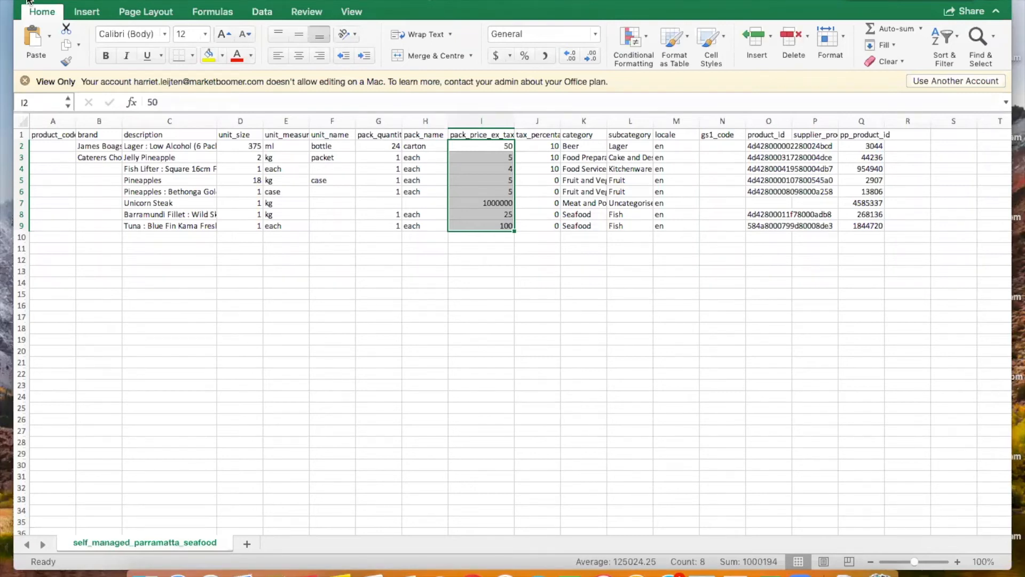
# Put the exported spreadsheet away, switch back to Chrome and view the catalogue's exports
pyautogui.click(27, 1)
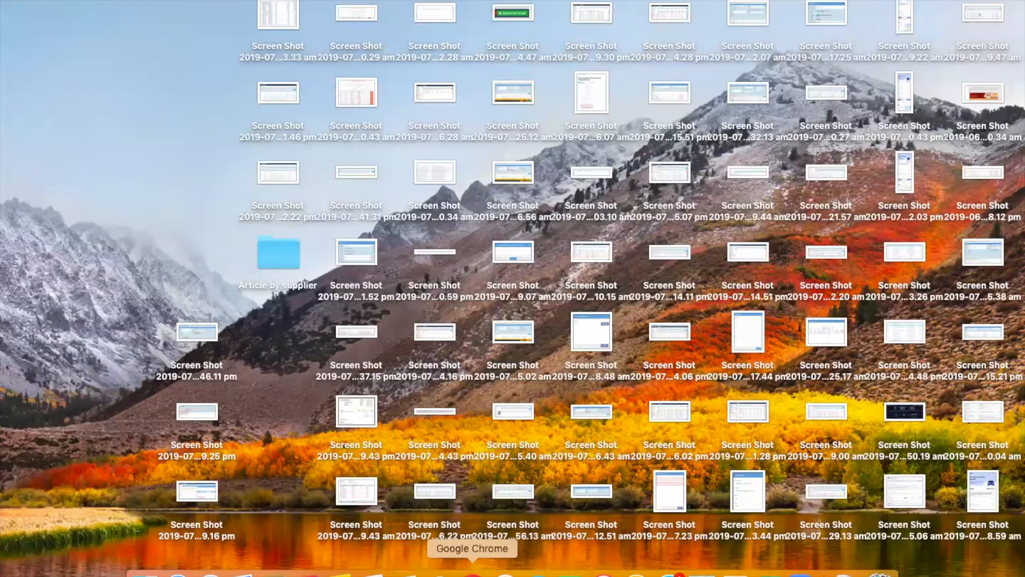
pyautogui.rightClick(472, 572)
pyautogui.click(533, 421)
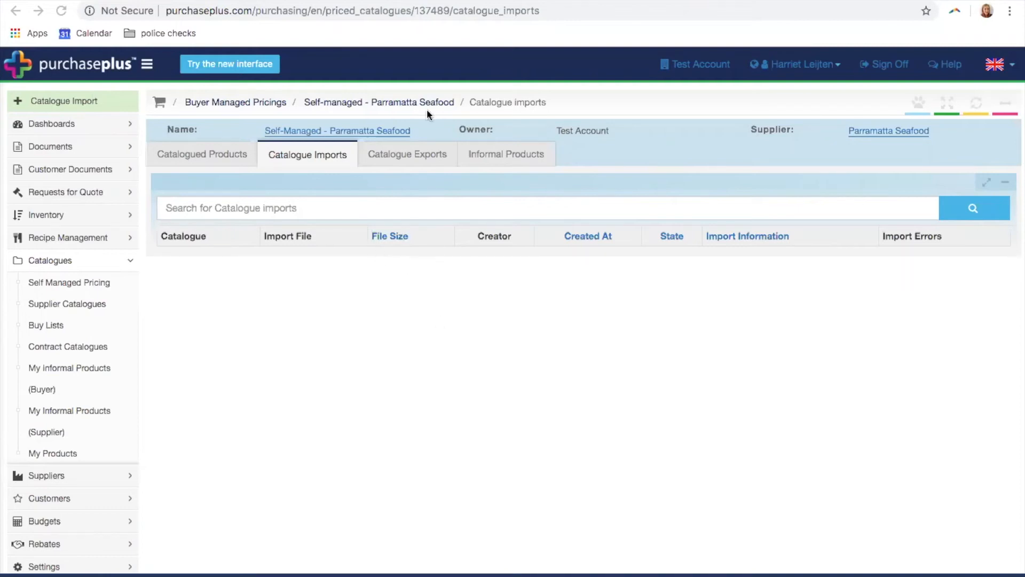
pyautogui.click(409, 160)
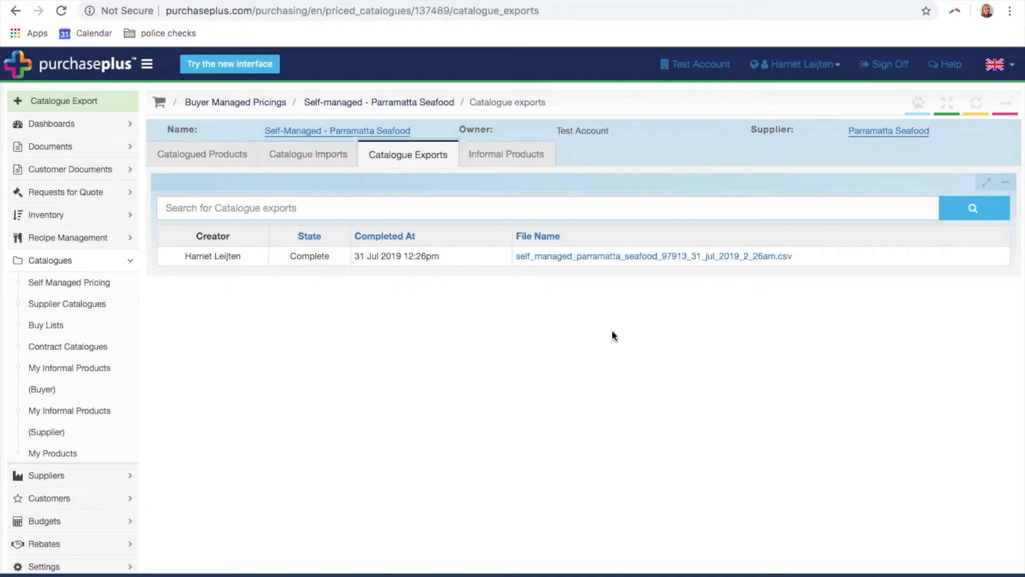
# Return to the catalogued products and check the product picker's source types and the Barramundi Fillet's supplier product code field
pyautogui.click(234, 154)
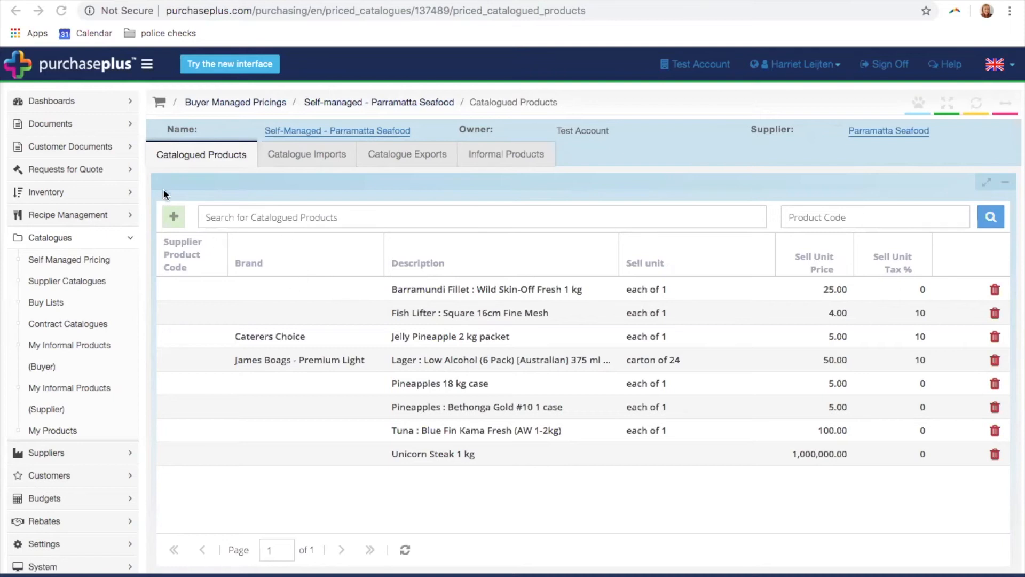
pyautogui.click(173, 216)
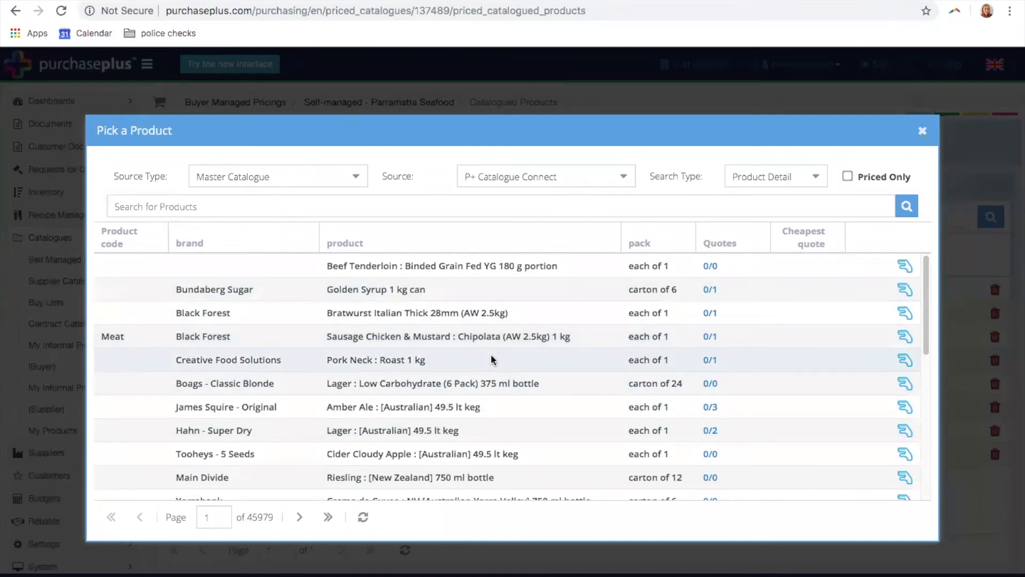
pyautogui.click(356, 177)
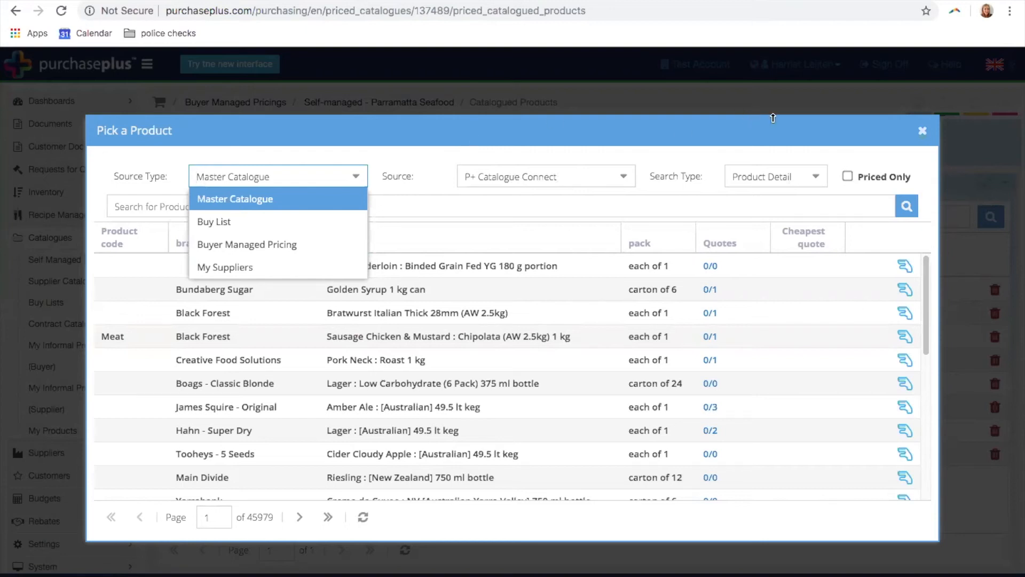
pyautogui.click(922, 130)
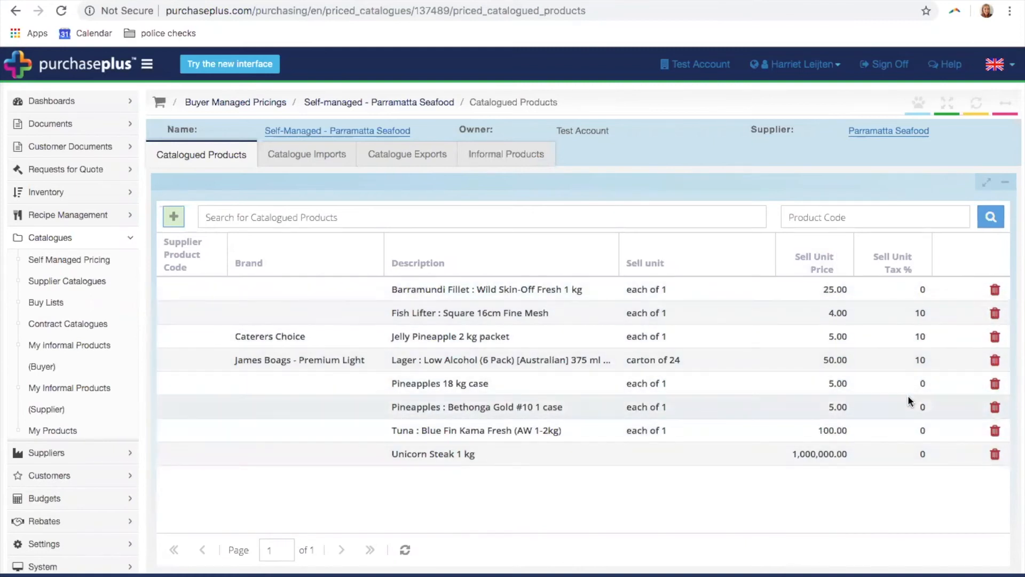
pyautogui.click(187, 294)
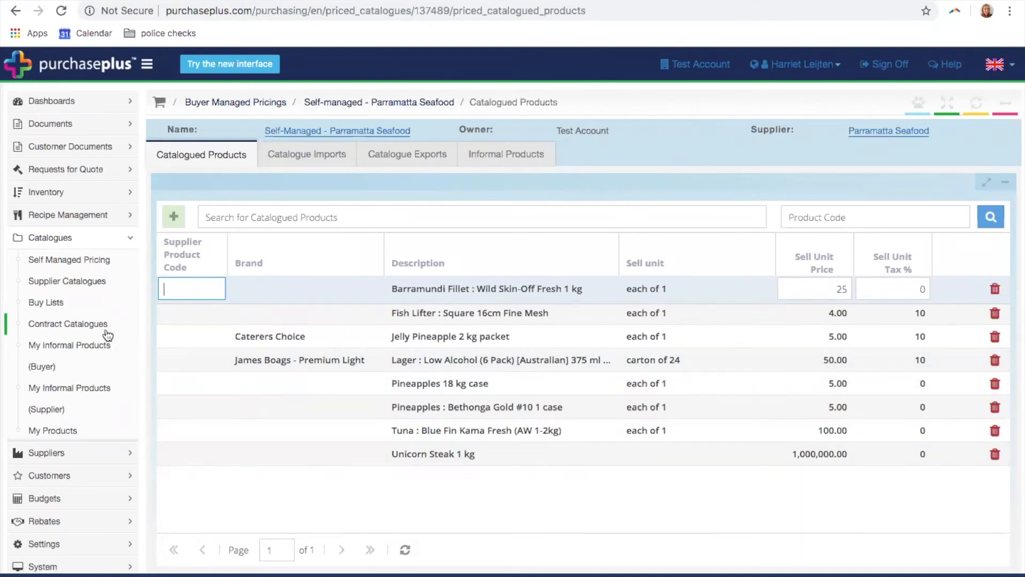
# Start a new buy list named Food - Fruit & Veg with the charging department Food → Test Account
pyautogui.click(50, 304)
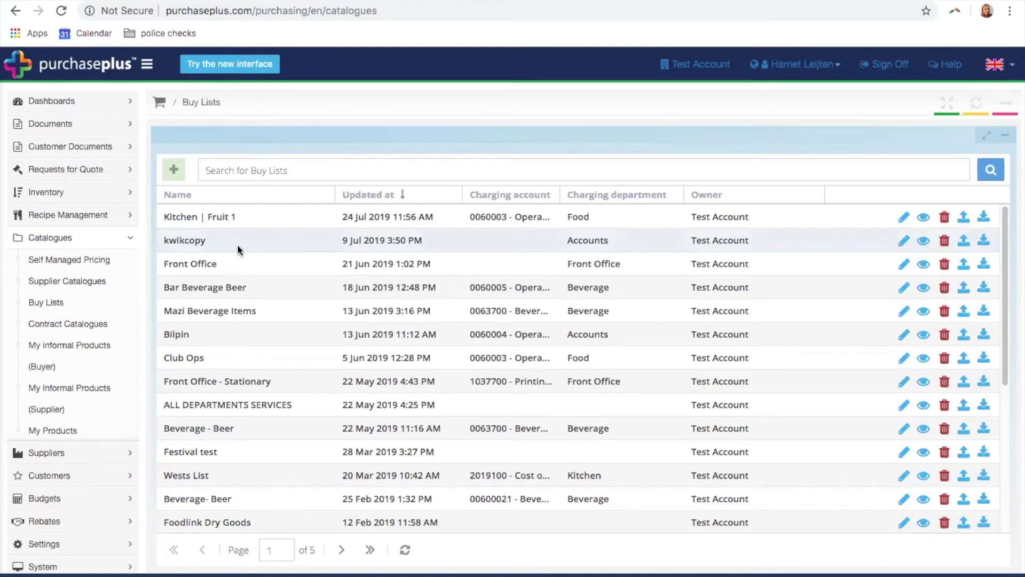
pyautogui.click(170, 178)
pyautogui.click(408, 193)
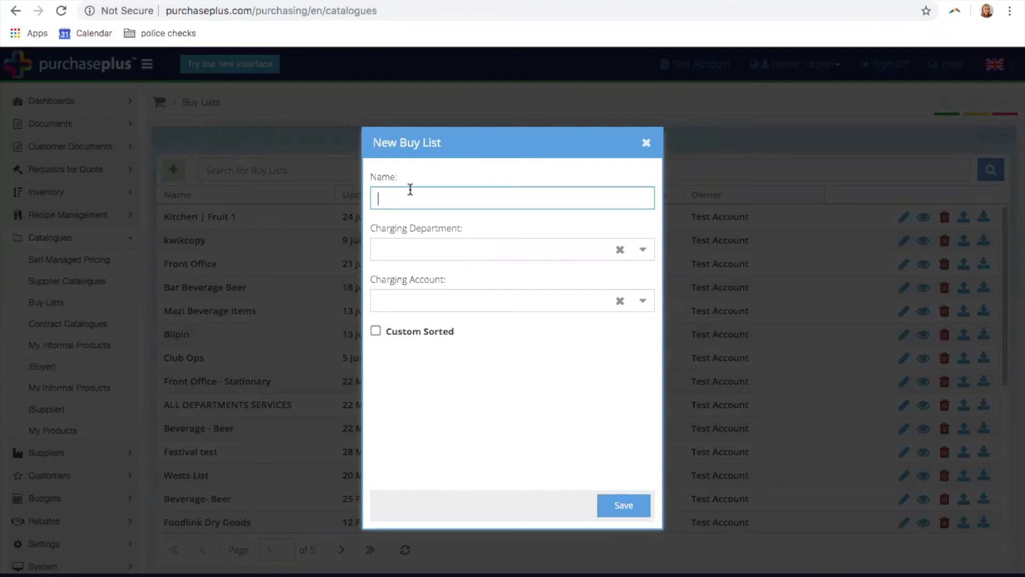
pyautogui.write('Food-')
pyautogui.press('BackSpace')
pyautogui.press('BackSpace')
pyautogui.write('- Fruit & Veg')
pyautogui.click(651, 253)
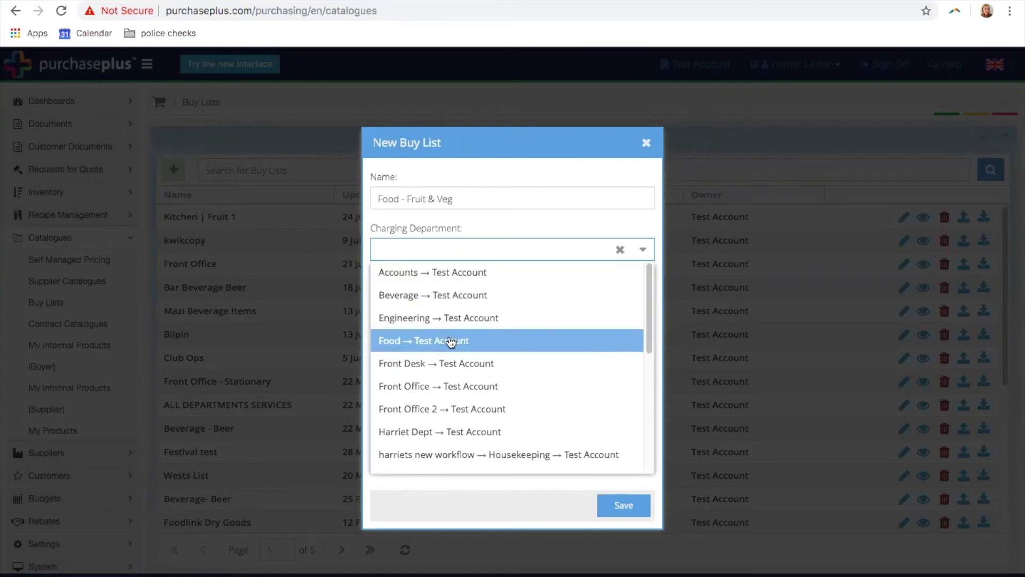
pyautogui.click(446, 340)
pyautogui.click(541, 291)
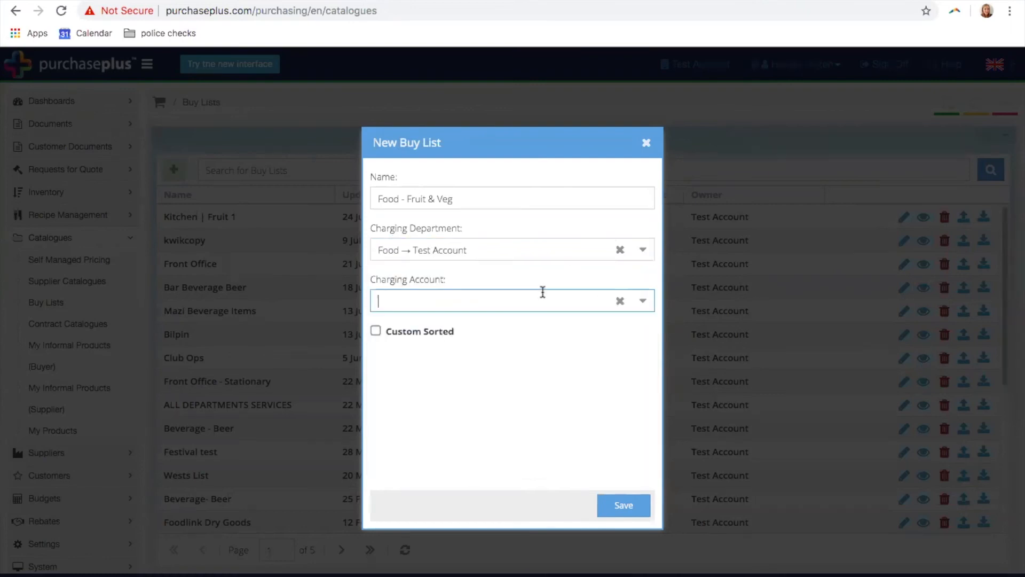
pyautogui.write('food')
pyautogui.moveTo(491, 300); pyautogui.dragTo(248, 298)
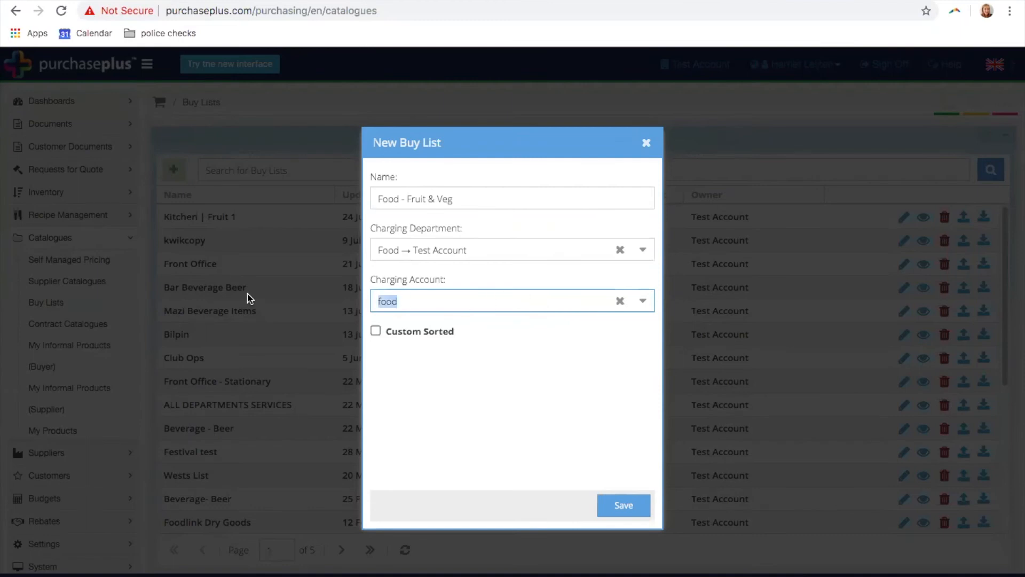
pyautogui.press('BackSpace')
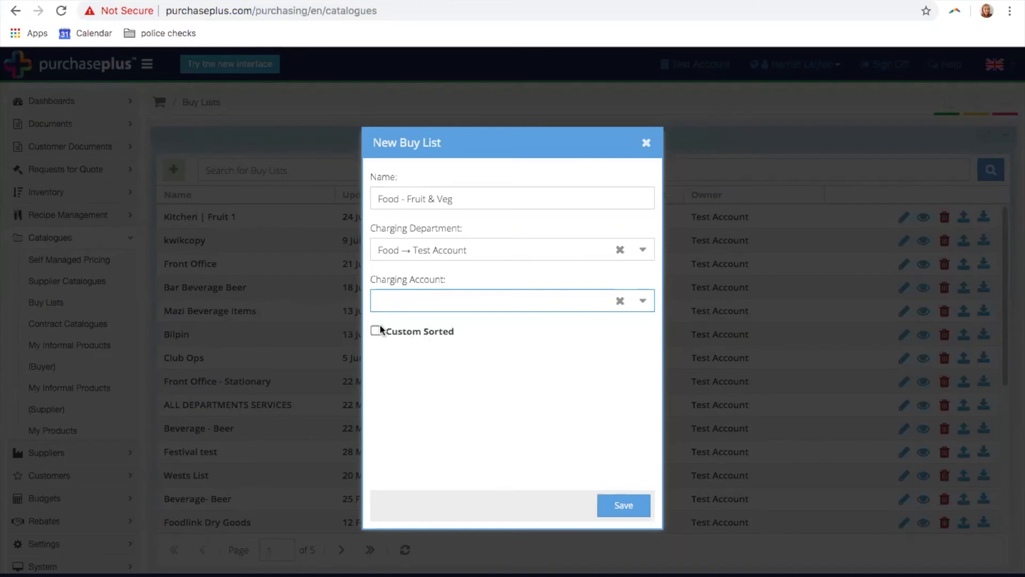
# Save the new buy list, open it and bring up the product picker for its catalogued products
pyautogui.click(618, 507)
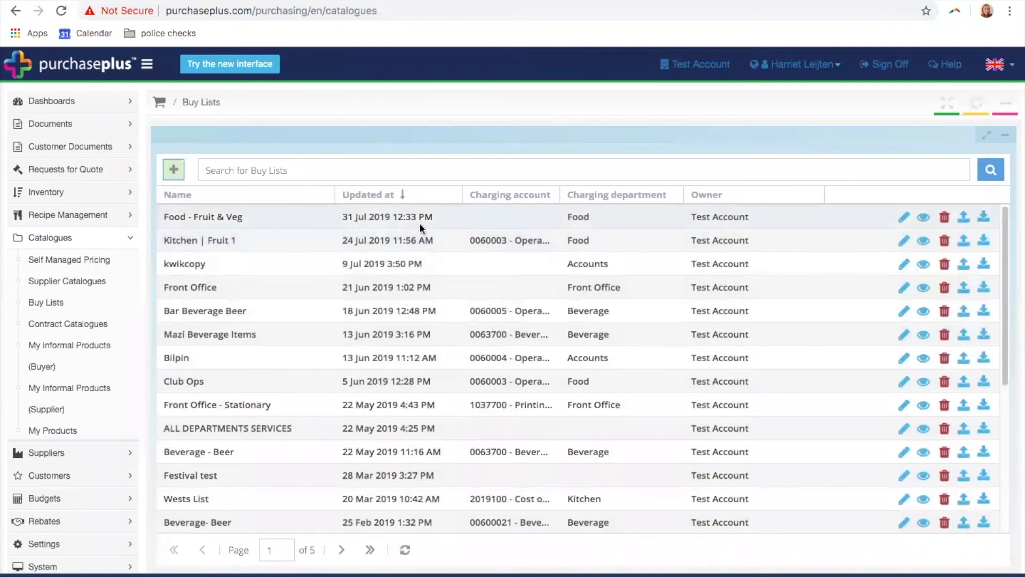
pyautogui.click(923, 219)
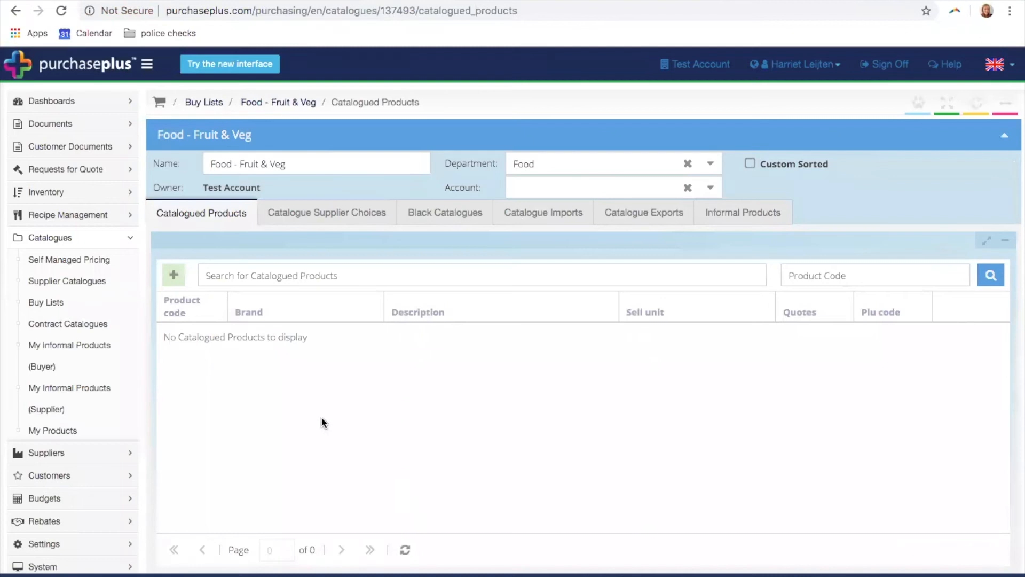
pyautogui.click(172, 274)
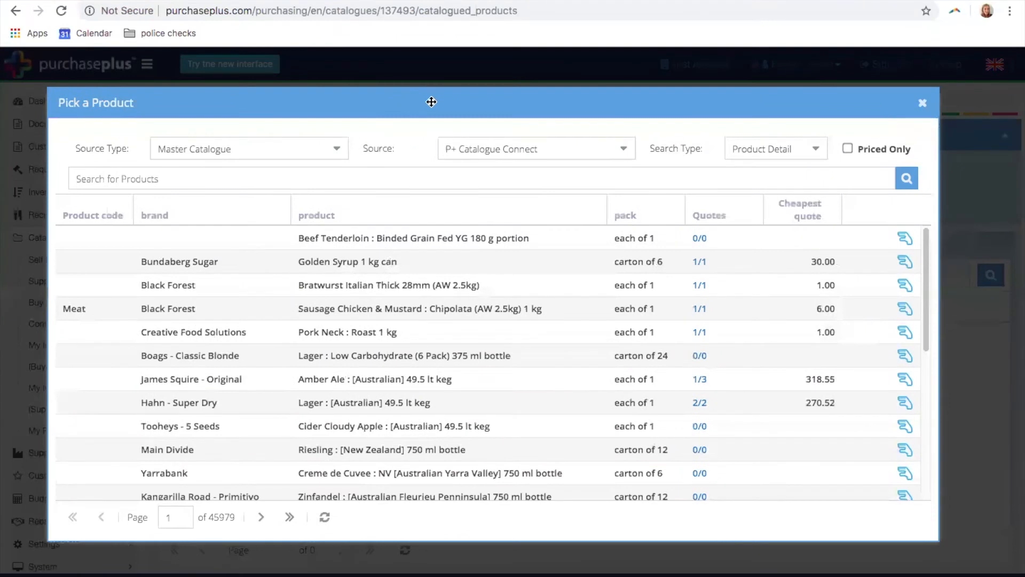
pyautogui.moveTo(430, 101)
pyautogui.mouseDown()
pyautogui.moveTo(448, 103)
pyautogui.moveTo(430, 99)
pyautogui.mouseUp()
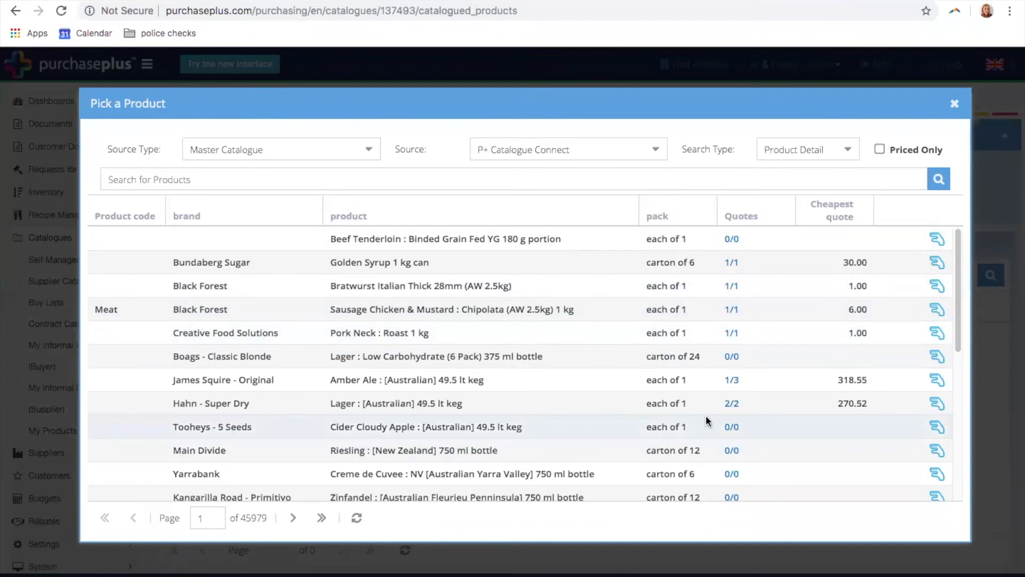
# Restrict the product picker to priced products only and look through the master catalogue results
pyautogui.click(881, 149)
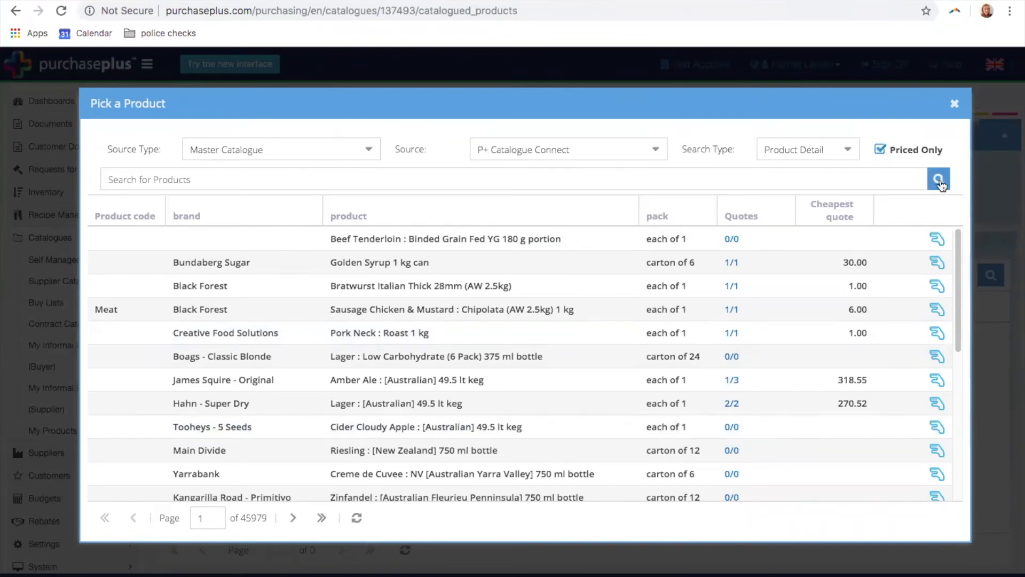
pyautogui.click(939, 181)
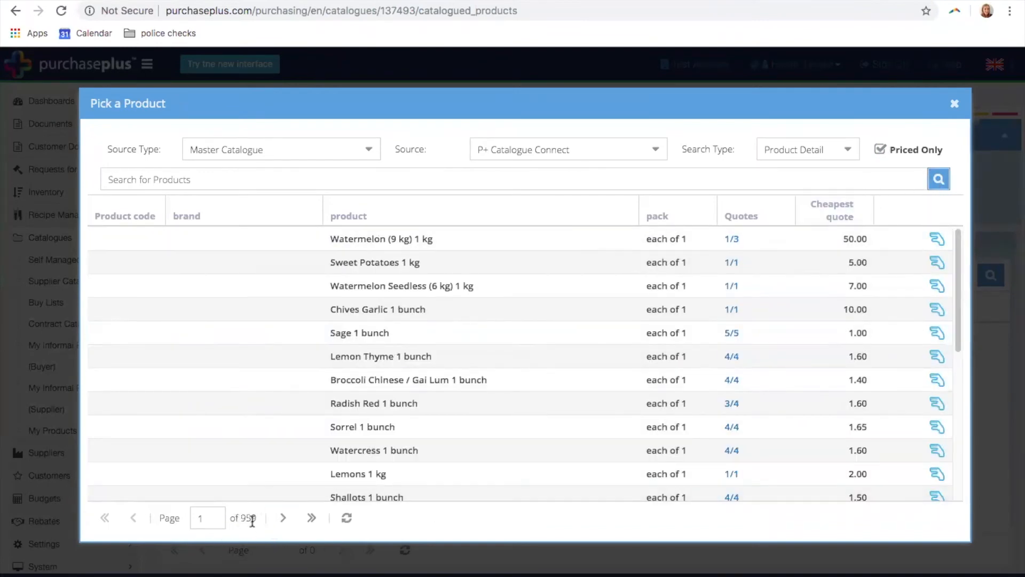
pyautogui.scroll(-5, 597, 395)
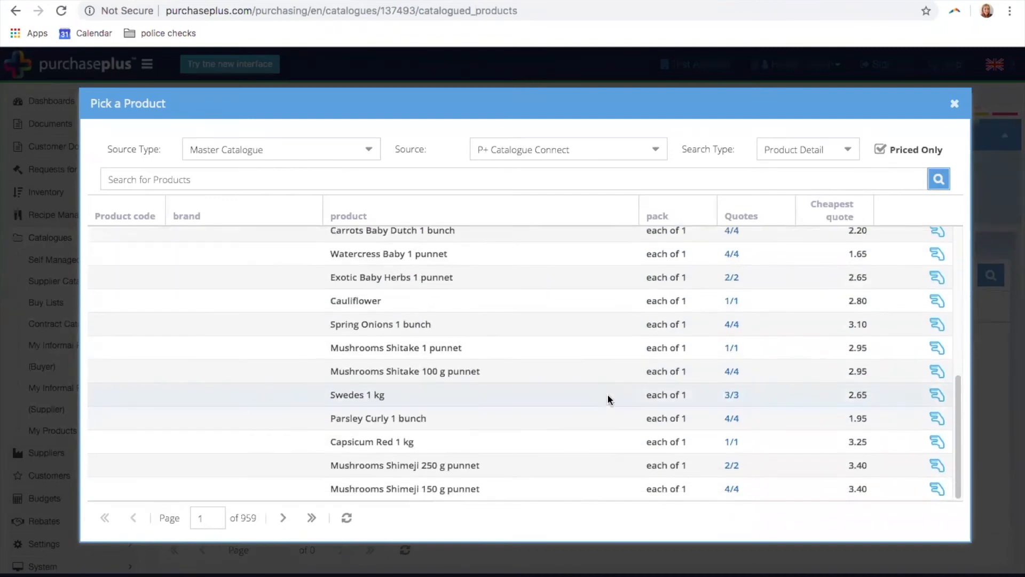
pyautogui.scroll(5, 603, 395)
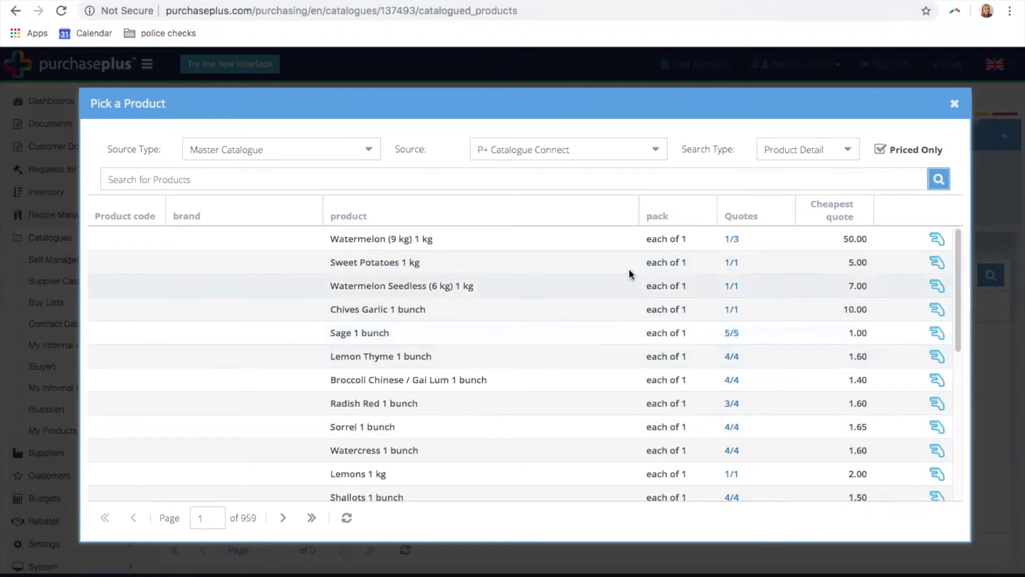
# Search the master catalogue for mint bunch and review the suppliers' quoted prices for Mint 1 bunch
pyautogui.click(546, 179)
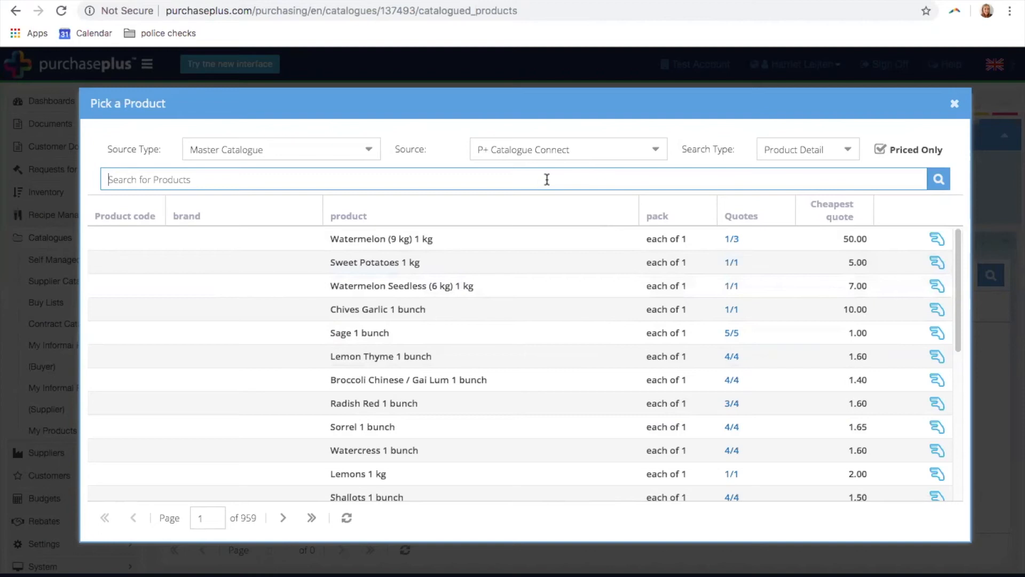
pyautogui.write('mint')
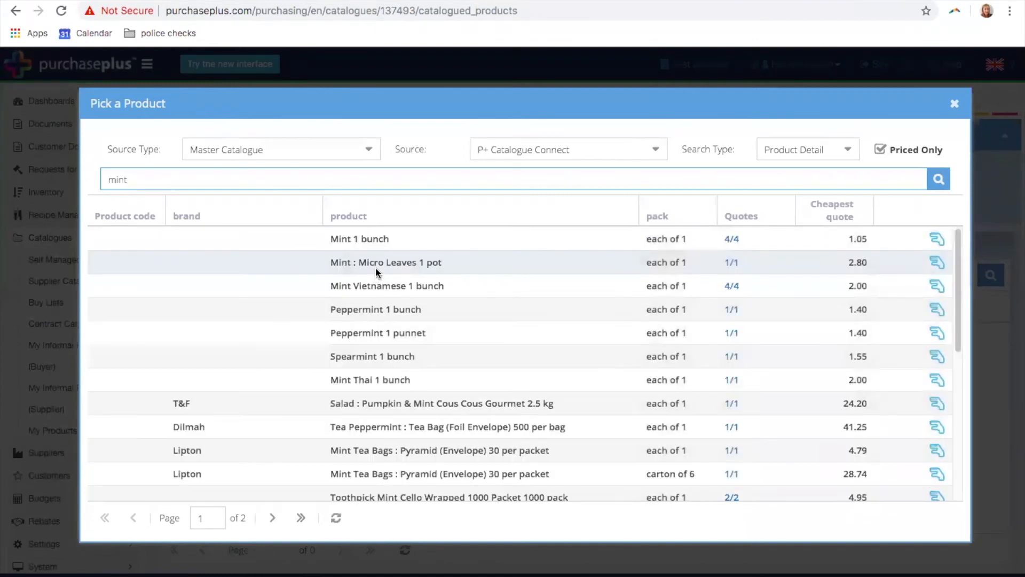
pyautogui.write('bunch')
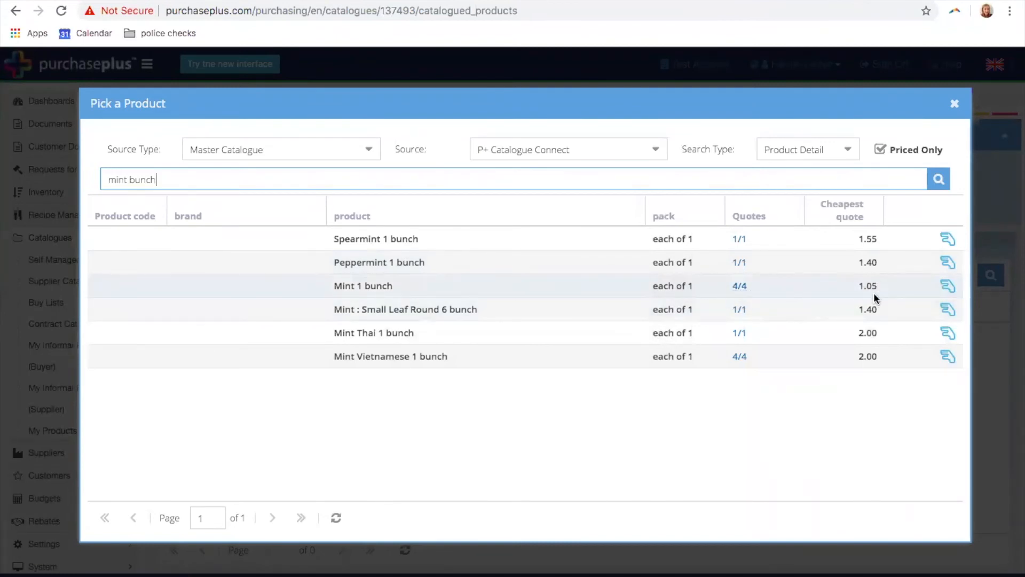
pyautogui.click(738, 287)
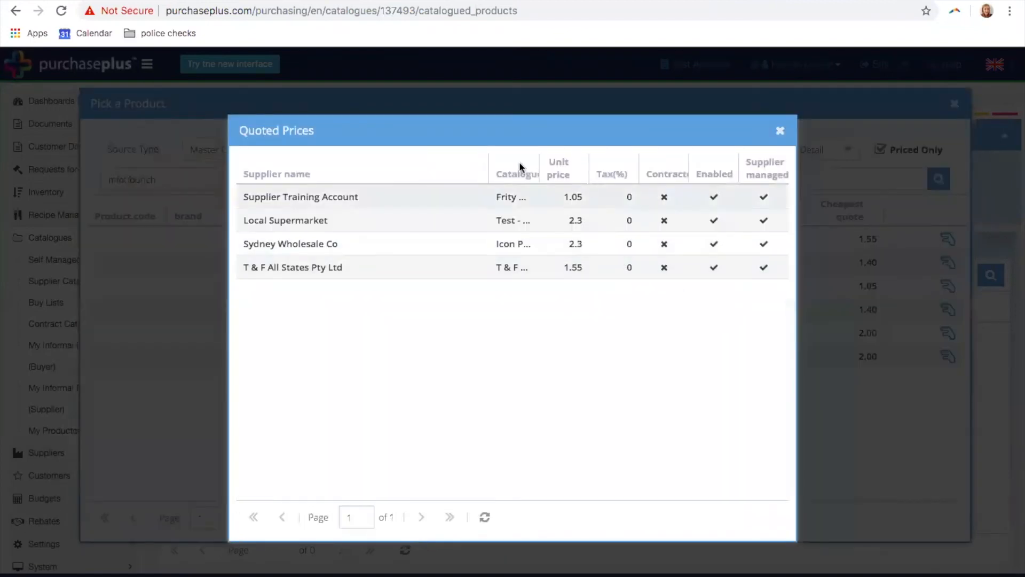
pyautogui.moveTo(487, 168); pyautogui.dragTo(419, 181)
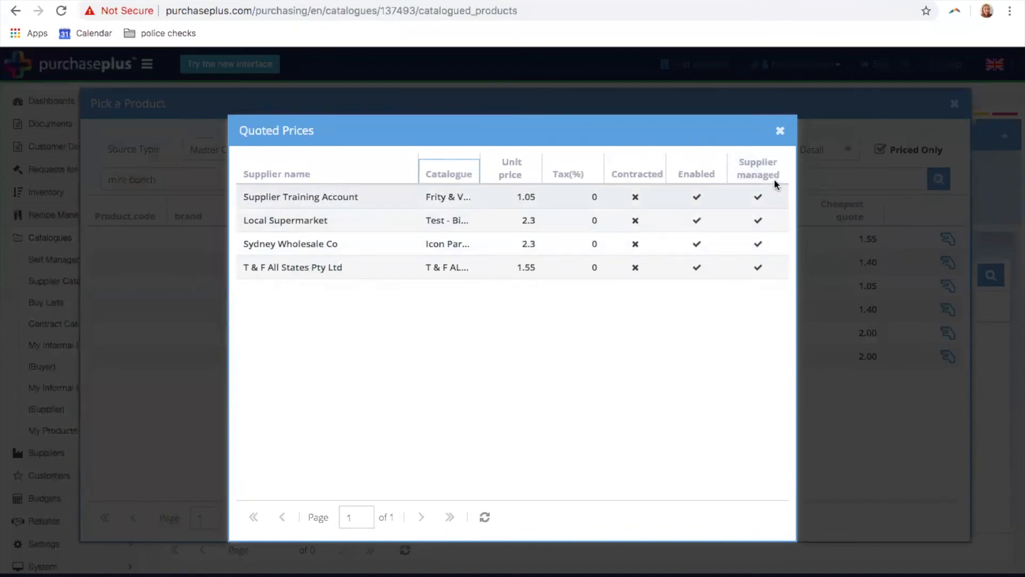
pyautogui.click(780, 130)
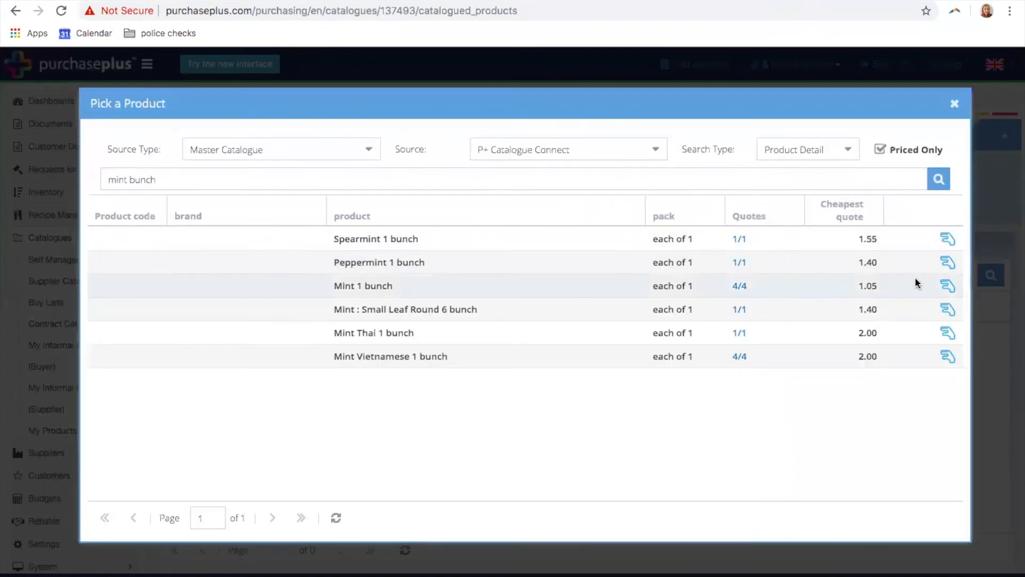
# Add Mint 1 bunch, Mint Vietnamese 1 bunch and, with the search cleared, Sage 1 bunch to the buy list
pyautogui.click(948, 288)
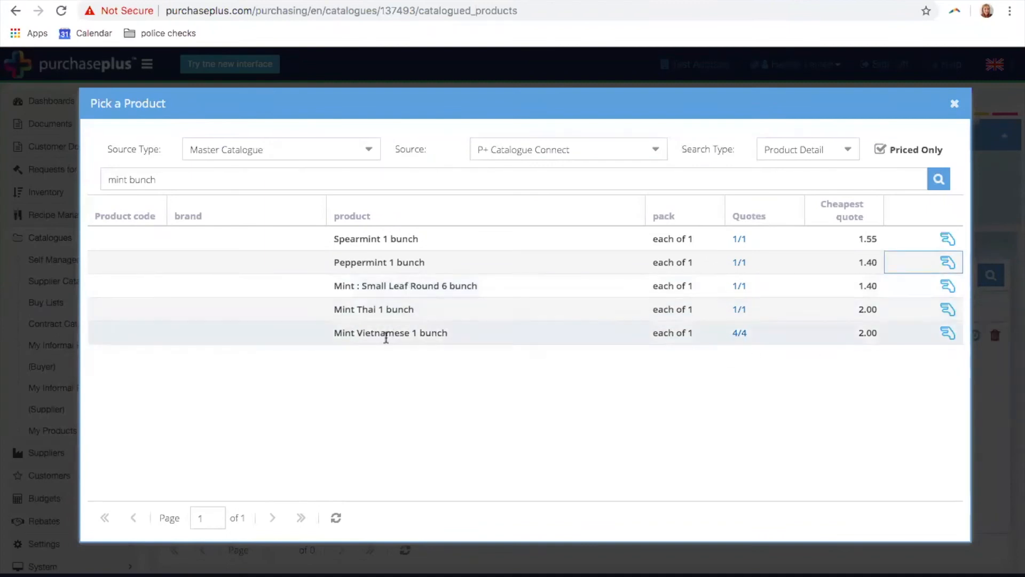
pyautogui.click(949, 333)
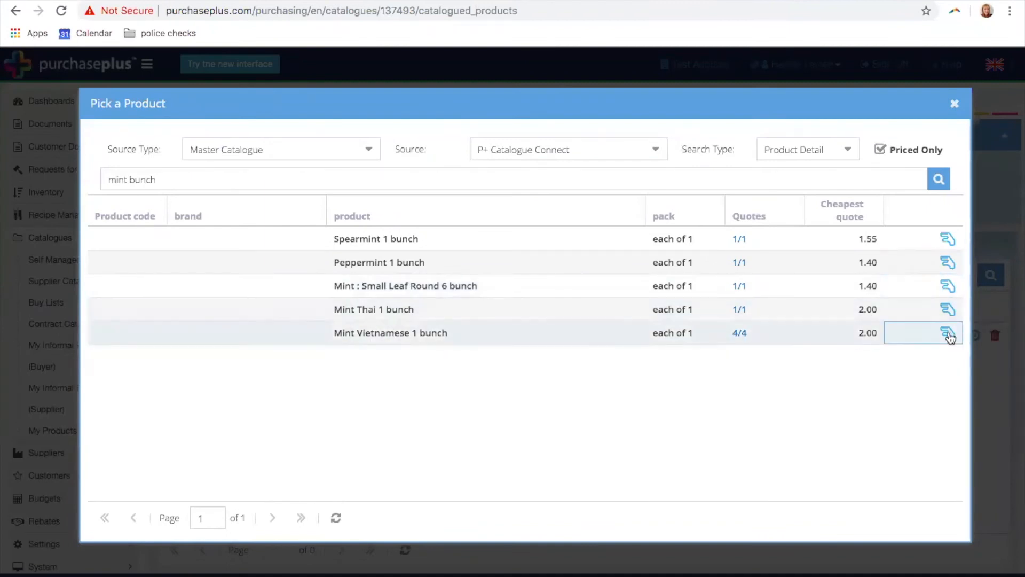
pyautogui.moveTo(184, 181); pyautogui.dragTo(8, 174)
pyautogui.moveTo(224, 181); pyautogui.dragTo(92, 174)
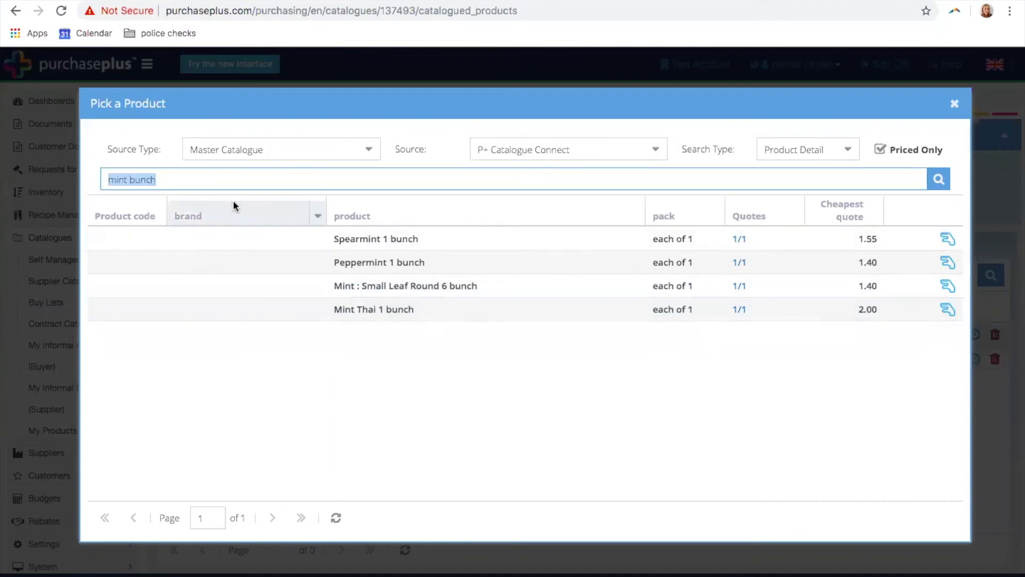
pyautogui.press('BackSpace')
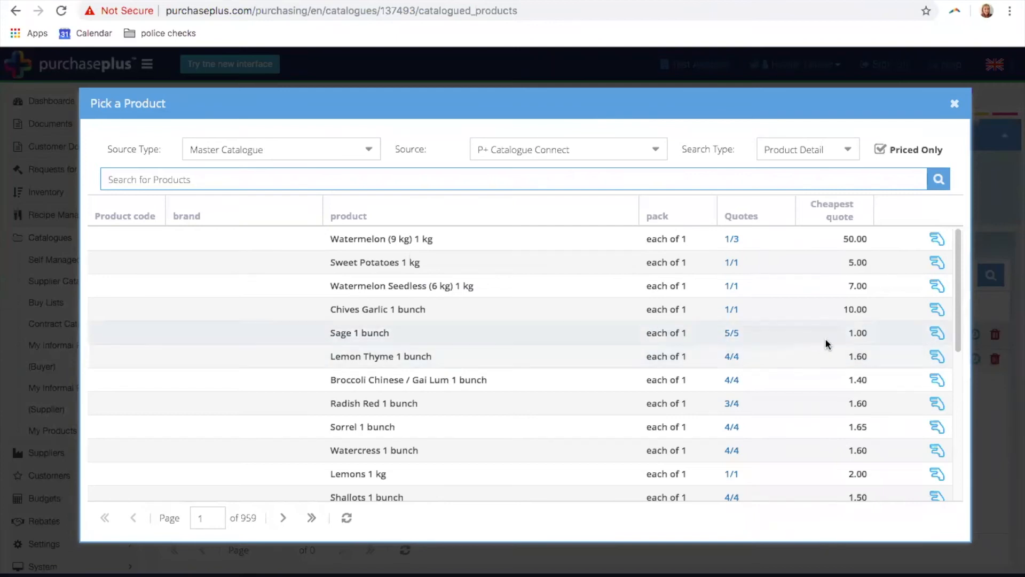
pyautogui.click(929, 332)
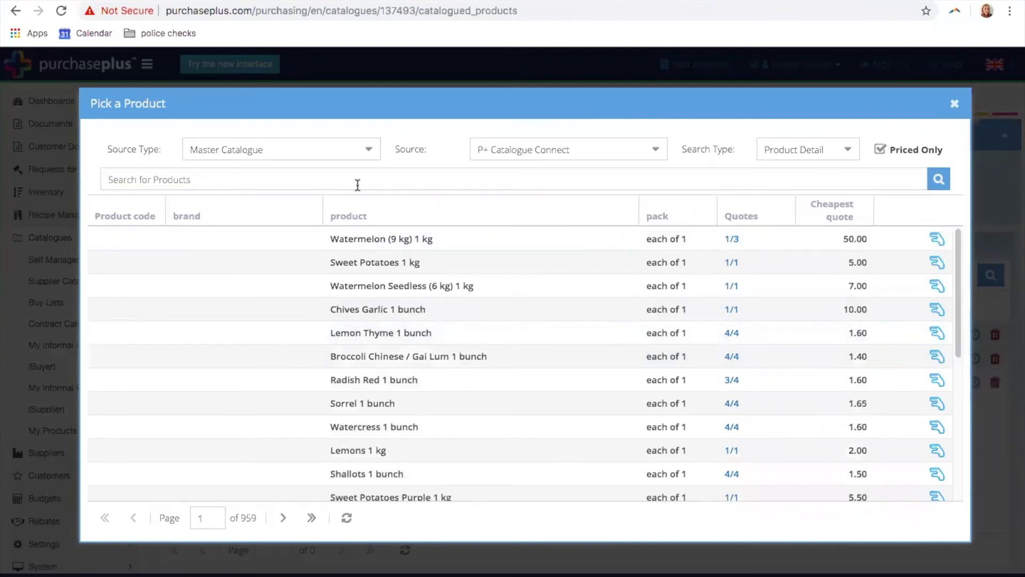
# Set the product picker's source type to My Suppliers and its source to Zeus Wholesale
pyautogui.click(435, 134)
pyautogui.click(369, 152)
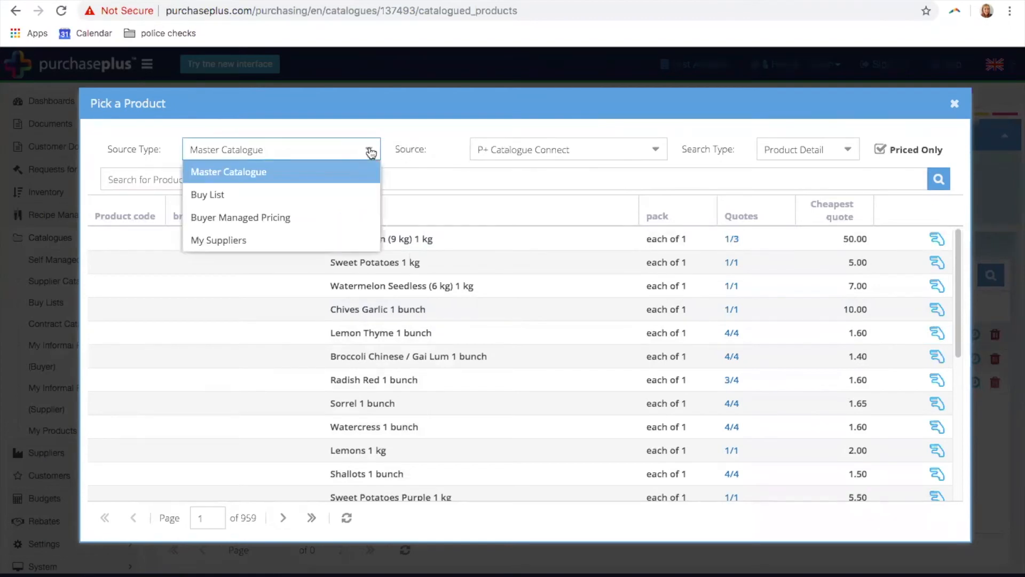
pyautogui.click(248, 242)
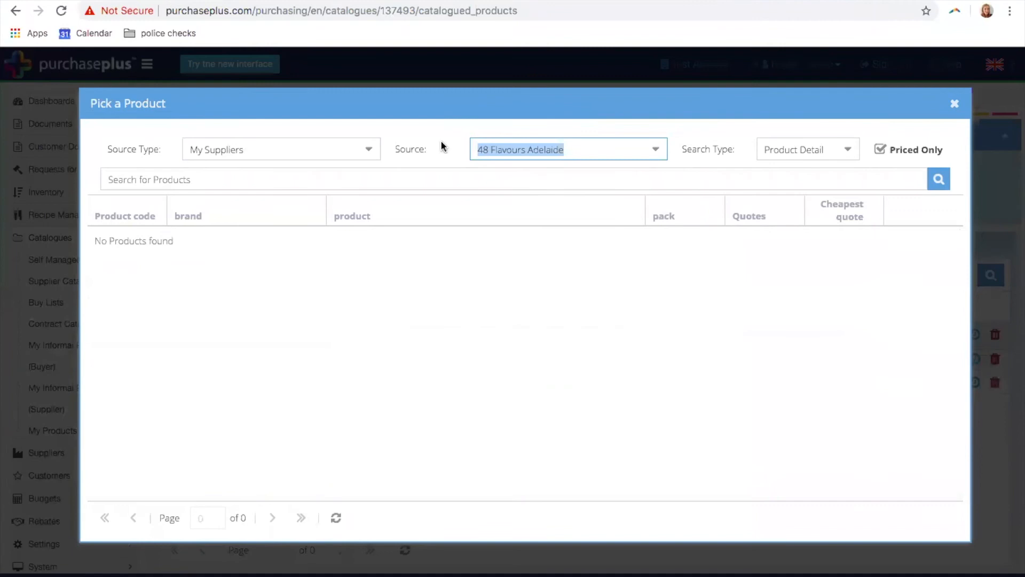
pyautogui.write('zeus')
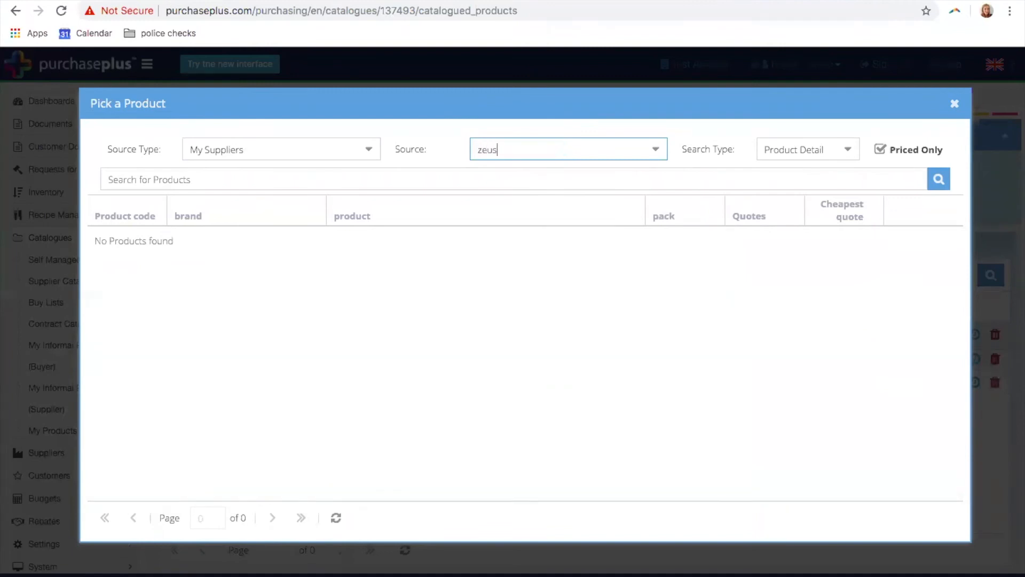
pyautogui.click(523, 195)
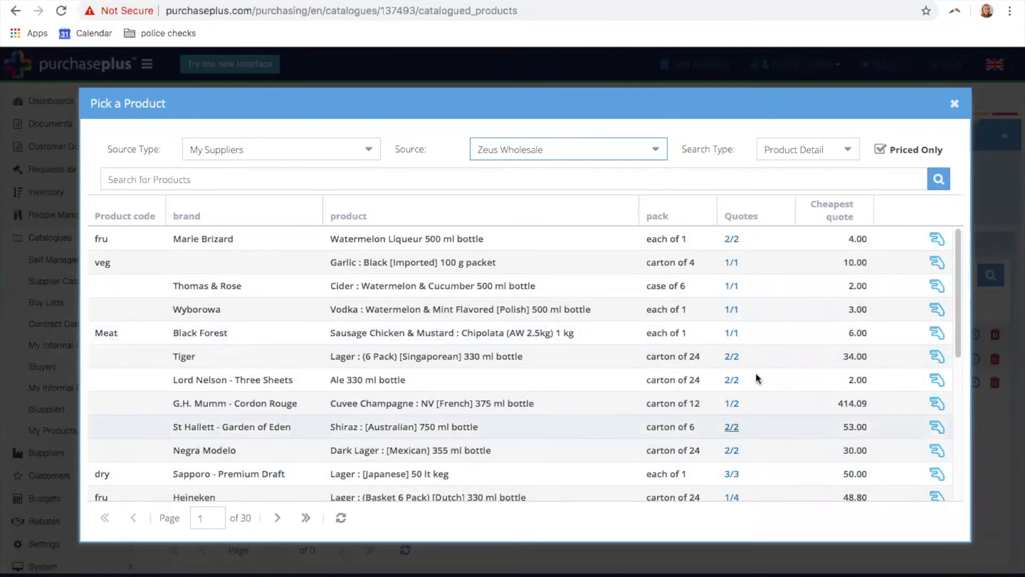
pyautogui.moveTo(957, 262)
pyautogui.mouseDown()
pyautogui.moveTo(965, 374)
pyautogui.moveTo(957, 256)
pyautogui.mouseUp()
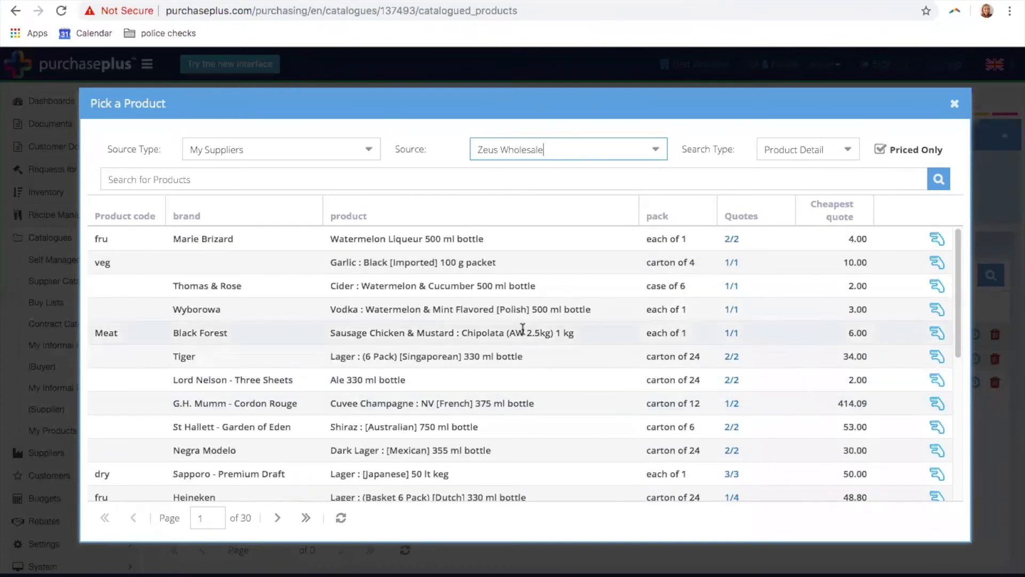
# Search Zeus Wholesale's products for lemon and add Lemons Medium 1 kg to the buy list
pyautogui.click(224, 171)
pyautogui.write('lemon')
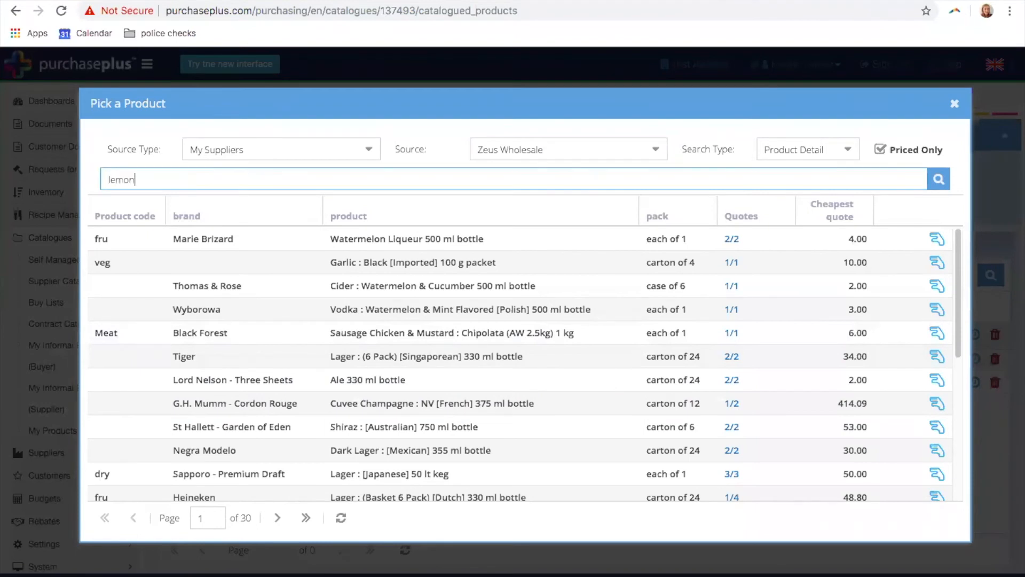
pyautogui.press('Return')
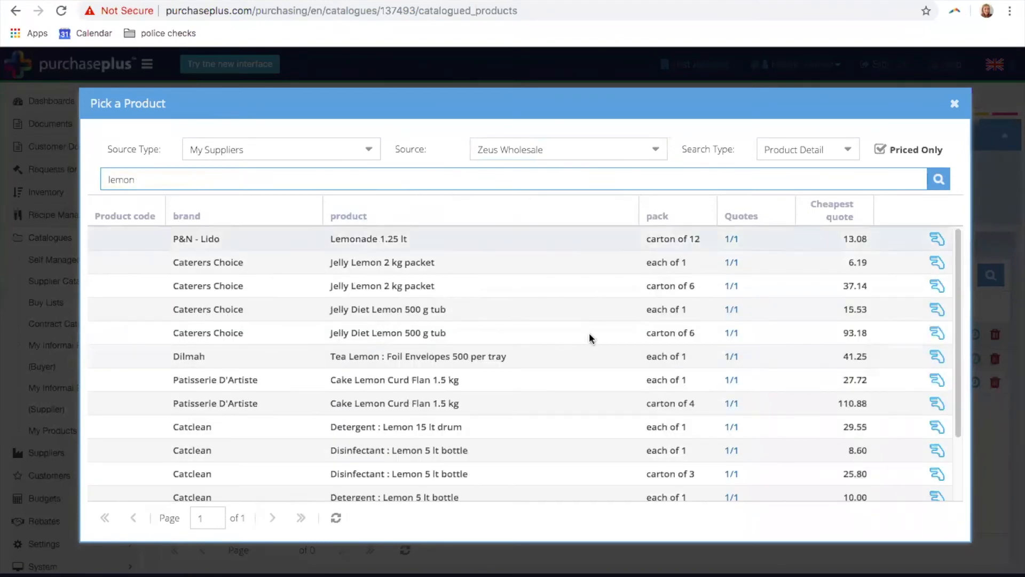
pyautogui.scroll(-3, 490, 361)
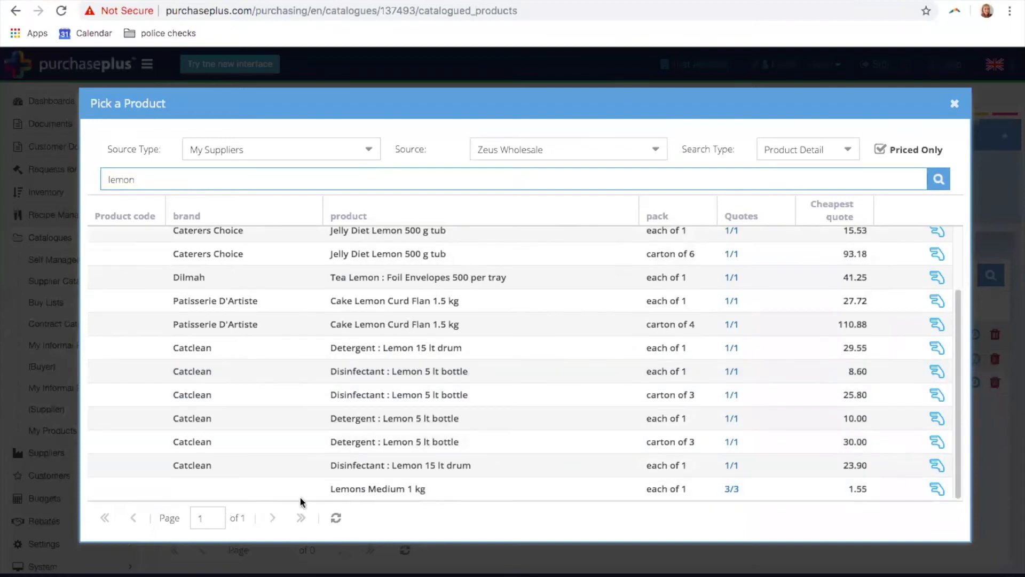
pyautogui.click(940, 488)
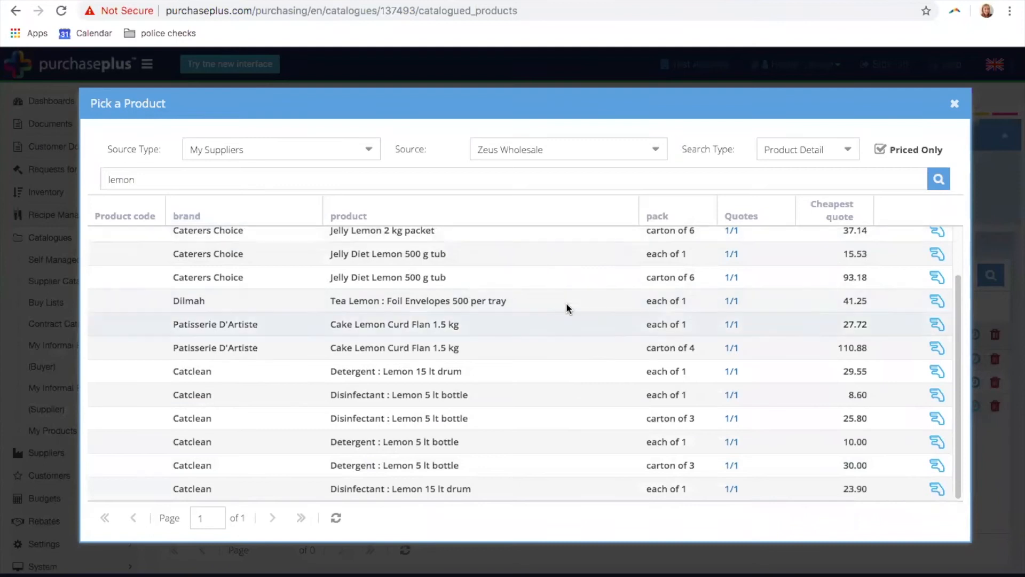
# Search Zeus Wholesale's products for pineapple and add Pineapples : Bethonga Gold #10 1 case and Caterers Choice Jelly Pineapple 2 kg packet, each of 1
pyautogui.scroll(2, 566, 302)
pyautogui.moveTo(279, 178); pyautogui.dragTo(5, 172)
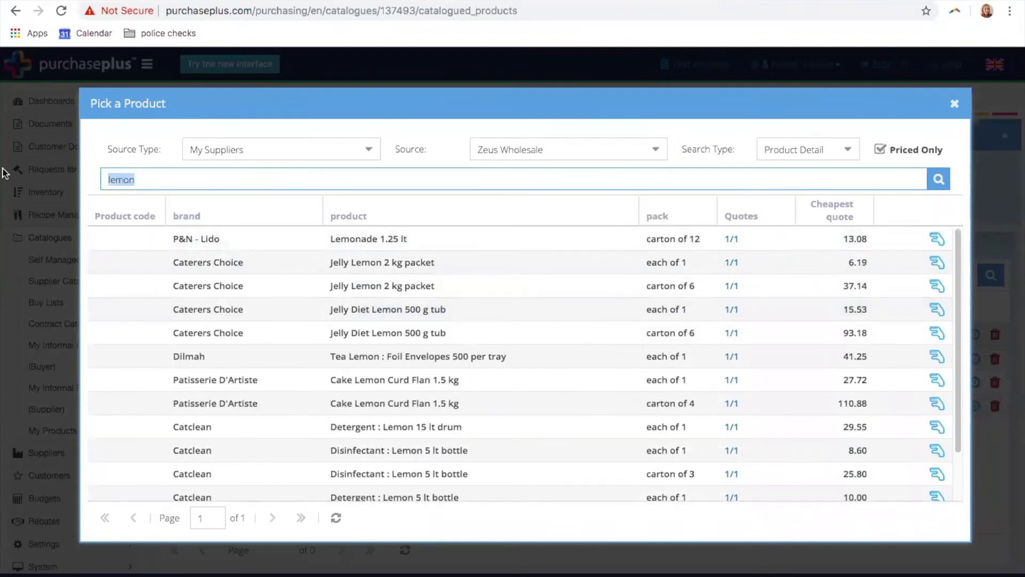
pyautogui.write('pineapple')
pyautogui.press('Return')
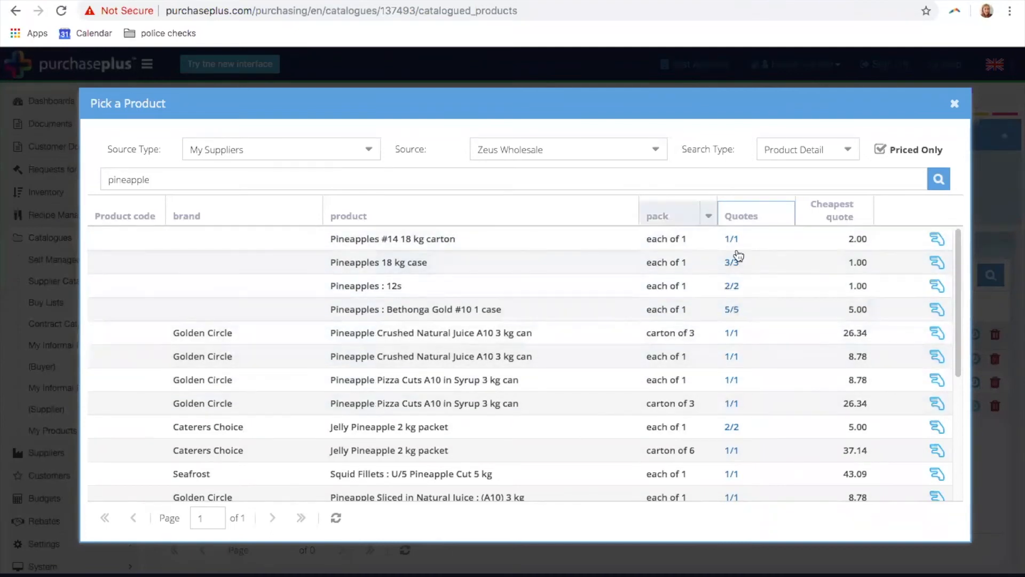
pyautogui.moveTo(557, 149); pyautogui.dragTo(473, 142)
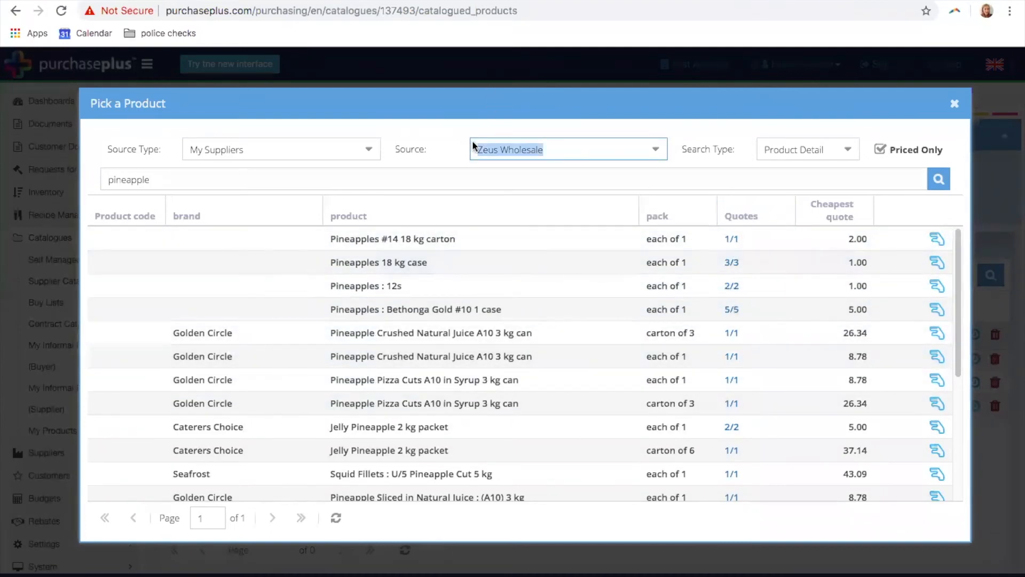
pyautogui.click(717, 139)
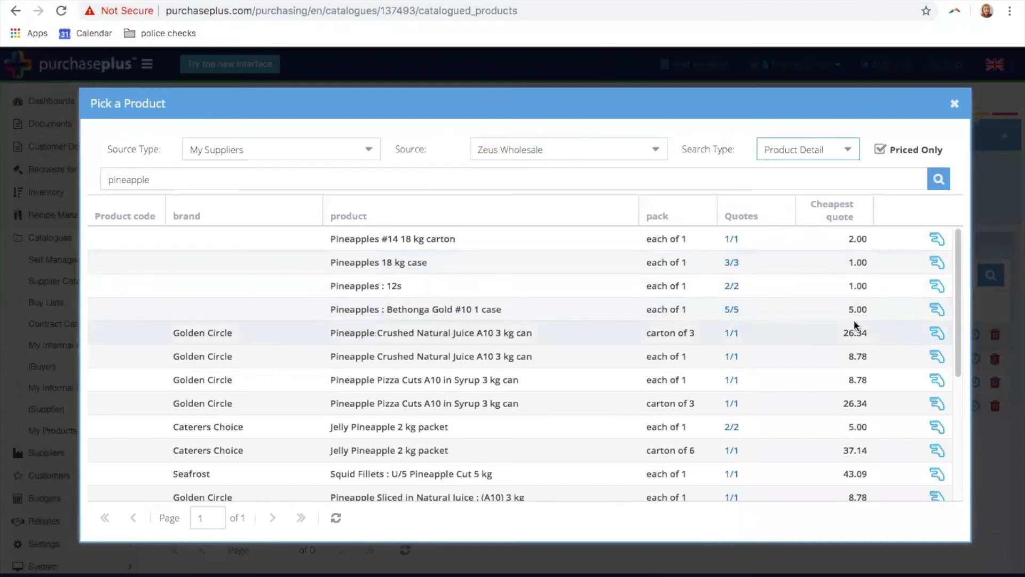
pyautogui.click(935, 310)
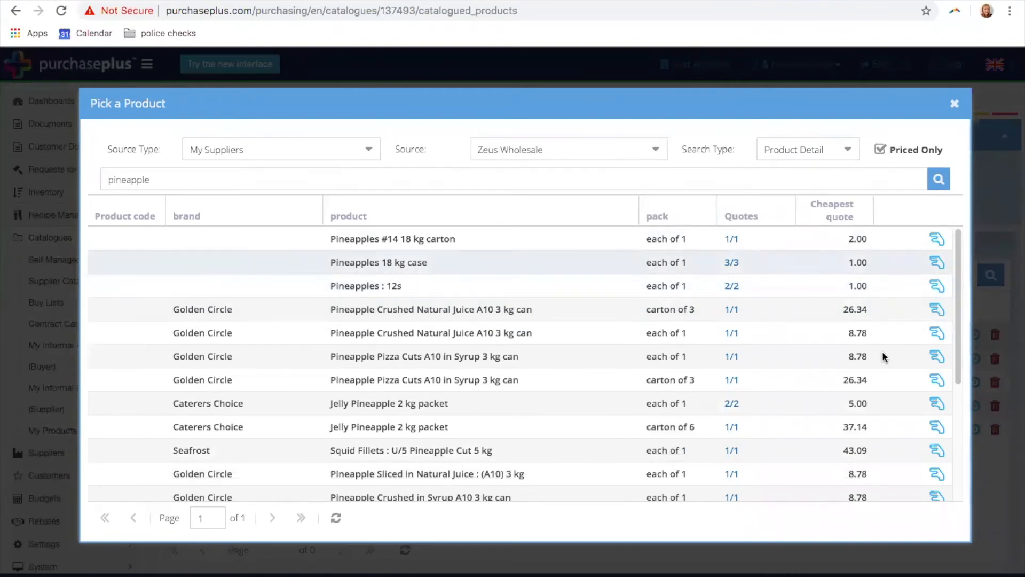
pyautogui.click(936, 404)
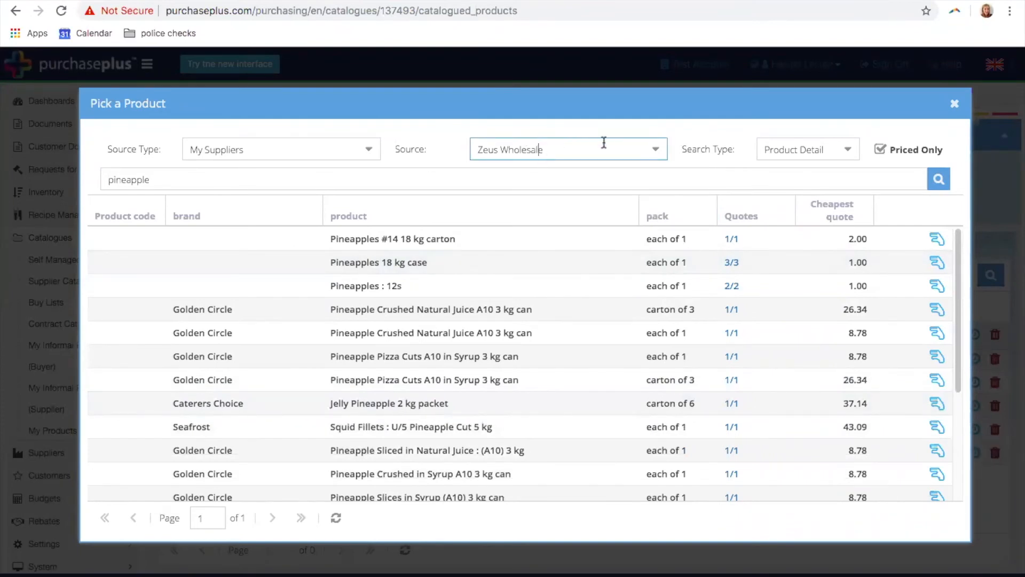
# Try the suppliers Allan's Eggs and ALM On Premise - NSW as source with the search cleared, and close the product picker
pyautogui.click(653, 151)
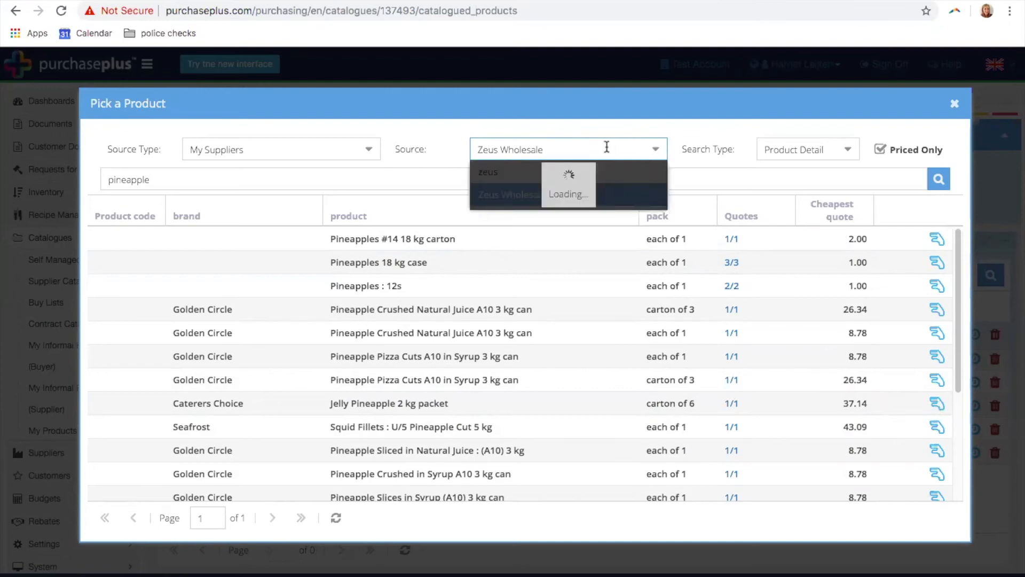
pyautogui.moveTo(663, 183); pyautogui.dragTo(653, 226)
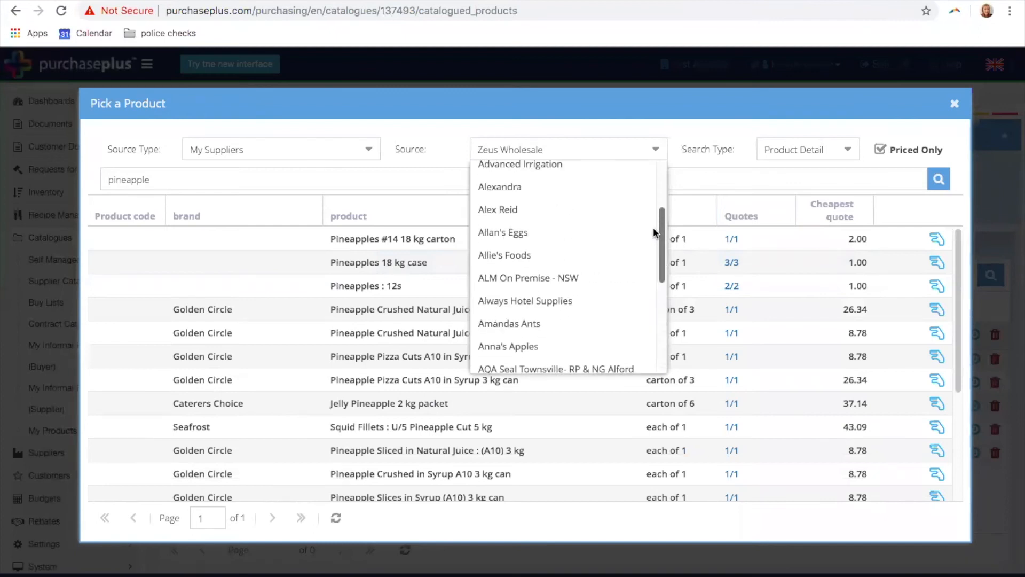
pyautogui.click(512, 253)
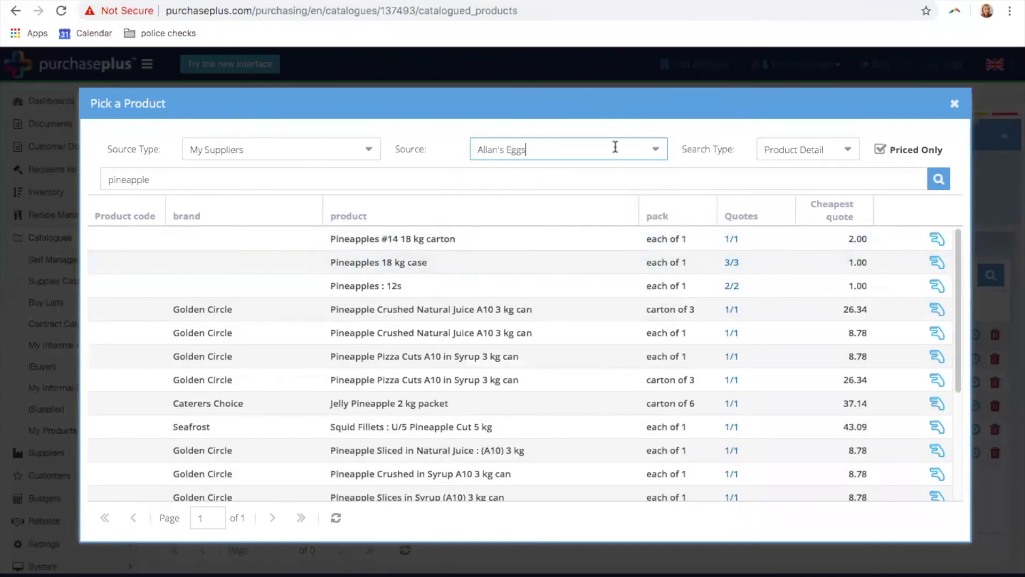
pyautogui.doubleClick(186, 183)
pyautogui.press('BackSpace')
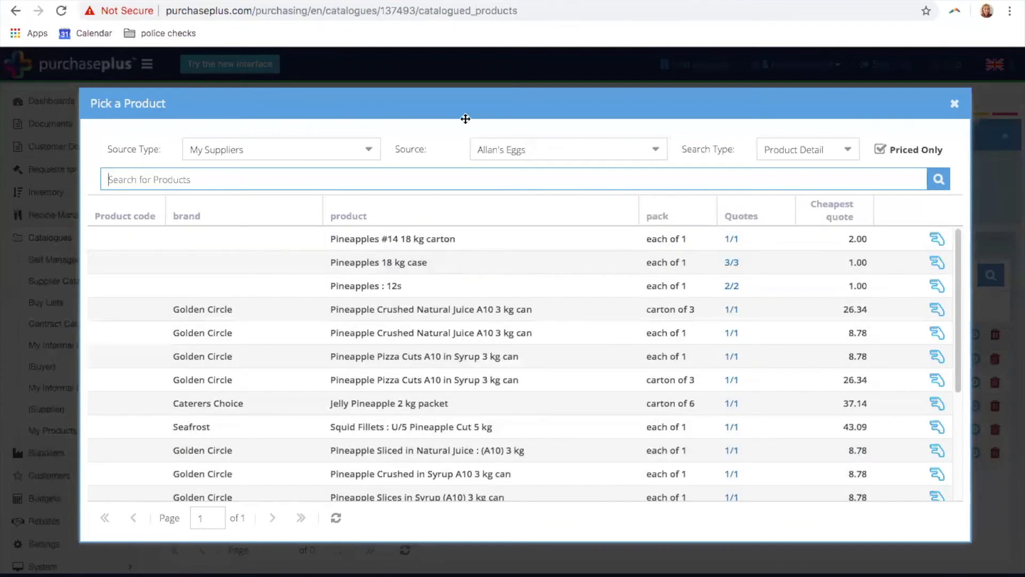
pyautogui.click(660, 151)
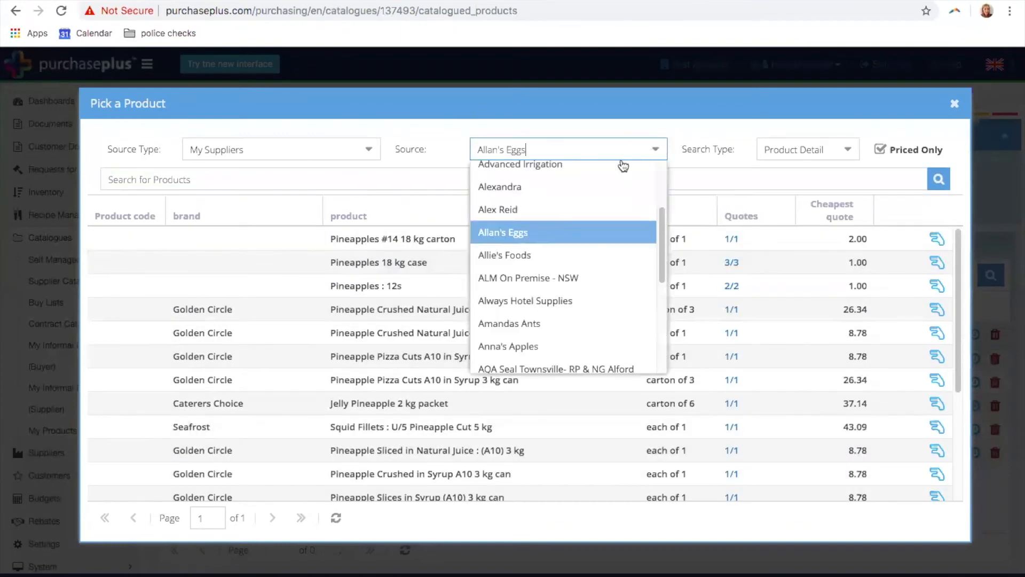
pyautogui.click(563, 285)
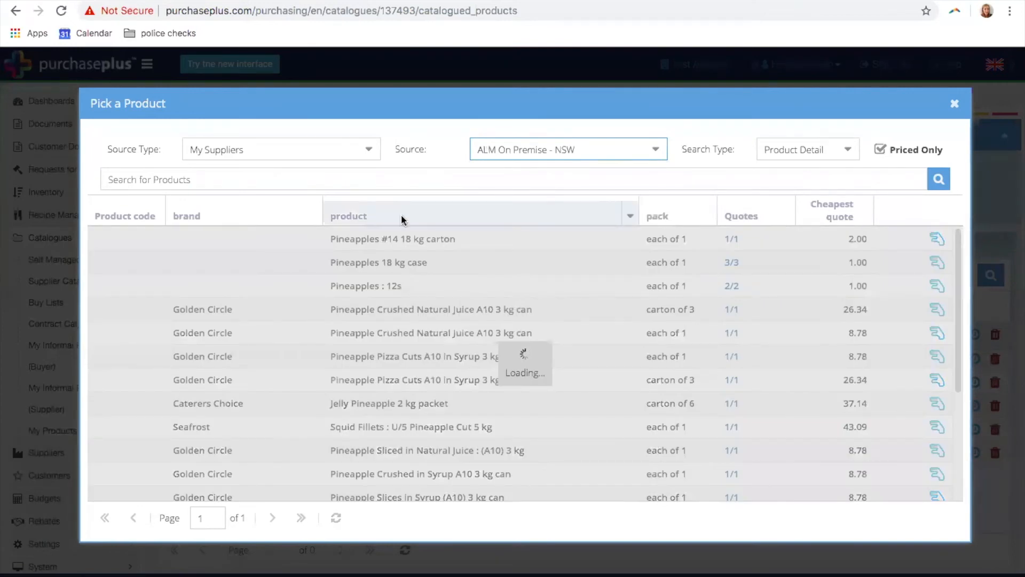
pyautogui.click(214, 179)
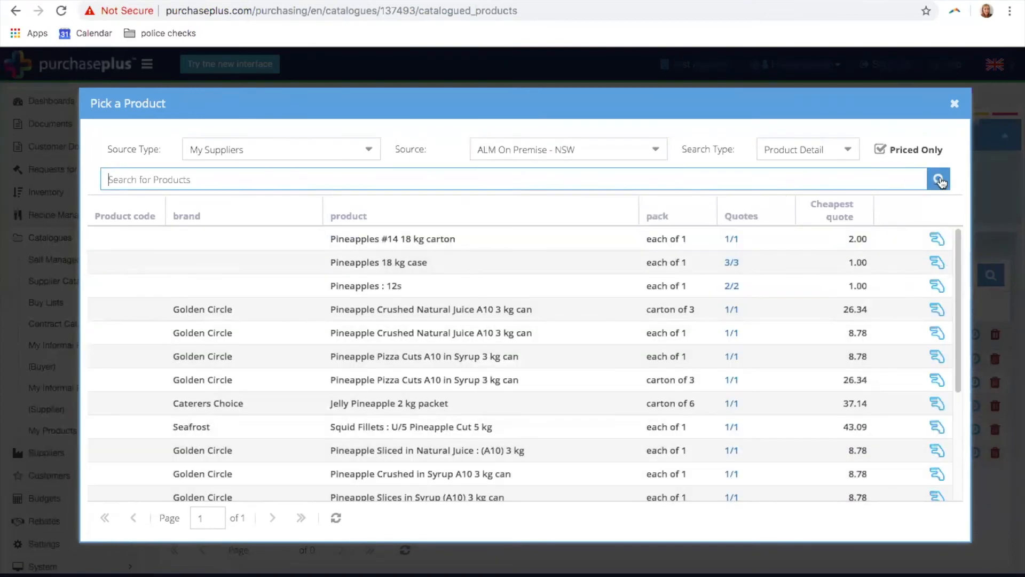
pyautogui.click(937, 179)
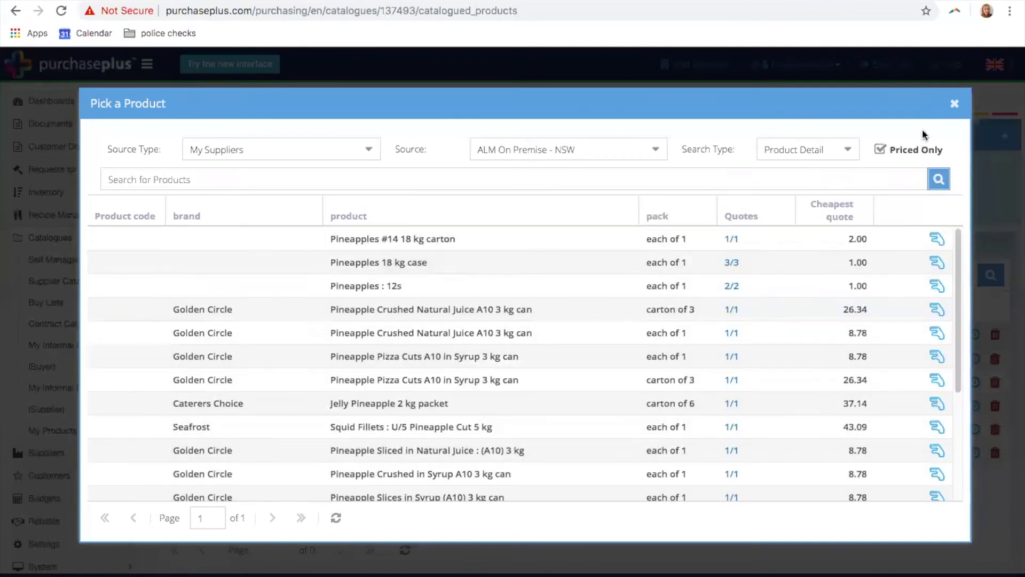
pyautogui.click(954, 103)
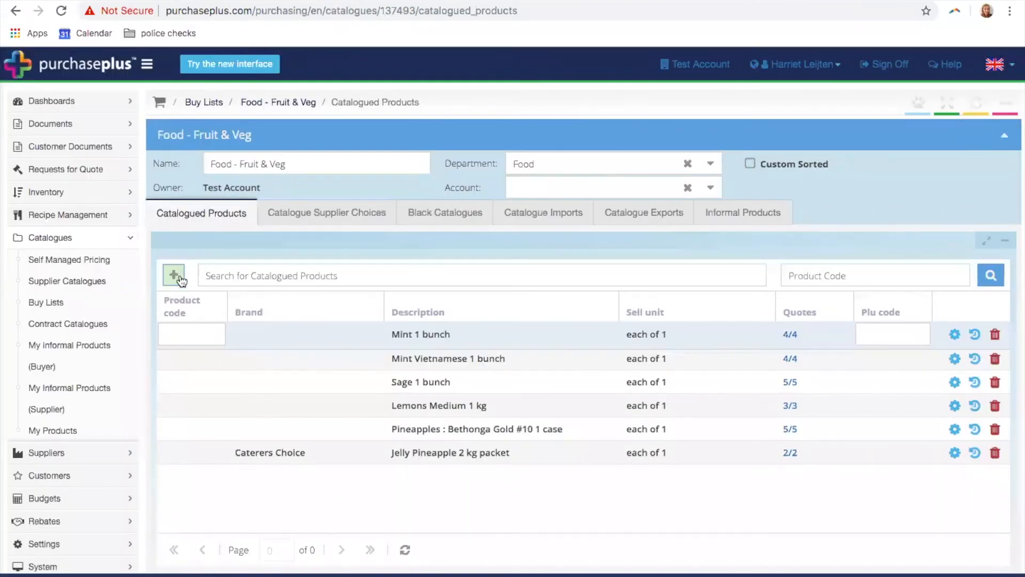
# Reopen the product picker for the buy list and set its source type to My Suppliers and its source to ALM On Premise - NSW
pyautogui.click(174, 276)
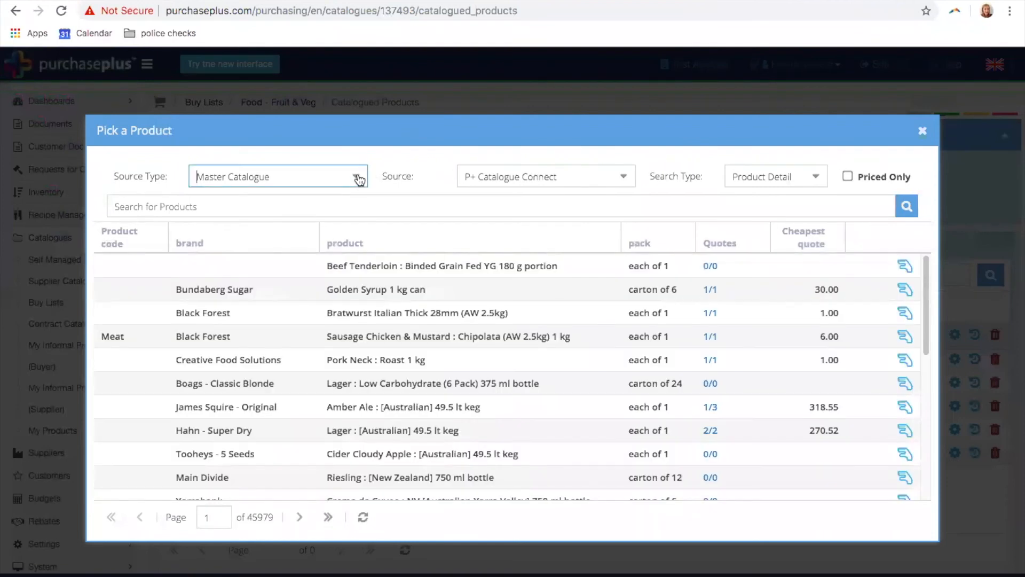
pyautogui.click(357, 180)
pyautogui.click(274, 269)
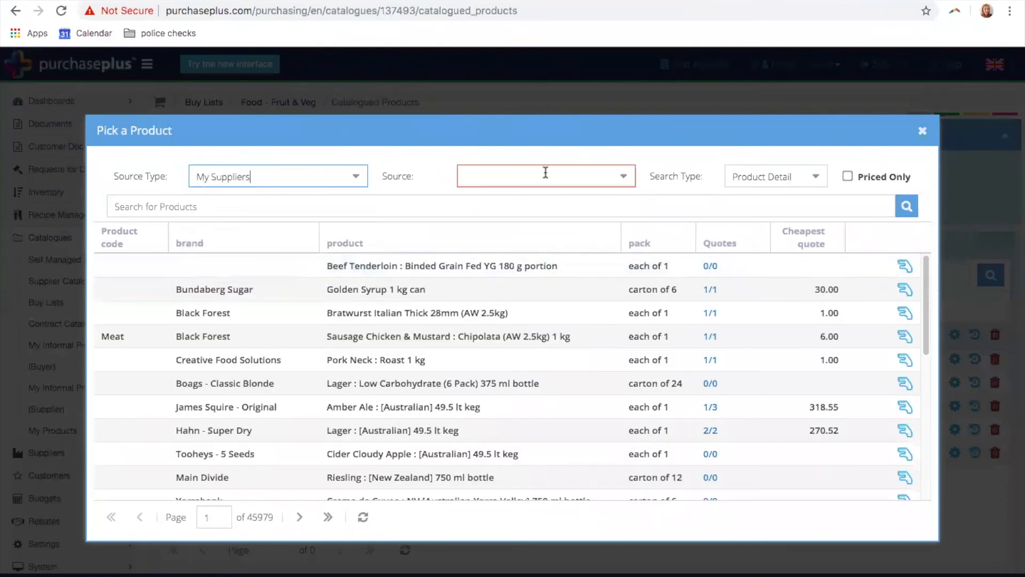
pyautogui.moveTo(587, 179); pyautogui.dragTo(371, 181)
pyautogui.write('alm')
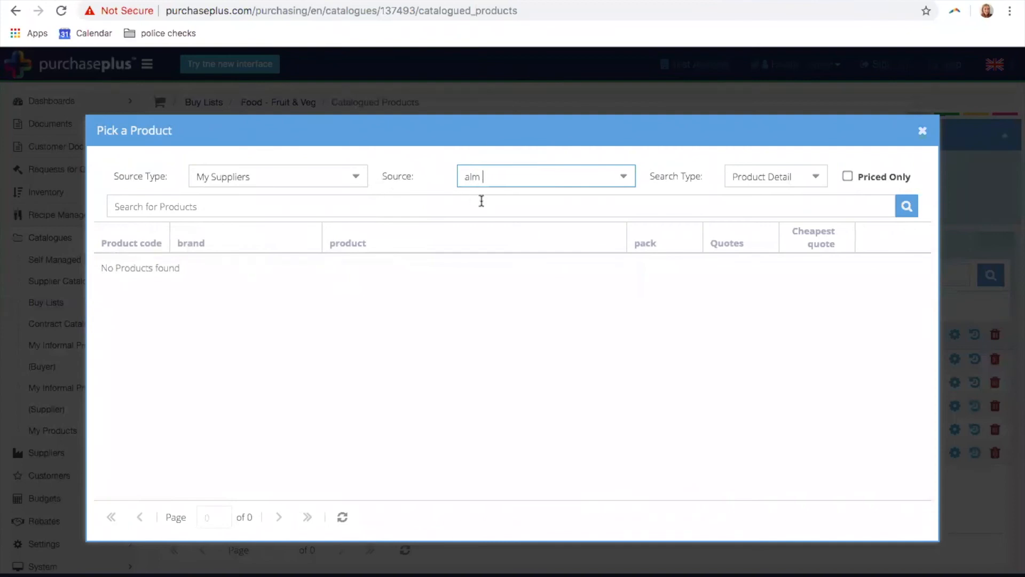
pyautogui.click(489, 204)
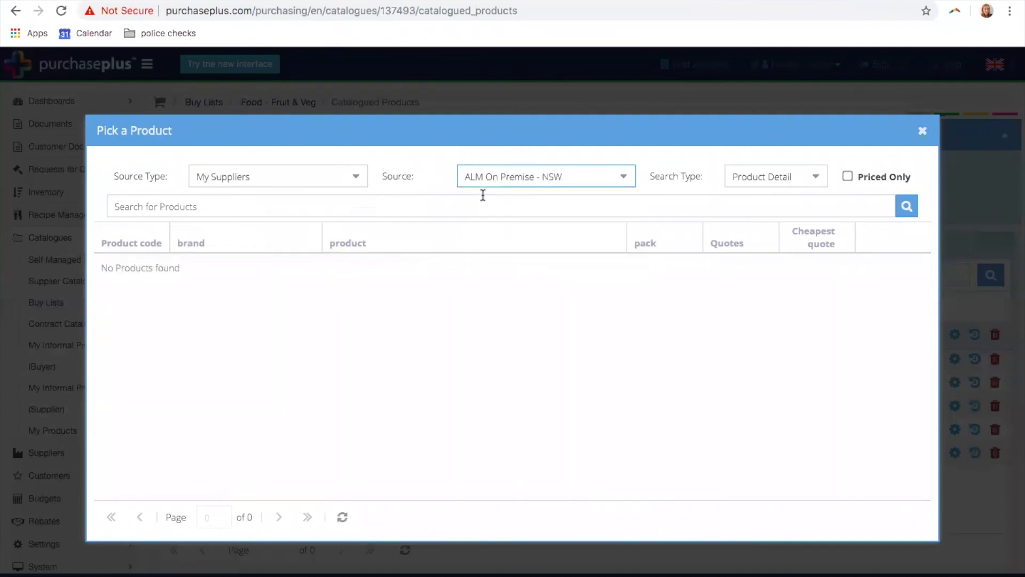
# Browse the supplier list and change the product picker's source to Bidfood Australia Ltd - Sydney (2210)
pyautogui.click(630, 178)
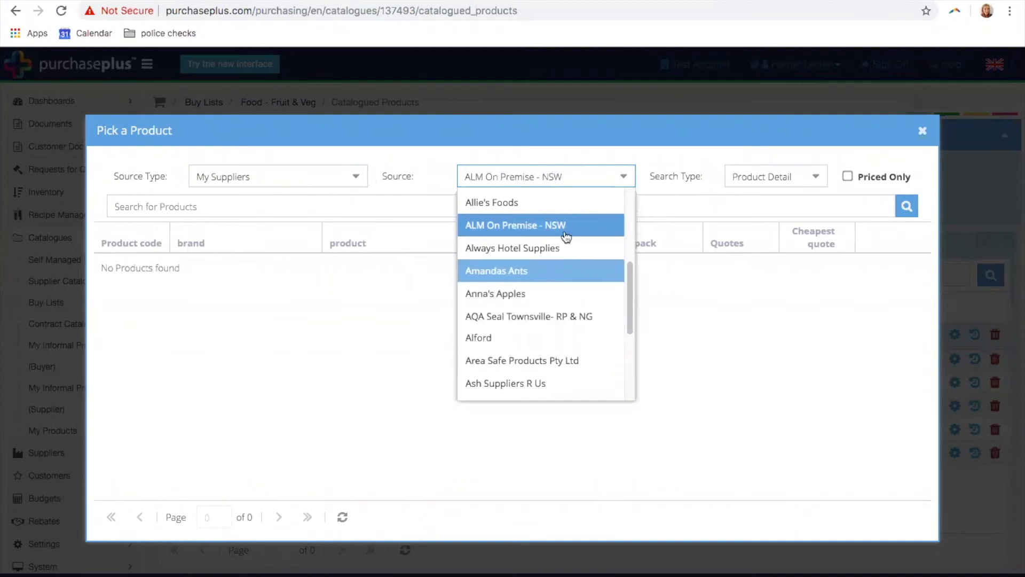
pyautogui.moveTo(581, 174); pyautogui.dragTo(389, 170)
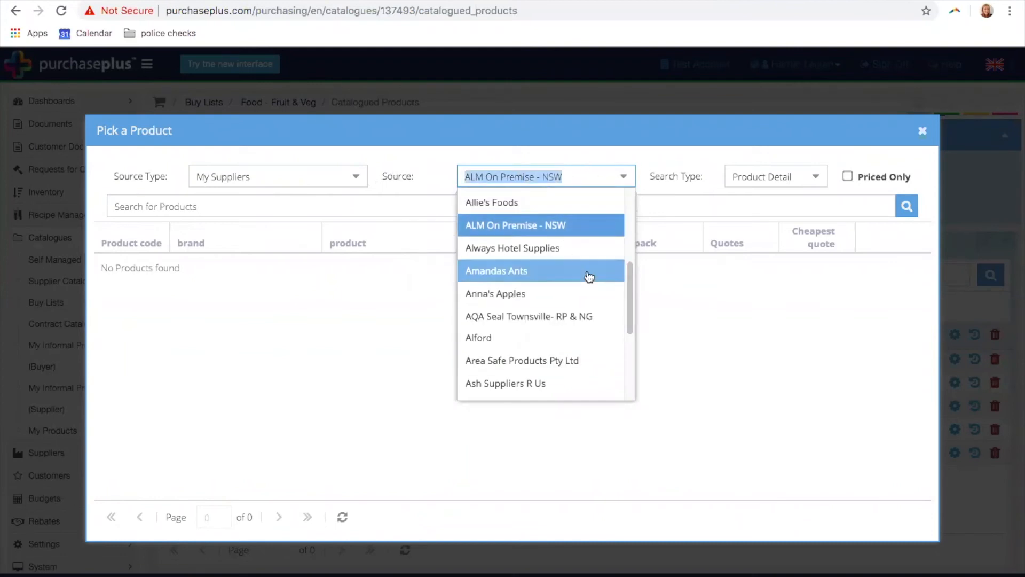
pyautogui.scroll(-4, 587, 275)
pyautogui.scroll(1, 583, 351)
pyautogui.scroll(-1, 583, 350)
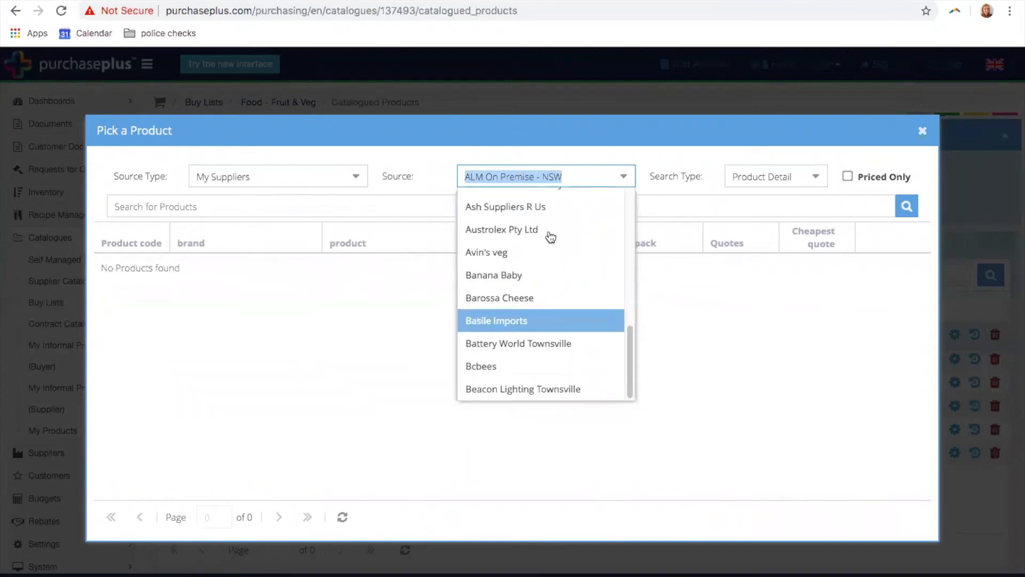
pyautogui.click(579, 170)
pyautogui.moveTo(579, 170); pyautogui.dragTo(425, 170)
pyautogui.write('bidfoo')
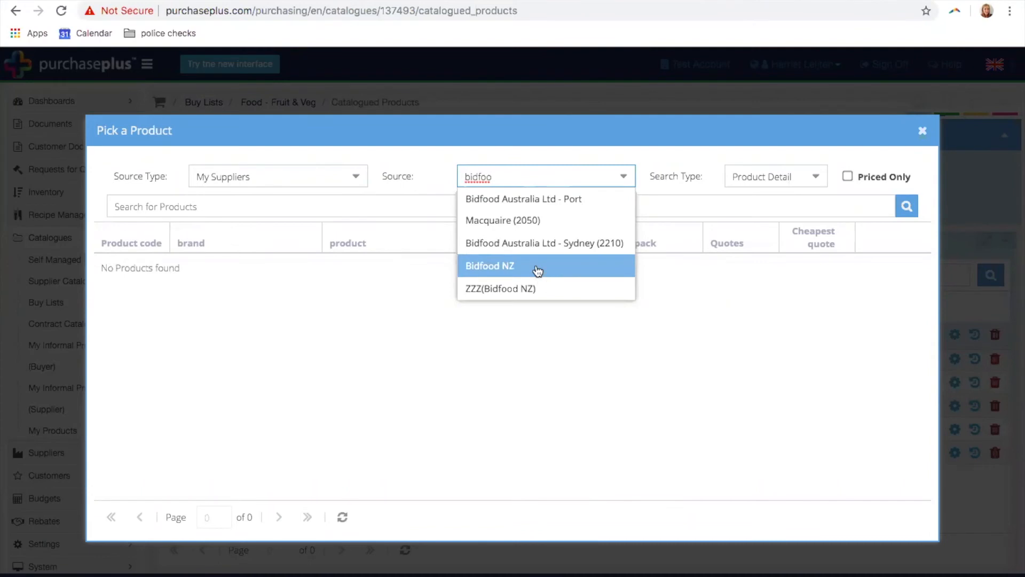
pyautogui.click(547, 245)
pyautogui.rightClick(510, 236)
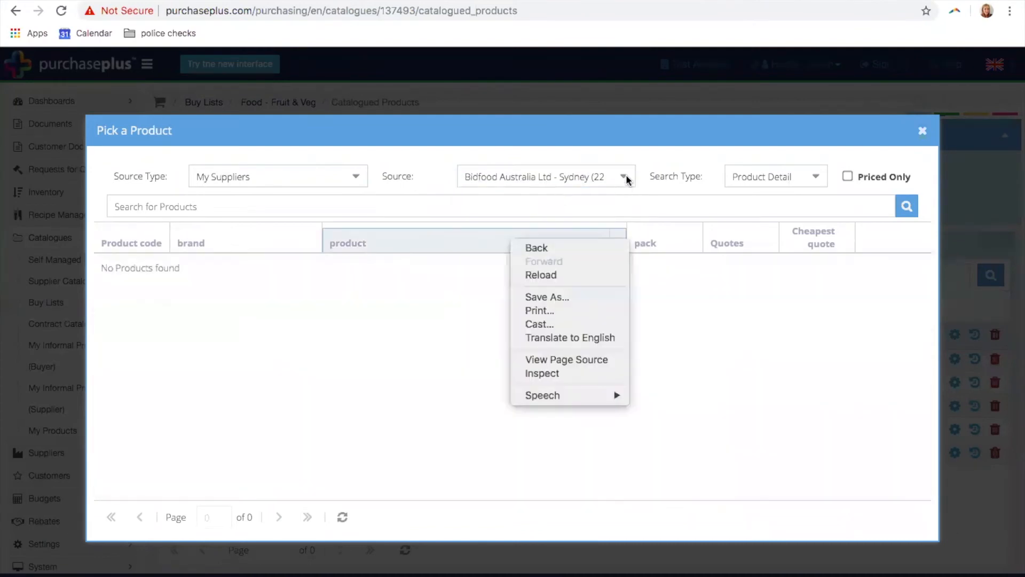
pyautogui.click(626, 177)
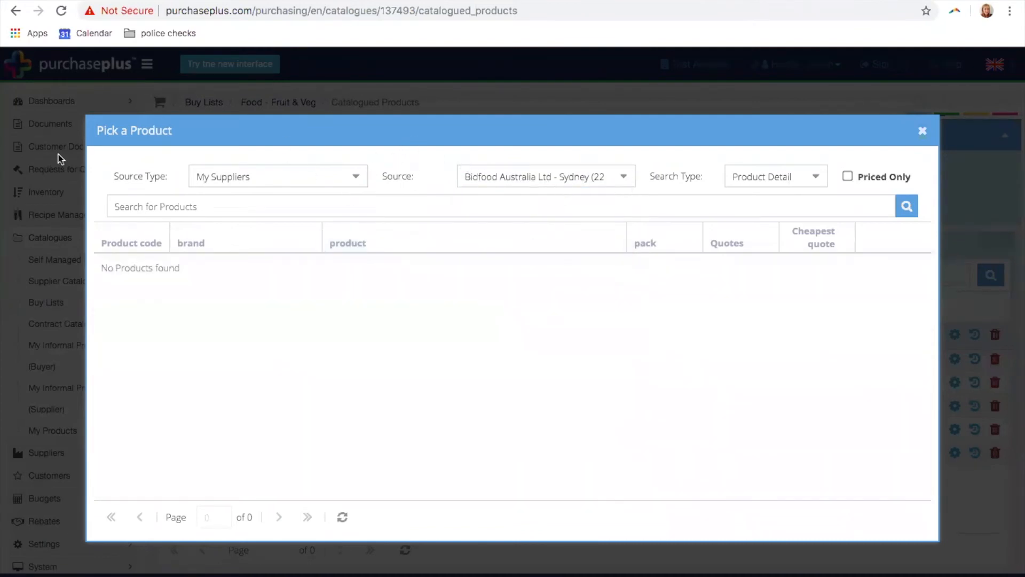
# Switch the source type to Buyer Managed Pricing and add Pineapples 18 kg case, Unicorn Steak 1 kg and Tuna : Blue Fin Kama Fresh
pyautogui.click(356, 180)
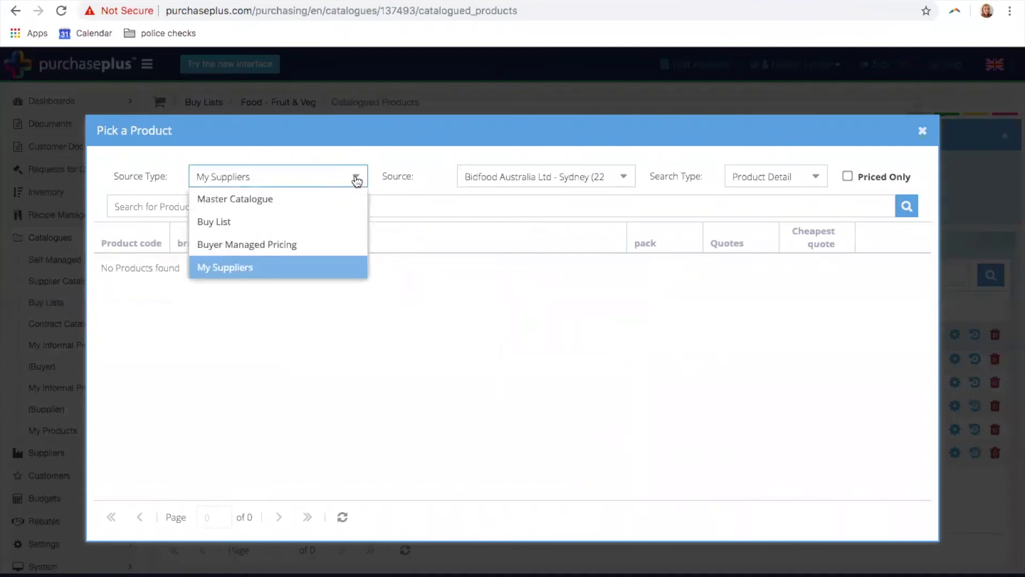
pyautogui.click(220, 250)
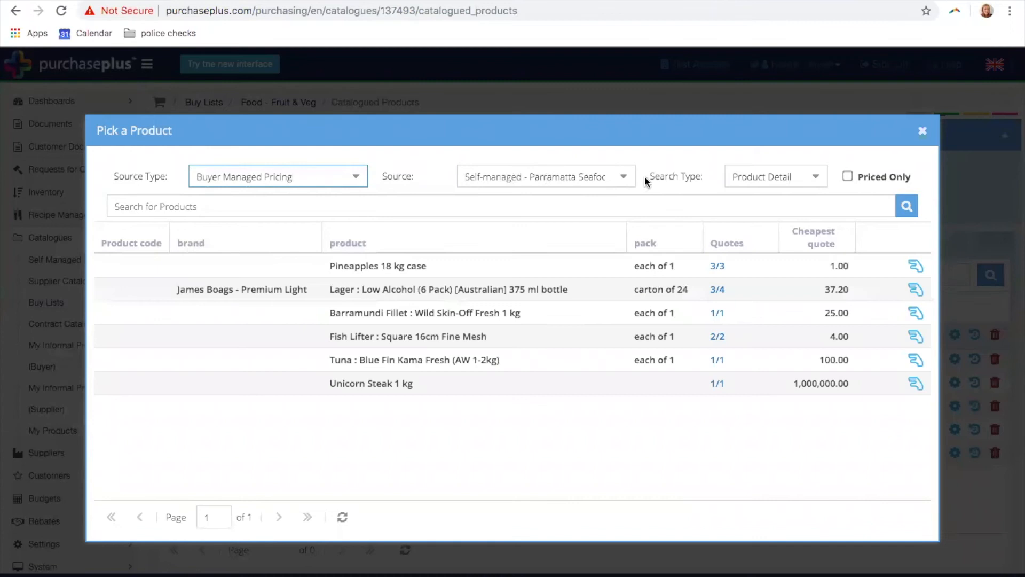
pyautogui.moveTo(470, 176); pyautogui.dragTo(616, 185)
pyautogui.click(552, 177)
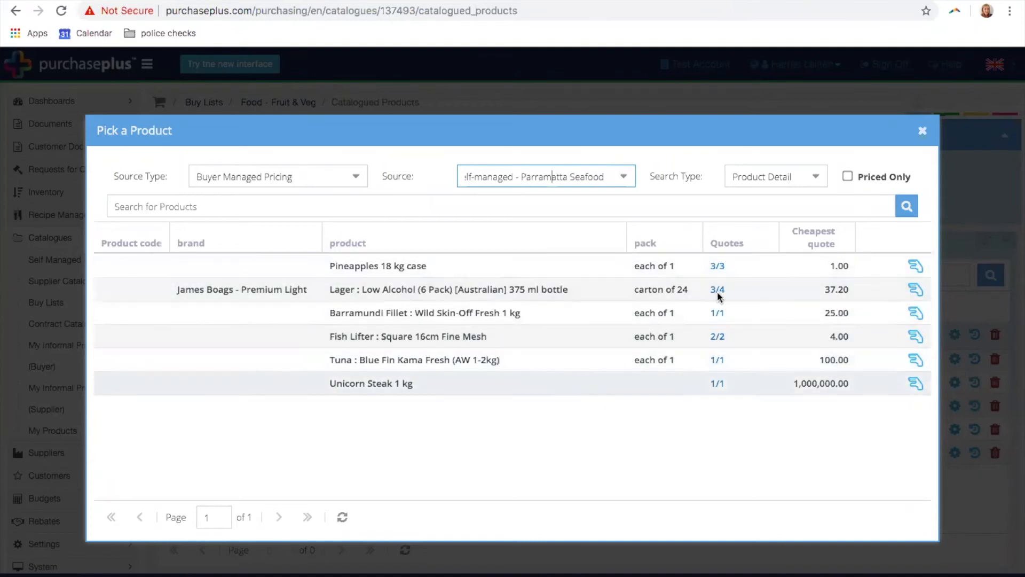
pyautogui.click(915, 266)
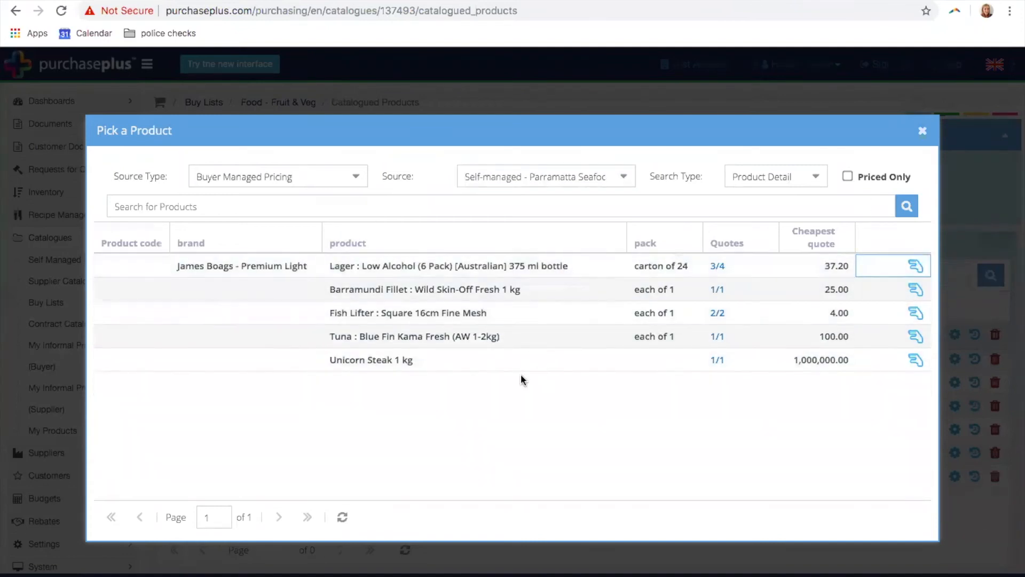
pyautogui.click(916, 360)
pyautogui.click(915, 336)
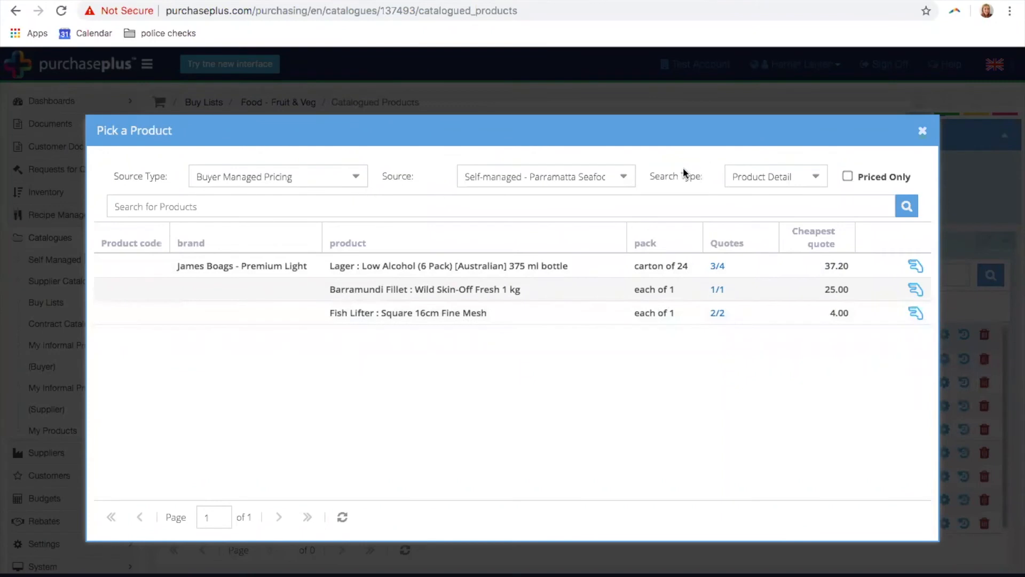
# Set the source type to Buy List with Beverage List as source, and add the Hahn - Ice Pale Lager 375 ml can, carton of 30
pyautogui.click(355, 176)
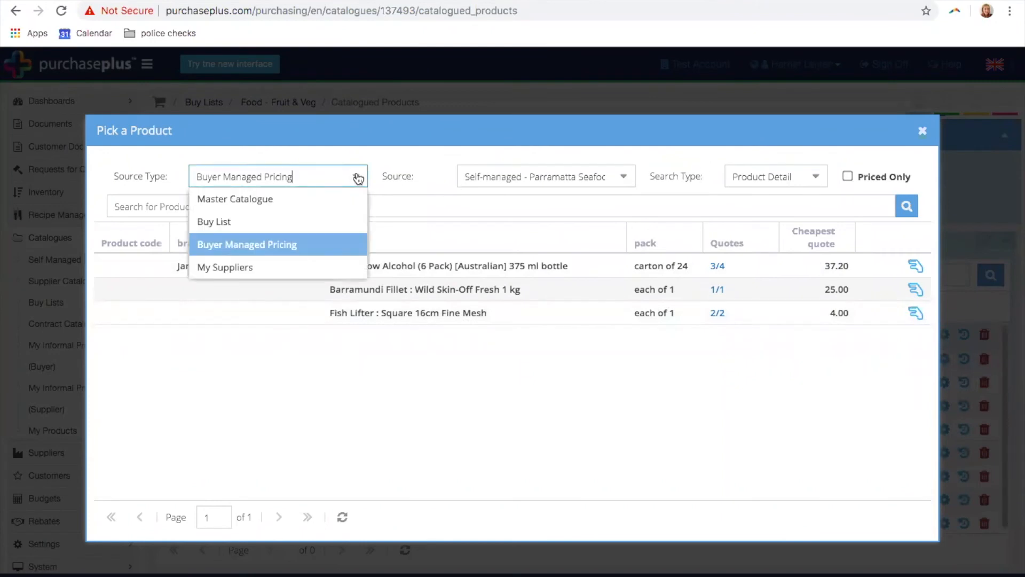
pyautogui.click(220, 231)
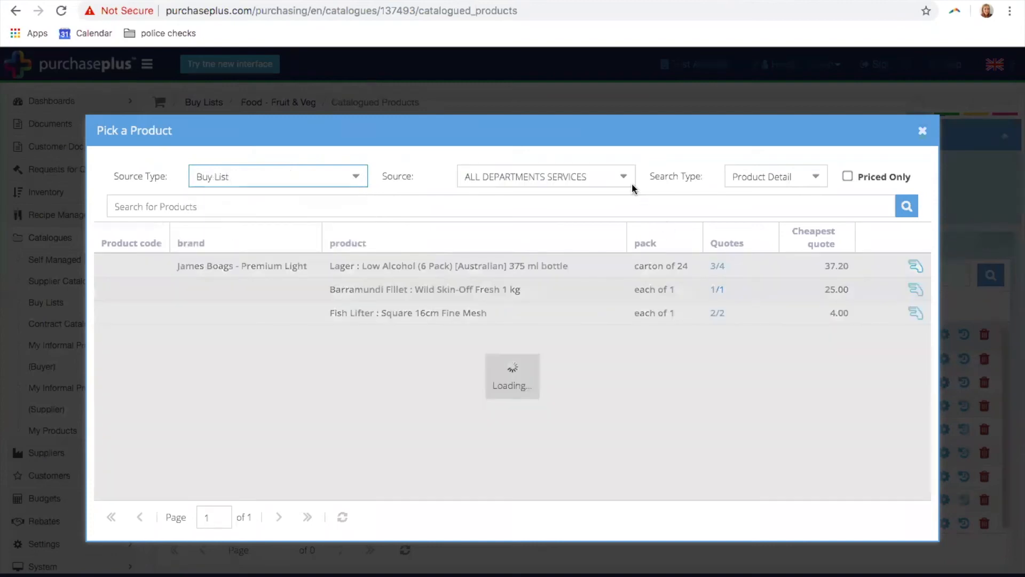
pyautogui.click(622, 177)
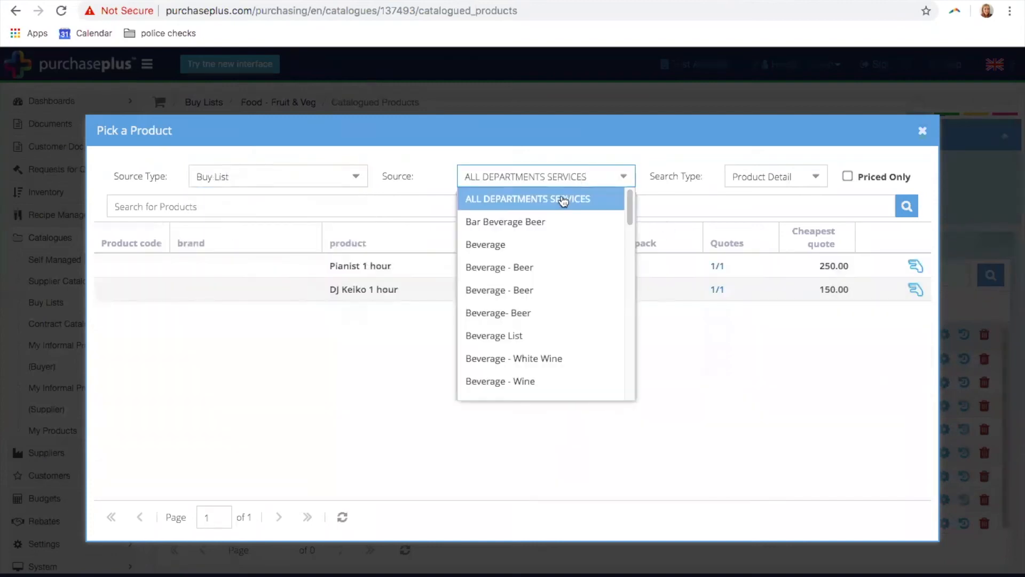
pyautogui.click(516, 335)
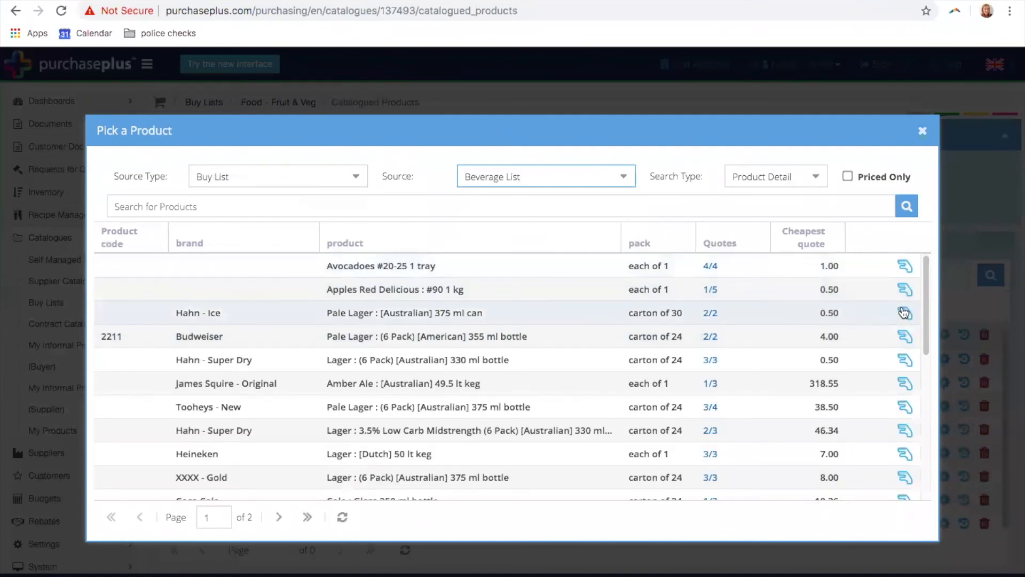
pyautogui.click(903, 314)
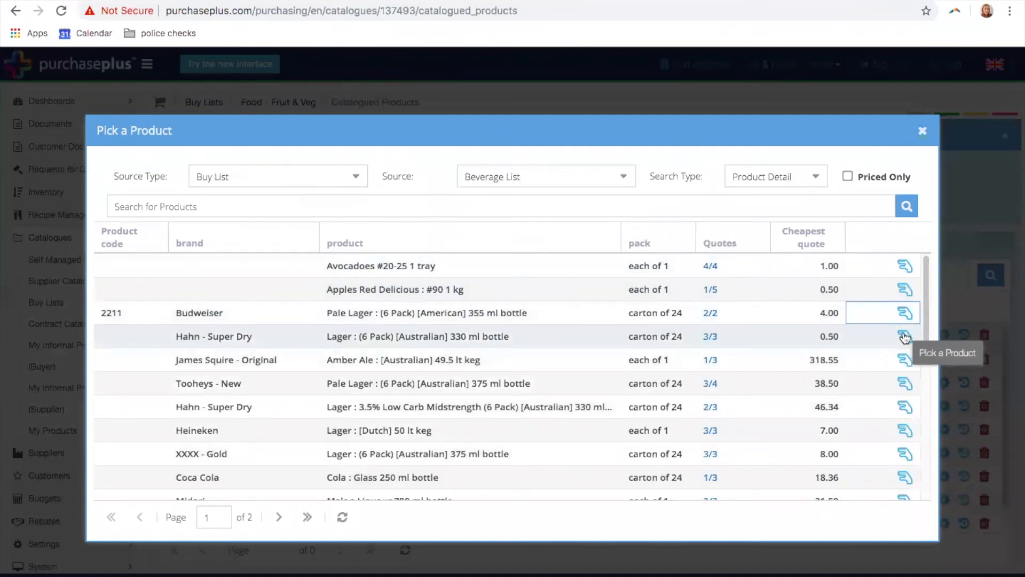
# Add the Hahn - Super Dry Lager (6 Pack) [Australian] 330 ml bottle, carton of 24, from the Beverage List
pyautogui.click(904, 336)
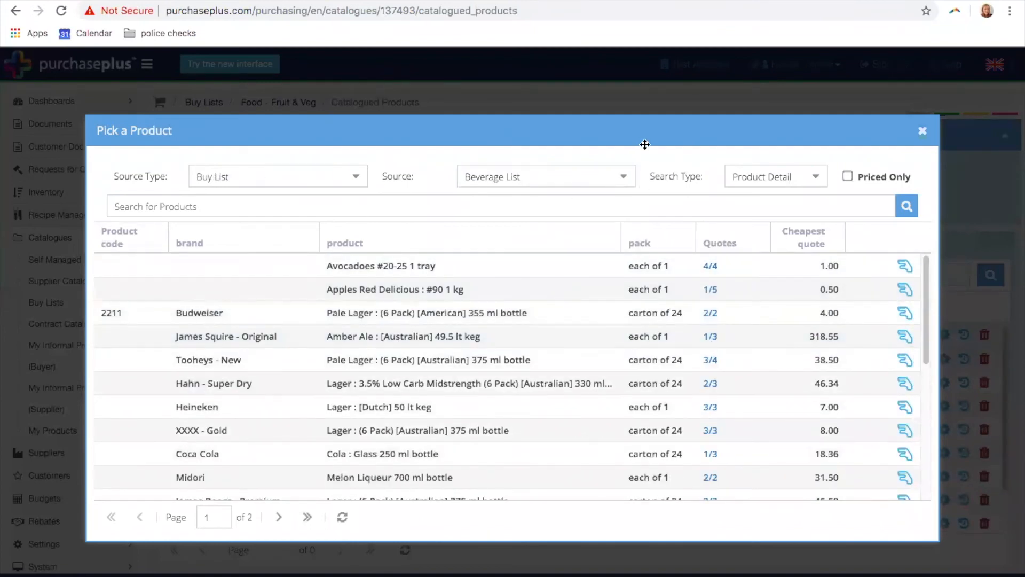
pyautogui.click(356, 178)
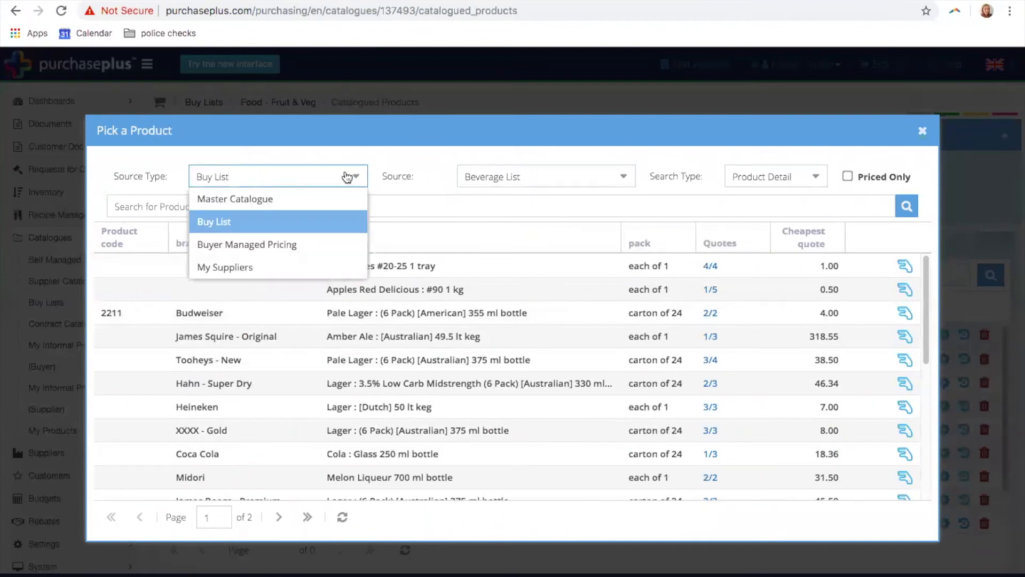
pyautogui.click(446, 208)
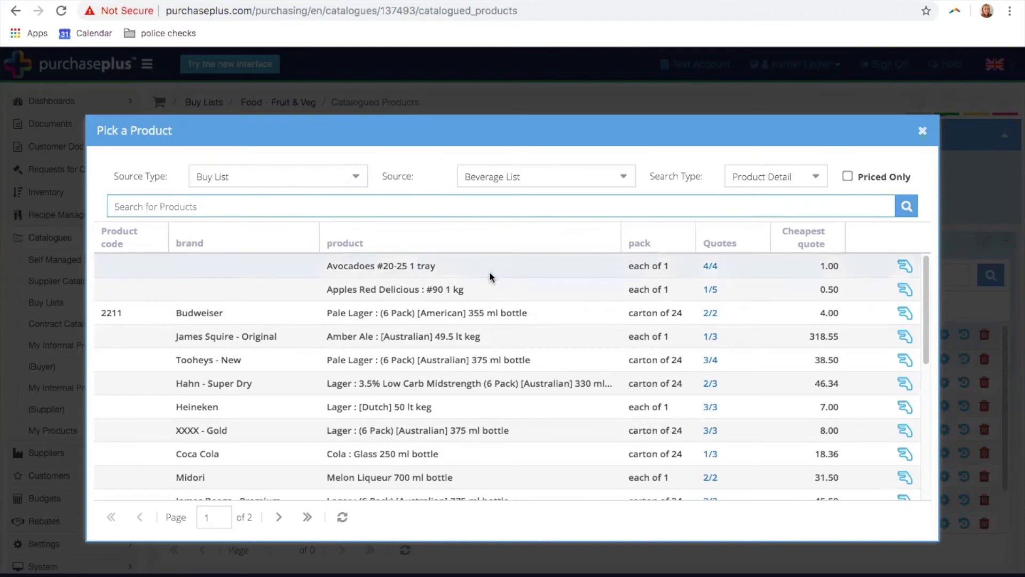
pyautogui.moveTo(333, 269); pyautogui.dragTo(446, 276)
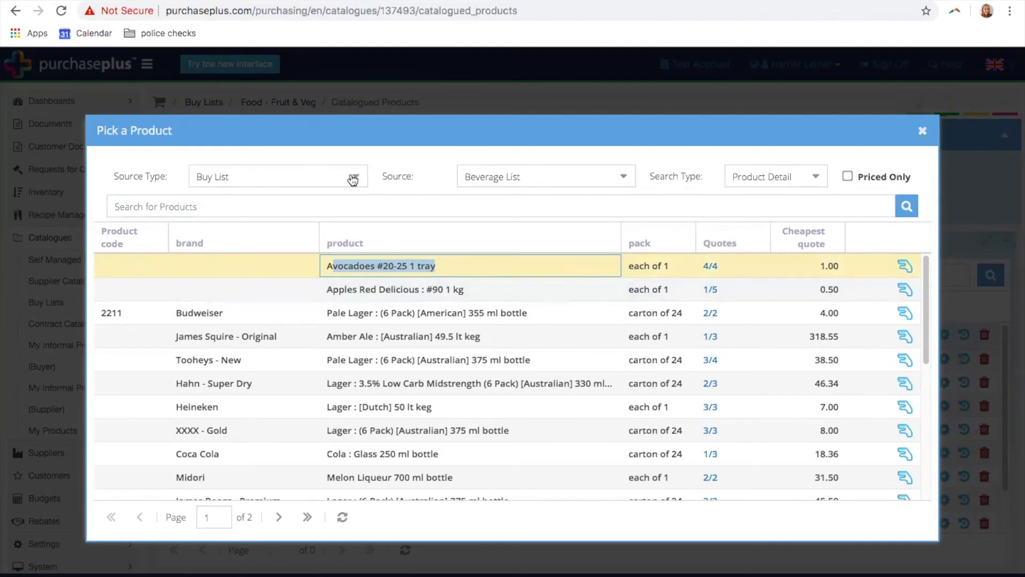
pyautogui.click(486, 206)
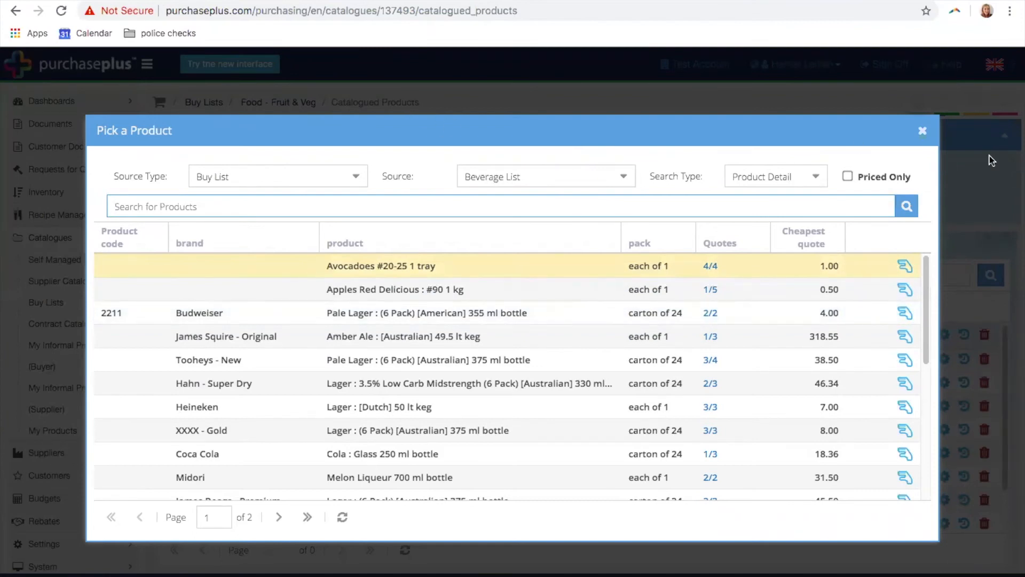
# Set the product picker's search type to Supplier Product Code and close the picker
pyautogui.click(821, 180)
pyautogui.click(820, 180)
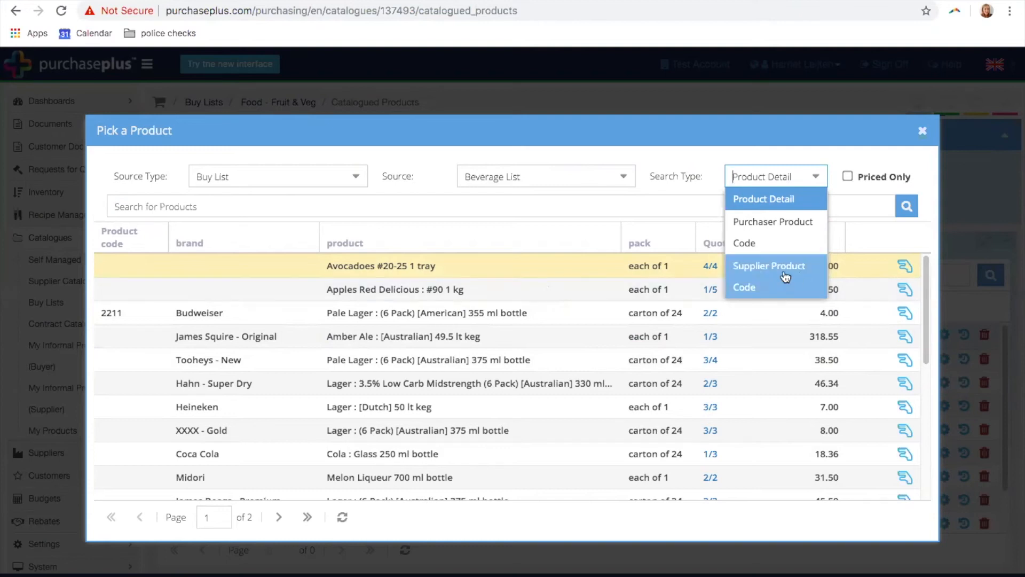
pyautogui.click(760, 283)
pyautogui.click(671, 211)
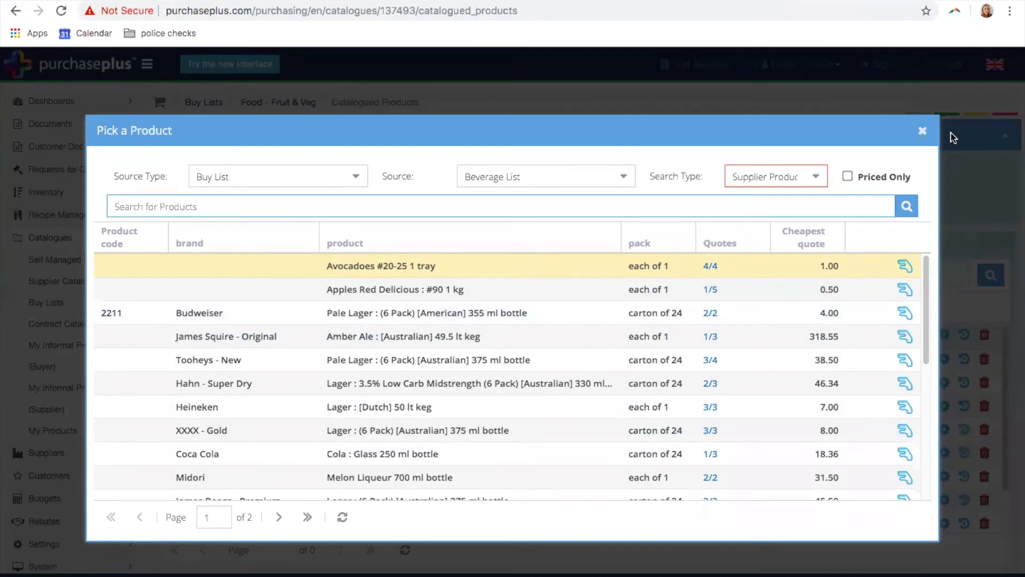
pyautogui.click(922, 131)
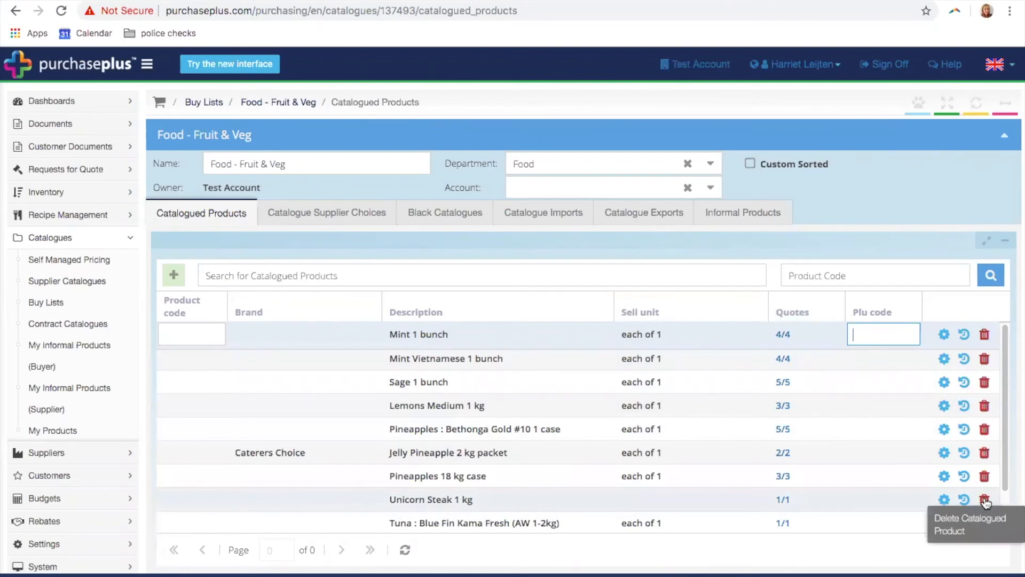
# Reopen the product picker, enlarge it, view My Suppliers products with Zeus Wholesale as the source, and close it
pyautogui.click(174, 273)
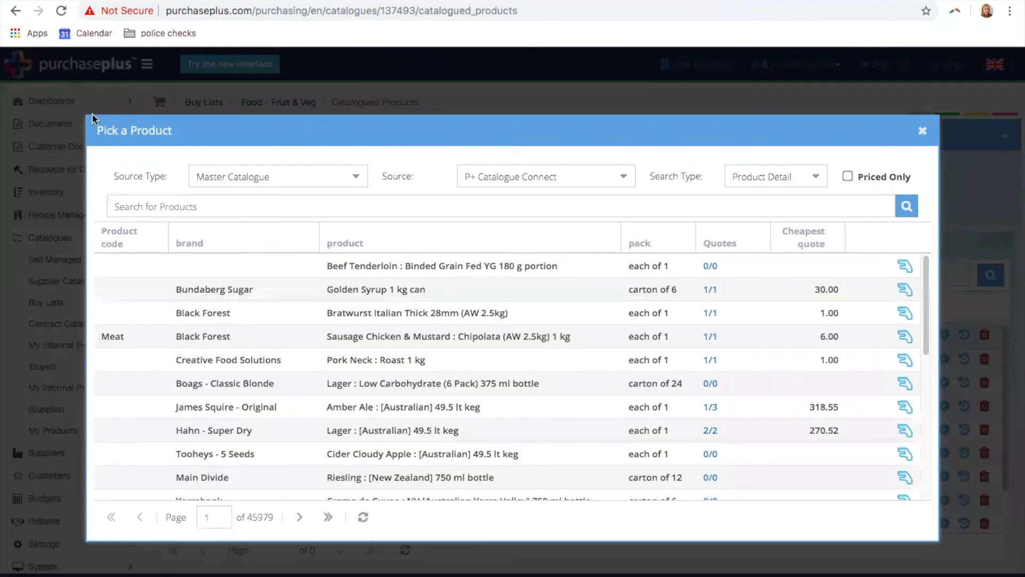
pyautogui.moveTo(92, 116); pyautogui.dragTo(56, 82)
pyautogui.click(345, 145)
pyautogui.click(289, 238)
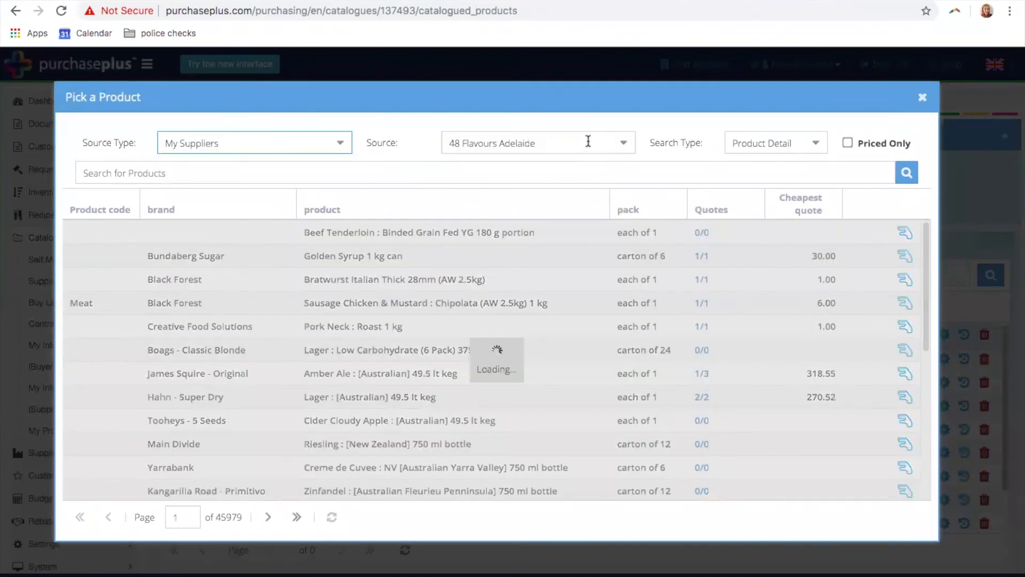
pyautogui.click(588, 141)
pyautogui.write('zeus')
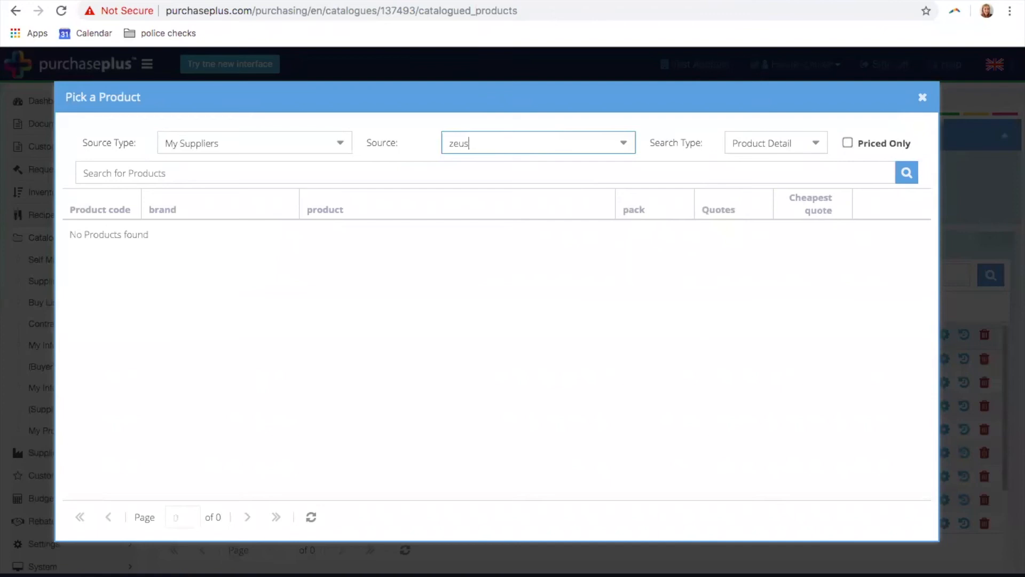
pyautogui.click(532, 186)
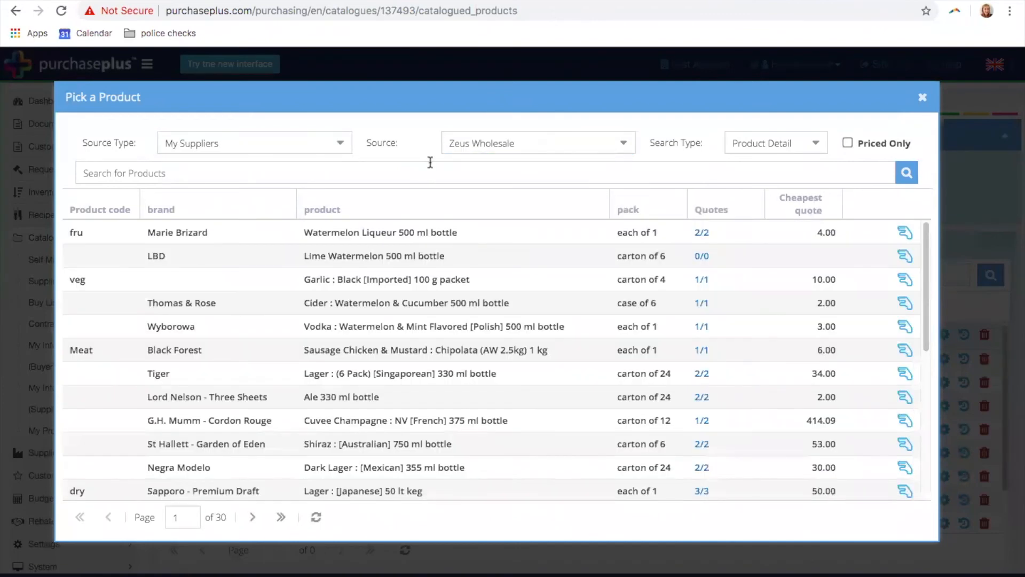
pyautogui.click(431, 168)
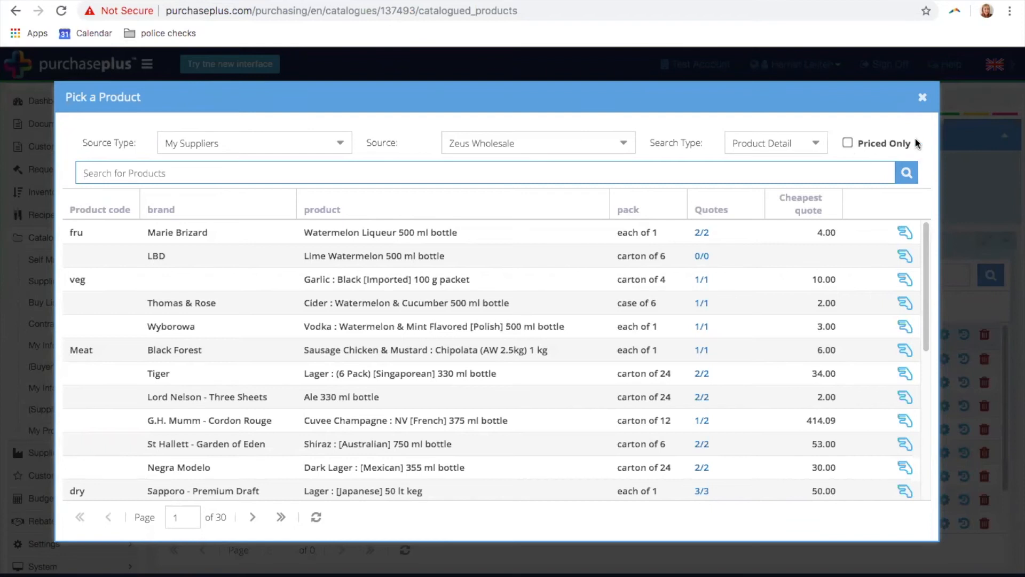
pyautogui.click(922, 98)
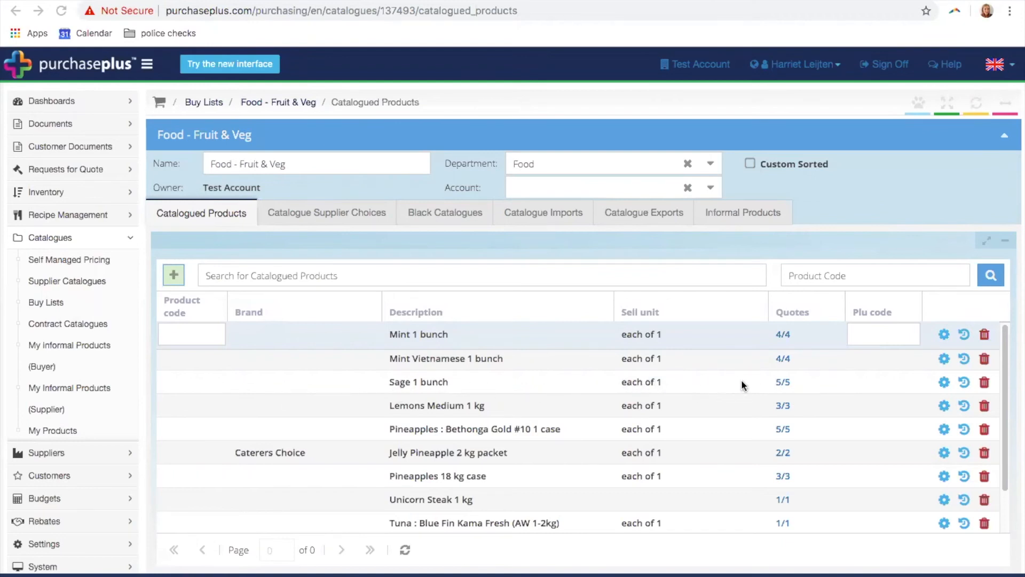
# Disable Local Supermarket as a supplier for the Sage 1 bunch product in the buy list
pyautogui.click(944, 382)
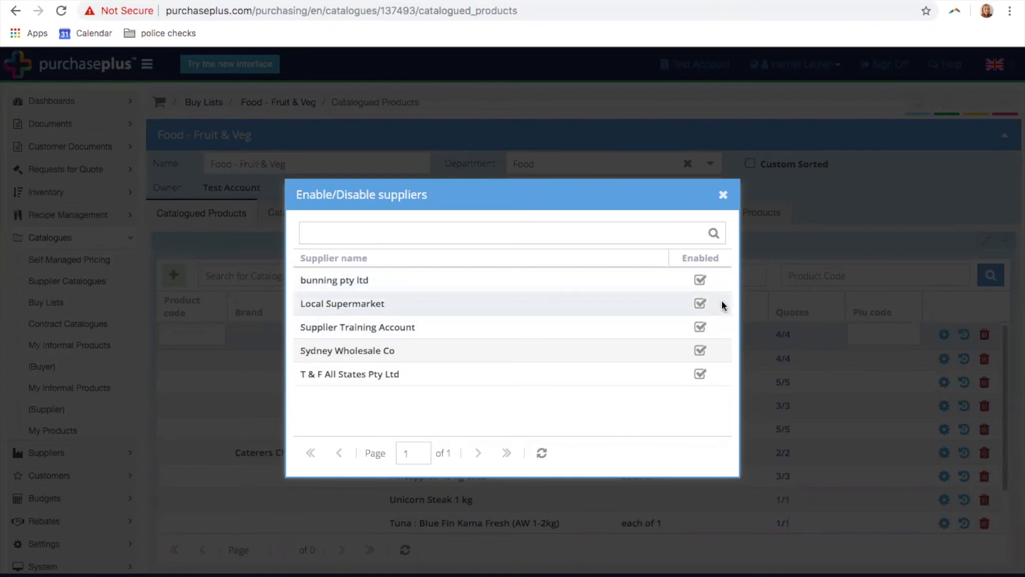
pyautogui.click(699, 303)
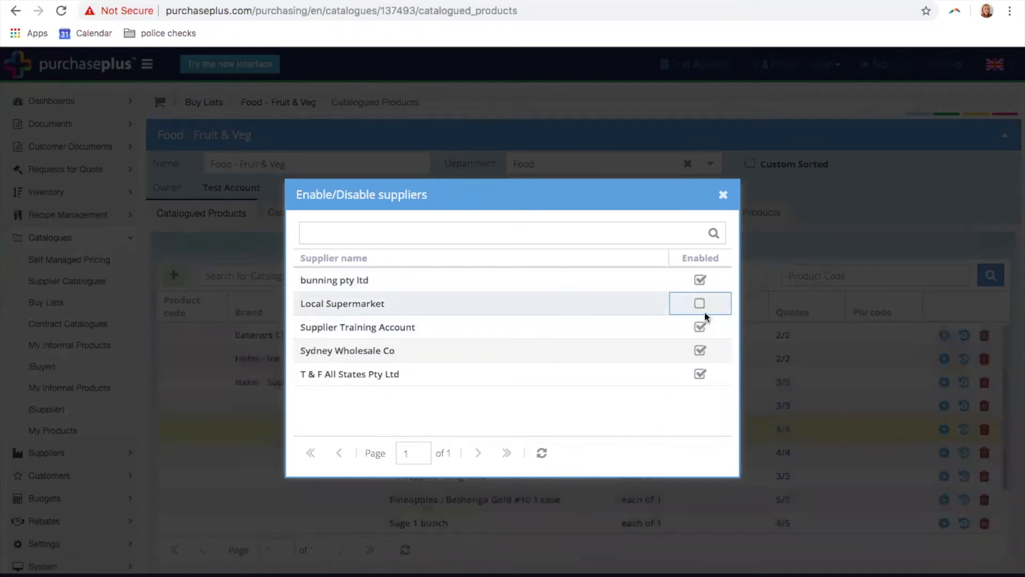
pyautogui.click(723, 194)
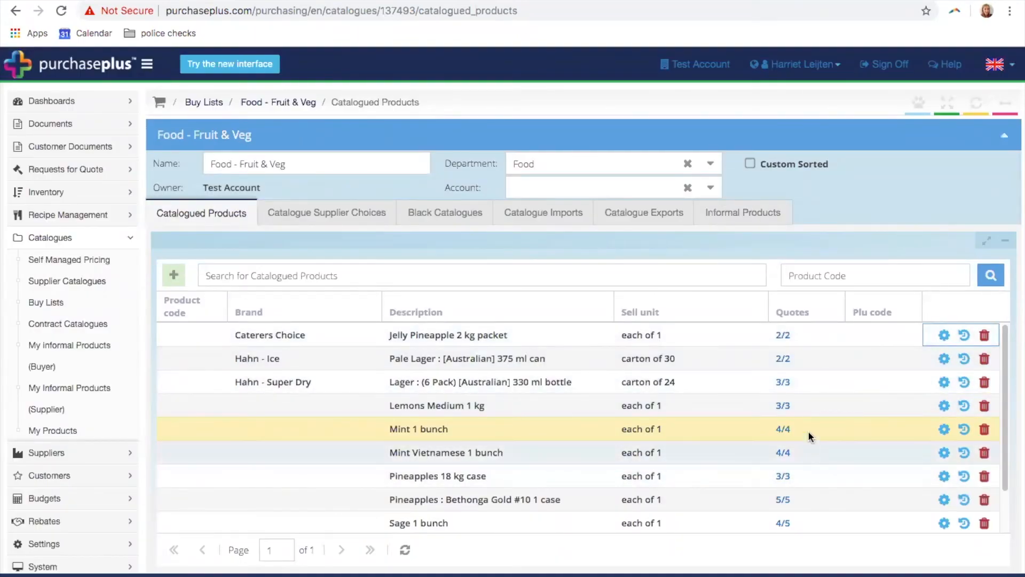
pyautogui.scroll(-2, 812, 507)
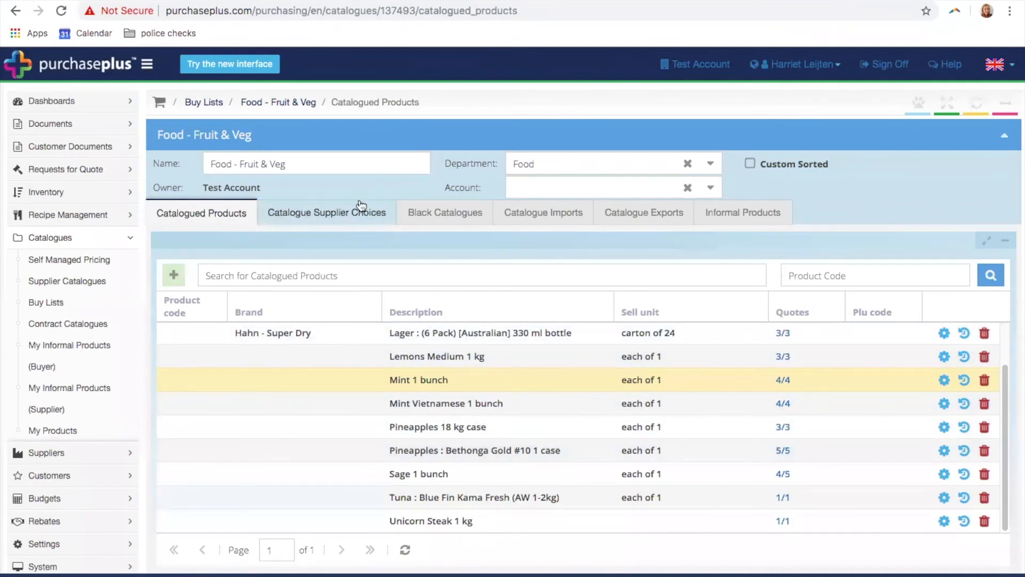
# Open the buy list's catalogue supplier choices, search for "zeus" and enable Zeus Wholesale
pyautogui.click(320, 215)
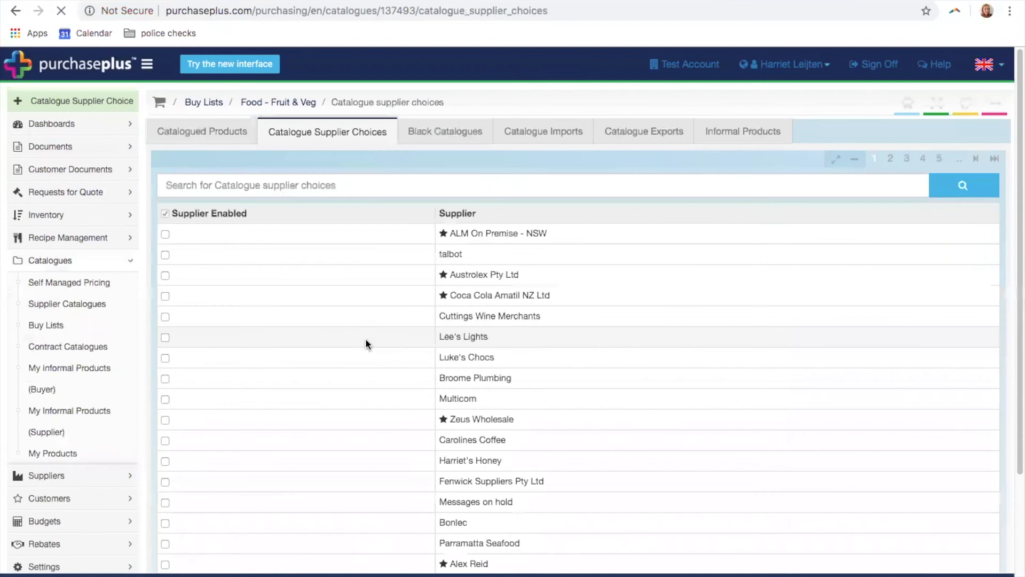
pyautogui.click(268, 265)
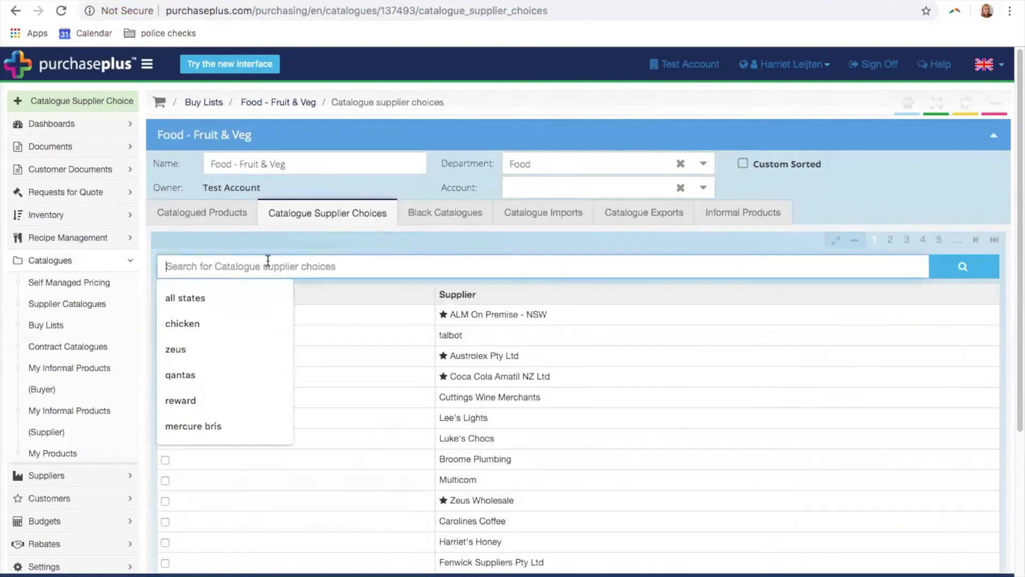
pyautogui.write('zeus')
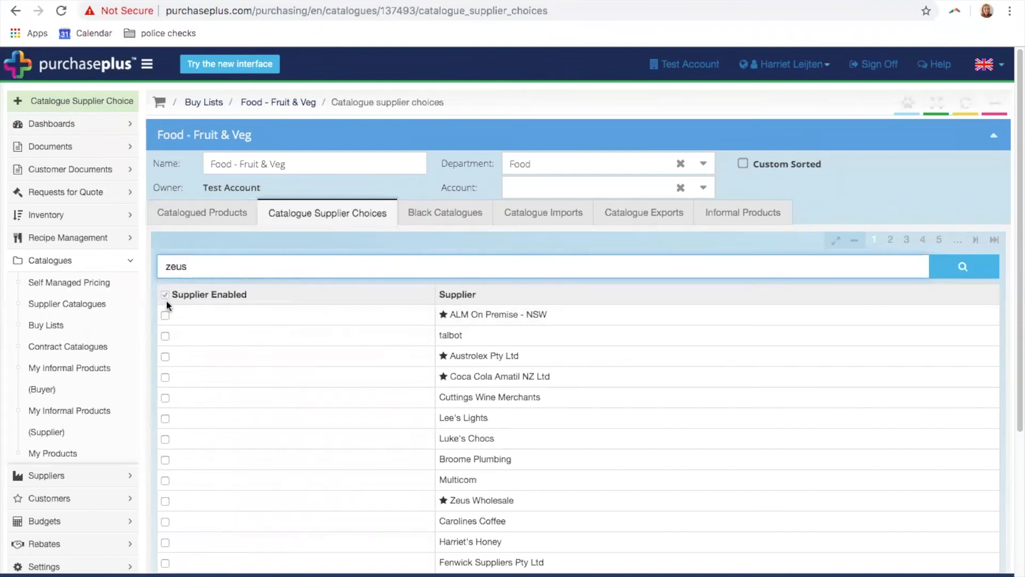
pyautogui.press('Return')
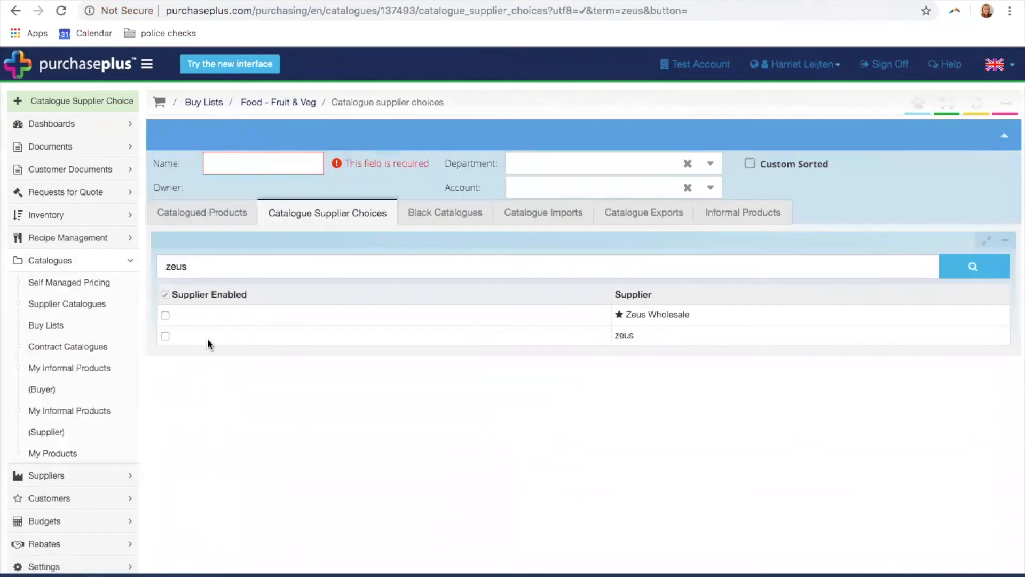
pyautogui.click(165, 315)
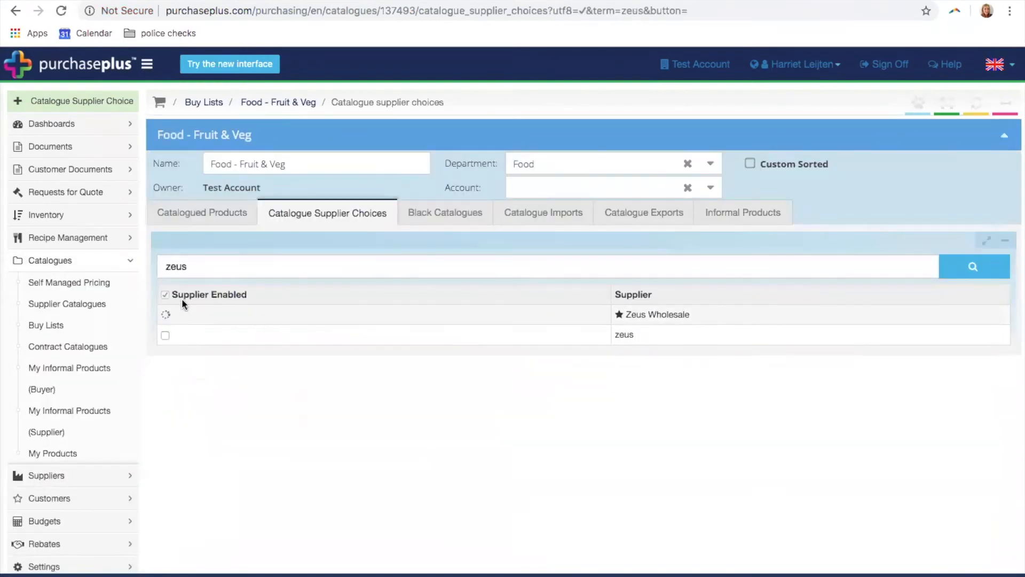
# Search the catalogue supplier choices for "supplier"
pyautogui.doubleClick(208, 271)
pyautogui.write('supplier')
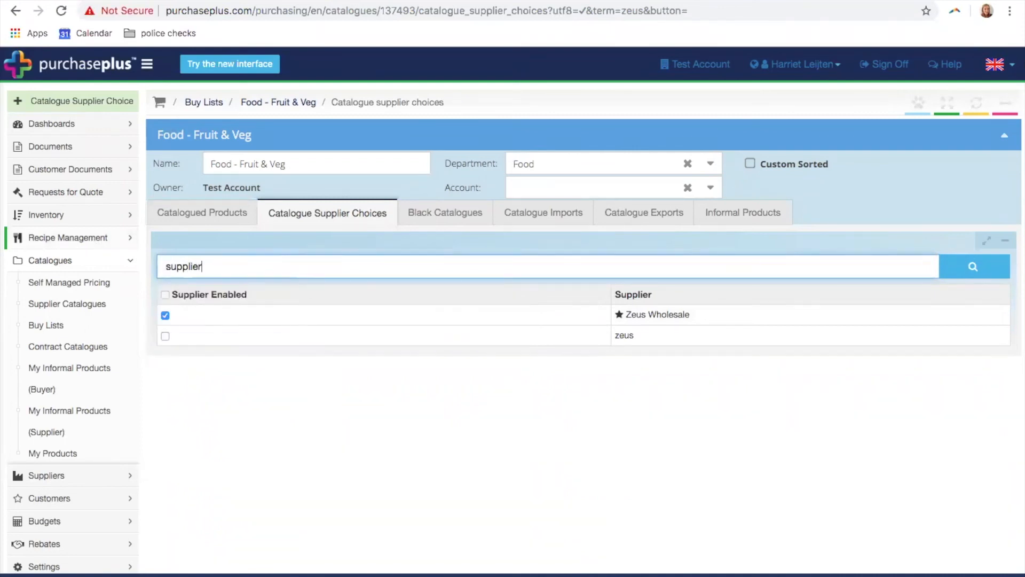
pyautogui.press('Return')
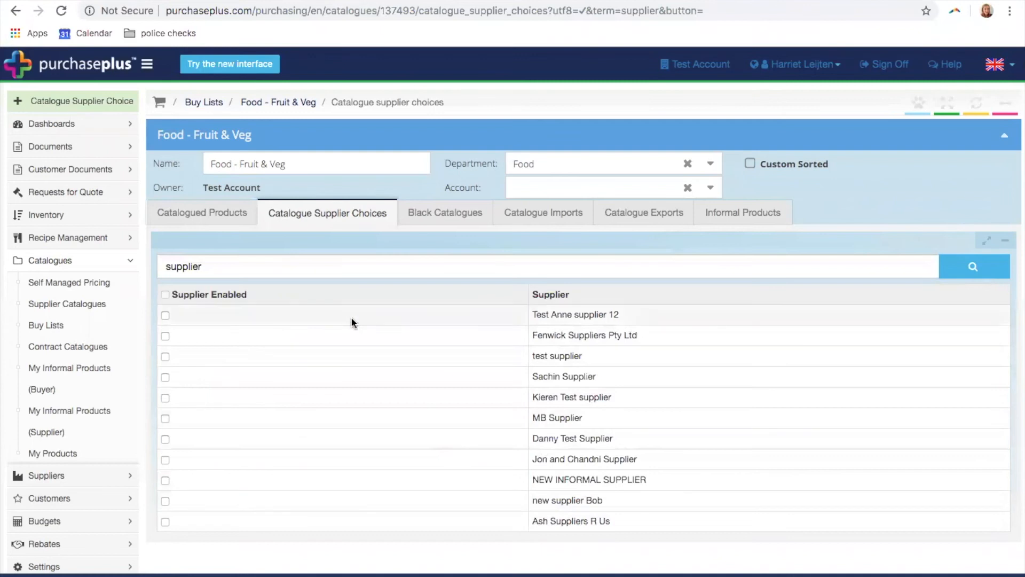
# Search the supplier choices for "local super", enable Local Supermarket, and clear the search to list all suppliers
pyautogui.moveTo(240, 266); pyautogui.dragTo(153, 252)
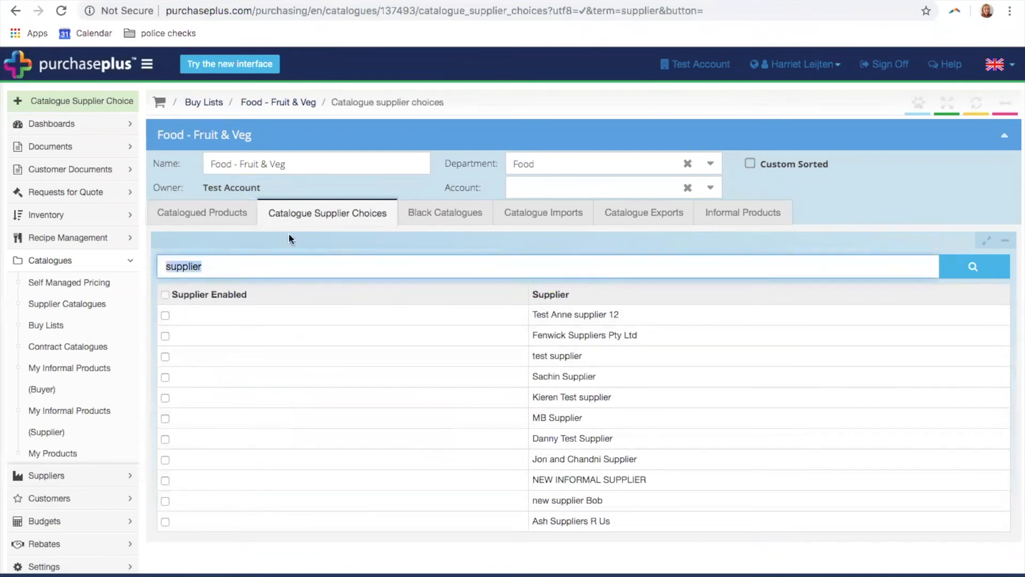
pyautogui.write('locl')
pyautogui.press('BackSpace')
pyautogui.press('BackSpace')
pyautogui.write('cal super')
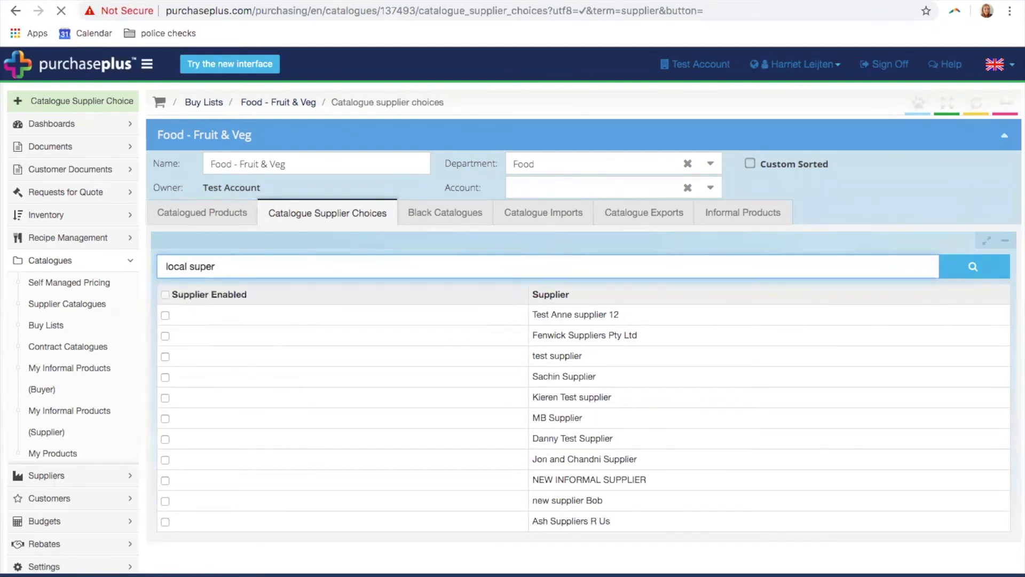
pyautogui.press('Return')
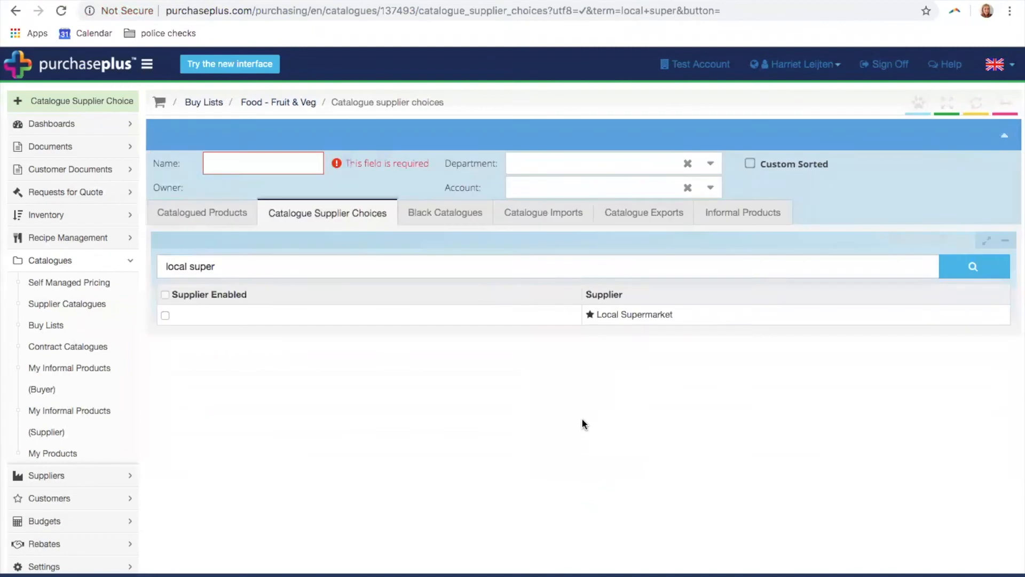
pyautogui.click(165, 314)
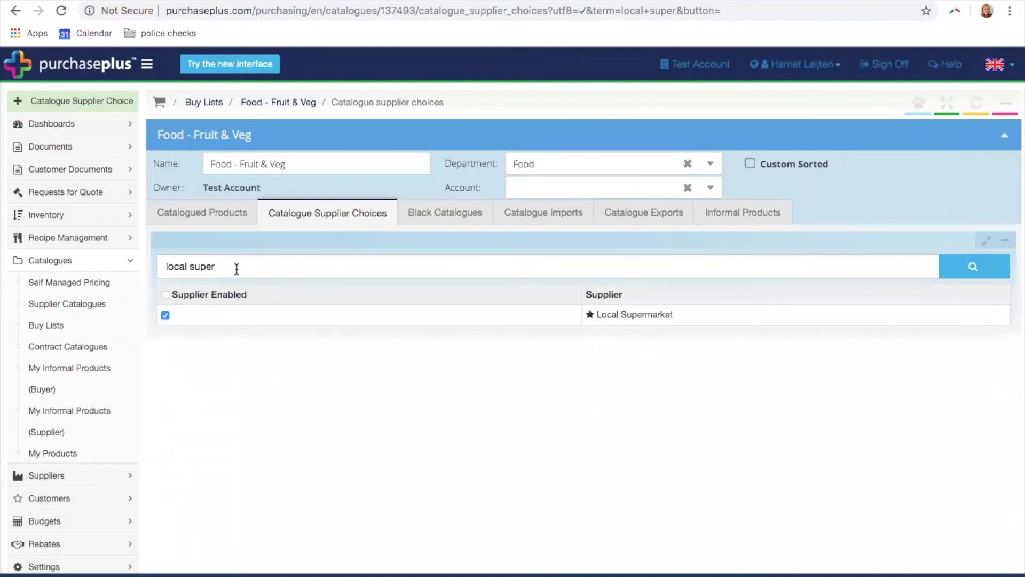
pyautogui.moveTo(236, 267); pyautogui.dragTo(160, 267)
pyautogui.press('BackSpace')
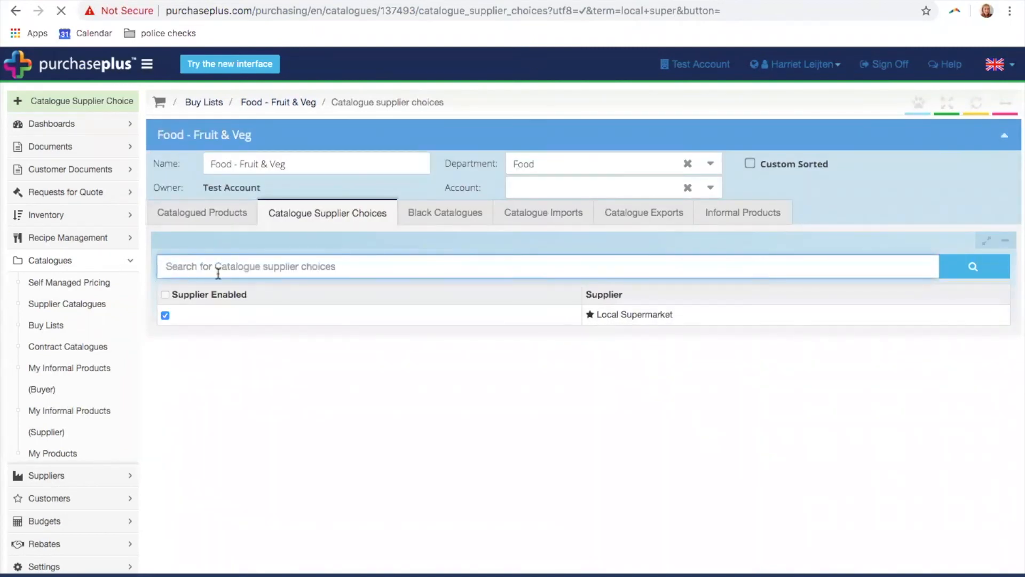
pyautogui.press('Return')
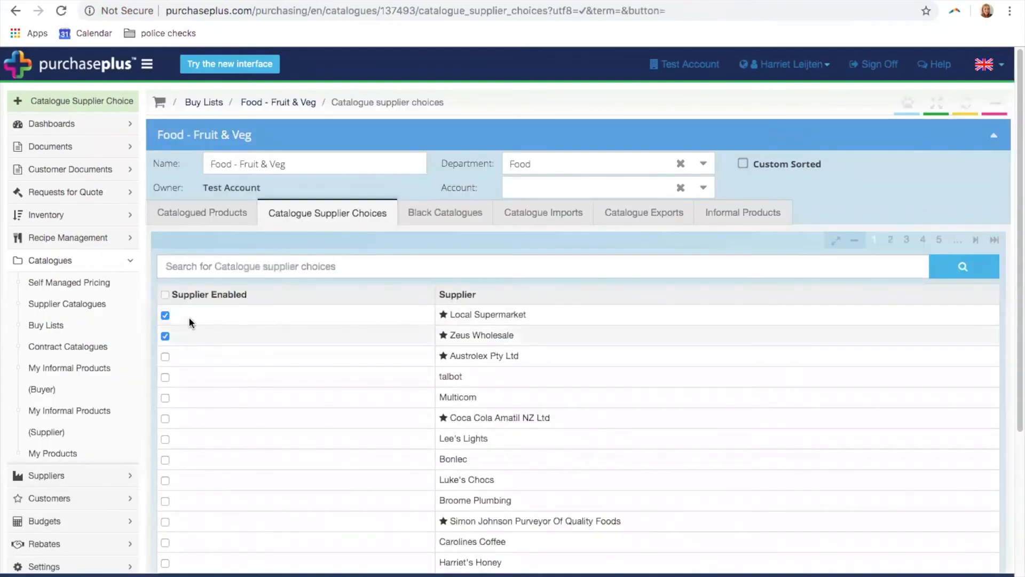
# Review the quotes available for each catalogued product in the Food - Fruit & Veg buy list
pyautogui.click(190, 216)
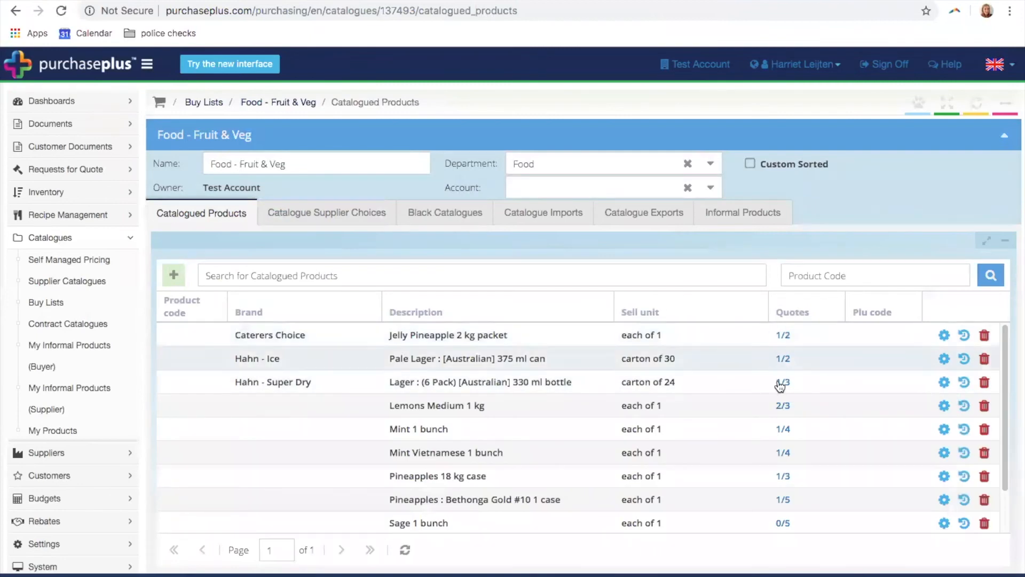
pyautogui.scroll(-2, 774, 484)
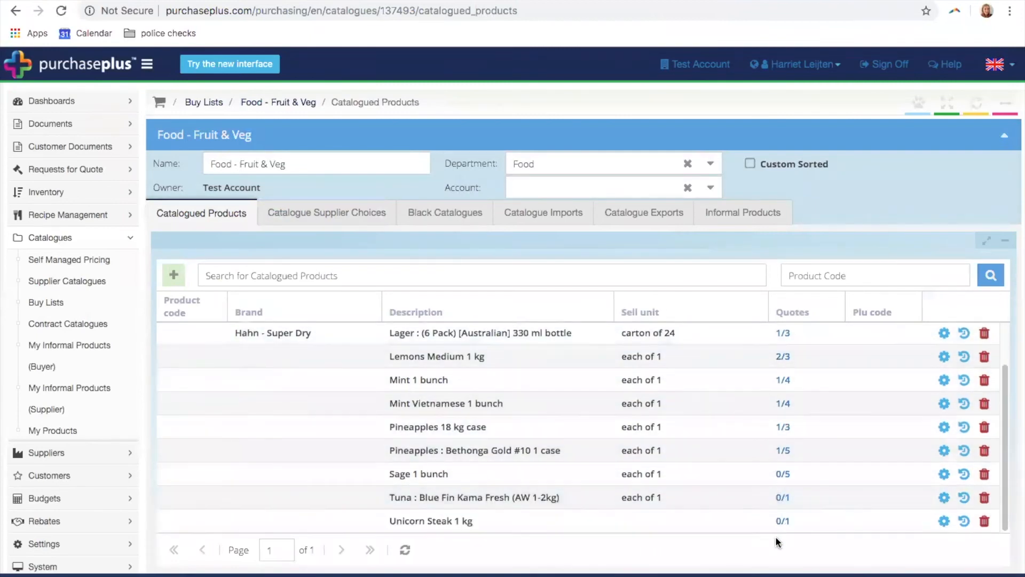
pyautogui.scroll(2, 779, 453)
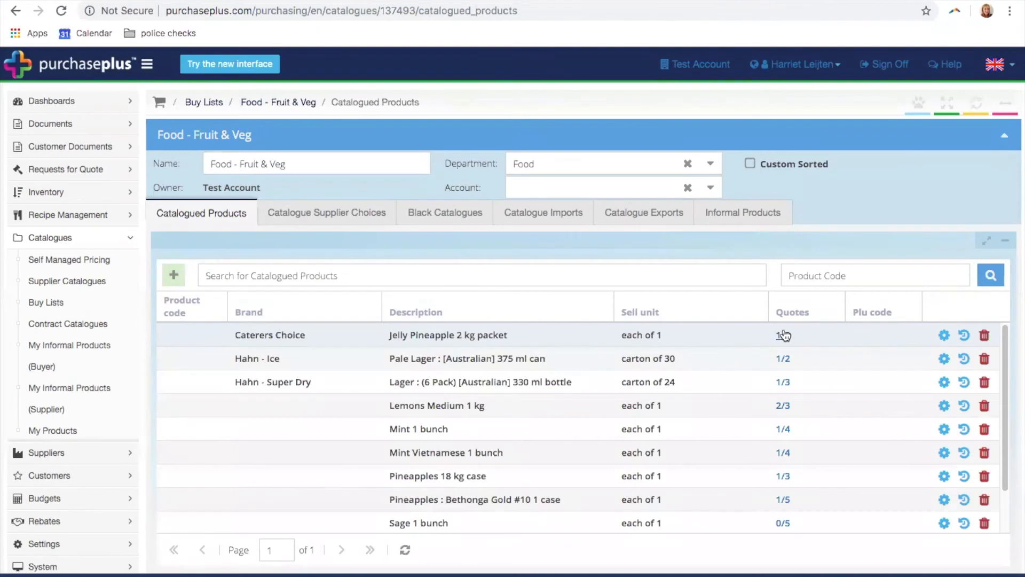
# Deselect Zeus Wholesale and Local Supermarket in the catalogue supplier choices and return to the catalogued products
pyautogui.click(320, 208)
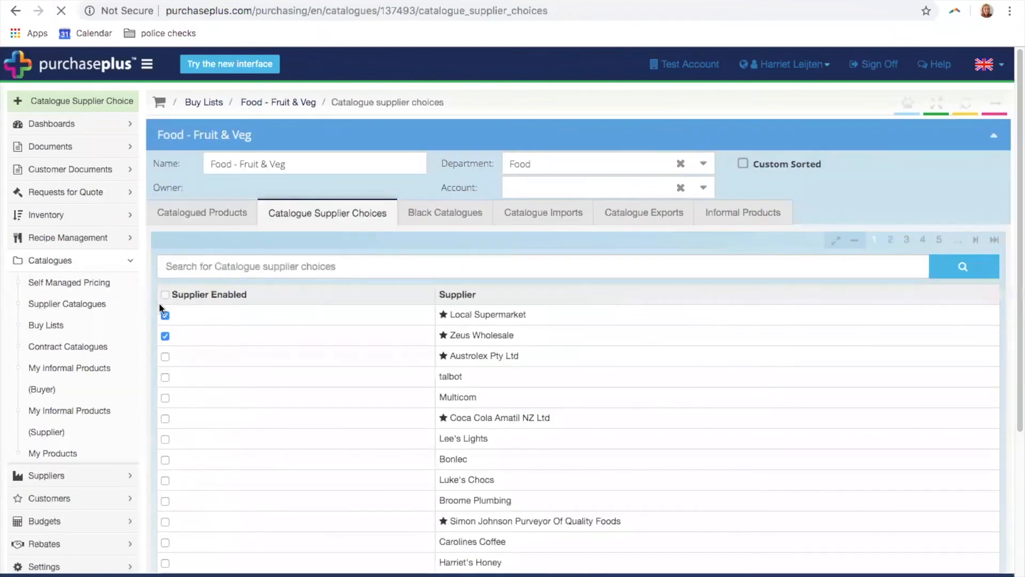
pyautogui.click(164, 336)
pyautogui.click(165, 314)
pyautogui.click(229, 213)
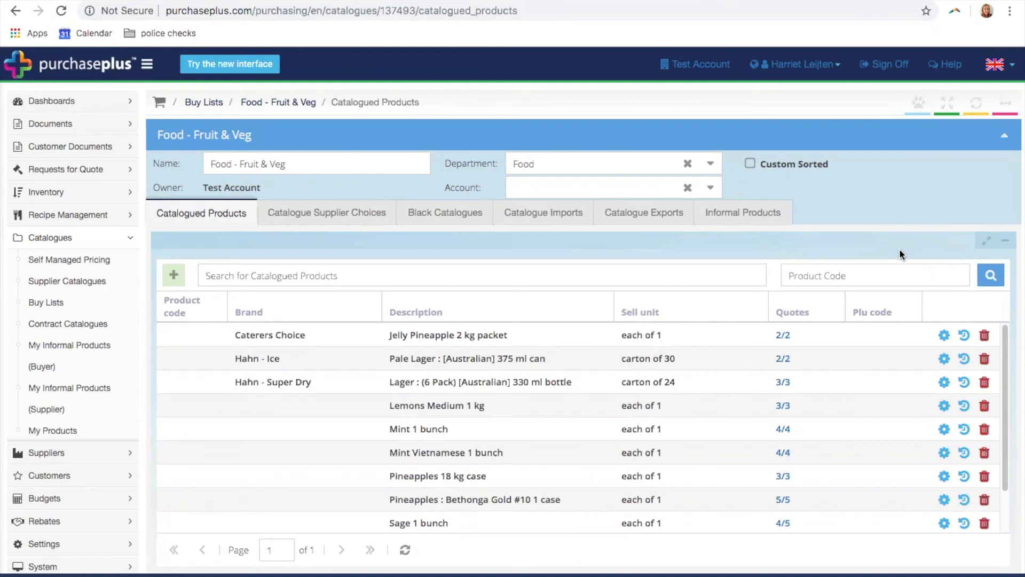
# Examine the pricing history of Lemons Medium 1 kg with a widened sent date column, and close it
pyautogui.click(537, 21)
pyautogui.click(962, 404)
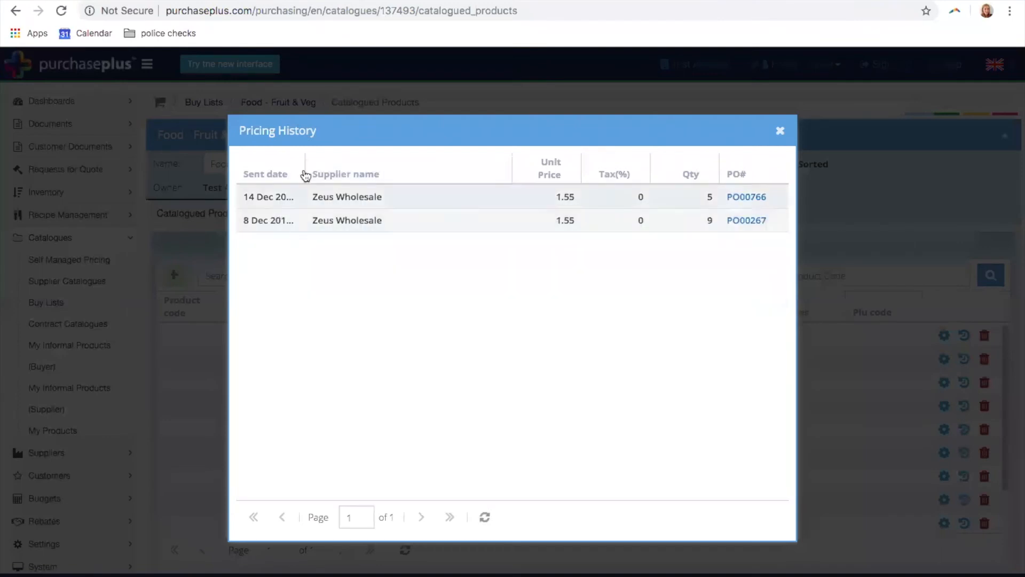
pyautogui.moveTo(305, 160); pyautogui.dragTo(339, 167)
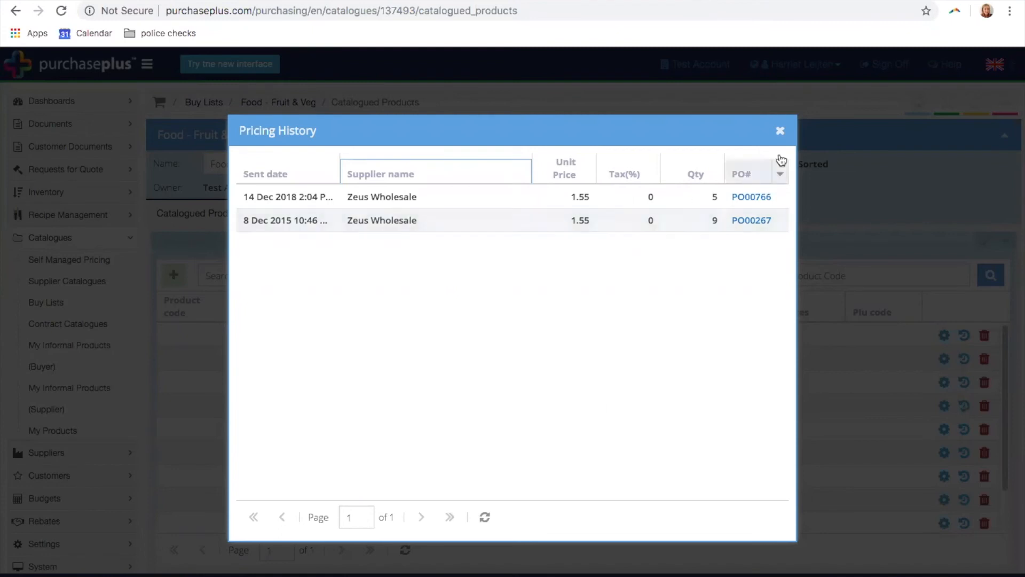
pyautogui.click(779, 132)
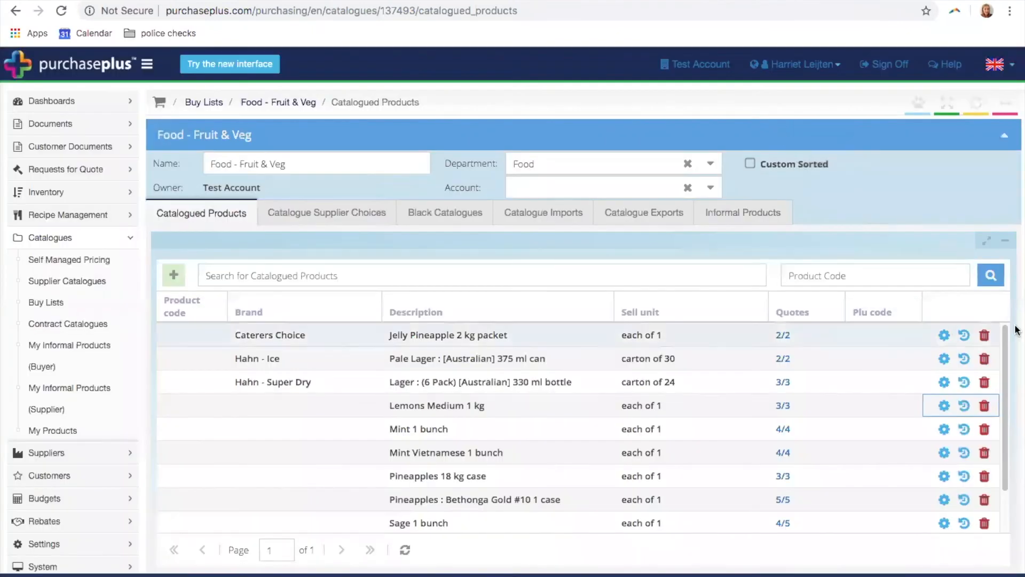
# Delete Jelly Pineapple 2 kg packet from the catalogued products
pyautogui.click(984, 336)
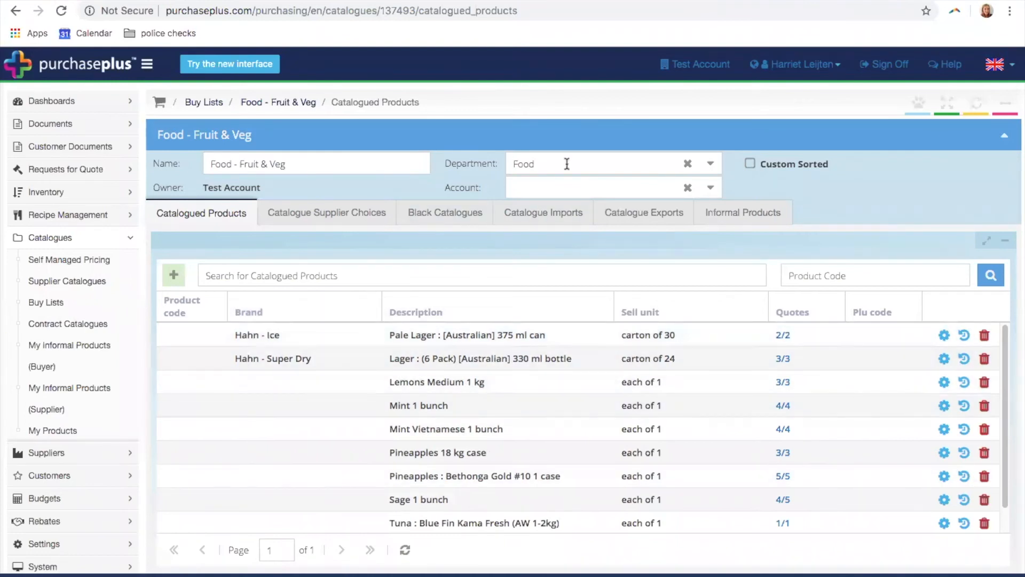
pyautogui.click(532, 187)
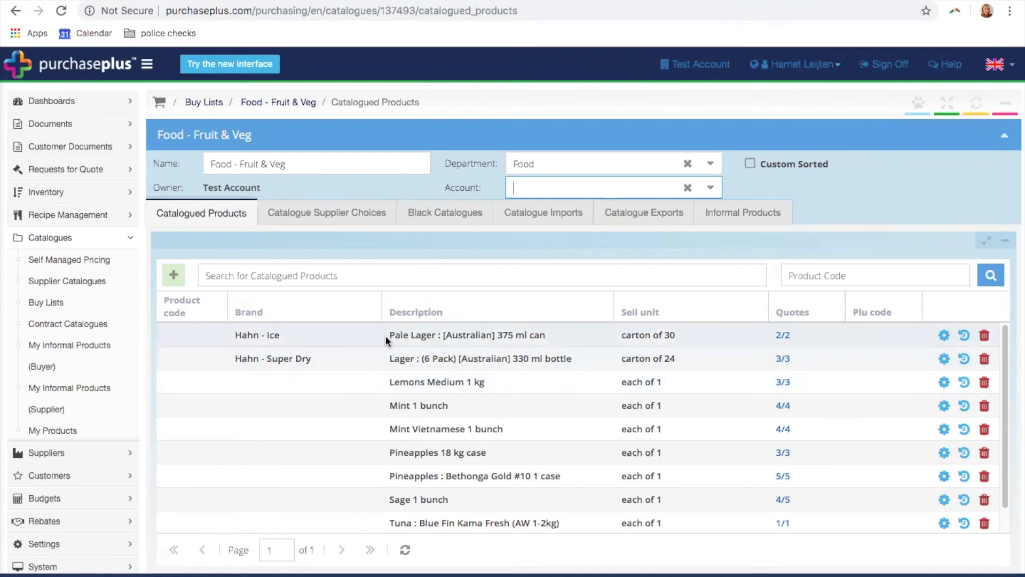
pyautogui.click(638, 278)
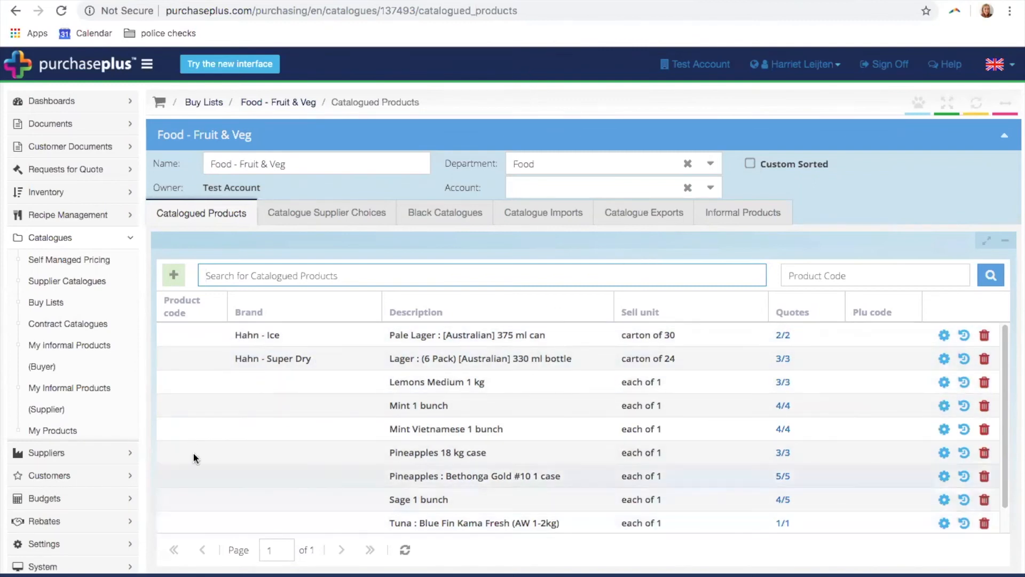
# Set the product code of both Hahn lagers, Hahn - Ice and Hahn - Super Dry, to beer
pyautogui.click(175, 331)
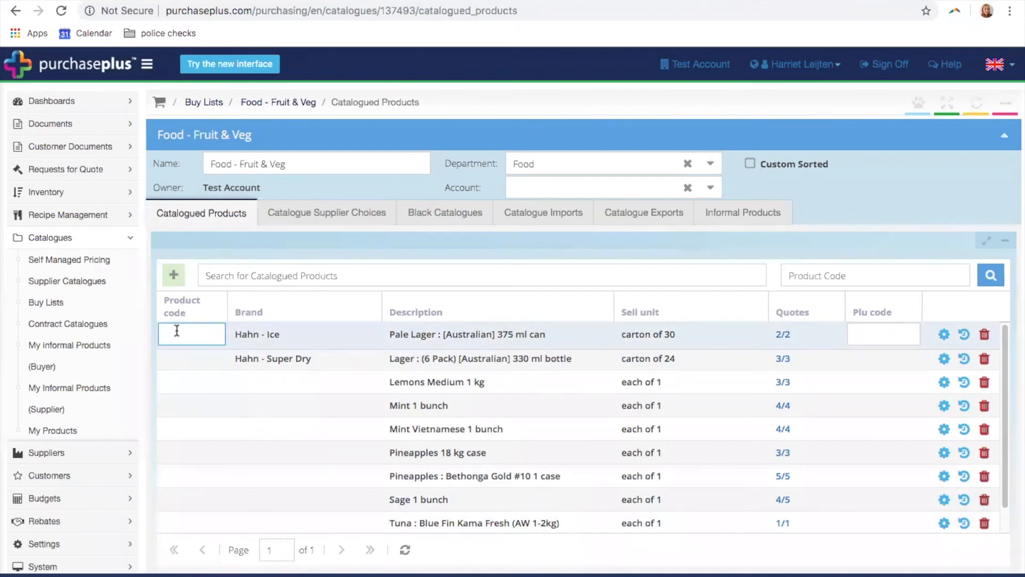
pyautogui.write('beer')
pyautogui.press('Return')
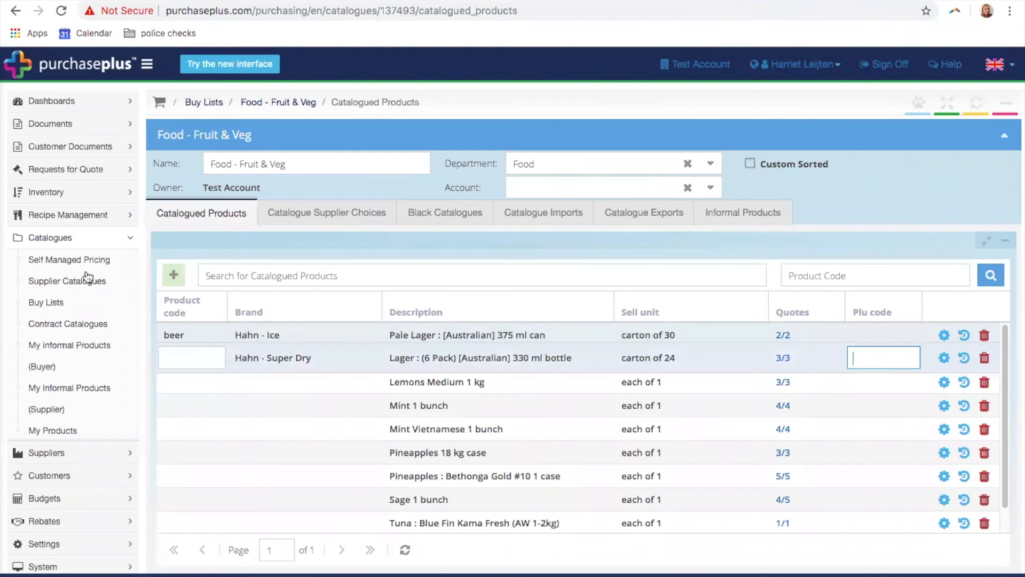
pyautogui.click(172, 356)
pyautogui.write('beer')
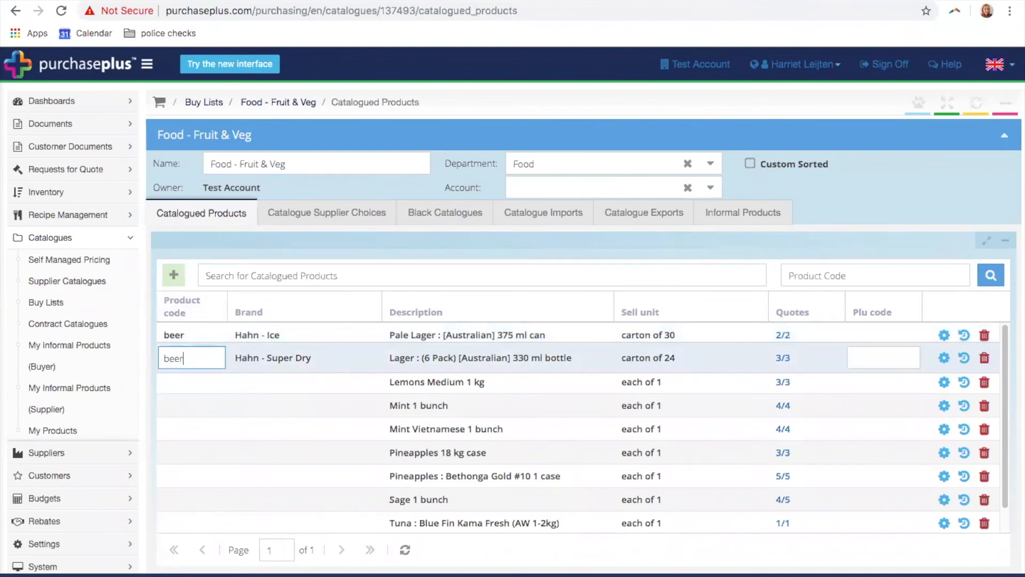
pyautogui.press('Return')
# Set the product code of Lemons Medium 1 kg to fru and of Mint 1 bunch to herb
pyautogui.click(174, 379)
pyautogui.write('fru')
pyautogui.press('Return')
pyautogui.click(174, 404)
pyautogui.write('herb')
pyautogui.press('Return')
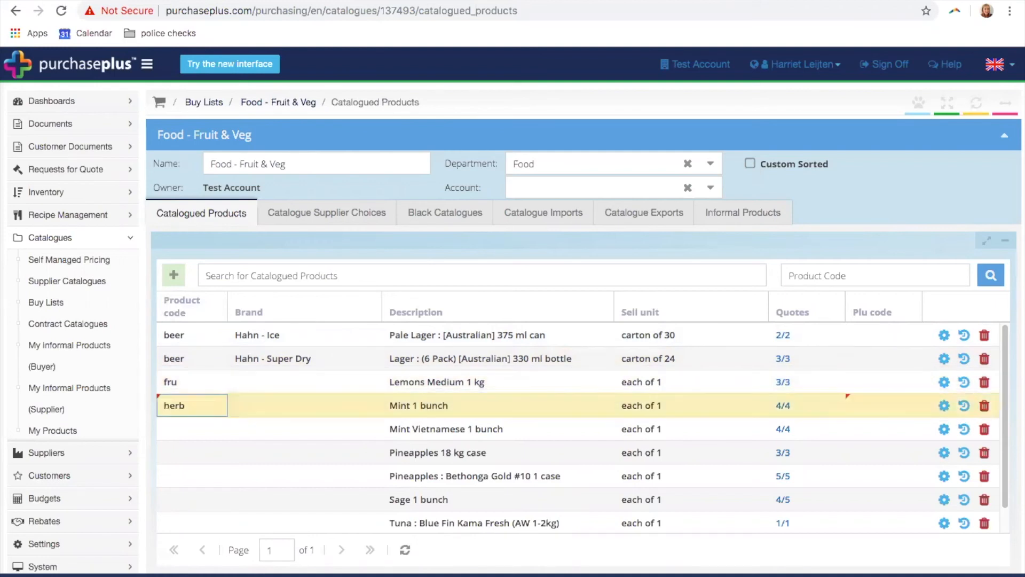
# Set the product code of Mint Vietnamese 1 bunch to herbs and of Pineapples 18 kg case to fru
pyautogui.click(175, 422)
pyautogui.write('herbs')
pyautogui.press('Return')
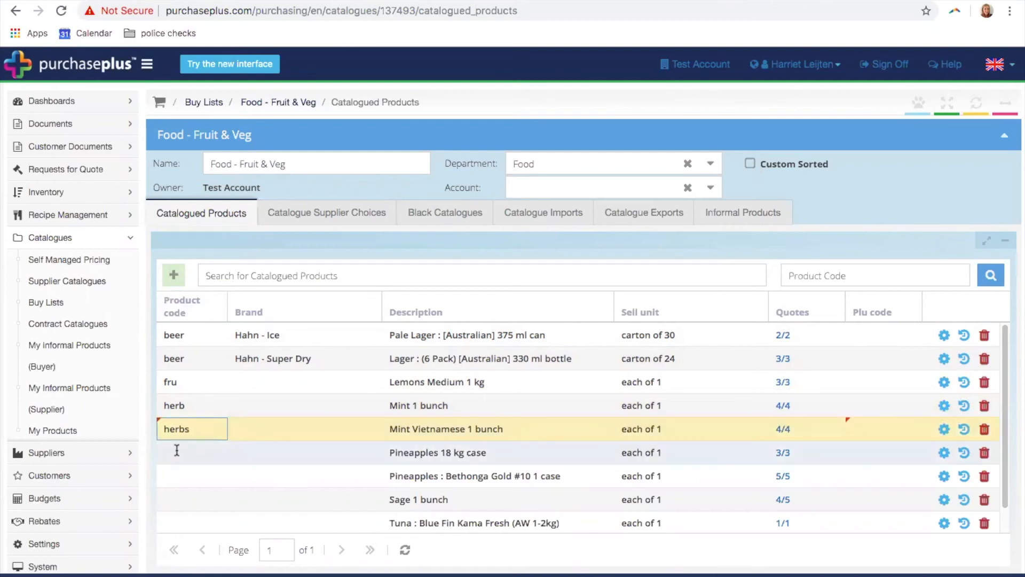
pyautogui.click(176, 450)
pyautogui.write('fru')
pyautogui.press('Return')
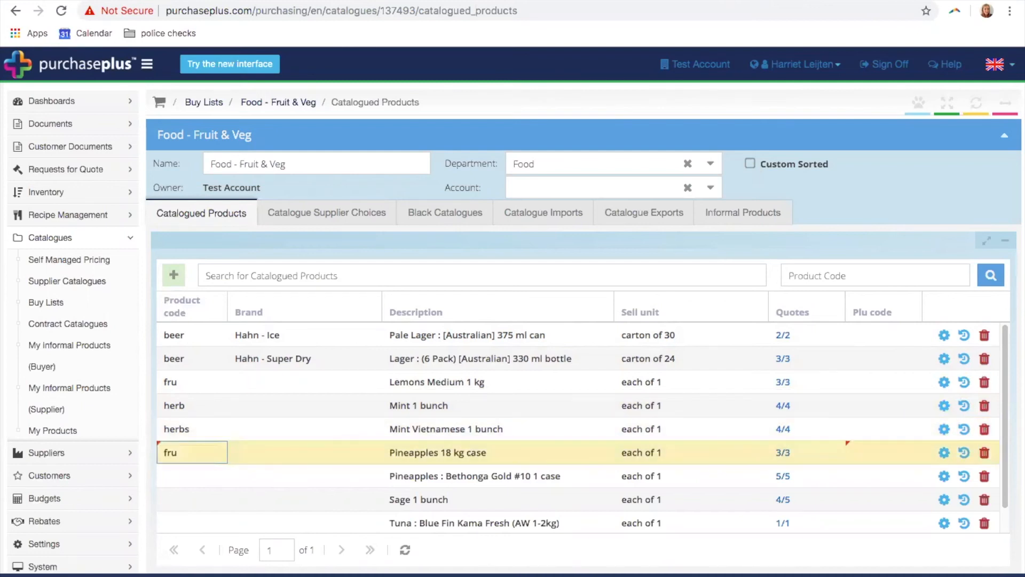
# Set the product code of Pineapples : Bethonga Gold #10 to fru and of Sage 1 bunch to herb
pyautogui.click(176, 470)
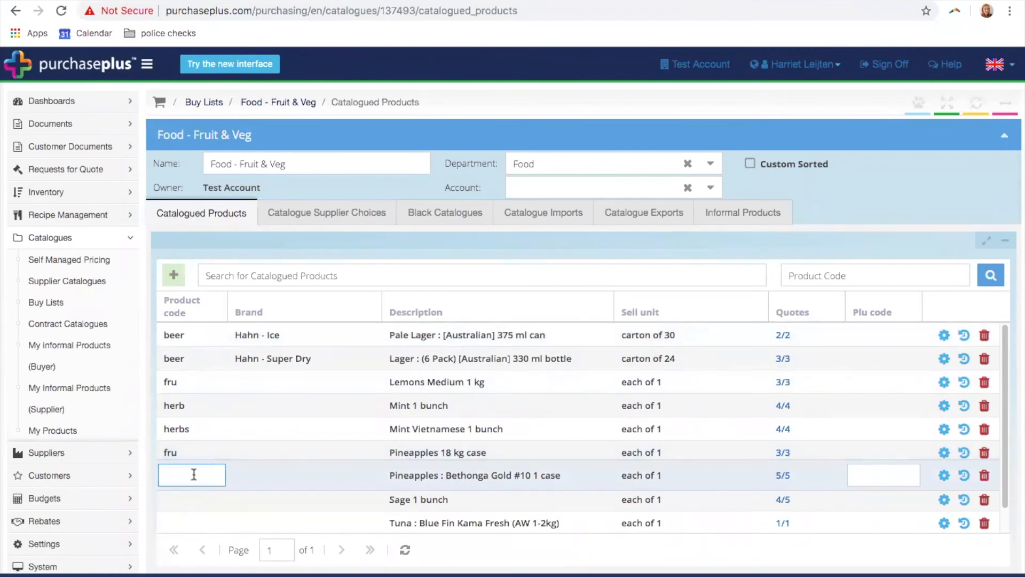
pyautogui.write('fru')
pyautogui.press('Return')
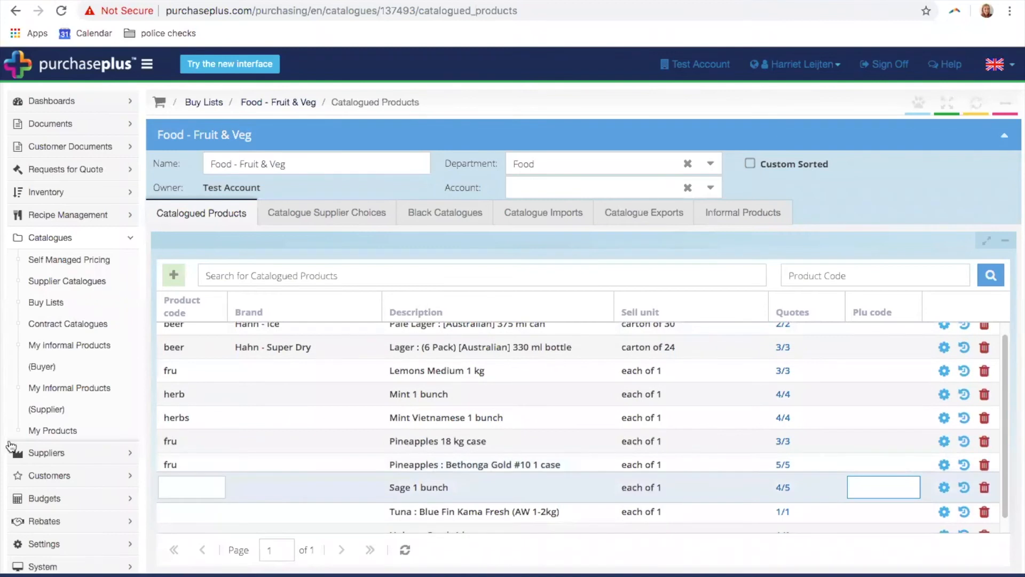
pyautogui.write('herb')
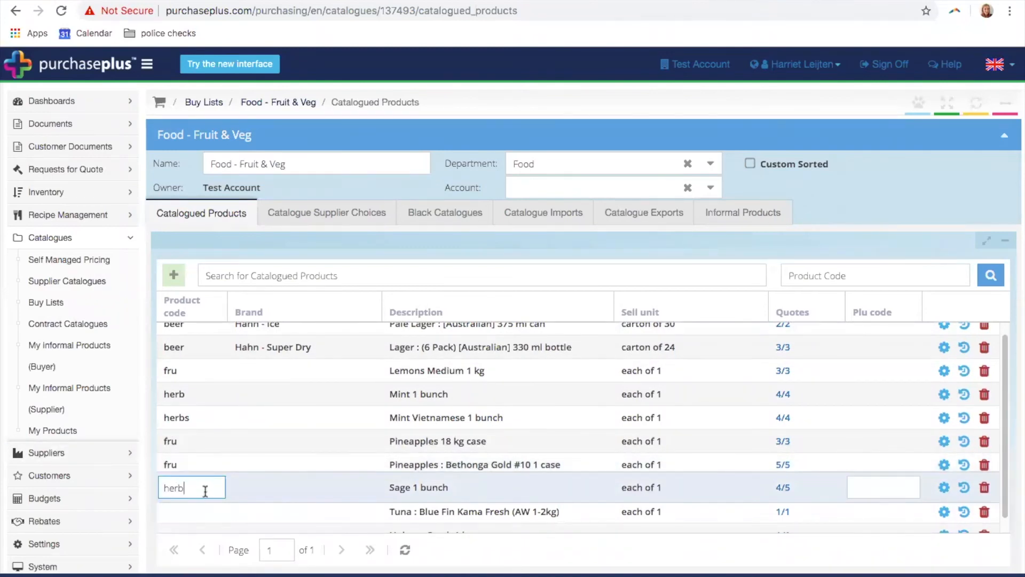
pyautogui.press('Return')
# Set the product code of Tuna : Blue Fin Kama Fresh to fish and of Unicorn Steak 1 kg to meat
pyautogui.click(193, 488)
pyautogui.write('fish')
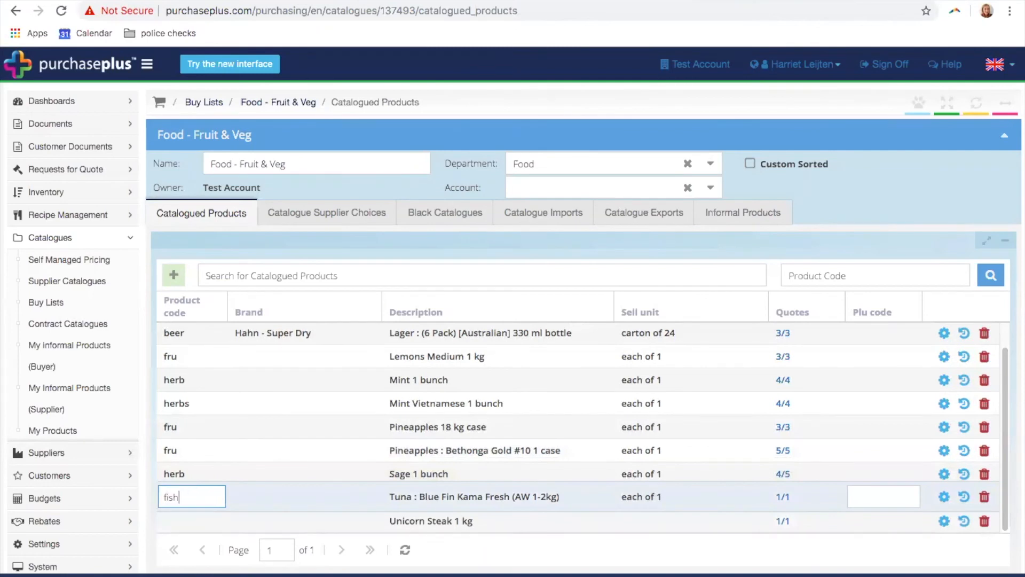
pyautogui.press('Return')
pyautogui.click(192, 516)
pyautogui.write('meat')
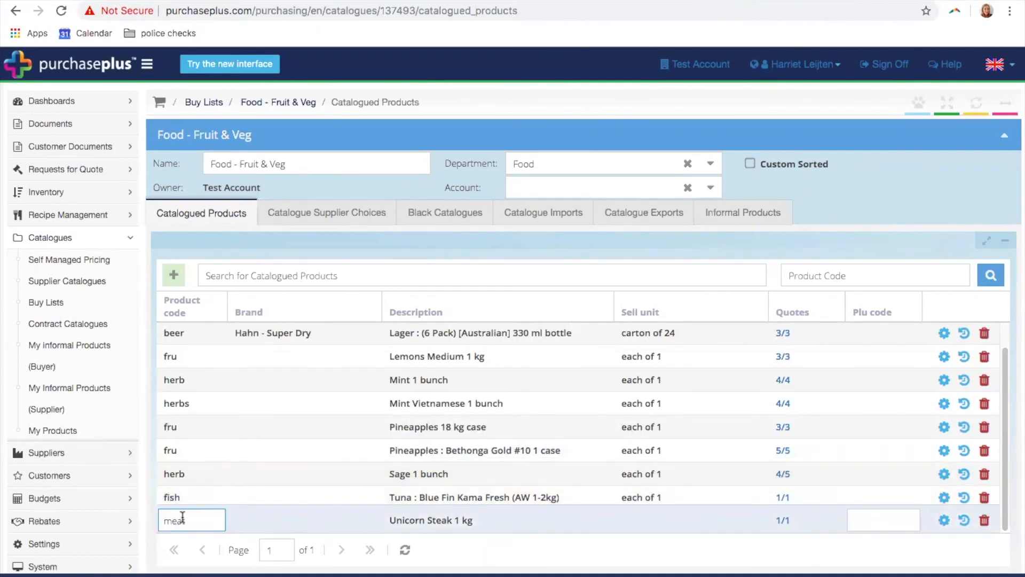
pyautogui.press('Return')
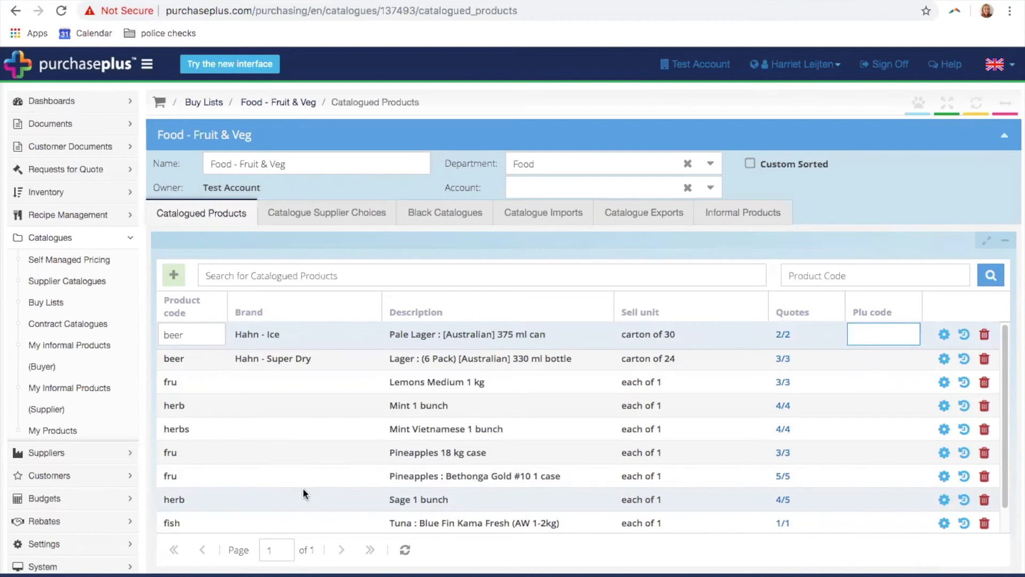
# Filter the catalogued products by product code fru, and by product code meat
pyautogui.click(813, 272)
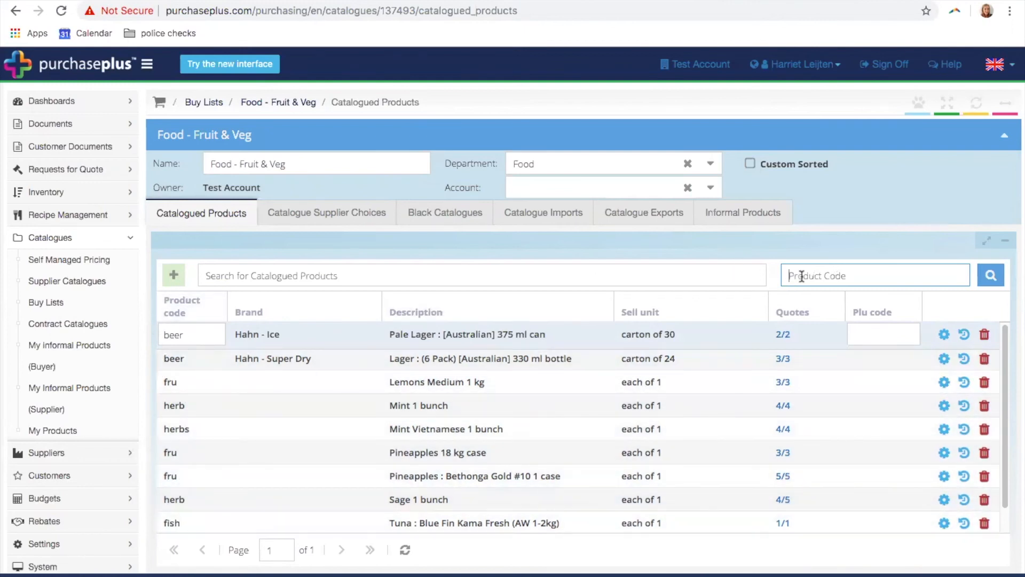
pyautogui.write('fru')
pyautogui.press('Return')
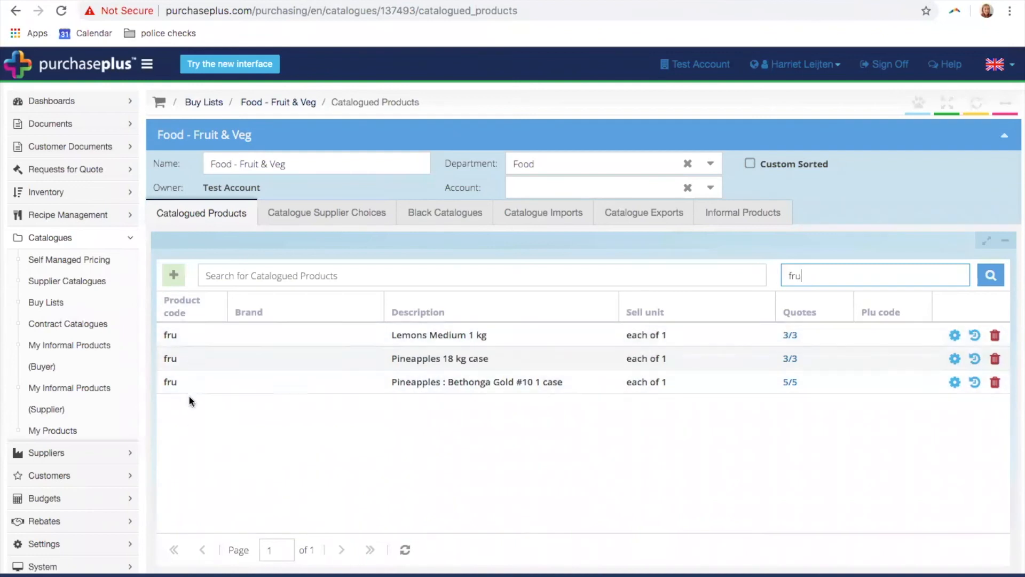
pyautogui.moveTo(826, 277); pyautogui.dragTo(747, 266)
pyautogui.write('meat')
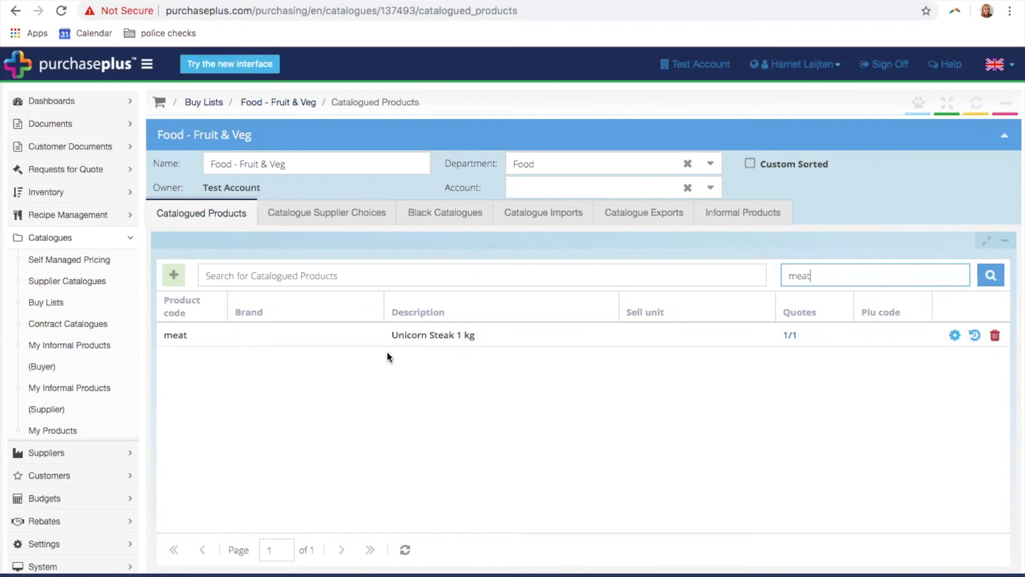
# Clear the product code filter so the full list of catalogued products is shown
pyautogui.click(325, 275)
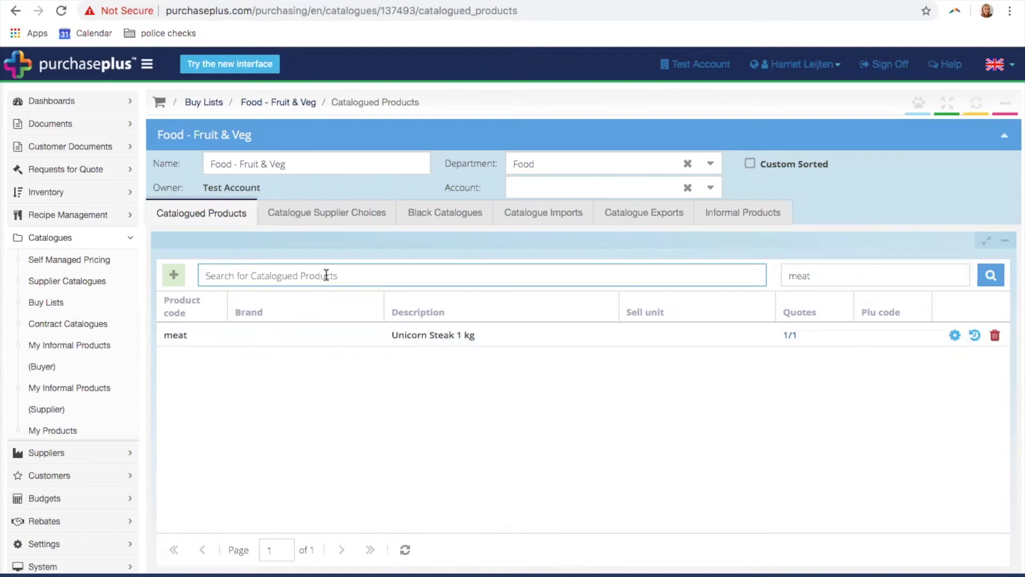
pyautogui.click(821, 269)
pyautogui.moveTo(822, 270); pyautogui.dragTo(726, 254)
pyautogui.press('BackSpace')
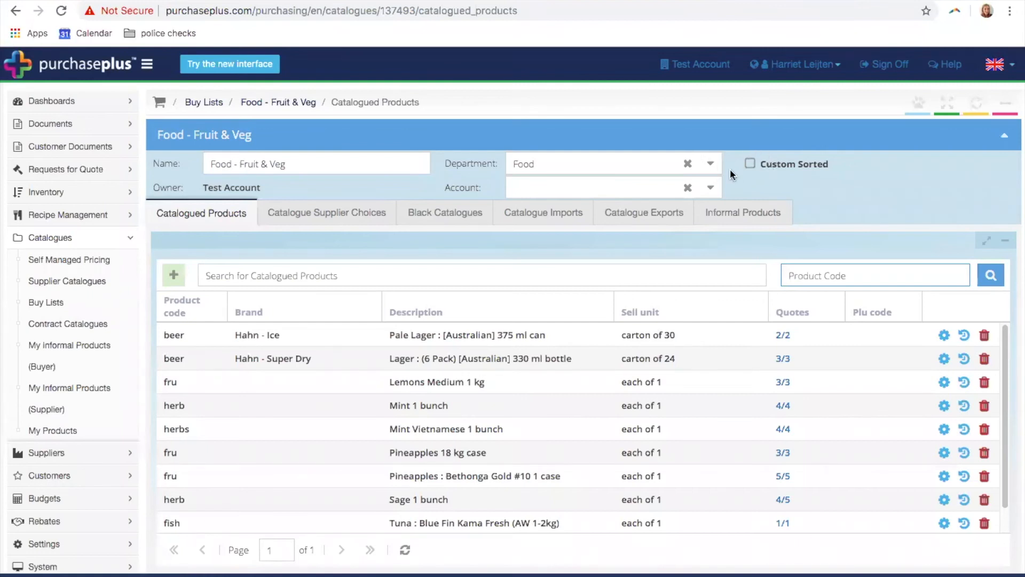
# Enable custom sorting and reorder the products with Hahn - Super Dry Lager second, Mint Vietnamese sixth and Sage last
pyautogui.click(748, 165)
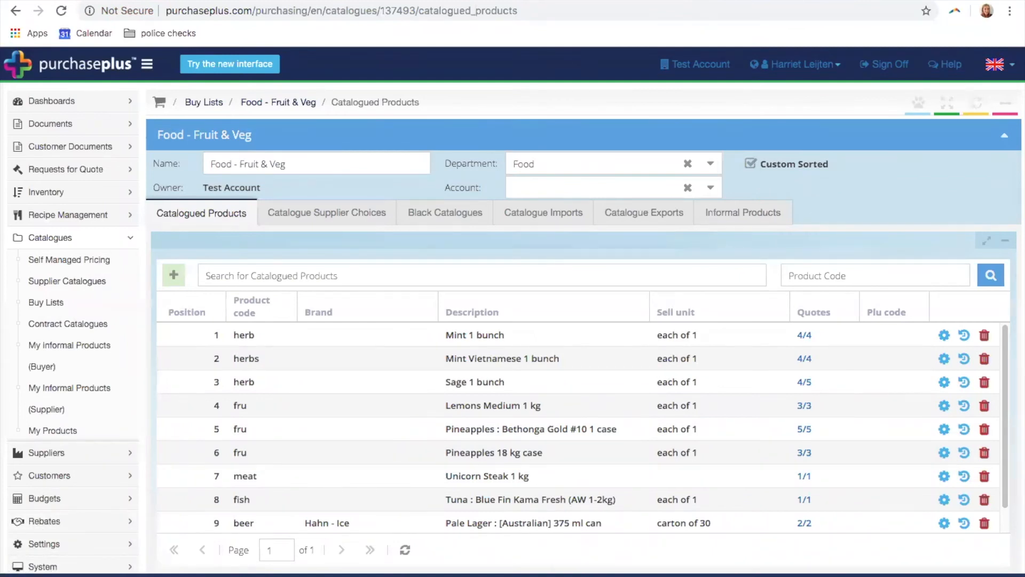
pyautogui.press('super+r')
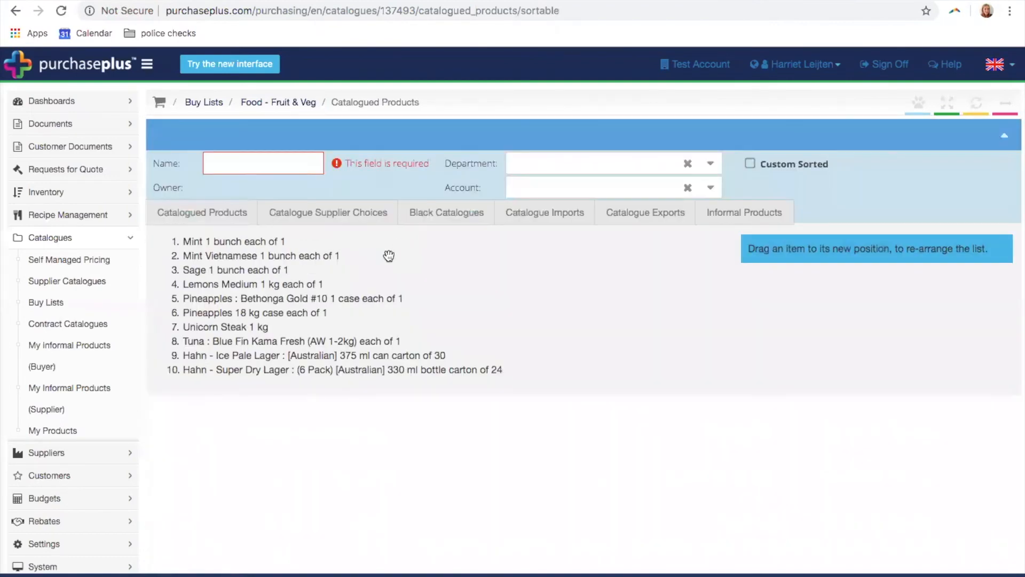
pyautogui.moveTo(235, 270); pyautogui.dragTo(232, 311)
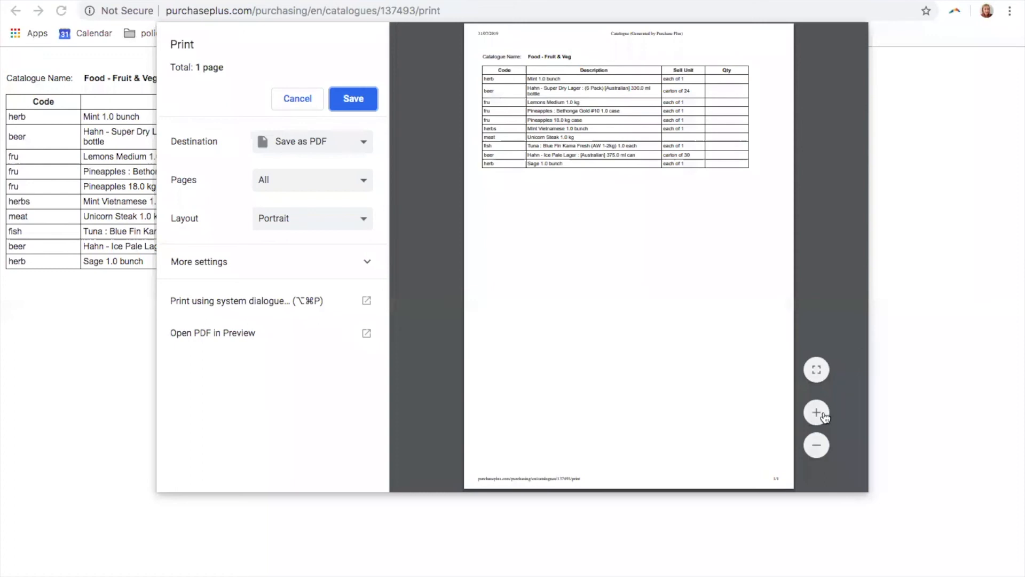
# Examine the buy list's print preview enlarged, cancel printing and return to the catalogued products
pyautogui.click(817, 414)
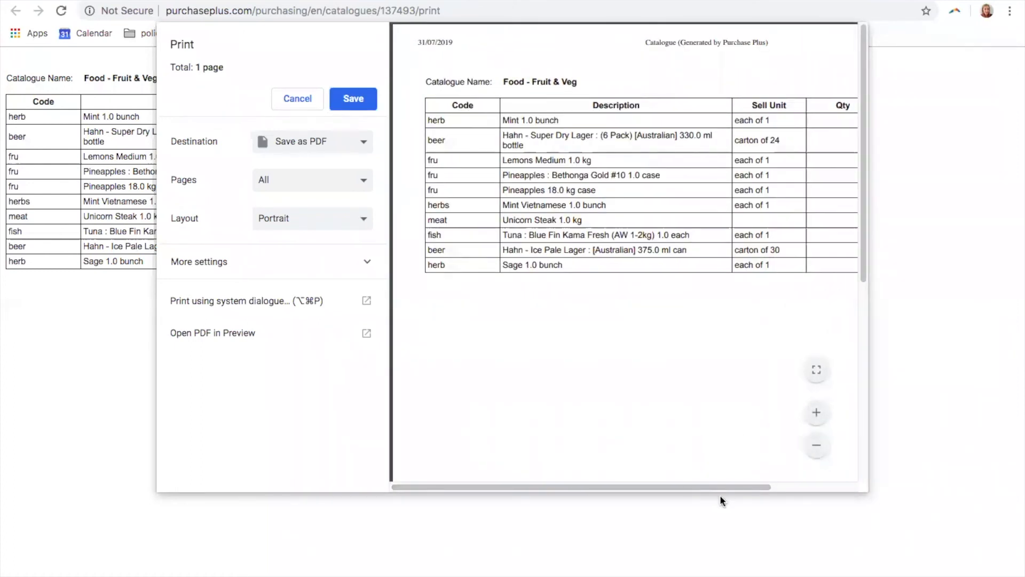
pyautogui.moveTo(698, 486); pyautogui.dragTo(750, 487)
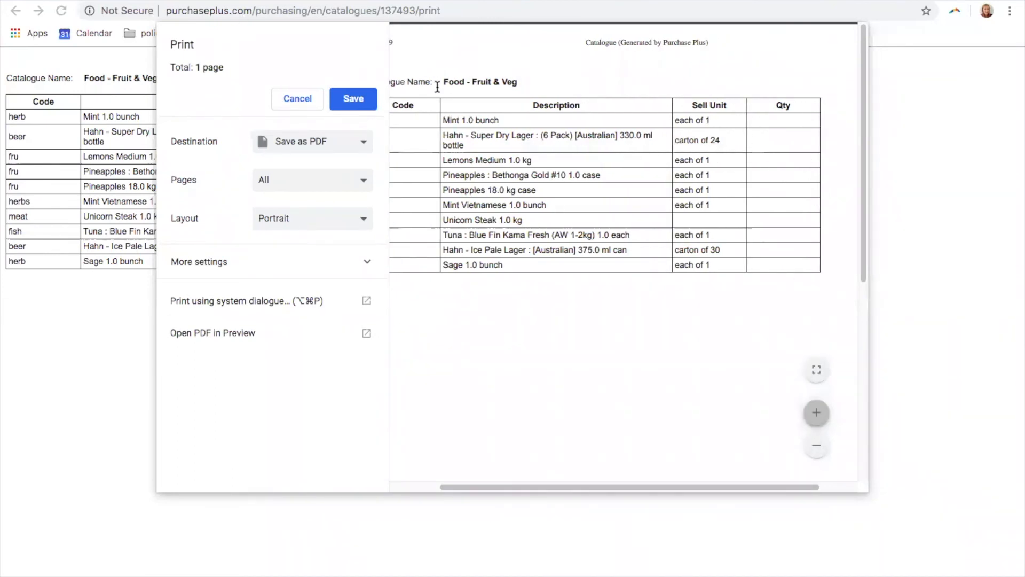
pyautogui.click(298, 98)
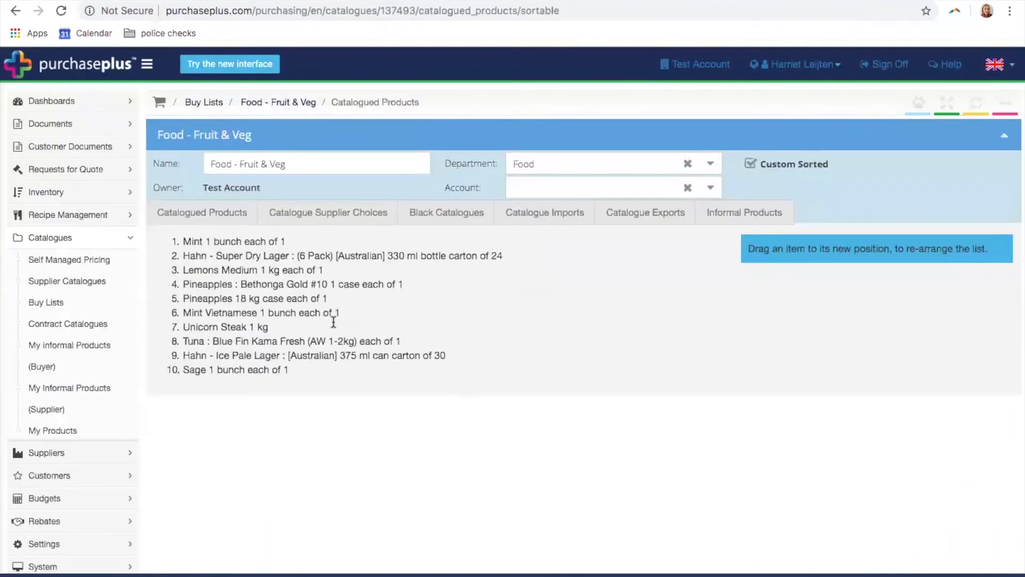
pyautogui.click(230, 211)
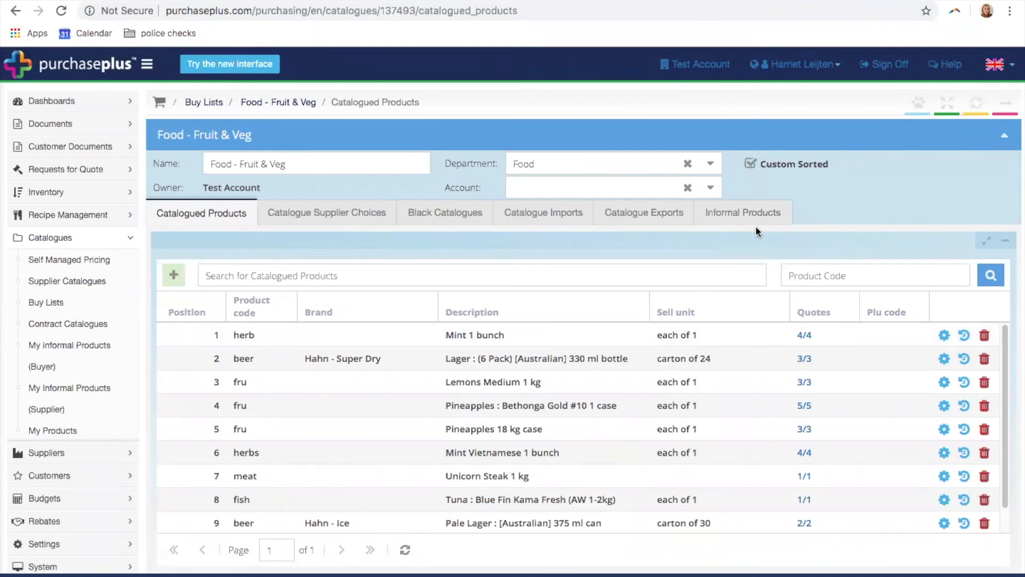
# Create a catalogue export of the Food - Fruit & Veg buy list and return to its catalogued products
pyautogui.click(648, 213)
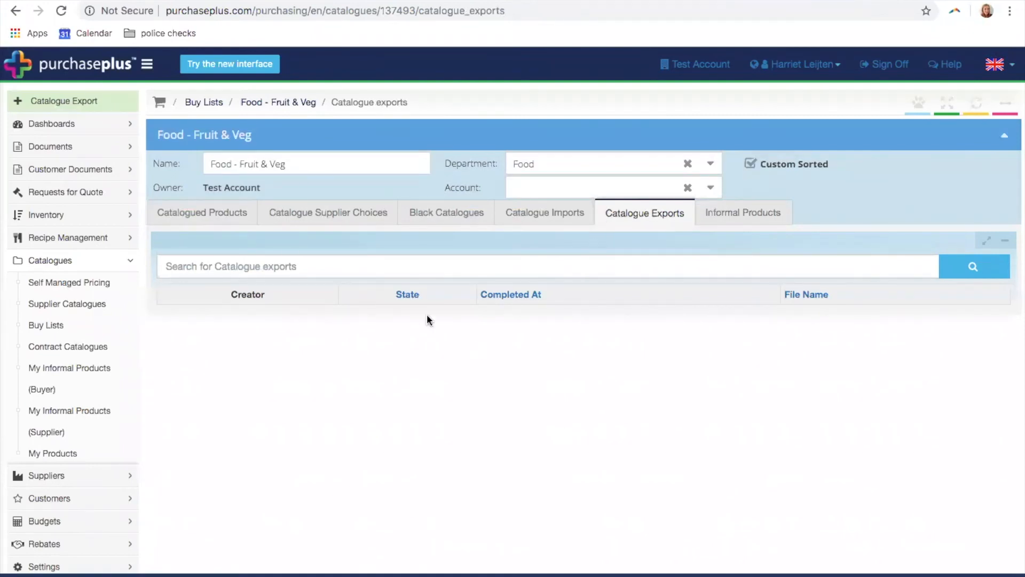
pyautogui.click(853, 12)
pyautogui.press('Return')
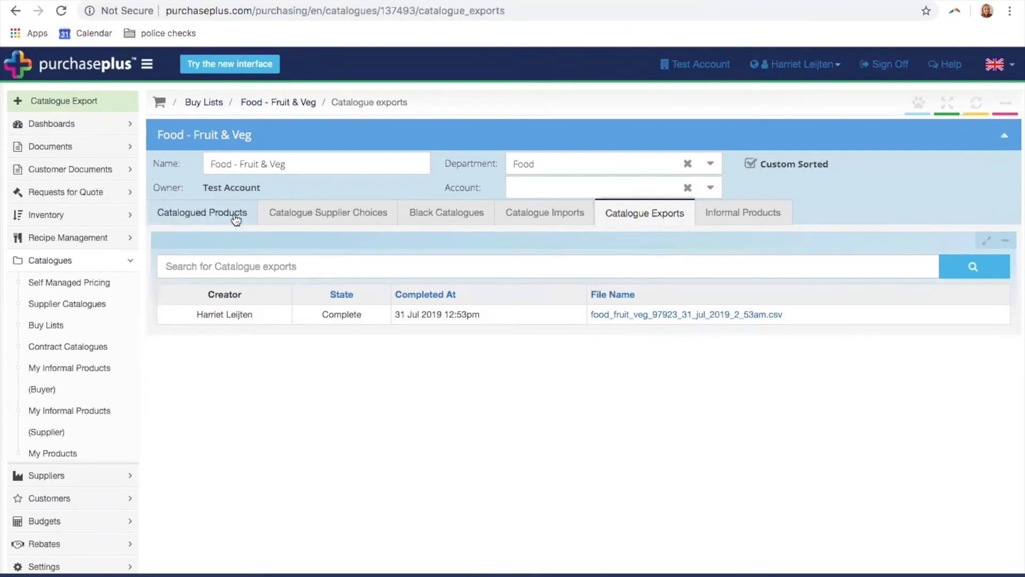
pyautogui.click(200, 219)
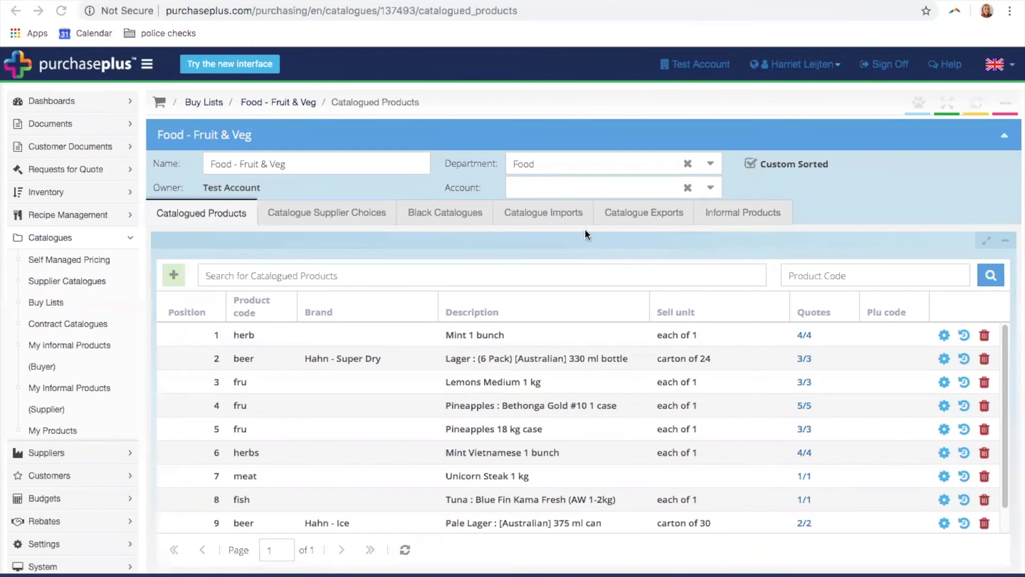
# Open the exported buy list in Excel, widen the pp_product_id column and examine it and the position column
pyautogui.click(645, 214)
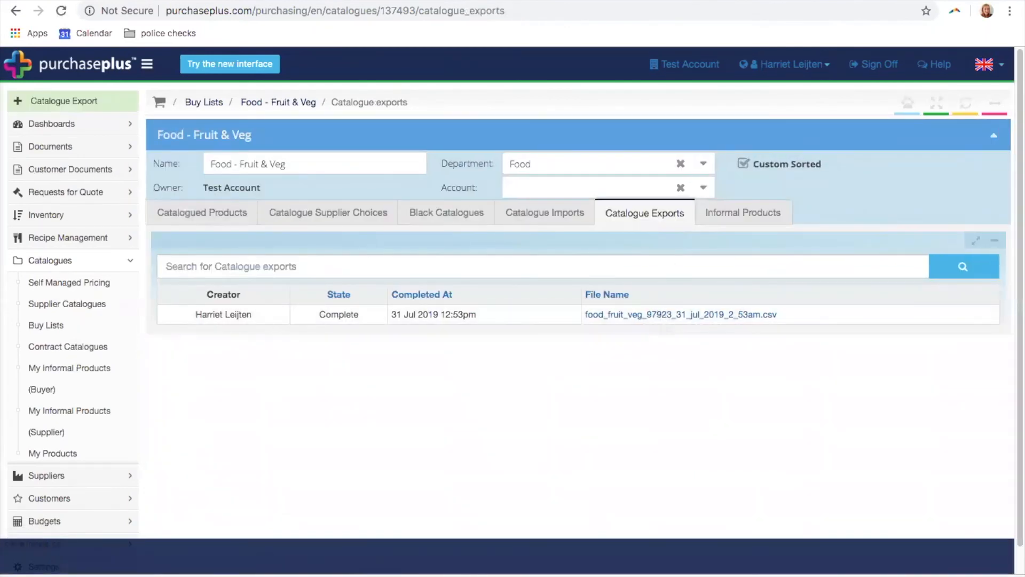
pyautogui.hotkey('ctrl', 'Left')
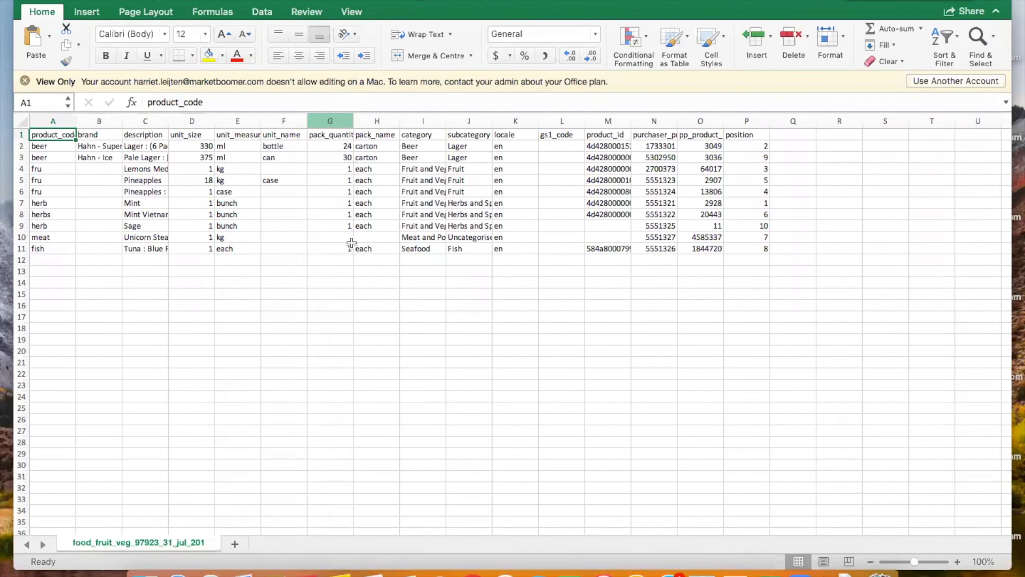
pyautogui.click(734, 118)
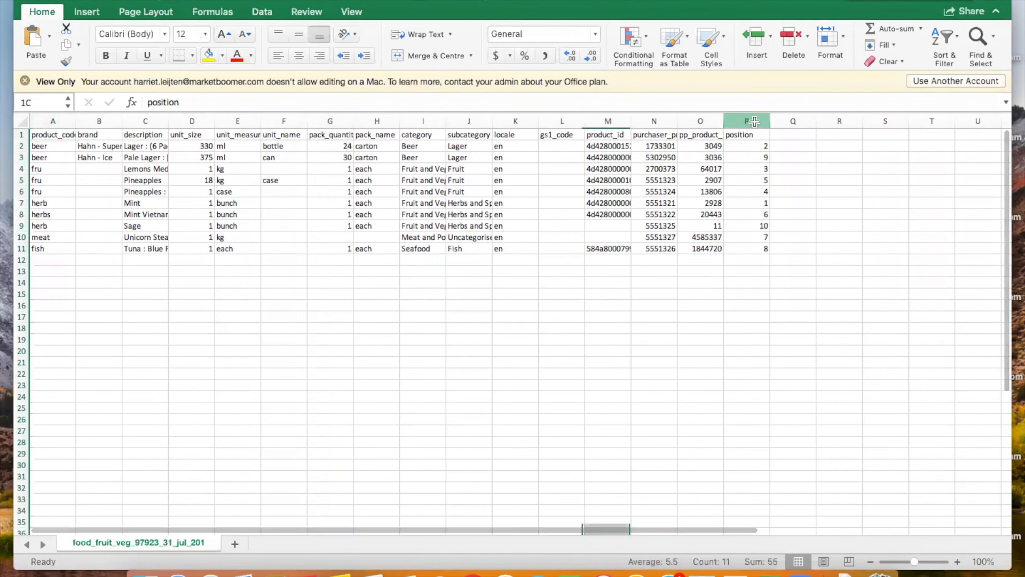
pyautogui.moveTo(724, 117)
pyautogui.mouseDown()
pyautogui.moveTo(931, 117)
pyautogui.moveTo(737, 119)
pyautogui.mouseUp()
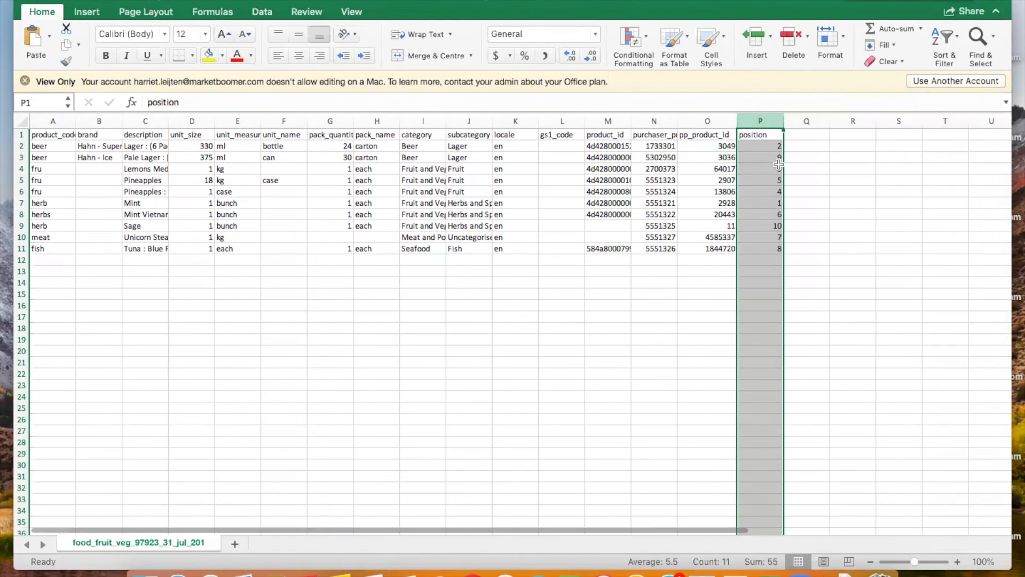
pyautogui.click(696, 222)
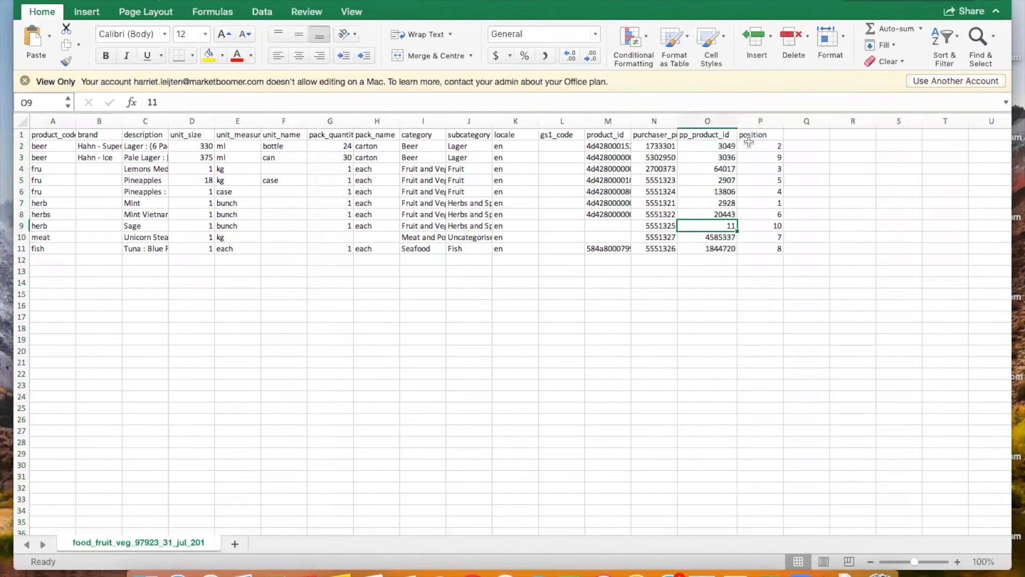
pyautogui.click(715, 122)
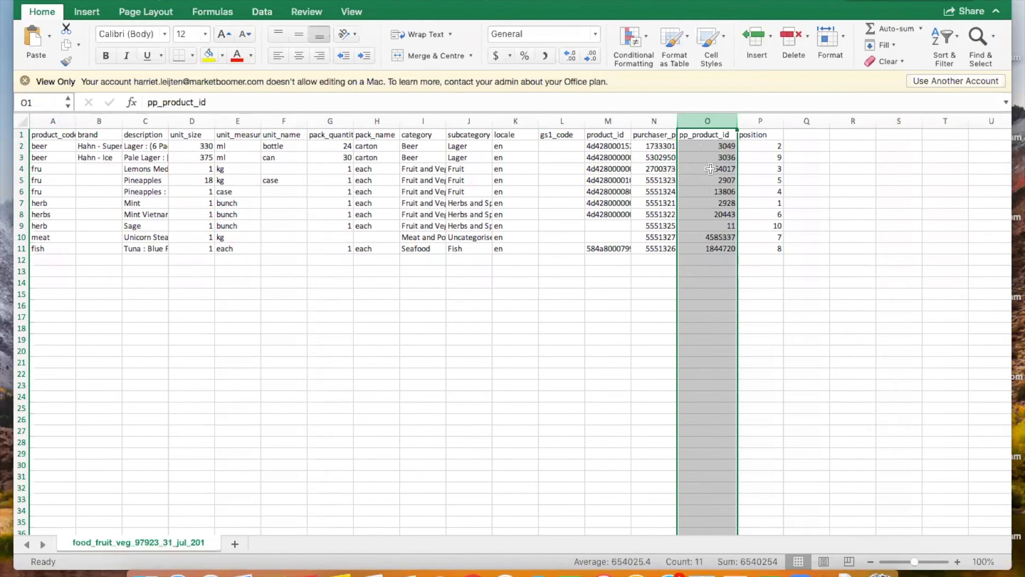
# Examine the product details against their pp_product_id values for the Hahn - Super Dry and Sage rows of the export
pyautogui.moveTo(87, 144); pyautogui.dragTo(542, 160)
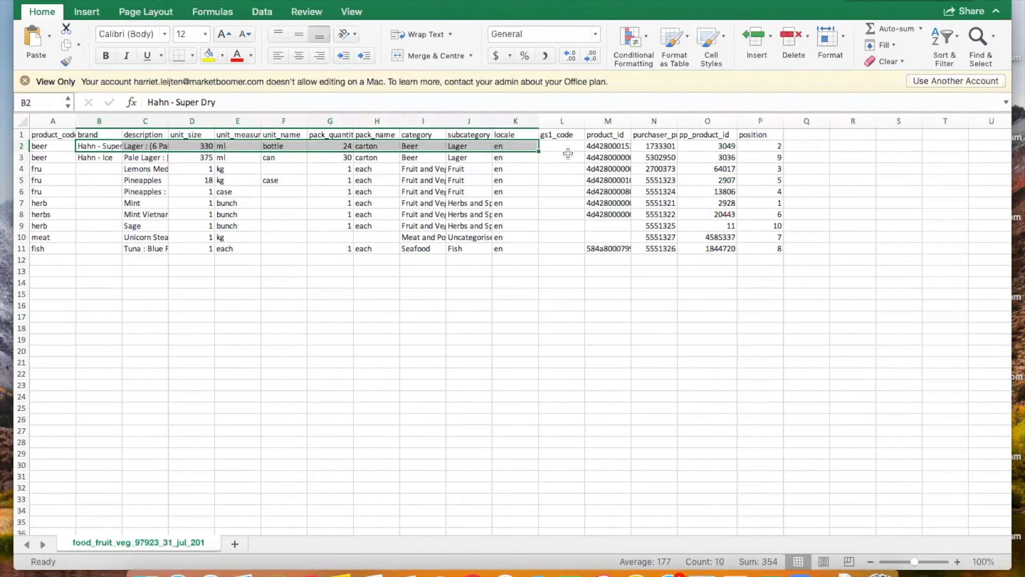
pyautogui.click(720, 148)
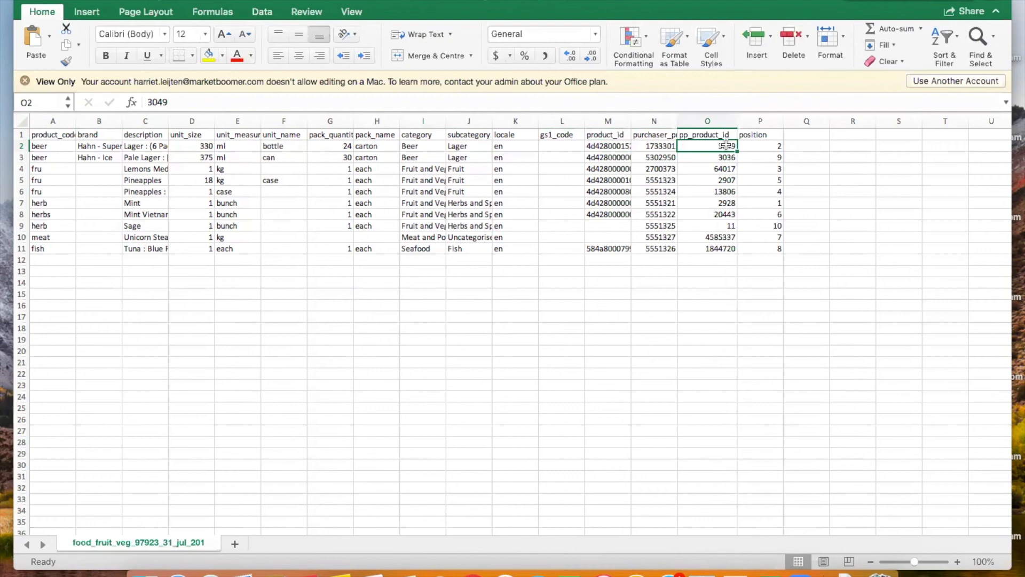
pyautogui.moveTo(426, 143); pyautogui.dragTo(40, 272)
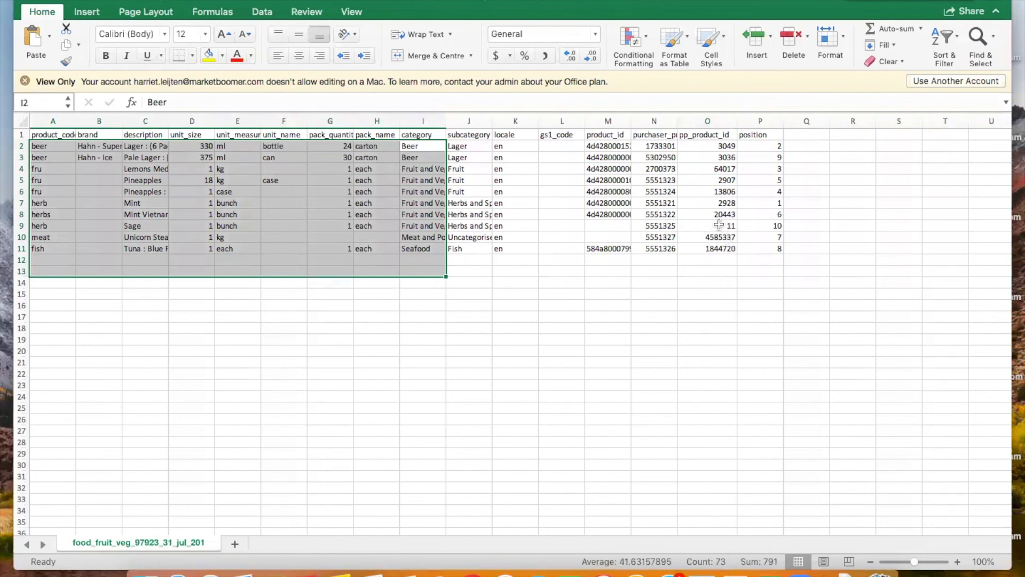
pyautogui.moveTo(718, 225); pyautogui.dragTo(56, 228)
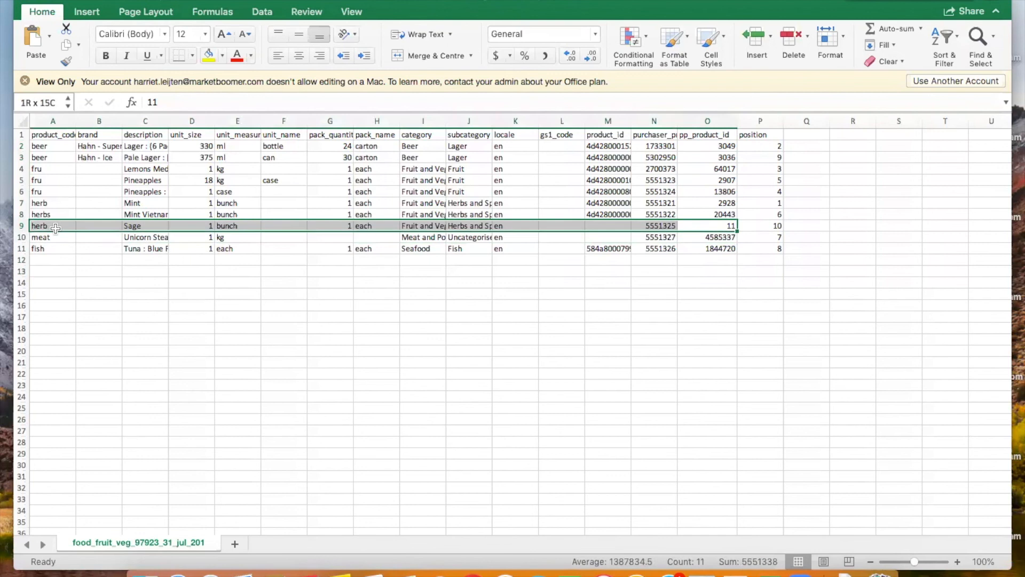
pyautogui.click(732, 226)
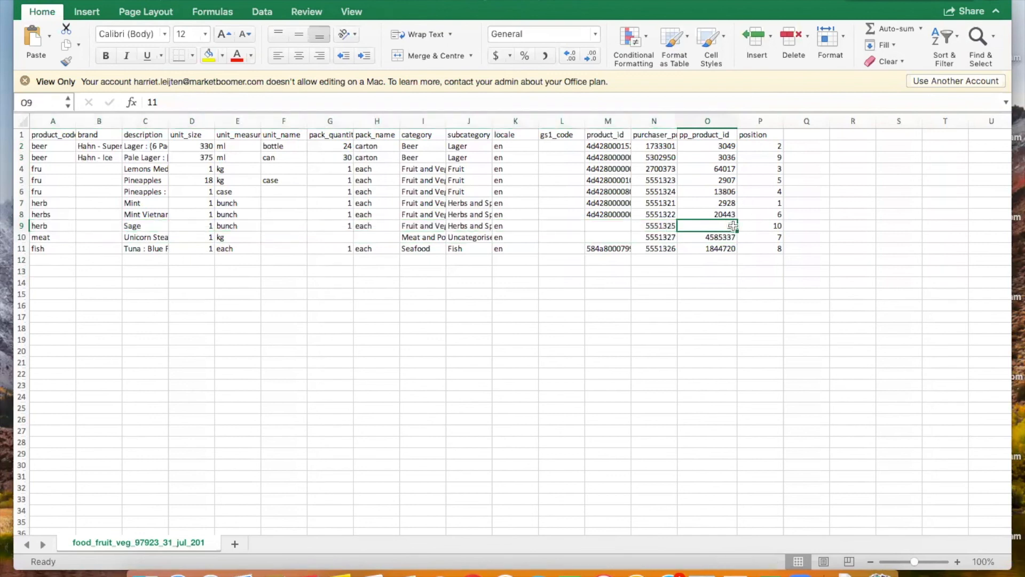
pyautogui.click(462, 247)
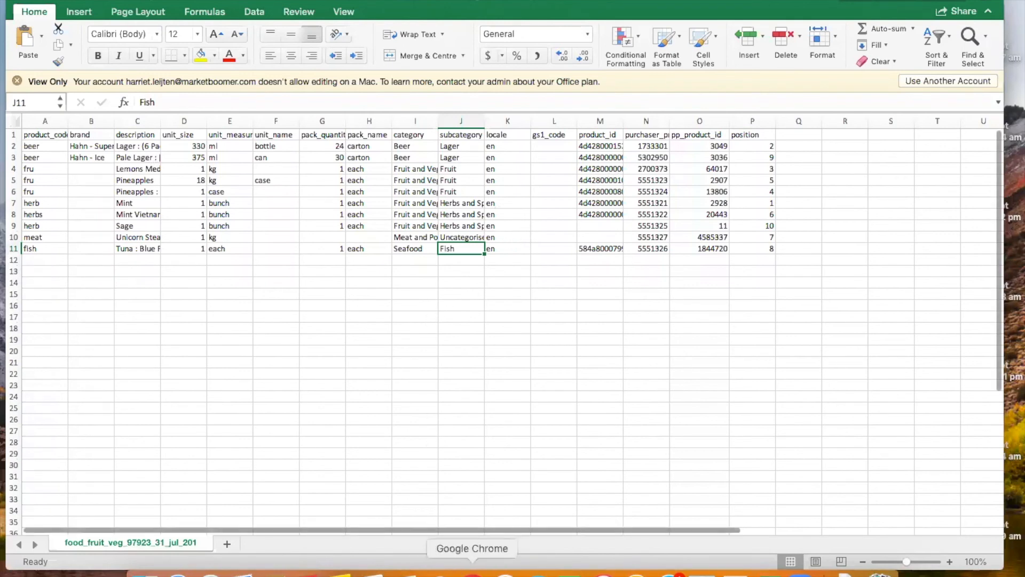
# Switch back to the Purchase Plus window in Google Chrome and reopen the buy list's catalogued products
pyautogui.rightClick(471, 570)
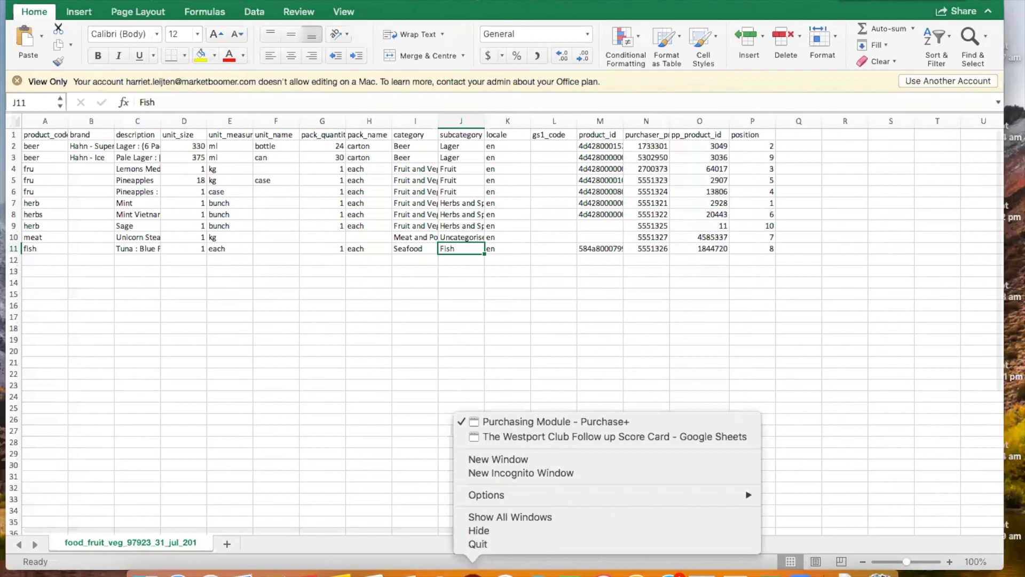
pyautogui.click(512, 424)
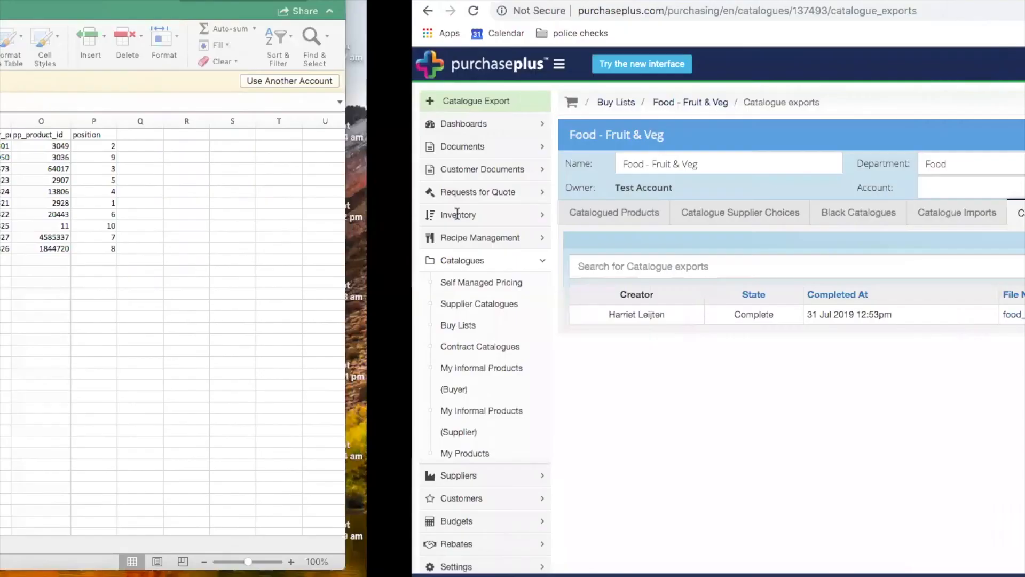
pyautogui.click(216, 212)
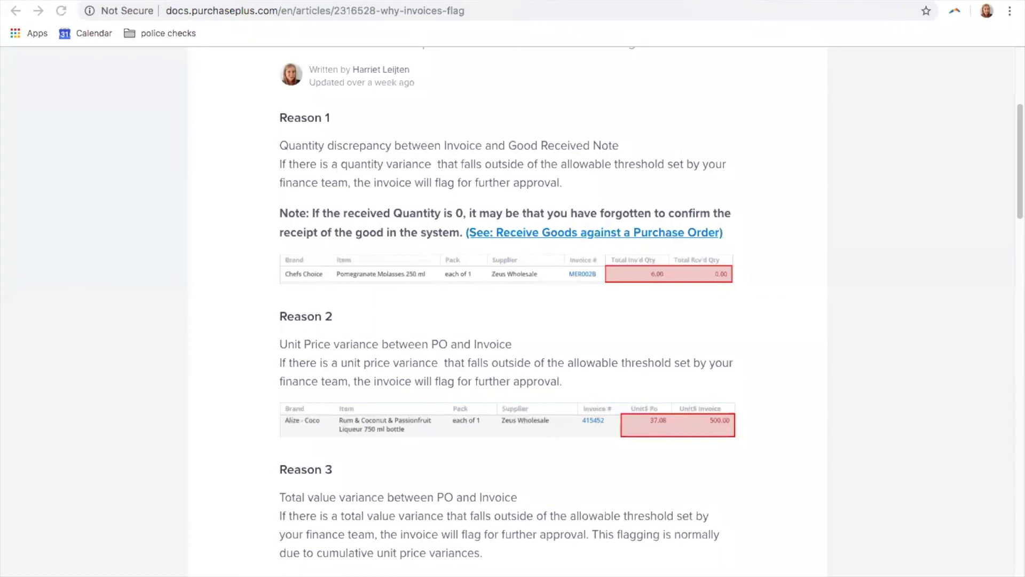
# Search the help articles for "cataogue buy list" and open Create a Supplier Catalogue from a Buyer's Buy List
pyautogui.scroll(5, 546, 223)
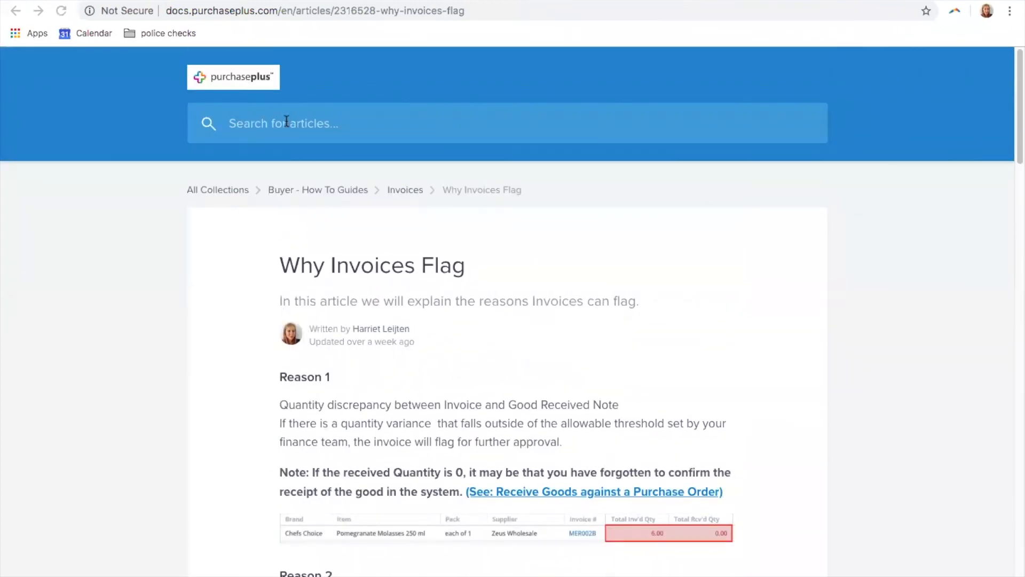
pyautogui.click(288, 120)
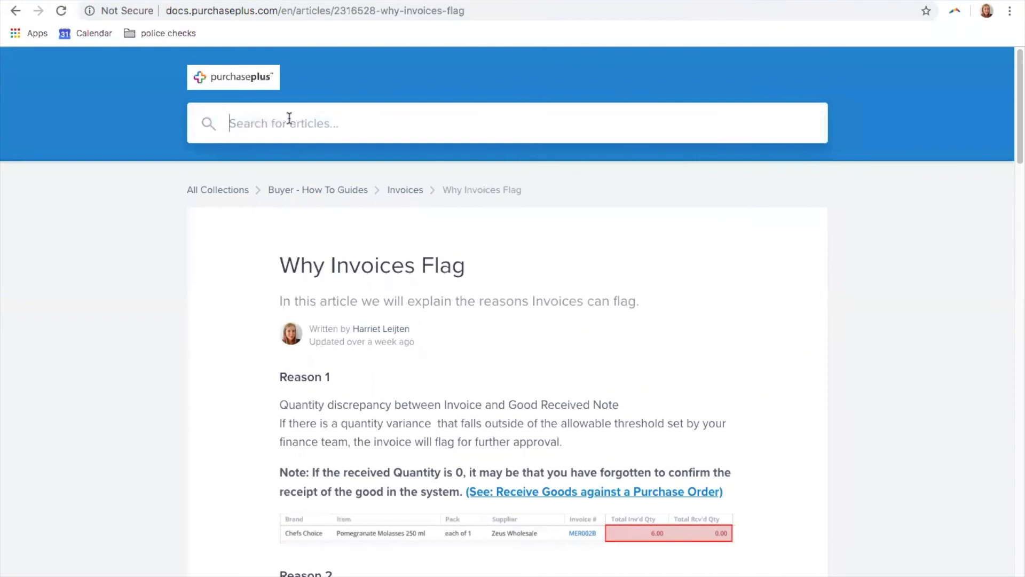
pyautogui.write('cataogue buy list')
pyautogui.press('Return')
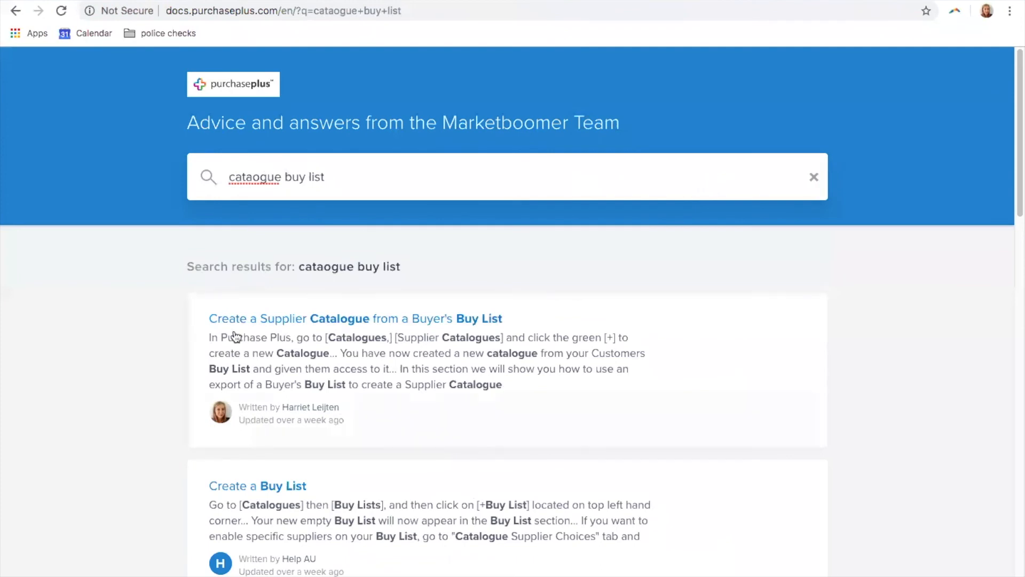
pyautogui.moveTo(278, 324); pyautogui.dragTo(275, 321)
pyautogui.click(310, 322)
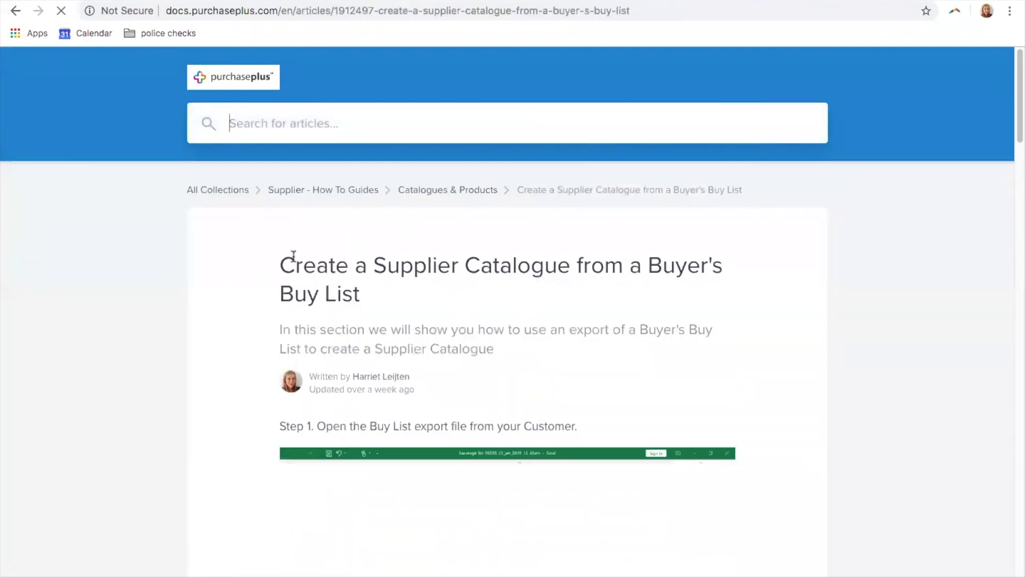
# Read through the article on creating a supplier catalogue from a buyer's buy list, and return to the catalogued products
pyautogui.tripleClick(293, 258)
pyautogui.click(397, 305)
pyautogui.moveTo(350, 264); pyautogui.dragTo(677, 265)
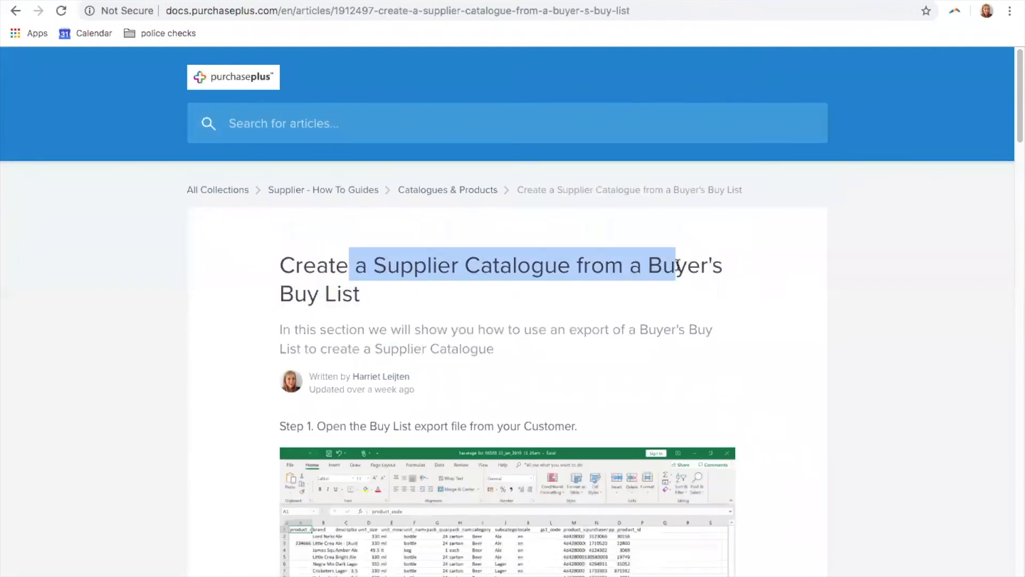
pyautogui.click(682, 269)
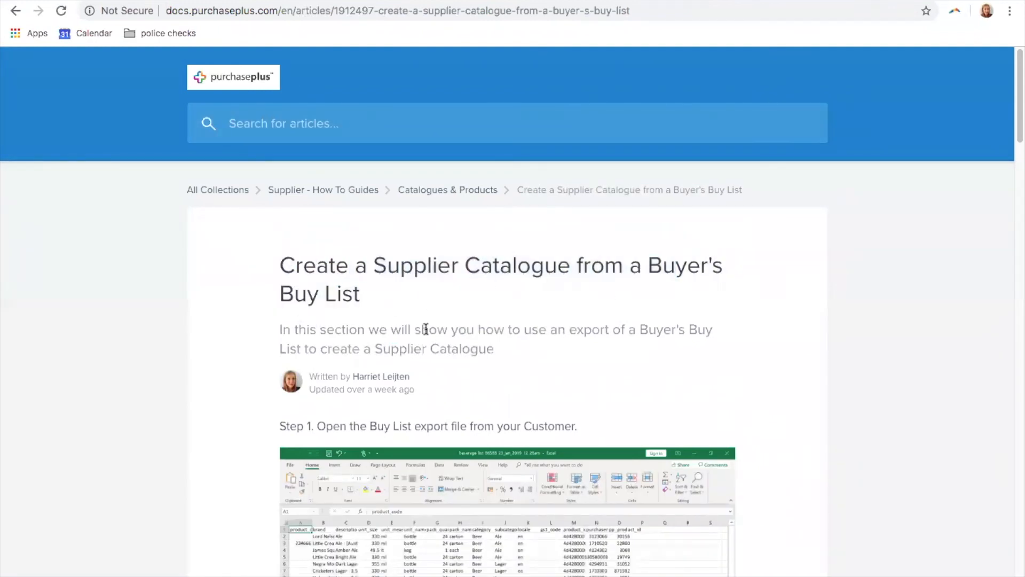
pyautogui.scroll(-15, 459, 521)
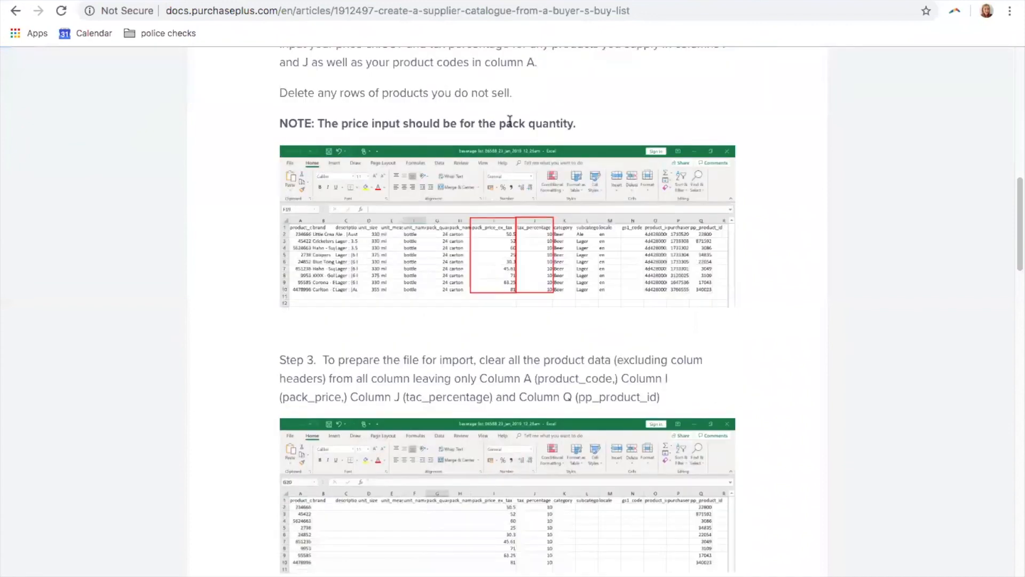
pyautogui.scroll(-5, 543, 261)
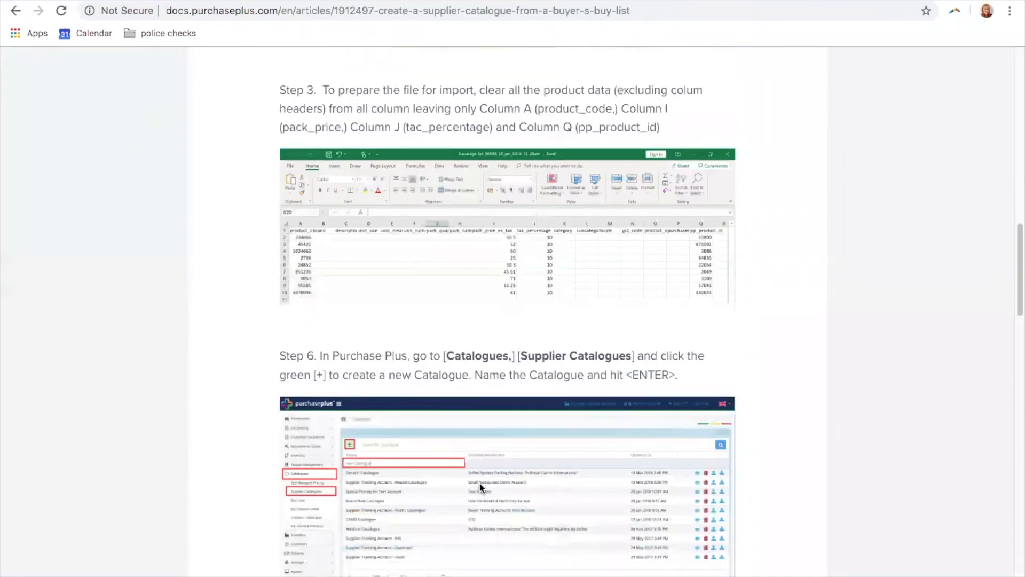
pyautogui.scroll(-5, 479, 482)
pyautogui.scroll(-5, 513, 545)
pyautogui.scroll(20, 514, 488)
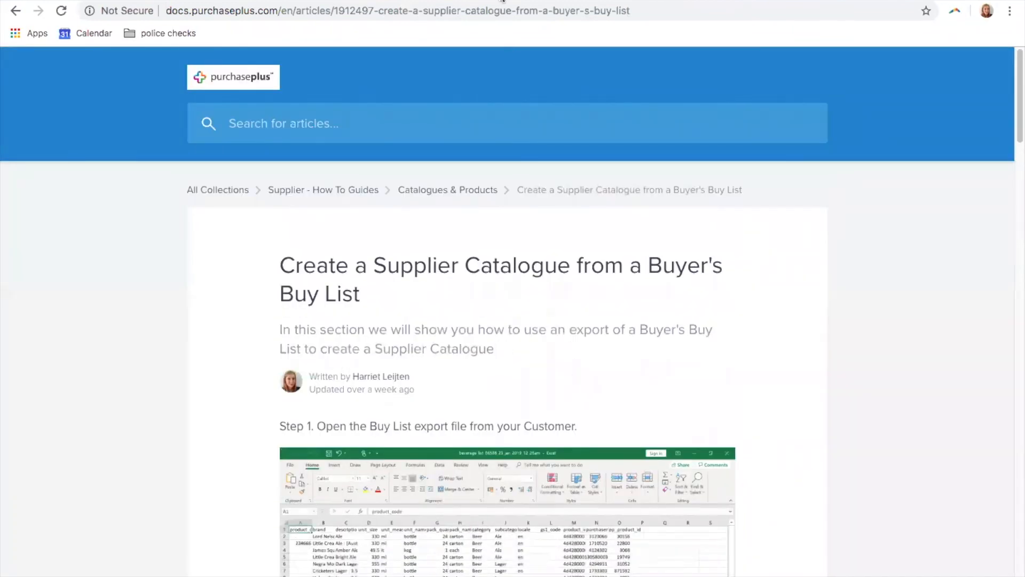
pyautogui.click(512, 1)
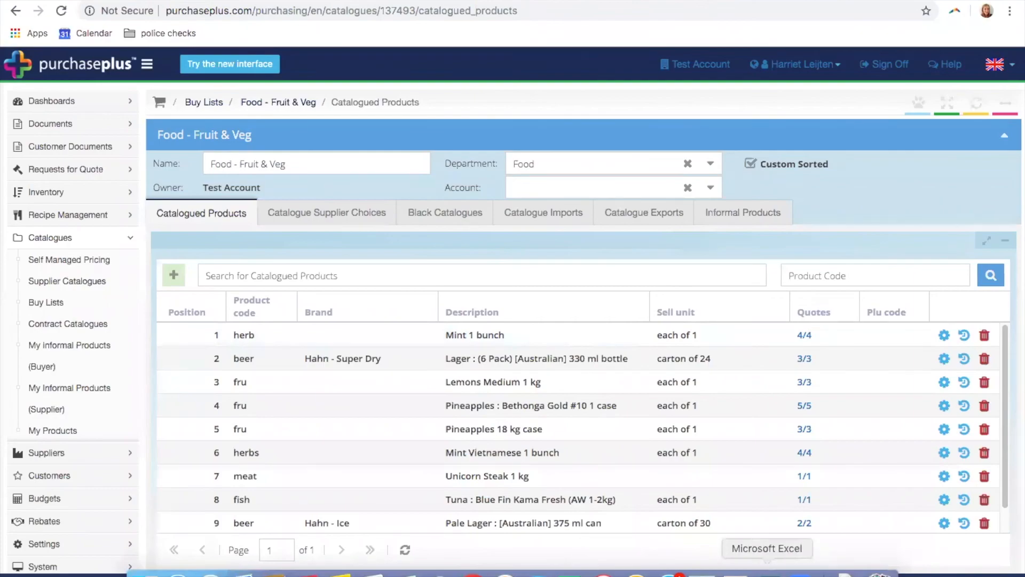
pyautogui.click(767, 566)
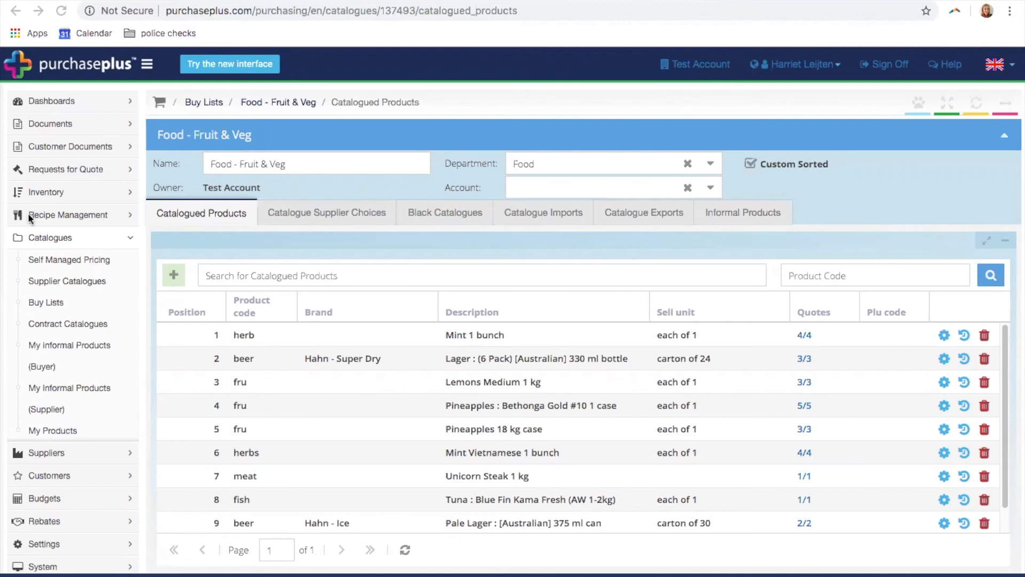
# Open the Recipe Management menus and try to add a menu named "New menu"
pyautogui.click(49, 219)
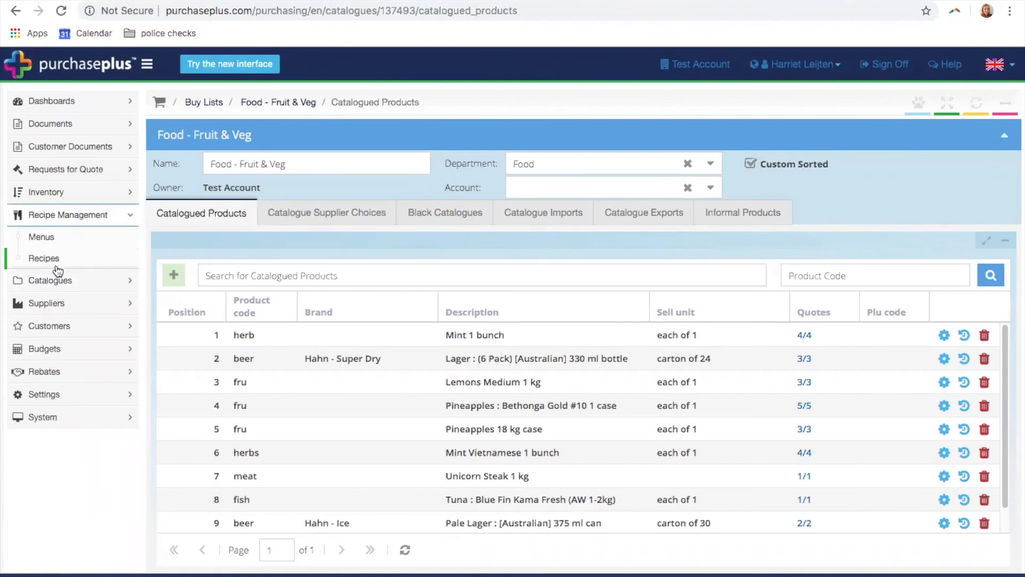
pyautogui.click(49, 243)
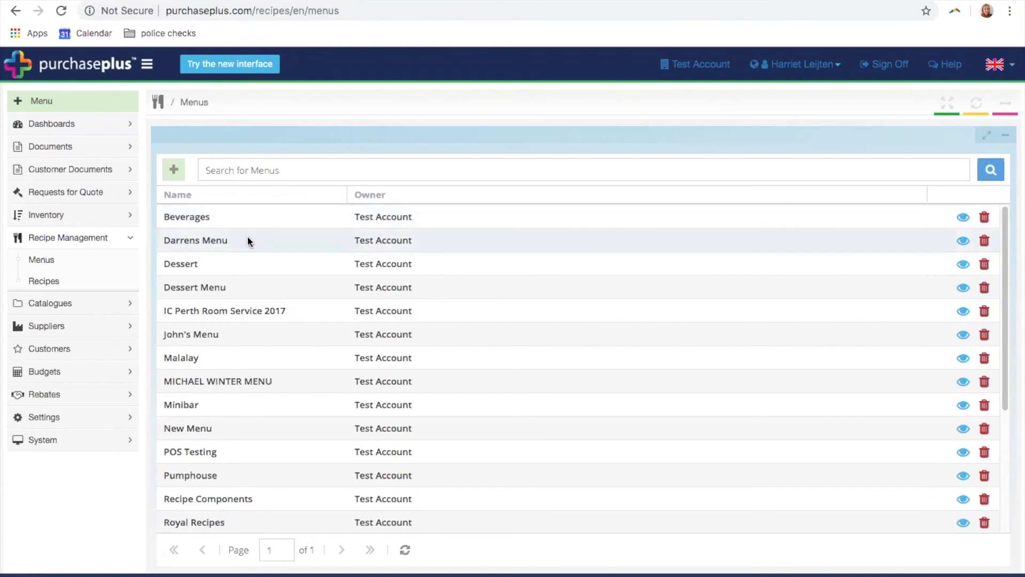
pyautogui.click(174, 170)
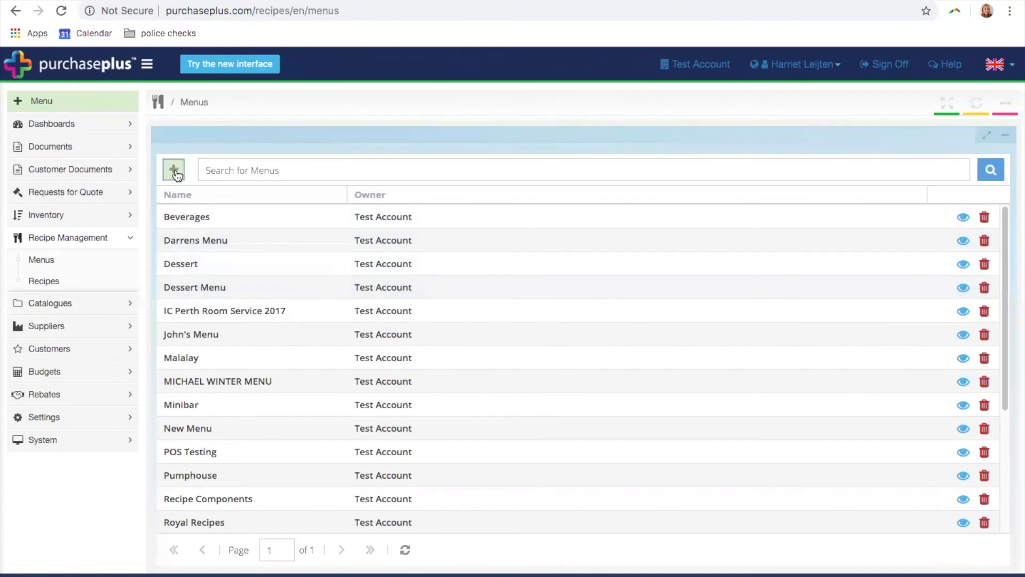
pyautogui.write('New menu')
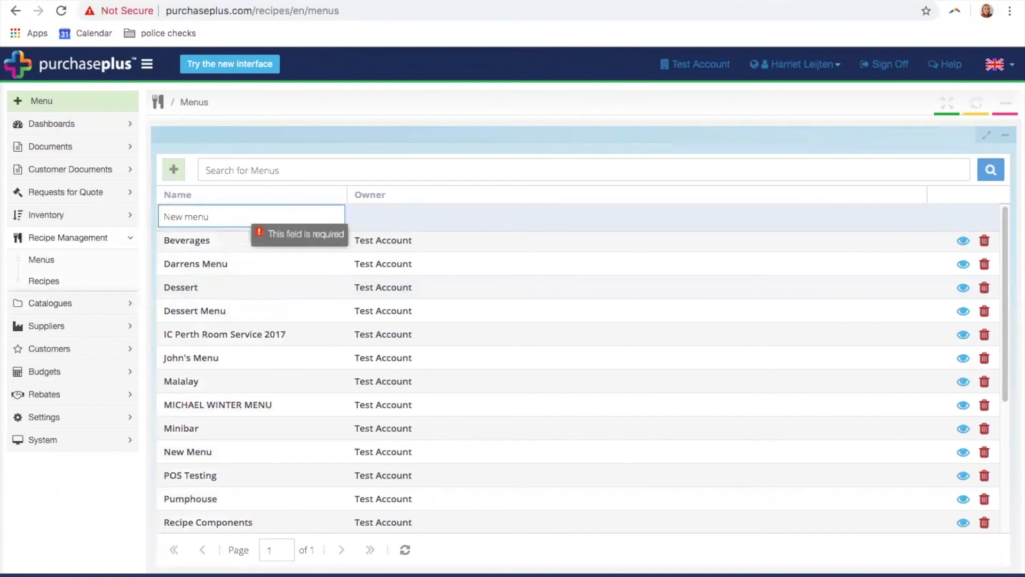
pyautogui.press('Return')
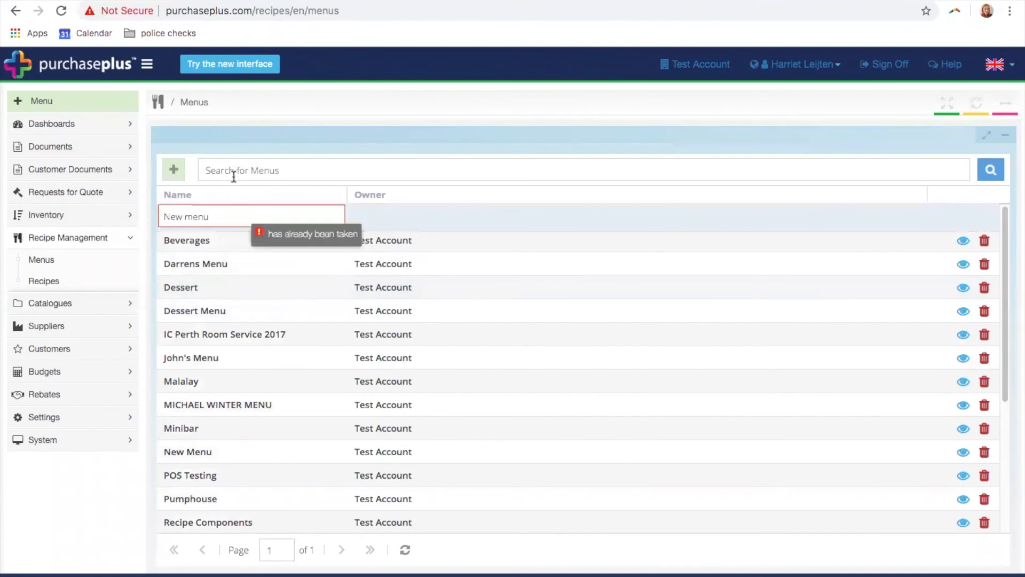
# Change the new menu's name to "New menu2" and save it
pyautogui.moveTo(221, 212); pyautogui.dragTo(114, 210)
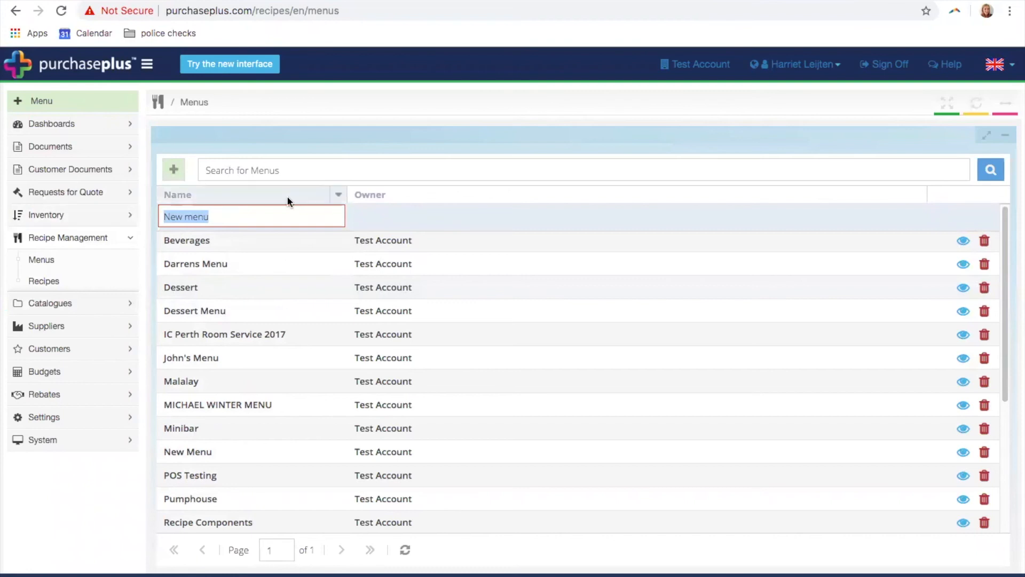
pyautogui.click(271, 214)
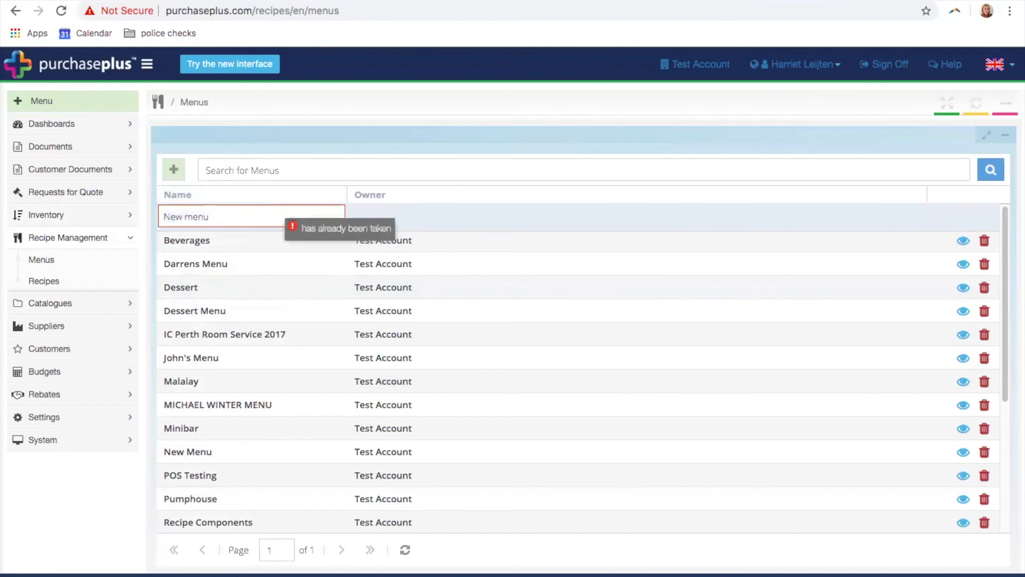
pyautogui.write('2')
pyautogui.press('Return')
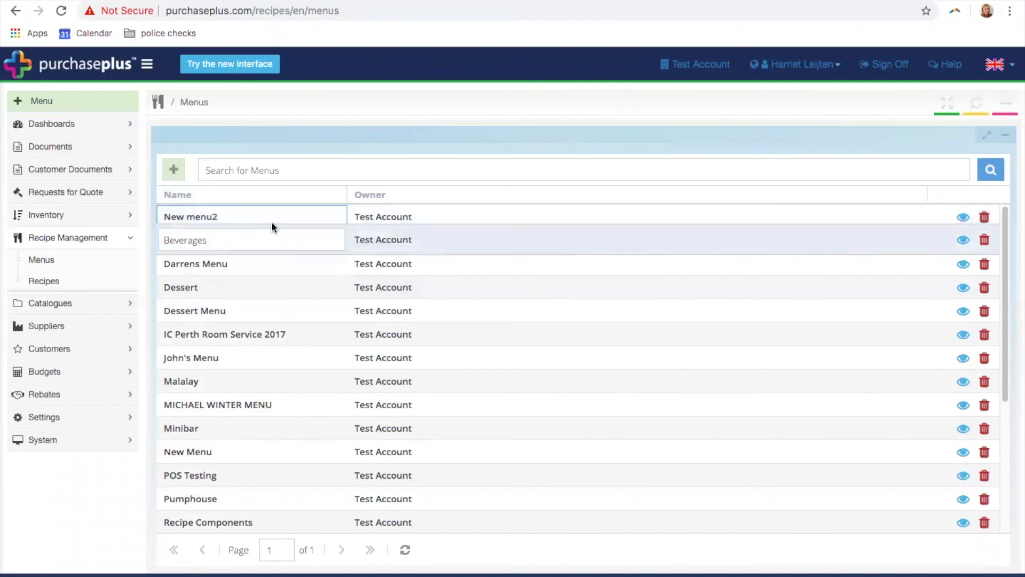
pyautogui.press('Tab')
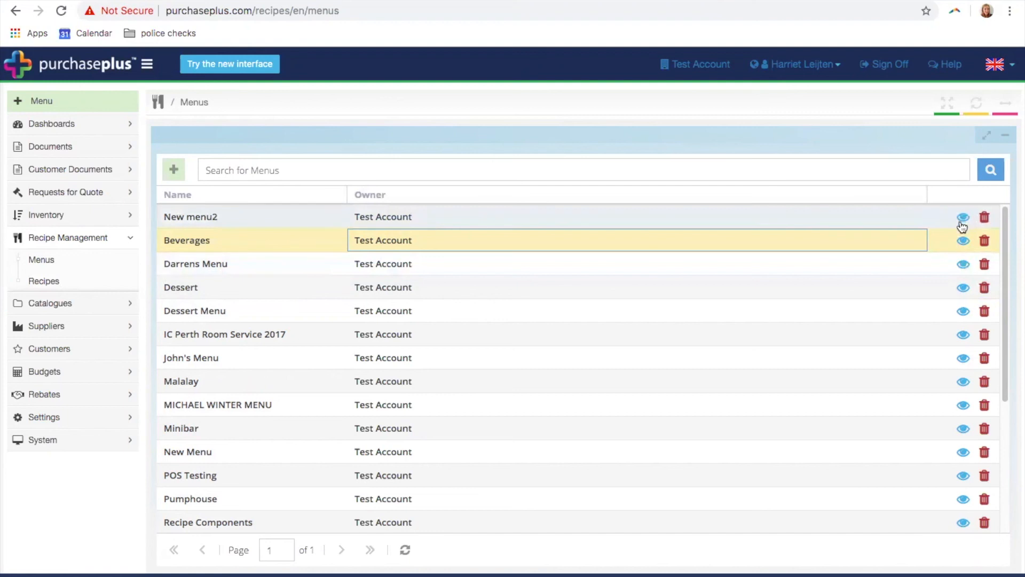
# Add a recipe named "whisky sour" with the course "cocktail" on the Beverages menu
pyautogui.click(44, 283)
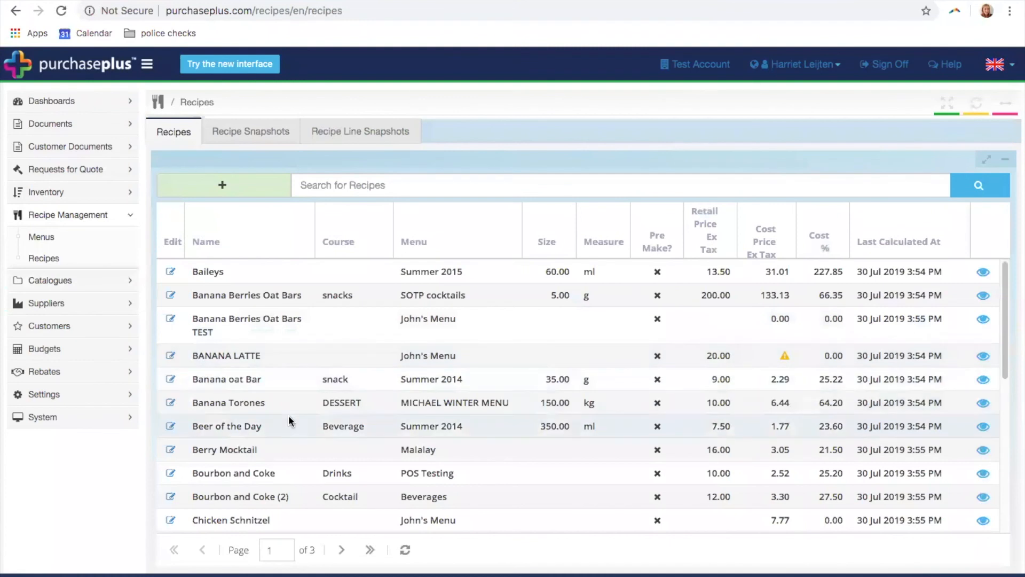
pyautogui.scroll(-6, 291, 406)
pyautogui.scroll(6, 302, 368)
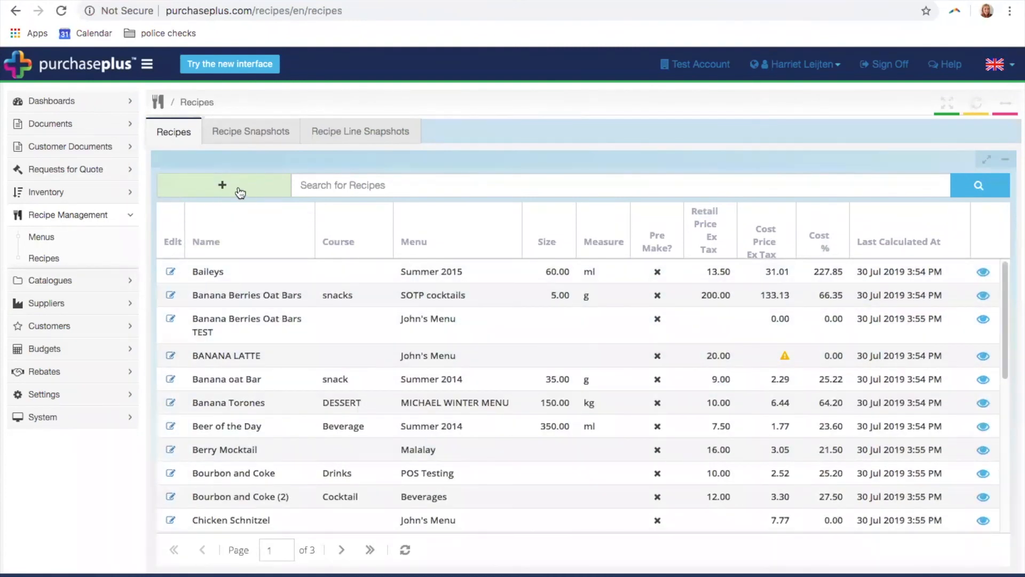
pyautogui.click(240, 192)
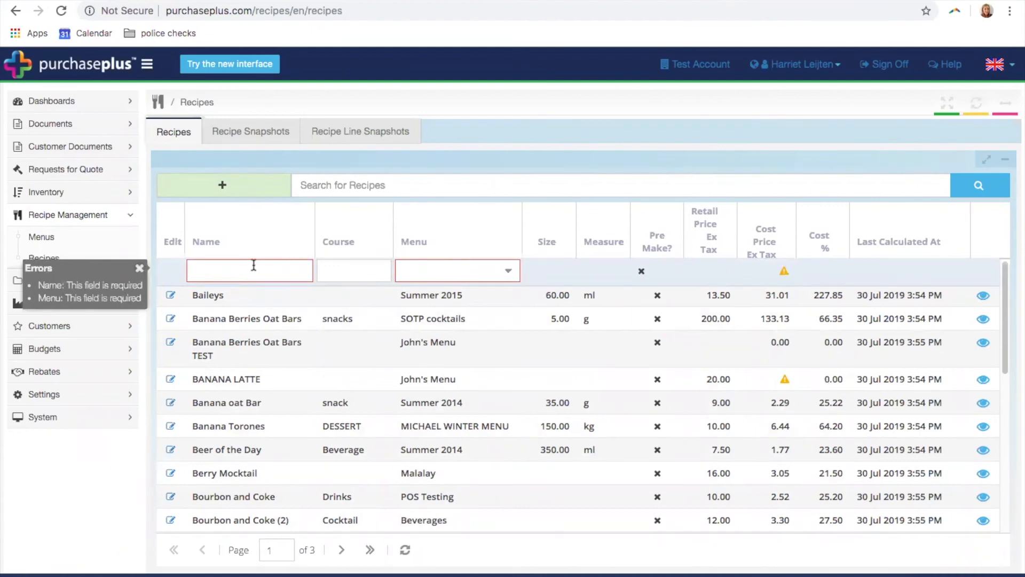
pyautogui.write('whisk')
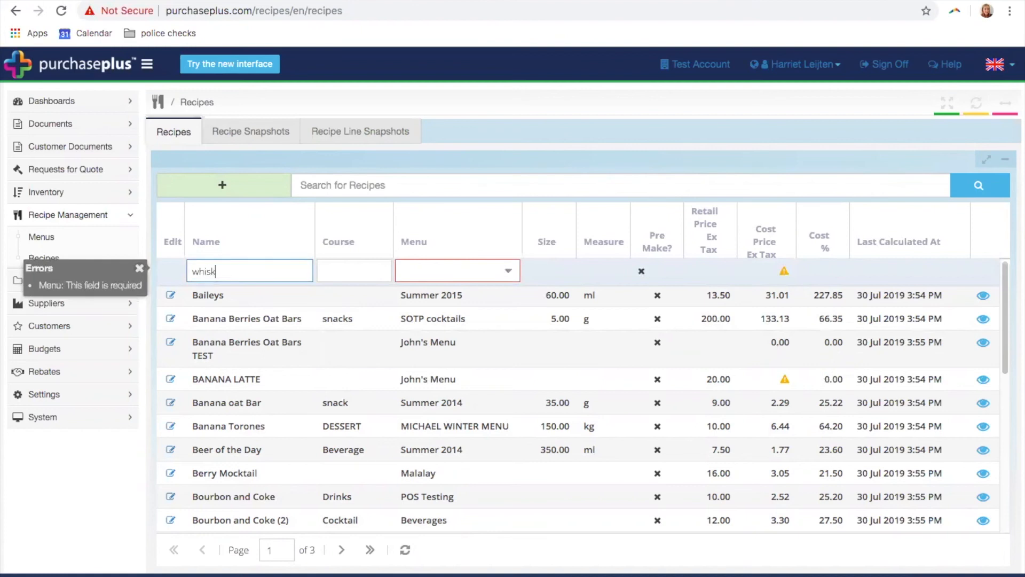
pyautogui.write('y sour')
pyautogui.click(370, 271)
pyautogui.write('cocktail')
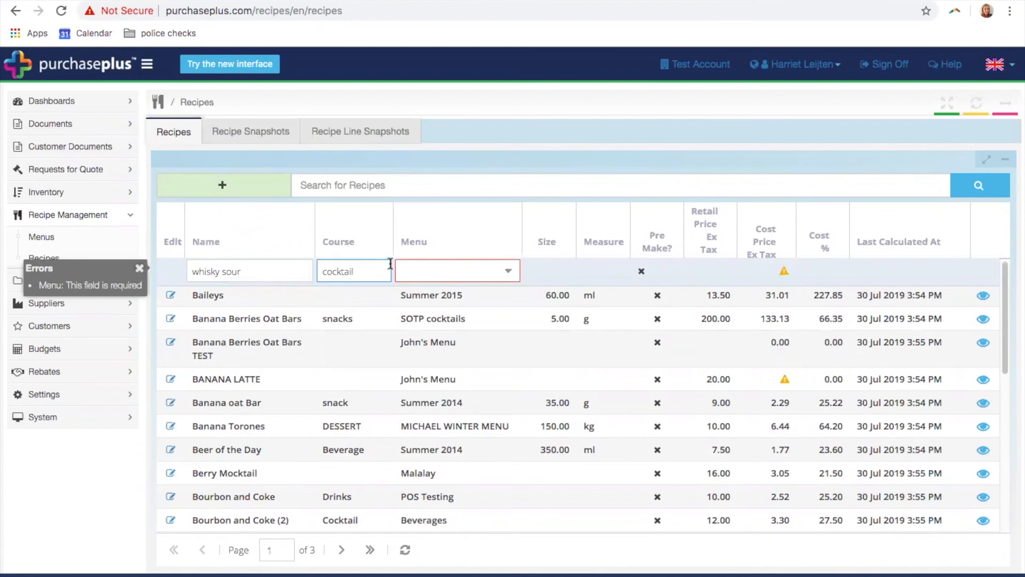
pyautogui.click(507, 271)
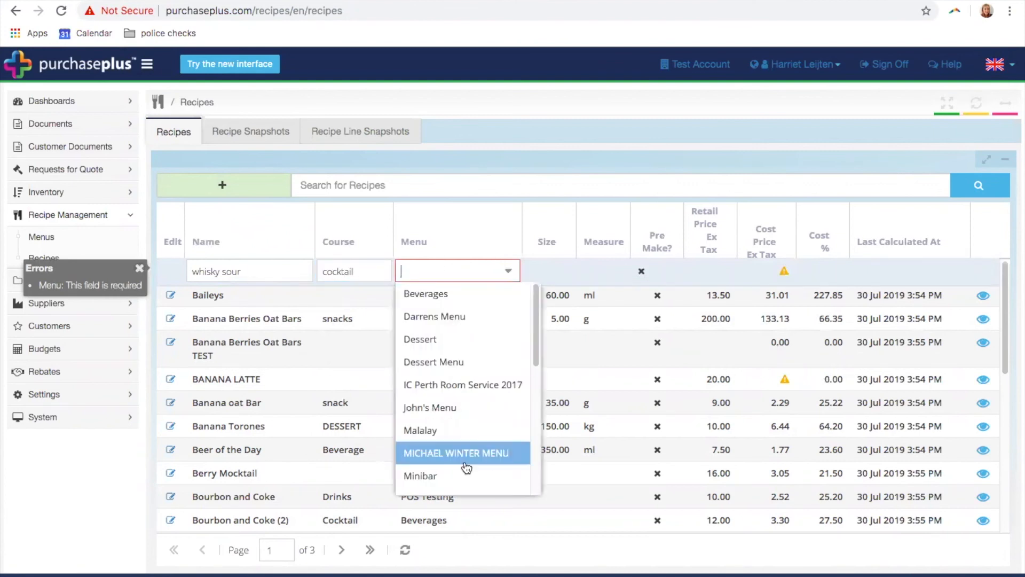
pyautogui.click(457, 296)
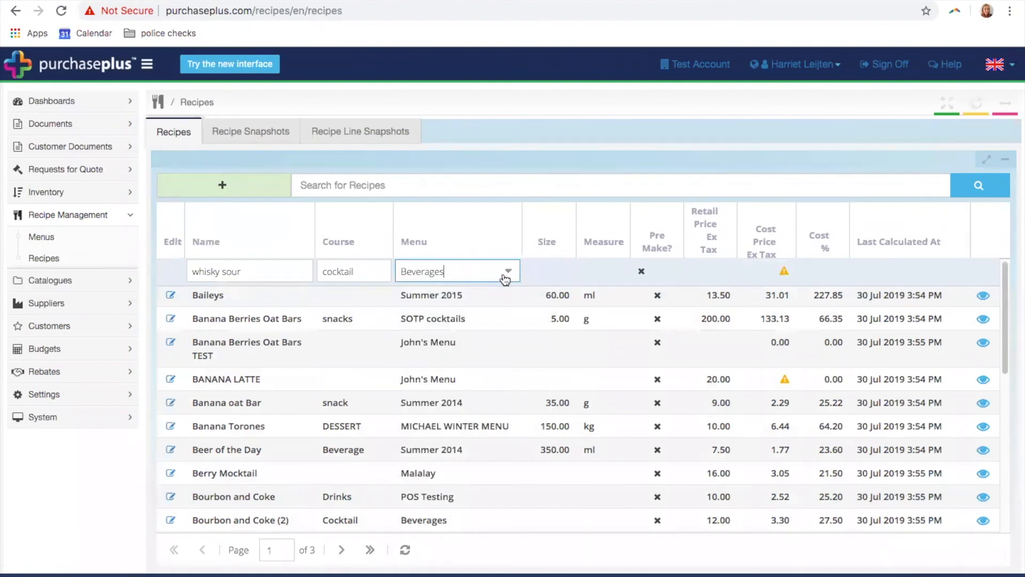
pyautogui.press('Return')
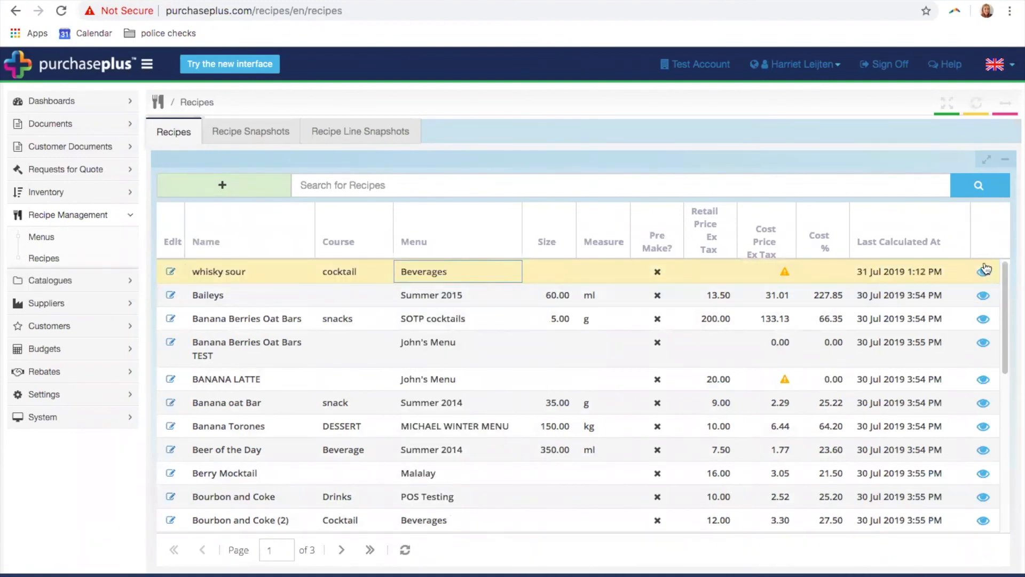
# Open the whisky sour recipe and start adding ingredients to it
pyautogui.click(984, 271)
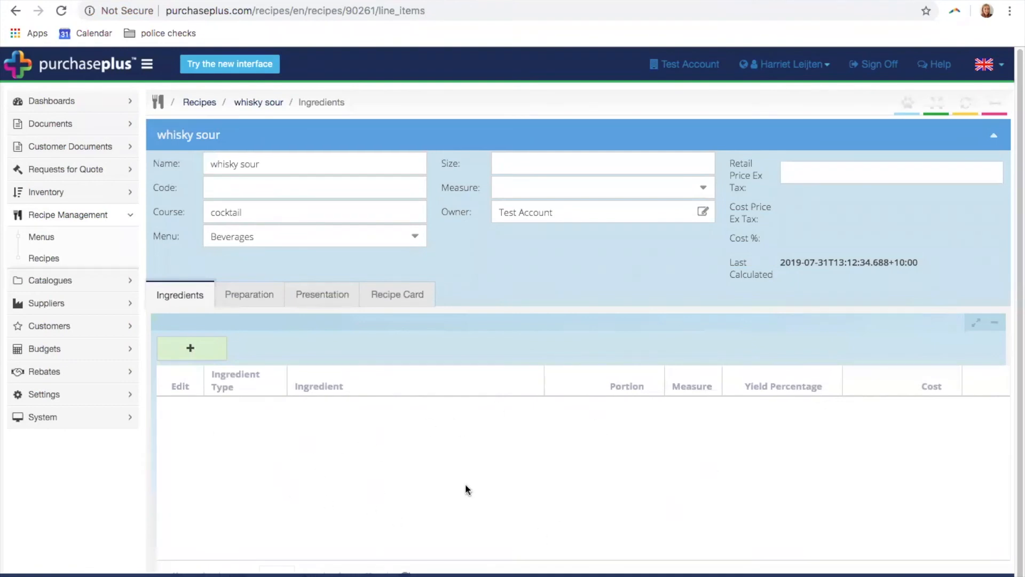
pyautogui.scroll(-2, 453, 422)
pyautogui.scroll(2, 450, 440)
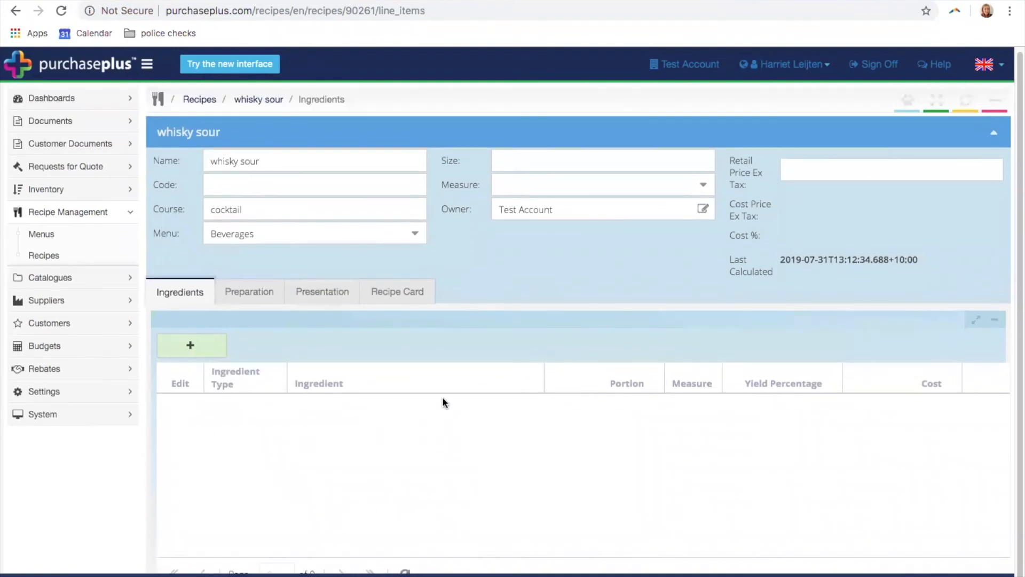
pyautogui.click(199, 352)
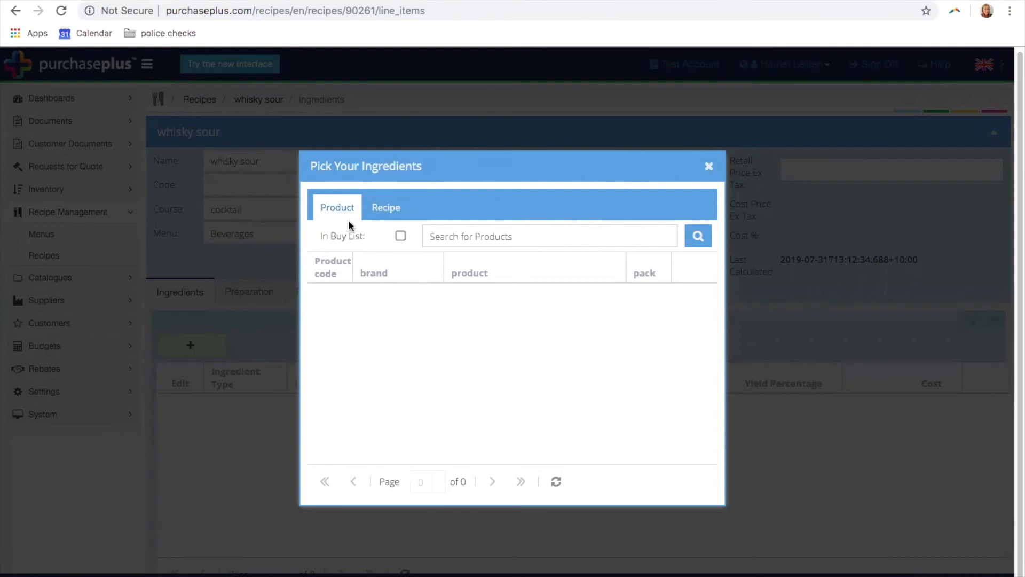
# Limit the ingredient products to those in the buy list and search for "whisky"
pyautogui.click(401, 237)
pyautogui.click(400, 236)
pyautogui.click(478, 238)
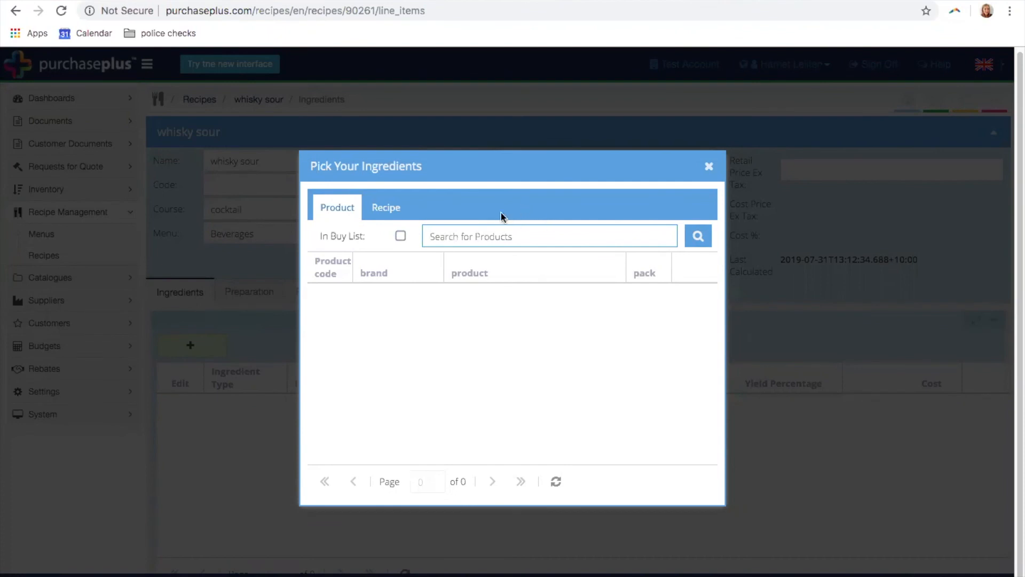
pyautogui.click(401, 235)
pyautogui.click(461, 236)
pyautogui.write('whisky')
pyautogui.press('Return')
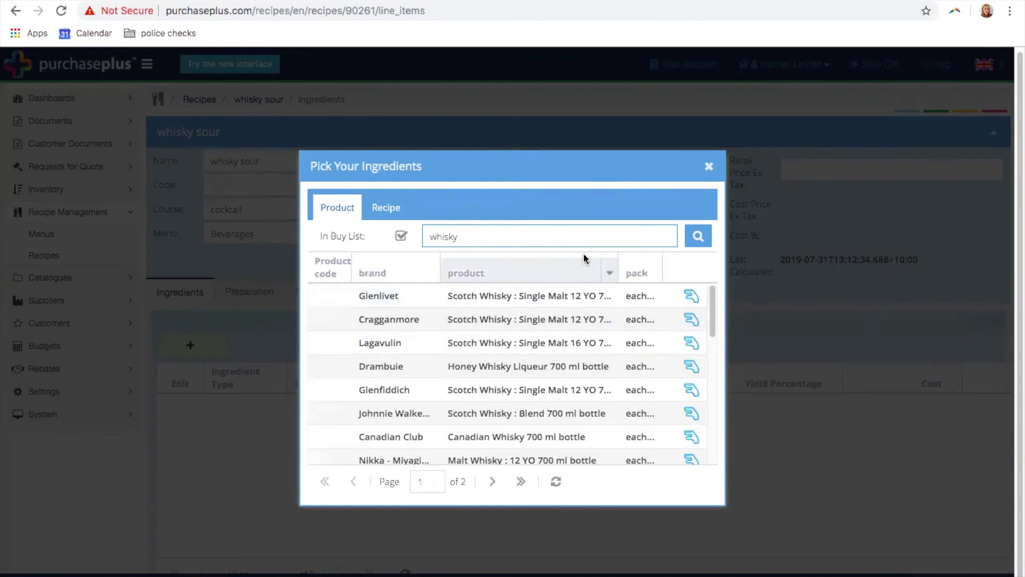
pyautogui.write('bourbon')
pyautogui.press('Return')
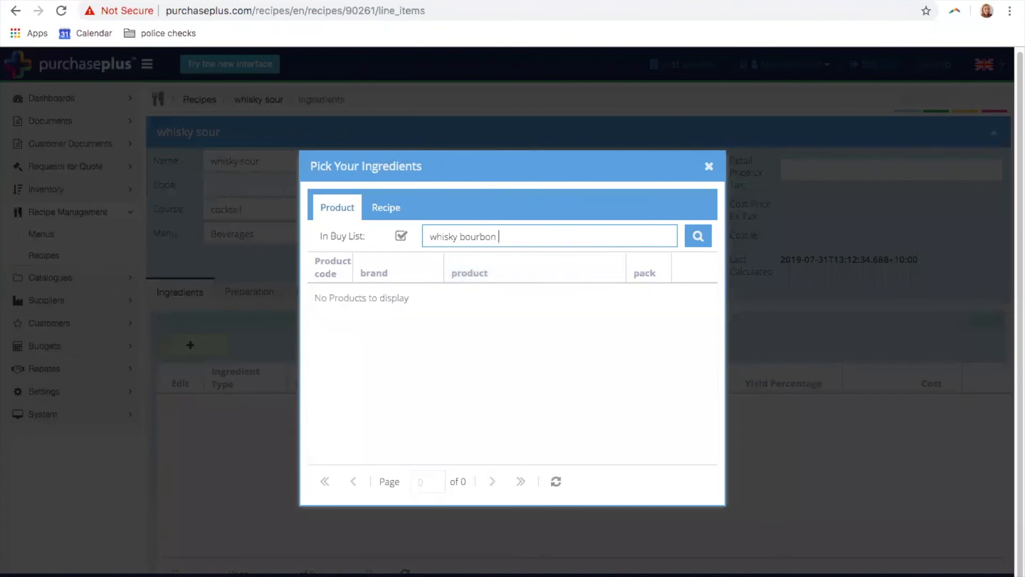
pyautogui.press('BackSpace')
pyautogui.press('BackSpace')
pyautogui.press('BackSpace')
pyautogui.press('BackSpace')
pyautogui.press('BackSpace')
pyautogui.press('BackSpace')
pyautogui.press('BackSpace')
pyautogui.press('Return')
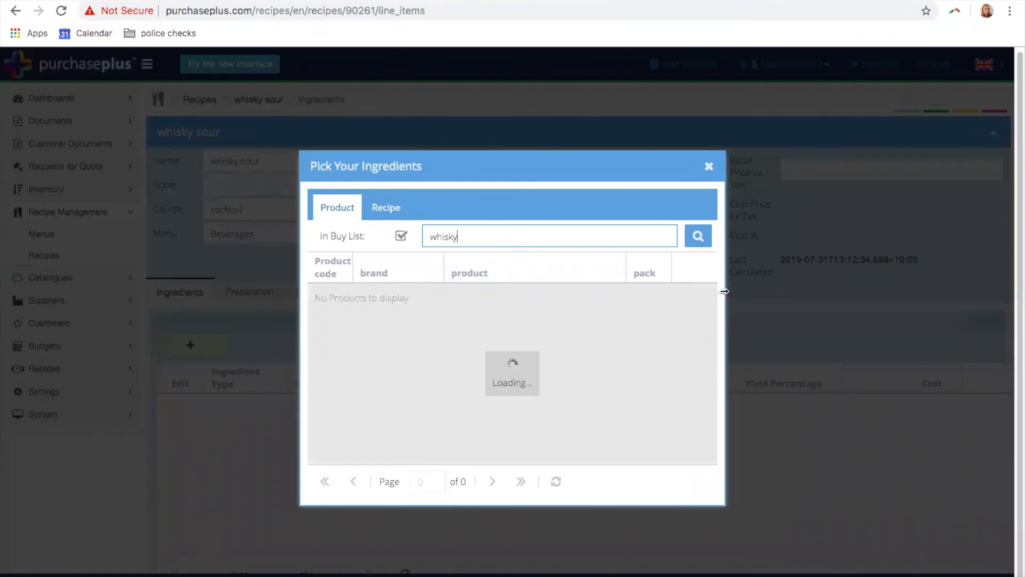
# Enlarge the ingredient picker and add the Nikka - Miyagikyo Malt Whisky 12 YO 700 ml bottle to the recipe
pyautogui.moveTo(630, 172); pyautogui.dragTo(471, 156)
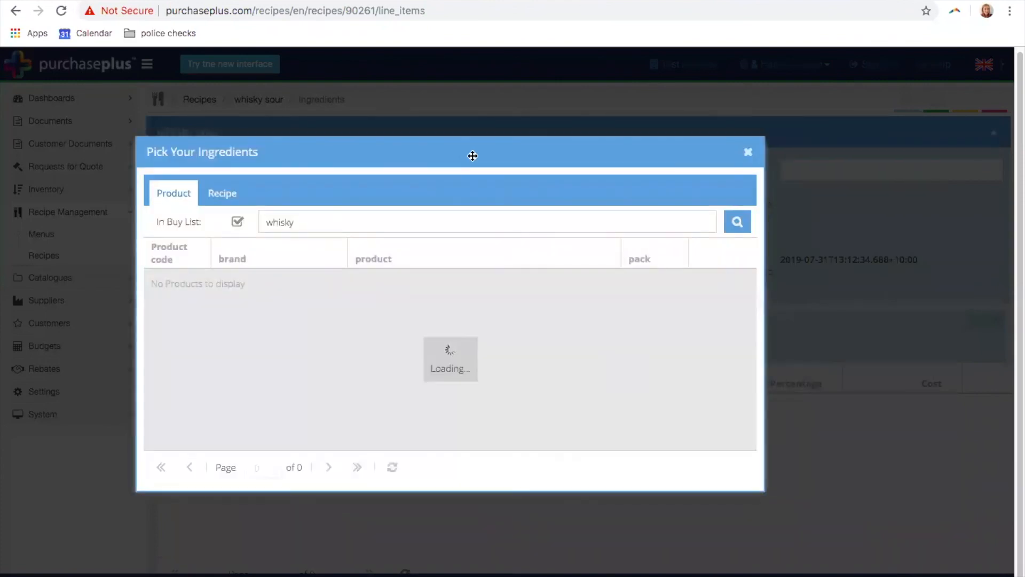
pyautogui.scroll(-3, 427, 347)
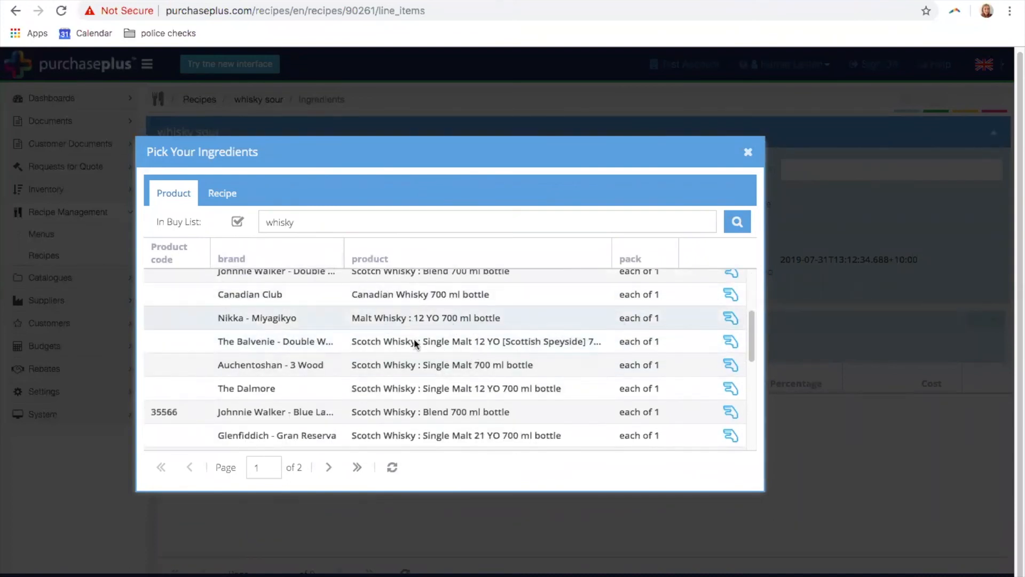
pyautogui.click(731, 320)
# Search the products for "lemon" and add Lemons Medium 1 kg to the whisky sour recipe
pyautogui.doubleClick(338, 222)
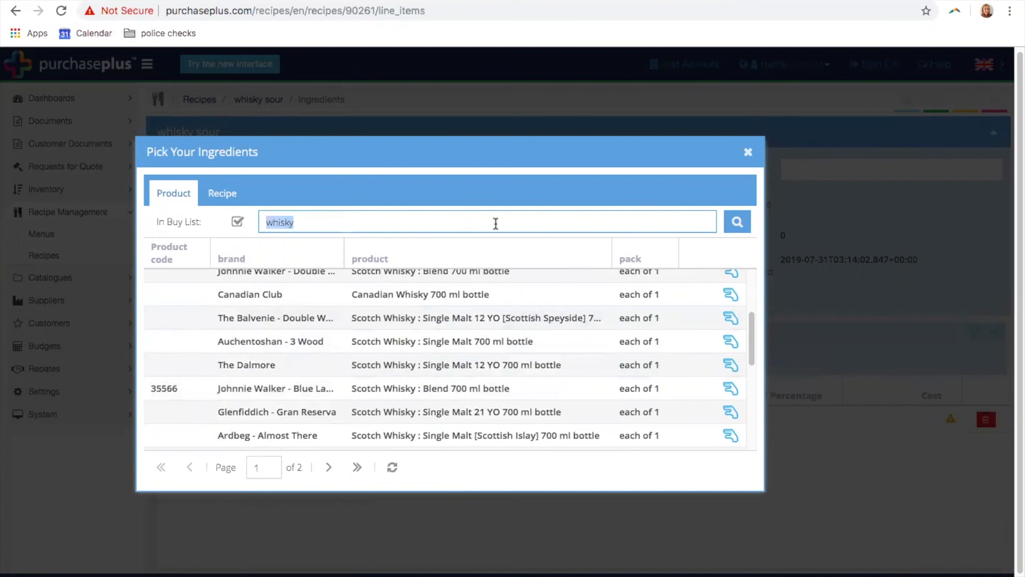
pyautogui.write('lemon juice')
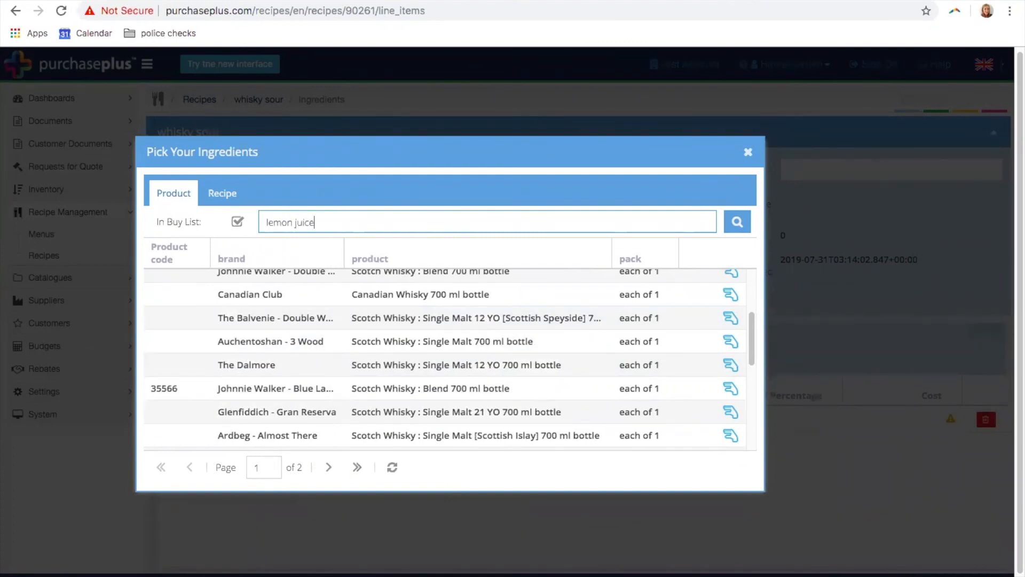
pyautogui.press('BackSpace')
pyautogui.press('BackSpace')
pyautogui.press('BackSpace')
pyautogui.press('BackSpace')
pyautogui.press('BackSpace')
pyautogui.press('BackSpace')
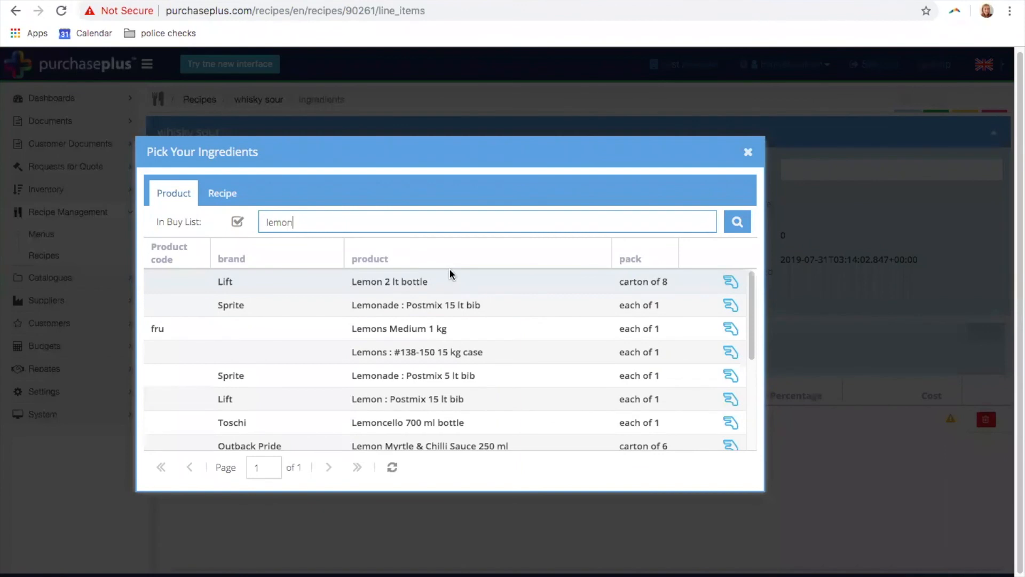
pyautogui.click(730, 328)
# Search the buy list products for "sugar syrup" and clear the search
pyautogui.moveTo(339, 218); pyautogui.dragTo(157, 219)
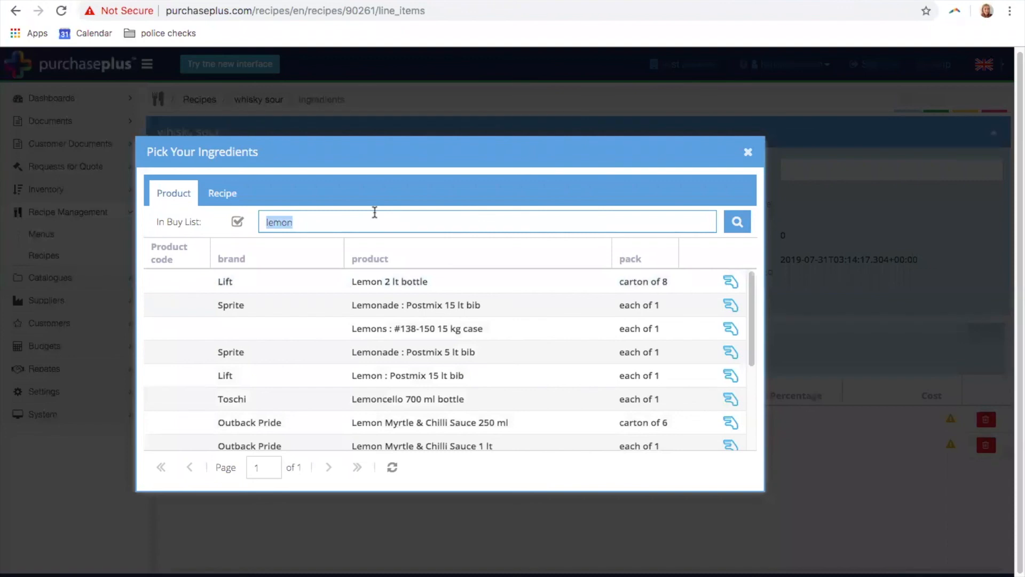
pyautogui.write('sugar syrup')
pyautogui.press('Return')
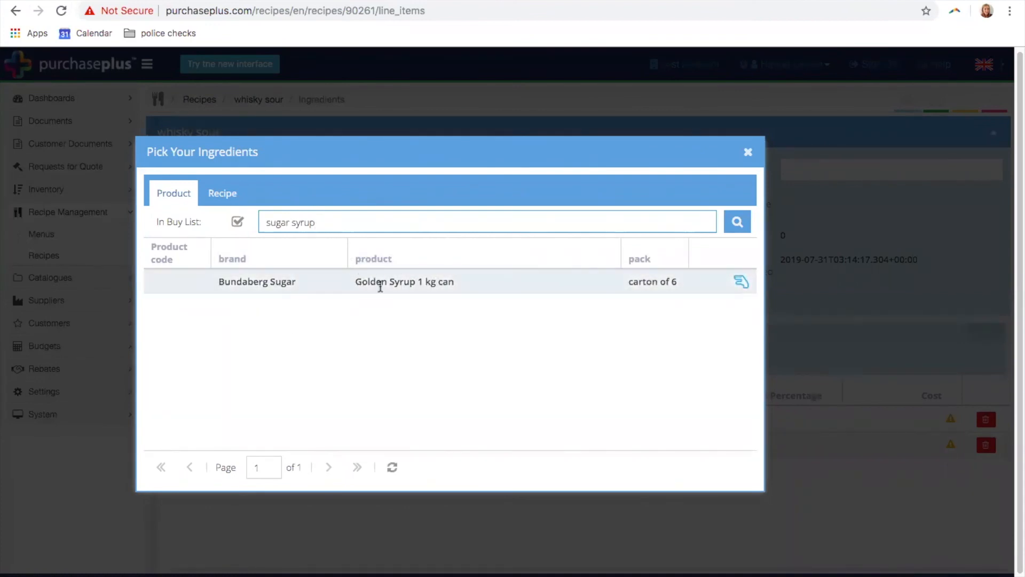
pyautogui.moveTo(320, 224); pyautogui.dragTo(259, 228)
pyautogui.press('BackSpace')
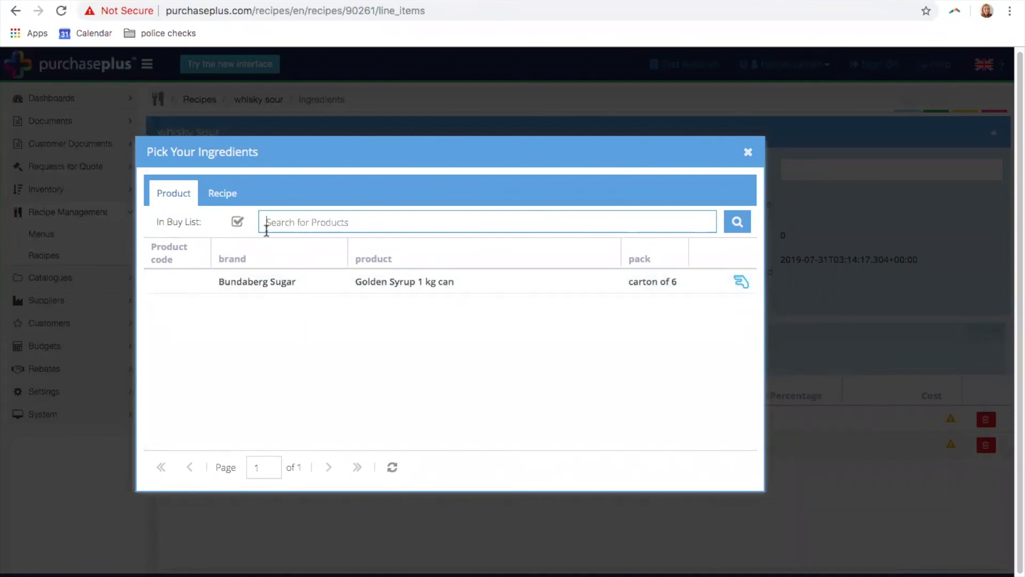
# Search the existing recipes for "syrup" and add the Sugar Syrup recipe from the Beverages menu as an ingredient
pyautogui.click(229, 197)
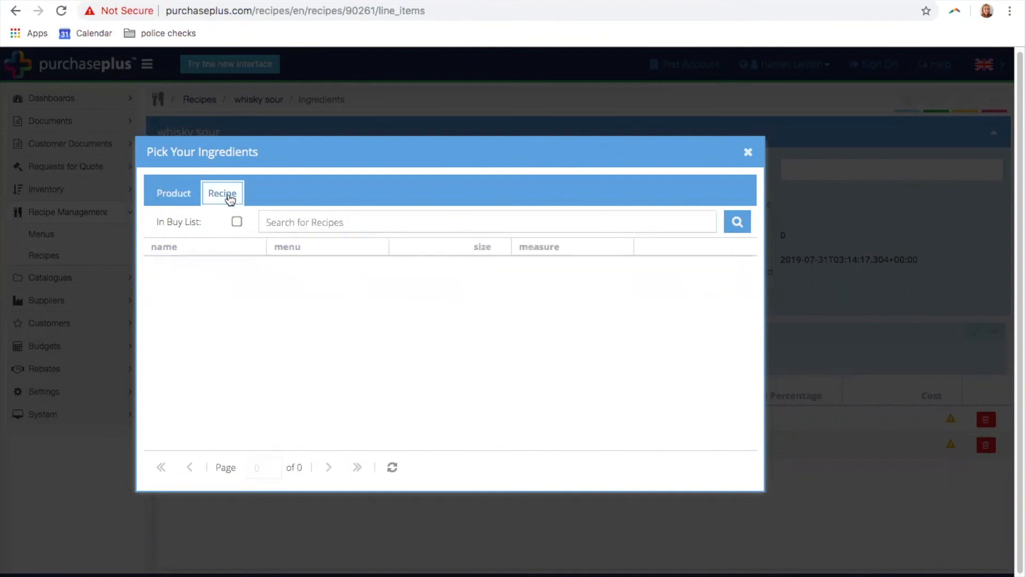
pyautogui.click(296, 221)
pyautogui.write('syrup')
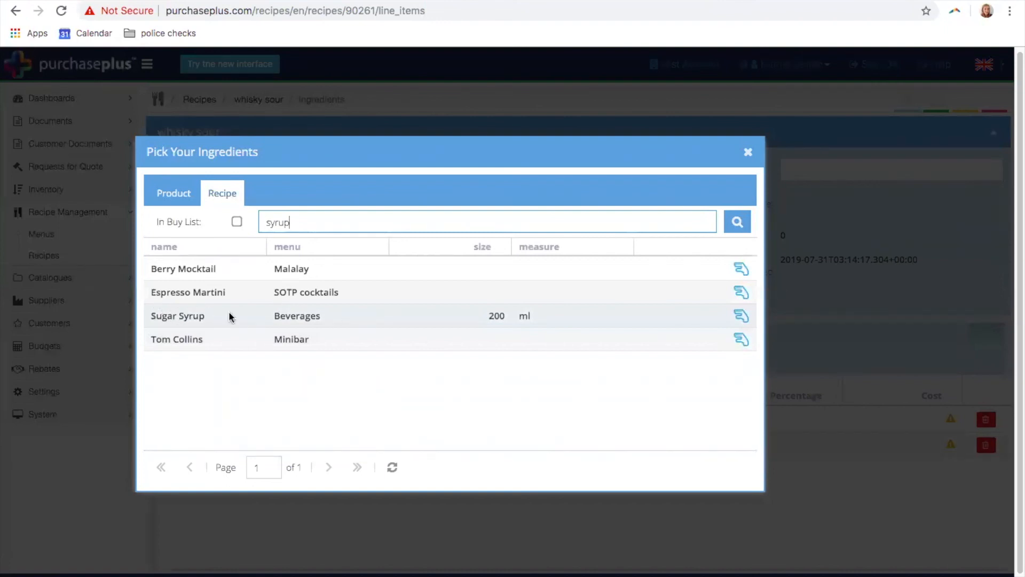
pyautogui.click(741, 317)
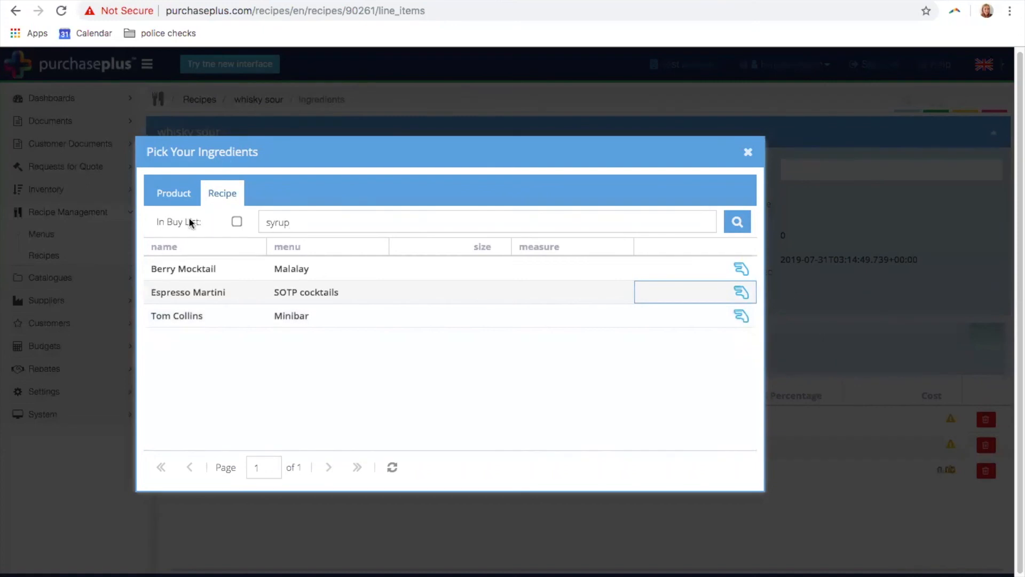
# Search the buy list products for "egg", add Eggs : Large 1 DOZ to the whisky sour recipe, and close the ingredient picker
pyautogui.click(173, 197)
pyautogui.click(272, 216)
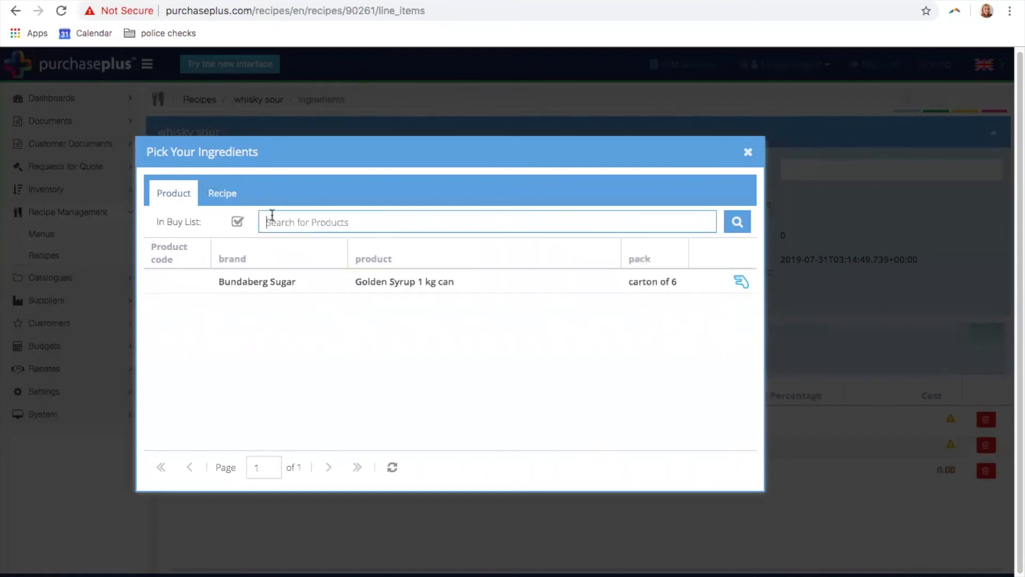
pyautogui.write('egg')
pyautogui.press('Return')
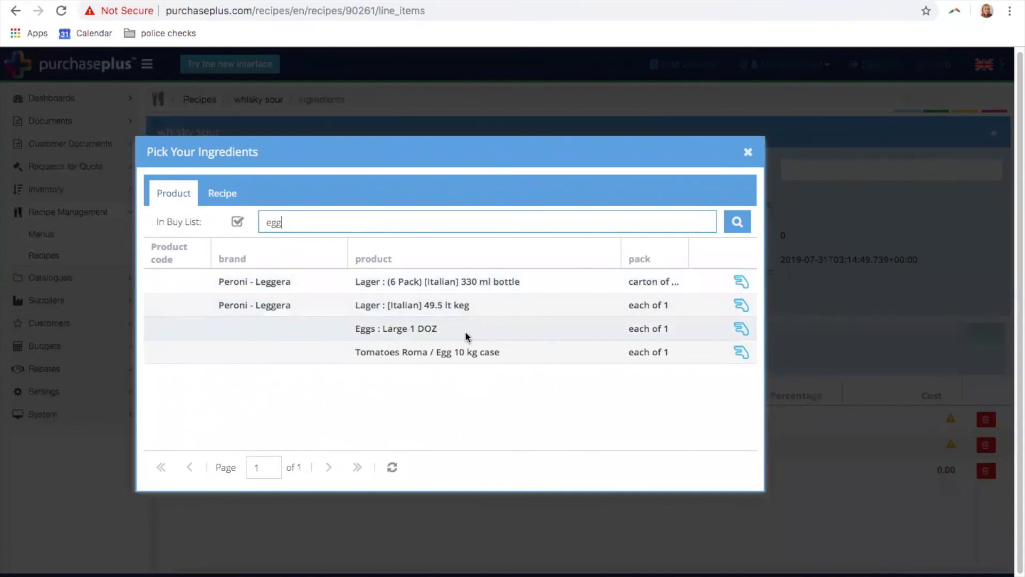
pyautogui.click(742, 331)
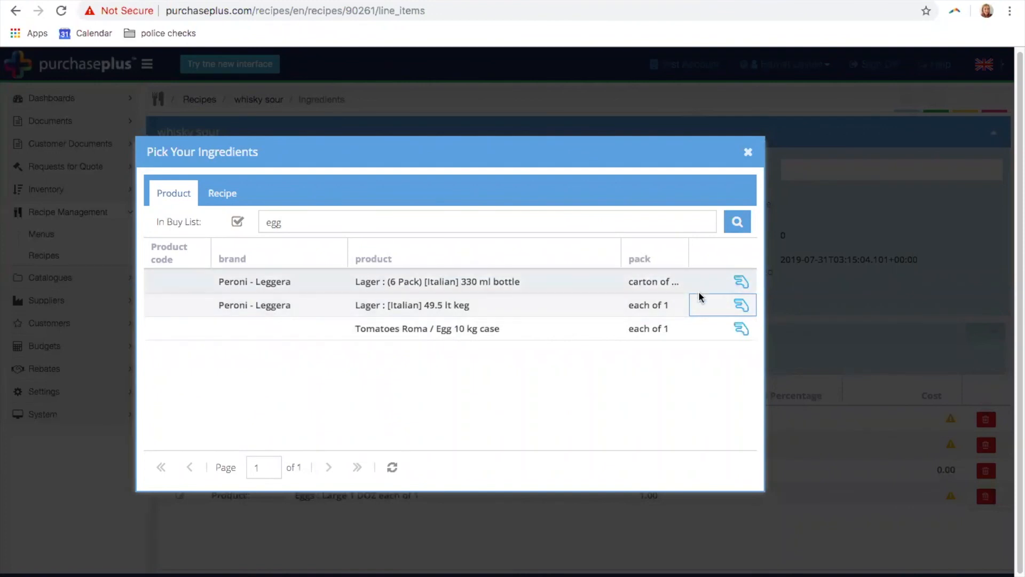
pyautogui.click(747, 153)
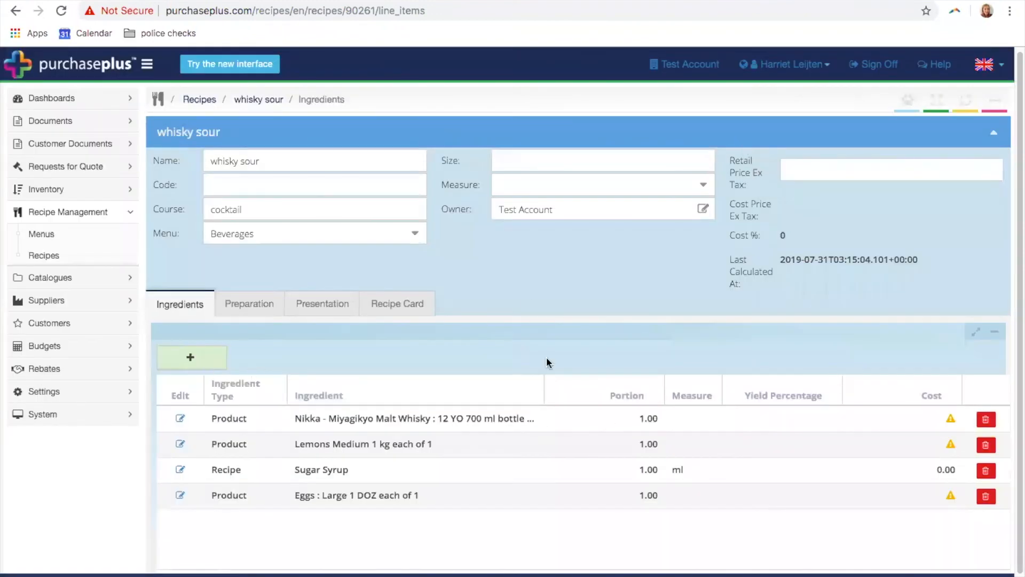
# Set the portion of the Nikka - Miyagikyo Malt Whisky ingredient to 30 ml
pyautogui.scroll(-1, 534, 320)
pyautogui.scroll(-1, 536, 309)
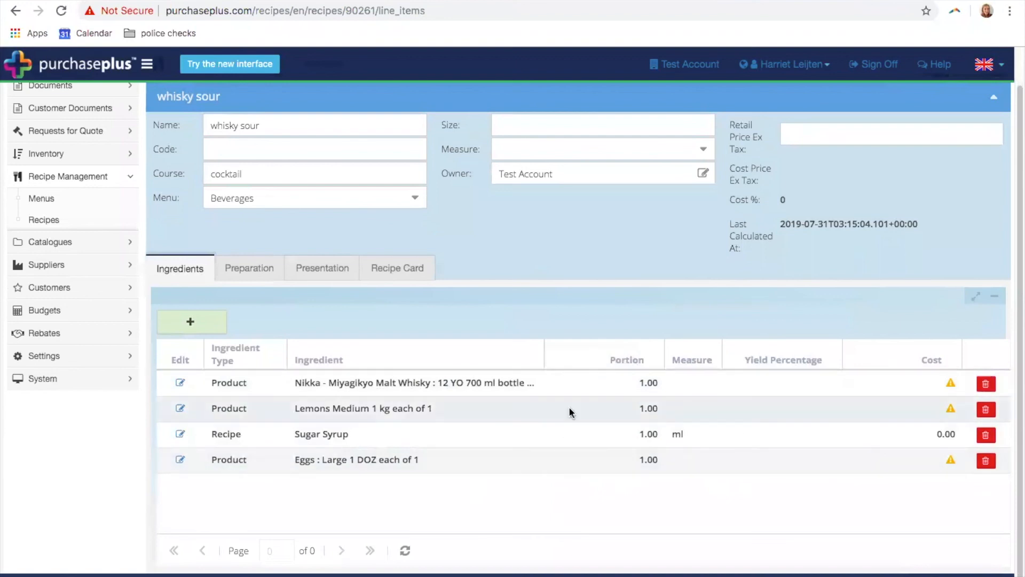
pyautogui.click(643, 383)
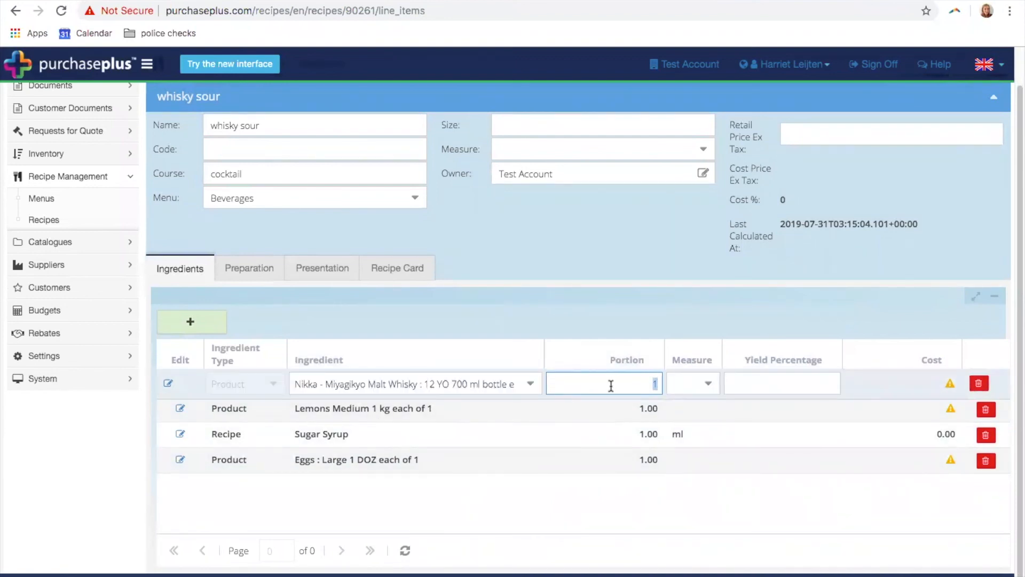
pyautogui.write('30')
pyautogui.click(708, 384)
pyautogui.click(700, 498)
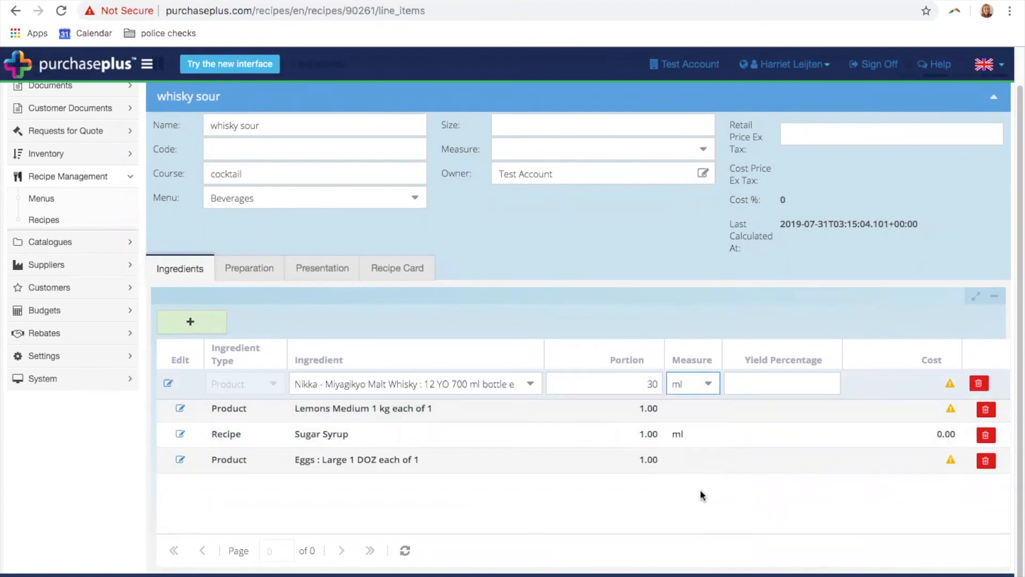
pyautogui.press('Return')
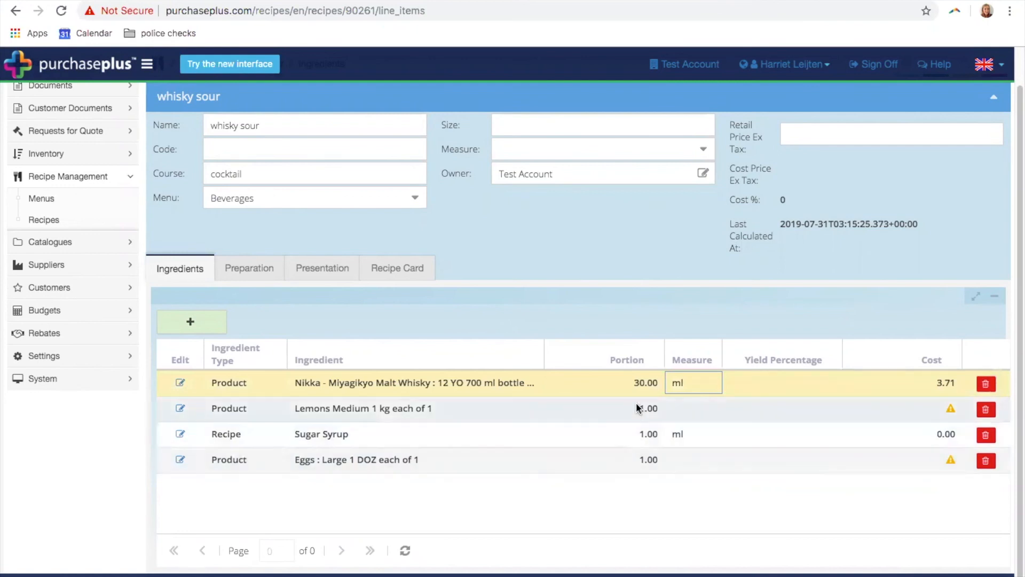
# Set the portion of the Lemons Medium 1 kg ingredient to 100 g
pyautogui.click(645, 408)
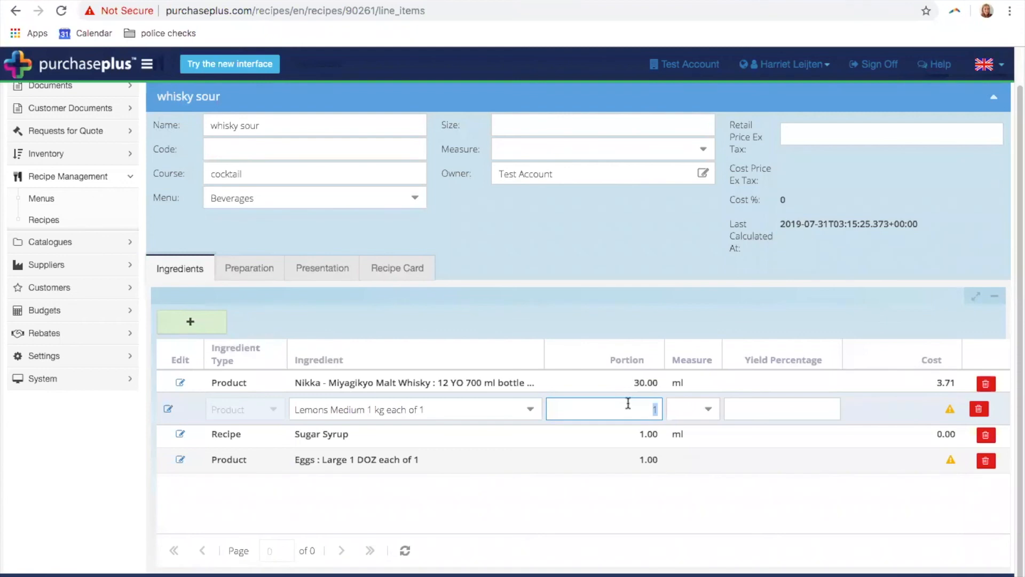
pyautogui.write('100')
pyautogui.click(708, 410)
pyautogui.click(691, 433)
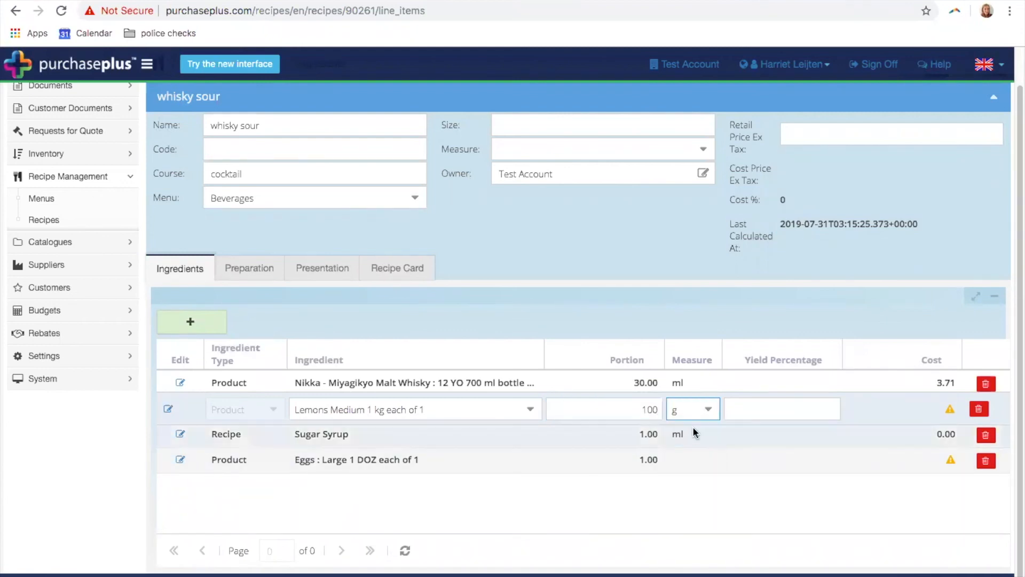
pyautogui.press('Return')
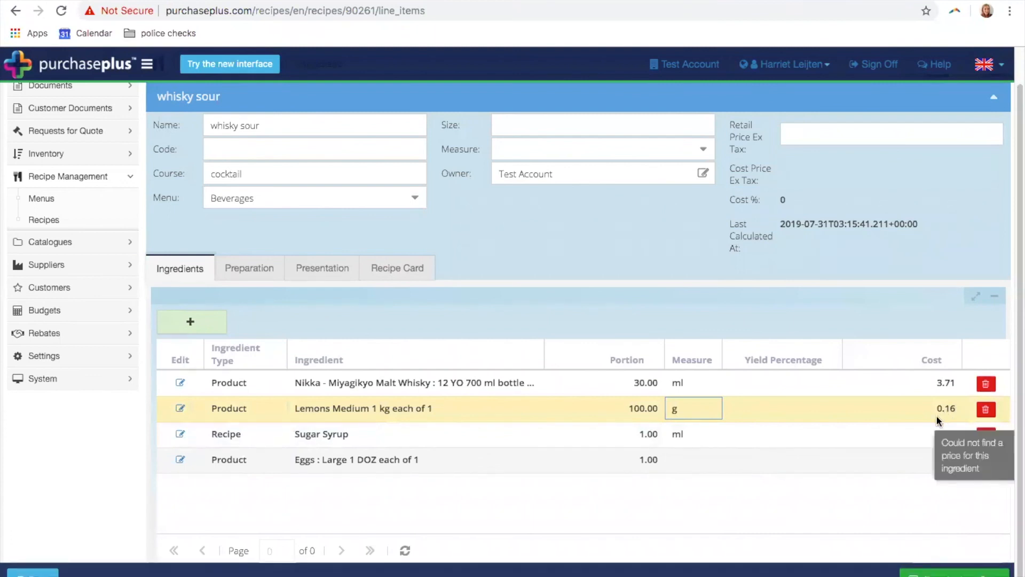
# Set the portion of the Sugar Syrup ingredient to 25 ml
pyautogui.click(650, 433)
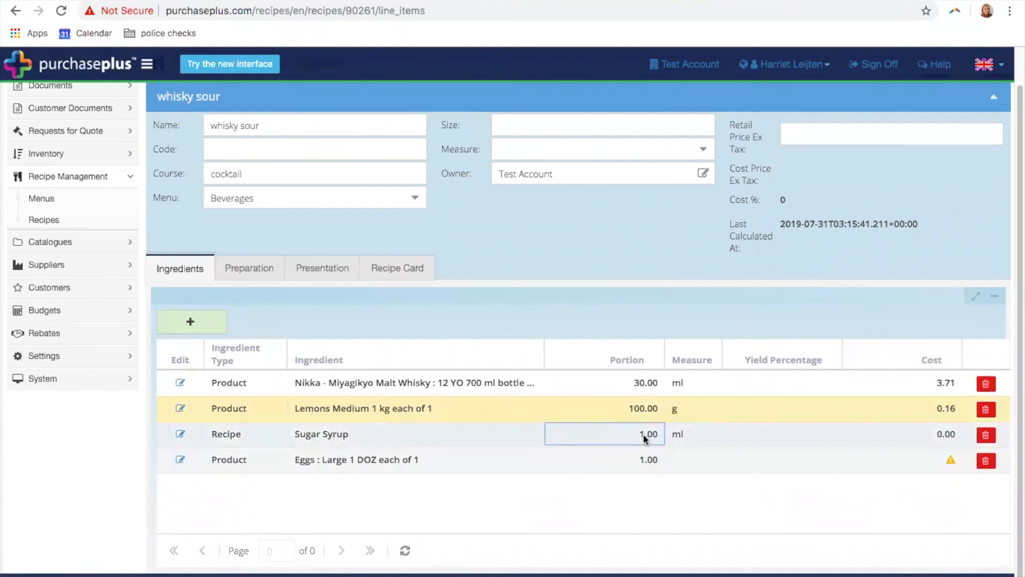
pyautogui.write('25')
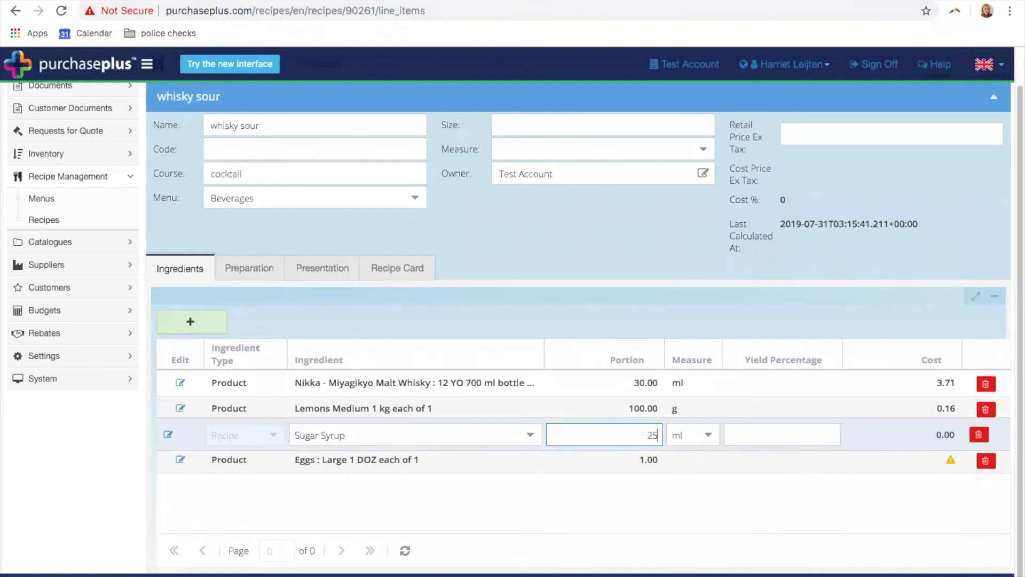
pyautogui.press('Return')
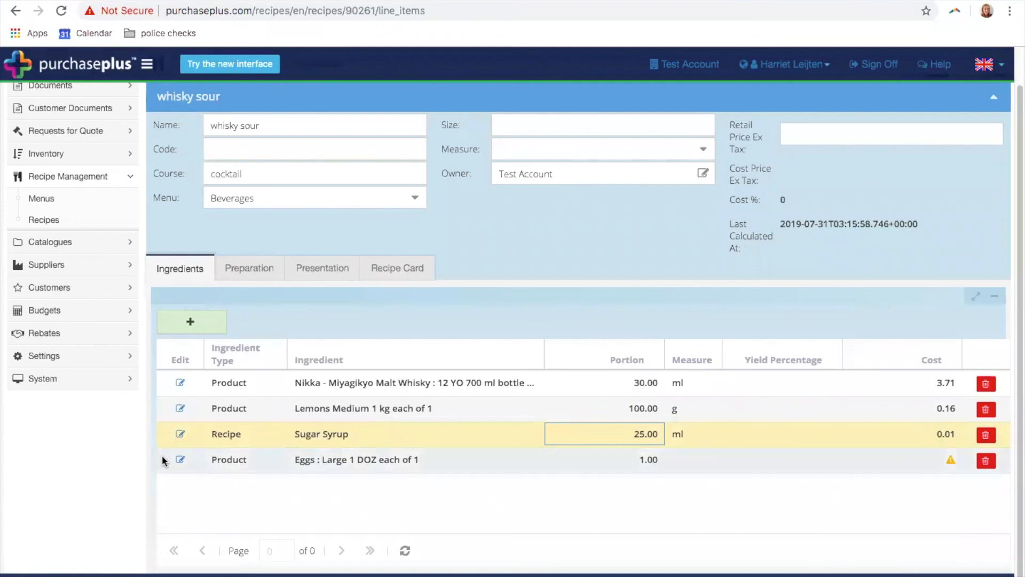
# Remove the Eggs : Large 1 DOZ ingredient from the whisky sour recipe
pyautogui.click(952, 462)
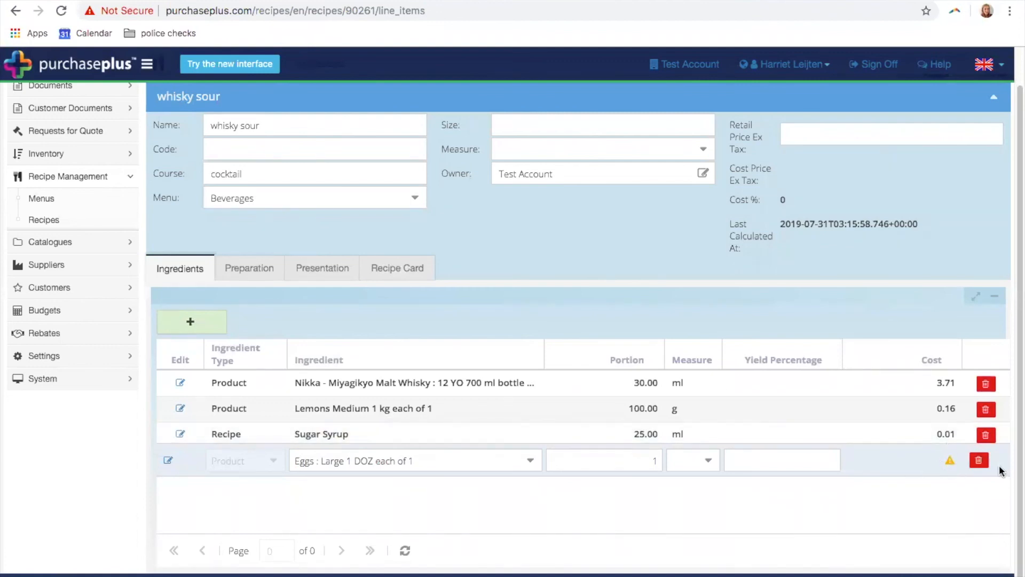
pyautogui.click(191, 323)
pyautogui.click(401, 235)
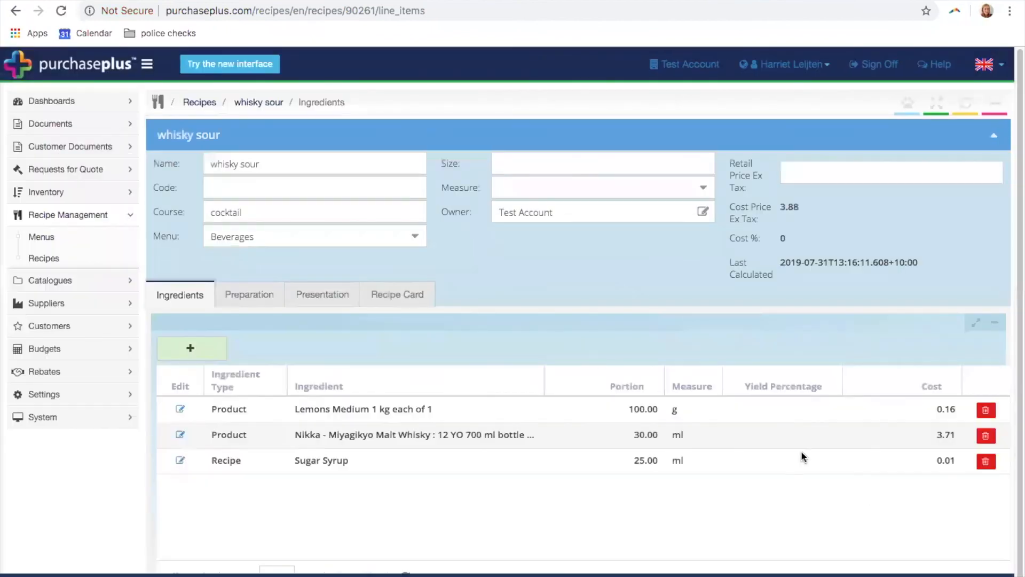
# Search the buy list products for "egg" in the ingredient picker and widen the picker to read the results
pyautogui.click(196, 353)
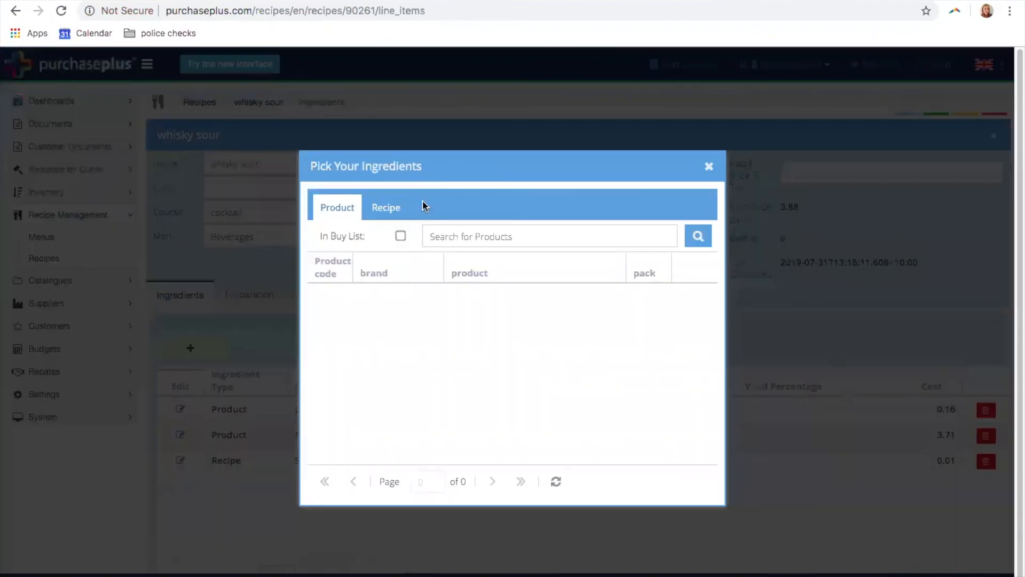
pyautogui.click(400, 236)
pyautogui.click(429, 235)
pyautogui.write('egg')
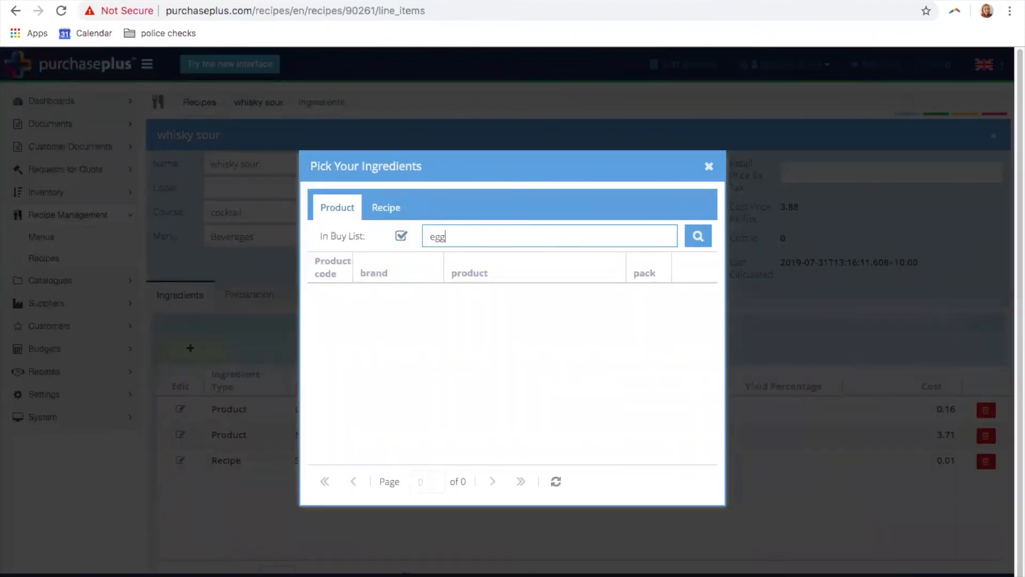
pyautogui.press('Return')
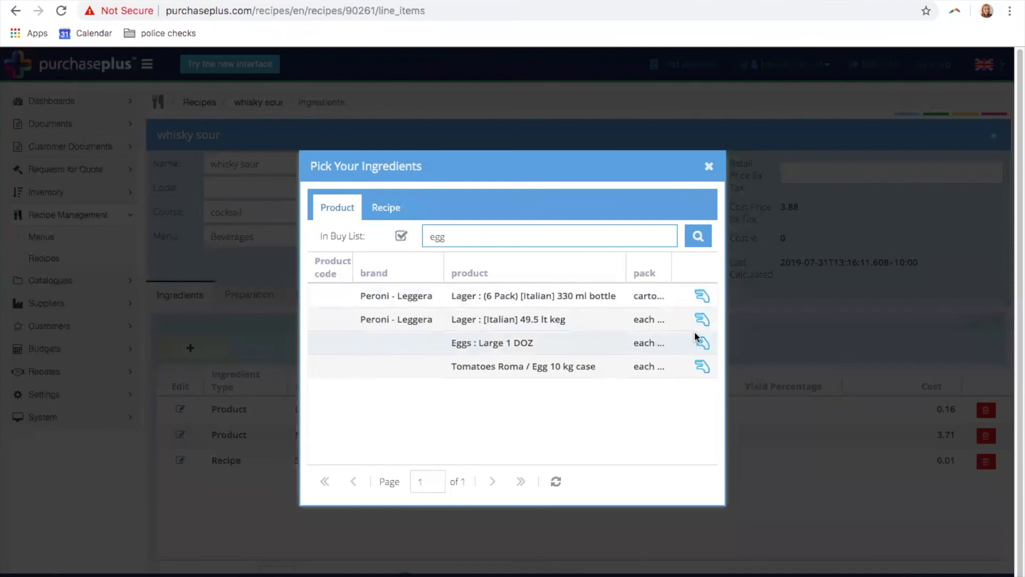
pyautogui.moveTo(722, 335); pyautogui.dragTo(869, 335)
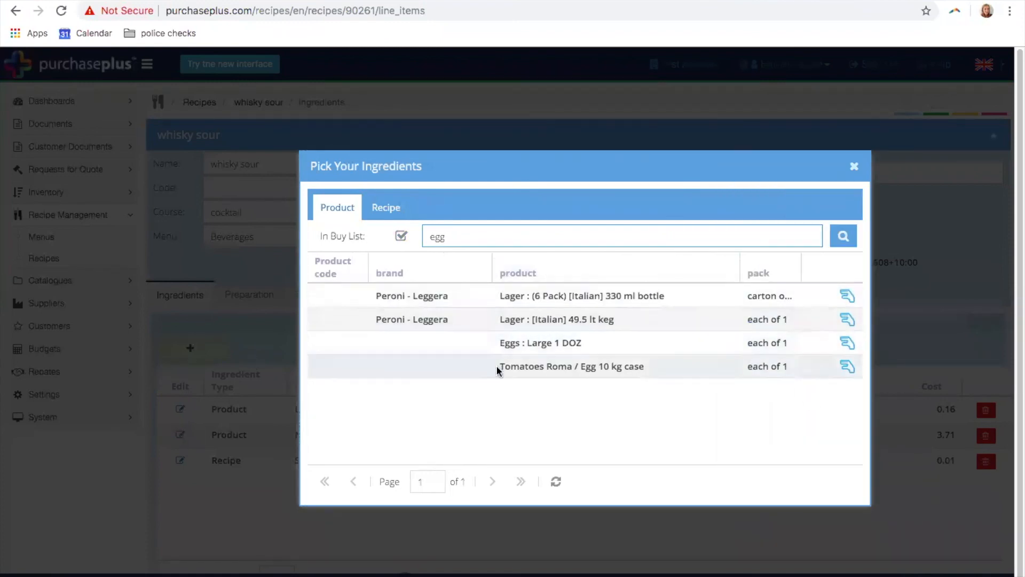
# Search for "egg" beyond the buy list, add Quail Eggs 1 doz to the recipe, and close the ingredient picker
pyautogui.click(400, 236)
pyautogui.click(483, 236)
pyautogui.press('Return')
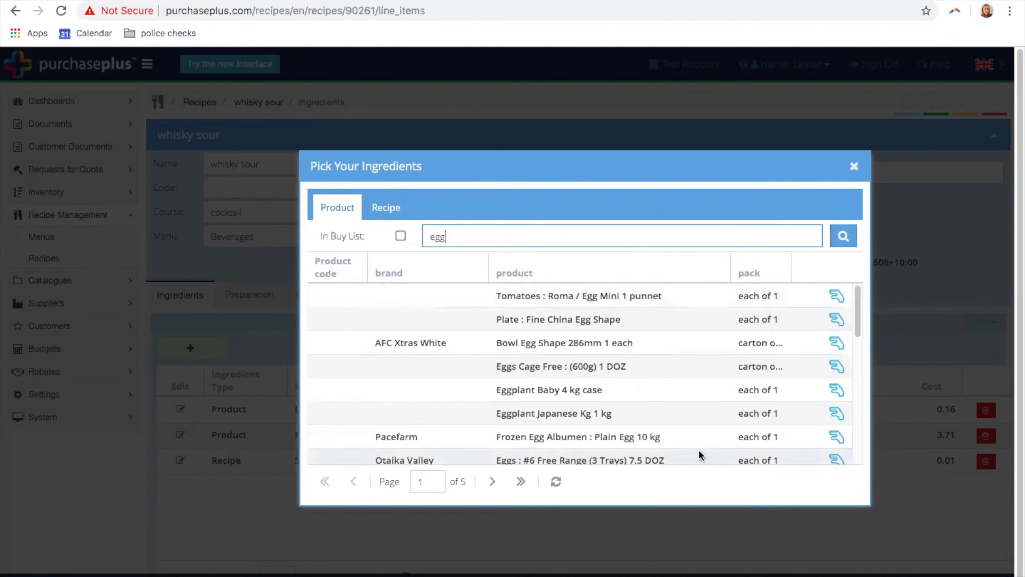
pyautogui.scroll(-5, 660, 421)
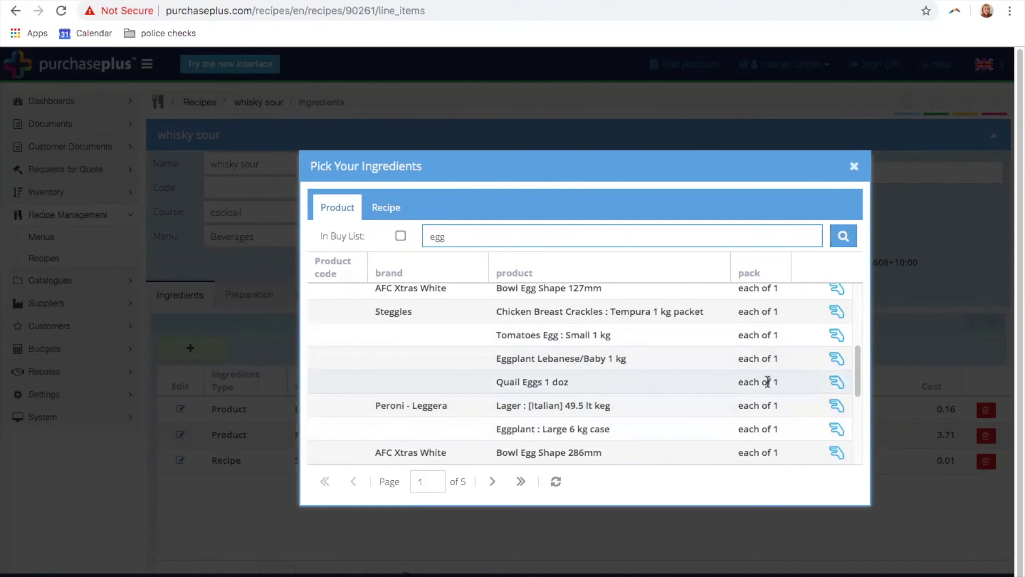
pyautogui.click(842, 382)
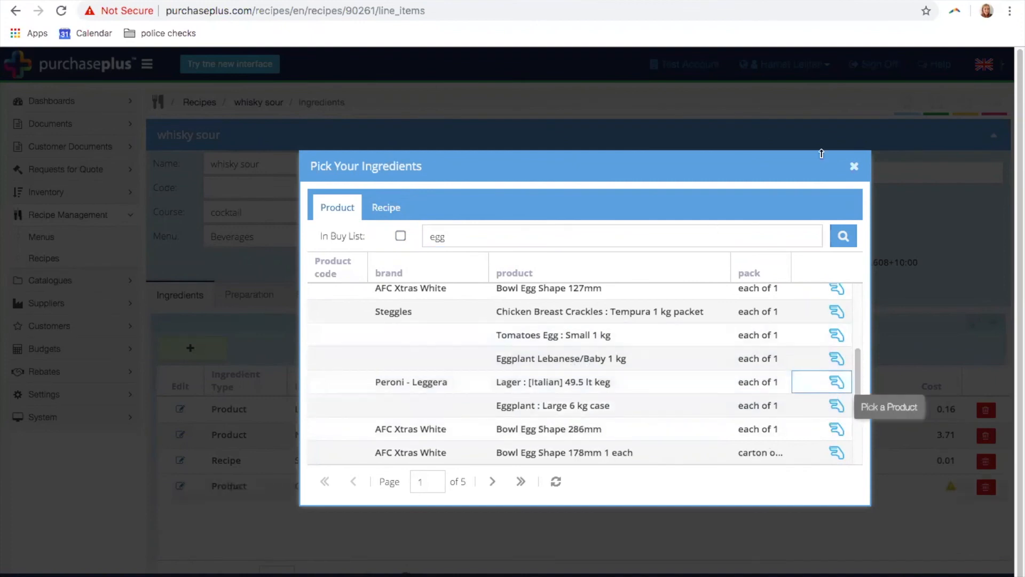
pyautogui.click(854, 166)
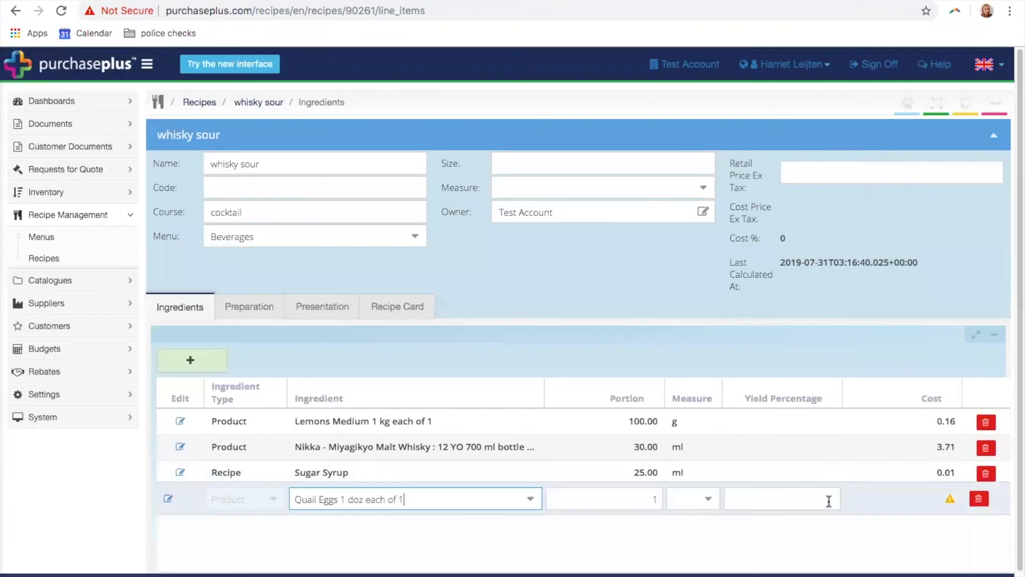
# Search all products for "egg" again, close the picker, and remove the Quail Eggs 1 doz ingredient from the recipe
pyautogui.click(204, 361)
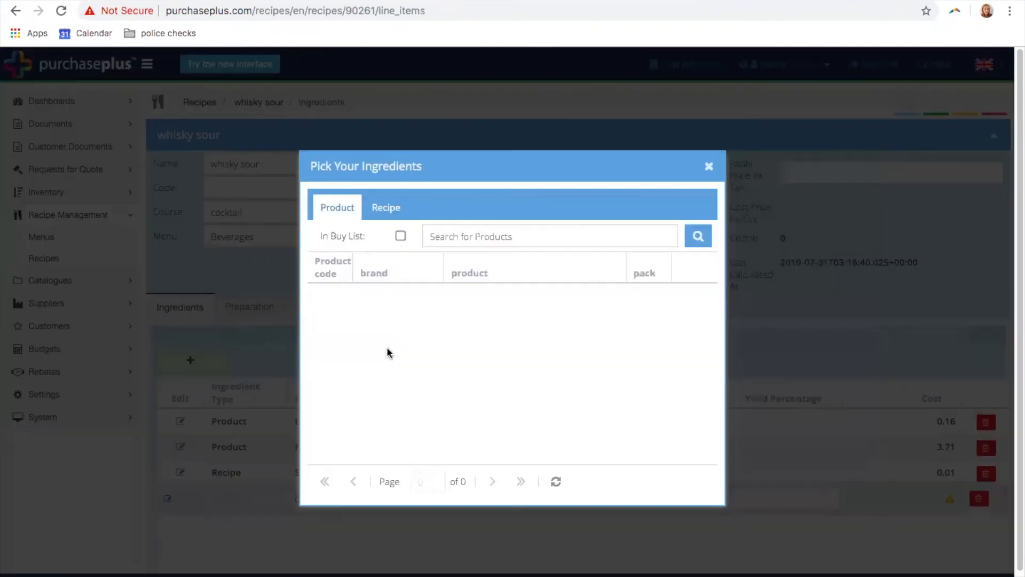
pyautogui.click(446, 235)
pyautogui.write('egg')
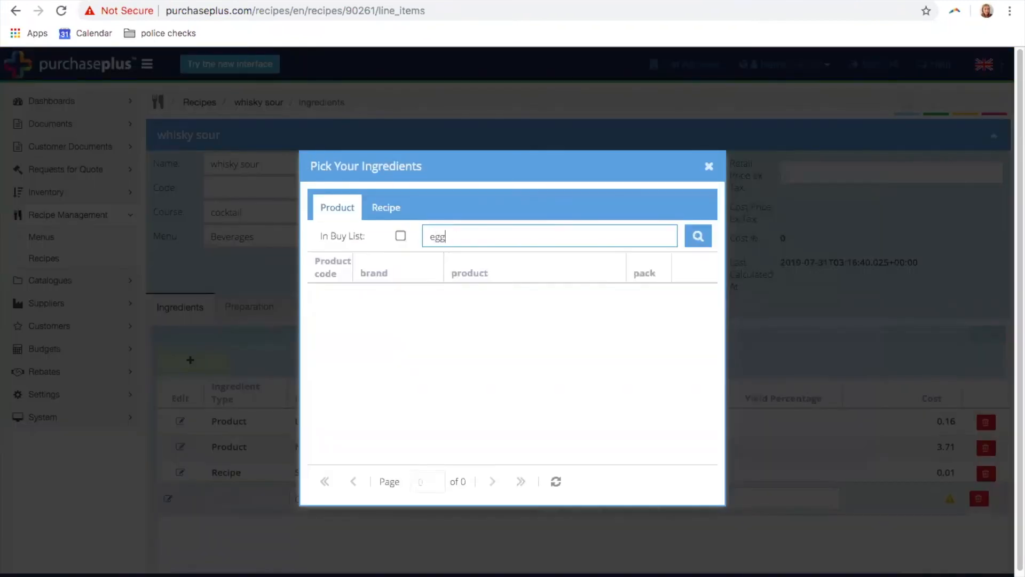
pyautogui.press('Return')
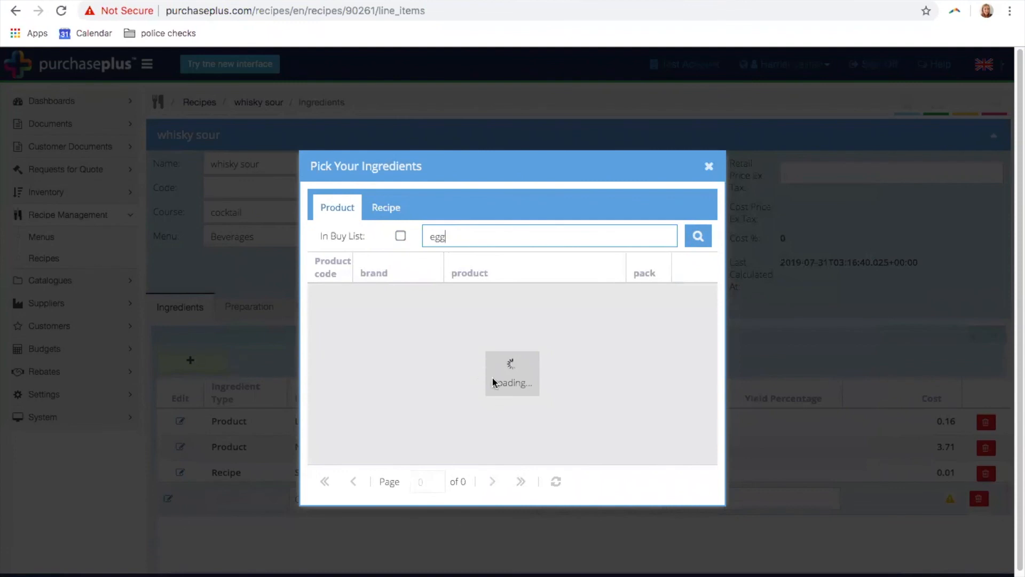
pyautogui.click(707, 169)
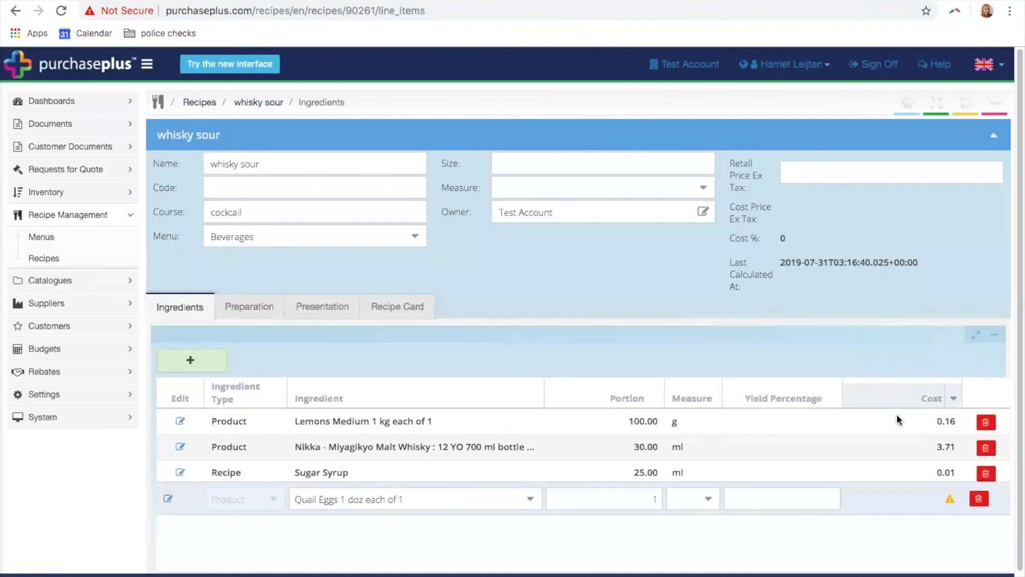
pyautogui.click(982, 504)
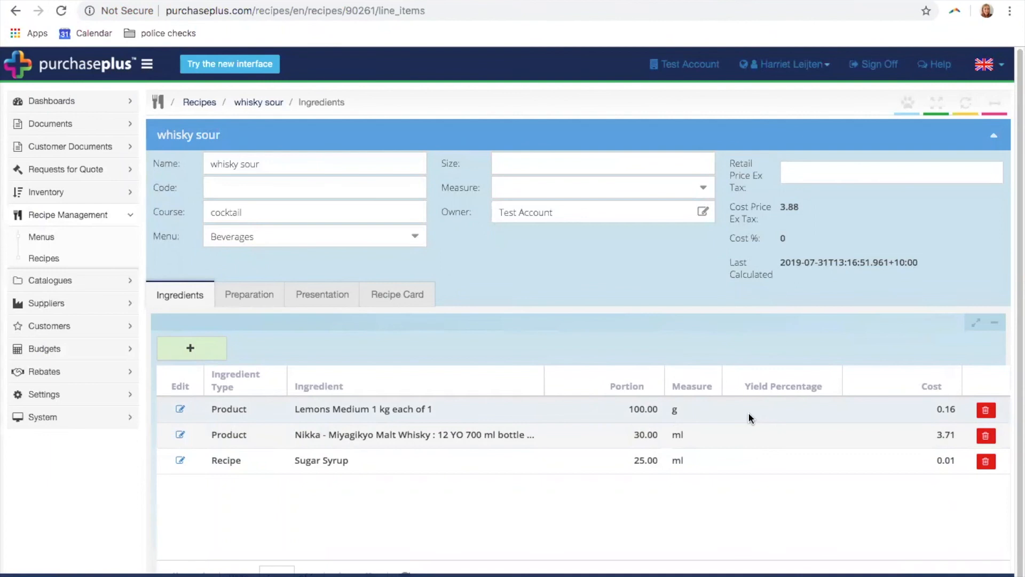
# Set the yield percentage of the Lemons Medium 1 kg ingredient to 50
pyautogui.click(771, 406)
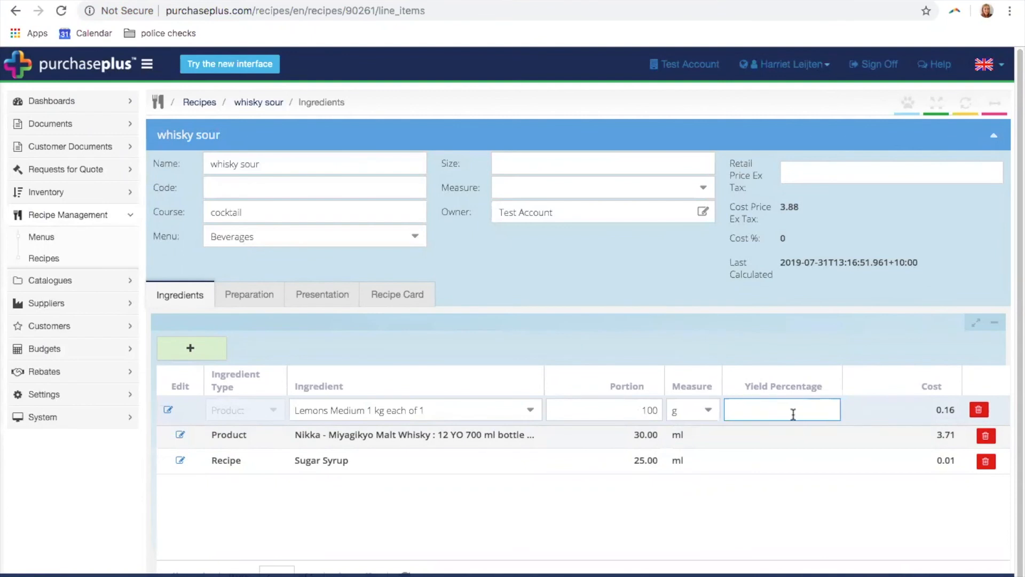
pyautogui.write('50')
pyautogui.press('Return')
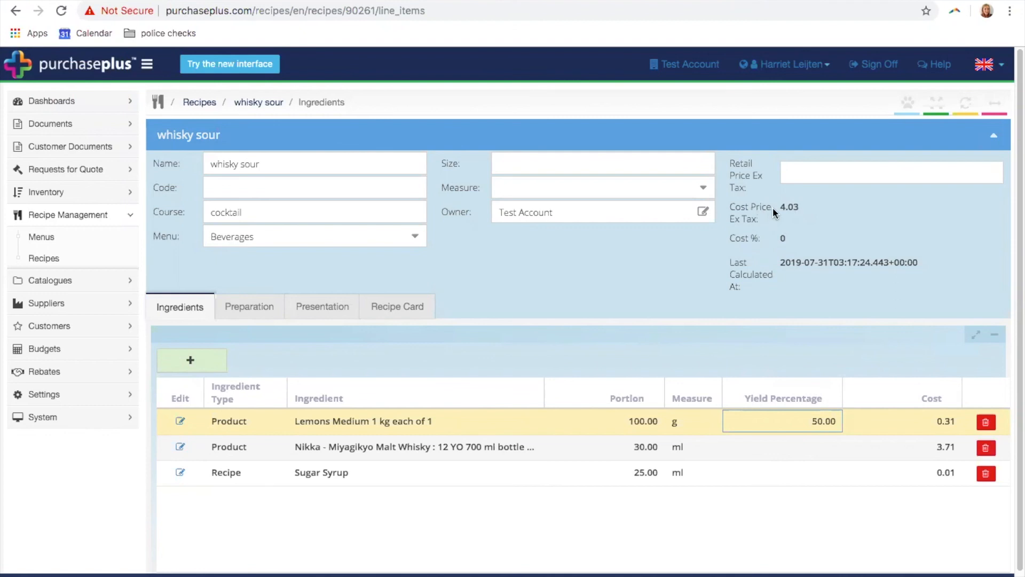
# Set the whisky sour's retail price ex tax to 18
pyautogui.click(800, 168)
pyautogui.write('18')
pyautogui.press('Return')
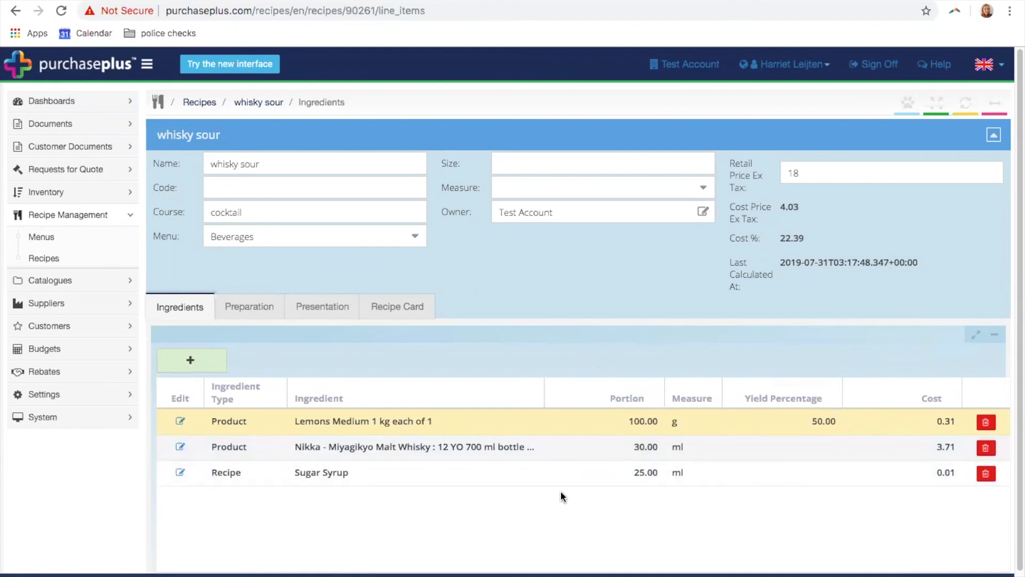
pyautogui.click(508, 161)
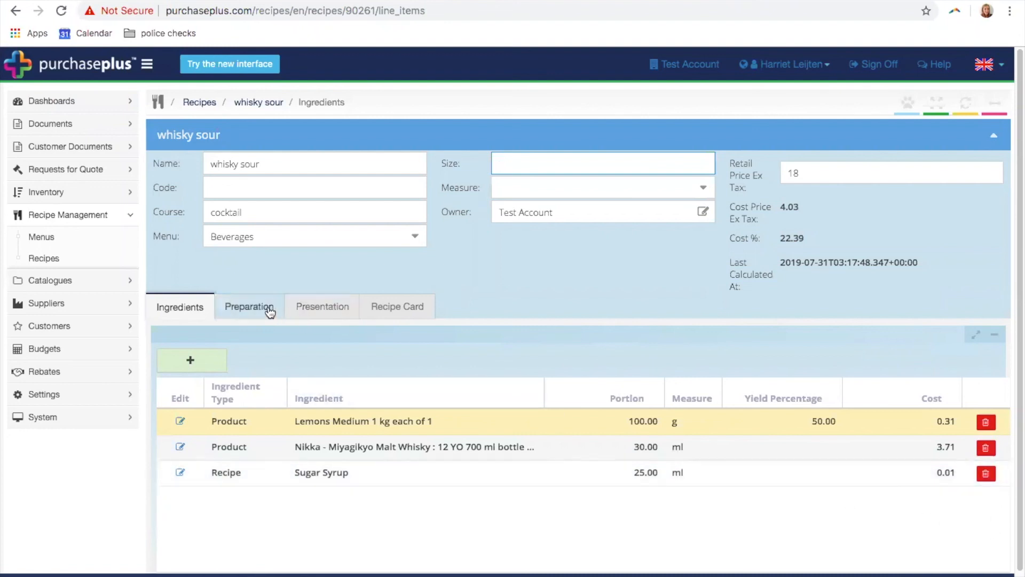
# Open the whisky sour's preparation notes for editing and start a bulleted list
pyautogui.click(247, 314)
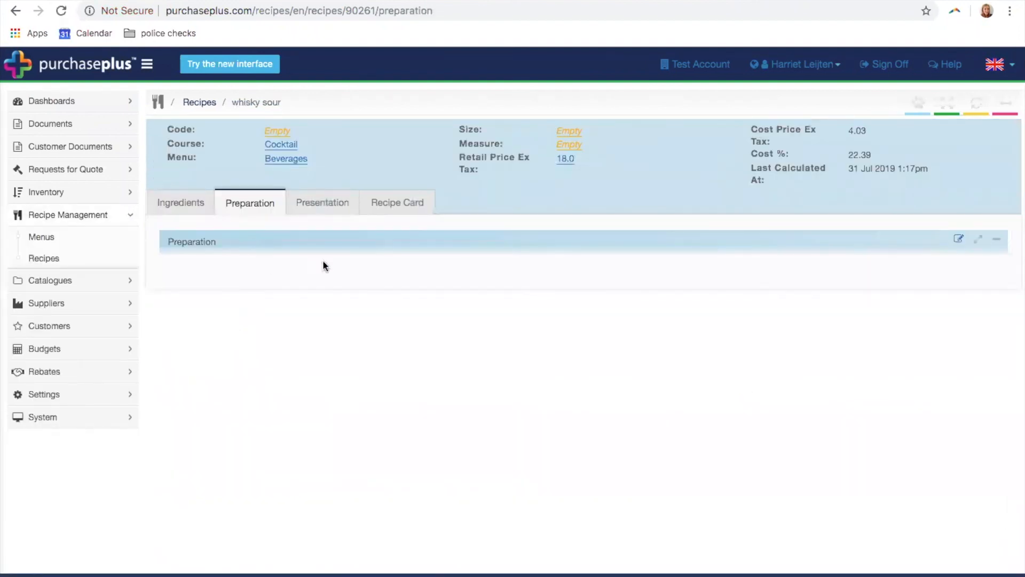
pyautogui.click(964, 241)
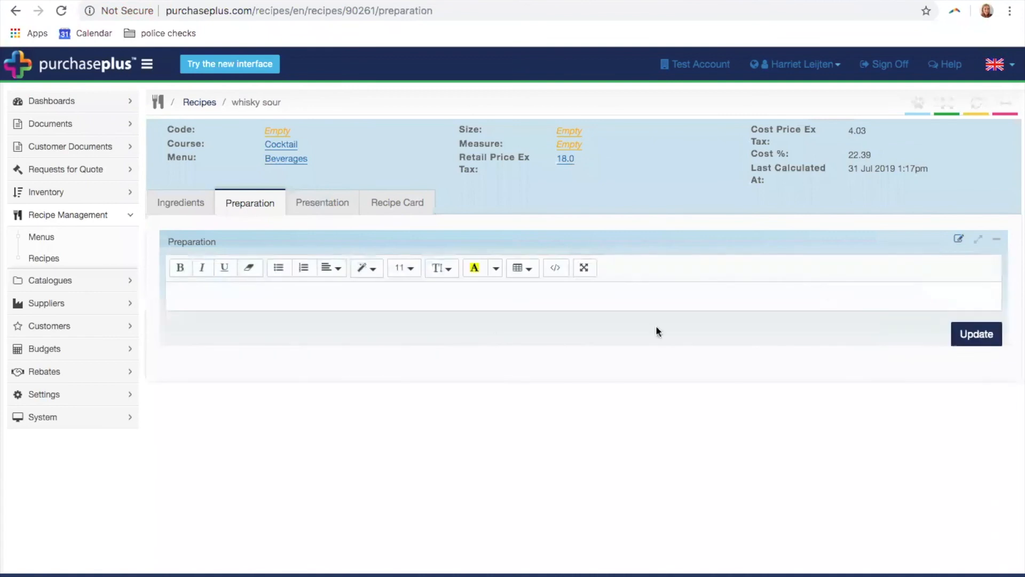
pyautogui.click(278, 267)
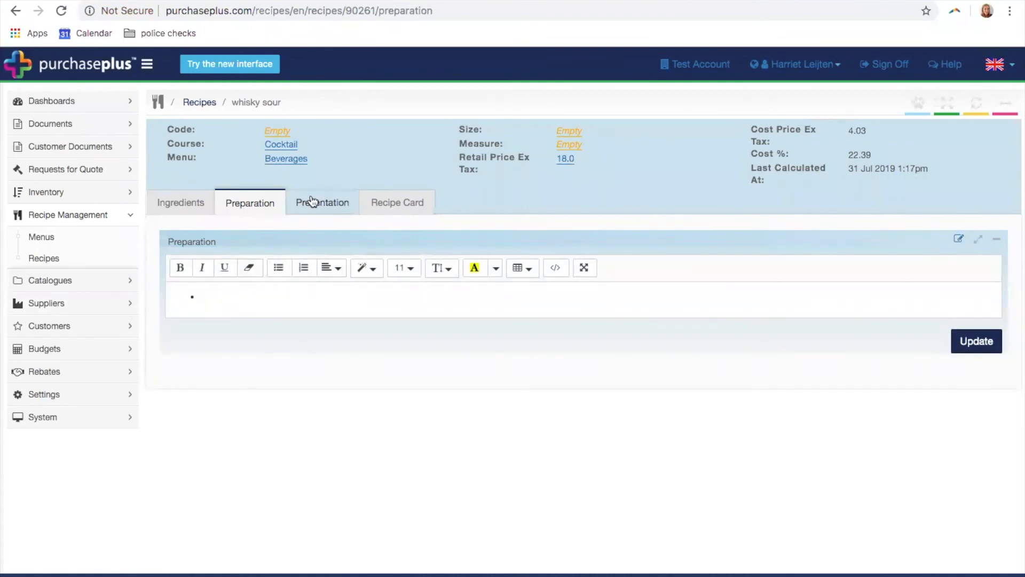
# Open the whisky sour's presentation notes for editing
pyautogui.click(329, 209)
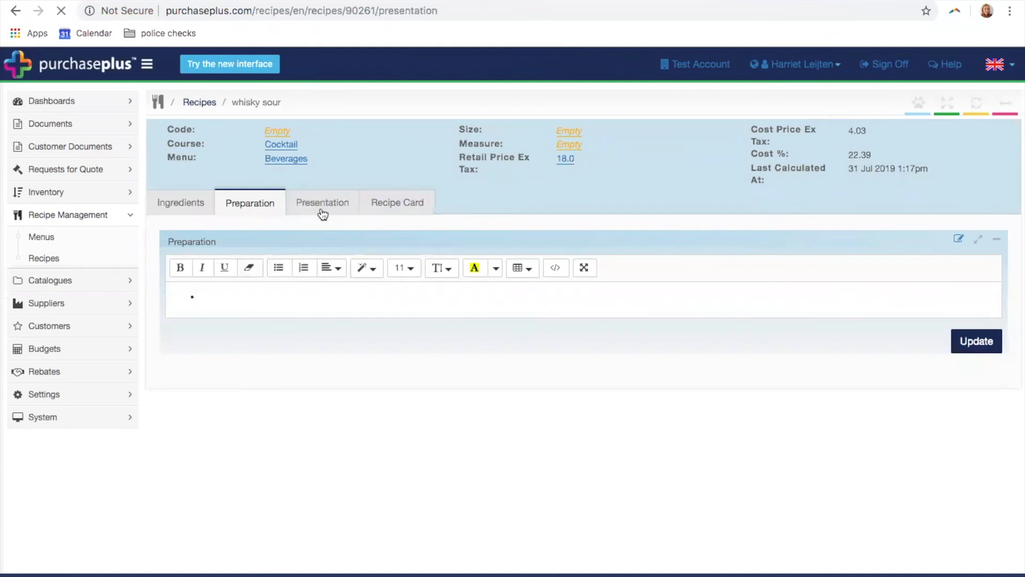
pyautogui.click(958, 238)
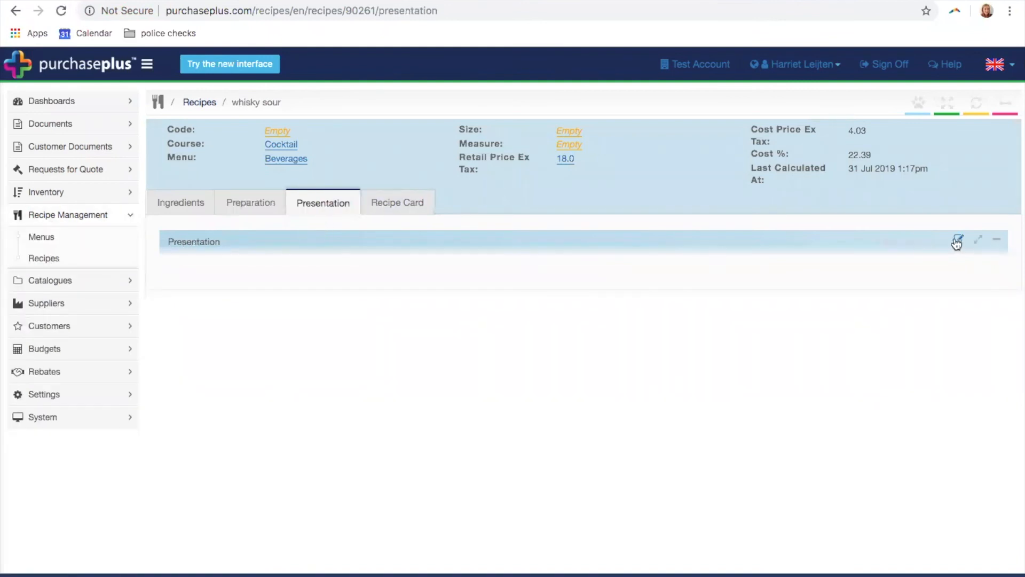
pyautogui.click(307, 287)
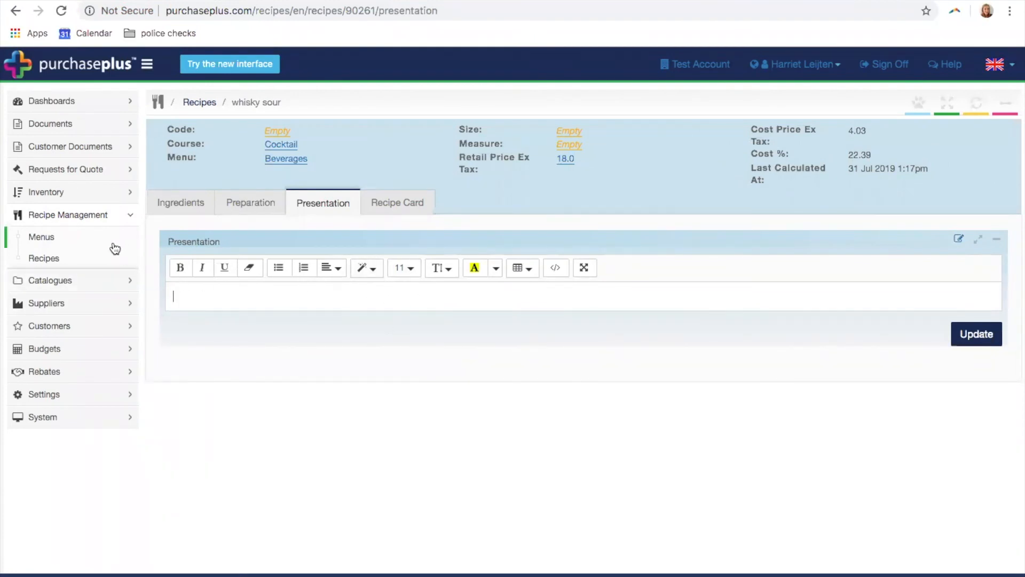
# Return to the recipes list, view the edit form of the Baileys recipe, and close it without changes
pyautogui.click(58, 262)
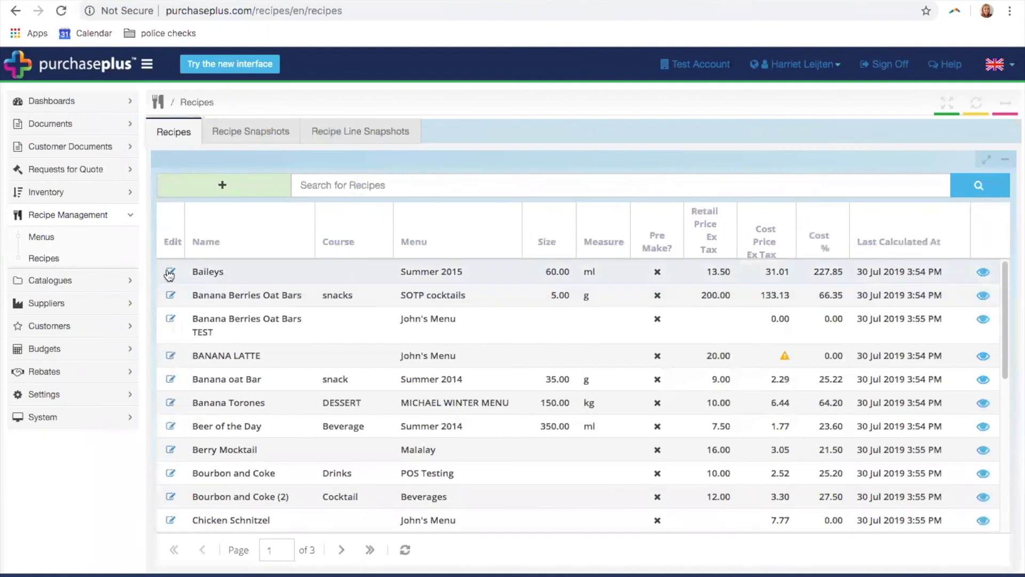
pyautogui.click(170, 273)
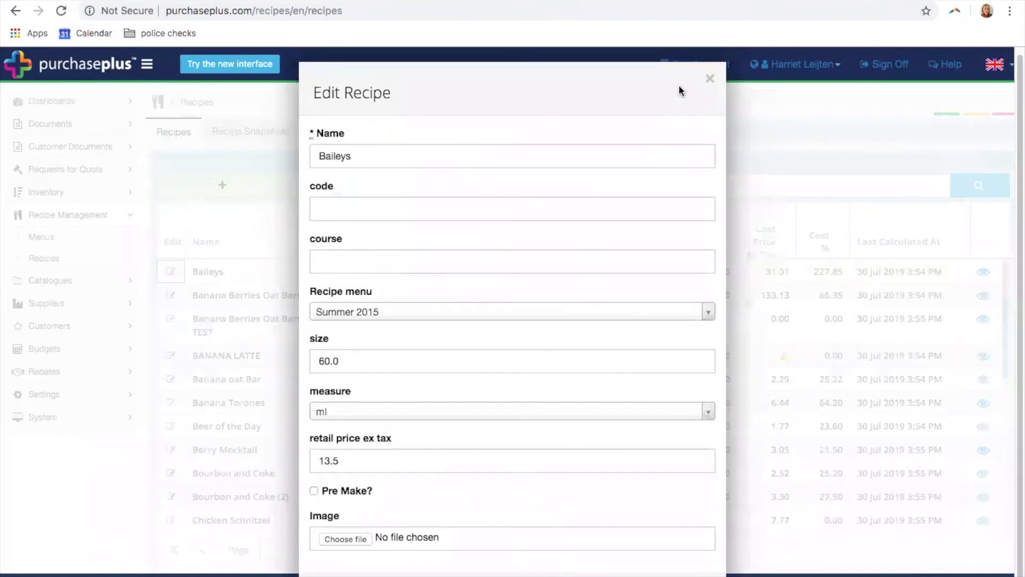
pyautogui.click(710, 51)
# Find the Tom Collins recipe by searching for "tom" and view its recipe card
pyautogui.click(388, 186)
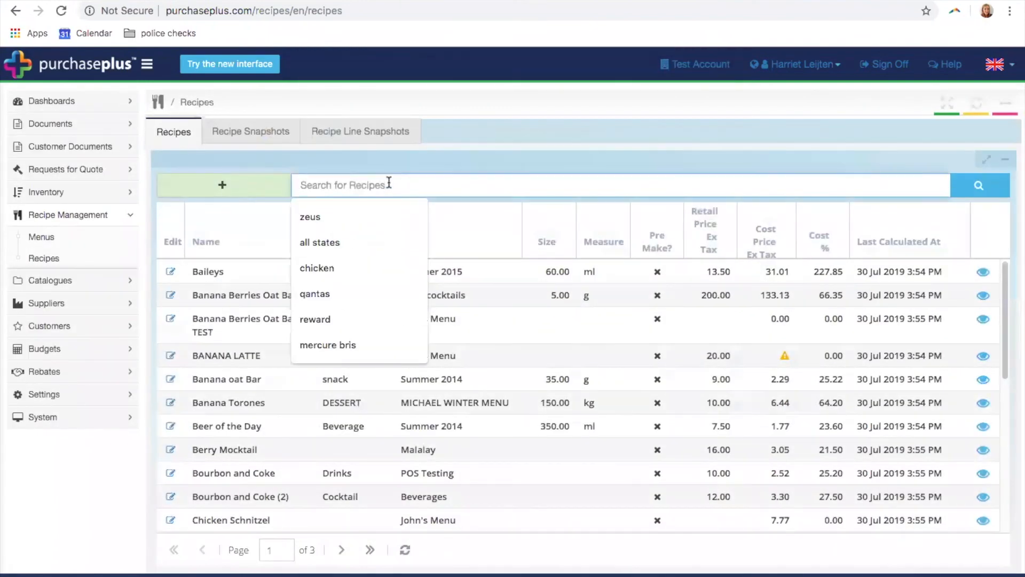
pyautogui.write('tom')
pyautogui.press('Down')
pyautogui.press('Return')
pyautogui.press('Return')
pyautogui.click(993, 274)
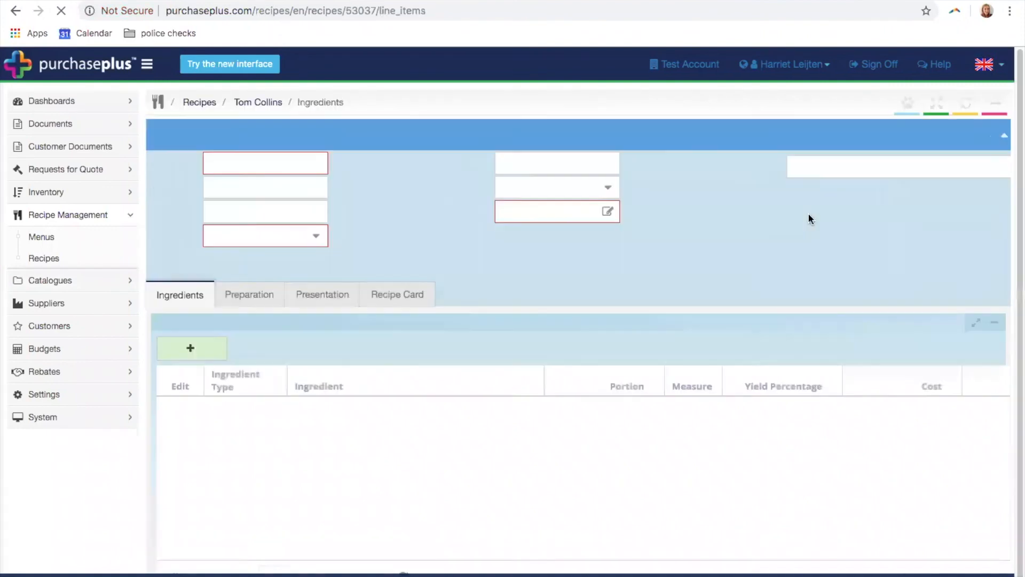
pyautogui.click(405, 303)
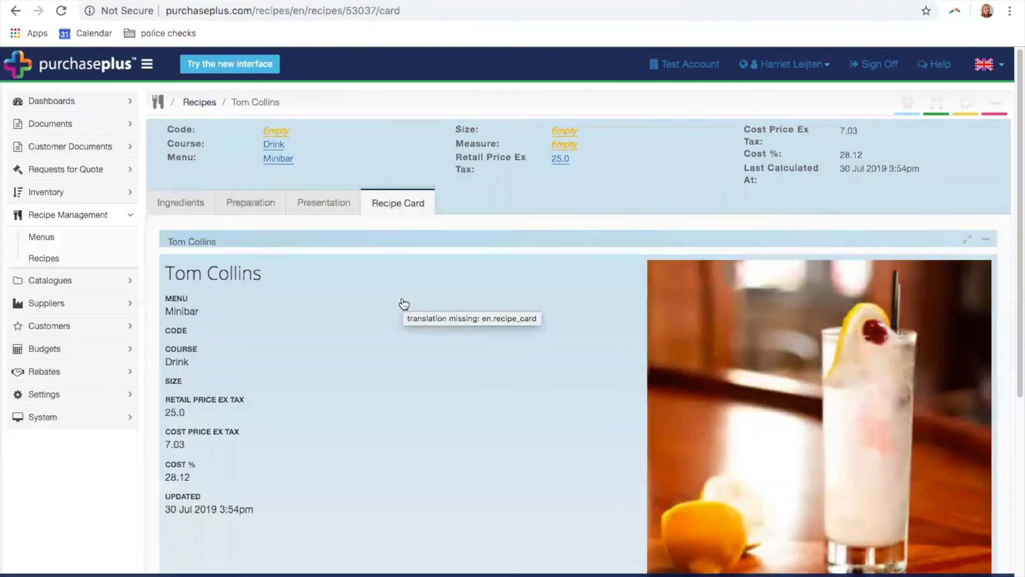
pyautogui.scroll(-6, 524, 400)
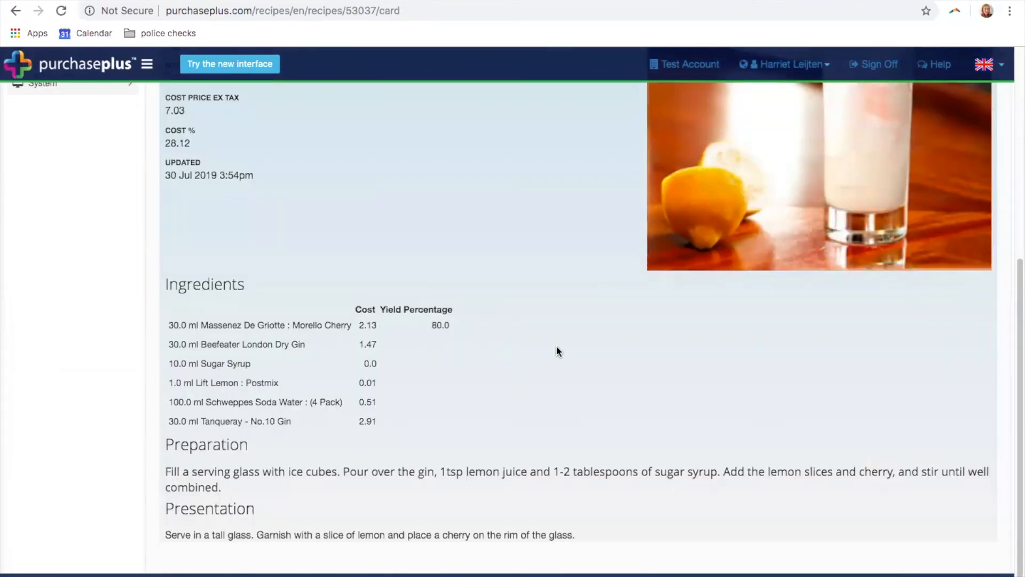
# Preview the Tom Collins recipe card for printing, enlarge and read the page, and cancel the print
pyautogui.scroll(1, 561, 342)
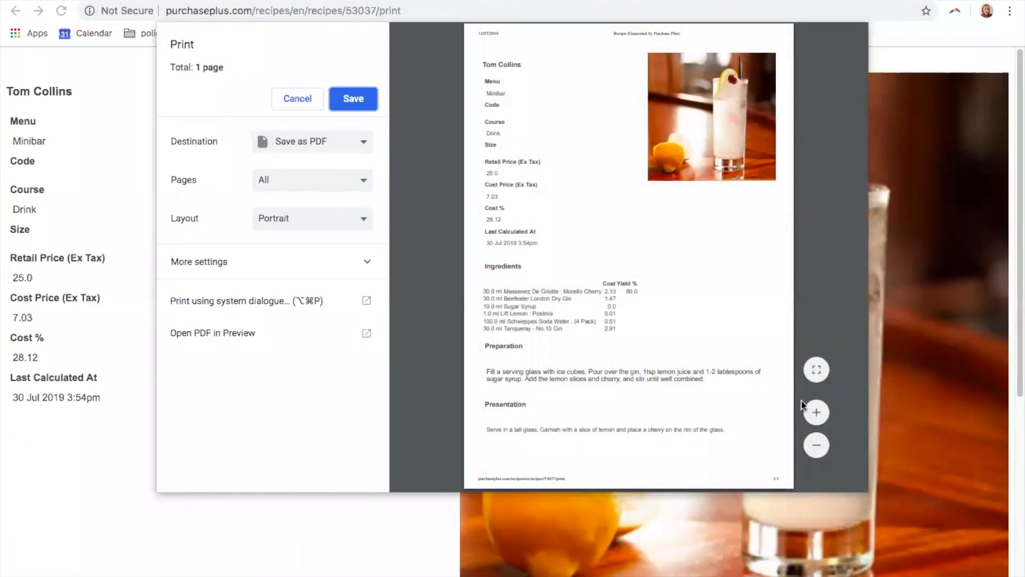
pyautogui.click(816, 412)
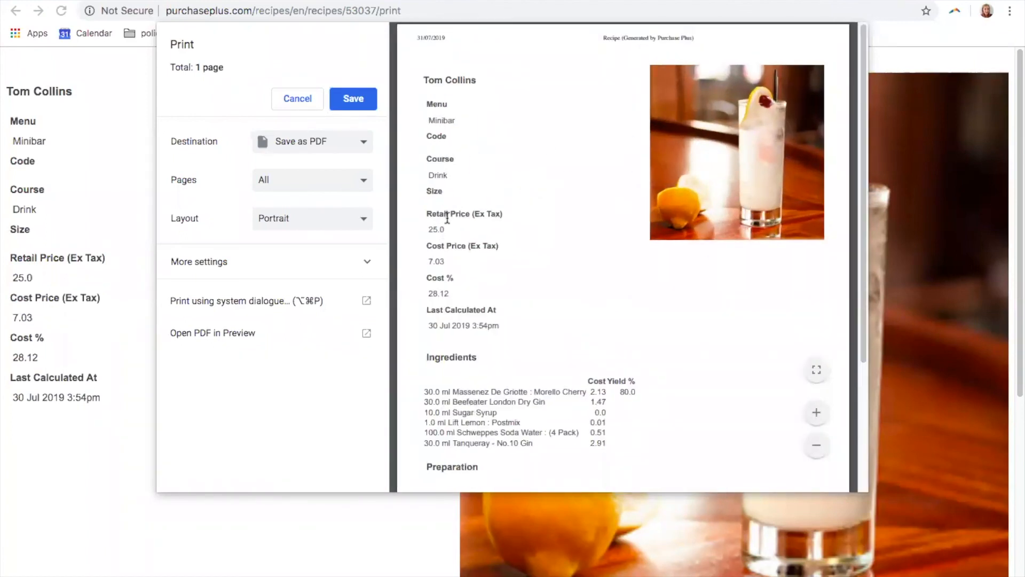
pyautogui.scroll(-3, 462, 270)
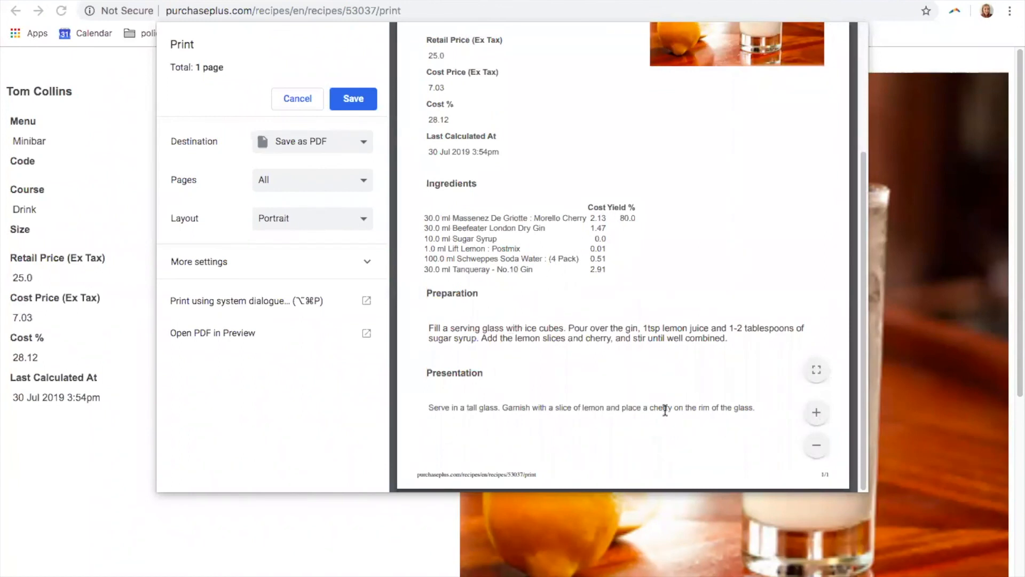
pyautogui.scroll(3, 660, 395)
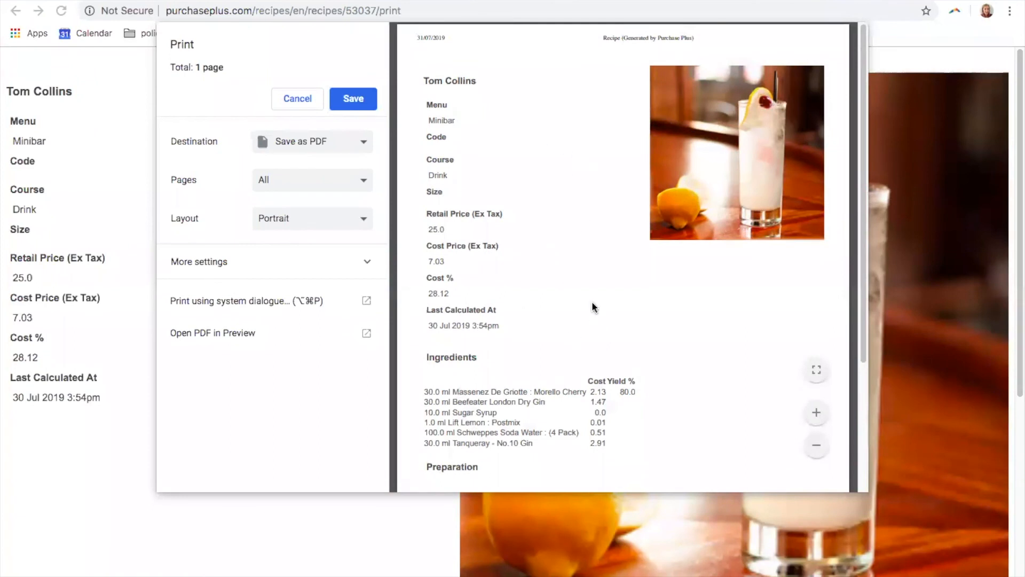
pyautogui.click(283, 99)
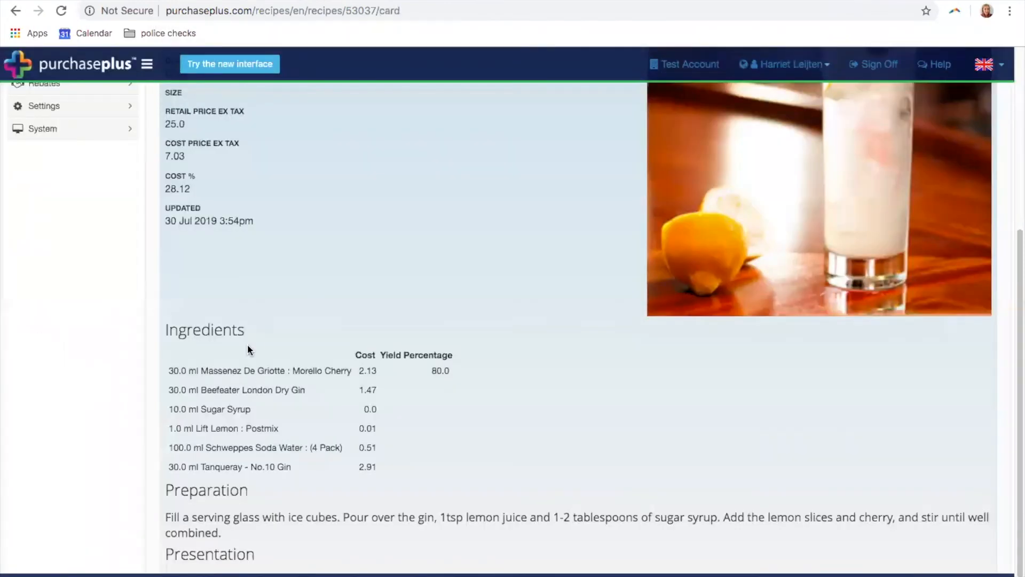
# Read through the Tom Collins recipe card, including its image, costs, ingredients, preparation and presentation
pyautogui.scroll(5, 492, 274)
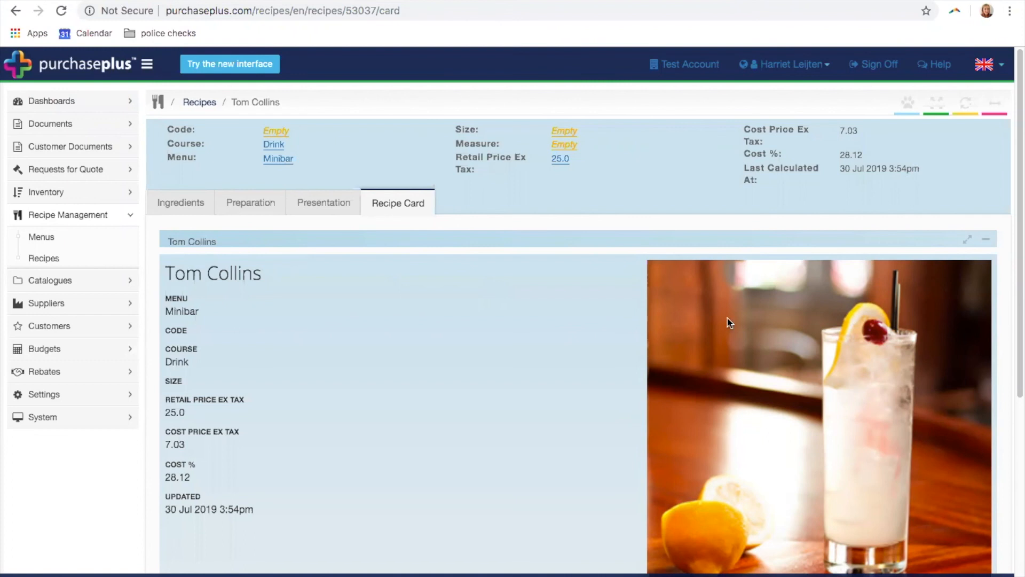
pyautogui.scroll(-4, 536, 312)
pyautogui.scroll(2, 549, 318)
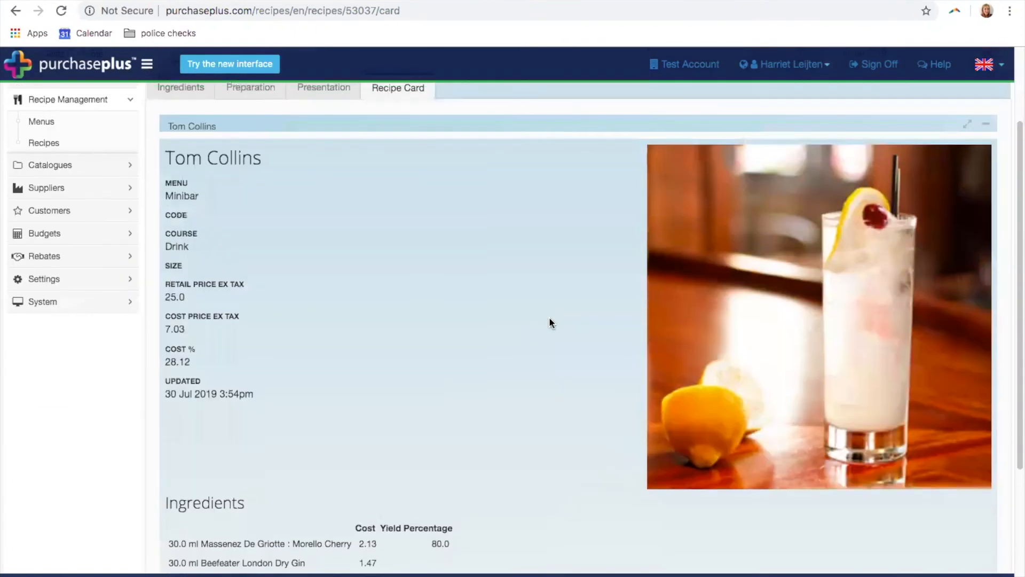
pyautogui.scroll(-4, 566, 325)
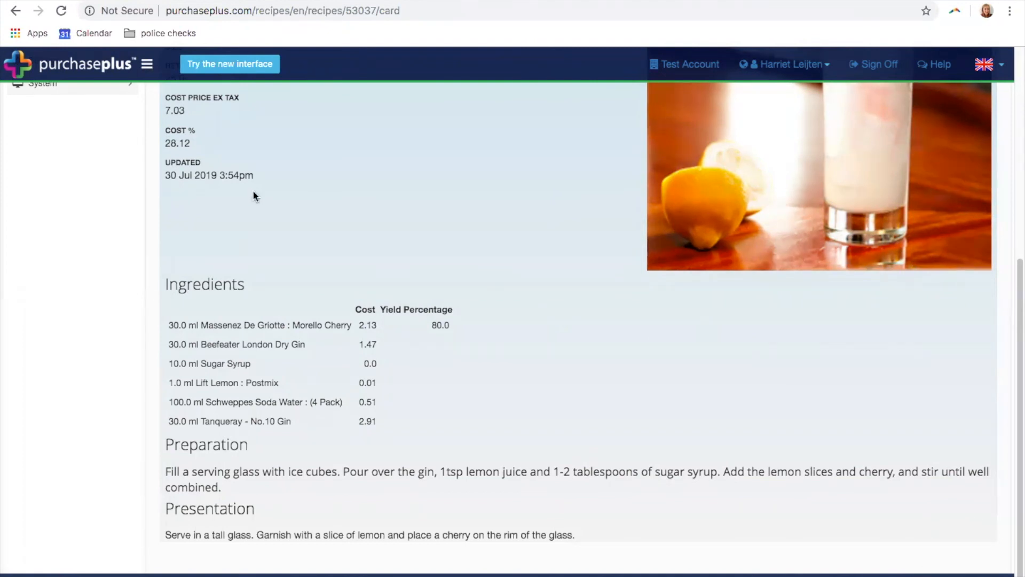
pyautogui.scroll(6, 254, 196)
# View the Beverages menu from the menus list and check the BANANA LATTE cost warning in the recipes list
pyautogui.click(59, 241)
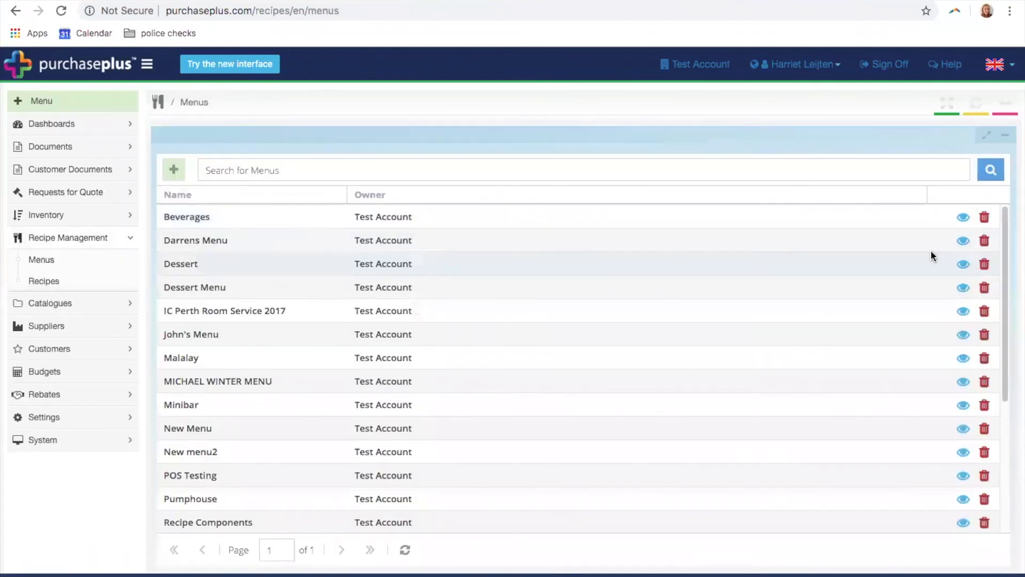
pyautogui.click(962, 220)
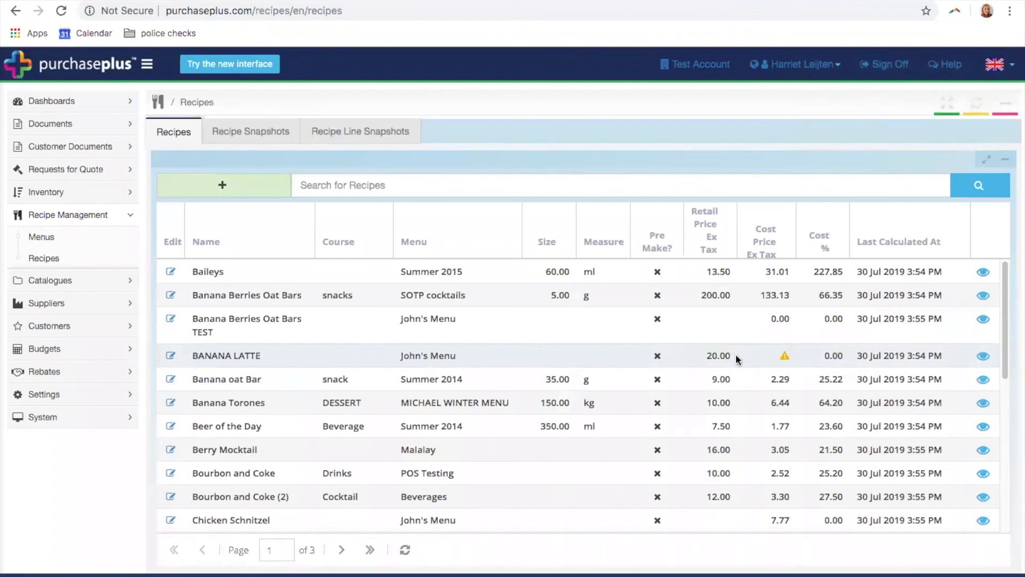
pyautogui.moveTo(780, 355)
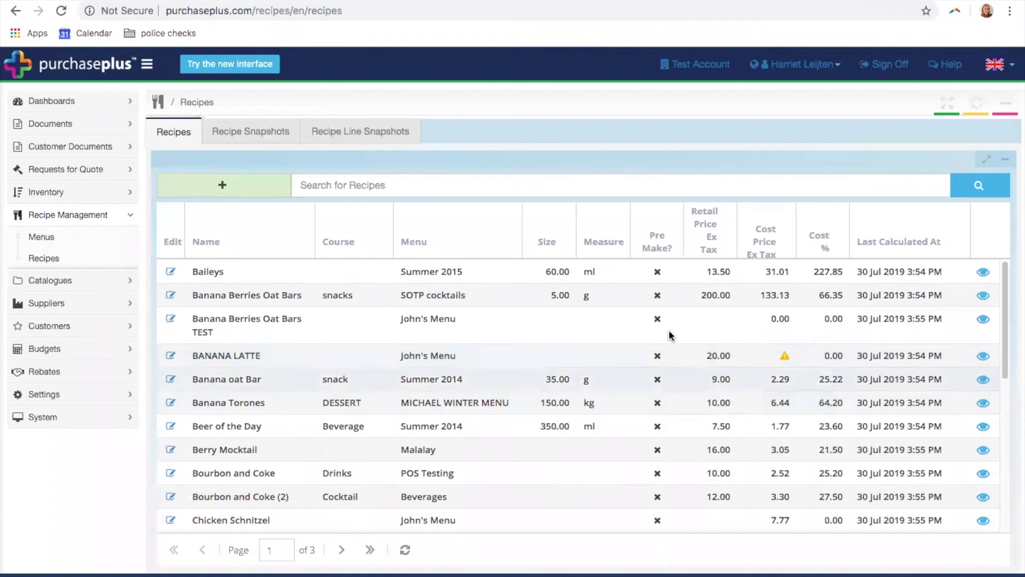
# View the recipe snapshots, and download and open the 19 Nov 2018 Beverages recipe line snapshot in Excel
pyautogui.click(250, 136)
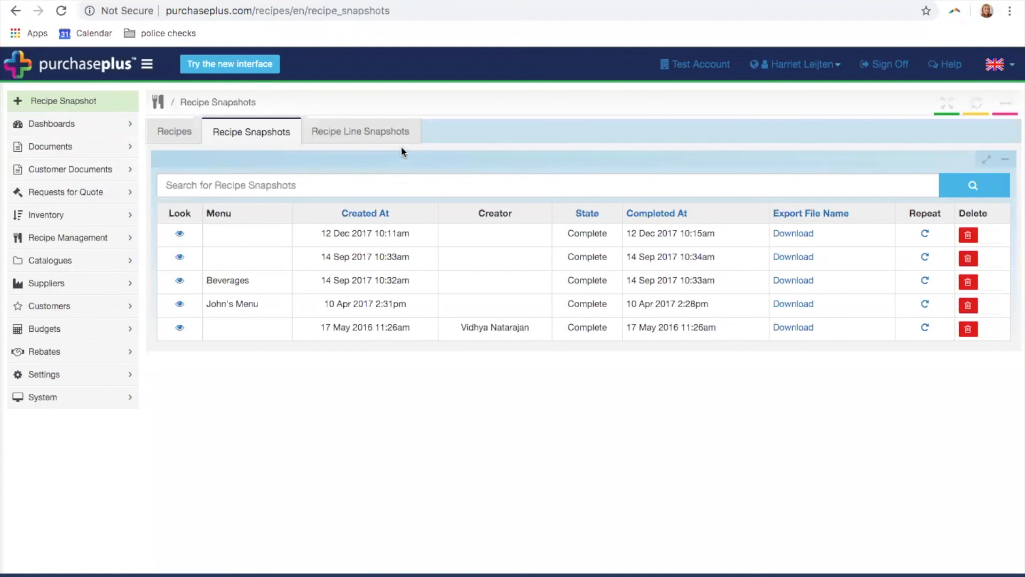
pyautogui.click(385, 139)
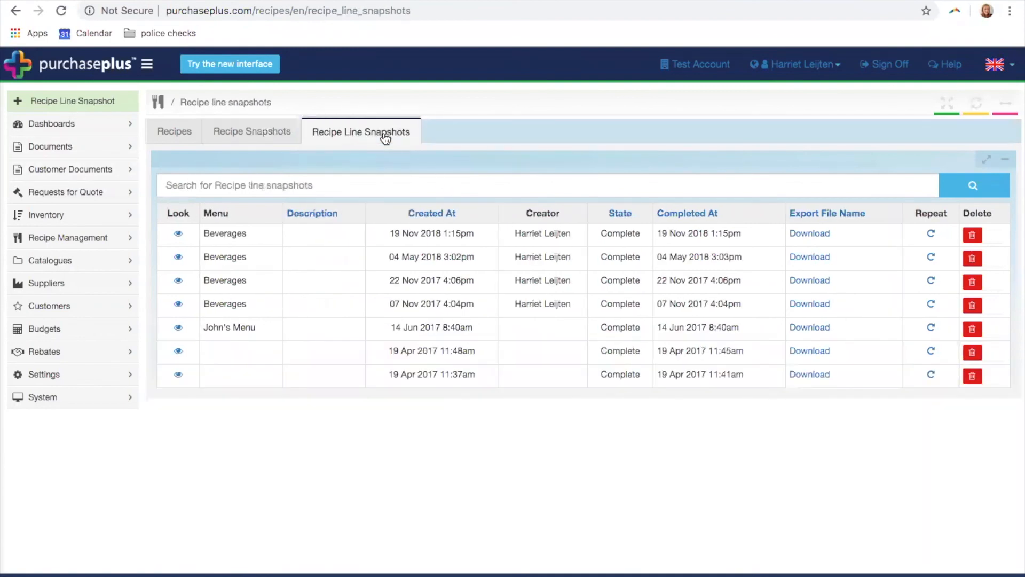
pyautogui.click(801, 235)
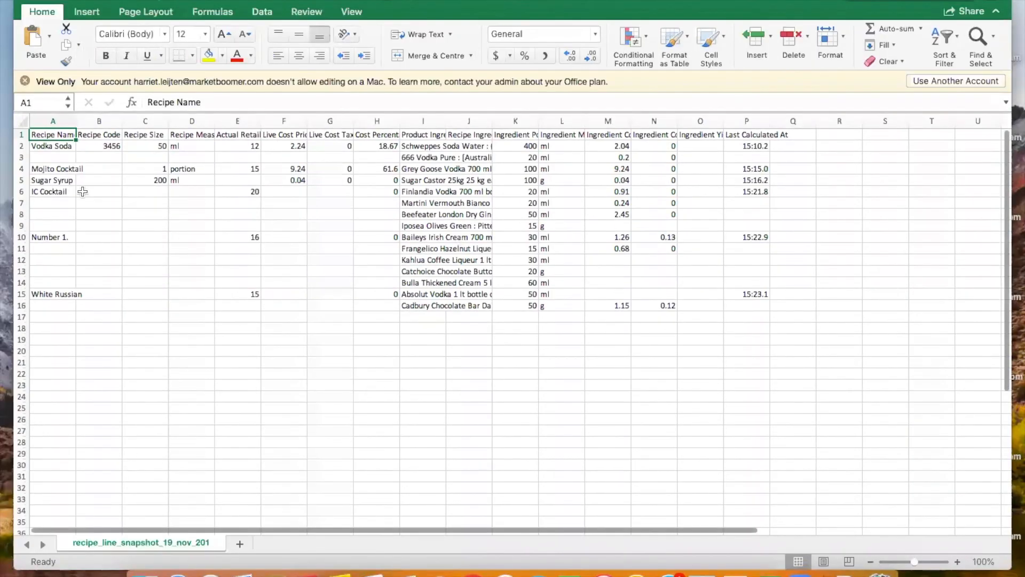
# Widen the Recipe Name column of the snapshot spreadsheet and examine the ingredient rows belonging to each recipe
pyautogui.click(83, 191)
pyautogui.moveTo(75, 121); pyautogui.dragTo(200, 122)
pyautogui.click(22, 145)
pyautogui.moveTo(22, 149); pyautogui.dragTo(22, 159)
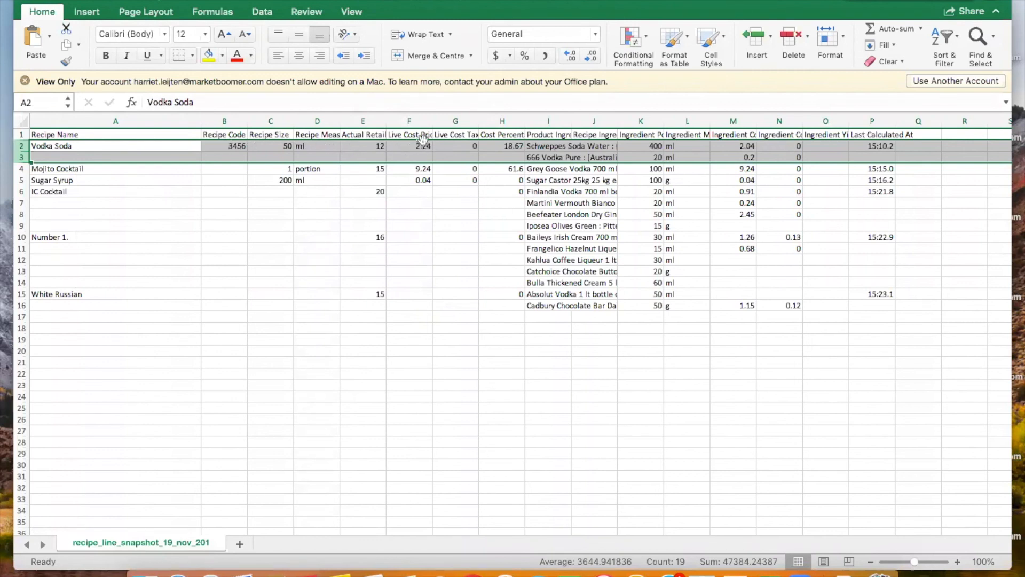
pyautogui.click(22, 169)
pyautogui.moveTo(21, 180); pyautogui.dragTo(23, 192)
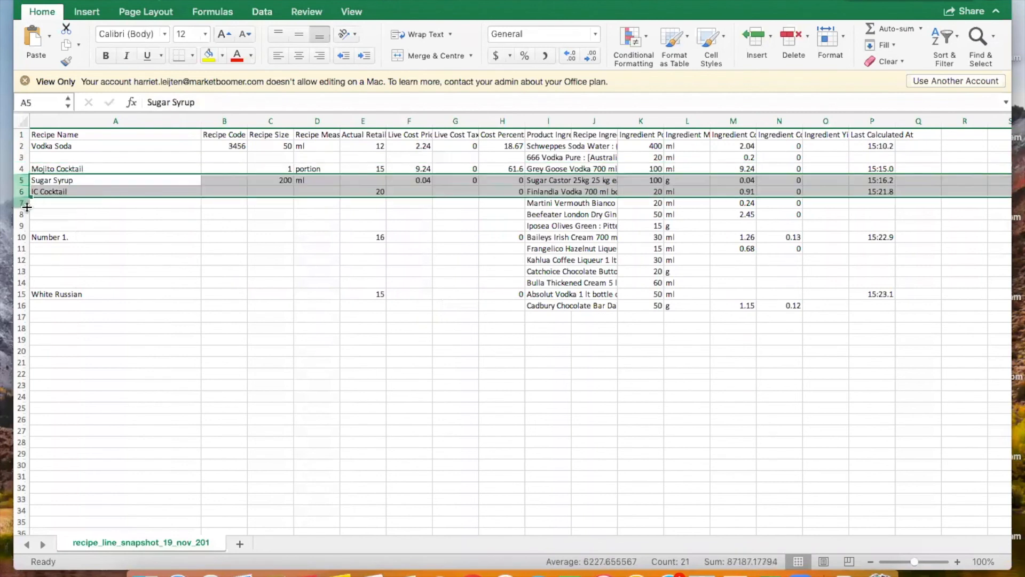
pyautogui.moveTo(606, 235); pyautogui.dragTo(604, 225)
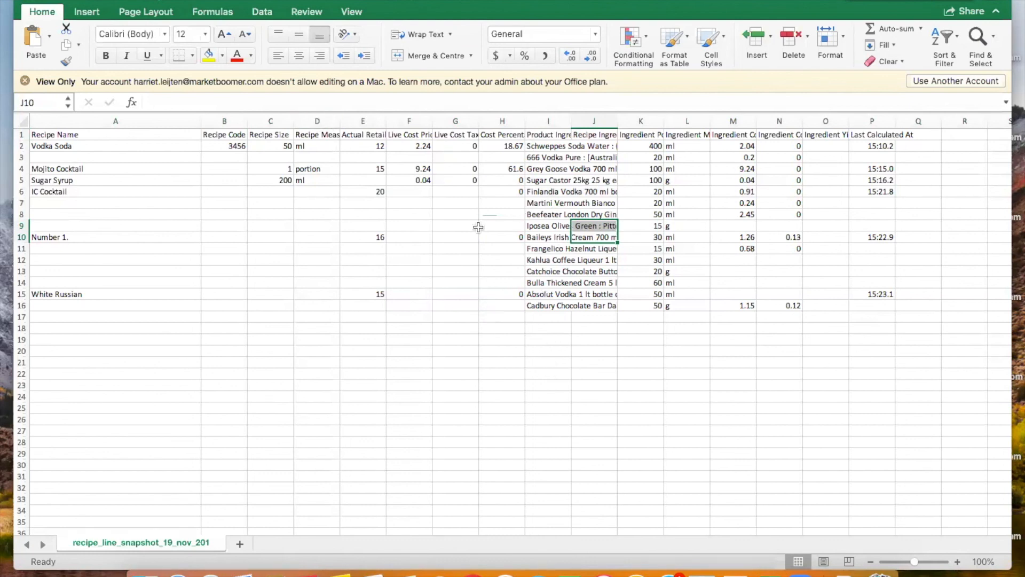
# Close the snapshot spreadsheet, switch back to Google Chrome, and return to the recipes list
pyautogui.click(29, 1)
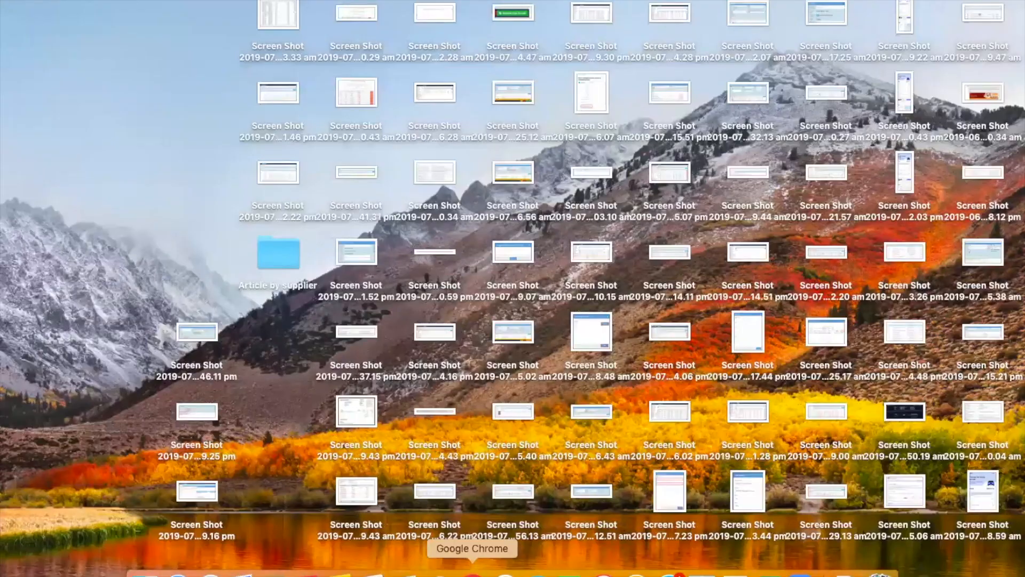
pyautogui.click(472, 572)
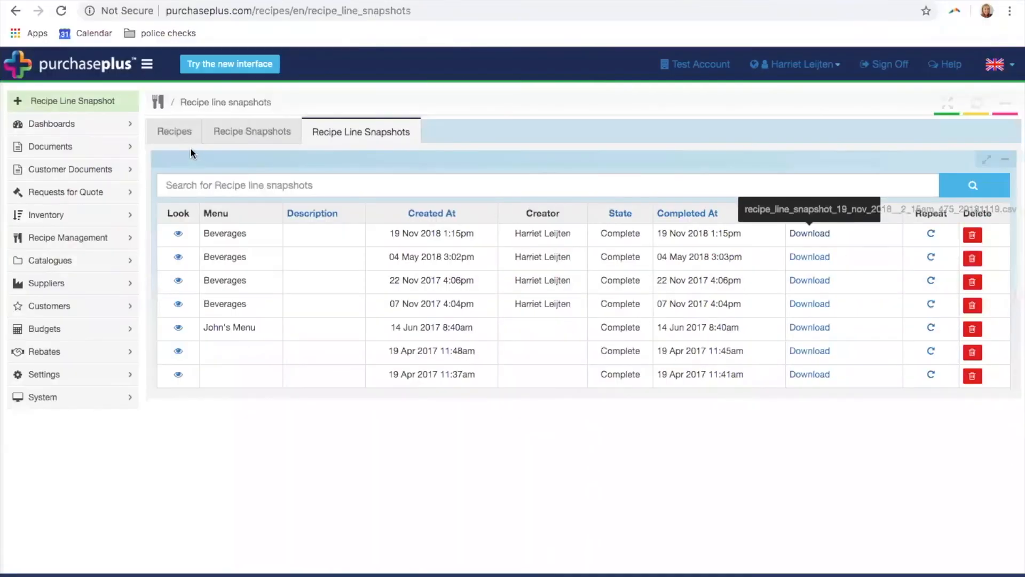
pyautogui.click(169, 137)
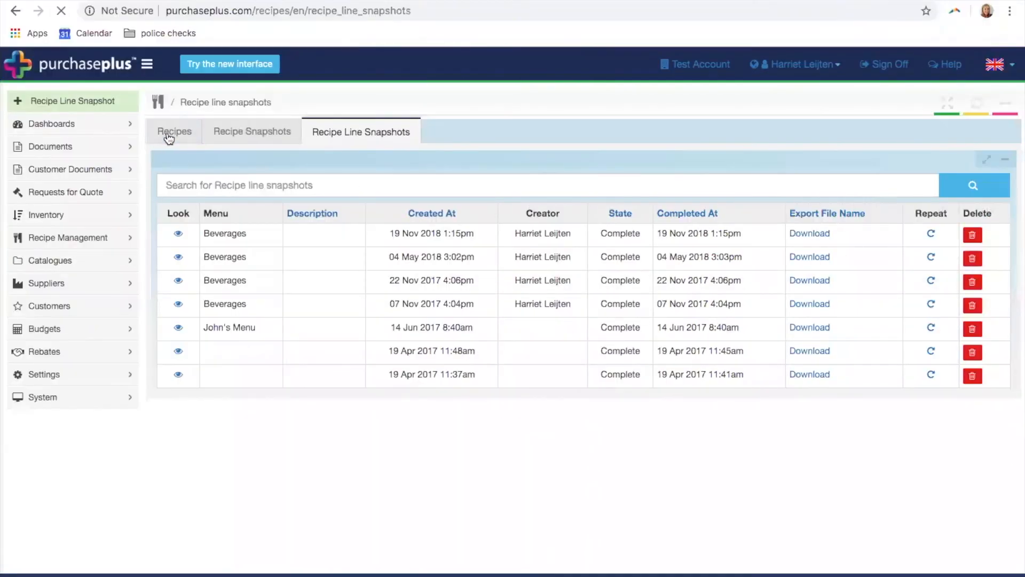
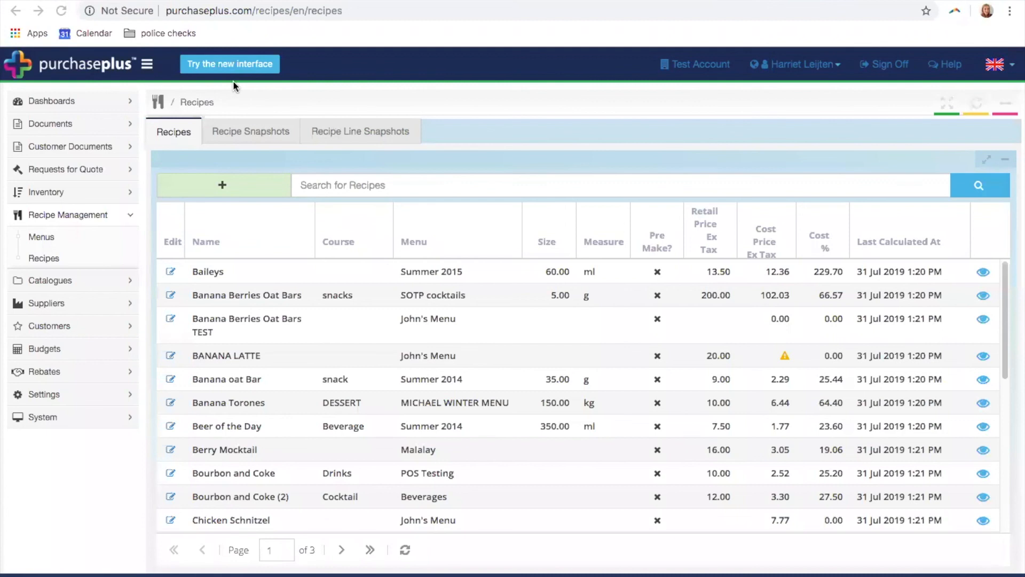
# Open the Snapshots dashboard, look through the snapshot categories, and open the Invoice Lines and Credit Note Lines snapshots
pyautogui.moveTo(160, 1)
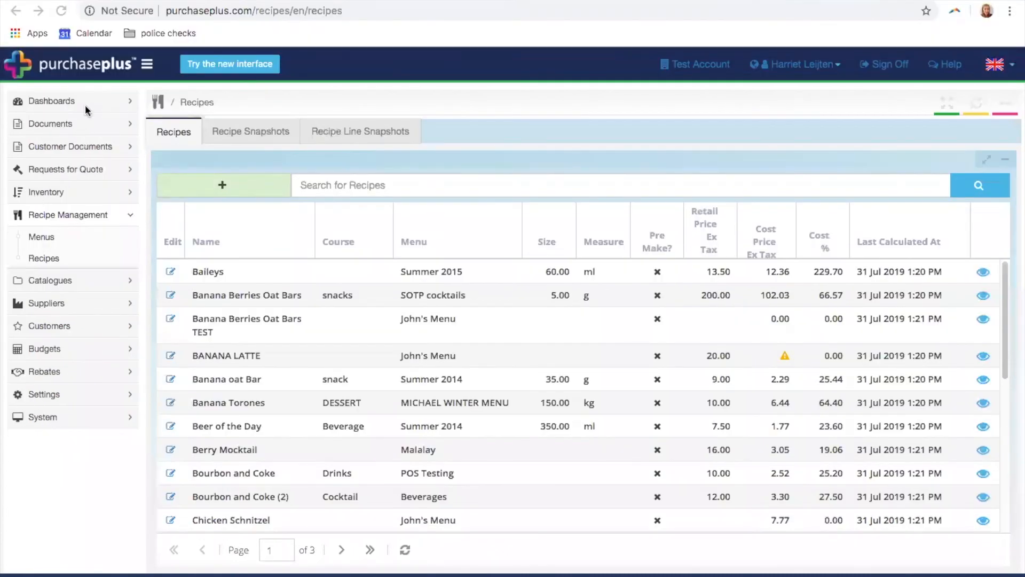
pyautogui.click(85, 103)
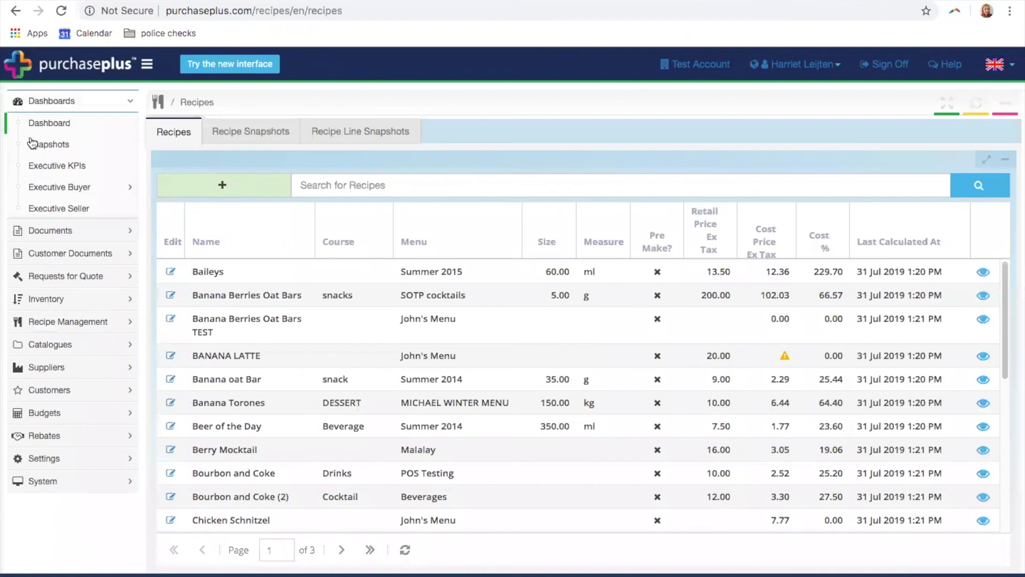
pyautogui.click(66, 143)
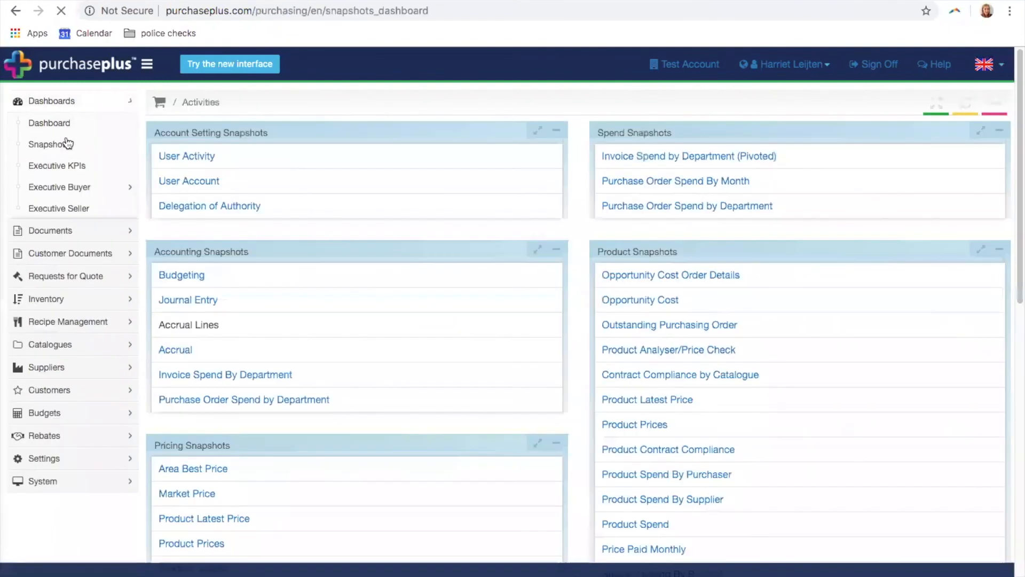
pyautogui.scroll(-10, 555, 417)
pyautogui.scroll(10, 539, 410)
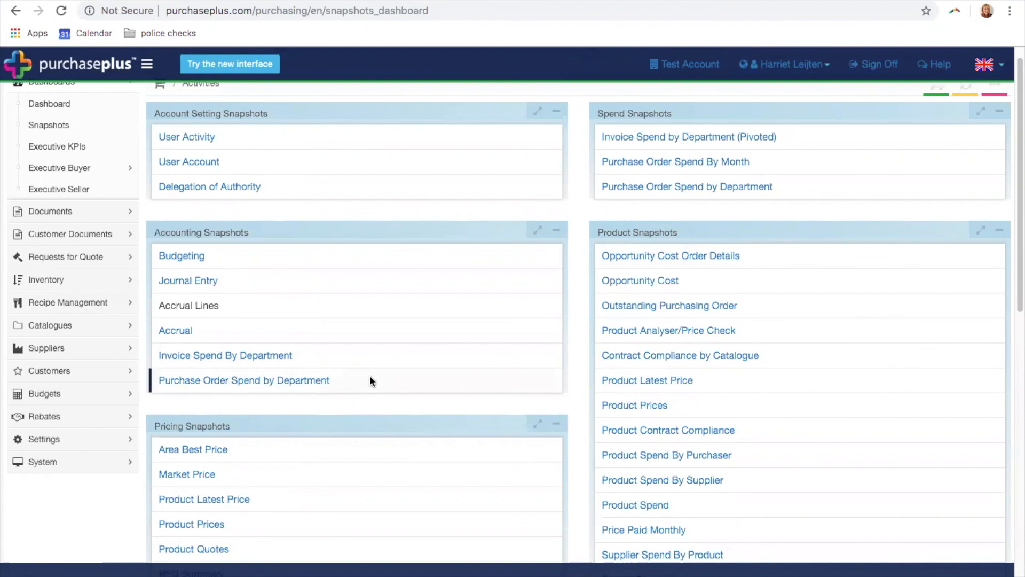
pyautogui.scroll(-1, 309, 380)
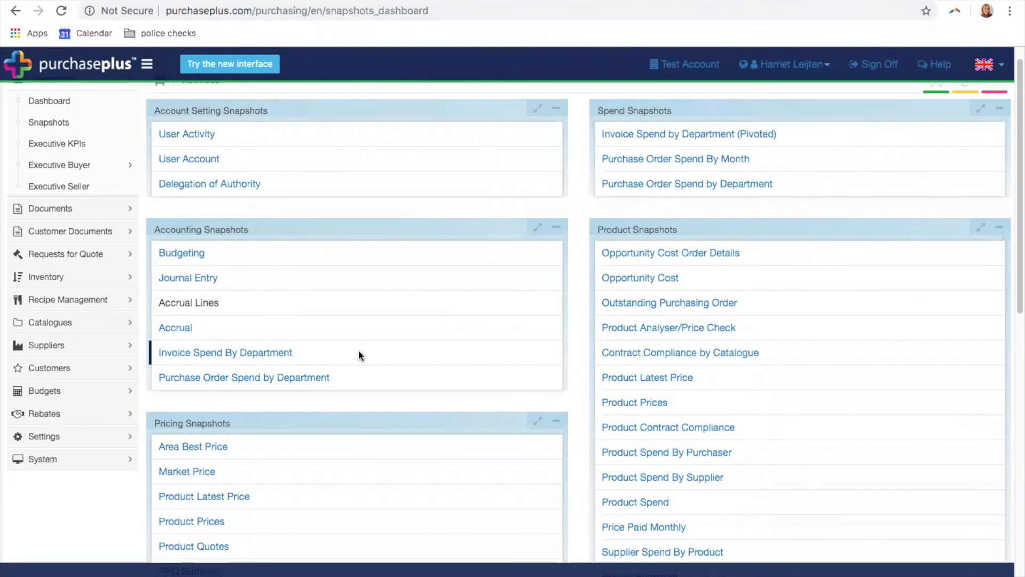
pyautogui.scroll(-1, 581, 243)
pyautogui.scroll(-1, 386, 447)
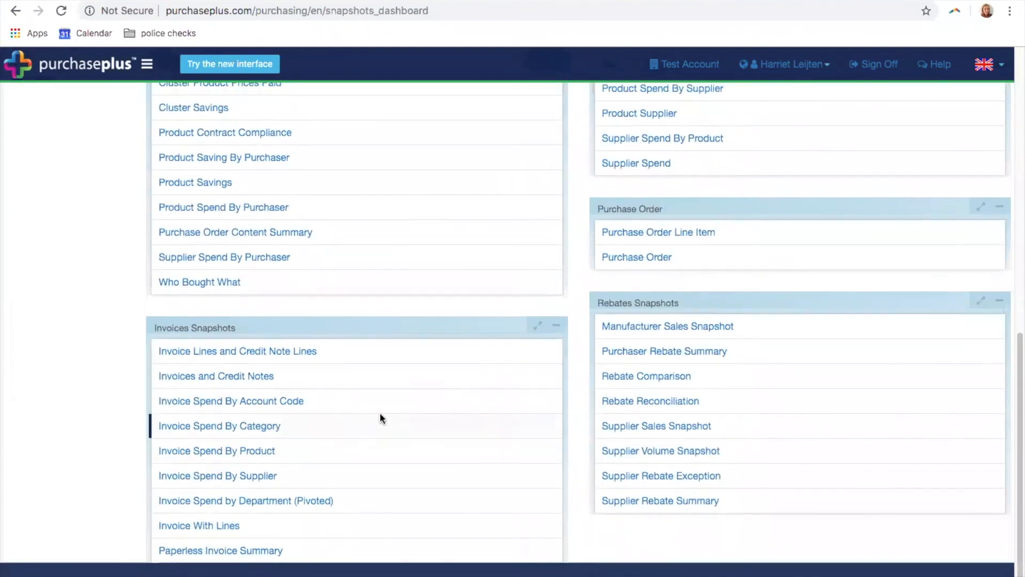
pyautogui.click(176, 355)
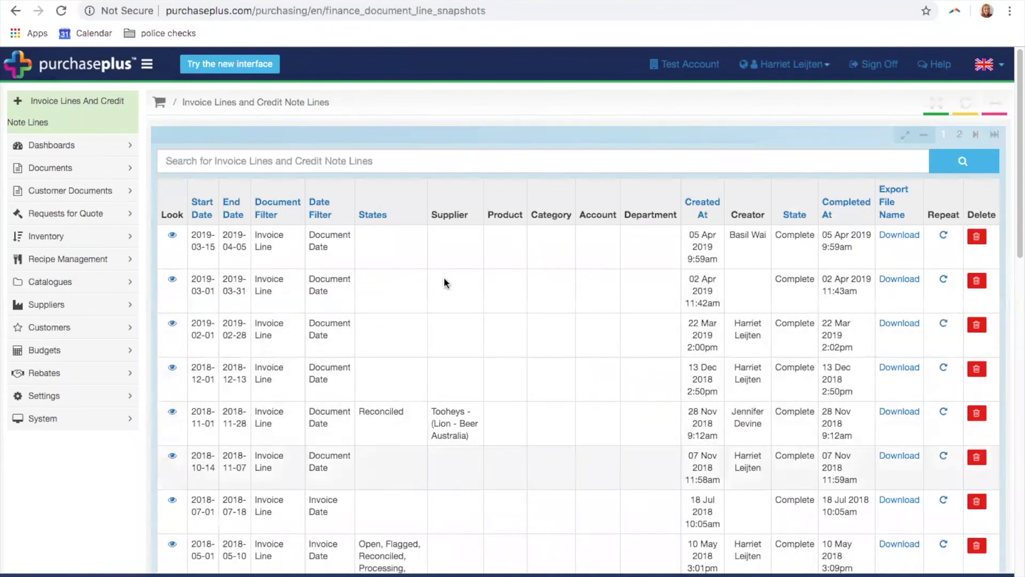
# Search the organisation units for "qantas sydney" and switch from the Test Account to Qantas Lounges - Sydney International
pyautogui.click(675, 68)
pyautogui.write('c')
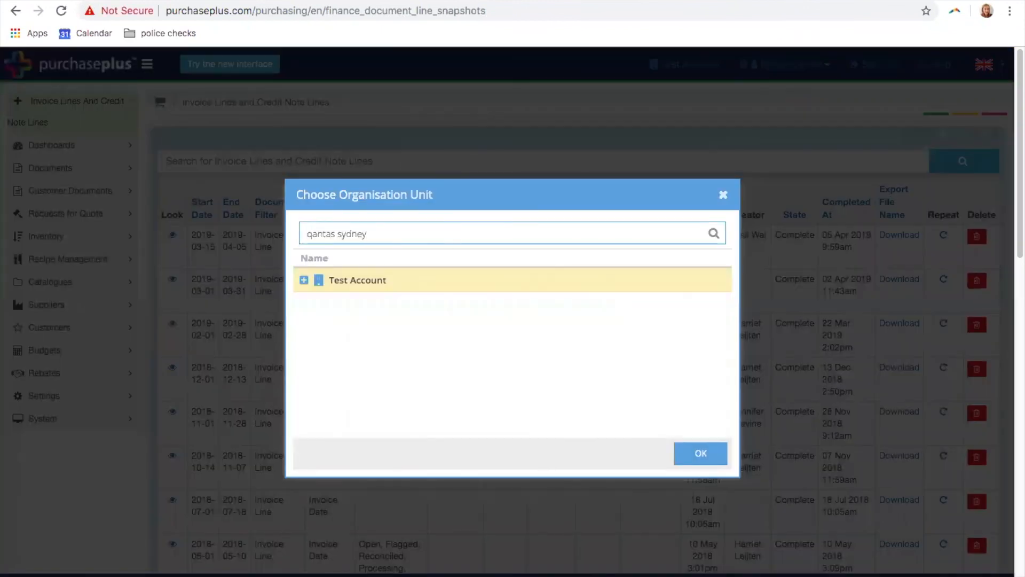
pyautogui.press('Return')
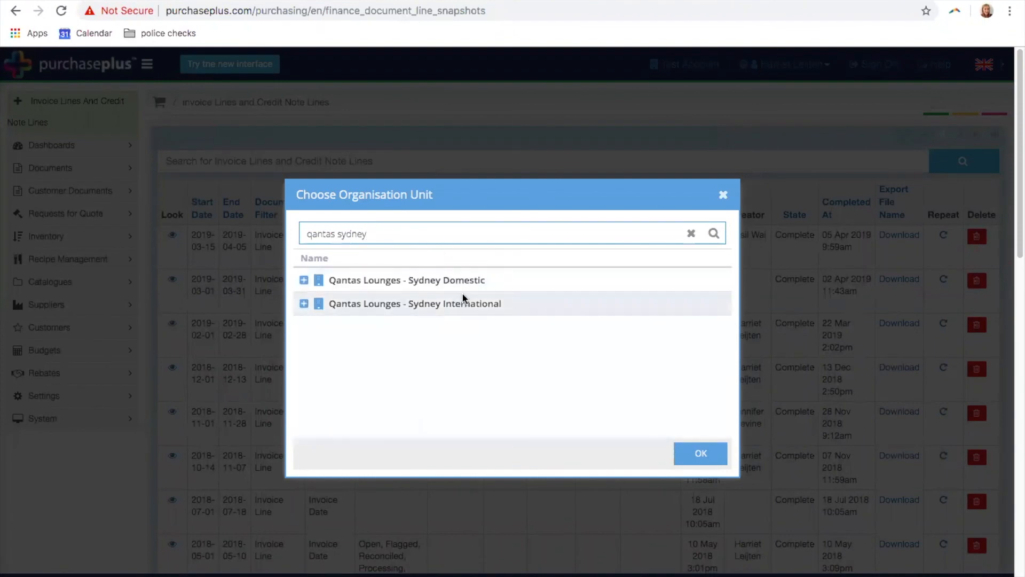
pyautogui.click(474, 303)
pyautogui.click(700, 452)
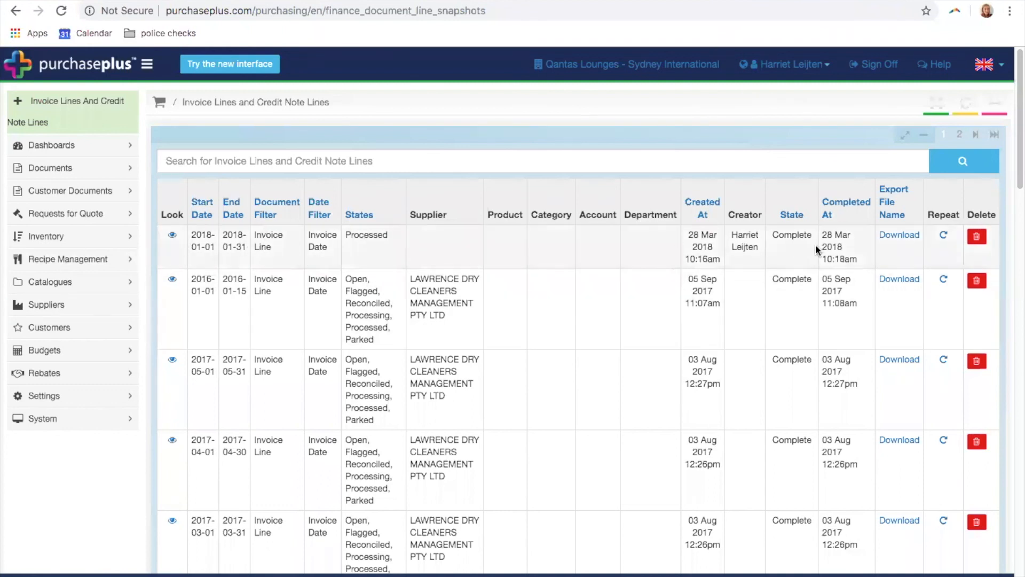
# Try to download the invoice line snapshot for 2018-01-01 to 2018-01-31 and return to the snapshots list
pyautogui.click(894, 237)
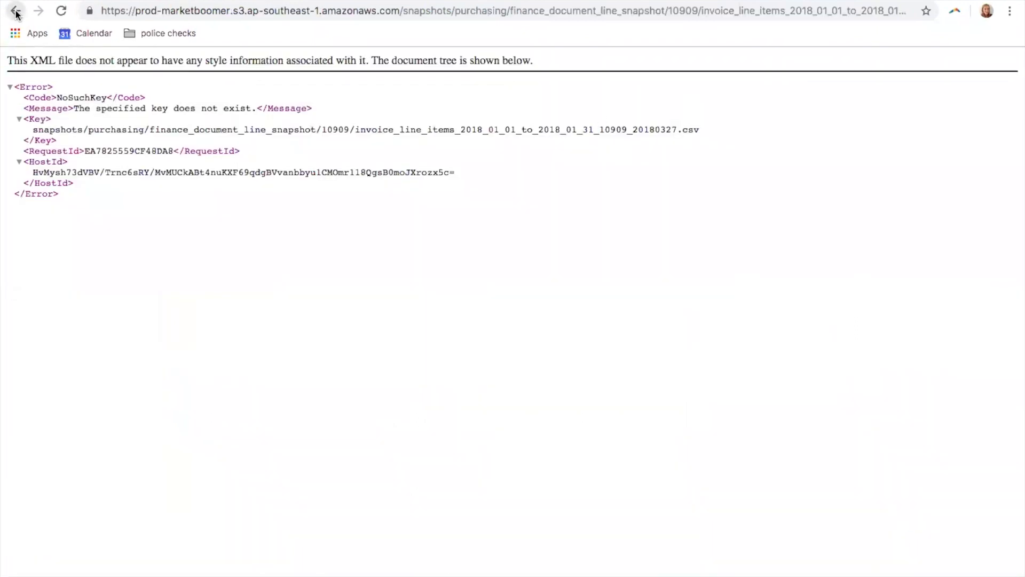
pyautogui.click(15, 11)
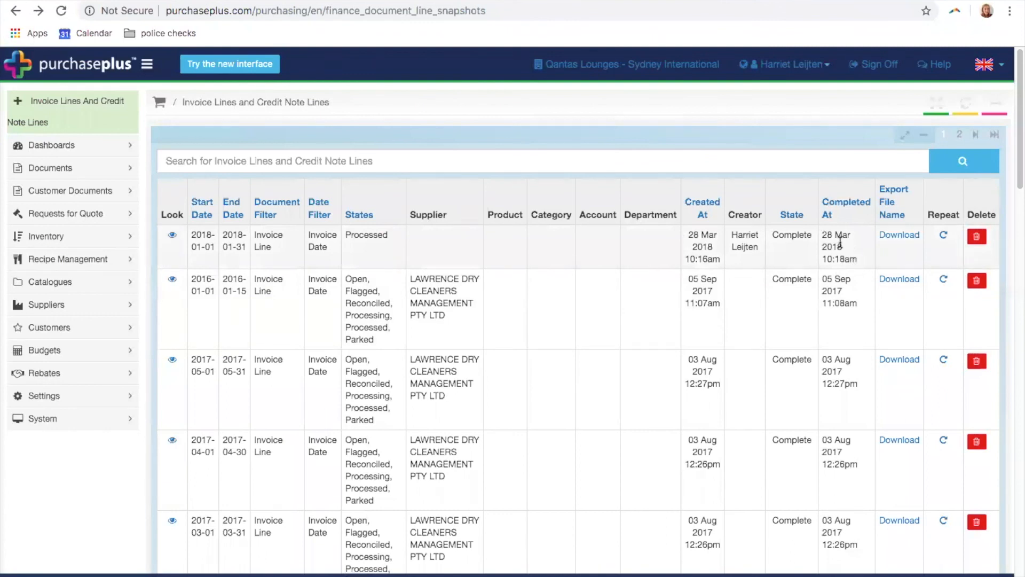
# Create a new Invoice Lines and Credit Note Lines snapshot from 2019-07-01 to 2019-07-31, keeping the Invoice Line and Document Date filters
pyautogui.click(88, 115)
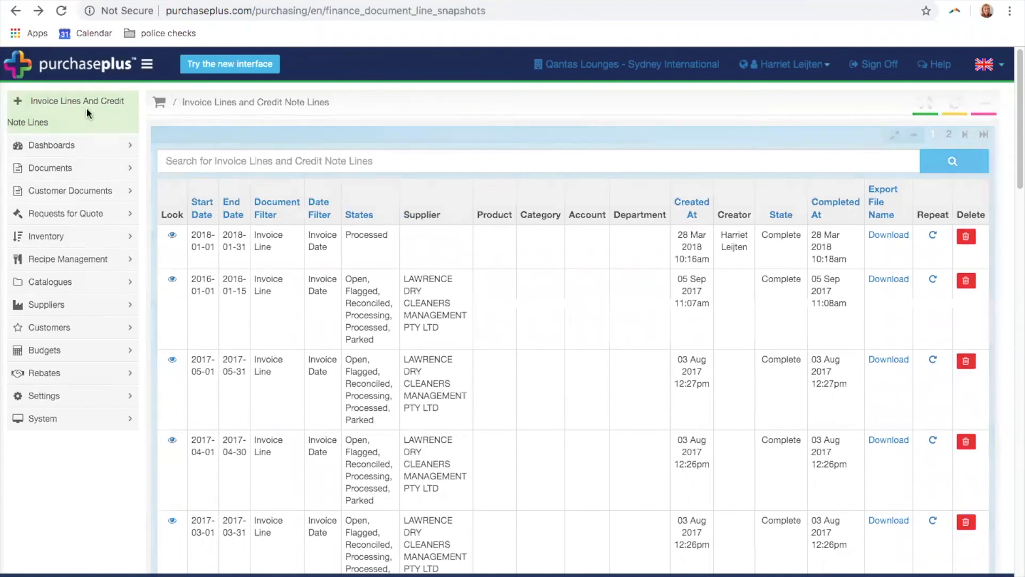
pyautogui.click(675, 170)
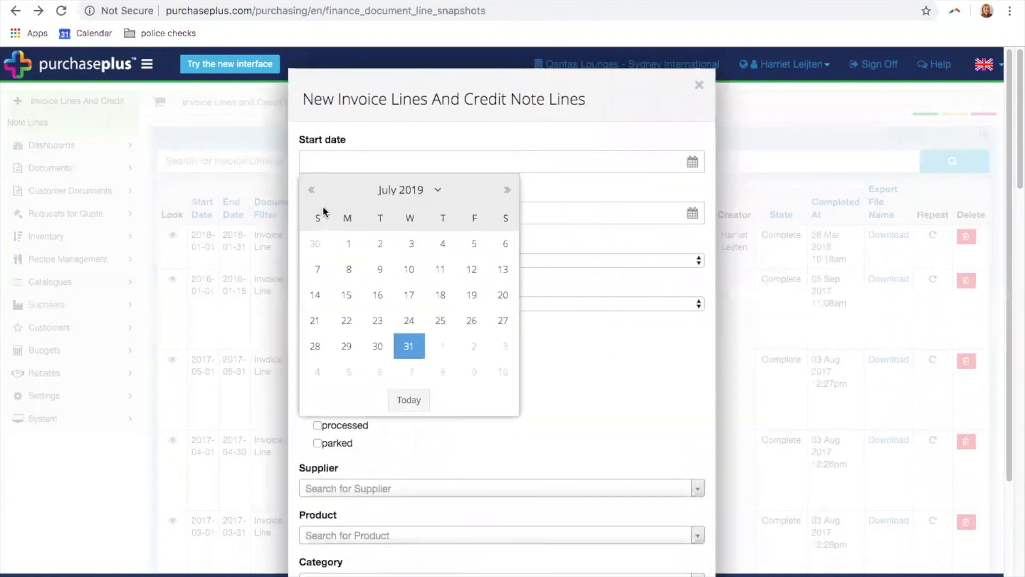
pyautogui.click(348, 244)
pyautogui.click(690, 213)
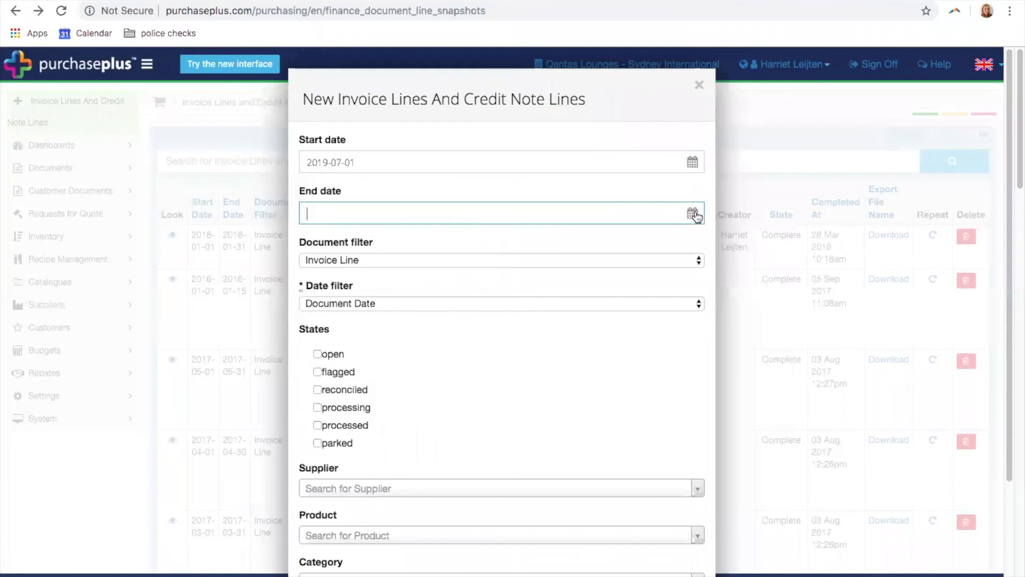
pyautogui.click(409, 401)
pyautogui.scroll(-3, 466, 378)
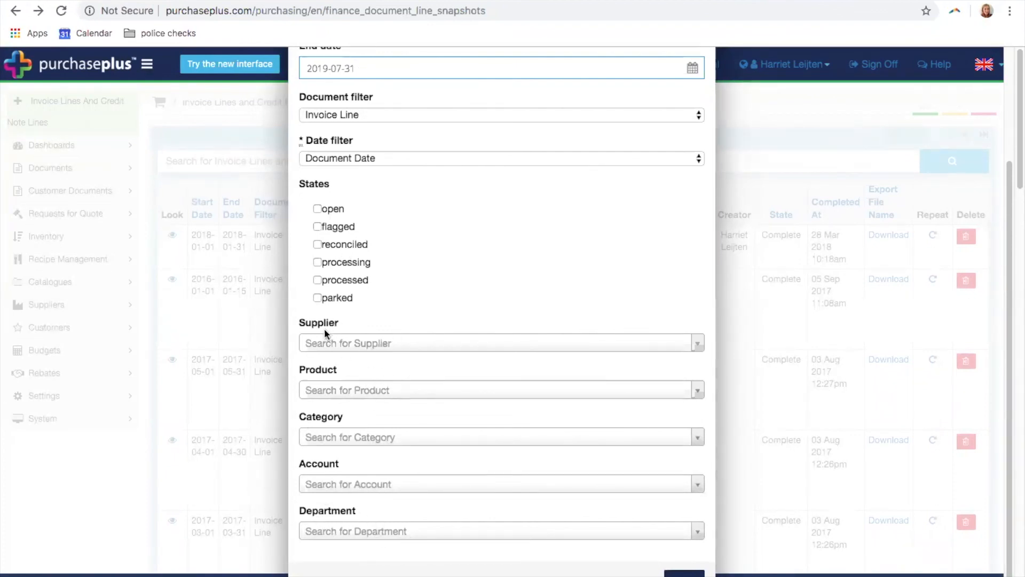
pyautogui.click(684, 573)
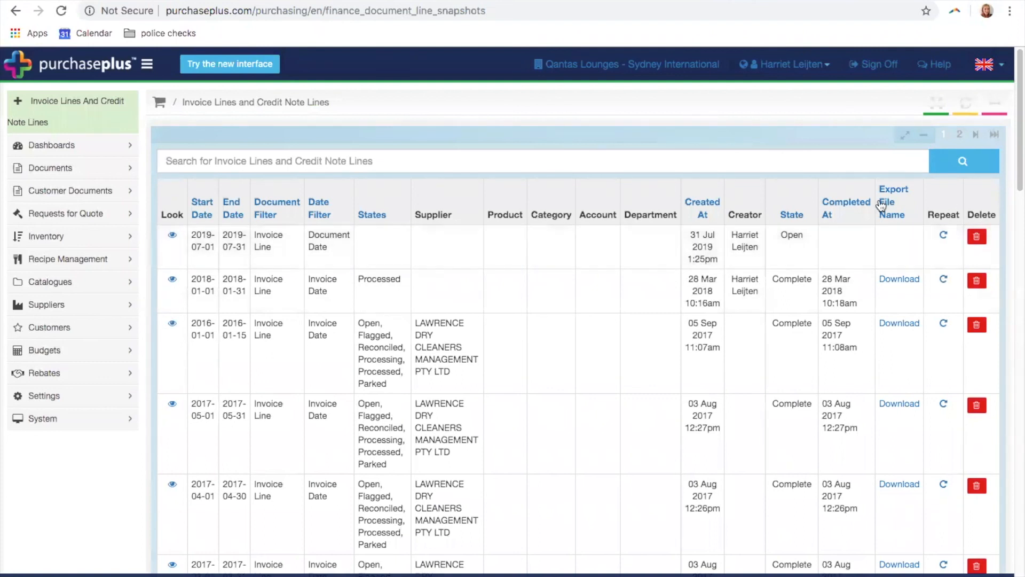
# Refresh the snapshots list, and download and open the July 2019 snapshot in Google Sheets
pyautogui.click(965, 106)
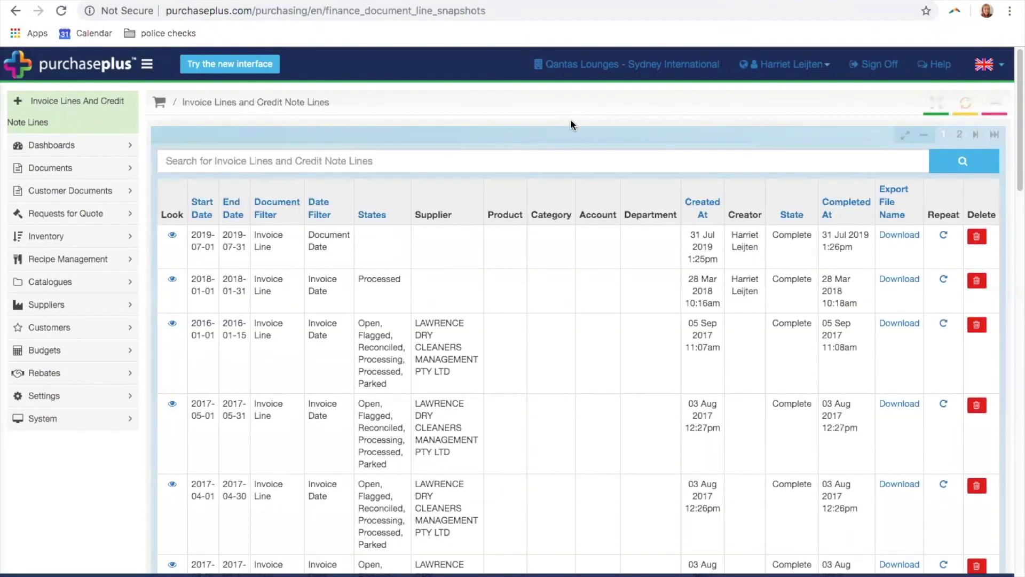
pyautogui.click(900, 240)
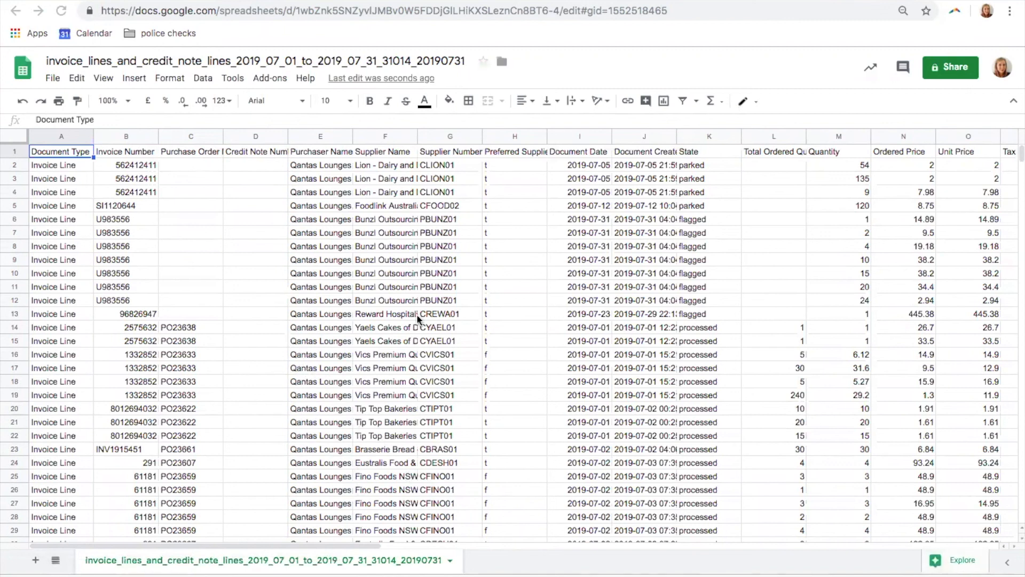
# Examine the document type, invoice number, purchase order and credit note number columns of the exported spreadsheet
pyautogui.click(145, 283)
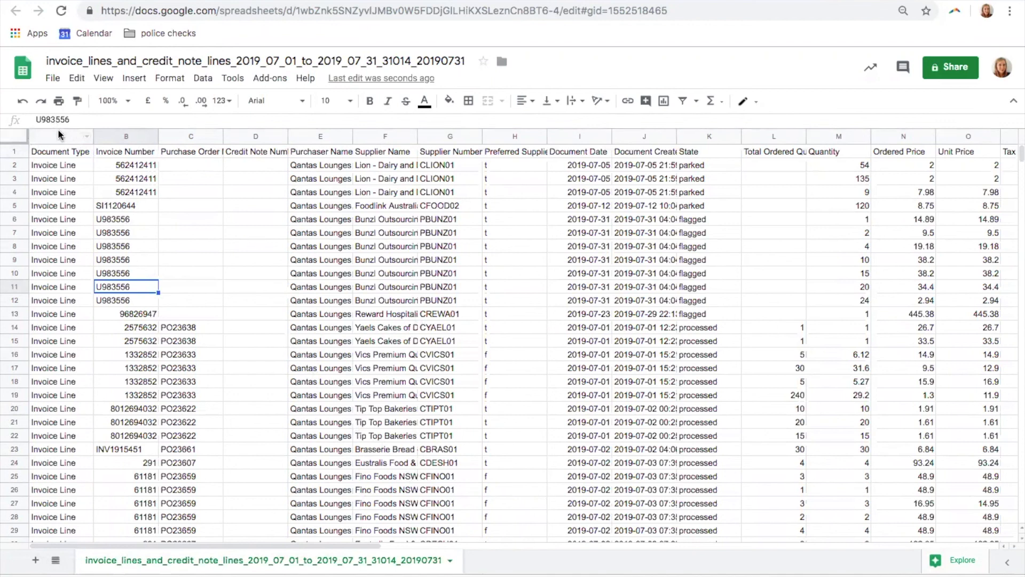
pyautogui.click(59, 135)
pyautogui.click(126, 137)
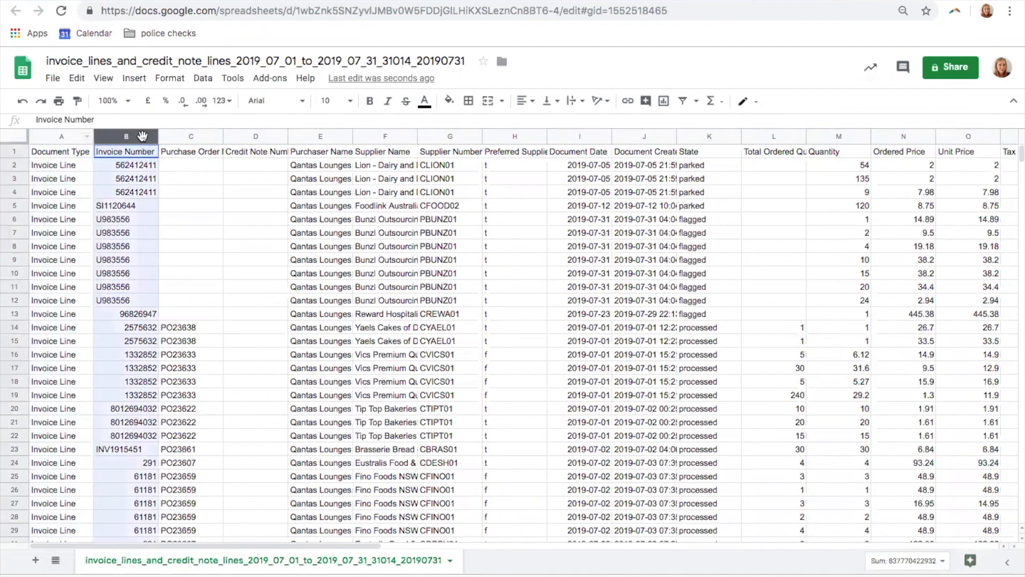
pyautogui.moveTo(191, 179); pyautogui.dragTo(189, 399)
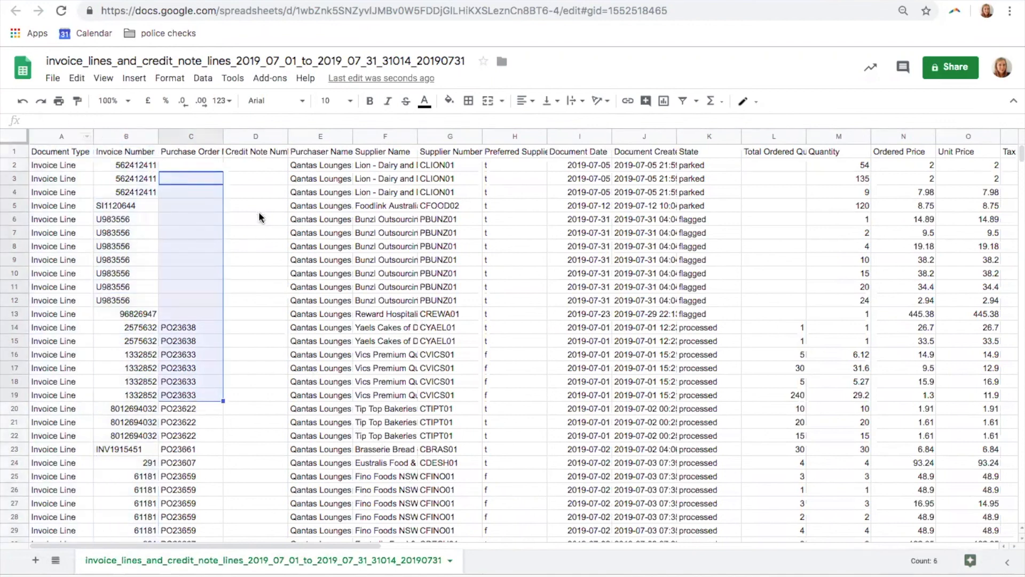
pyautogui.moveTo(258, 208); pyautogui.dragTo(259, 423)
# Widen the Purchaser Name and Total Ordered Quantity columns, and check the ordered quantity against the Quantity column
pyautogui.moveTo(353, 138); pyautogui.dragTo(385, 291)
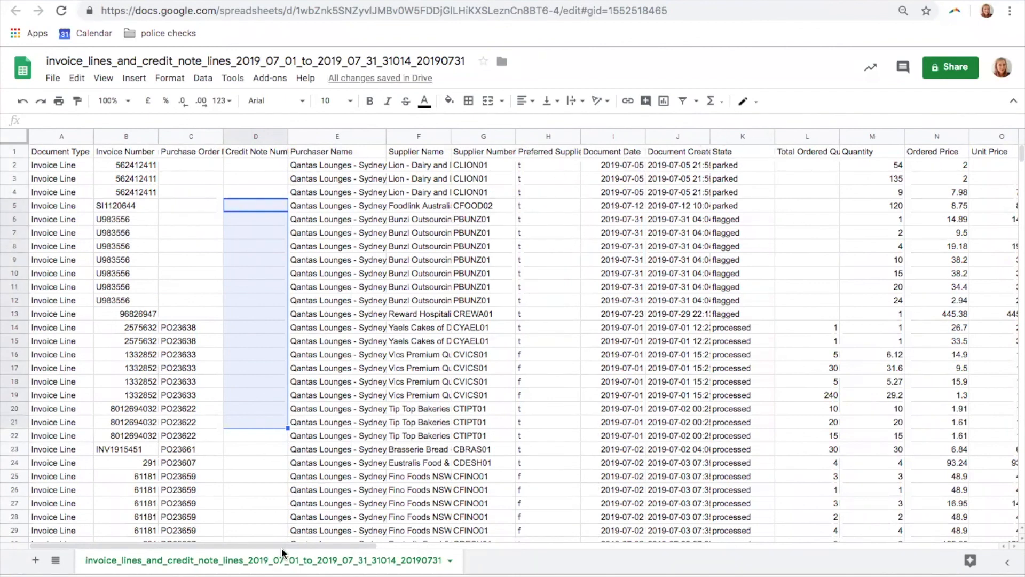
pyautogui.moveTo(286, 543); pyautogui.dragTo(530, 552)
pyautogui.moveTo(157, 134); pyautogui.dragTo(189, 135)
pyautogui.click(131, 157)
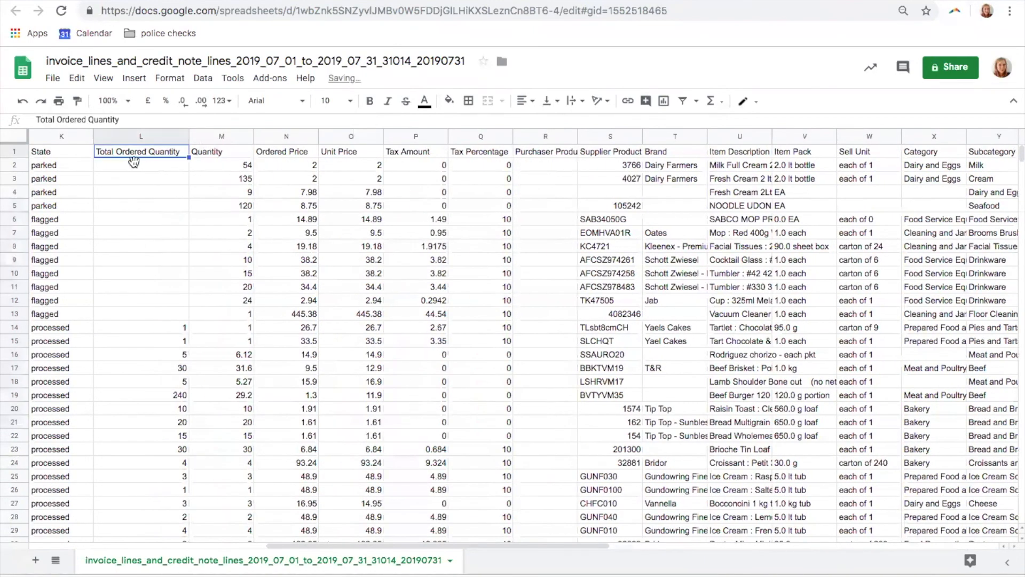
pyautogui.click(211, 135)
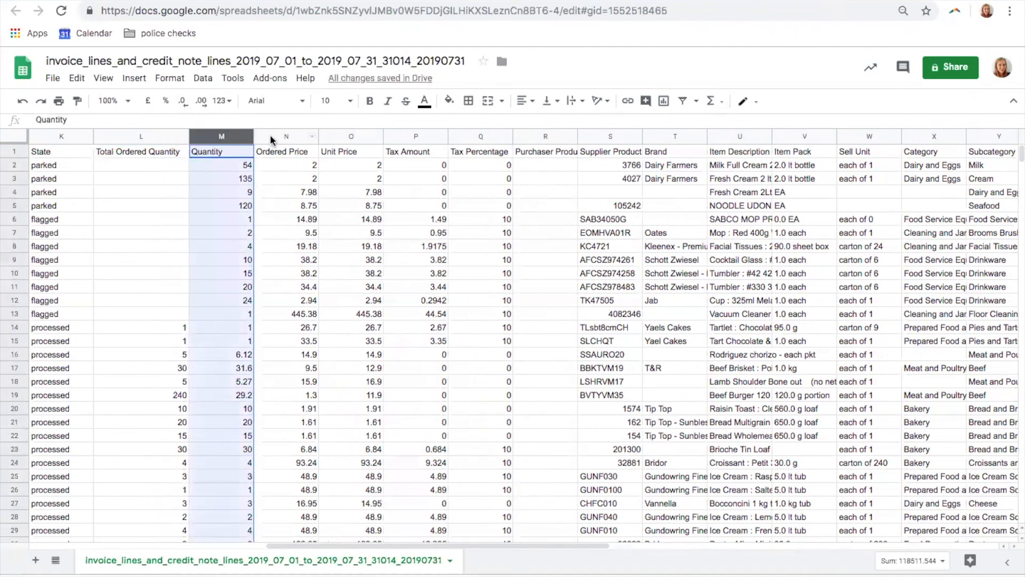
# Insert a blank column between Quantity and Ordered Price and give it the heading "Variance"
pyautogui.rightClick(272, 140)
pyautogui.click(301, 188)
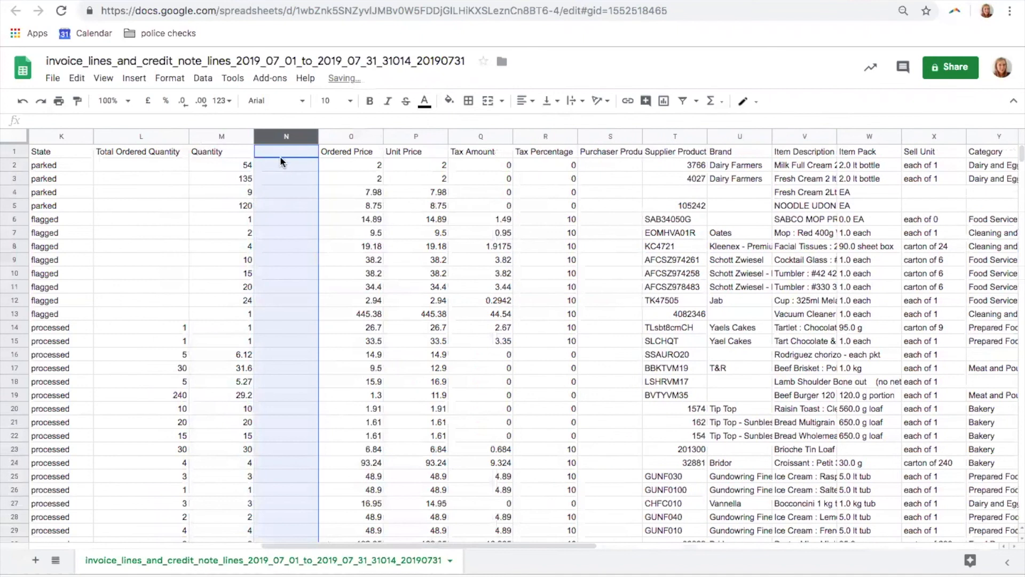
pyautogui.click(273, 154)
pyautogui.write('Vari')
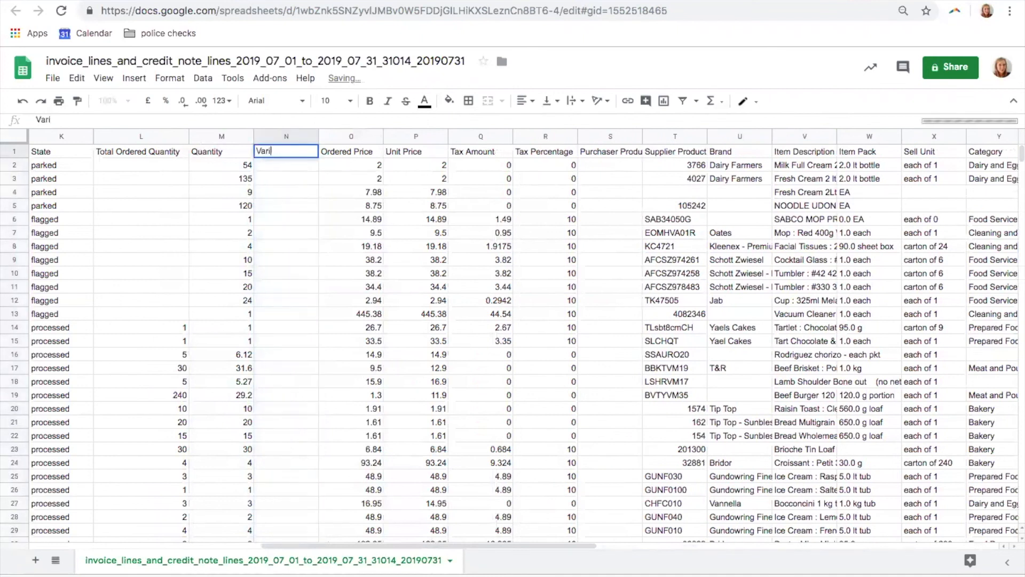
pyautogui.write('nce')
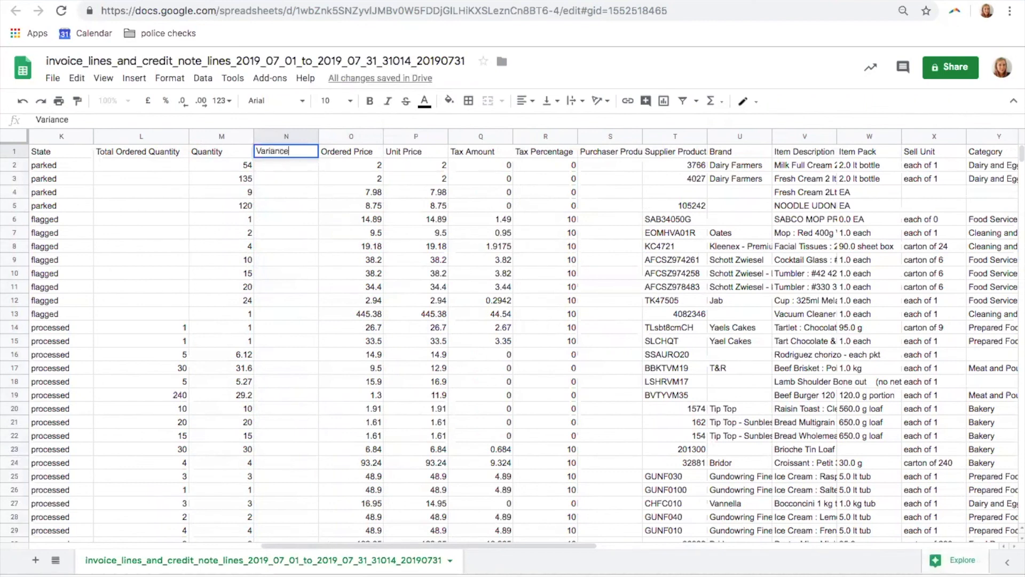
pyautogui.press('Return')
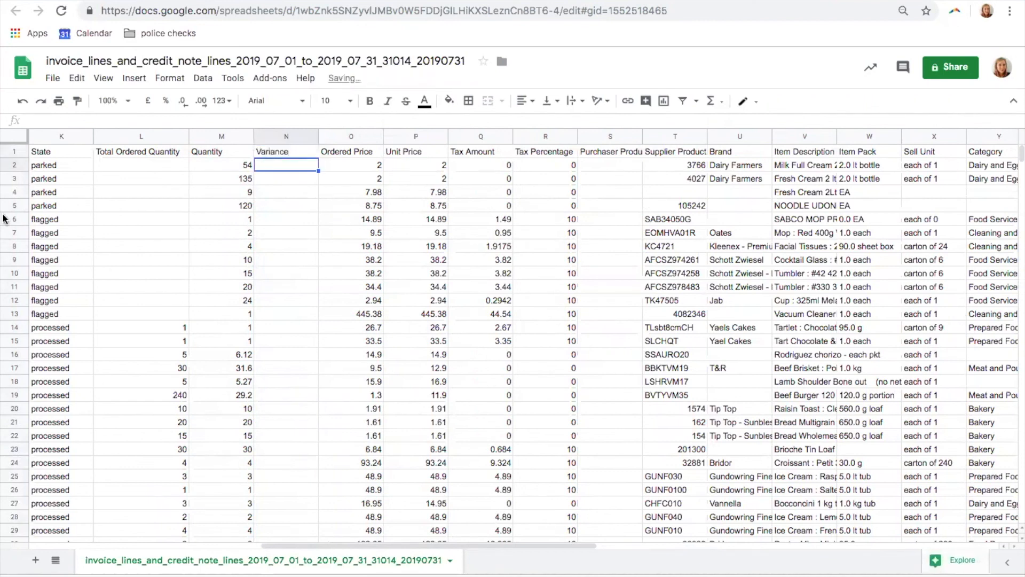
# Calculate the variance in N2 with the formula =M2-L2 and fill it down the column to row 369
pyautogui.write('=')
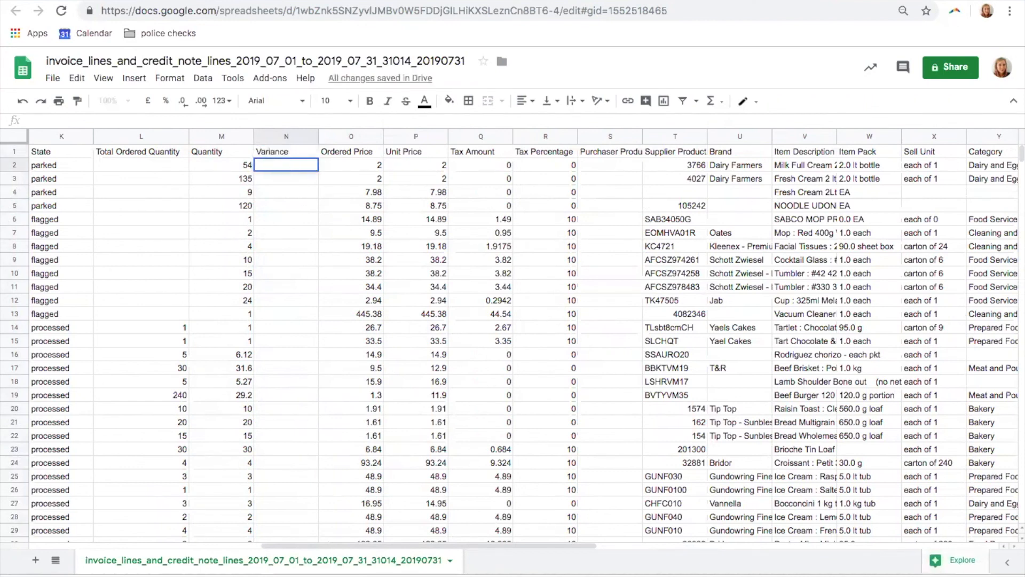
pyautogui.click(219, 162)
pyautogui.write('-')
pyautogui.click(145, 162)
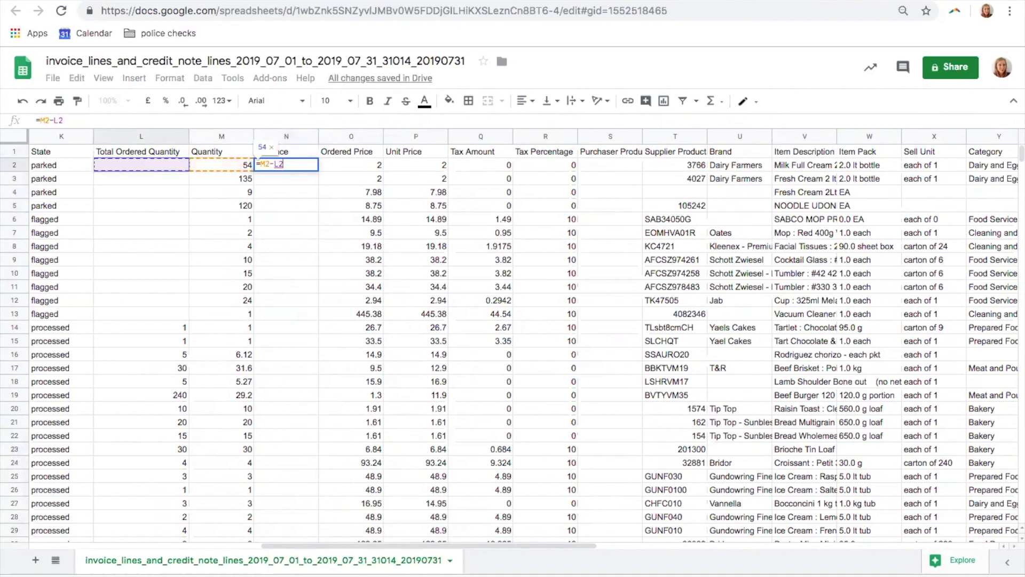
pyautogui.press('Return')
pyautogui.click(307, 165)
pyautogui.moveTo(319, 171); pyautogui.dragTo(319, 537)
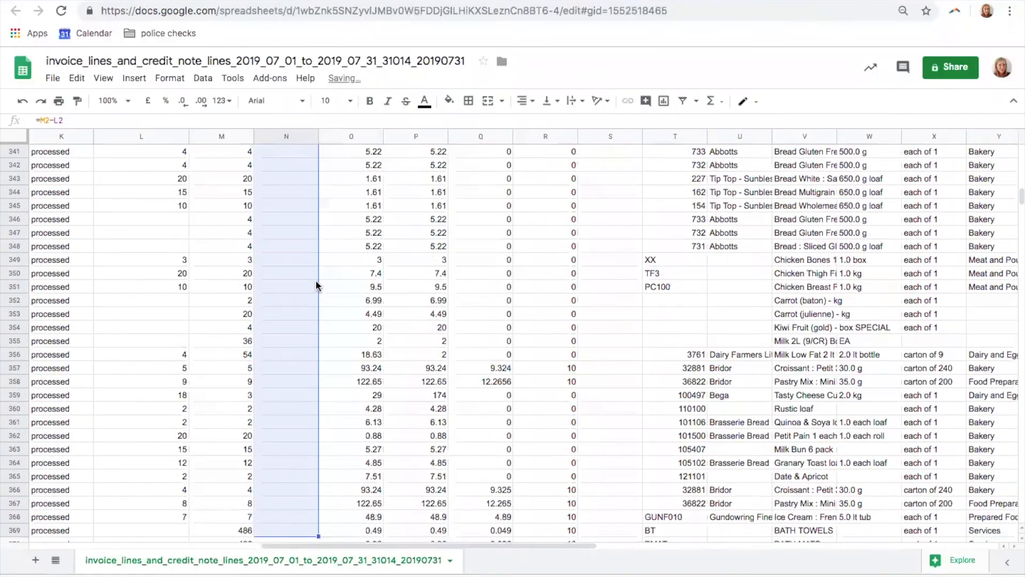
# Add a conditional formatting rule to the variance cells N2:N369 that shades values less than 0 red
pyautogui.scroll(-5, 315, 281)
pyautogui.scroll(8, 303, 298)
pyautogui.scroll(10, 464, 320)
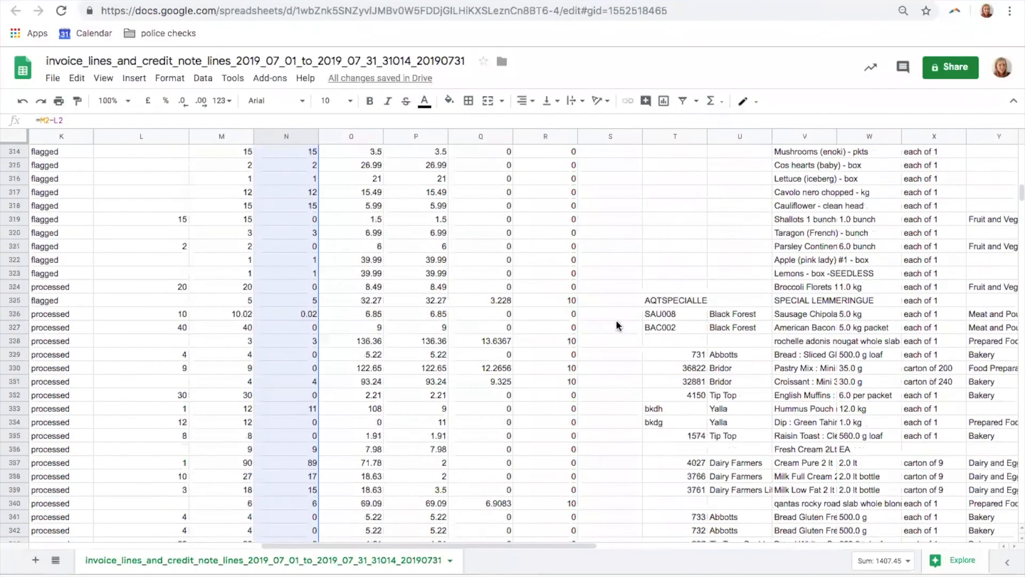
pyautogui.moveTo(1016, 193); pyautogui.dragTo(1016, 149)
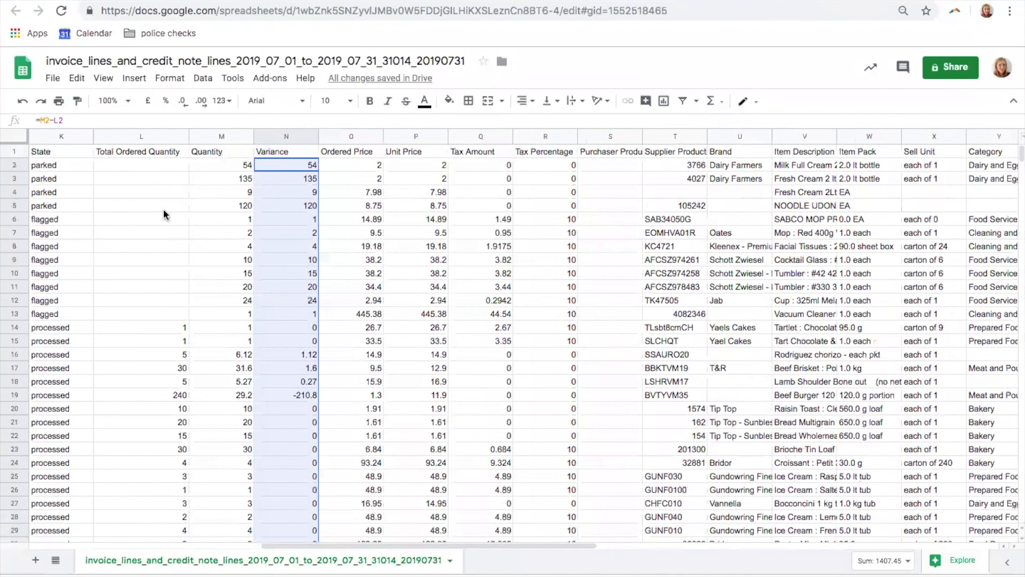
pyautogui.rightClick(286, 210)
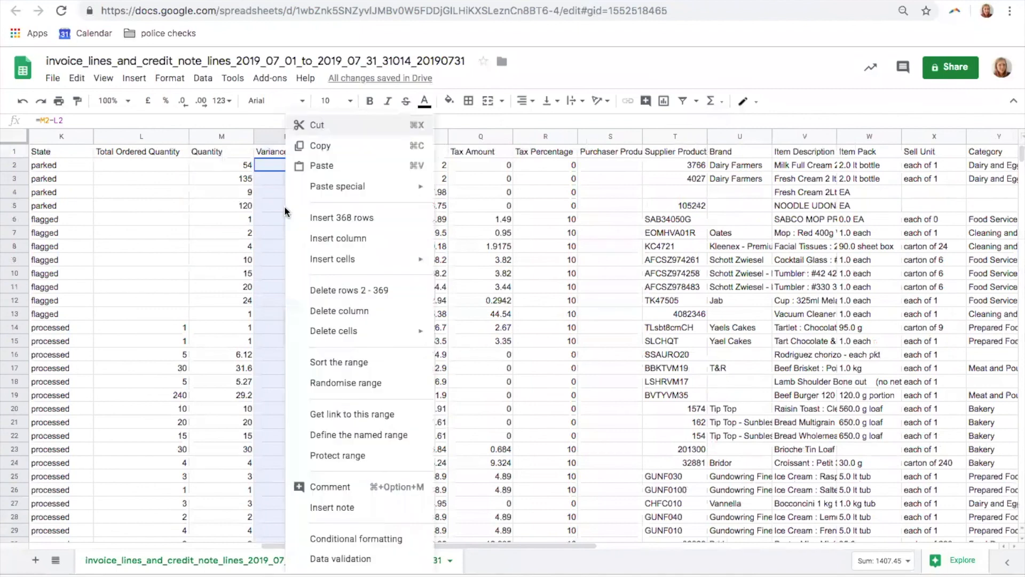
pyautogui.click(375, 539)
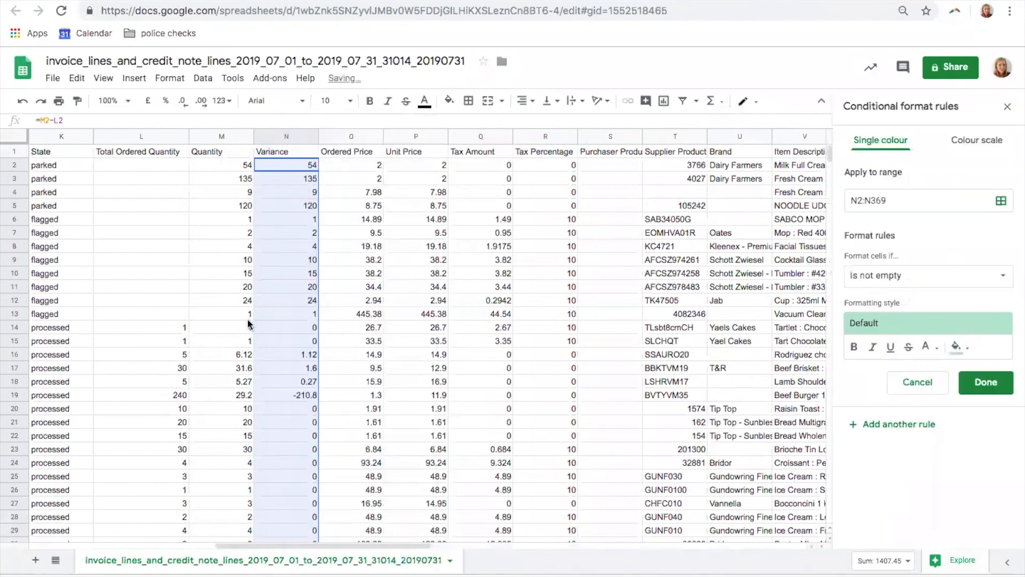
pyautogui.click(947, 277)
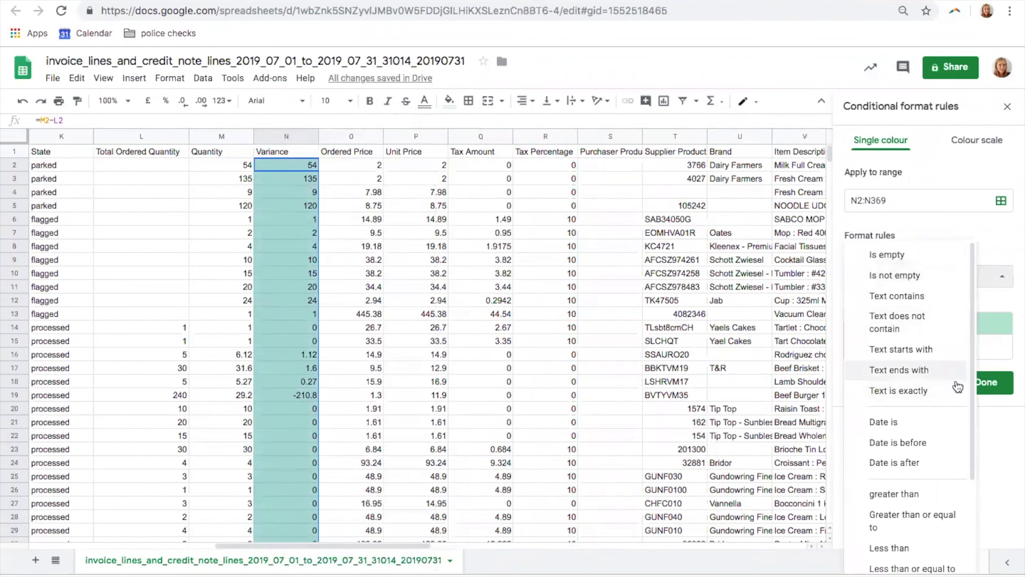
pyautogui.click(934, 557)
pyautogui.click(935, 309)
pyautogui.write('0')
pyautogui.click(948, 368)
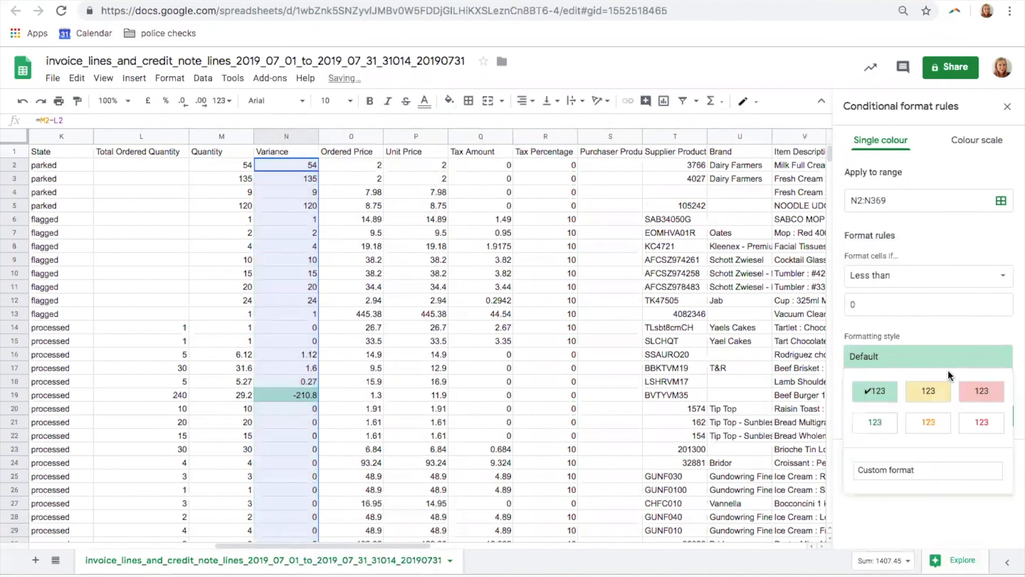
pyautogui.click(977, 391)
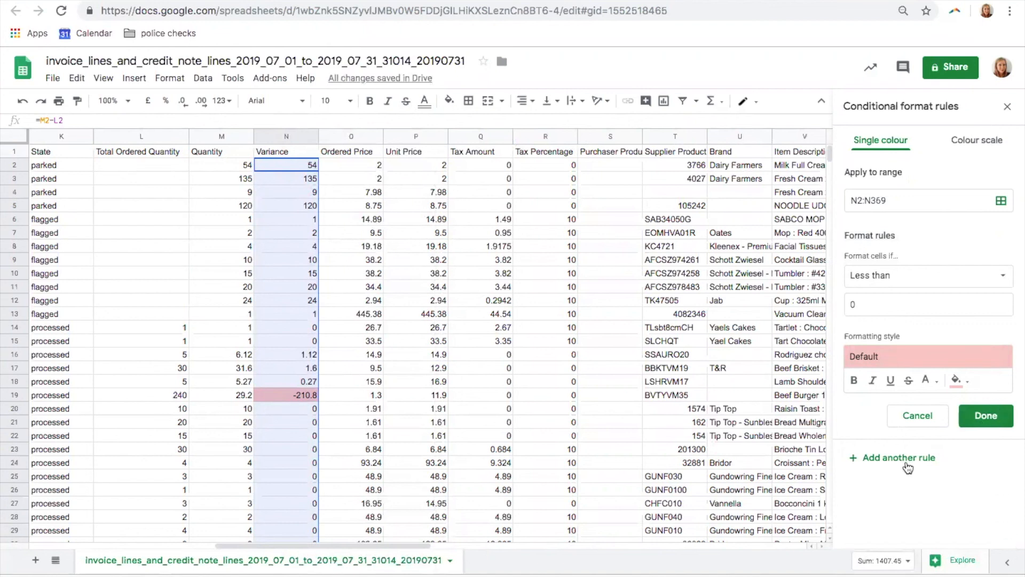
# Add a second rule for N2:N369 that shades values greater than 0 yellow
pyautogui.click(942, 275)
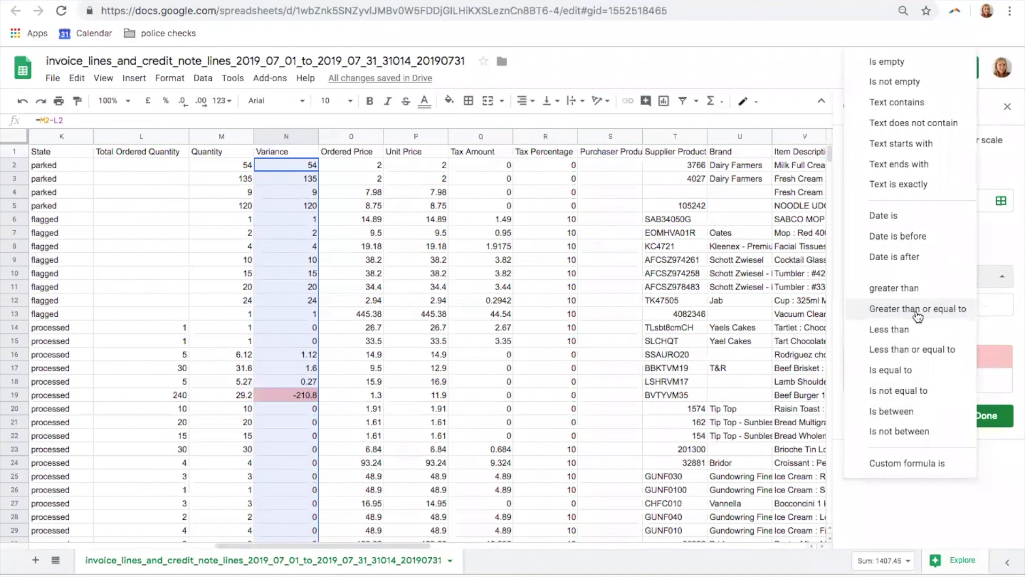
pyautogui.click(913, 291)
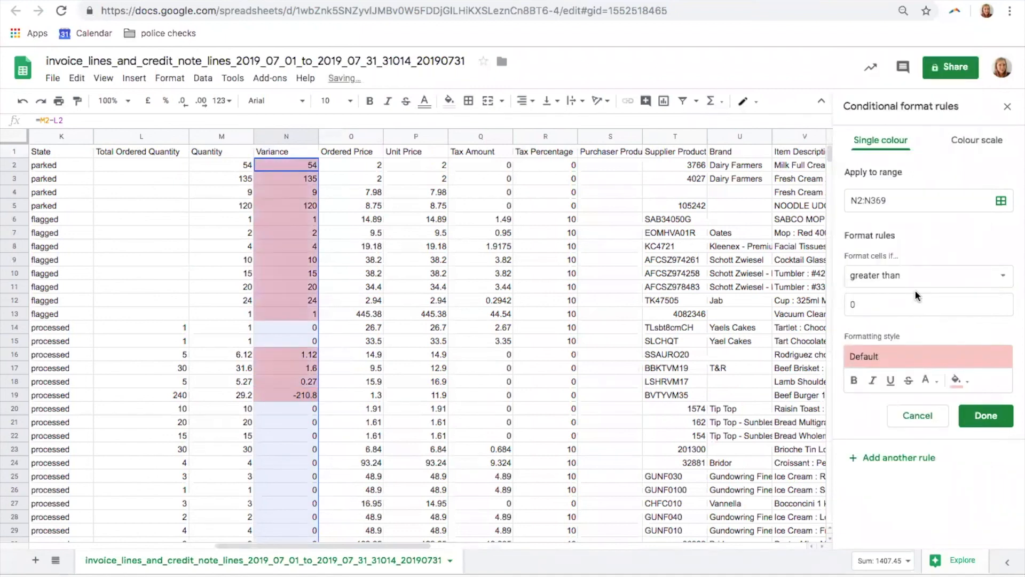
pyautogui.click(959, 380)
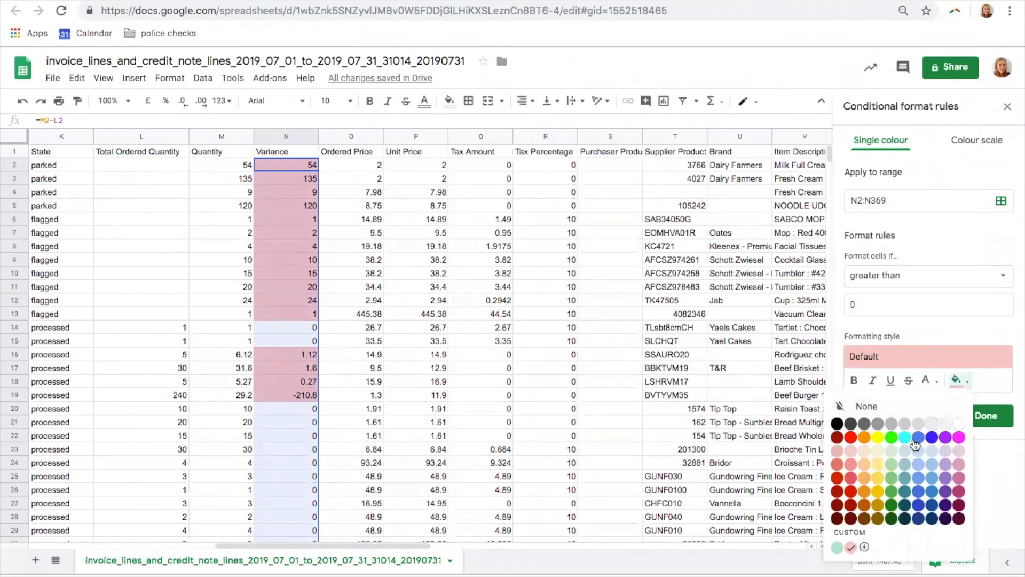
pyautogui.click(985, 364)
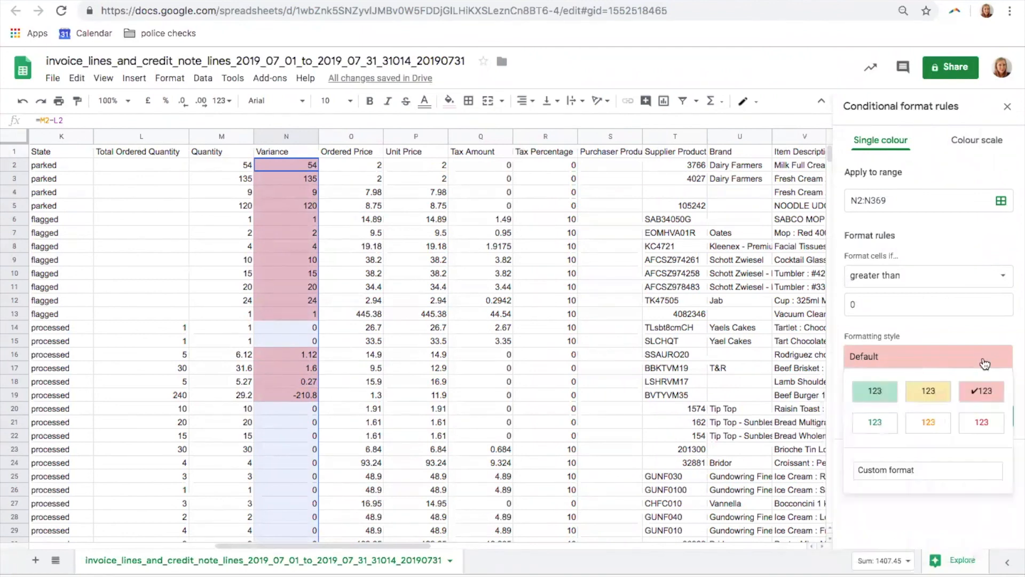
pyautogui.click(928, 392)
pyautogui.click(991, 425)
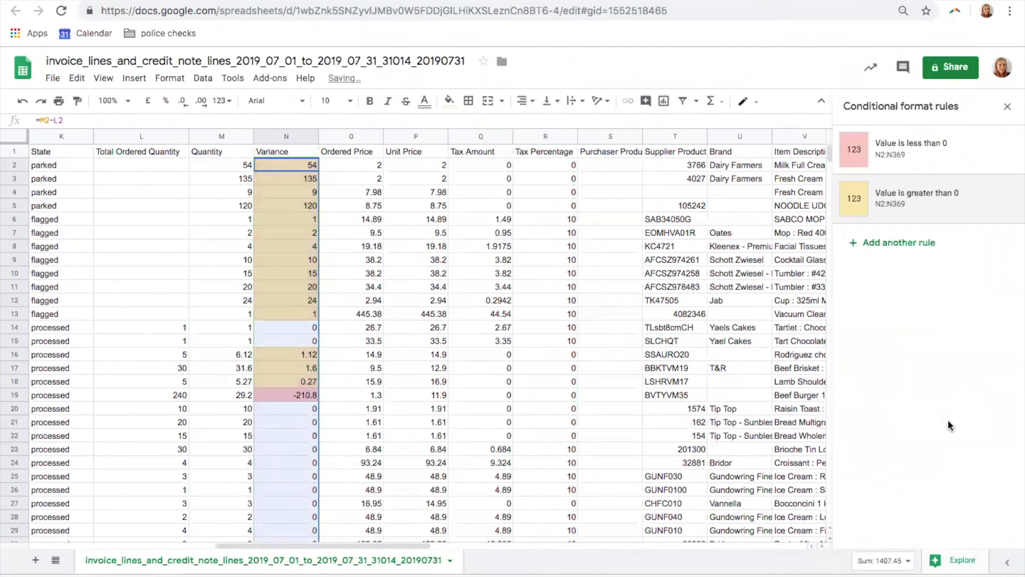
pyautogui.click(341, 273)
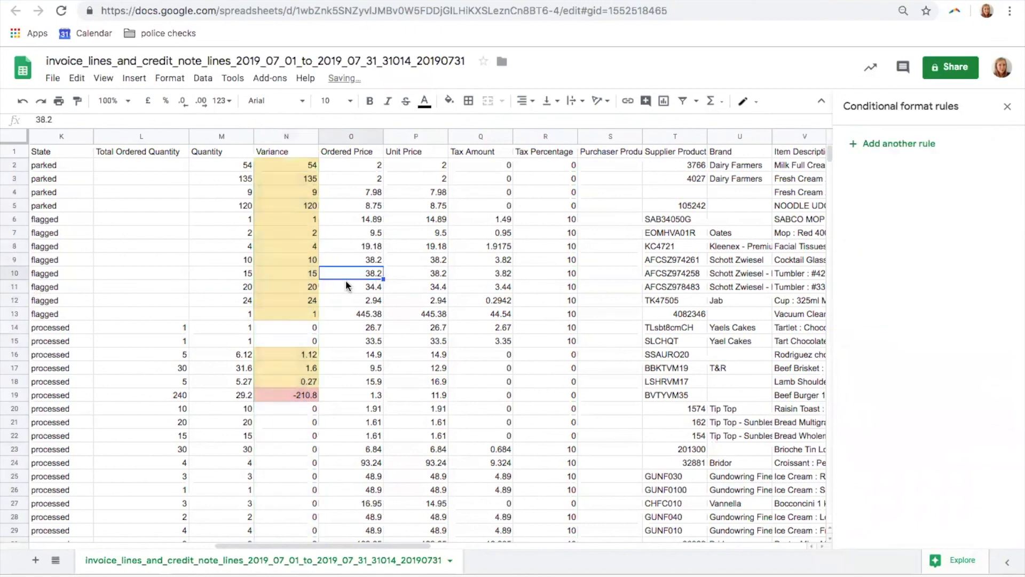
# Examine the highlighted quantity variances and the supplier names of the parked and flagged lines
pyautogui.click(305, 265)
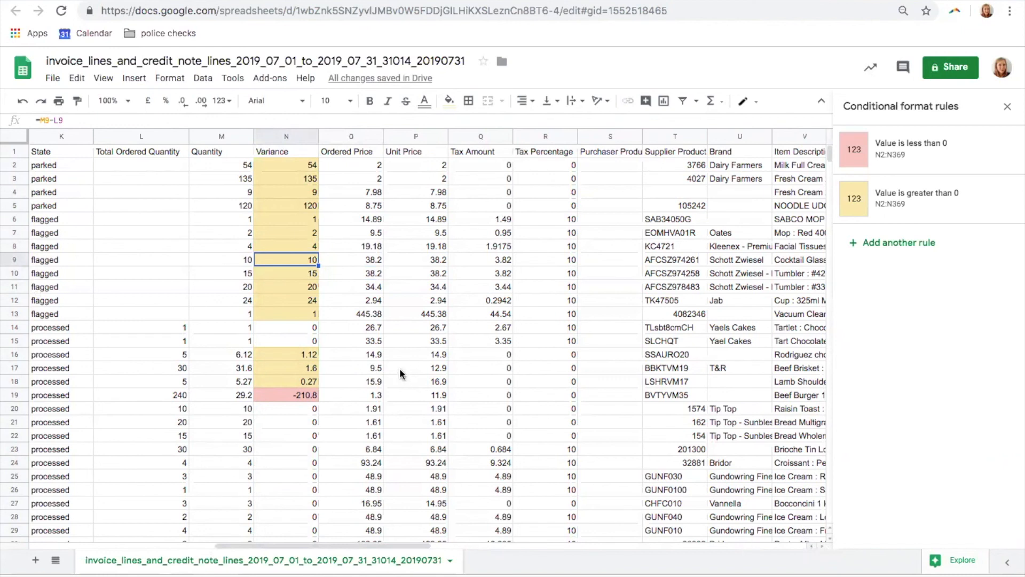
pyautogui.click(273, 400)
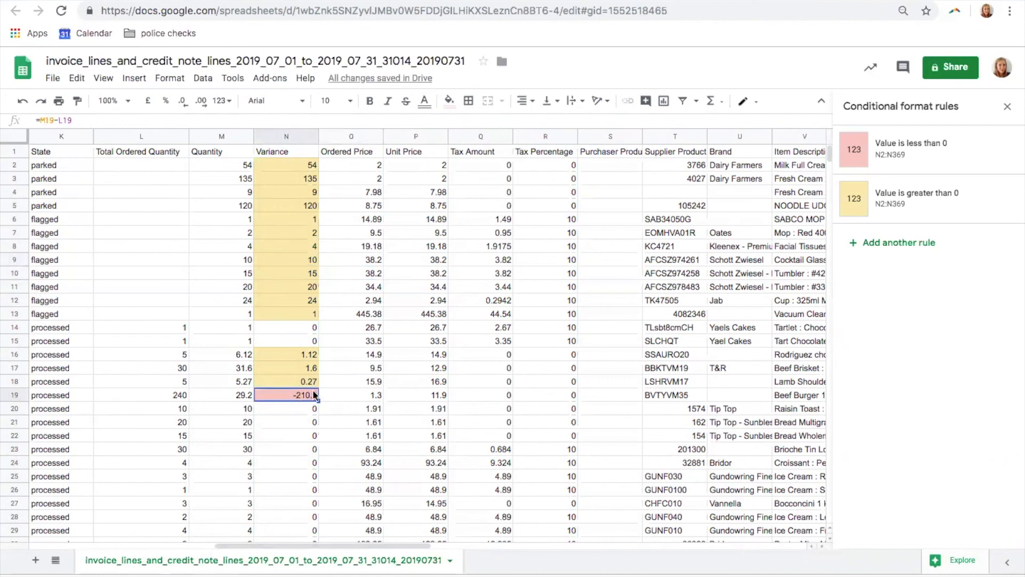
pyautogui.scroll(-5, 305, 414)
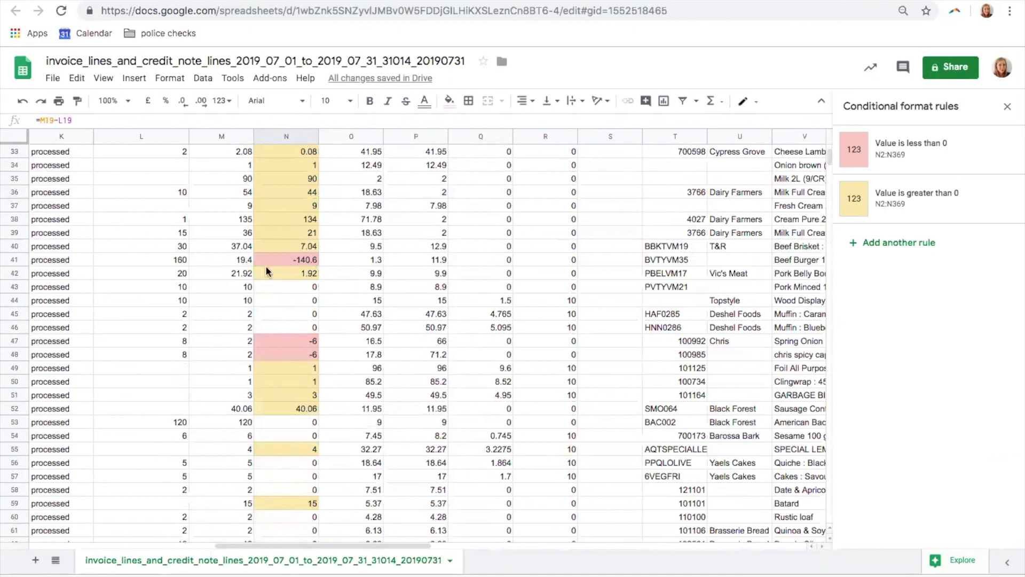
pyautogui.scroll(10, 300, 308)
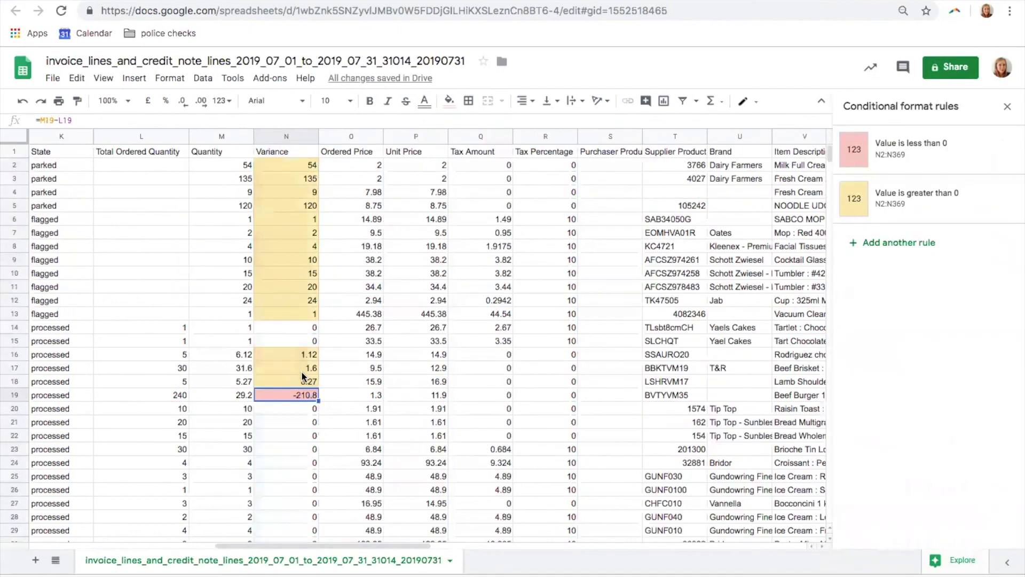
pyautogui.moveTo(289, 164); pyautogui.dragTo(289, 234)
pyautogui.click(301, 286)
pyautogui.moveTo(368, 542); pyautogui.dragTo(251, 539)
pyautogui.moveTo(273, 191); pyautogui.dragTo(289, 300)
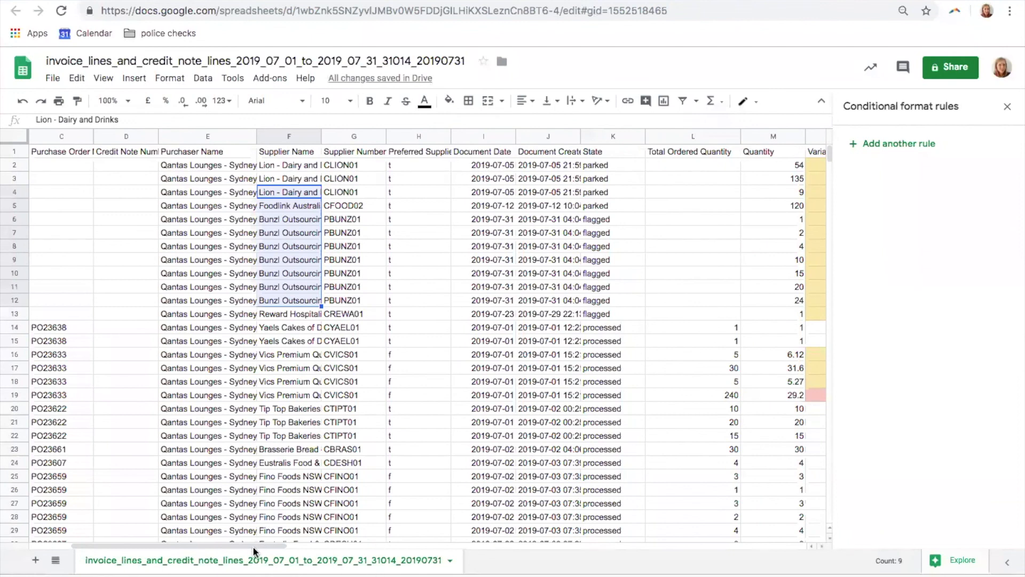
pyautogui.moveTo(254, 544); pyautogui.dragTo(369, 546)
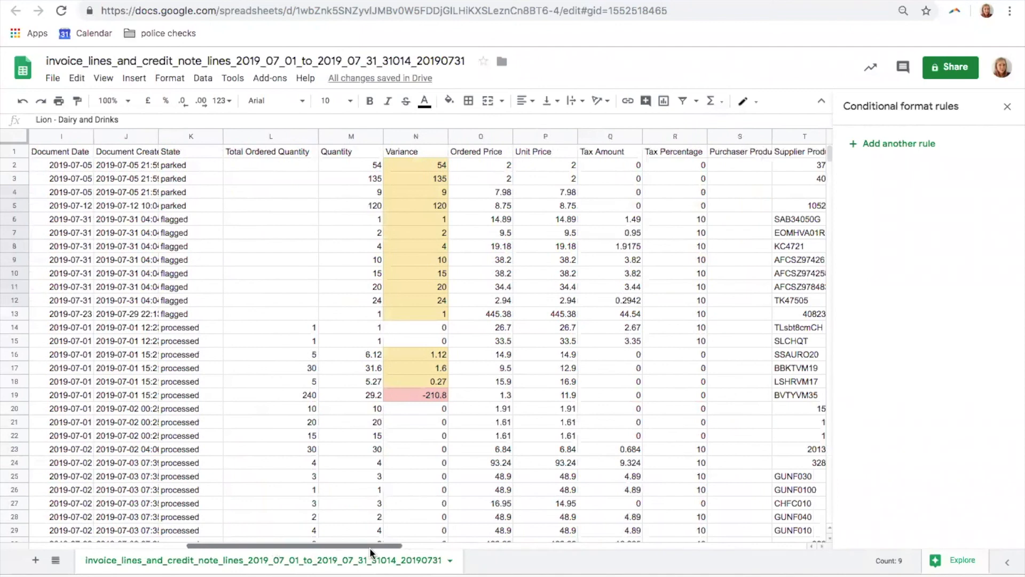
# Insert a blank column between Unit Price and Tax Amount and give it the heading "variance"
pyautogui.click(482, 137)
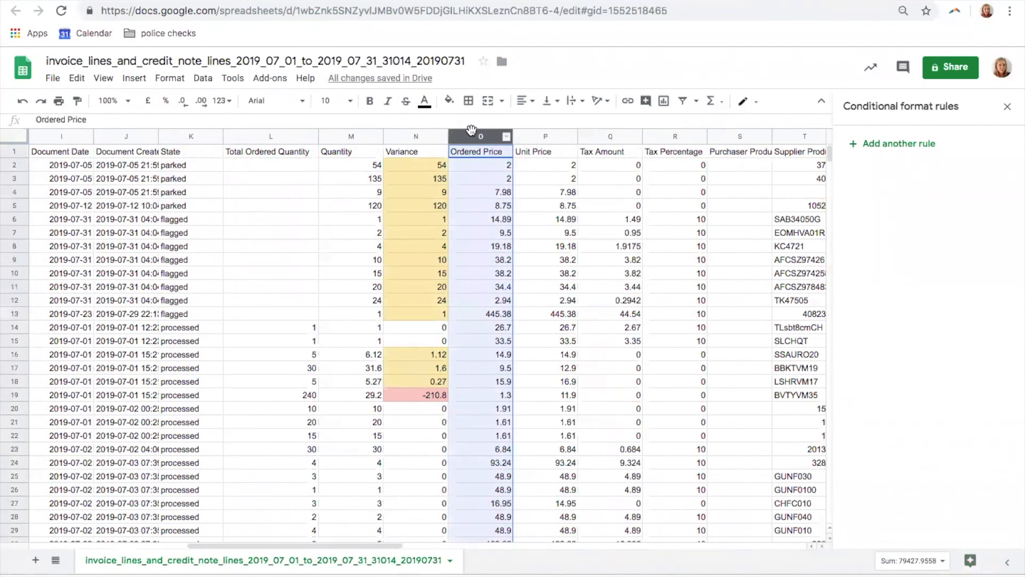
pyautogui.click(486, 169)
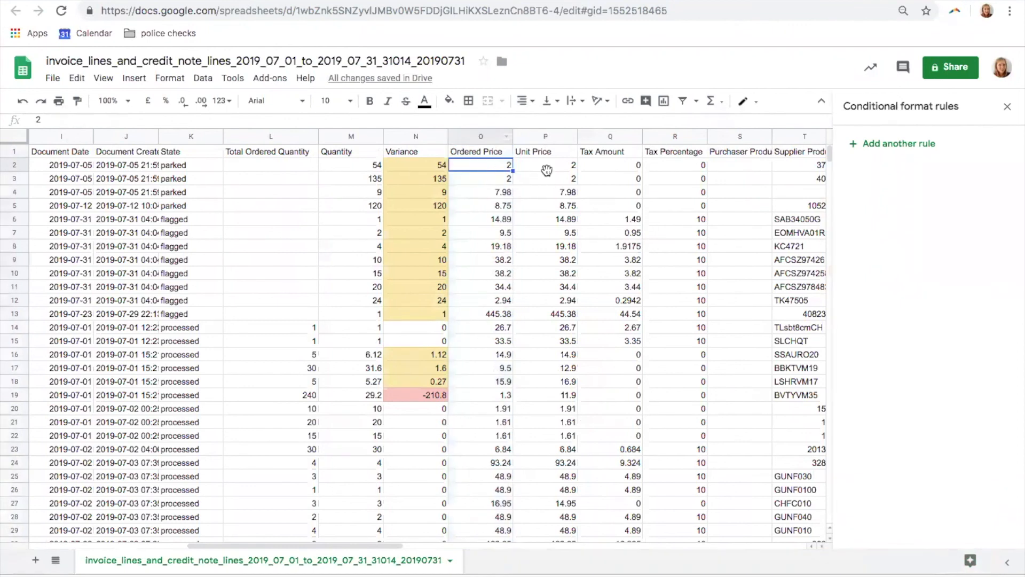
pyautogui.click(557, 169)
pyautogui.click(592, 136)
pyautogui.rightClick(593, 137)
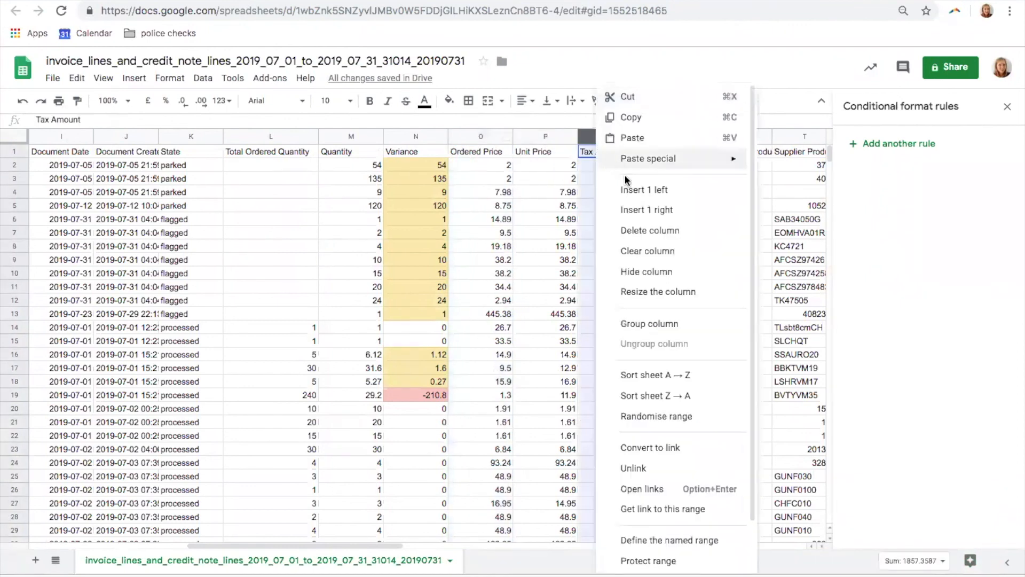
pyautogui.click(630, 190)
pyautogui.click(590, 151)
pyautogui.write('variance')
# Calculate the price variance in Q2 with the formula =P2-O2 and fill it down the column
pyautogui.click(606, 162)
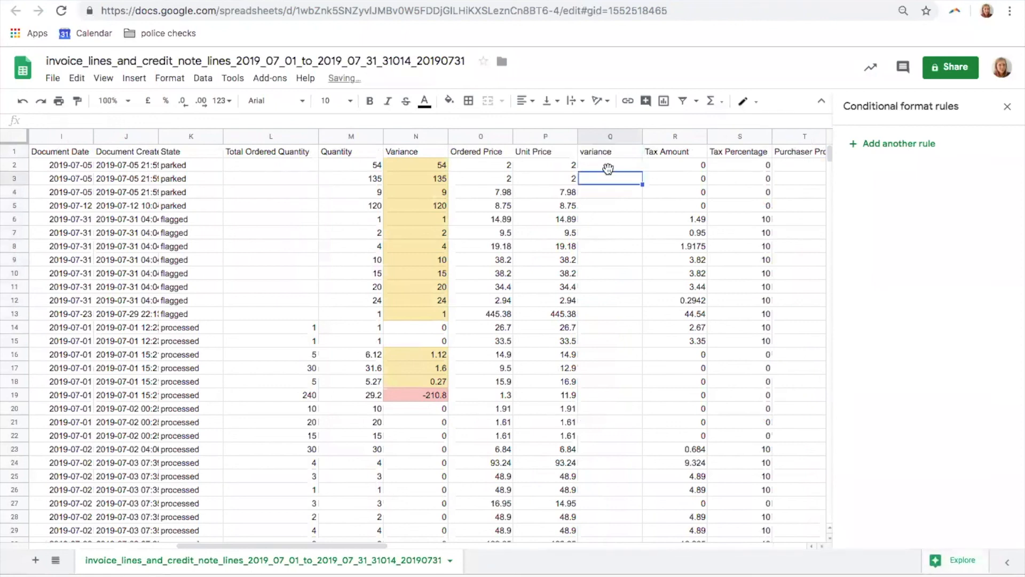
pyautogui.write('=')
pyautogui.click(549, 169)
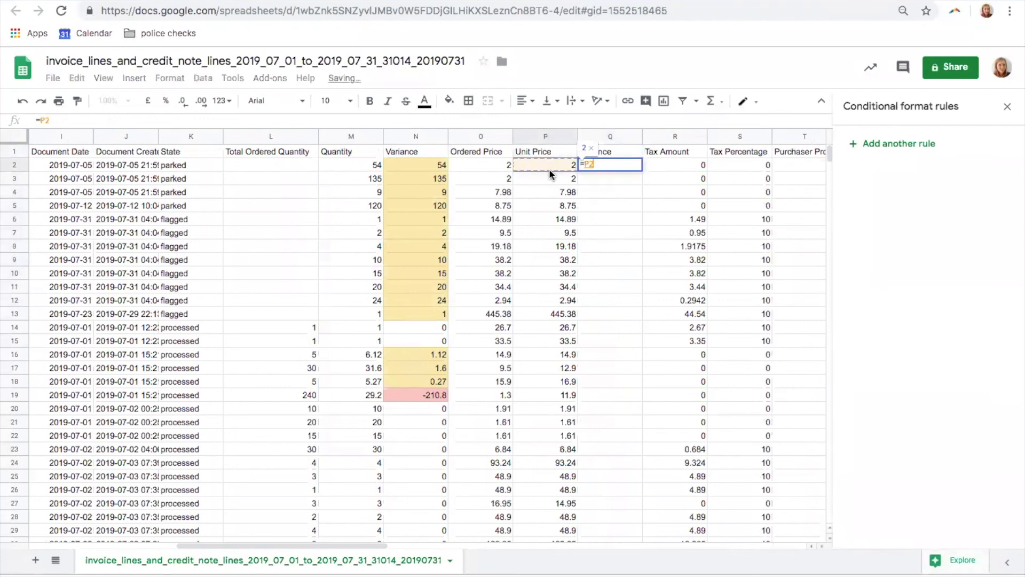
pyautogui.write('-')
pyautogui.click(495, 168)
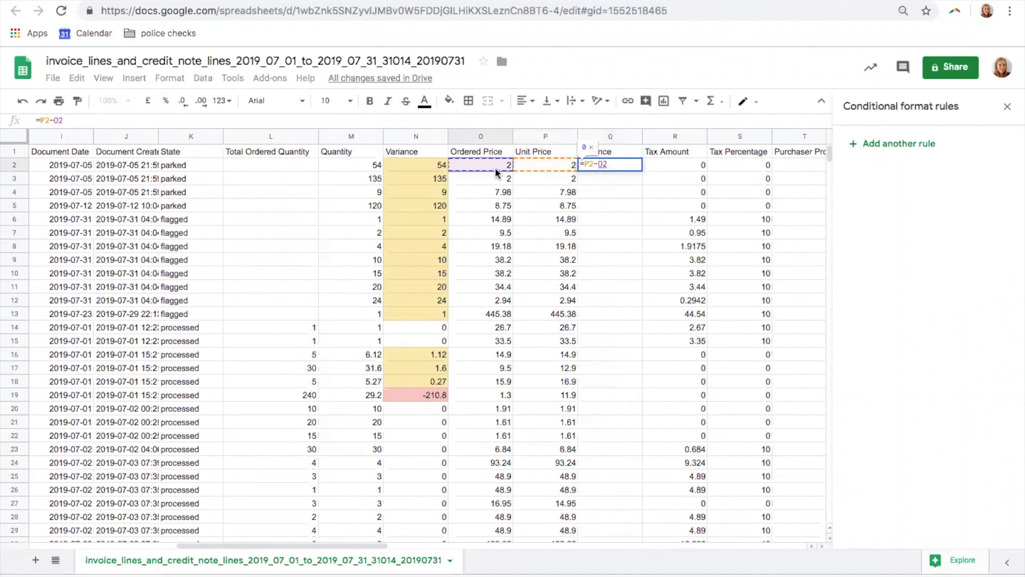
pyautogui.press('Return')
pyautogui.click(619, 162)
pyautogui.moveTo(643, 172); pyautogui.dragTo(634, 455)
pyautogui.moveTo(827, 183); pyautogui.dragTo(824, 144)
pyautogui.click(608, 398)
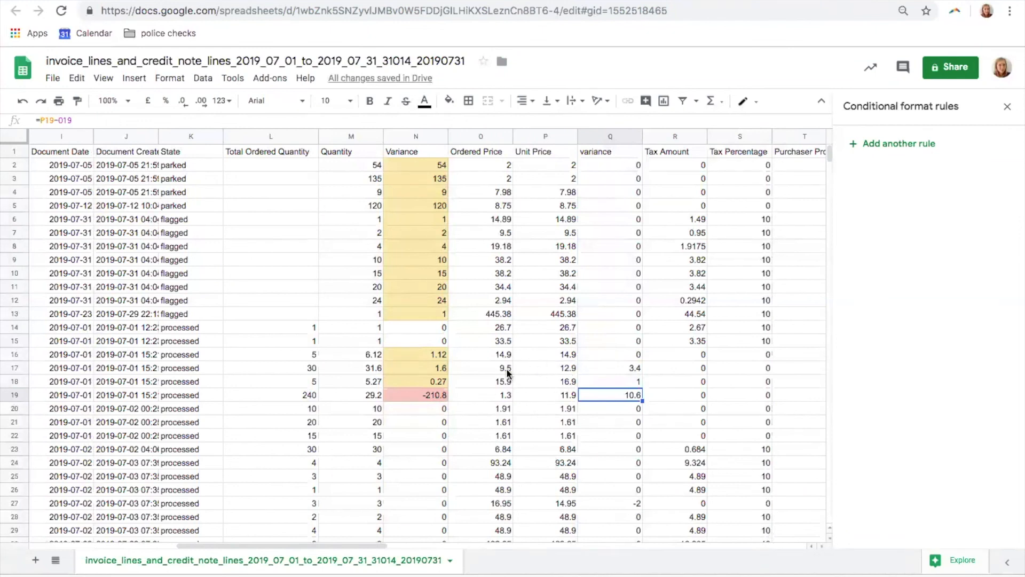
# Close the conditional format rules, widen the Item Description column and review the remaining category, line total and account columns
pyautogui.click(1007, 106)
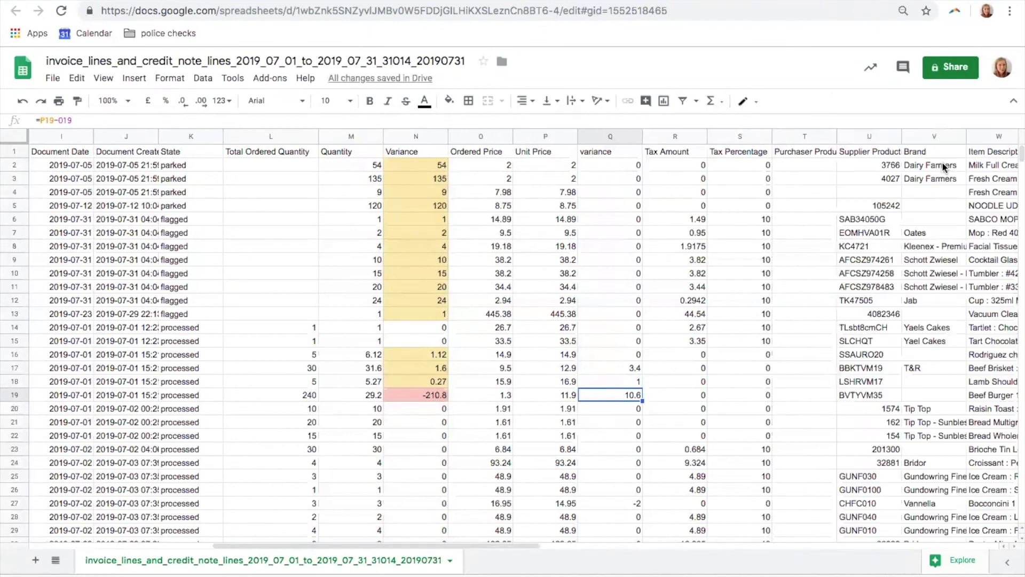
pyautogui.click(637, 315)
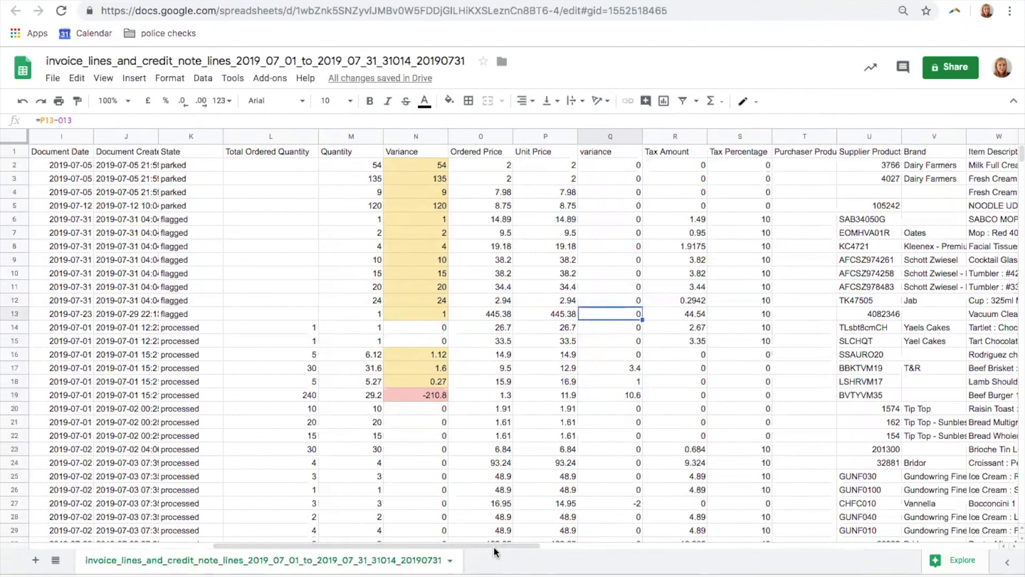
pyautogui.moveTo(514, 544); pyautogui.dragTo(645, 378)
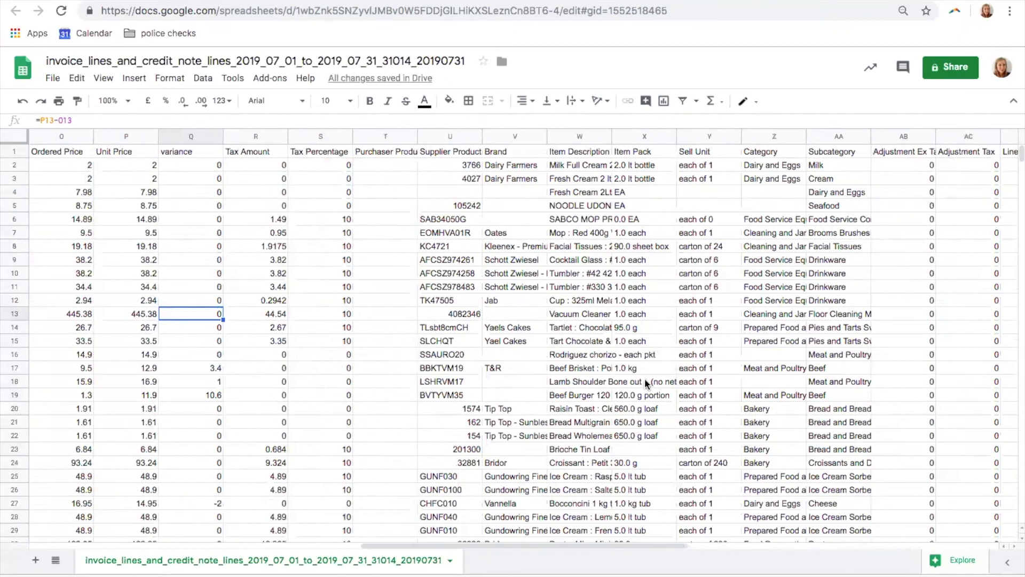
pyautogui.moveTo(616, 138); pyautogui.dragTo(662, 137)
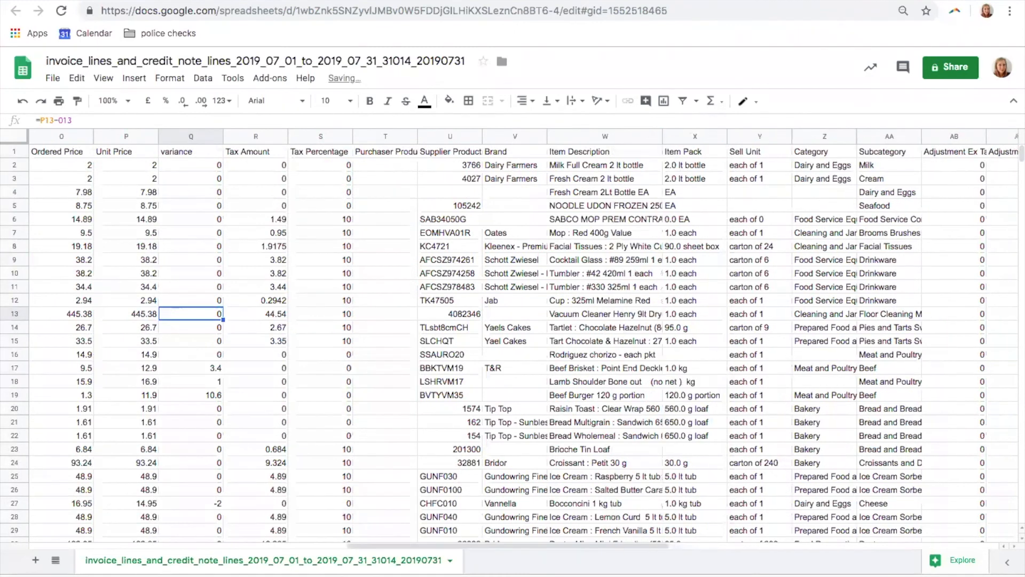
pyautogui.moveTo(450, 543); pyautogui.dragTo(683, 327)
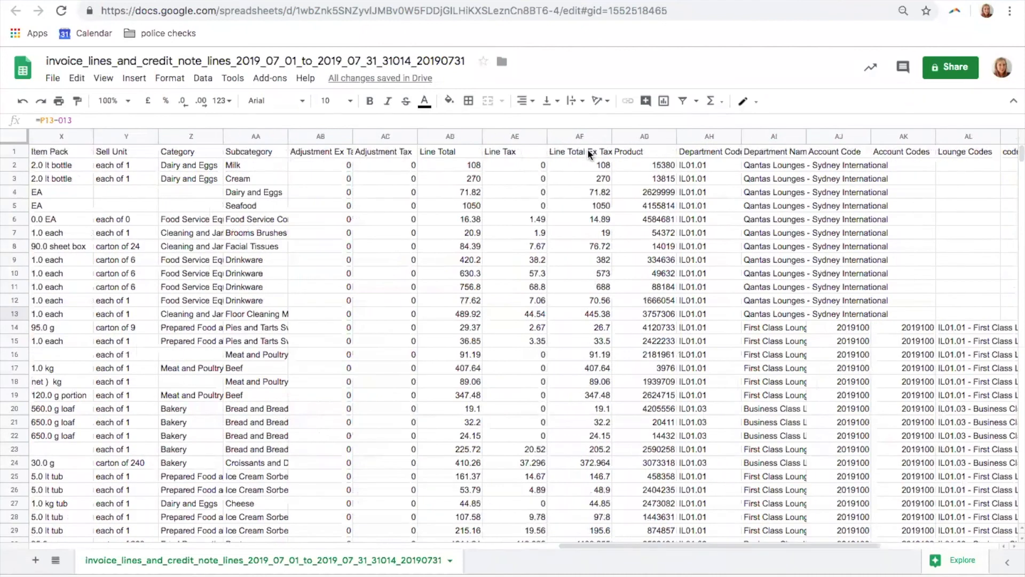
pyautogui.moveTo(735, 546); pyautogui.dragTo(227, 552)
# Create a pivot table on a new sheet from all the invoice and credit note line data
pyautogui.click(298, 302)
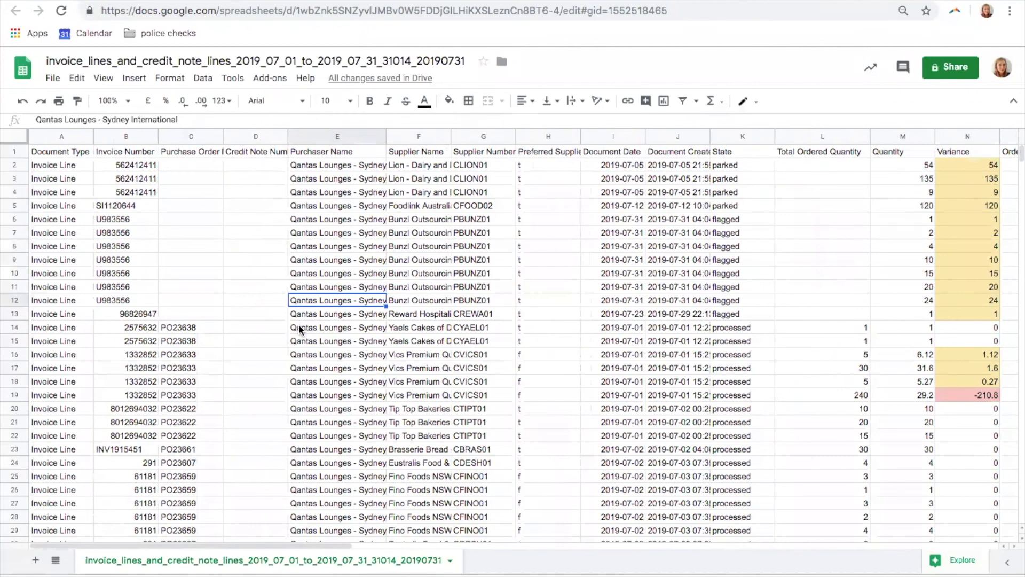
pyautogui.click(452, 262)
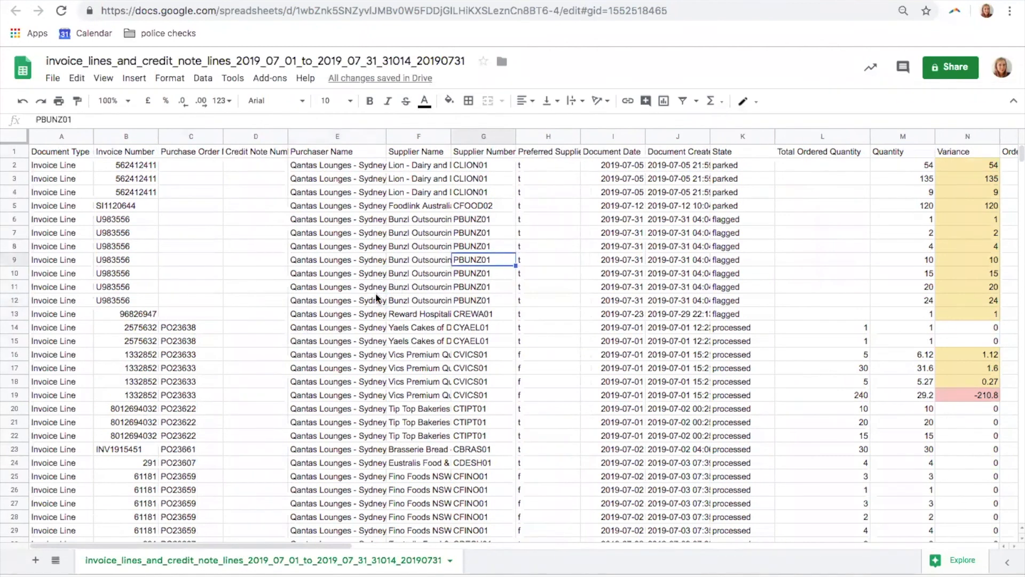
pyautogui.press('super+a')
pyautogui.click(305, 78)
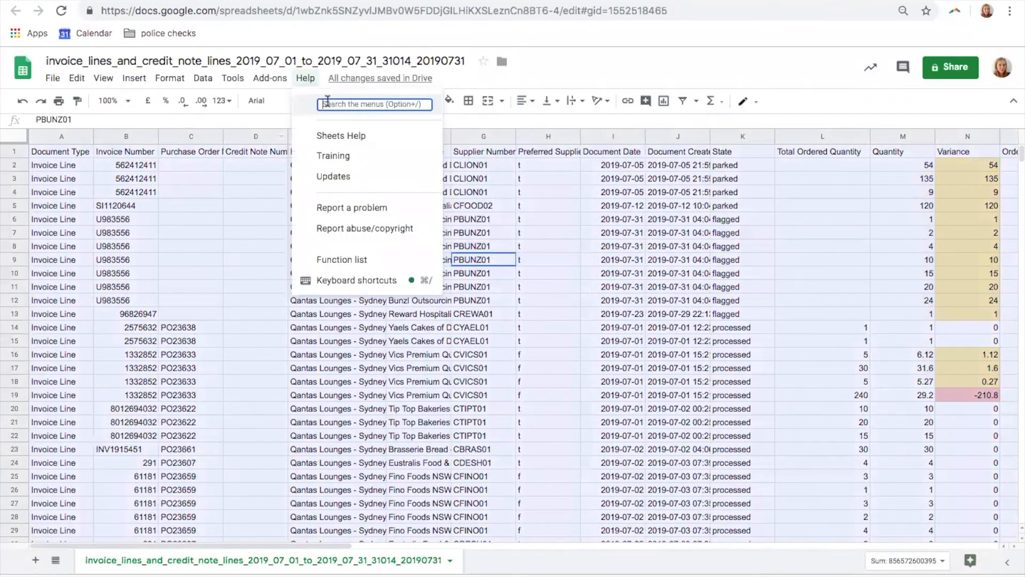
pyautogui.write('pivot')
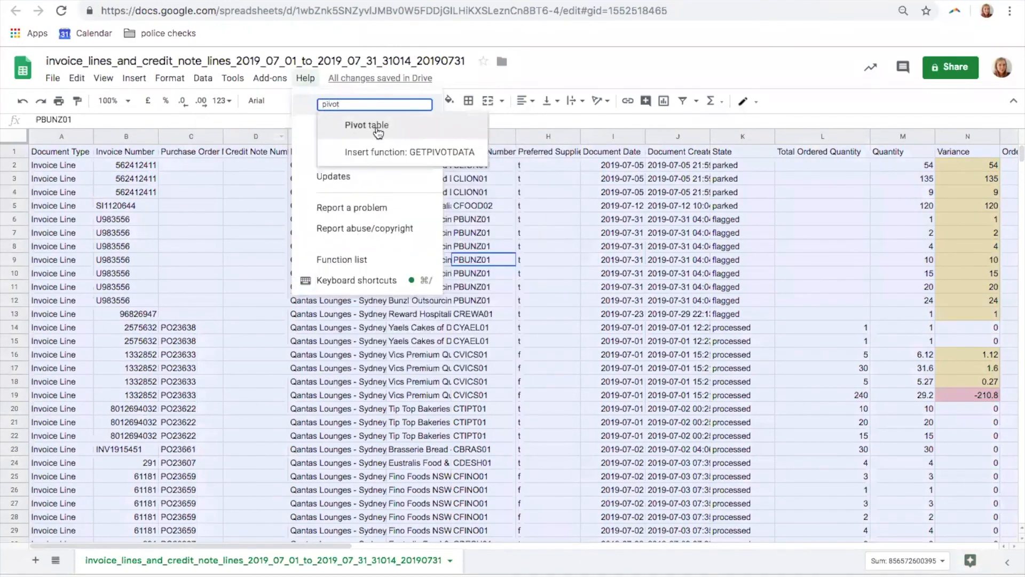
pyautogui.click(378, 127)
pyautogui.click(570, 396)
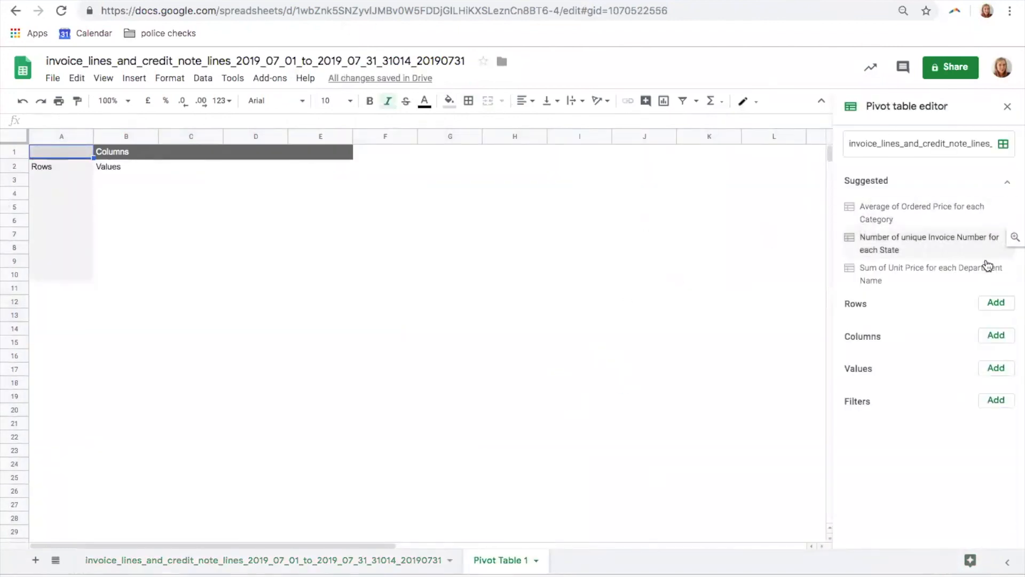
# Add Department Name and Supplier Name as row fields of the pivot table
pyautogui.click(992, 303)
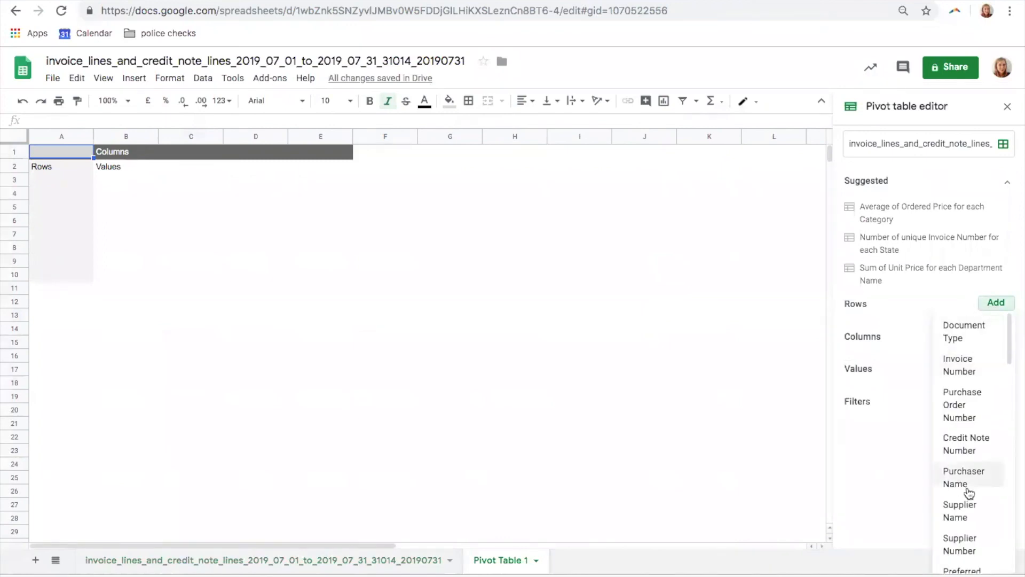
pyautogui.scroll(-20, 971, 514)
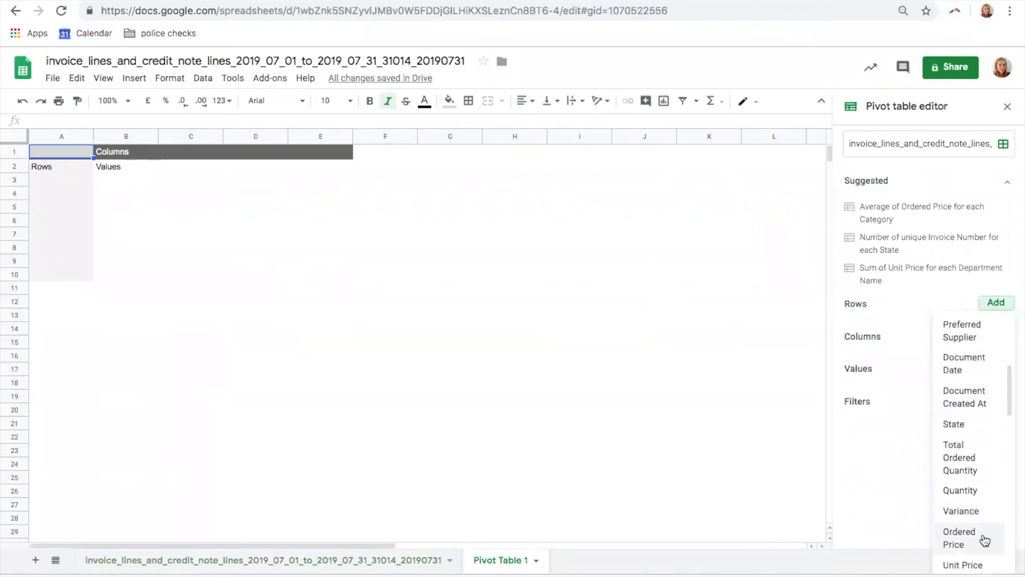
pyautogui.scroll(1, 974, 501)
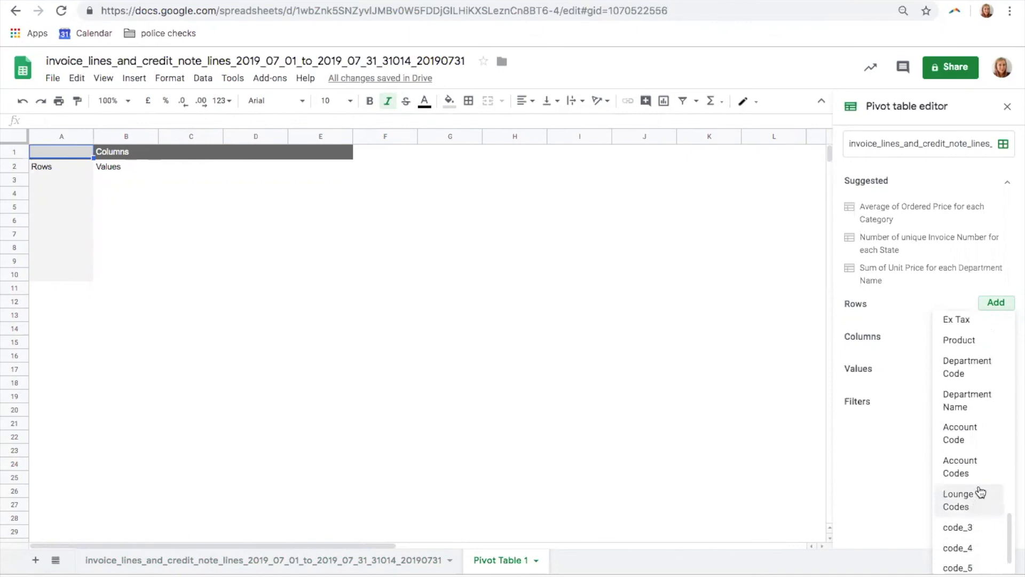
pyautogui.click(976, 402)
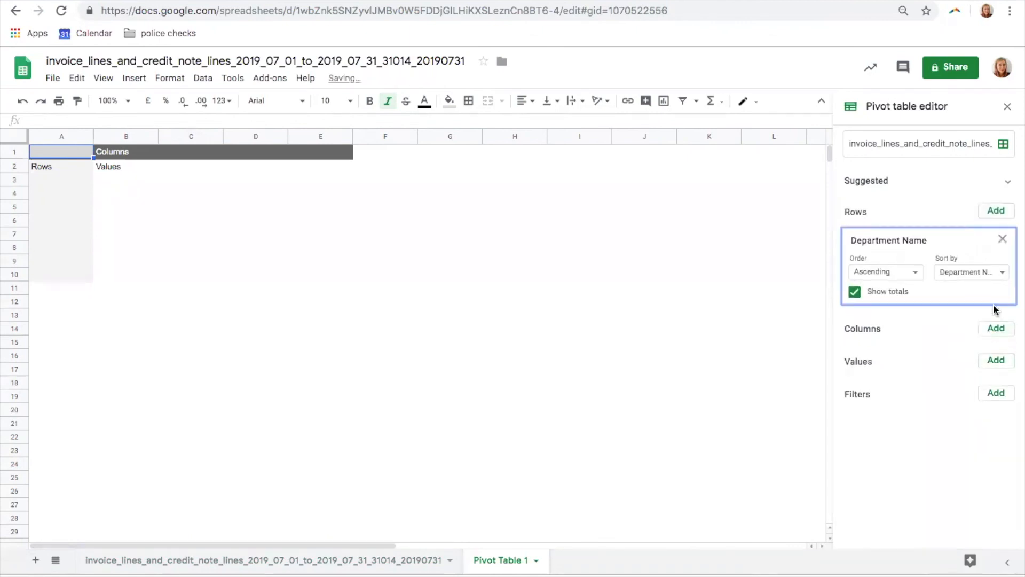
pyautogui.click(996, 211)
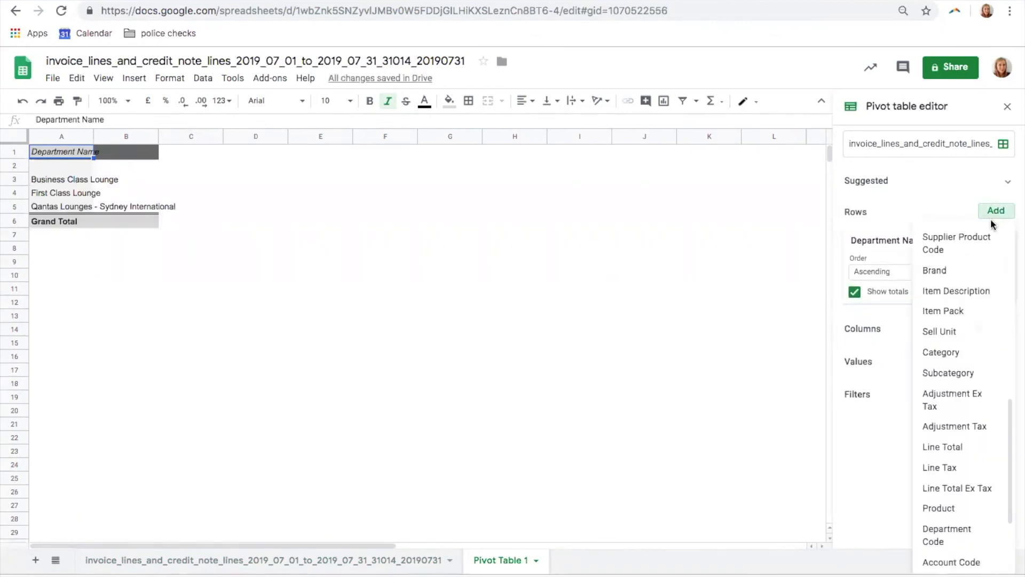
pyautogui.scroll(3, 976, 328)
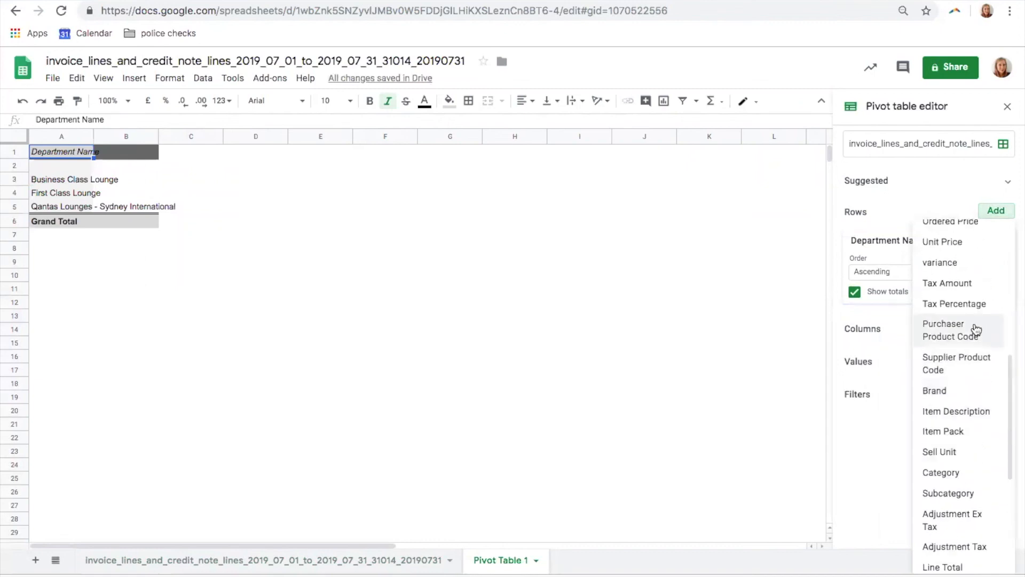
pyautogui.scroll(6, 976, 328)
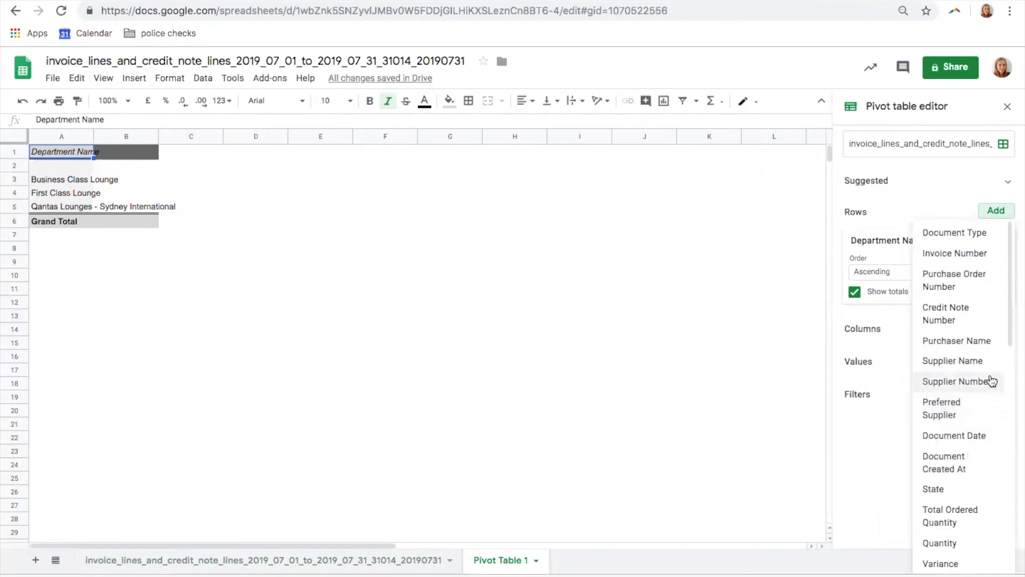
pyautogui.click(979, 361)
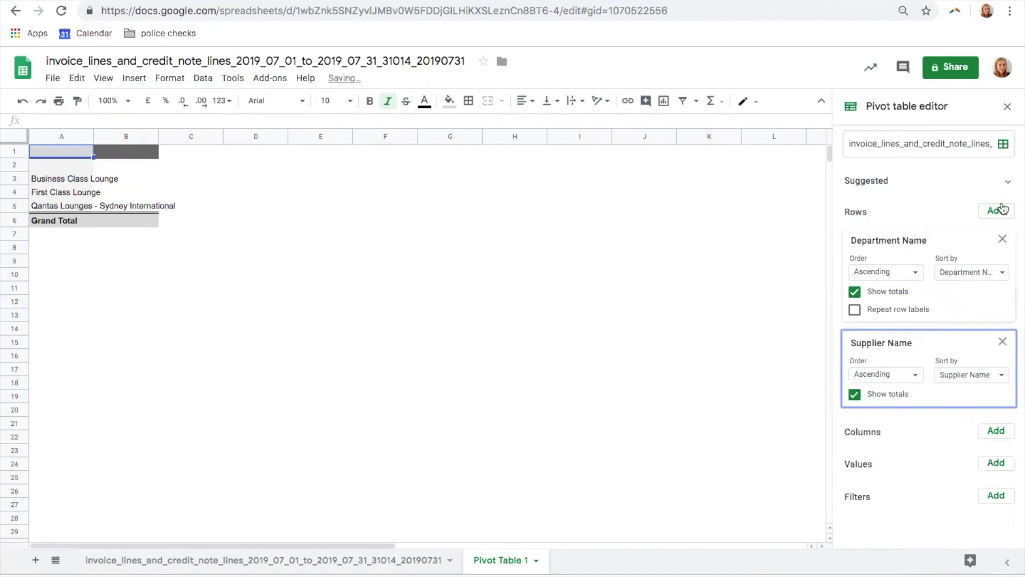
# Collapse the Business Class Lounge, First Class Lounge and Qantas Lounges - Sydney International groups
pyautogui.click(35, 192)
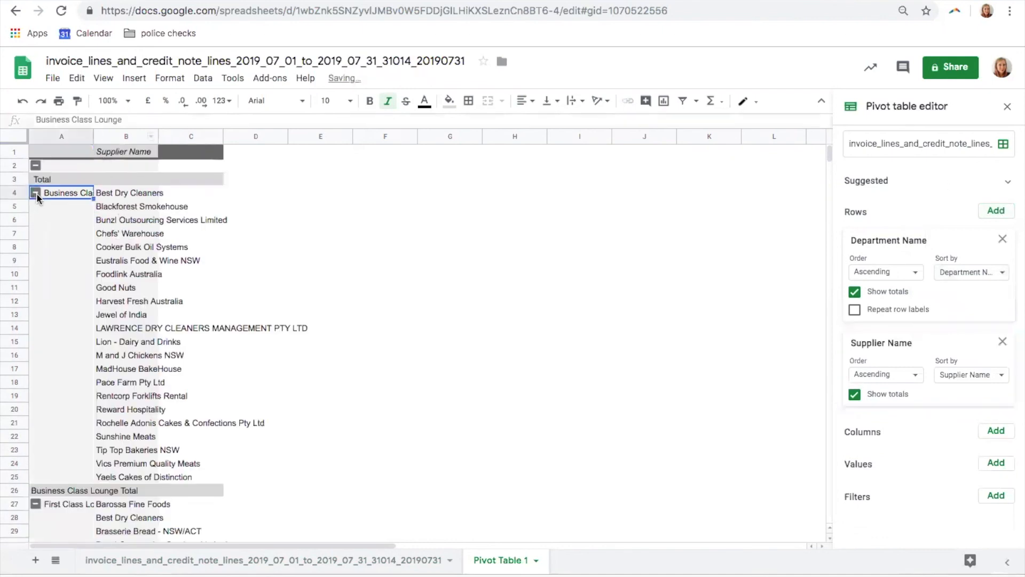
pyautogui.click(35, 210)
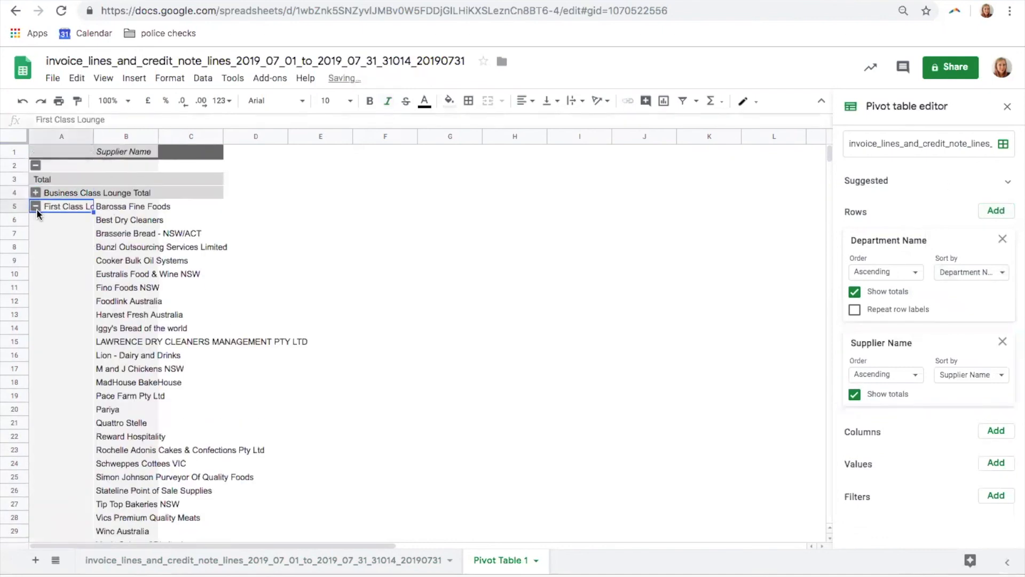
pyautogui.click(35, 220)
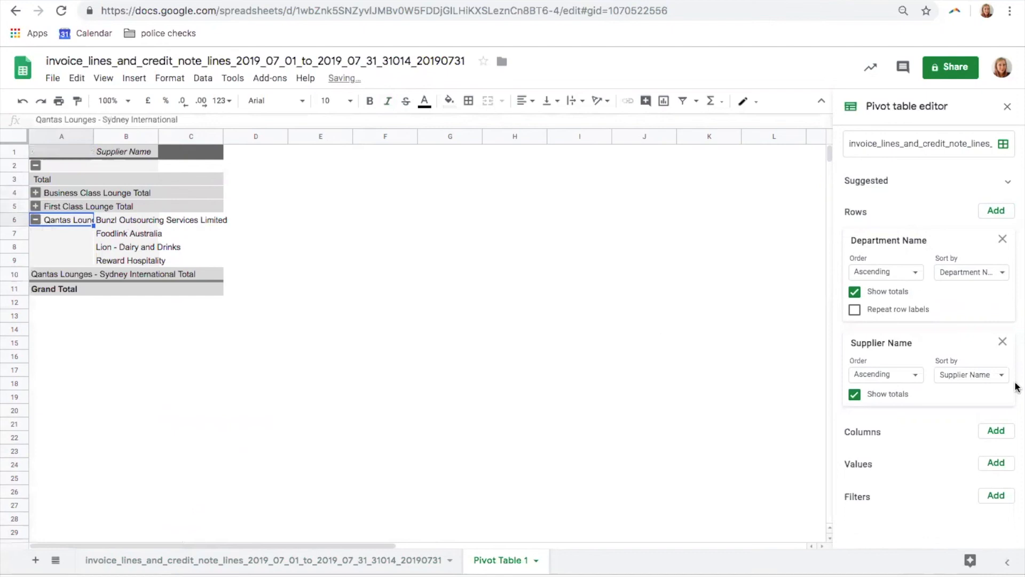
# Add Item Description as the third row field and collapse the unnamed department group
pyautogui.click(996, 211)
pyautogui.scroll(-5, 946, 451)
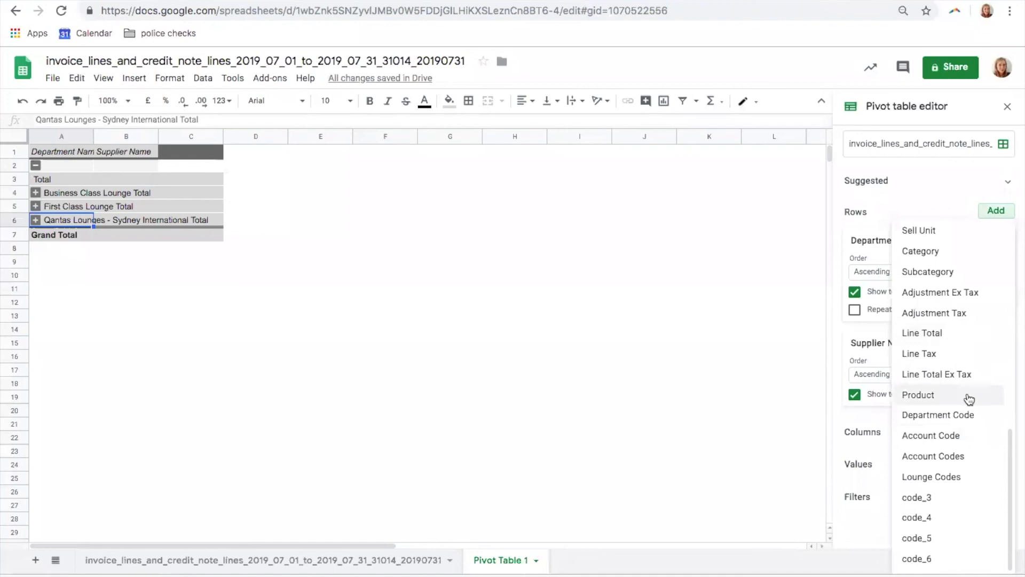
pyautogui.scroll(3, 964, 430)
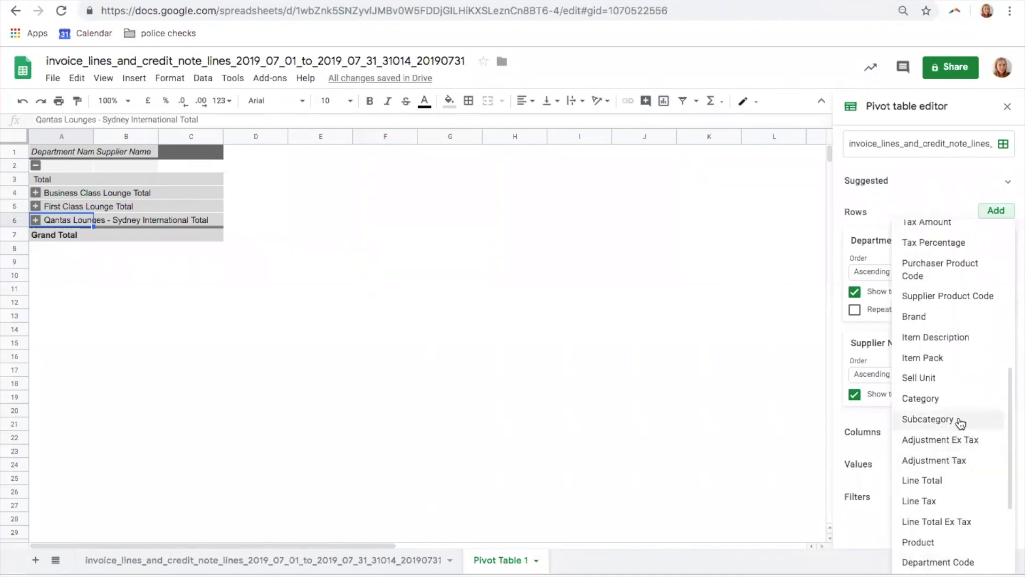
pyautogui.click(956, 337)
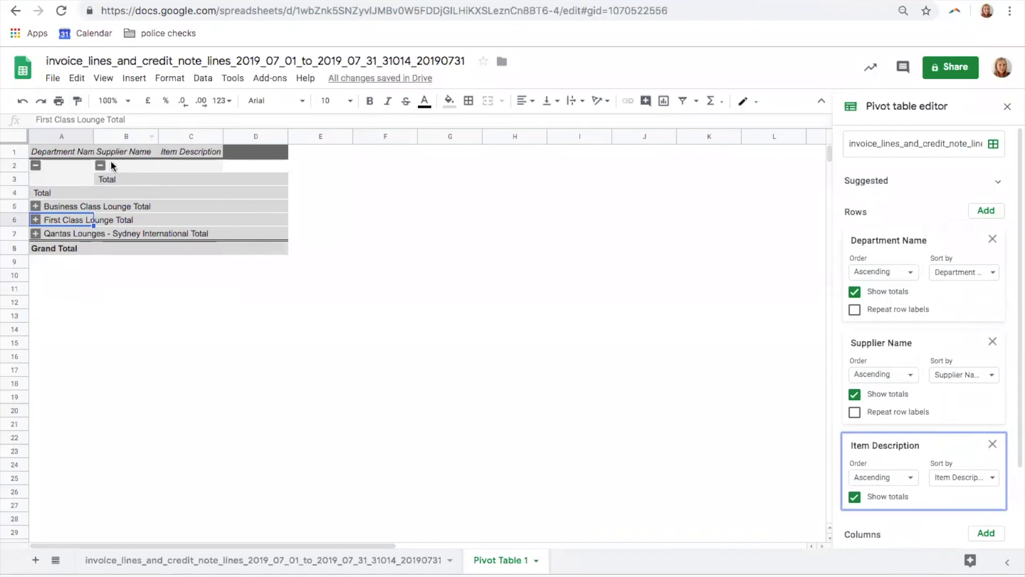
pyautogui.click(35, 165)
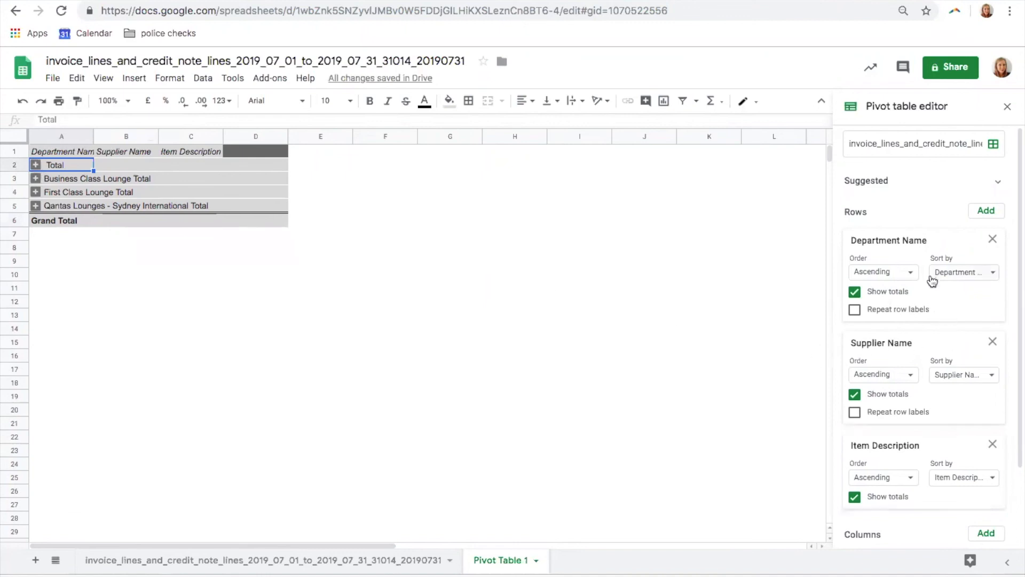
# Add Line Total Ex Tax as the pivot table's value field, summarised by SUM
pyautogui.scroll(-2, 970, 380)
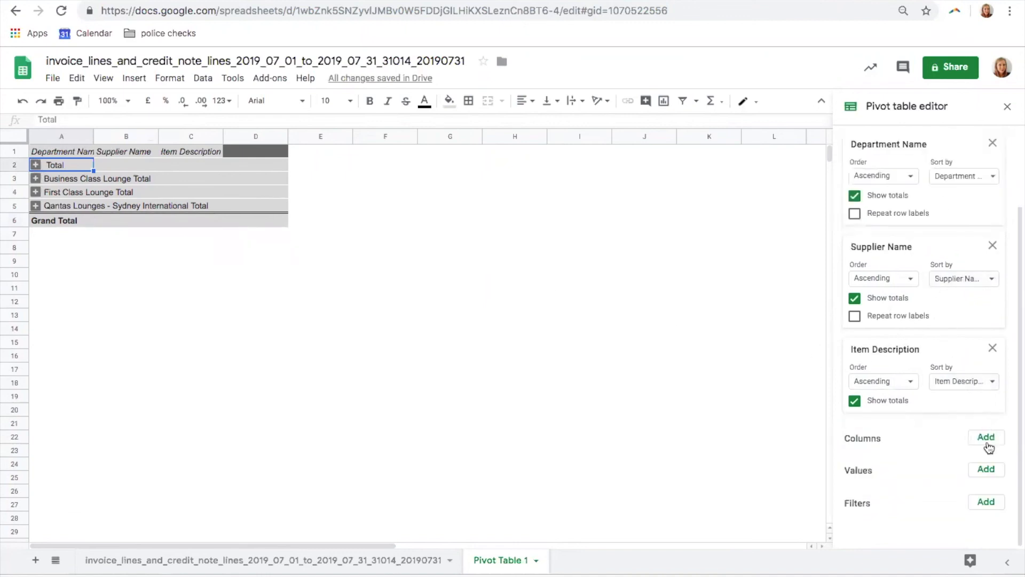
pyautogui.click(986, 469)
pyautogui.scroll(-10, 974, 526)
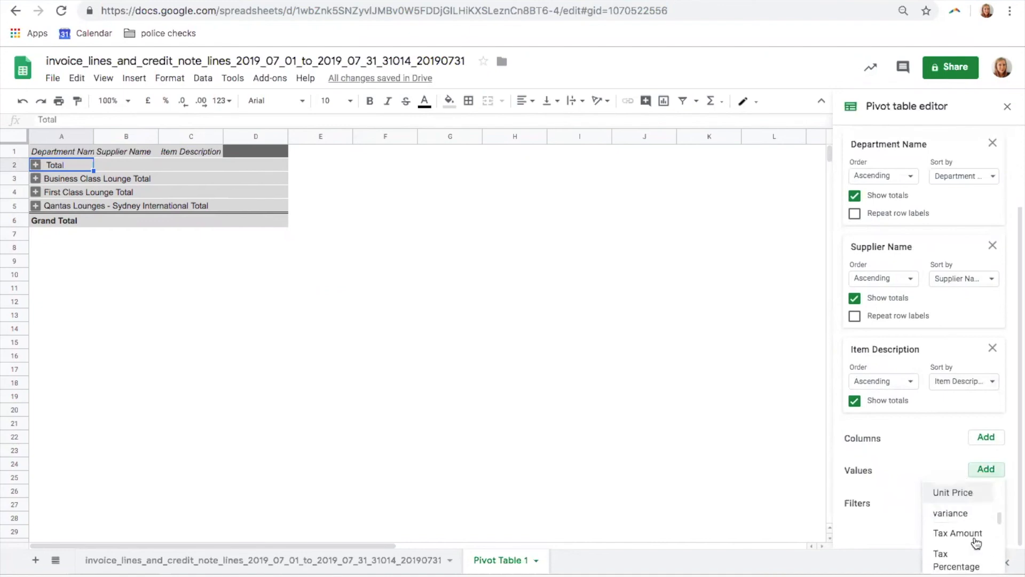
pyautogui.scroll(-3, 969, 540)
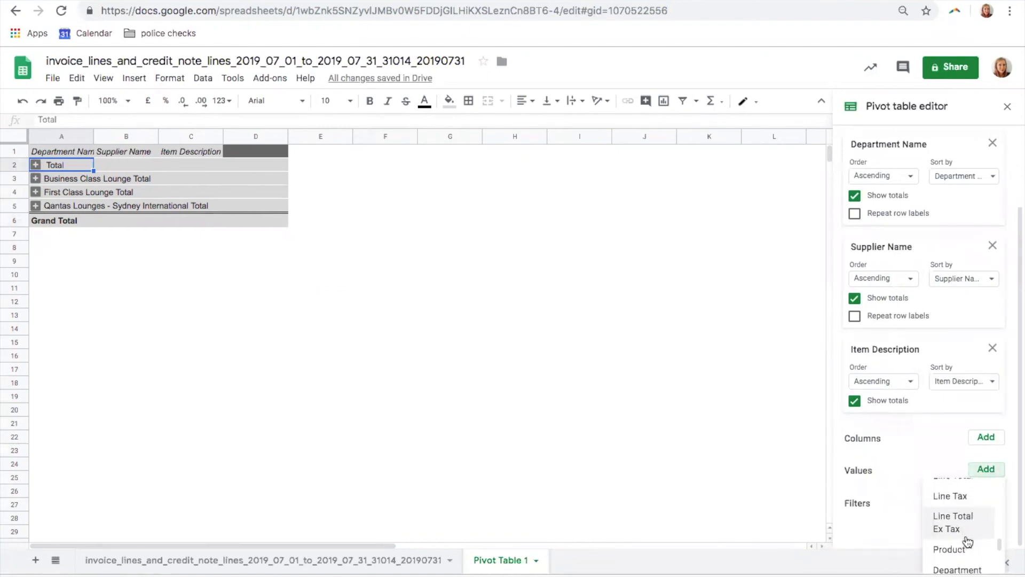
pyautogui.click(961, 531)
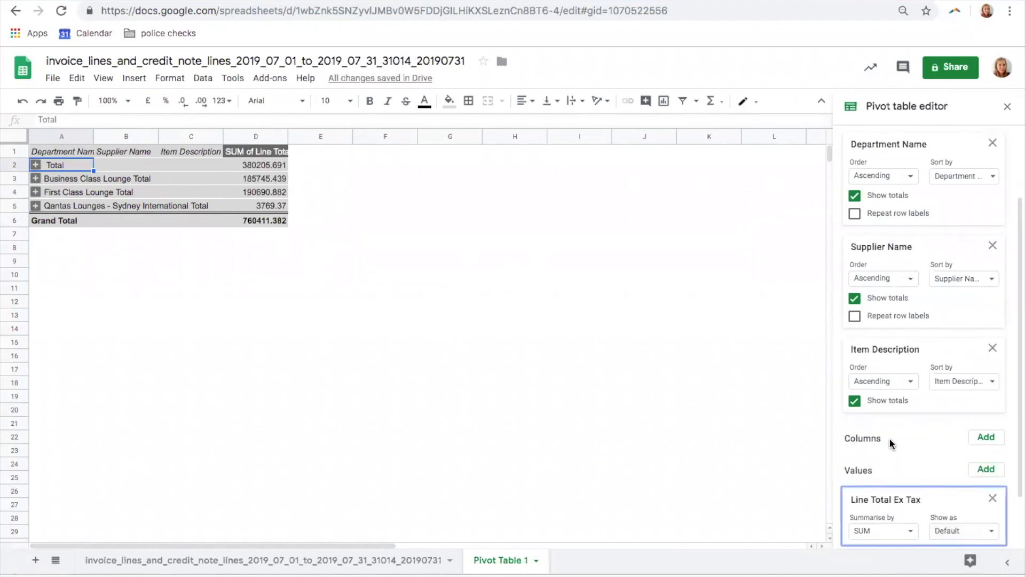
pyautogui.scroll(-3, 898, 438)
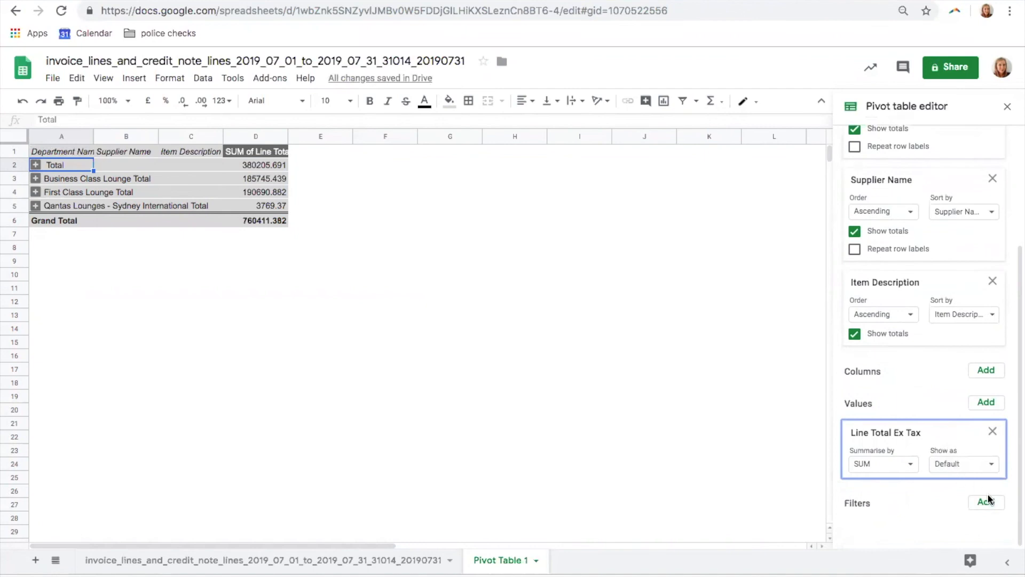
pyautogui.click(986, 501)
pyautogui.scroll(-5, 967, 544)
pyautogui.scroll(3, 971, 550)
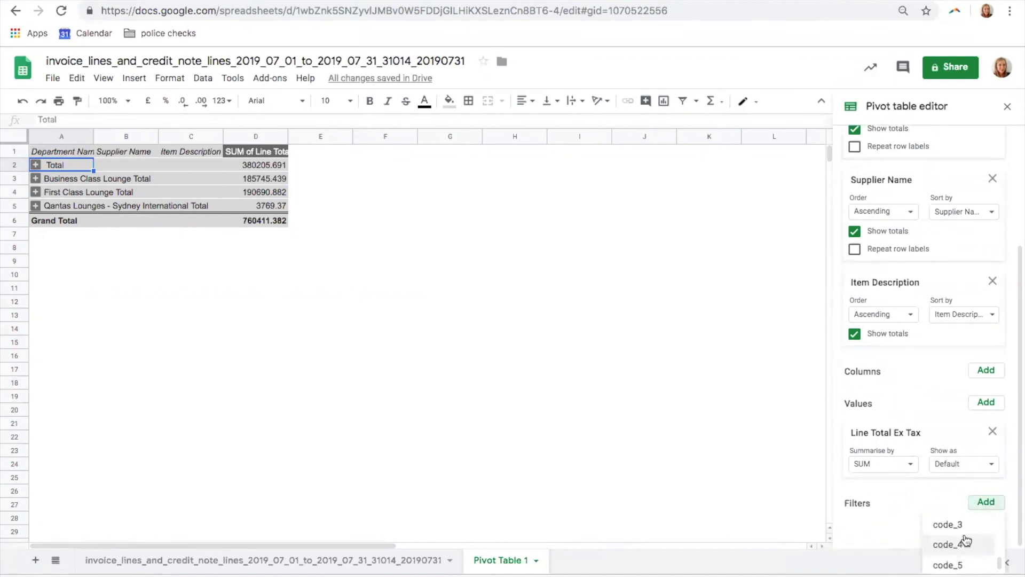
pyautogui.scroll(5, 967, 545)
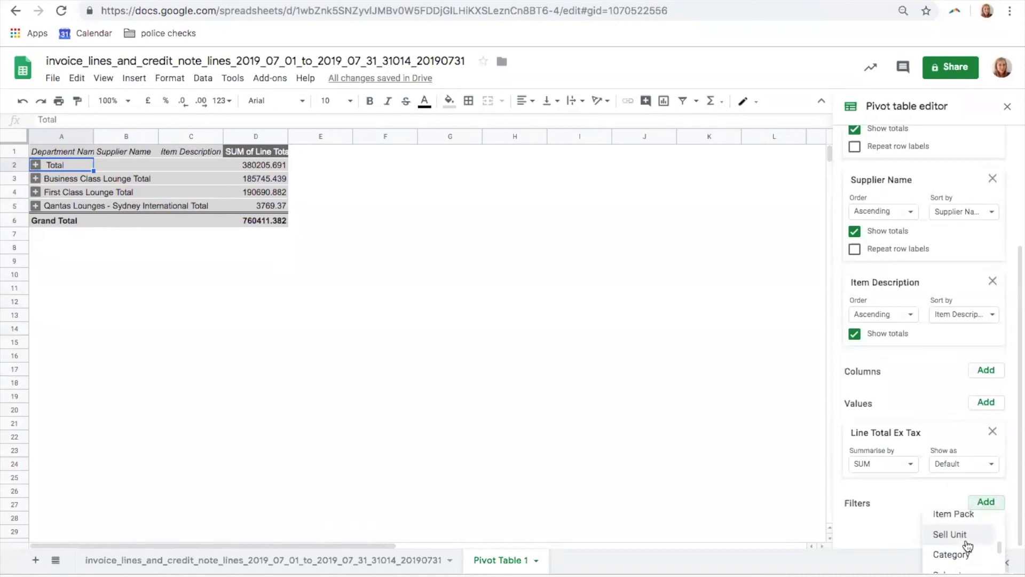
pyautogui.click(709, 477)
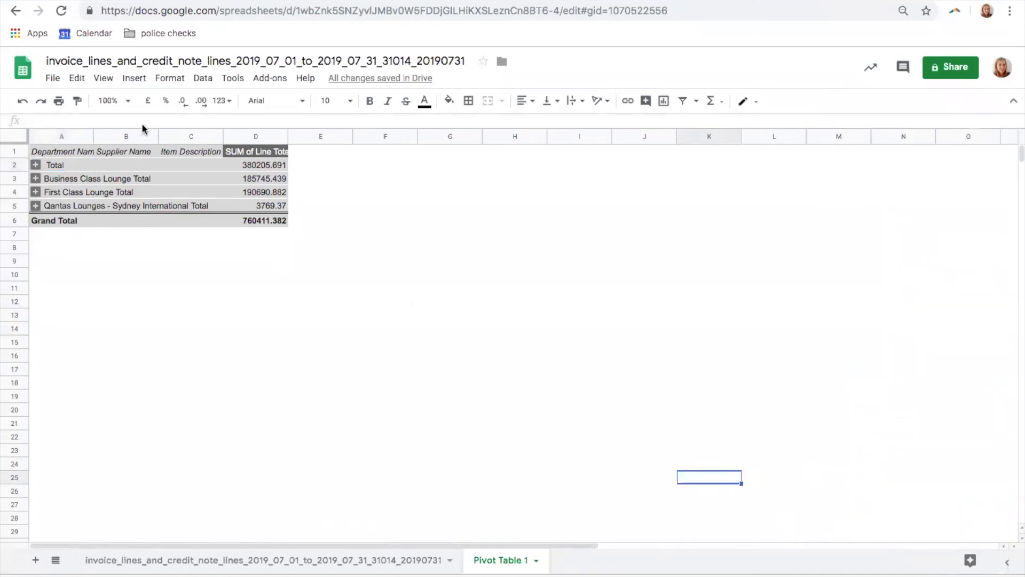
# Reselect the pivot table and add Account Code as a filter field
pyautogui.click(123, 185)
pyautogui.click(986, 502)
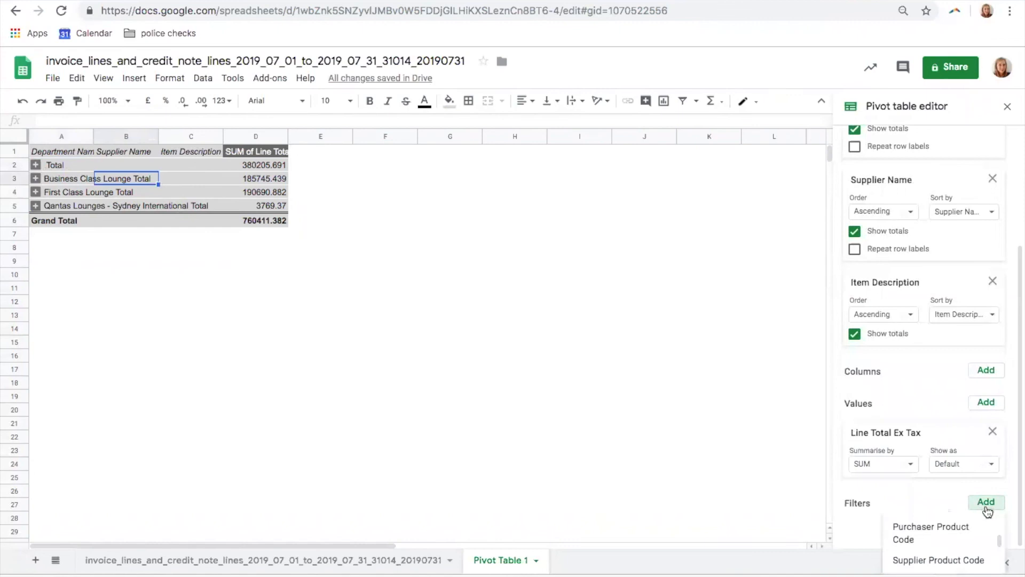
pyautogui.scroll(-5, 968, 542)
pyautogui.scroll(10, 971, 545)
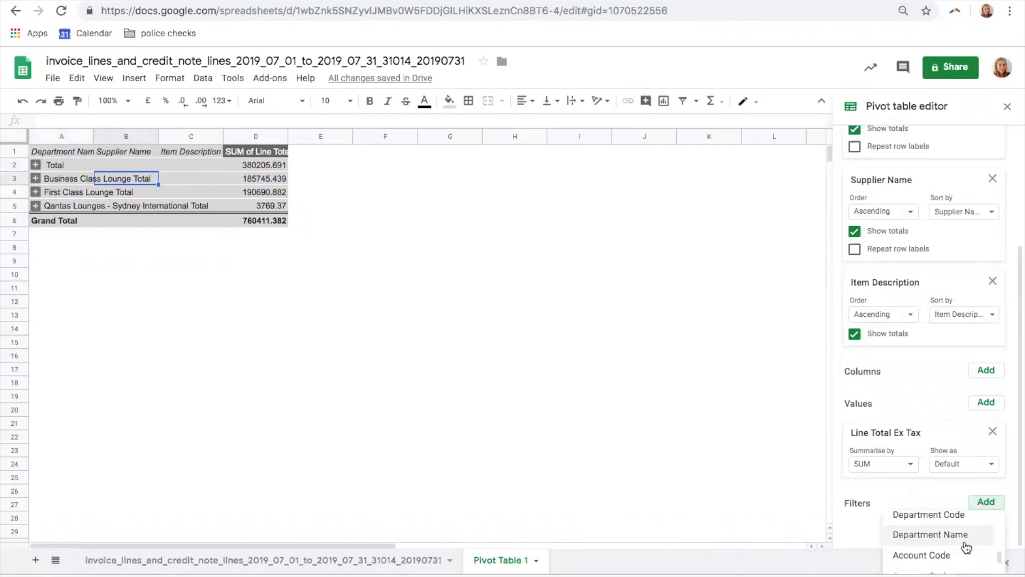
pyautogui.click(953, 554)
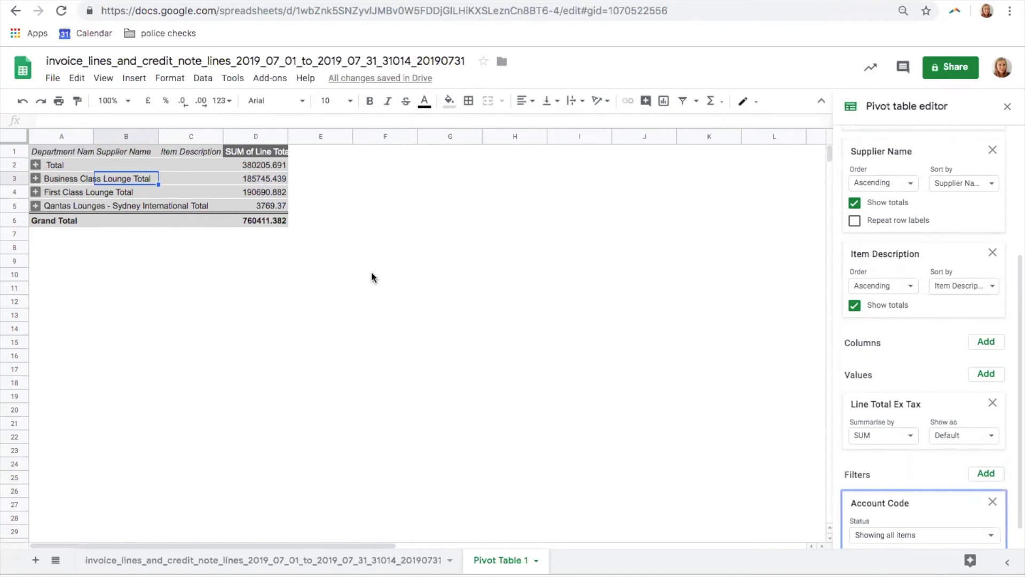
# Expand the First Class Lounge group and collapse its Barossa Fine Foods, Brasserie Bread - NSW/ACT and Bunzl Outsourcing Services Limited suppliers
pyautogui.click(426, 300)
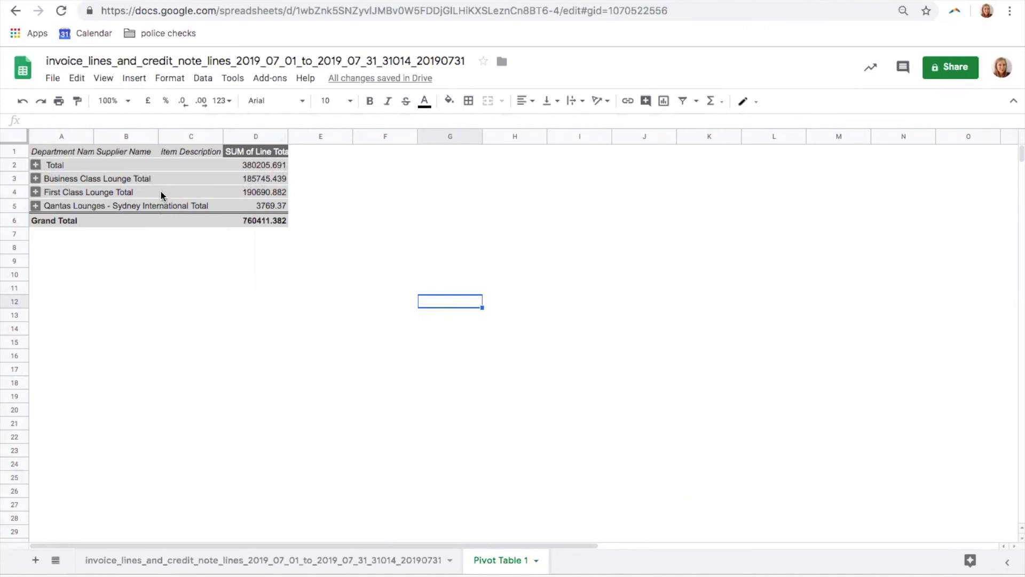
pyautogui.click(35, 196)
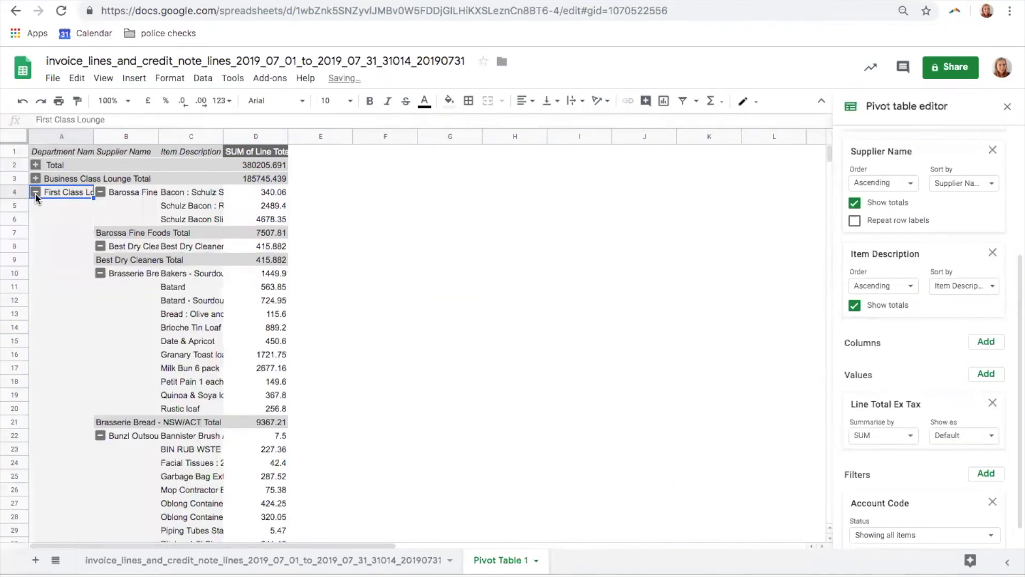
pyautogui.click(101, 195)
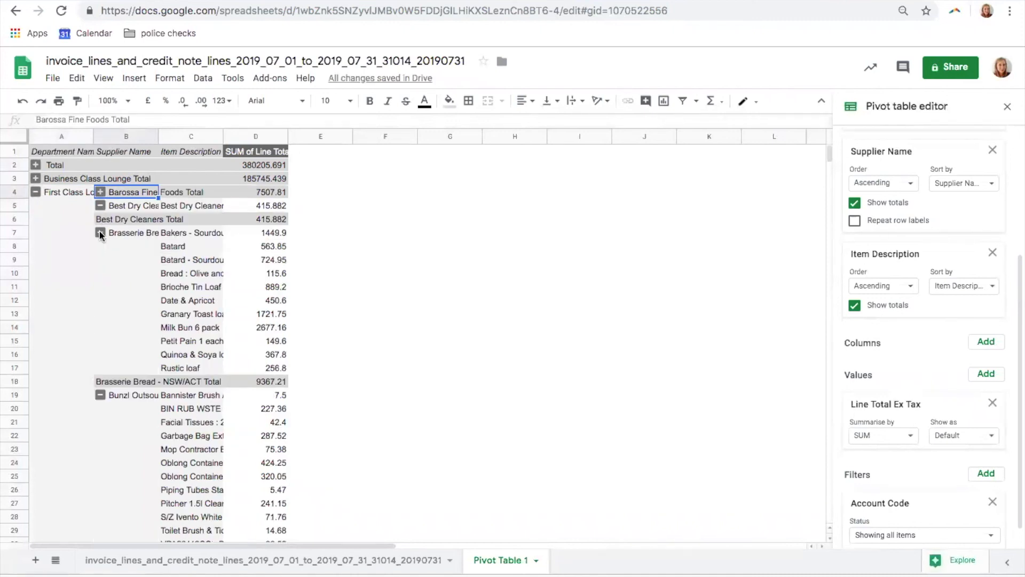
pyautogui.click(102, 232)
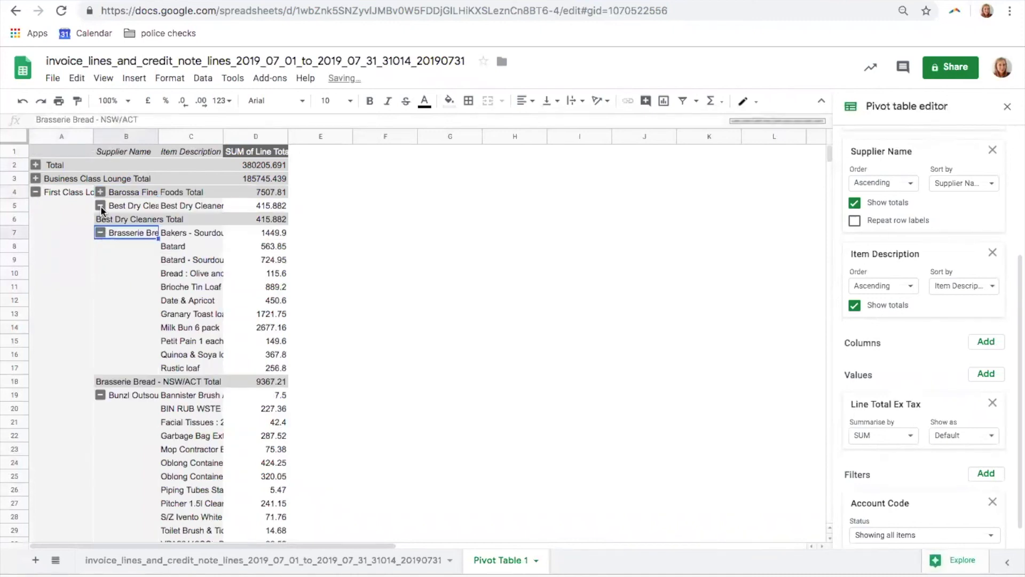
pyautogui.click(101, 245)
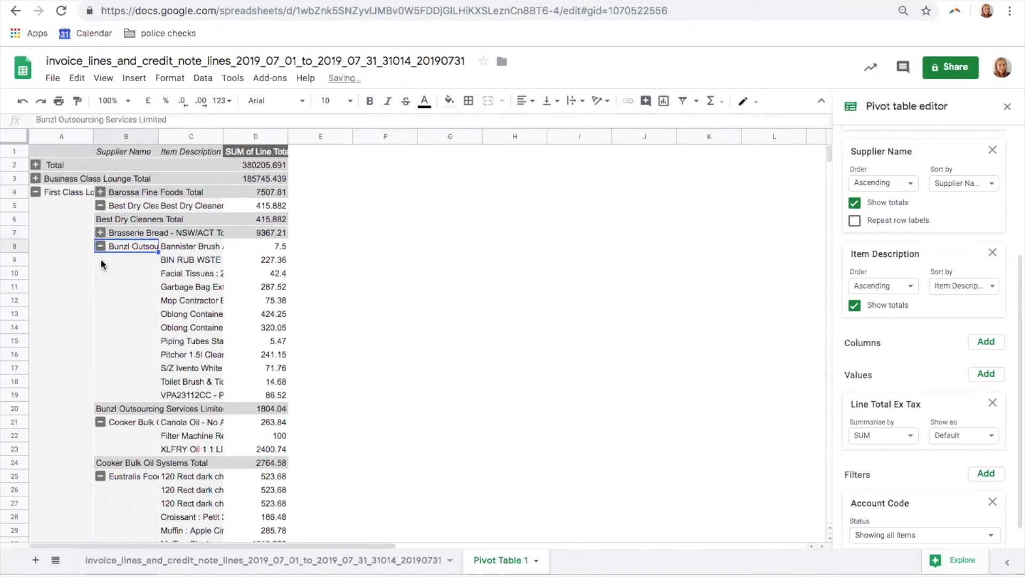
# Widen the Supplier Name and Item Description columns and collapse the Cooker Bulk Oil Systems, Eustralis Food & Wine NSW and Fino Foods NSW suppliers
pyautogui.moveTo(156, 137); pyautogui.dragTo(340, 137)
pyautogui.click(99, 259)
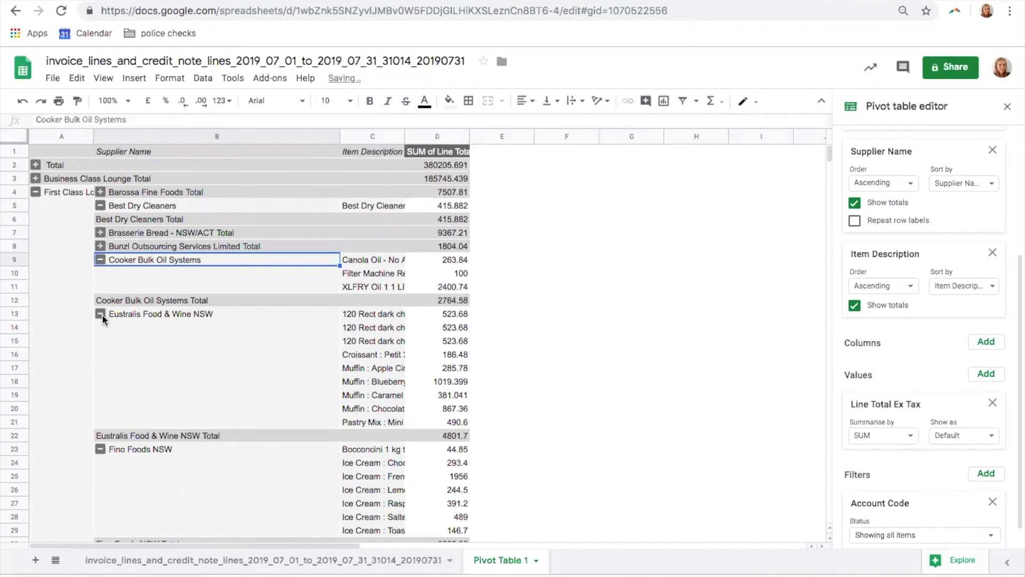
pyautogui.click(101, 275)
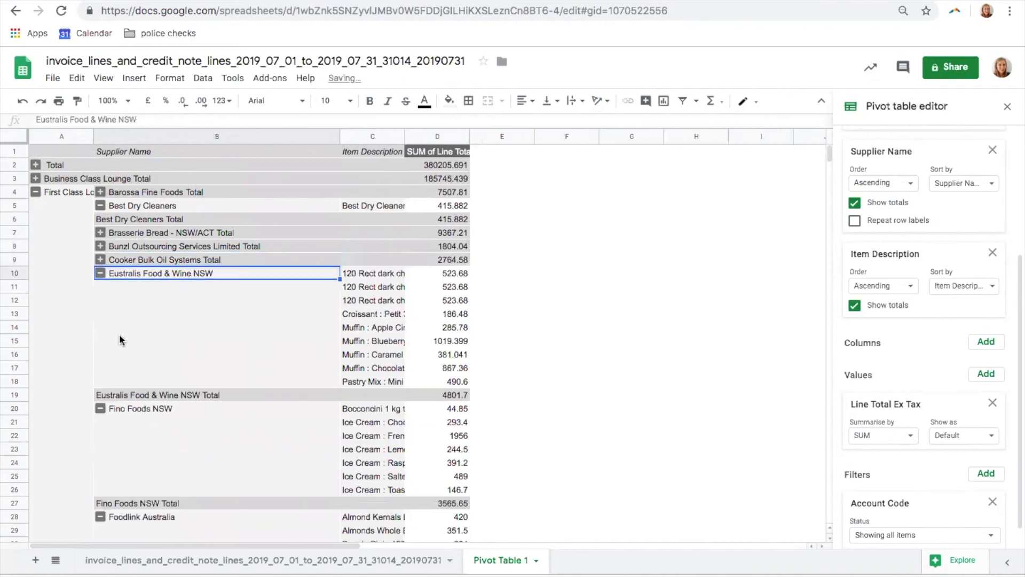
pyautogui.click(99, 286)
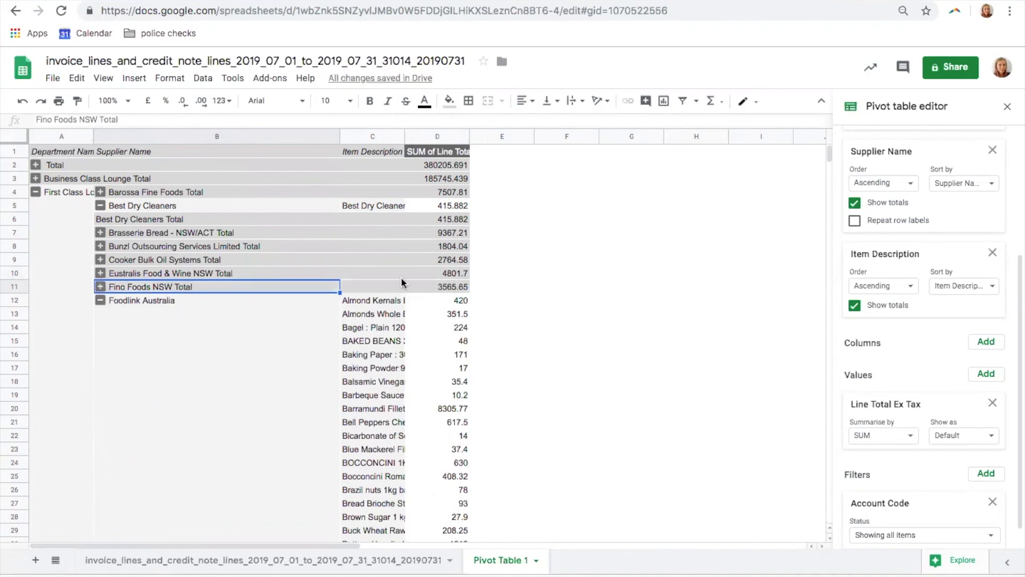
pyautogui.moveTo(405, 136); pyautogui.dragTo(635, 136)
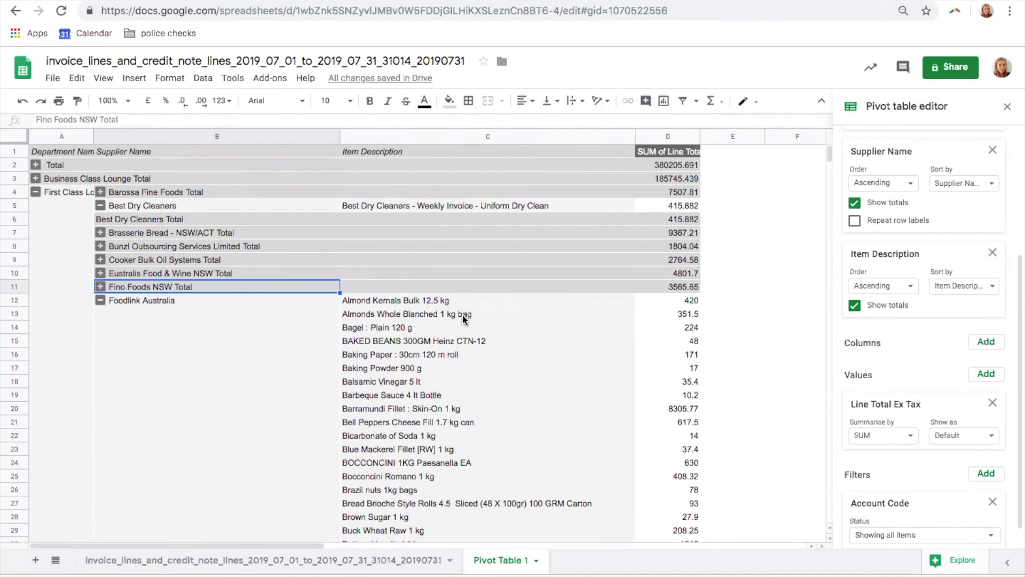
# Add Quantity as the pivot table's second value field, summarised by SUM
pyautogui.scroll(-1, 900, 441)
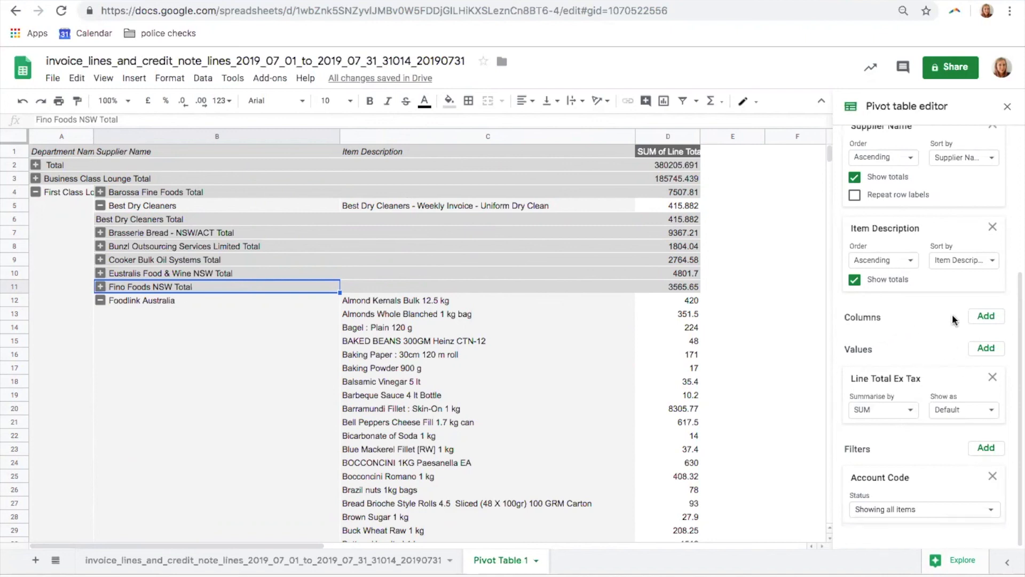
pyautogui.click(987, 348)
pyautogui.scroll(-5, 928, 512)
pyautogui.scroll(3, 932, 480)
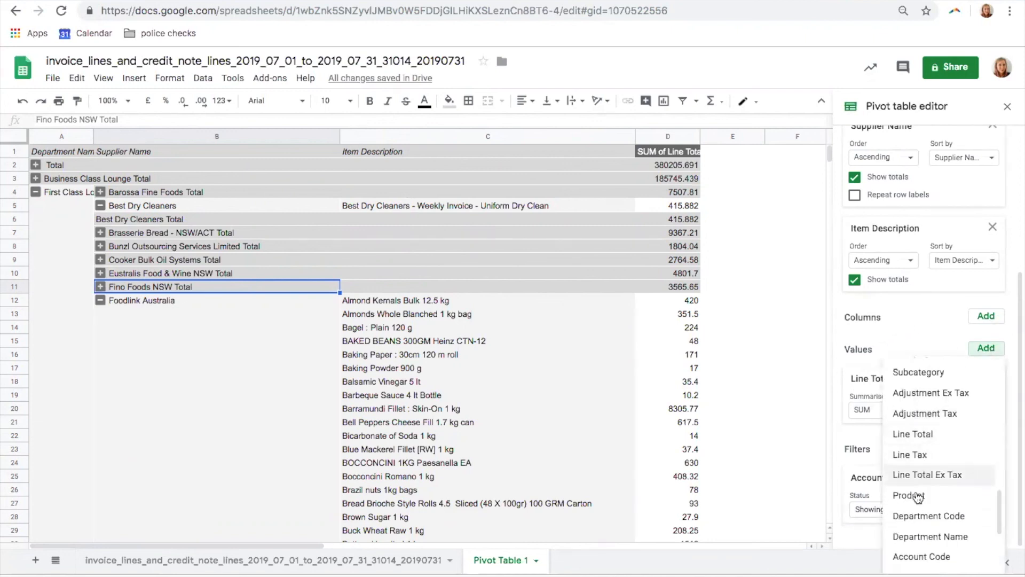
pyautogui.scroll(2, 928, 467)
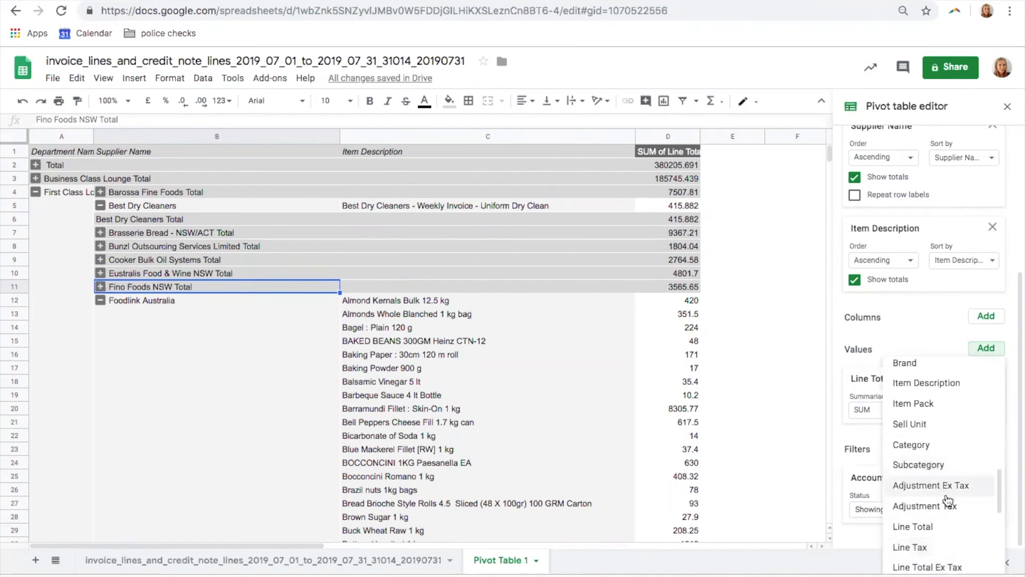
pyautogui.scroll(-3, 949, 502)
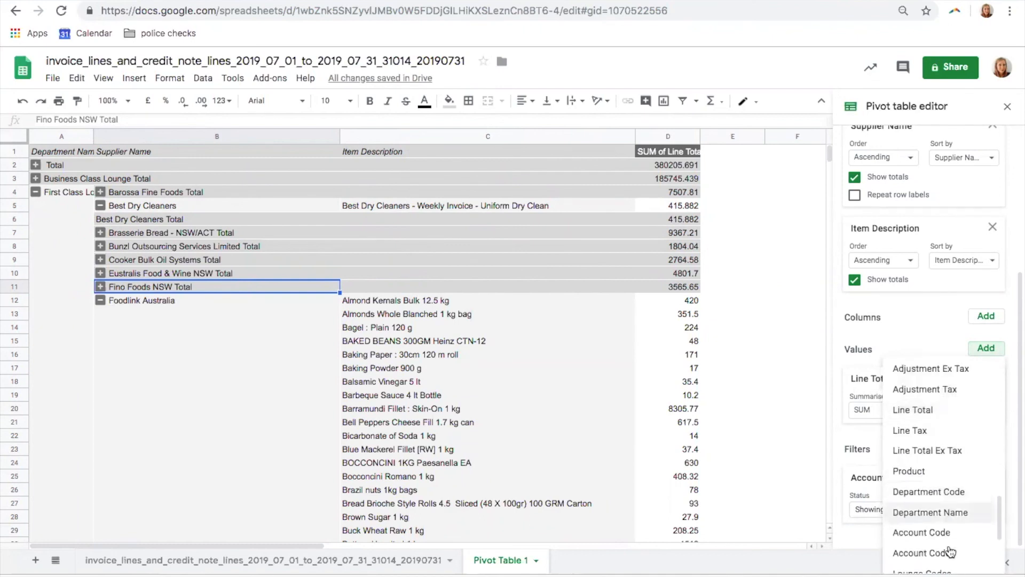
pyautogui.scroll(-1, 949, 524)
pyautogui.scroll(3, 948, 522)
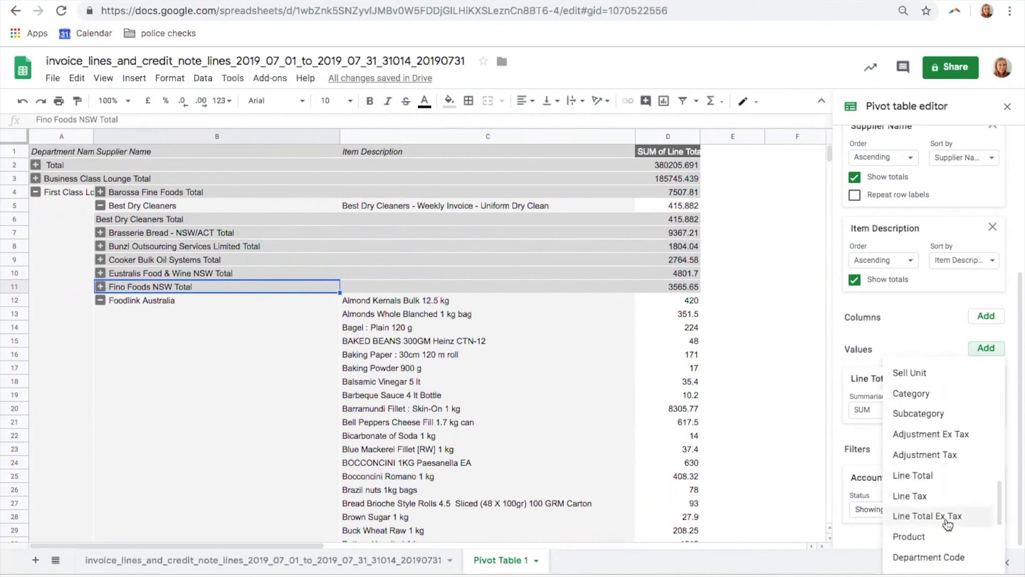
pyautogui.scroll(1, 949, 462)
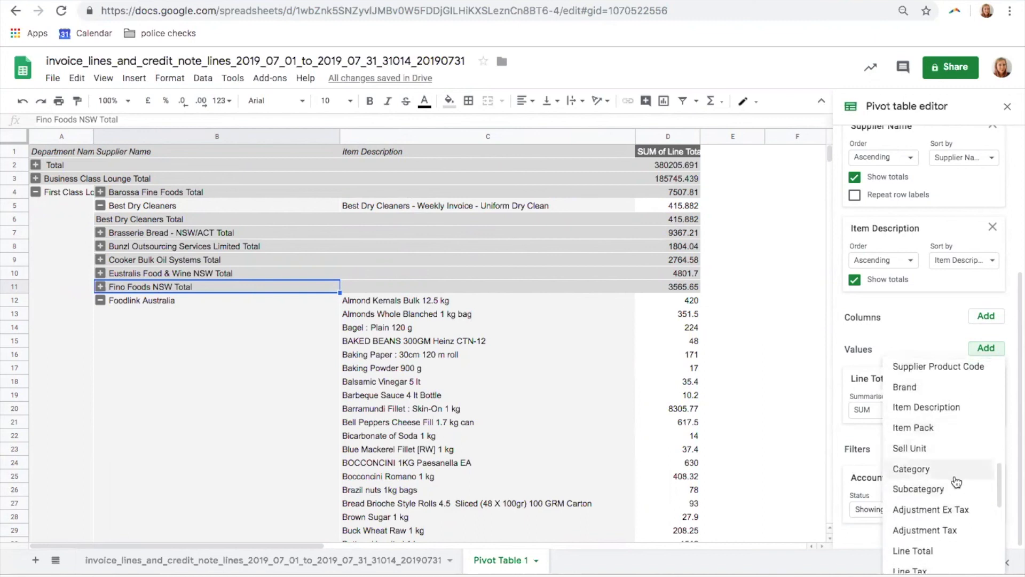
pyautogui.scroll(2, 952, 480)
pyautogui.scroll(1, 956, 482)
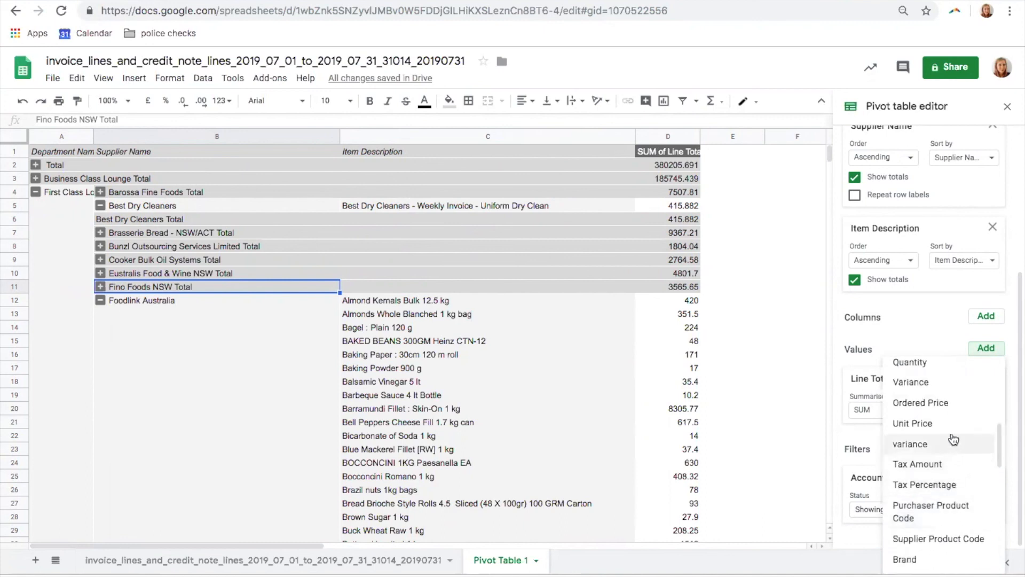
pyautogui.click(914, 363)
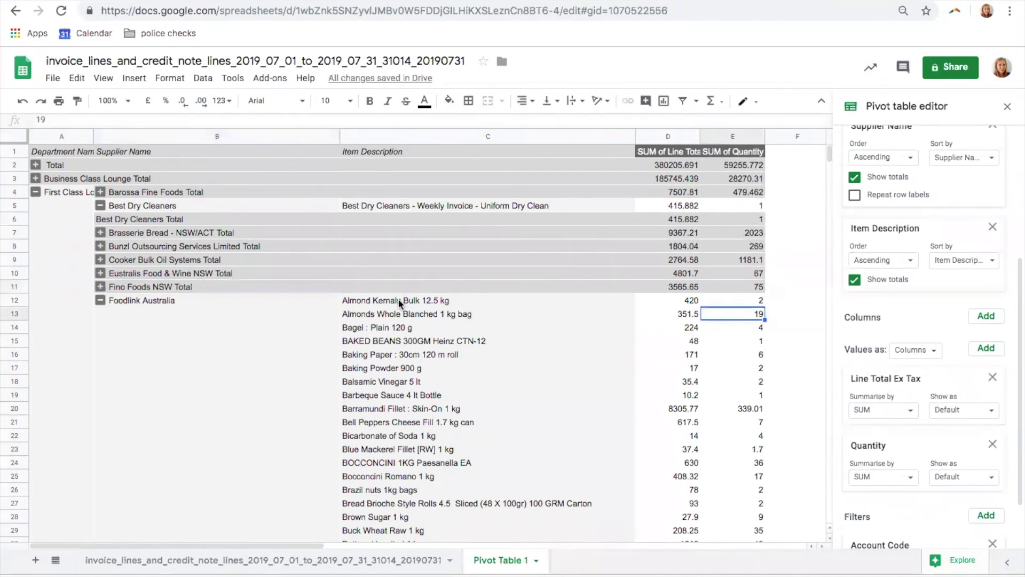
# Examine the line totals and quantities of the Foodlink Australia items, starting with Almond Kernals Bulk 12.5 kg
pyautogui.click(494, 301)
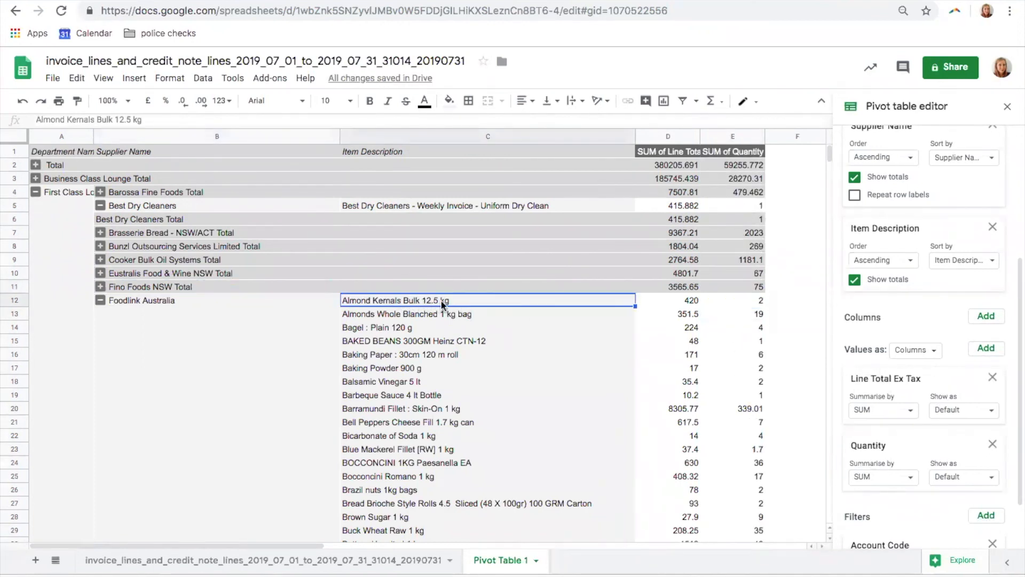
pyautogui.click(752, 300)
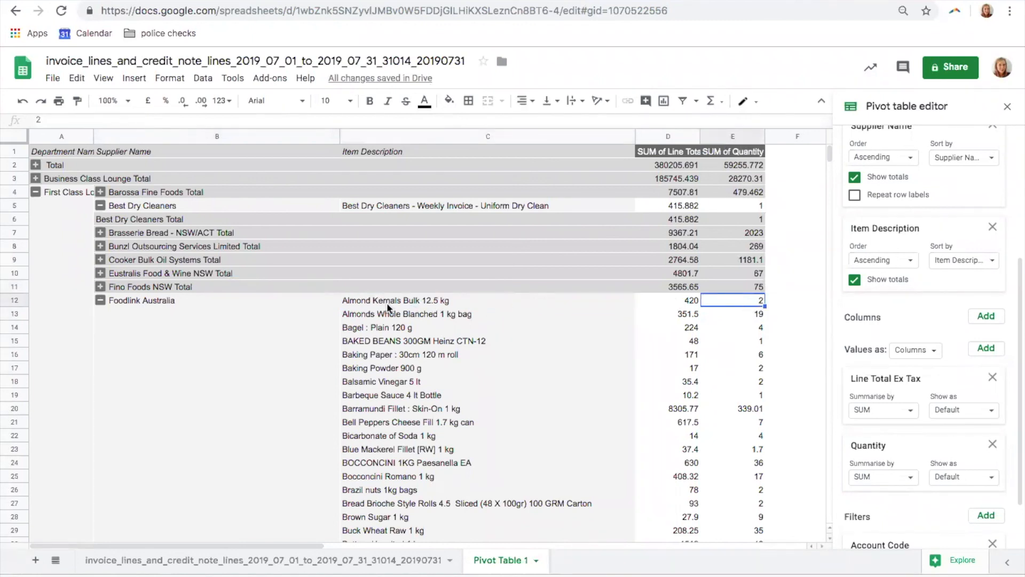
pyautogui.scroll(-10, 652, 465)
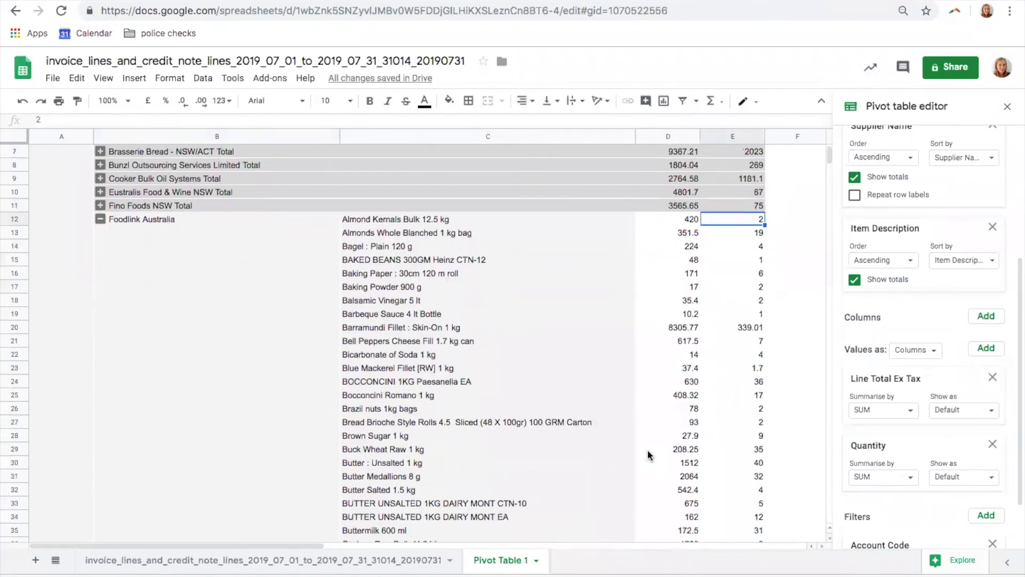
pyautogui.scroll(-2, 667, 475)
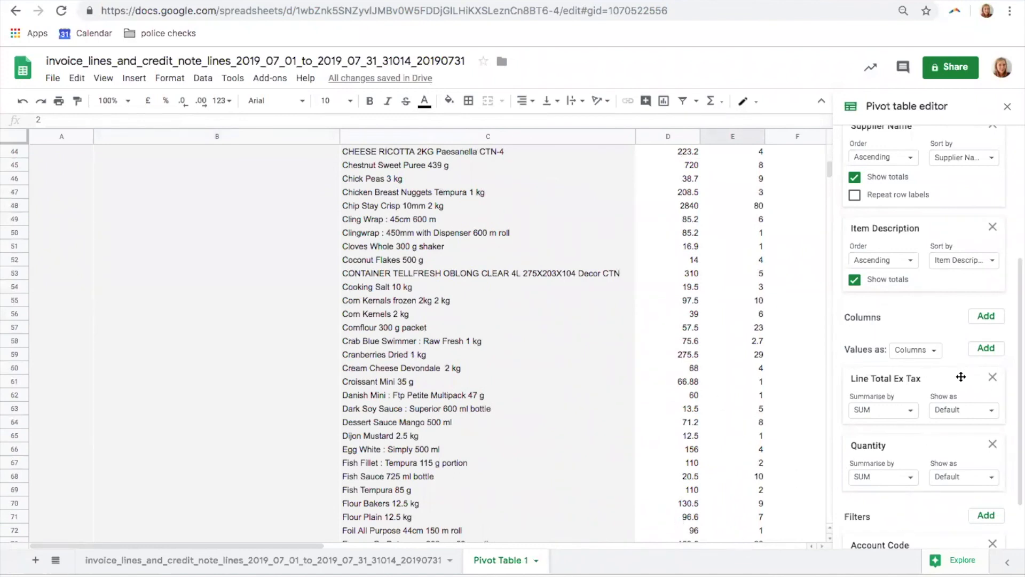
pyautogui.scroll(-10, 577, 427)
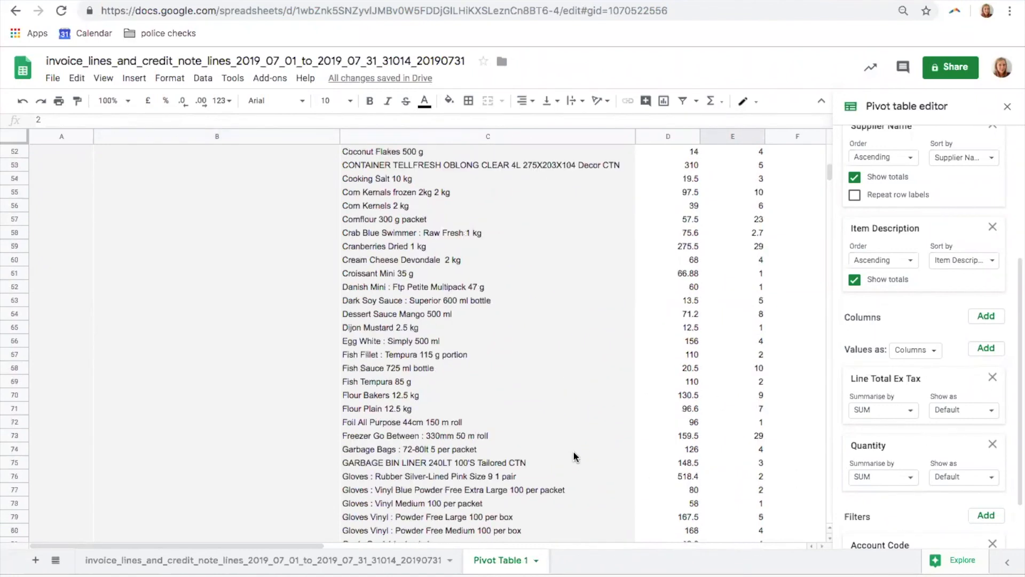
pyautogui.scroll(3, 596, 437)
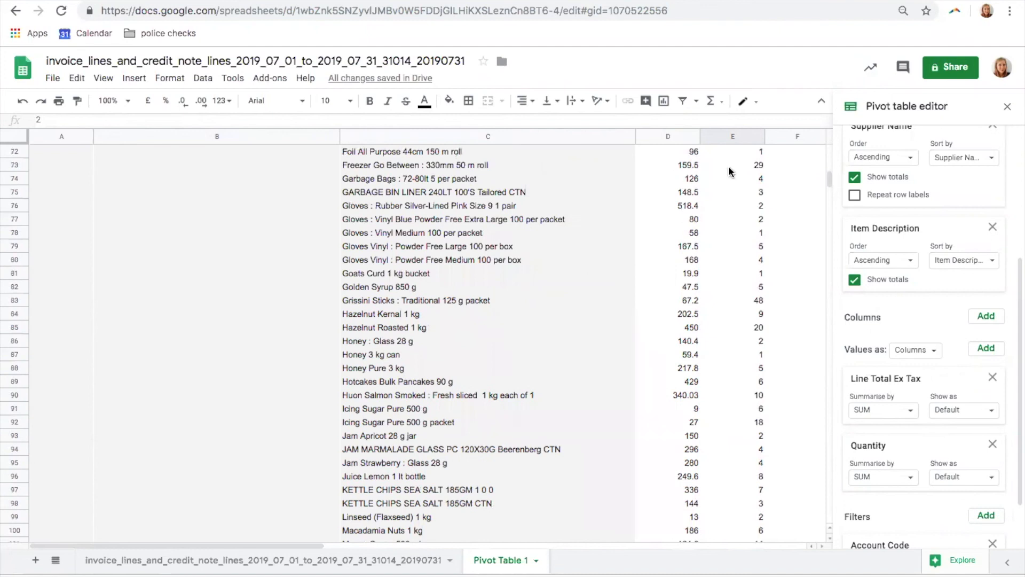
pyautogui.scroll(20, 284, 311)
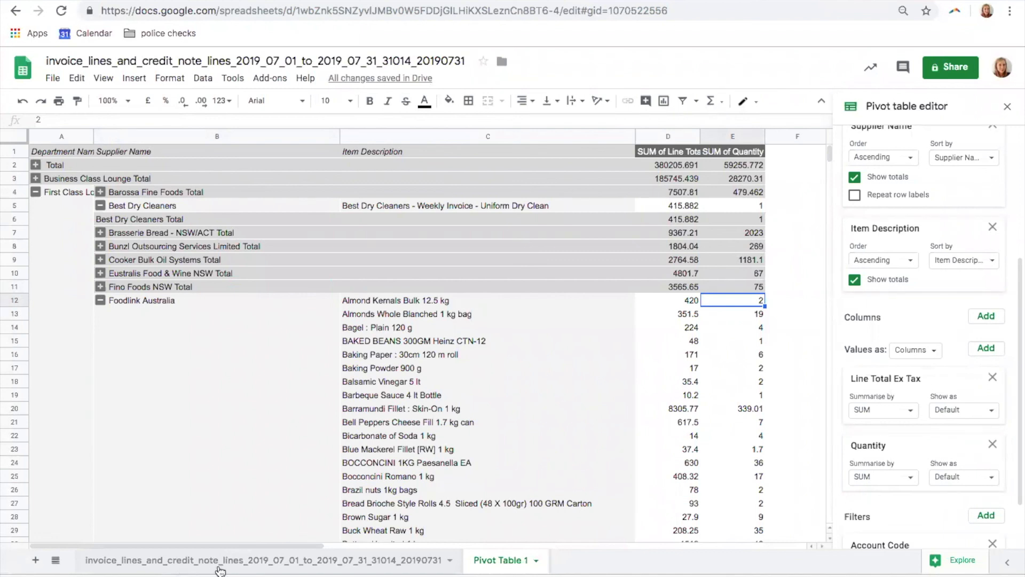
# View the source invoice lines sheet, return to Pivot Table 1 and collapse the First Class Lounge group
pyautogui.click(246, 558)
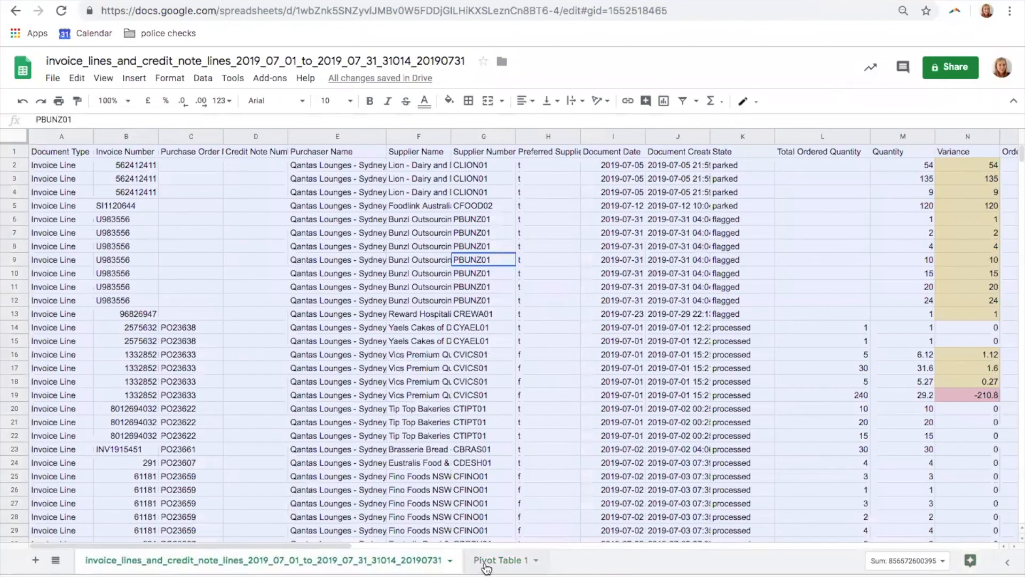
pyautogui.click(514, 411)
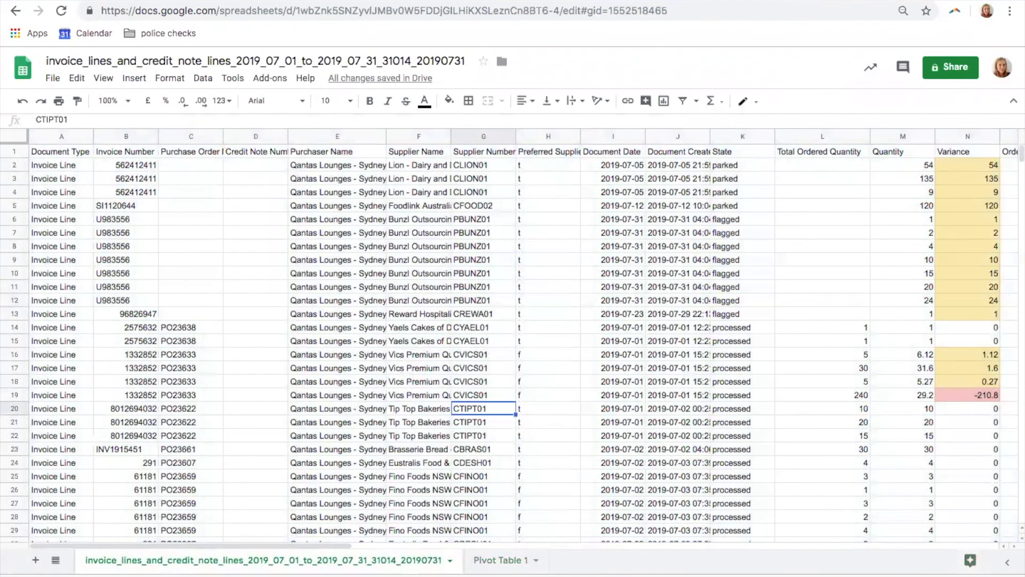
pyautogui.click(499, 560)
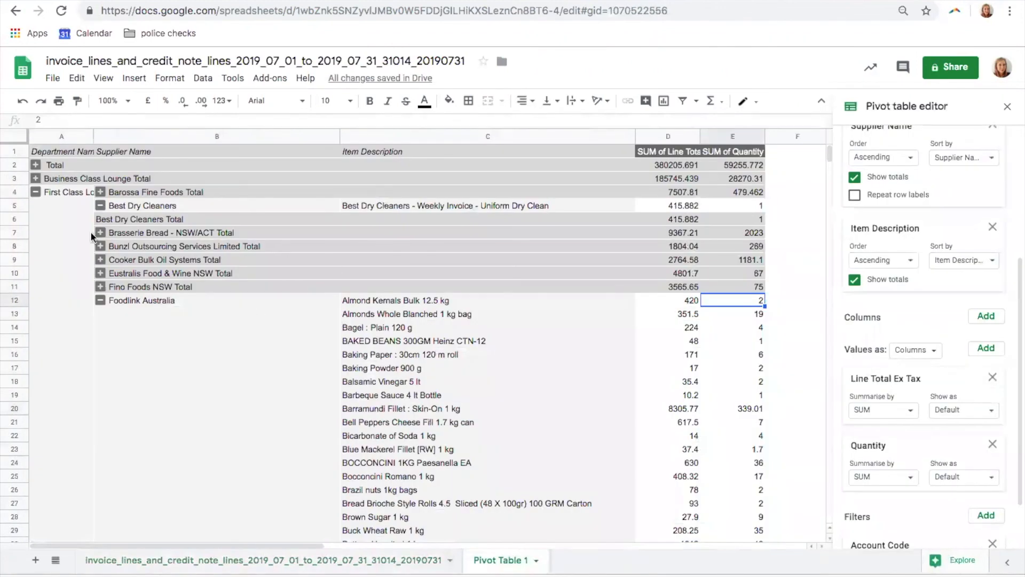
pyautogui.click(34, 191)
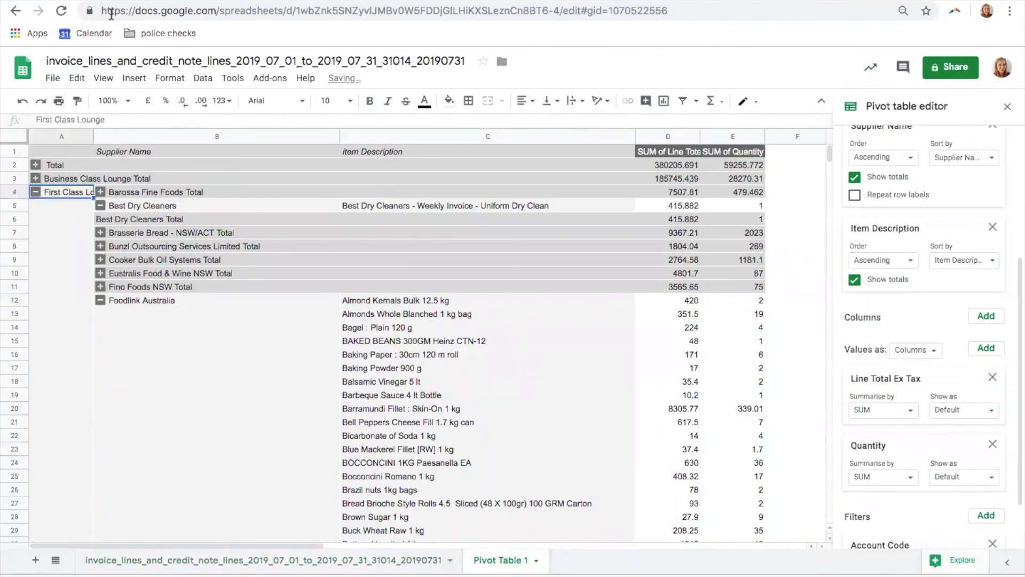
# Switch to PurchasePlus and open the Snapshots dashboard
pyautogui.click(82, 1)
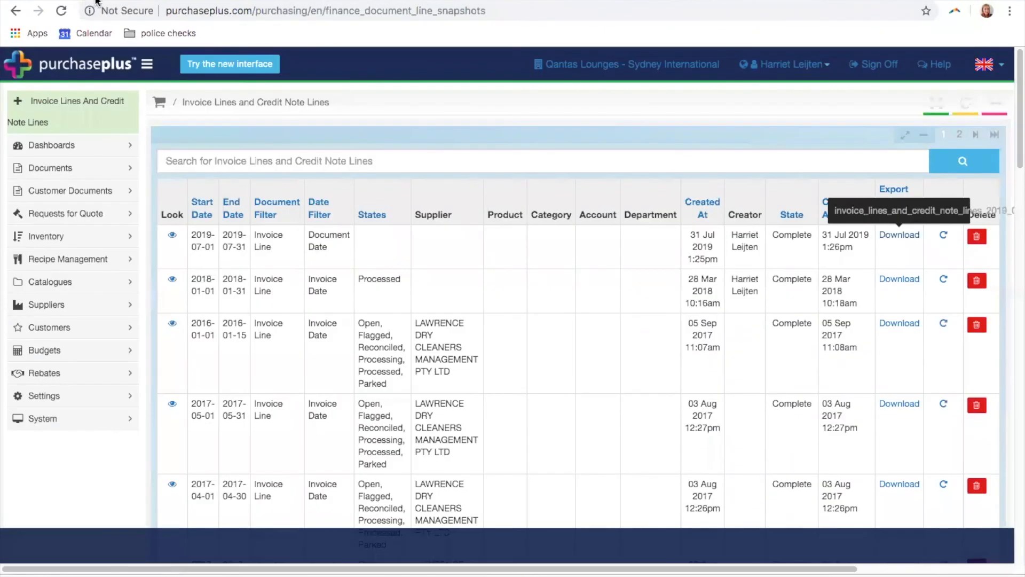
pyautogui.click(29, 145)
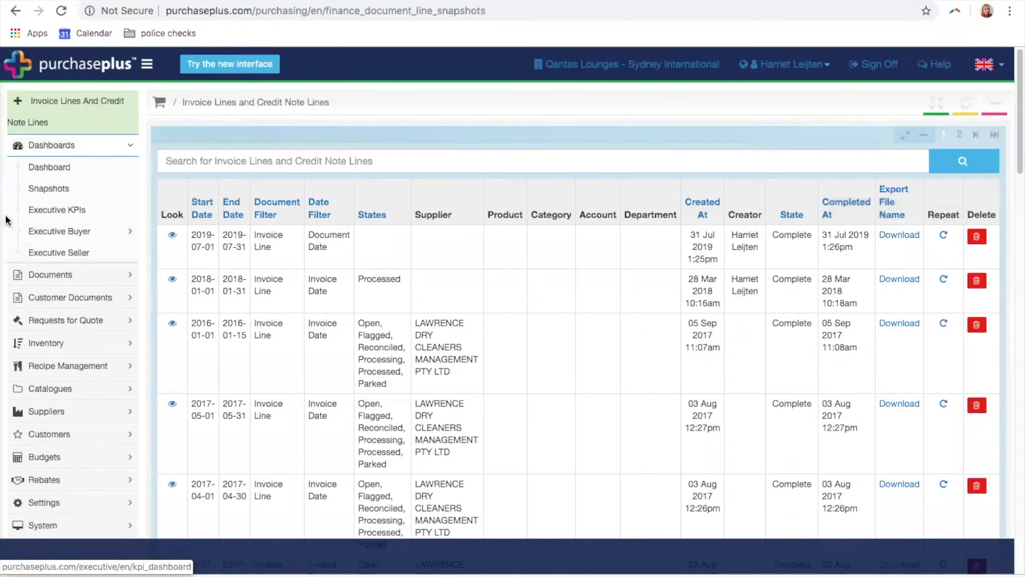
pyautogui.click(42, 187)
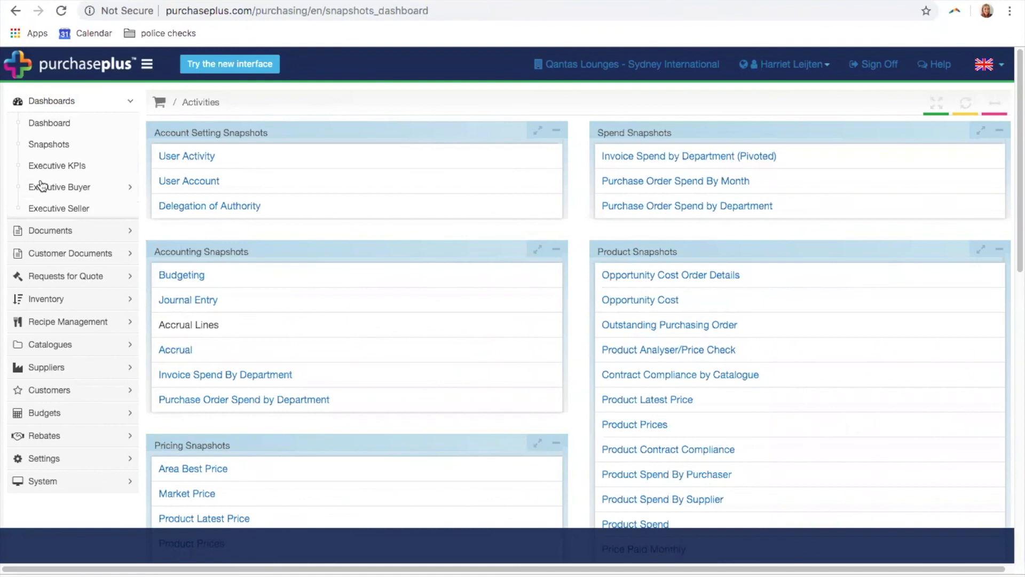
# Open the Who Bought What group snapshots and download the export for 2019-06-01 to 2019-06-30
pyautogui.scroll(-7, 351, 320)
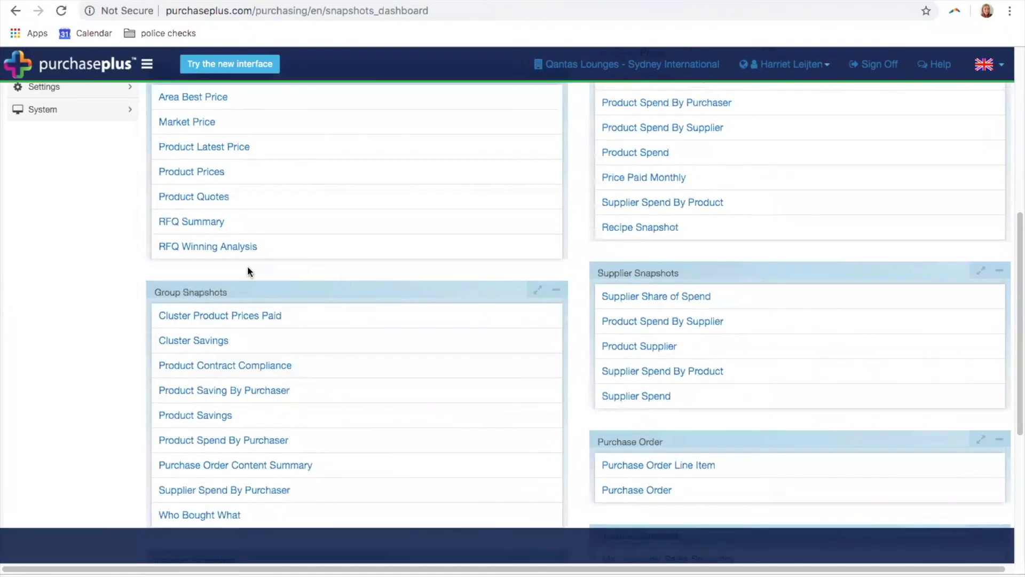
pyautogui.scroll(-5, 247, 267)
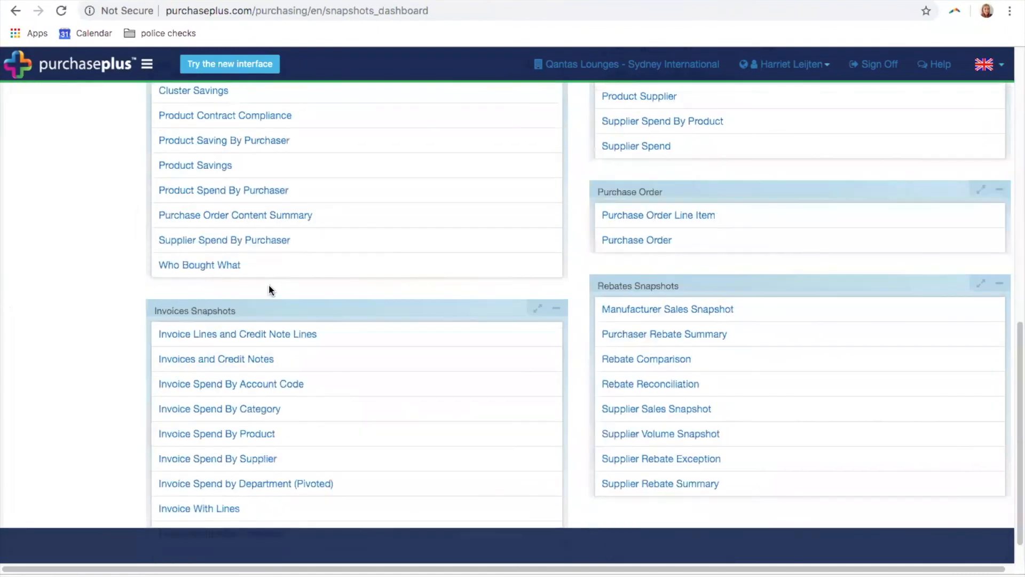
pyautogui.click(190, 267)
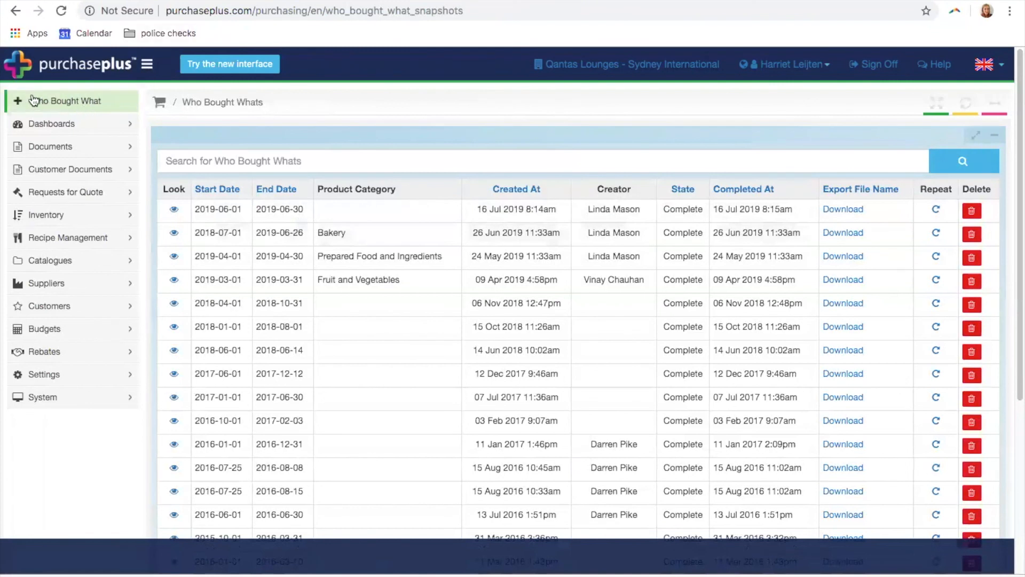
pyautogui.click(839, 210)
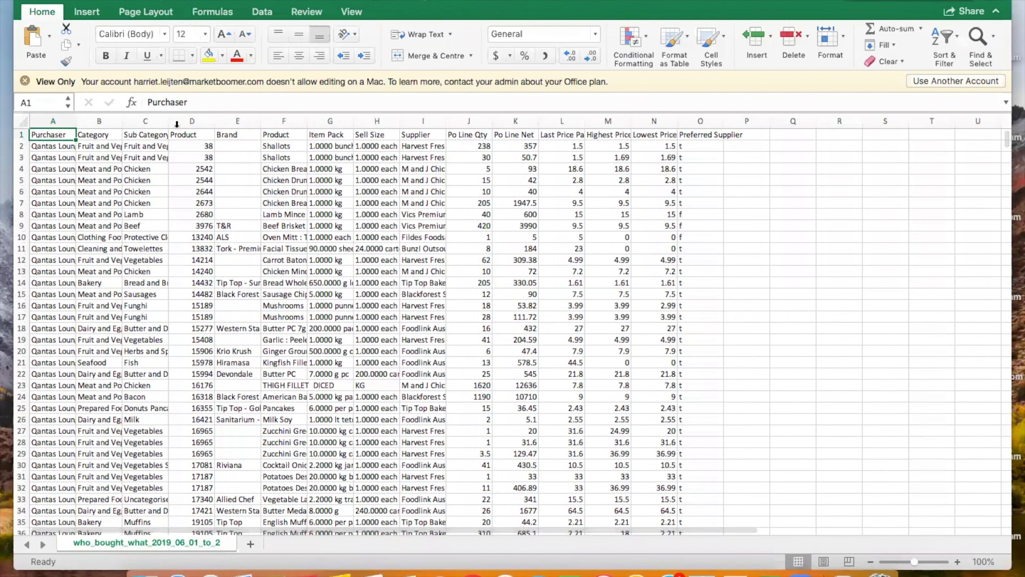
# Widen the Purchaser column and enlarge the who_bought_what sheet to 130%
pyautogui.moveTo(75, 120); pyautogui.dragTo(102, 114)
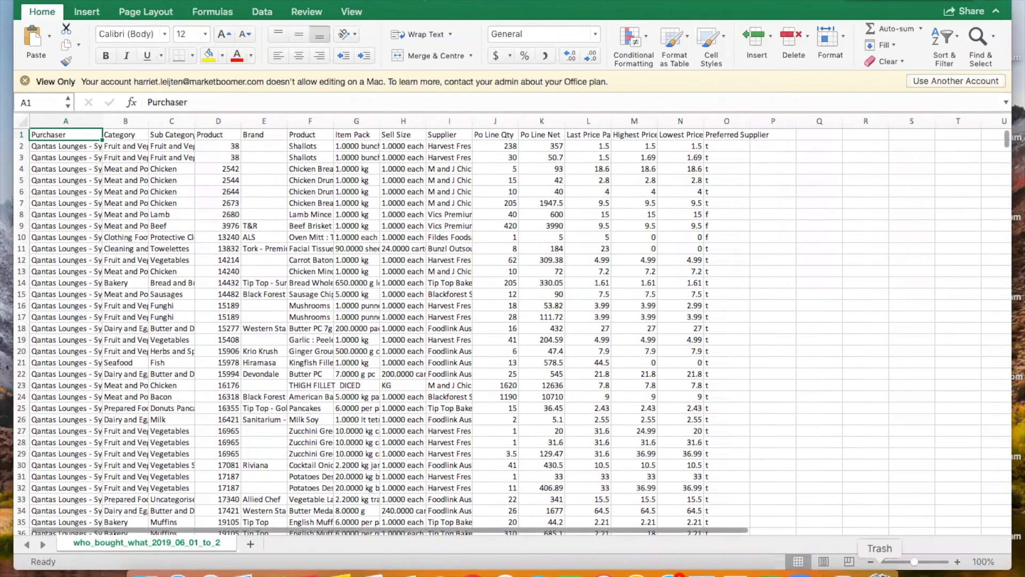
pyautogui.moveTo(914, 563); pyautogui.dragTo(917, 563)
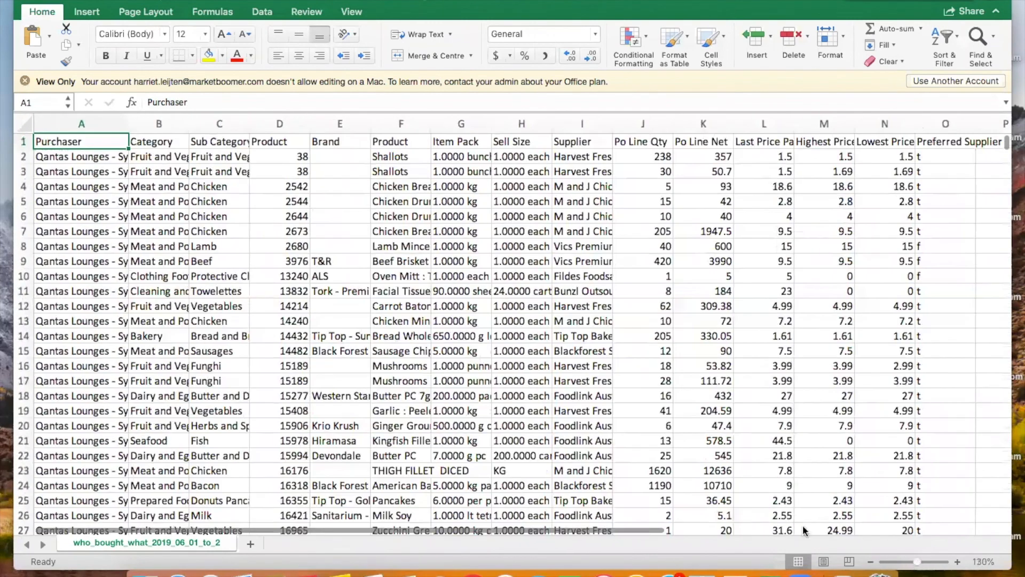
pyautogui.click(67, 125)
# Examine the report's columns from Category and Sub Category through Product, Sell Size, Po Line Net and last price paid
pyautogui.moveTo(150, 124); pyautogui.dragTo(211, 122)
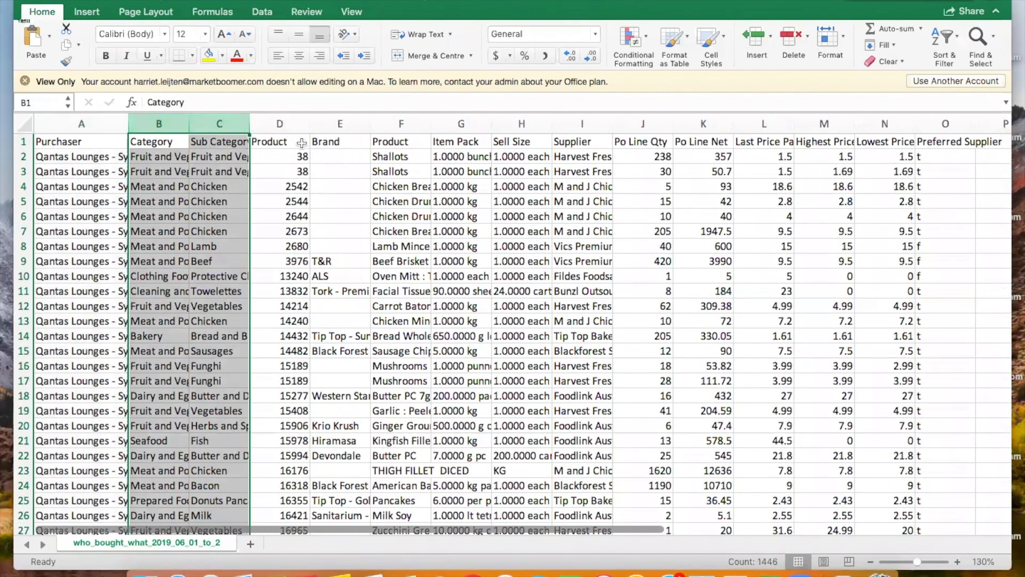
pyautogui.click(275, 123)
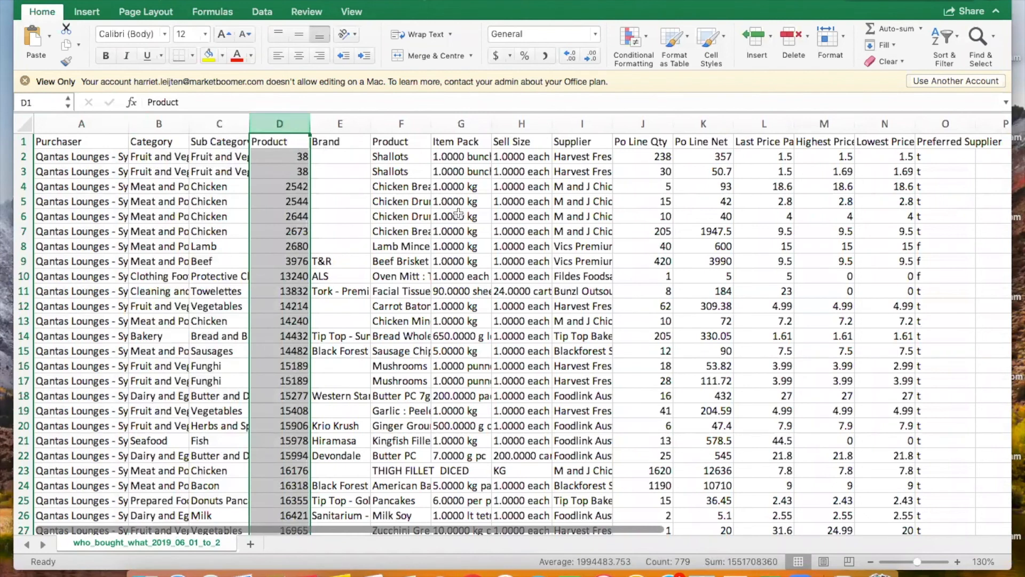
pyautogui.moveTo(352, 124); pyautogui.dragTo(521, 155)
pyautogui.click(521, 231)
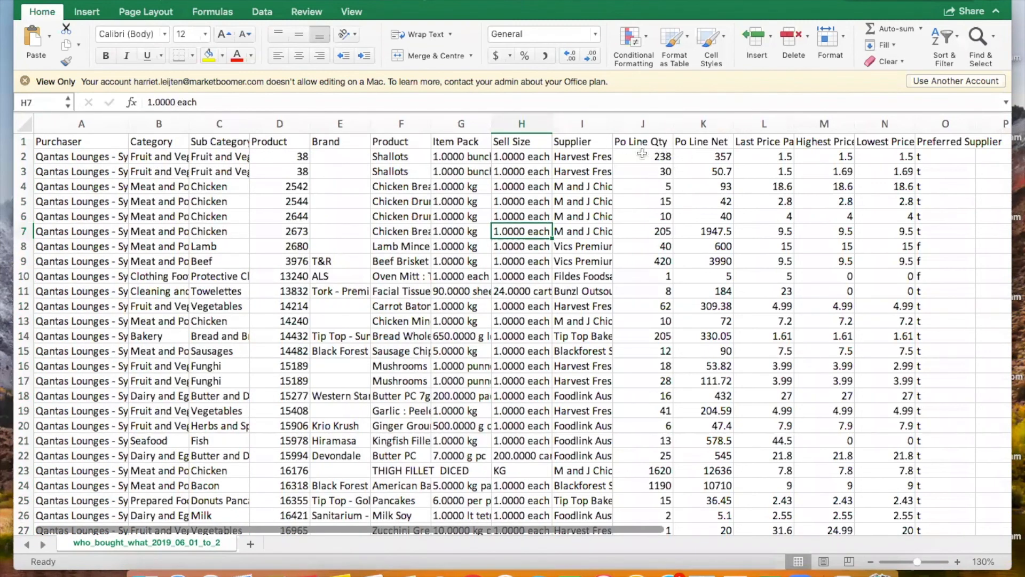
pyautogui.click(714, 158)
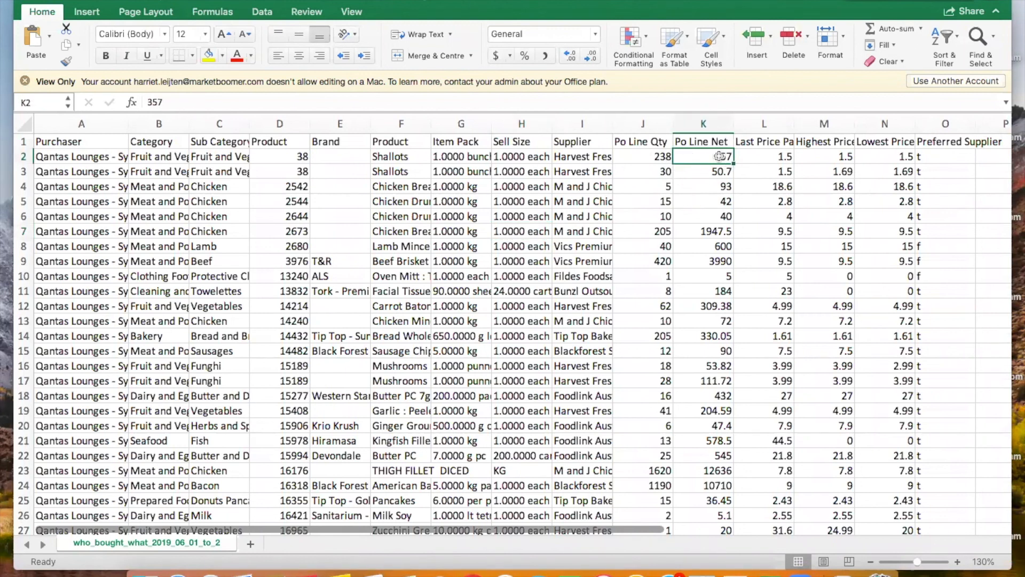
pyautogui.click(740, 160)
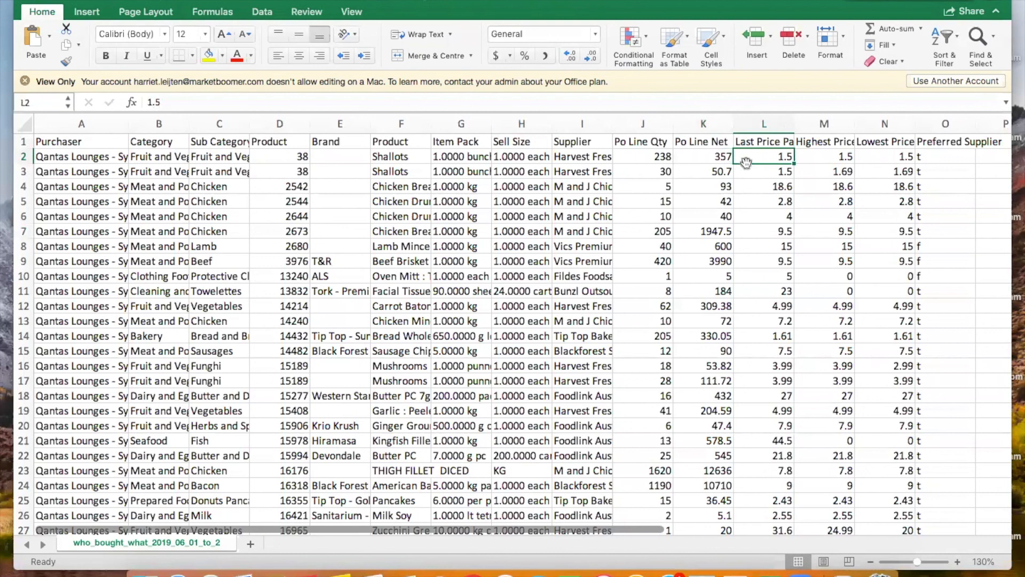
# Widen the Last Price Paid, Highest Price and Lowest Price columns so their headings fit
pyautogui.moveTo(794, 123); pyautogui.dragTo(968, 123)
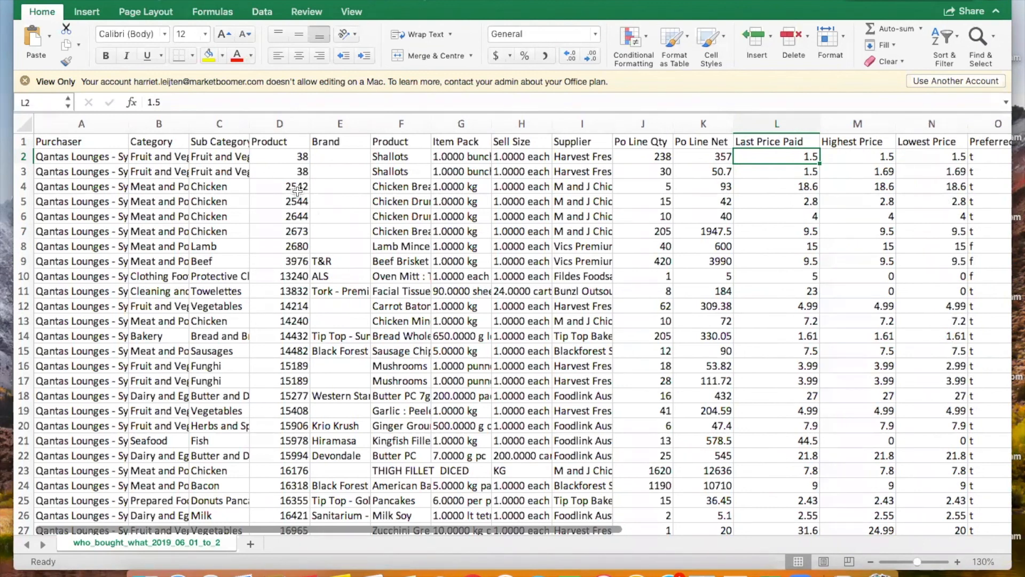
pyautogui.click(866, 213)
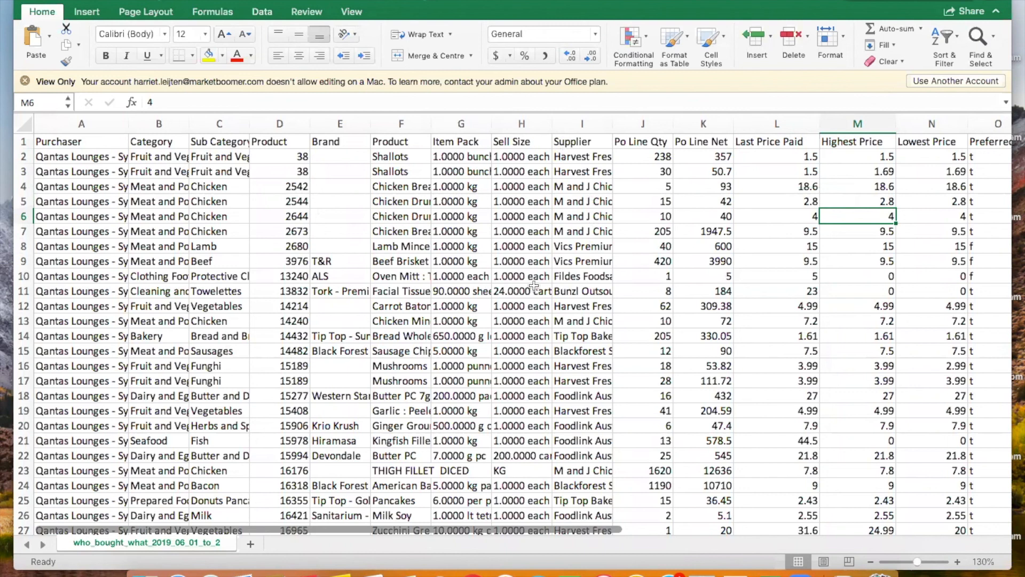
# Examine the product numbers in column D against the sub categories and sell sizes of the listed items
pyautogui.moveTo(531, 283); pyautogui.dragTo(516, 292)
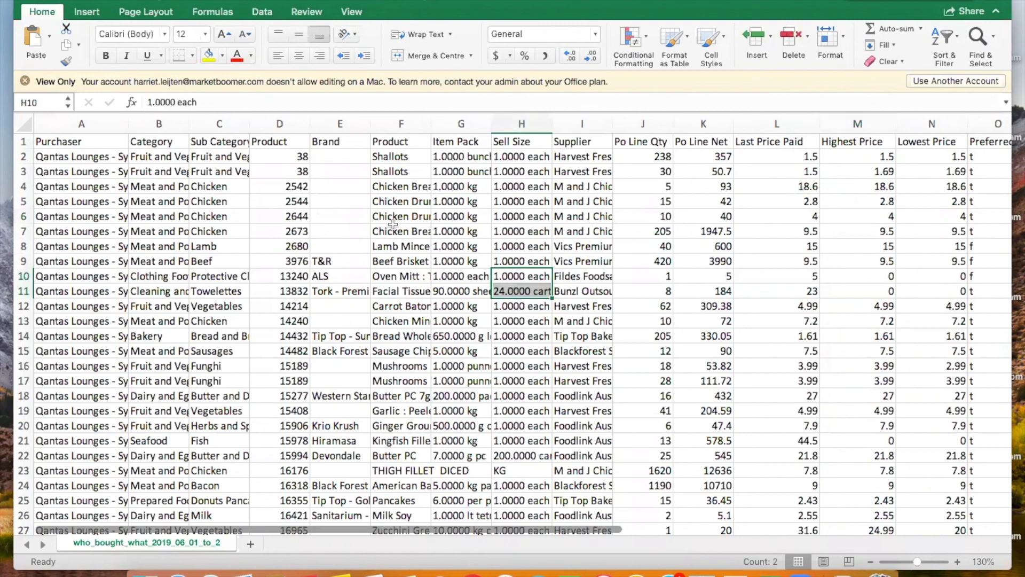
pyautogui.click(280, 125)
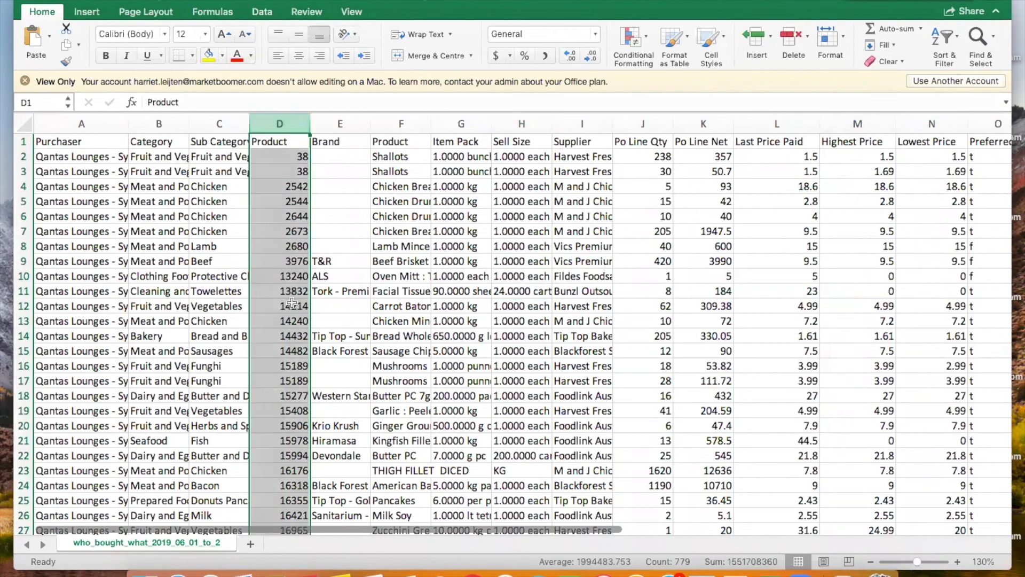
pyautogui.click(268, 146)
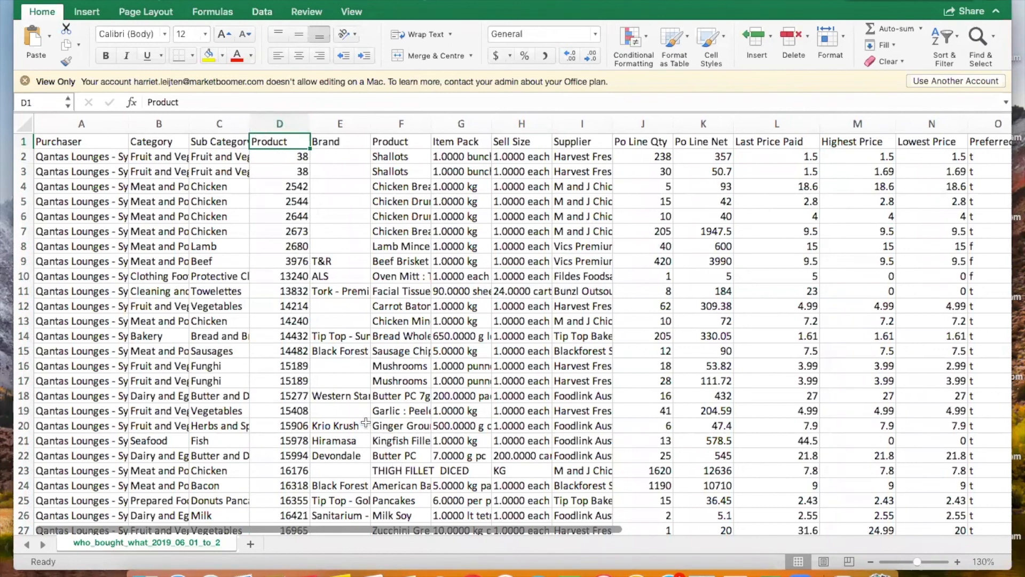
pyautogui.click(280, 124)
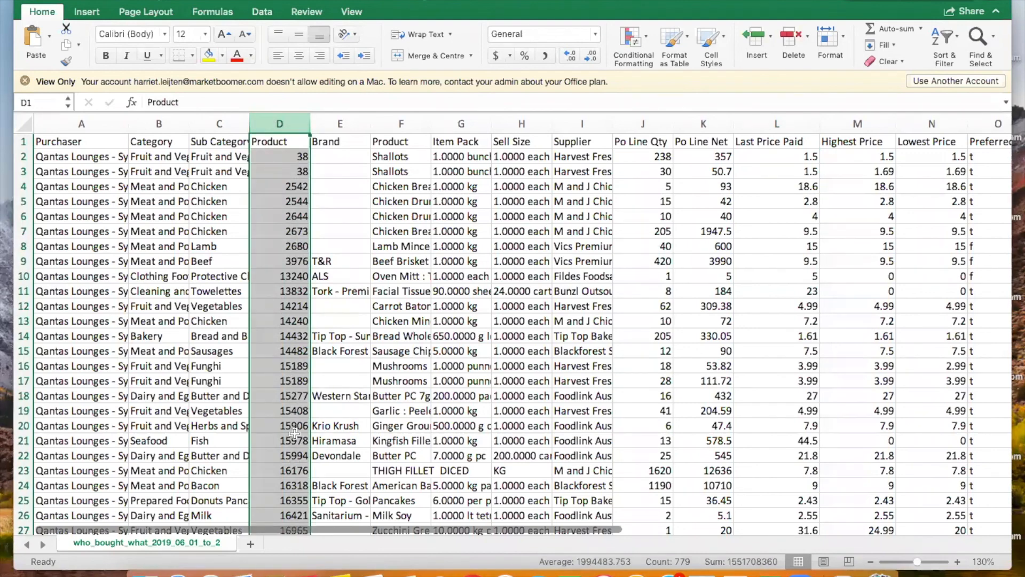
pyautogui.scroll(-6, 275, 427)
pyautogui.scroll(-7, 274, 427)
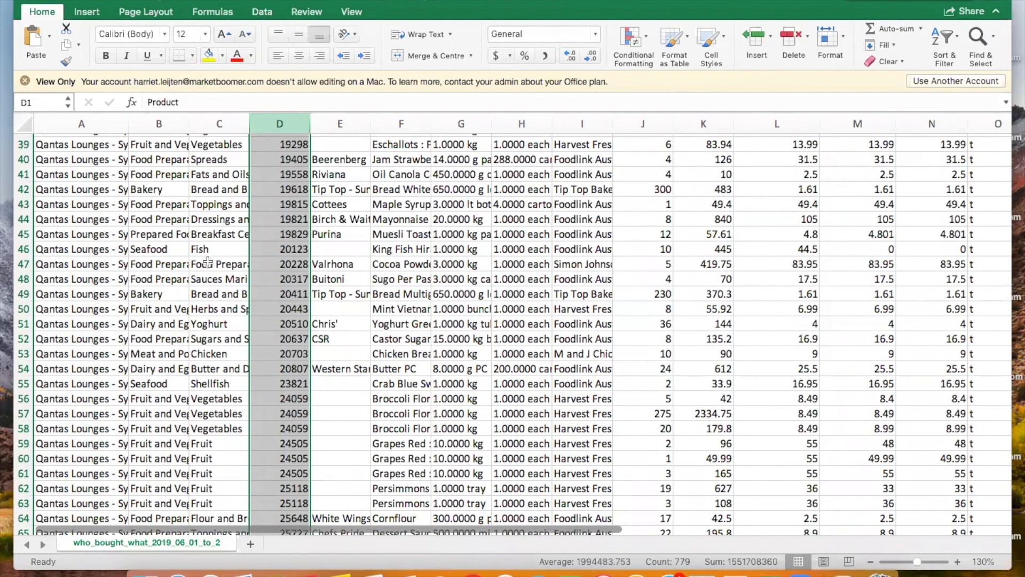
pyautogui.click(291, 235)
pyautogui.scroll(3, 312, 352)
pyautogui.scroll(15, 312, 353)
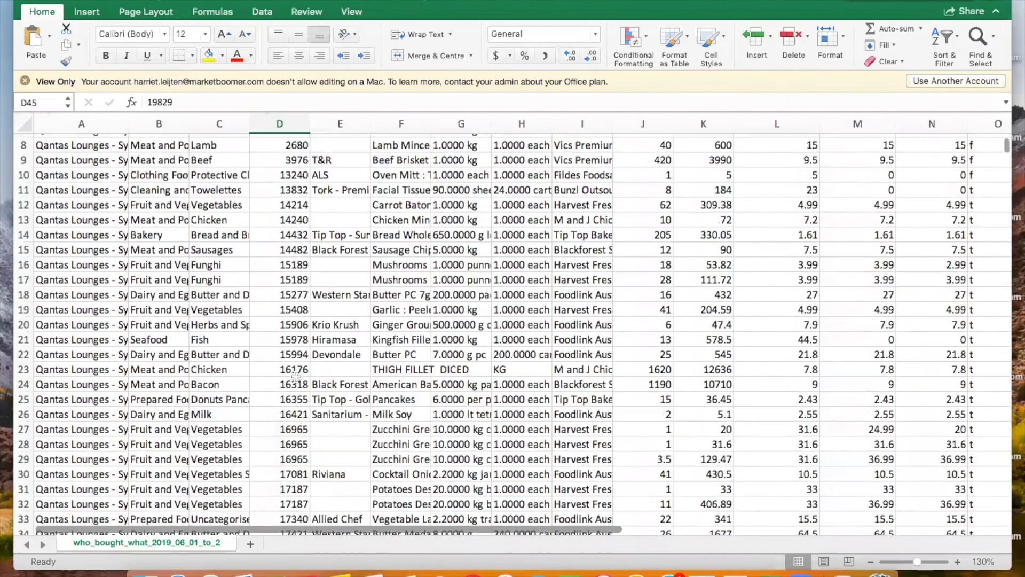
pyautogui.scroll(3, 296, 376)
pyautogui.moveTo(273, 156); pyautogui.dragTo(289, 353)
pyautogui.click(293, 395)
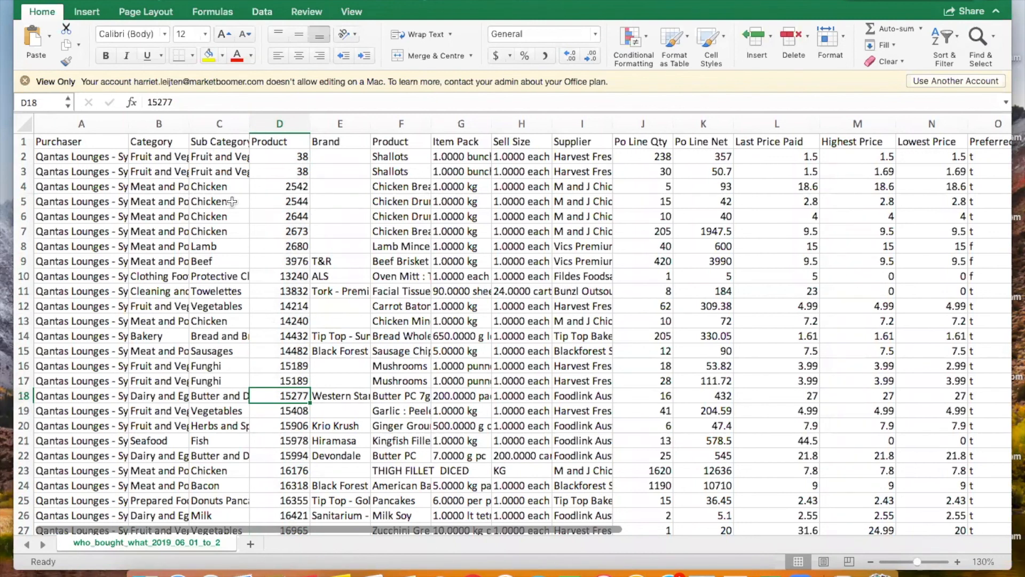
pyautogui.moveTo(203, 188); pyautogui.dragTo(291, 206)
pyautogui.click(276, 291)
# Widen the Category column and review the product numbers of the chicken and bakery items
pyautogui.moveTo(191, 124); pyautogui.dragTo(220, 124)
pyautogui.moveTo(315, 320); pyautogui.dragTo(314, 336)
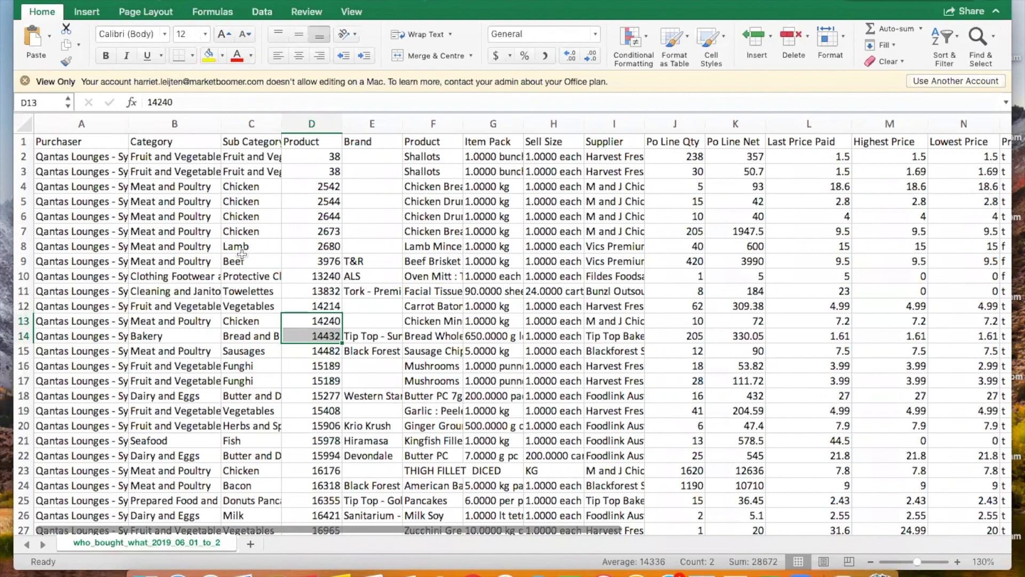
pyautogui.click(299, 187)
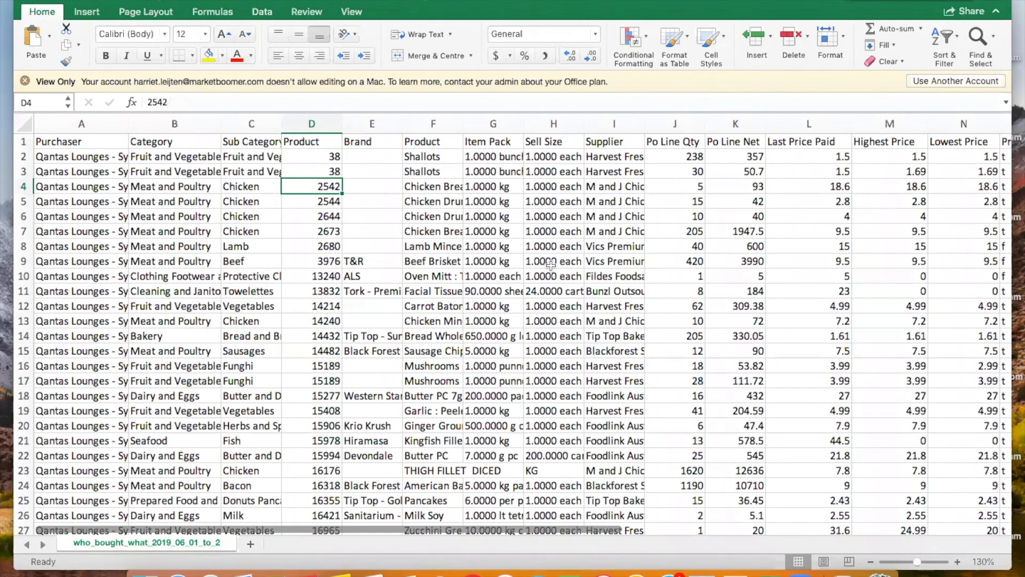
pyautogui.click(435, 276)
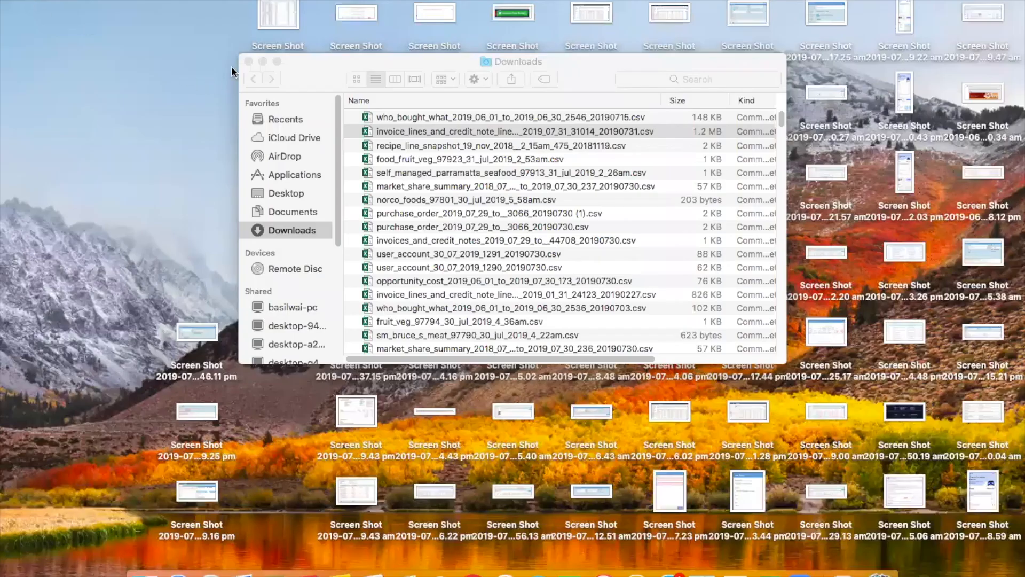
# Close the Downloads window and switch to the Purchasing Module - Purchase+ browser window
pyautogui.click(249, 61)
pyautogui.rightClick(504, 573)
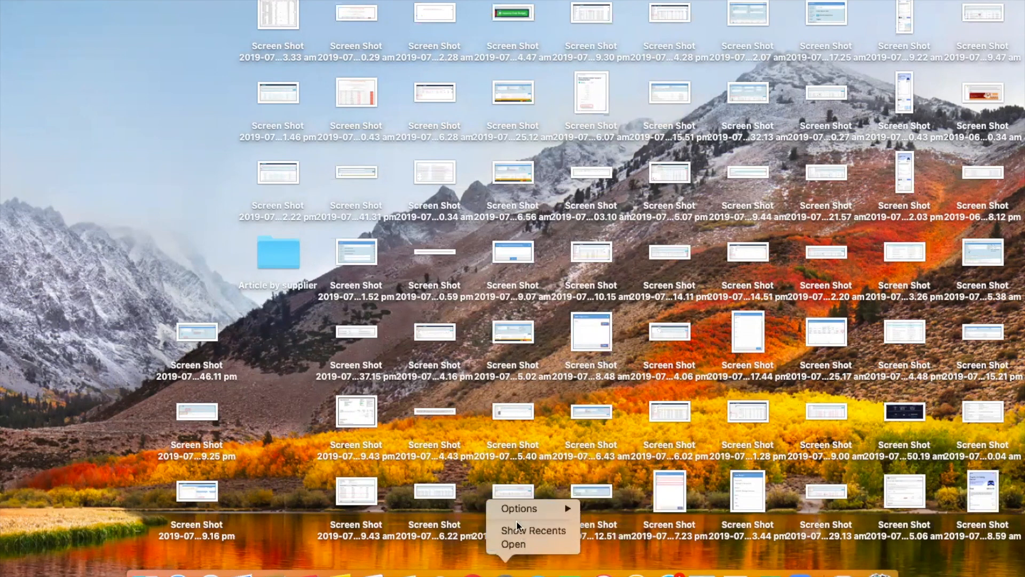
pyautogui.rightClick(472, 573)
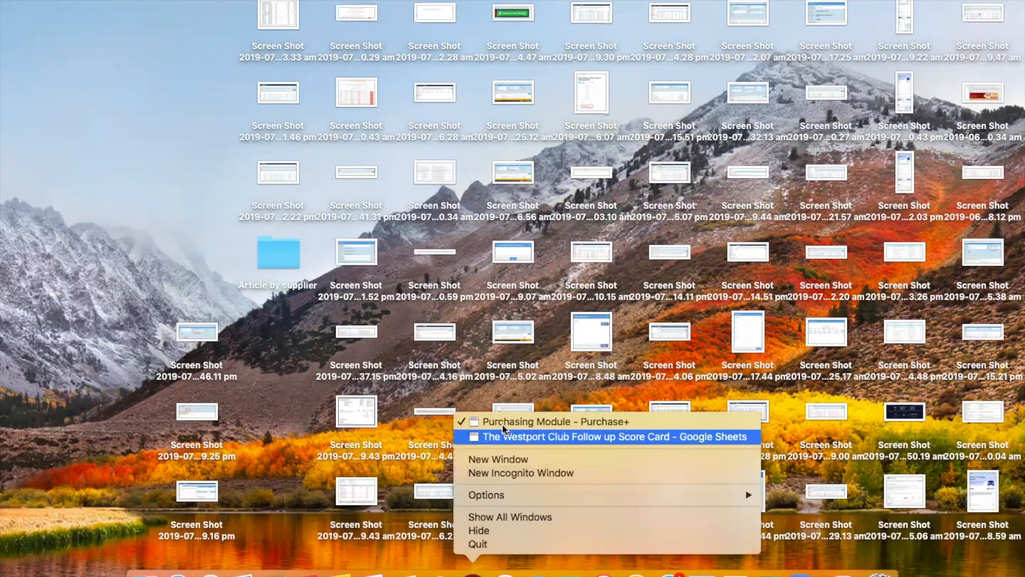
pyautogui.click(506, 418)
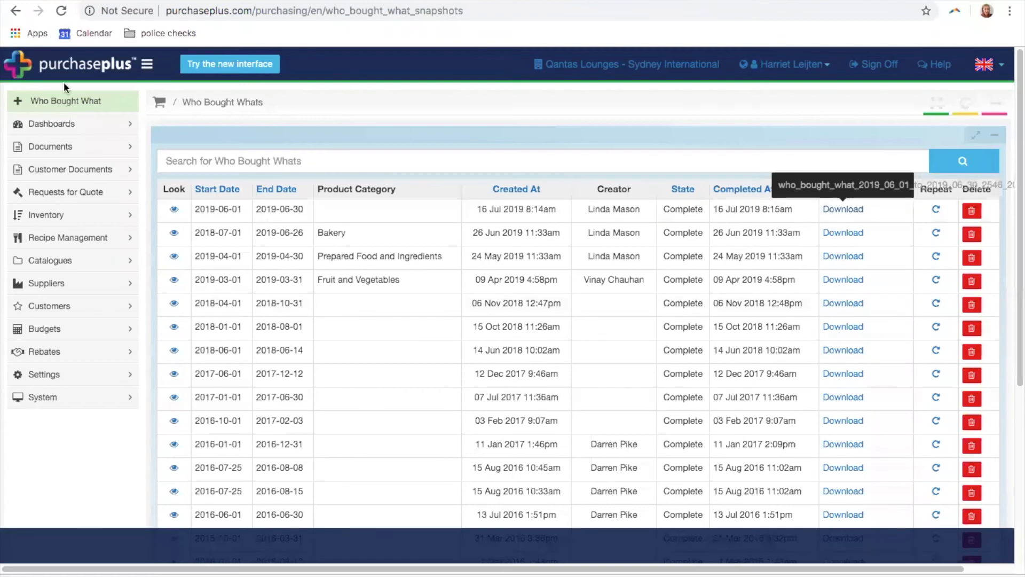
# Return to the Snapshots dashboard and open the Accrual snapshots list
pyautogui.click(54, 124)
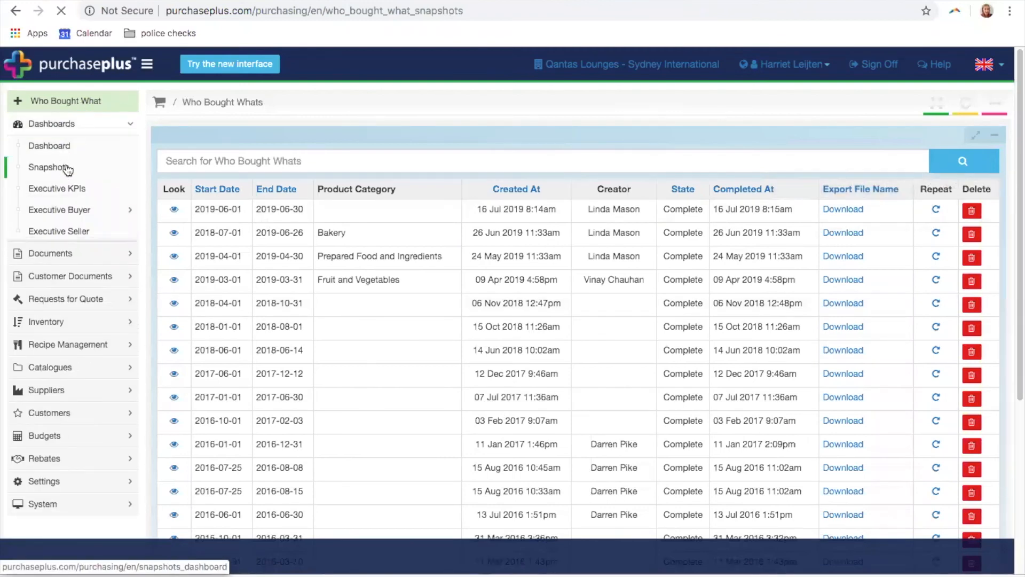
pyautogui.click(65, 167)
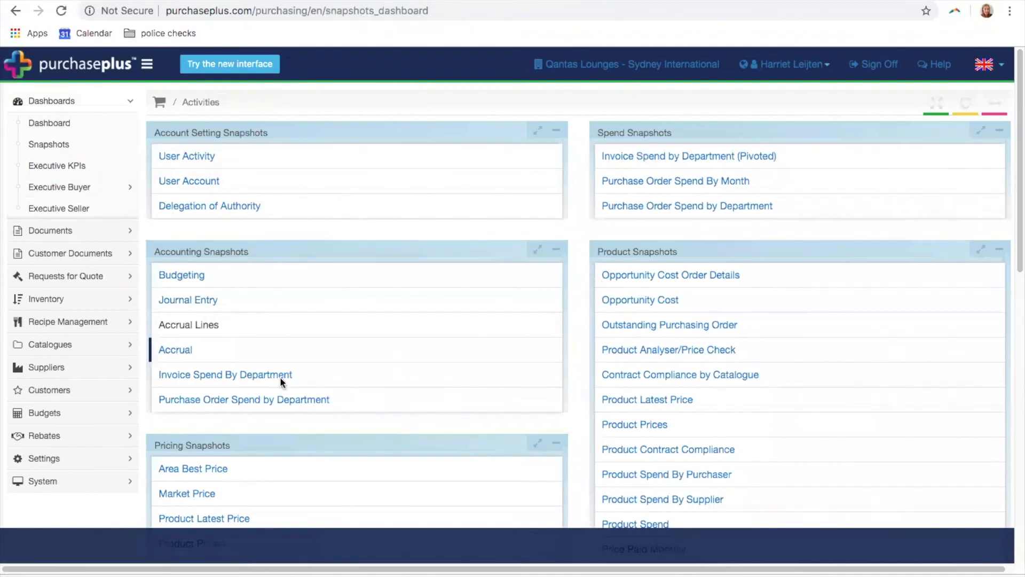
pyautogui.scroll(-1, 280, 376)
pyautogui.click(178, 327)
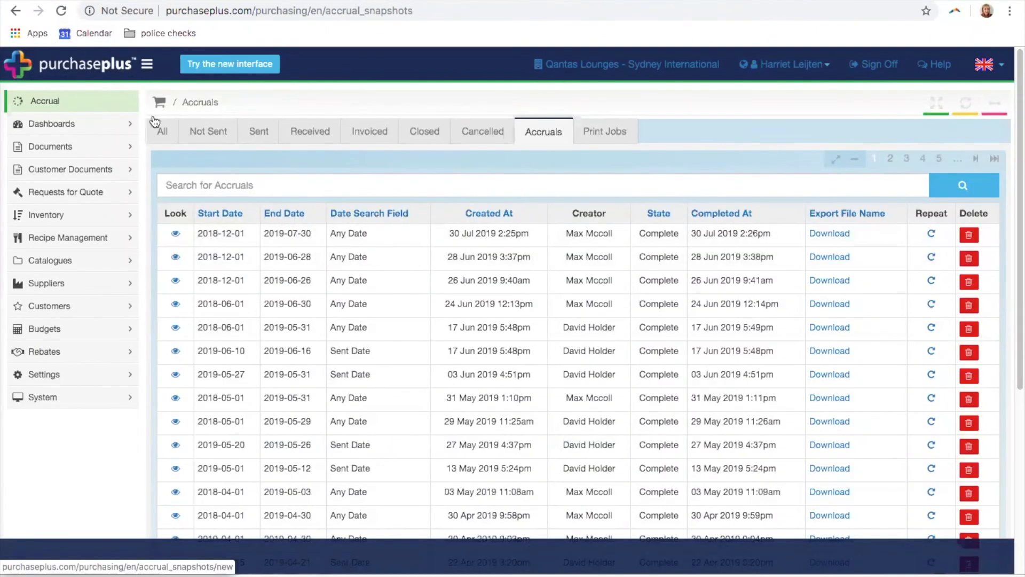
# Begin a new accrual with Any Date as the date search field and close the form without saving
pyautogui.click(79, 107)
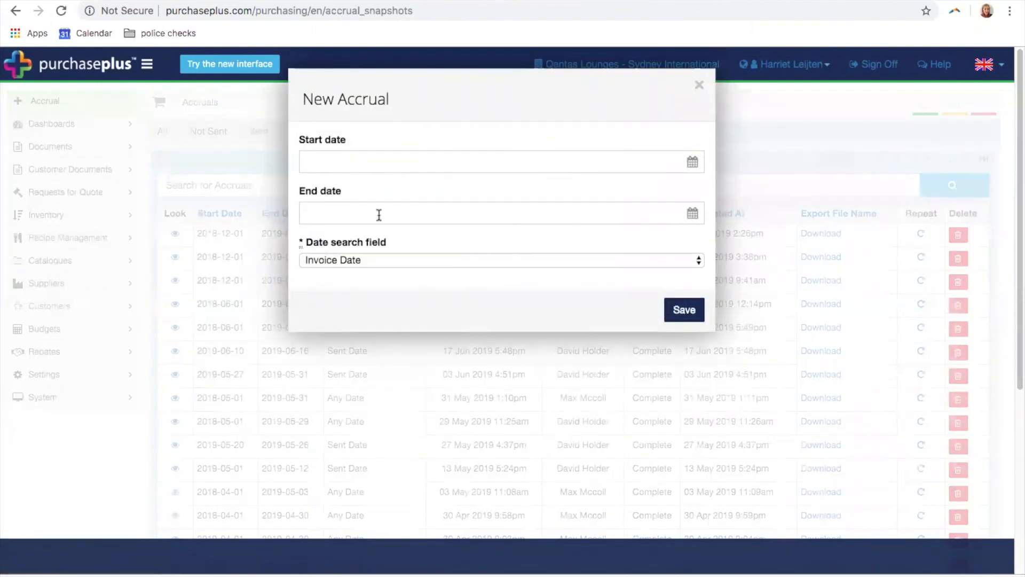
pyautogui.click(318, 259)
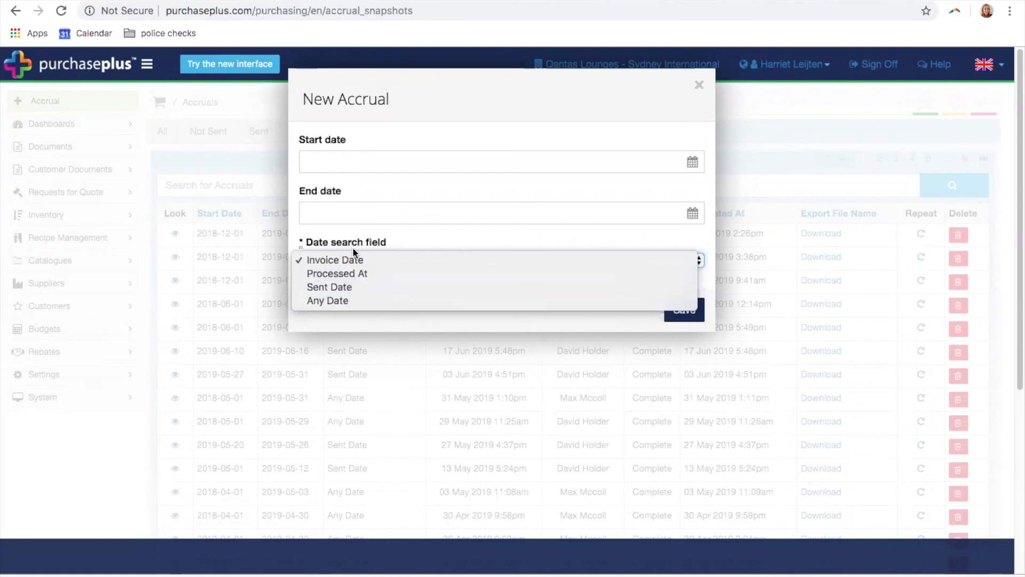
pyautogui.click(361, 301)
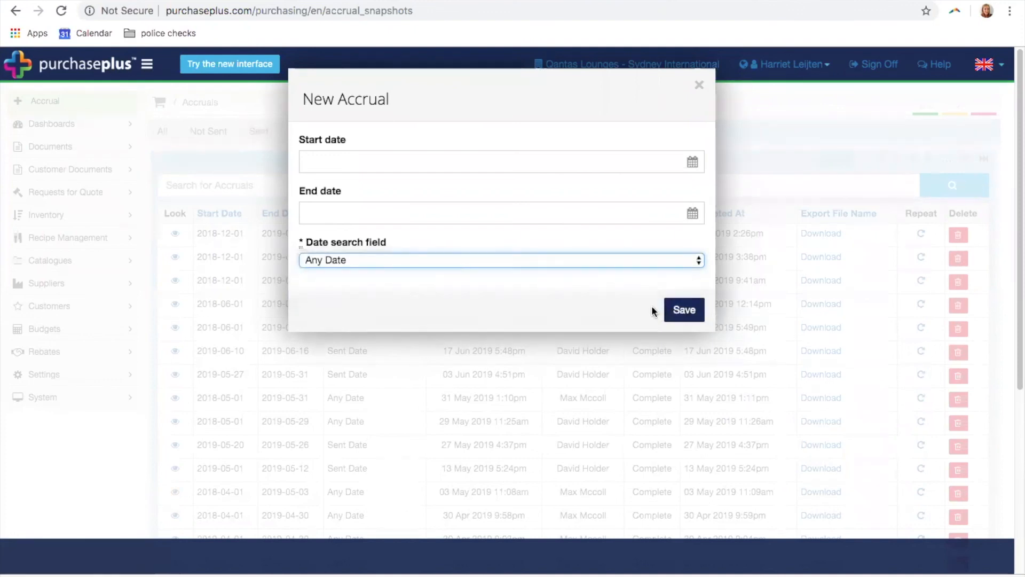
pyautogui.click(698, 87)
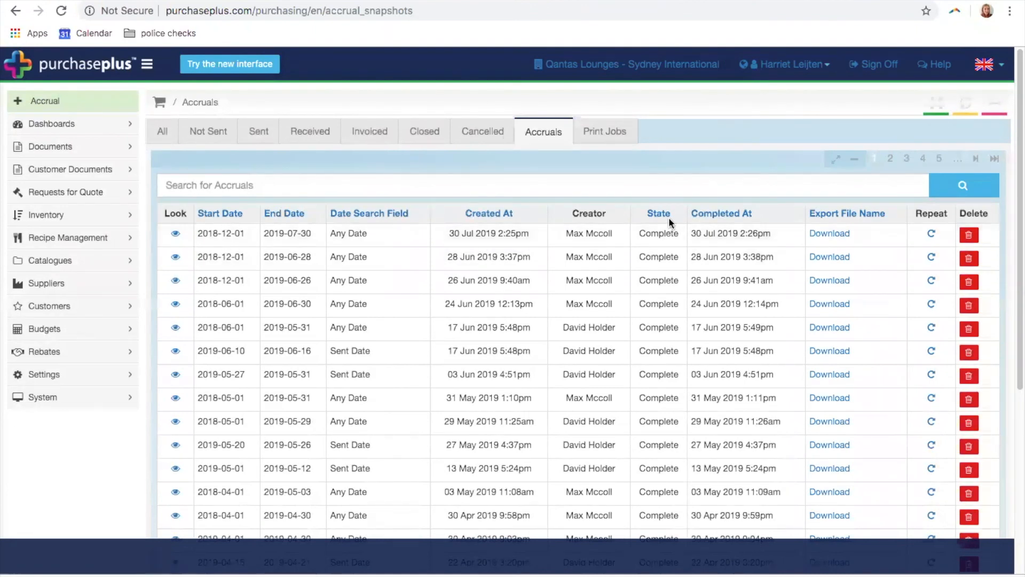
# Download the accrual export for 2018-12-01 to 2019-07-30 and open it in Excel
pyautogui.click(839, 230)
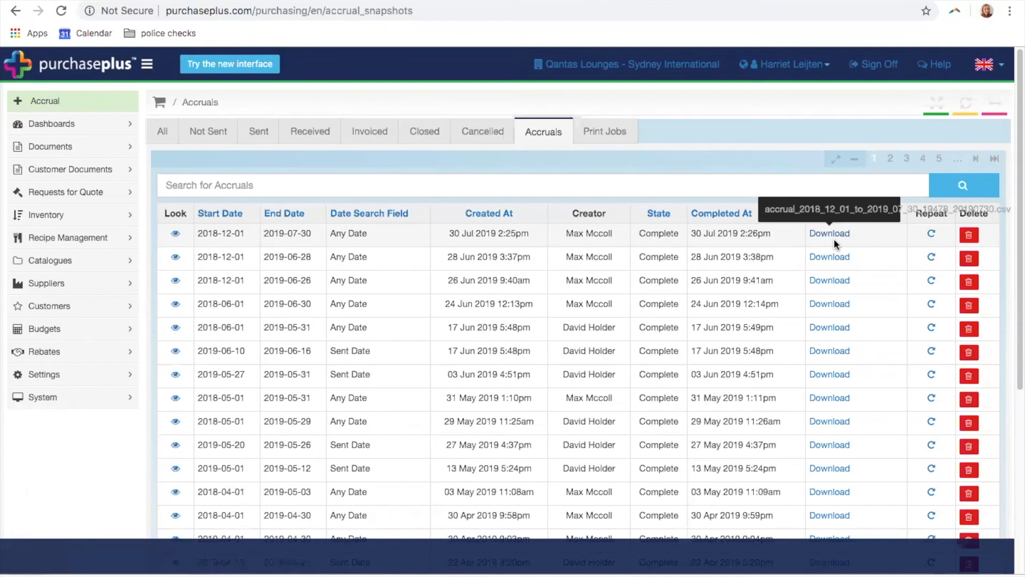
pyautogui.click(768, 574)
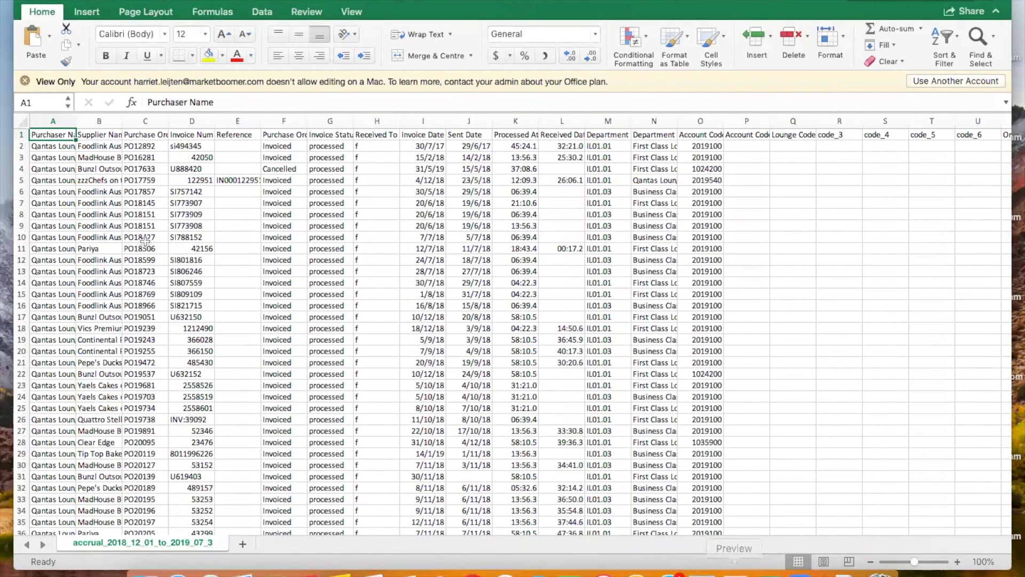
# Examine the accrual sheet's supplier names, purchase order and invoice numbers, purchase order status and Invoice Status columns
pyautogui.click(319, 190)
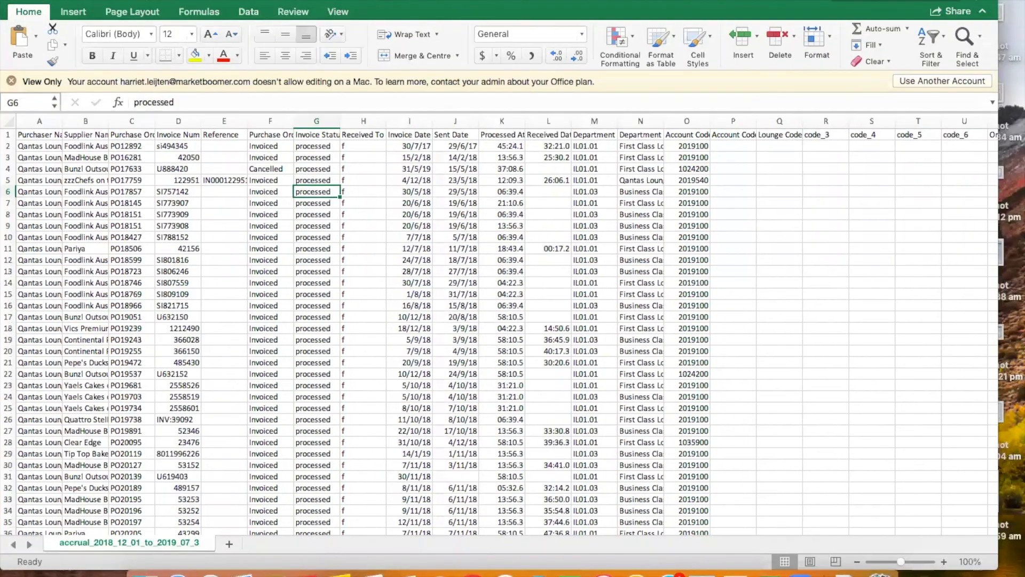
pyautogui.click(100, 177)
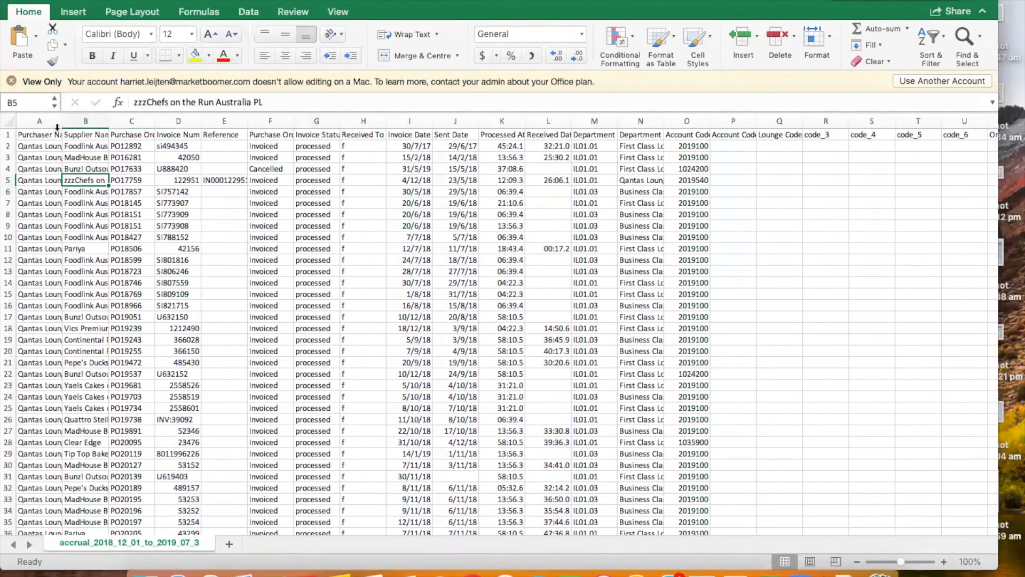
pyautogui.moveTo(131, 121); pyautogui.dragTo(176, 123)
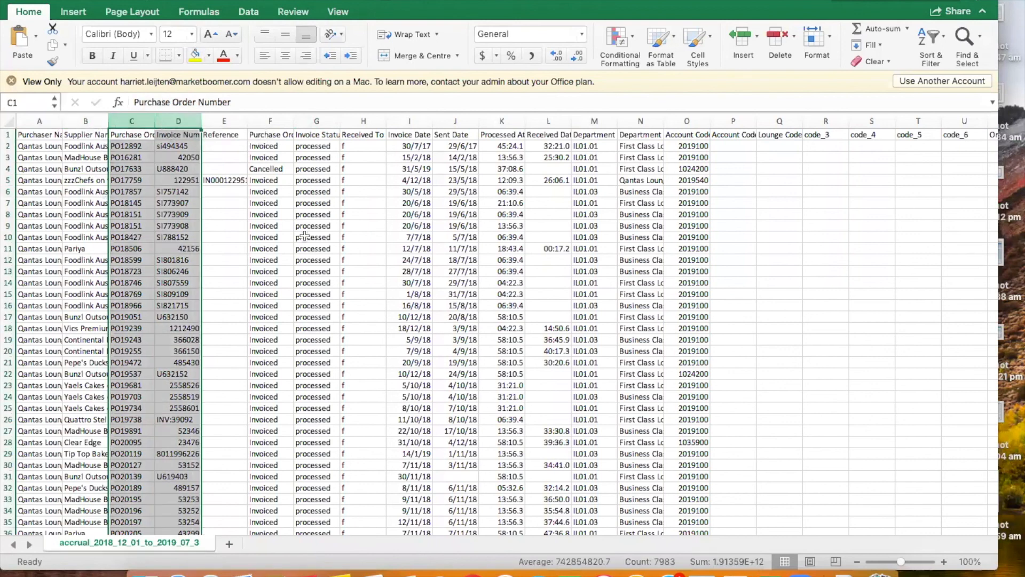
pyautogui.click(271, 121)
pyautogui.click(316, 121)
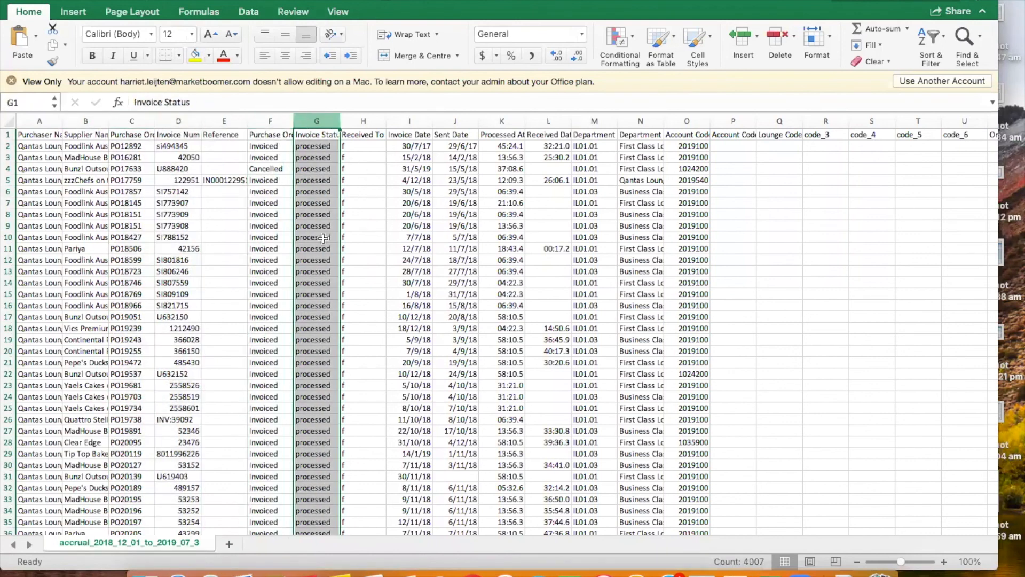
# Widen the received date and department name columns in the accrual sheet so their contents can be read in full
pyautogui.moveTo(571, 121); pyautogui.dragTo(589, 122)
pyautogui.click(617, 233)
pyautogui.moveTo(681, 120); pyautogui.dragTo(726, 120)
# Examine the accrual rows, comparing purchase order numbers, Invoice Status, received dates, departments and account codes
pyautogui.scroll(-8, 641, 320)
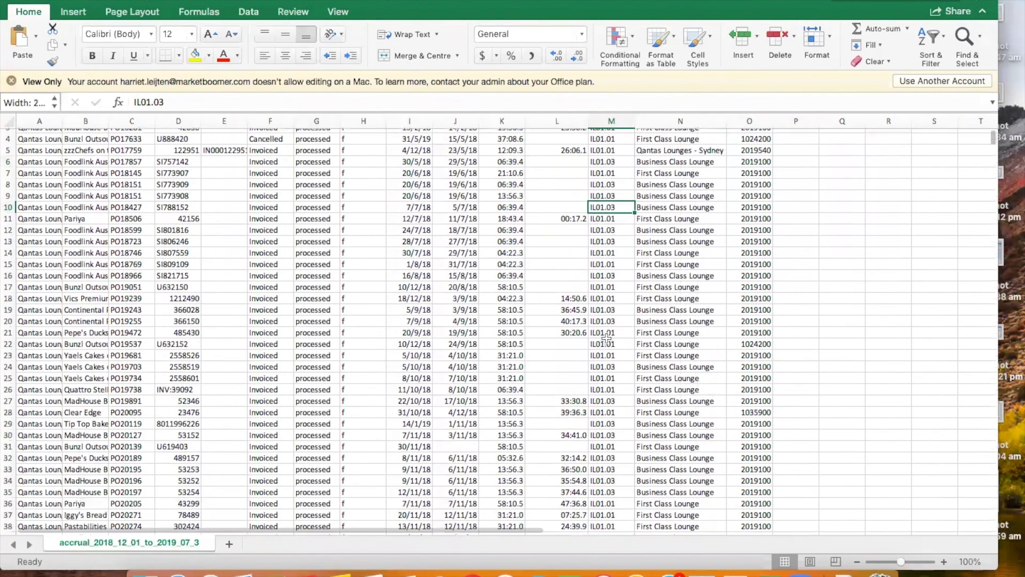
pyautogui.scroll(-20, 639, 307)
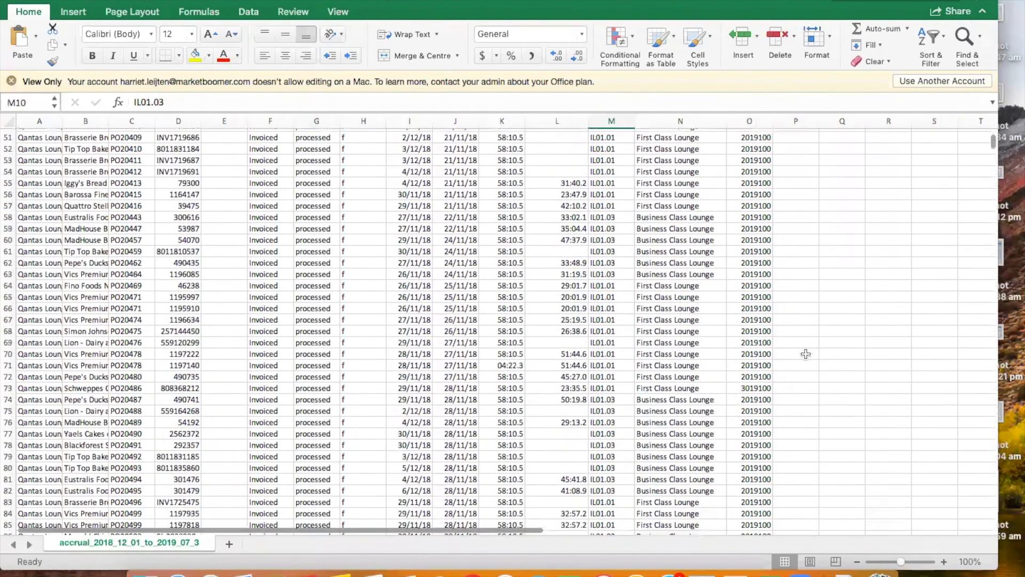
pyautogui.scroll(-14, 790, 328)
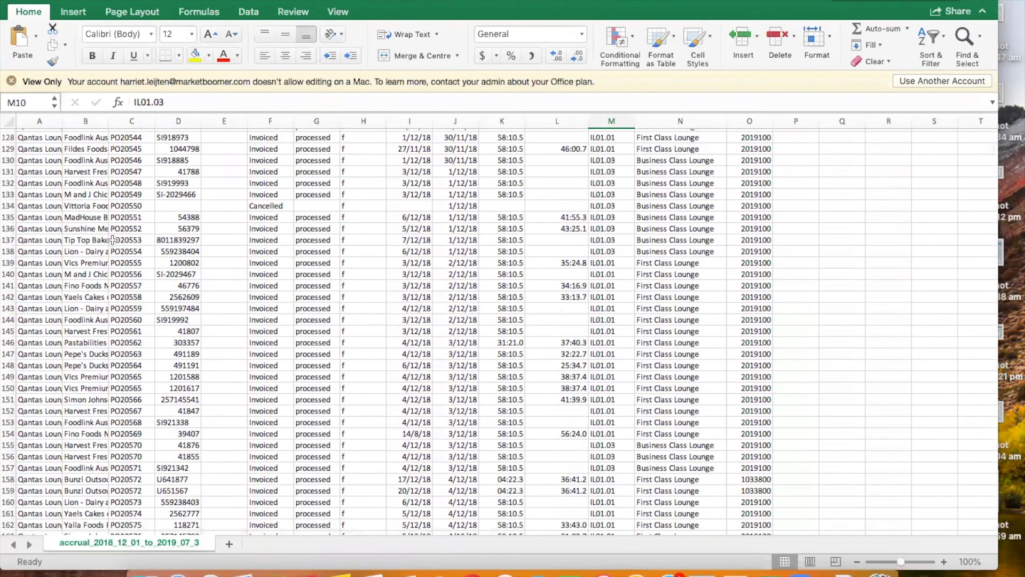
pyautogui.click(128, 225)
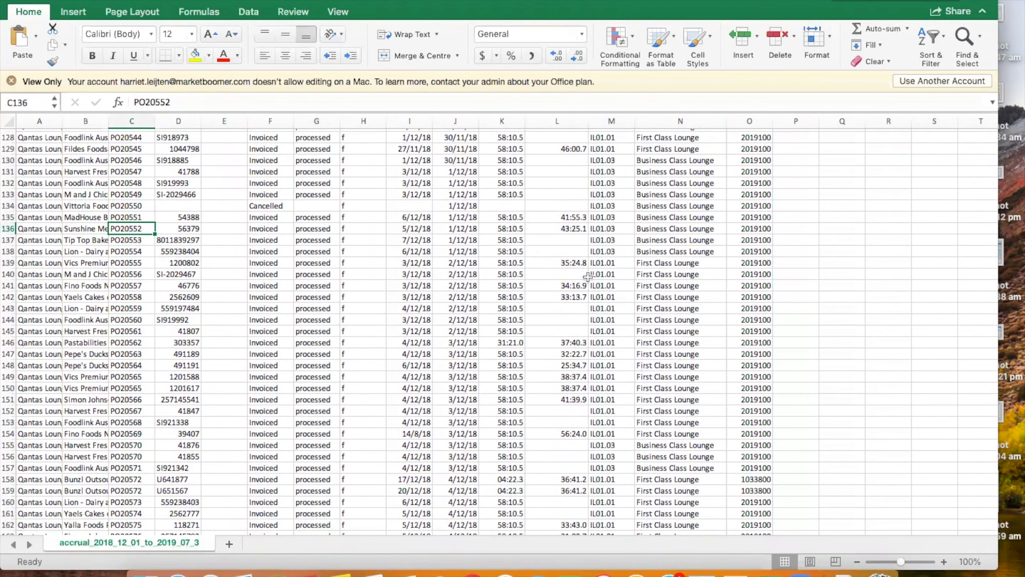
pyautogui.click(300, 241)
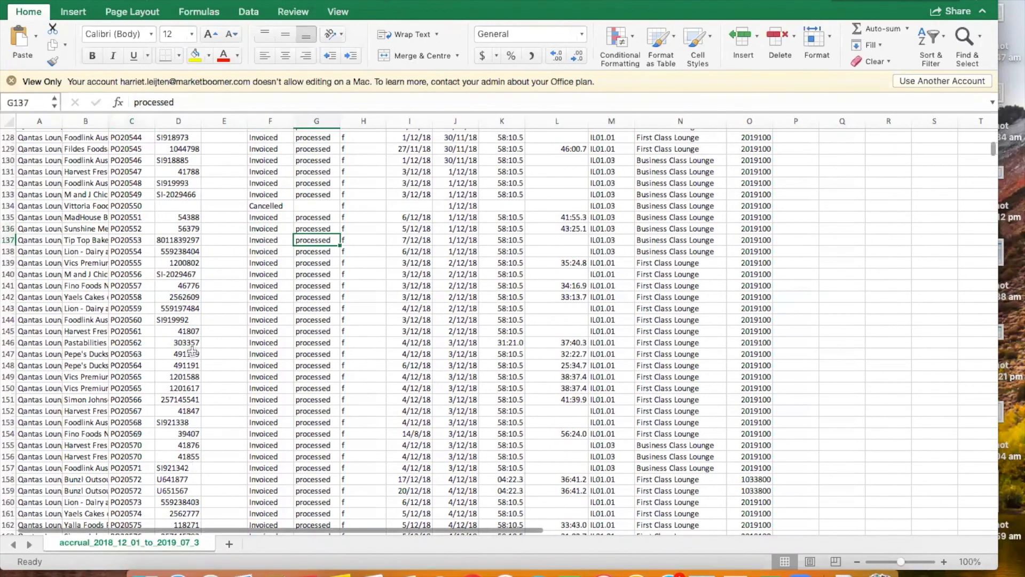
pyautogui.scroll(8, 187, 347)
pyautogui.scroll(7, 321, 294)
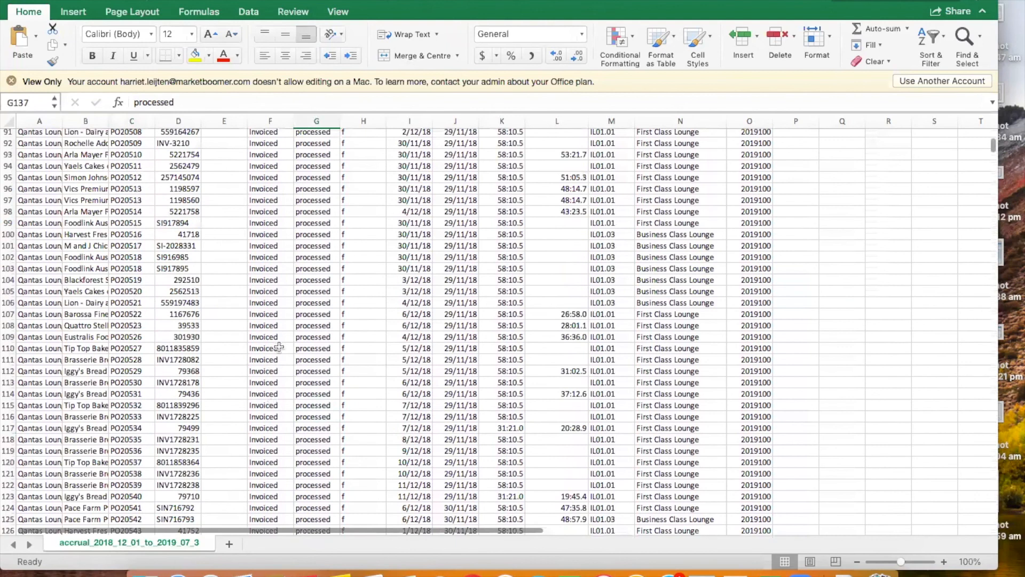
pyautogui.scroll(7, 310, 289)
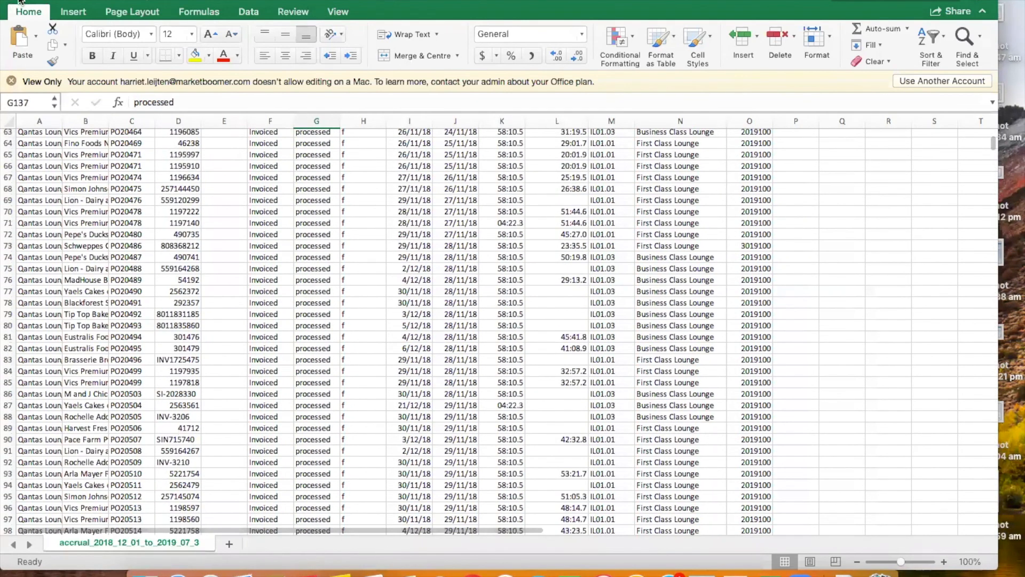
# Close the accrual sheet, switch back to PurchasePlus in Chrome and look over the available reports on the Snapshots dashboard
pyautogui.click(14, 2)
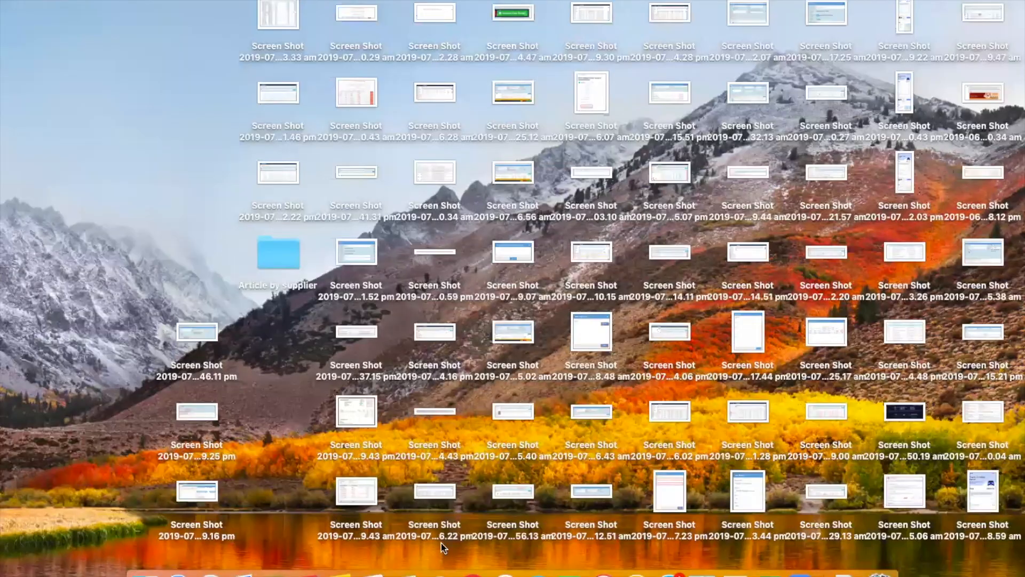
pyautogui.click(474, 573)
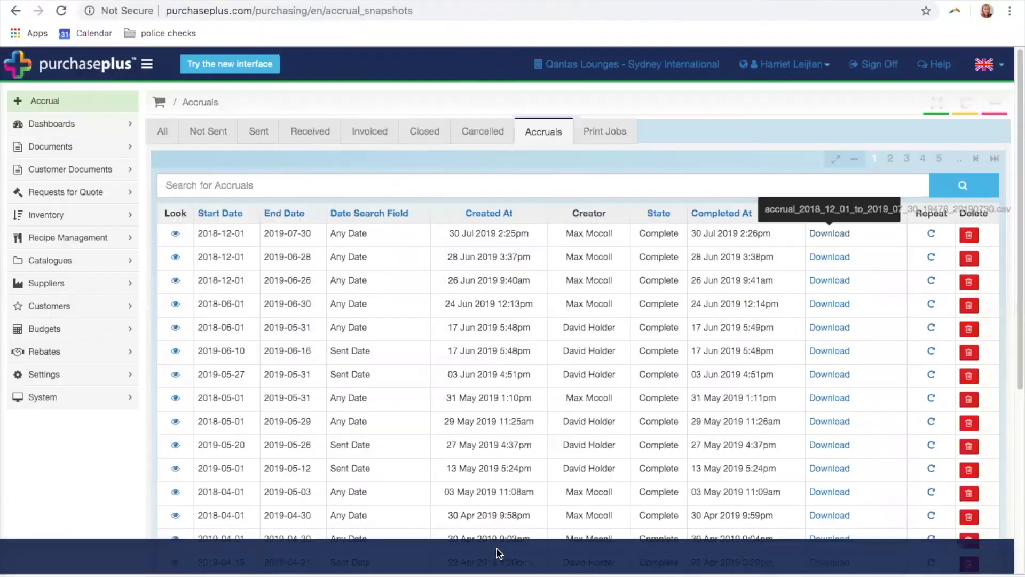
pyautogui.click(65, 128)
pyautogui.click(76, 167)
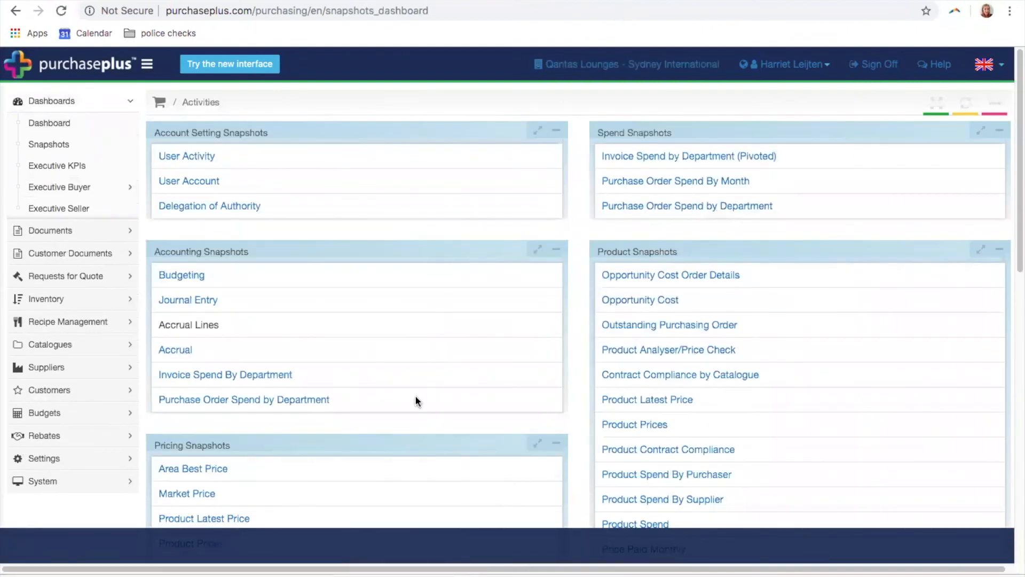
pyautogui.scroll(-10, 617, 349)
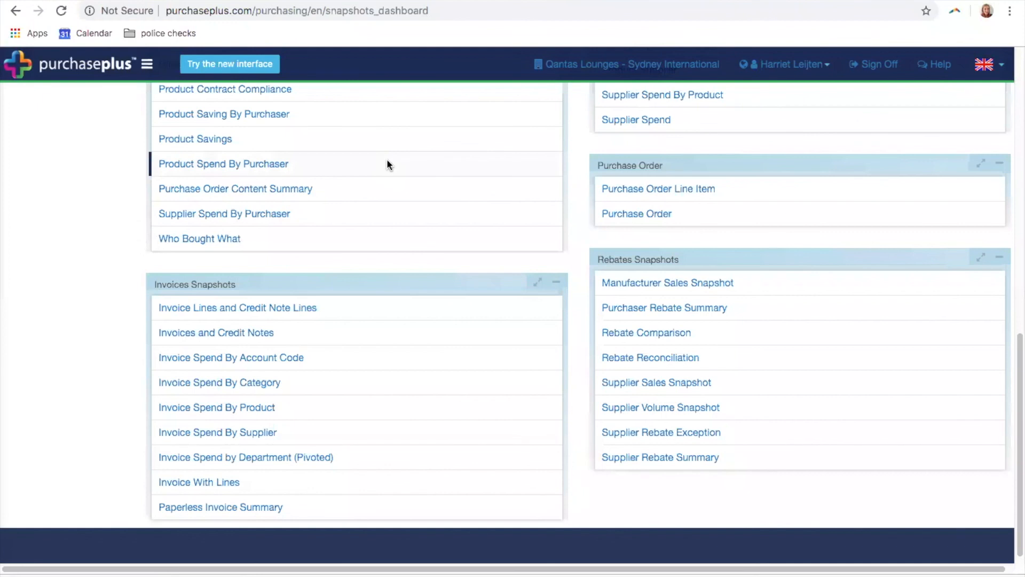
pyautogui.scroll(5, 440, 298)
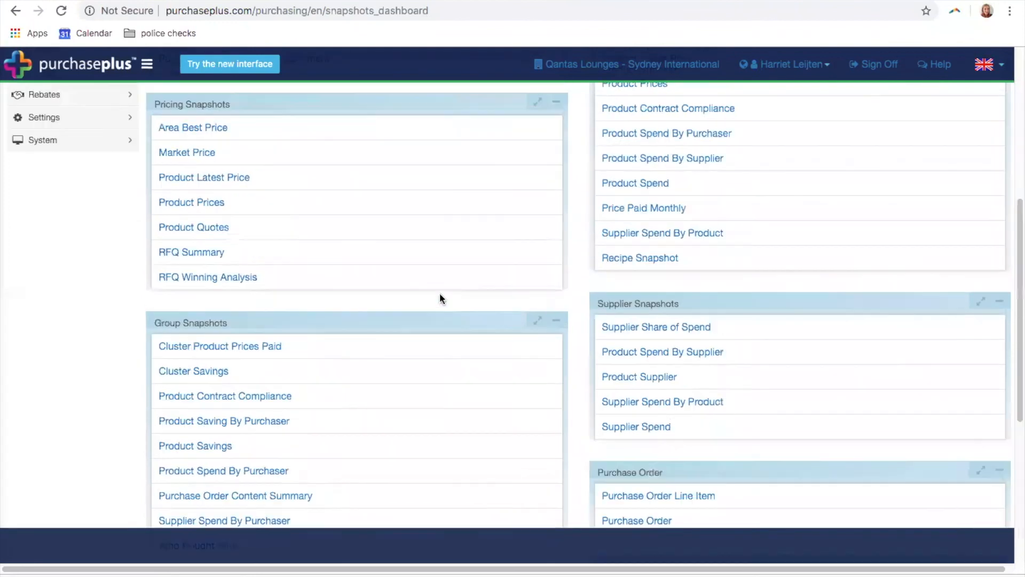
pyautogui.scroll(6, 440, 277)
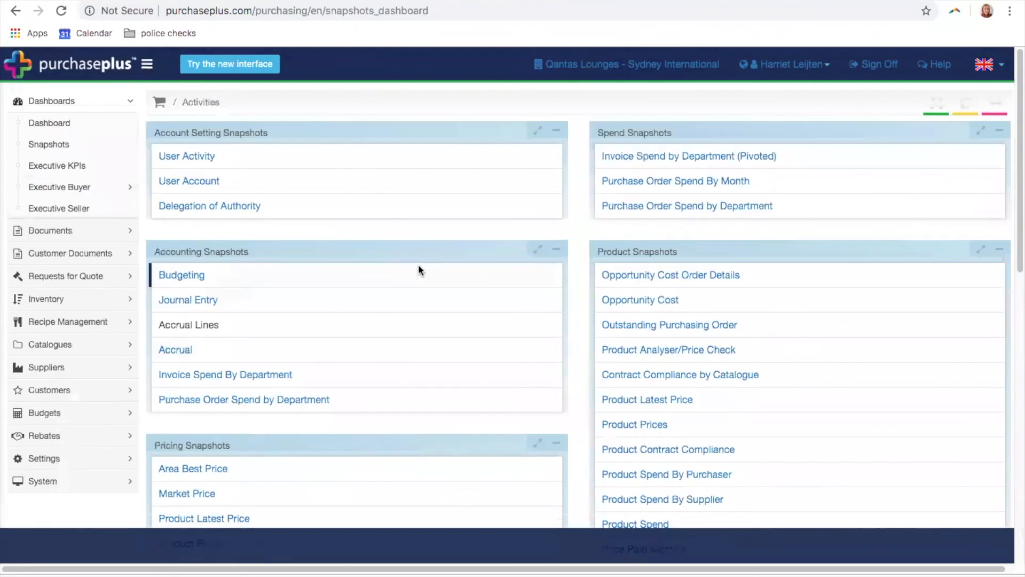